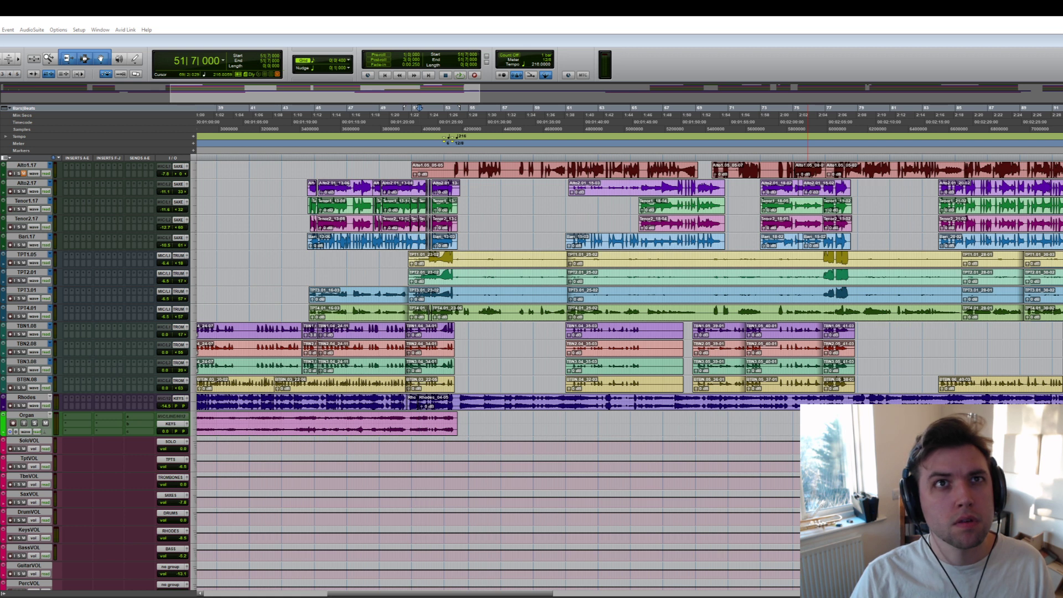
- Play back the passage from 51|7|000 twice, stopping after each listen
key("space")
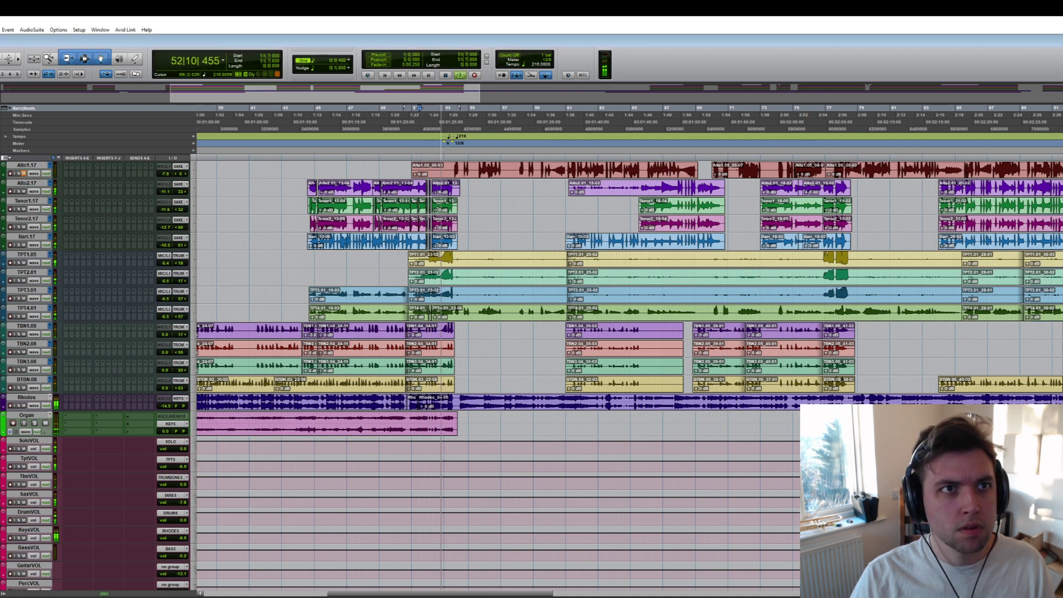
key("space")
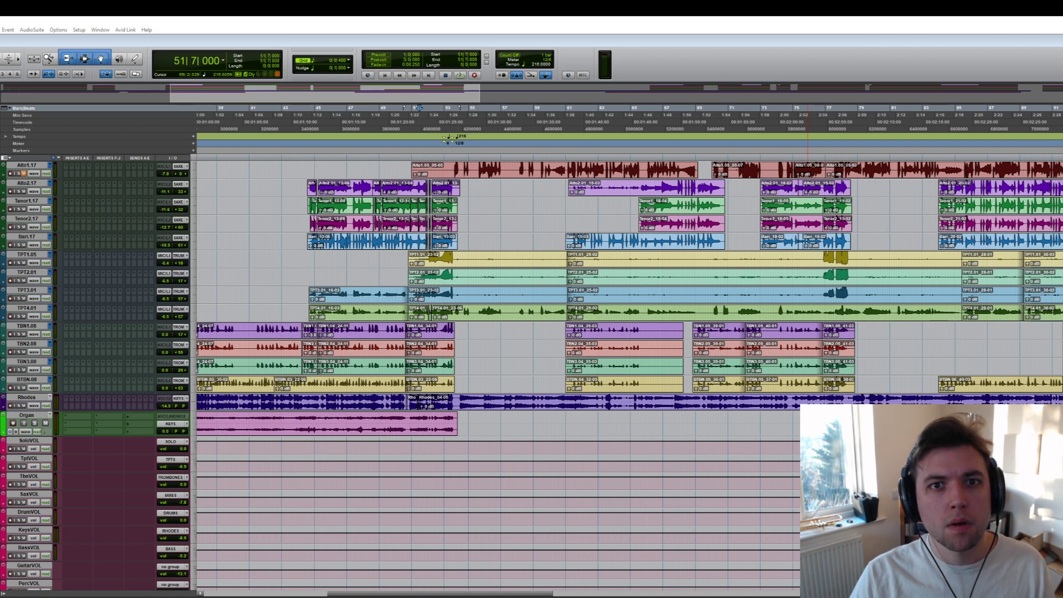
key("space")
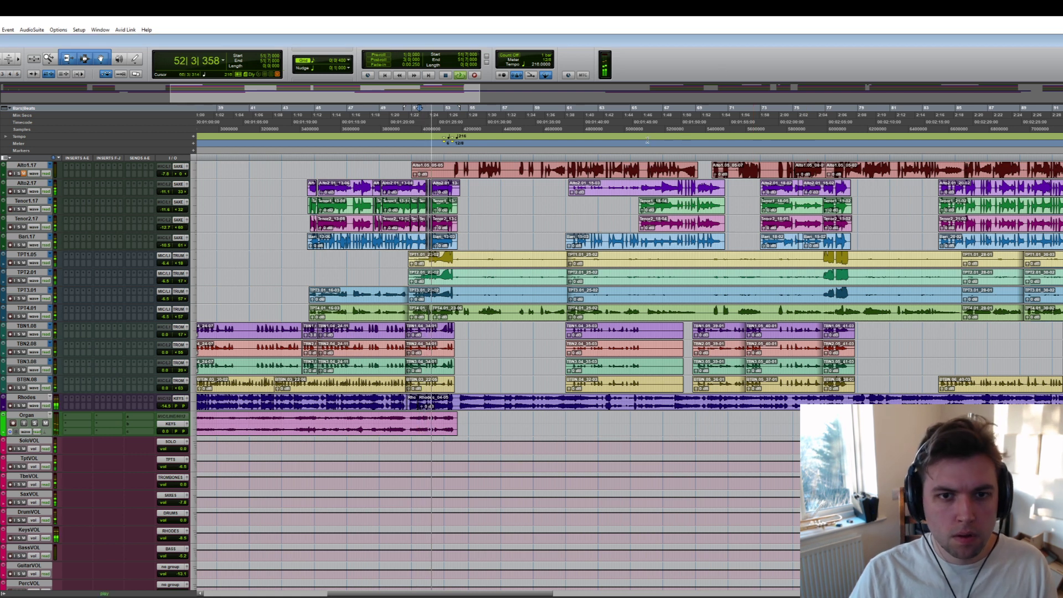
key("space")
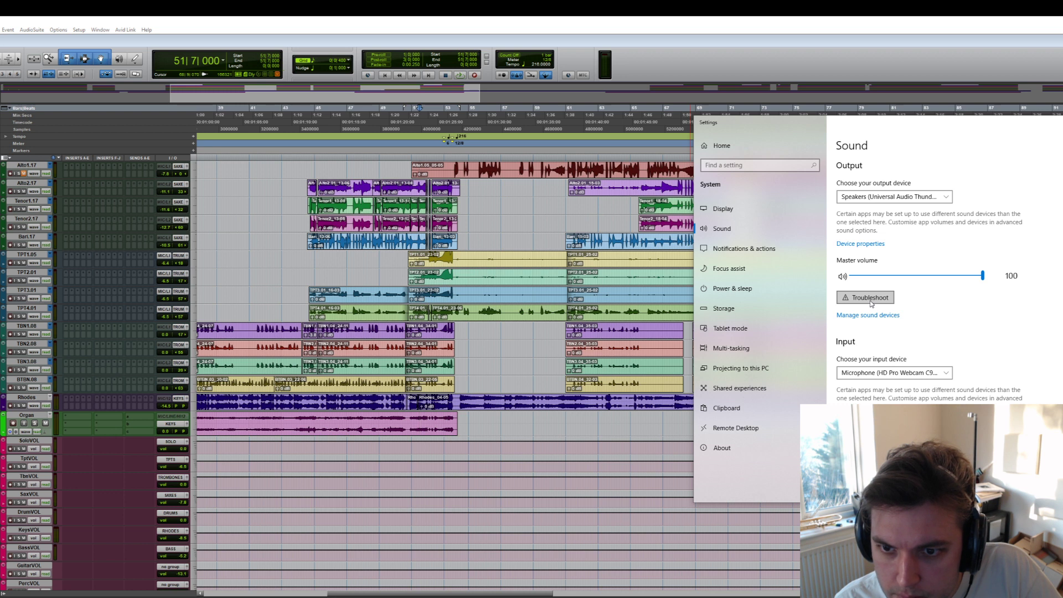
- Examine the Windows output and input sound devices and the session's bus and master tracks
left_click(865, 317)
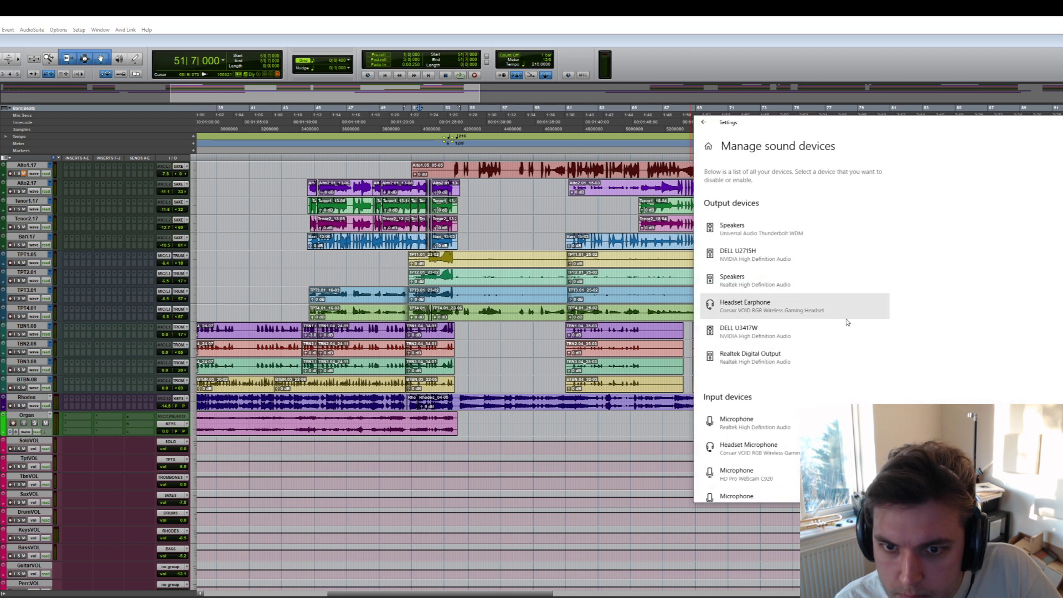
scroll(783, 343, "down", 2)
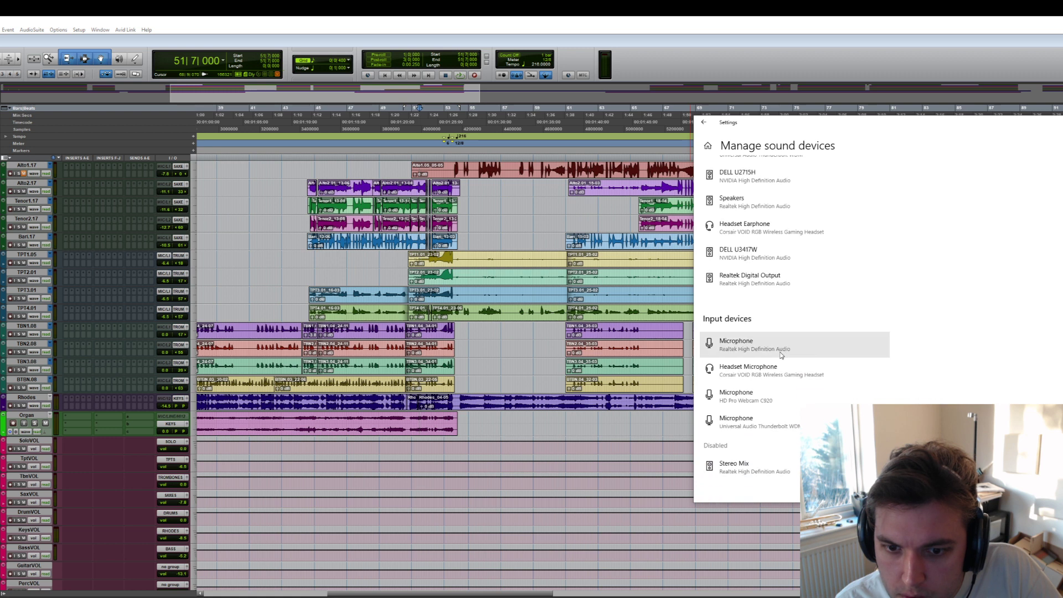
scroll(796, 386, "up", 2)
left_click(704, 121)
scroll(264, 526, "down", 10)
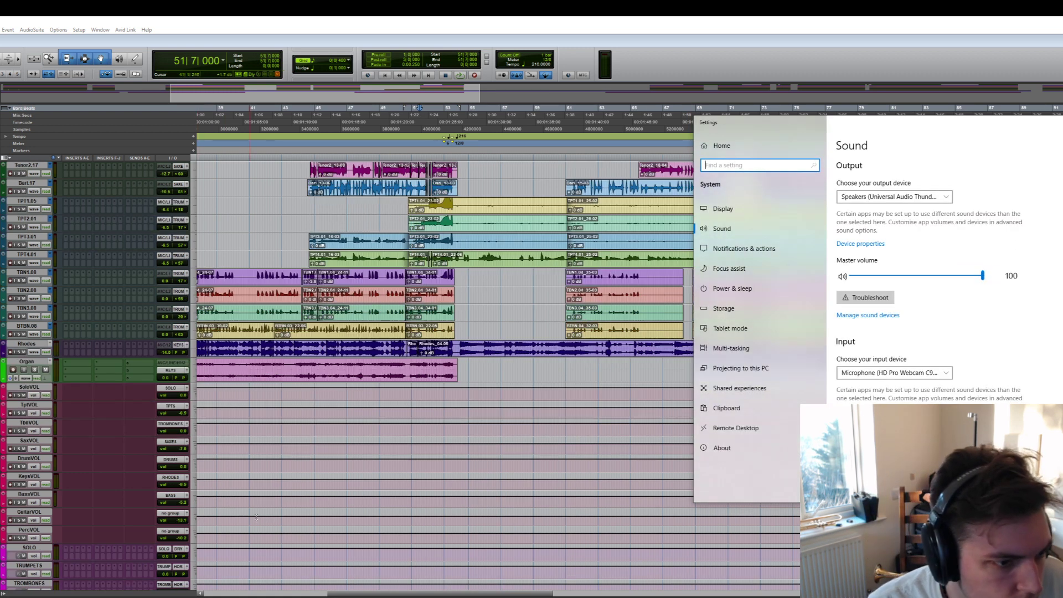
scroll(264, 526, "down", 4)
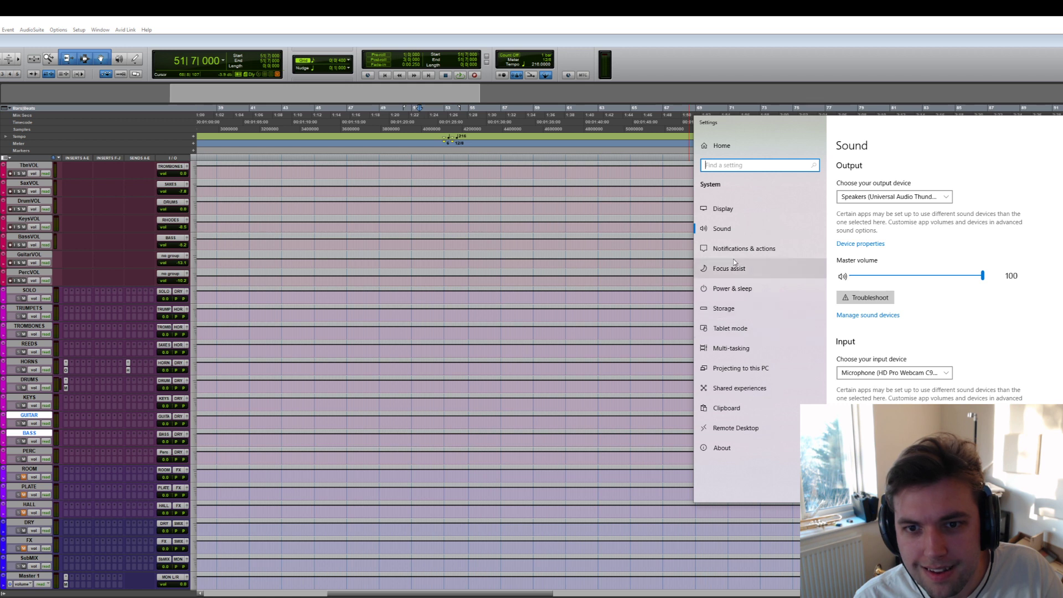
- Troubleshoot the Universal Audio speaker output and play a test sound from its advanced properties, closing the sound settings after the check
left_click(869, 302)
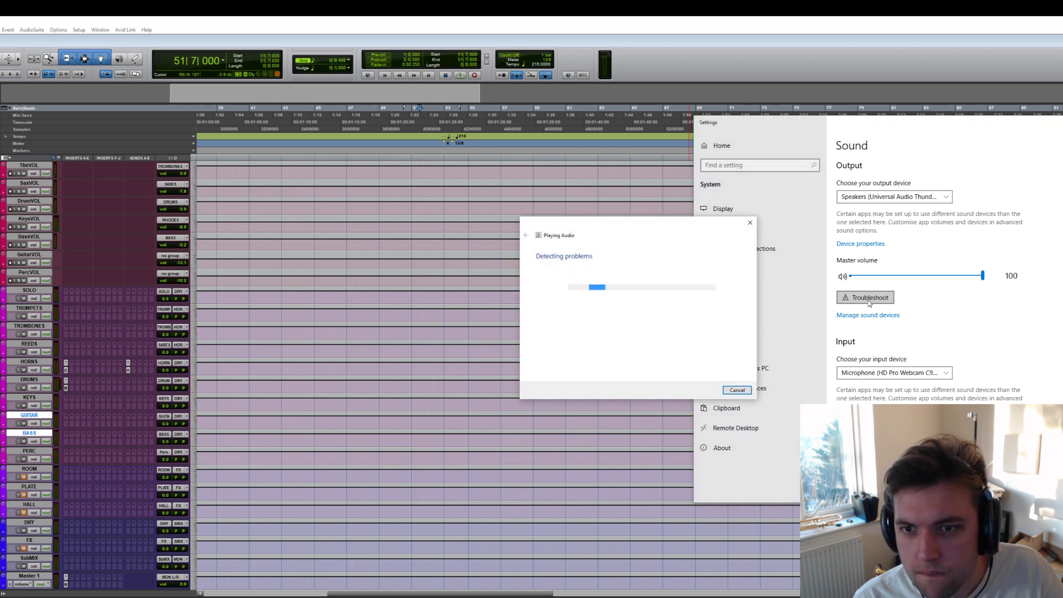
left_click(856, 246)
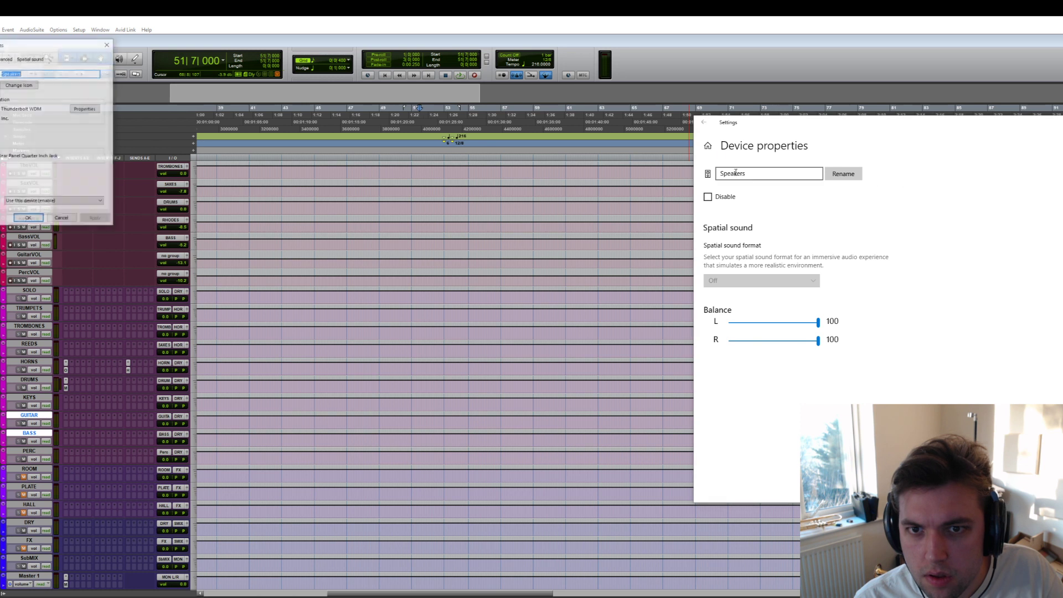
left_click(0, 58)
left_click(4, 58)
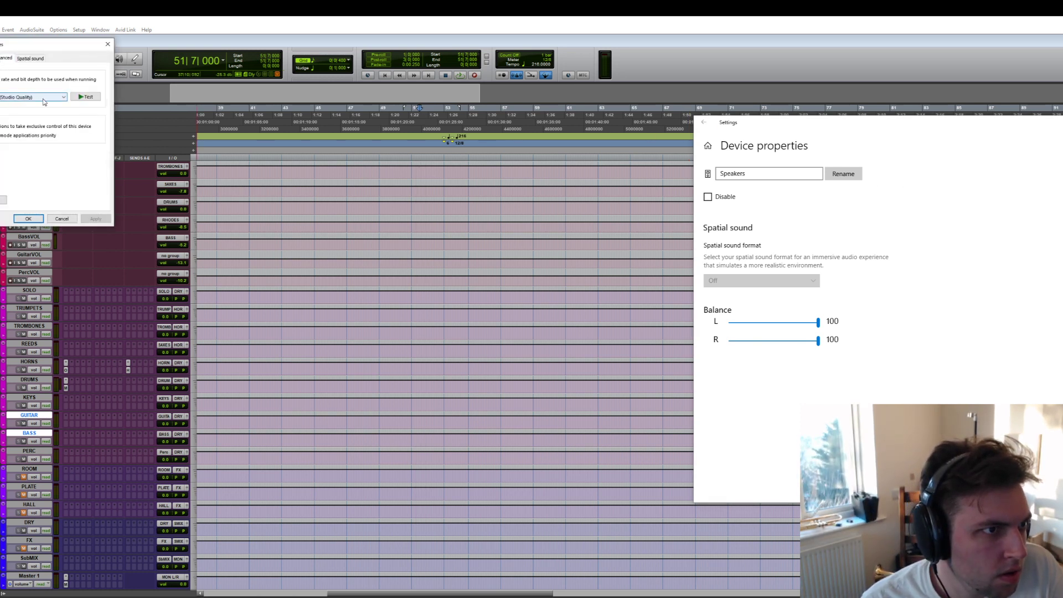
left_click(90, 101)
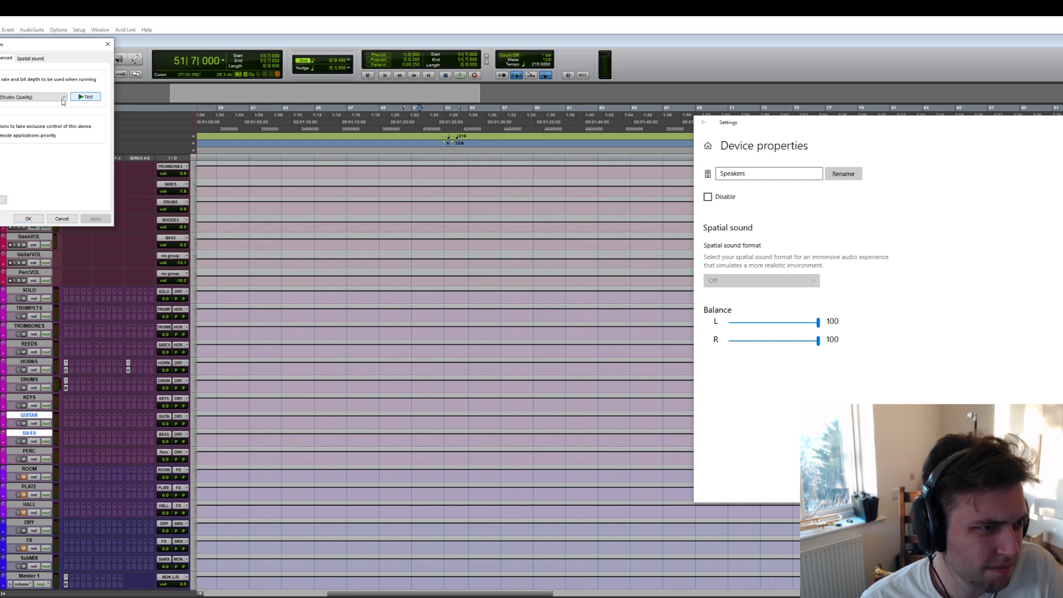
left_click(17, 59)
left_click(5, 58)
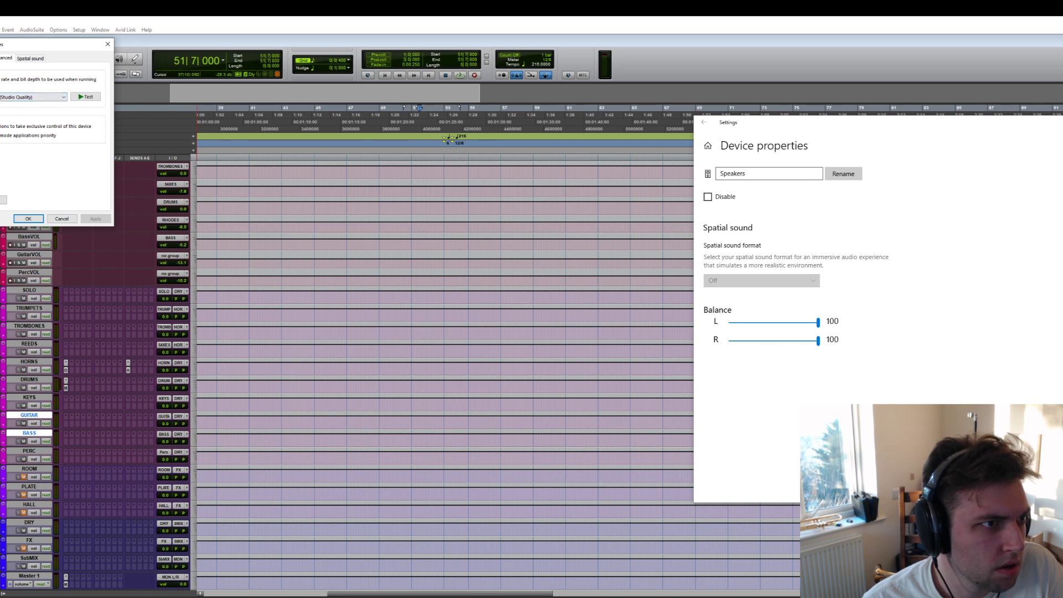
key("ctrl+Tab")
key("ctrl+Tab")
key("Return")
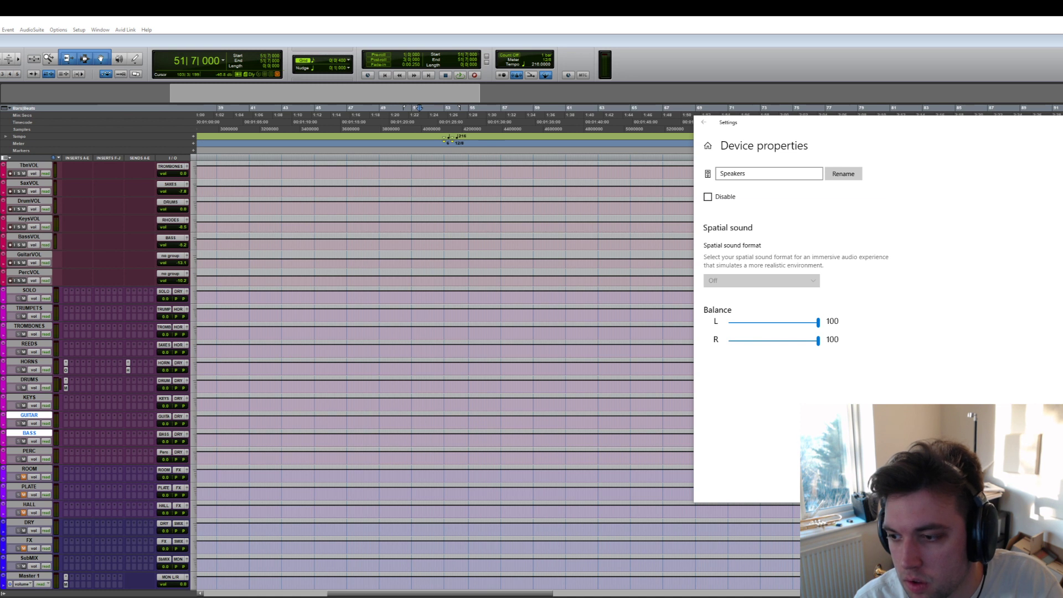
left_click(704, 122)
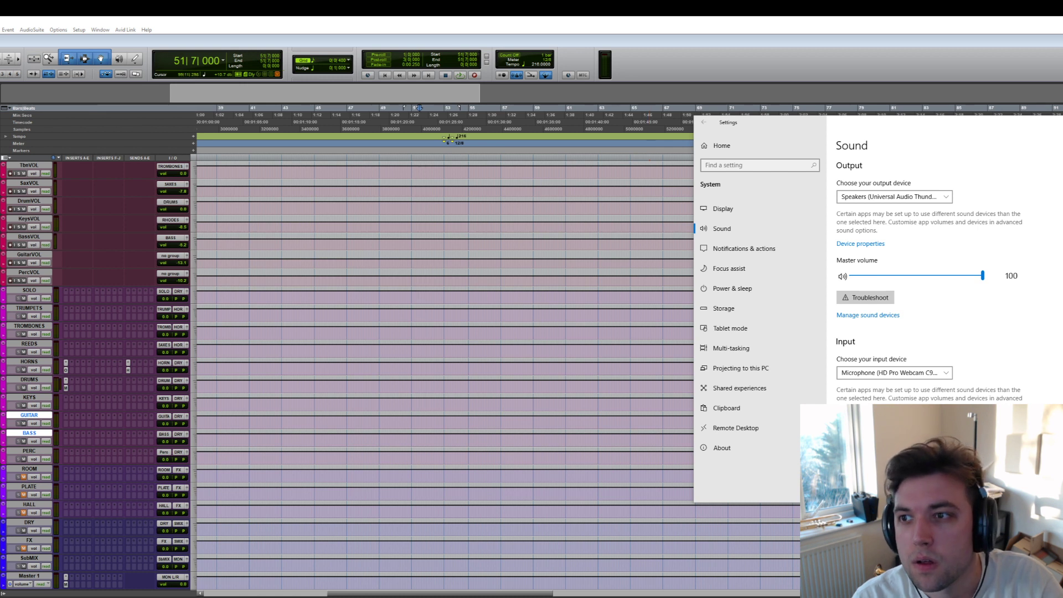
key("alt+F4")
- Play the session from bar 51 and stop it with the horn tracks in view
left_click(411, 108)
key("space")
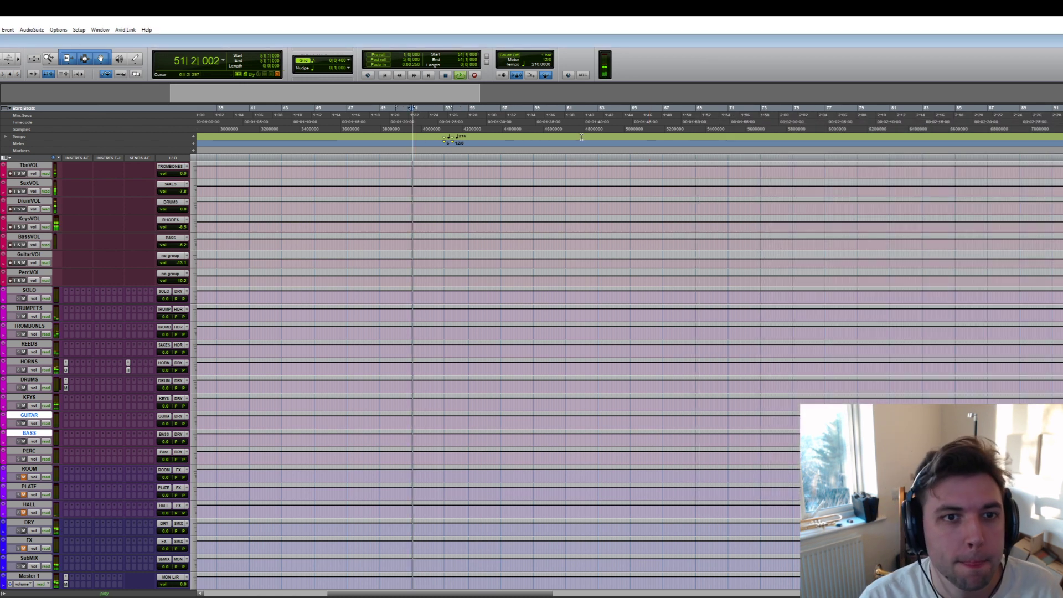
scroll(561, 244, "up", 10)
key("ctrl+bracketleft")
scroll(561, 244, "up", 3)
key("space")
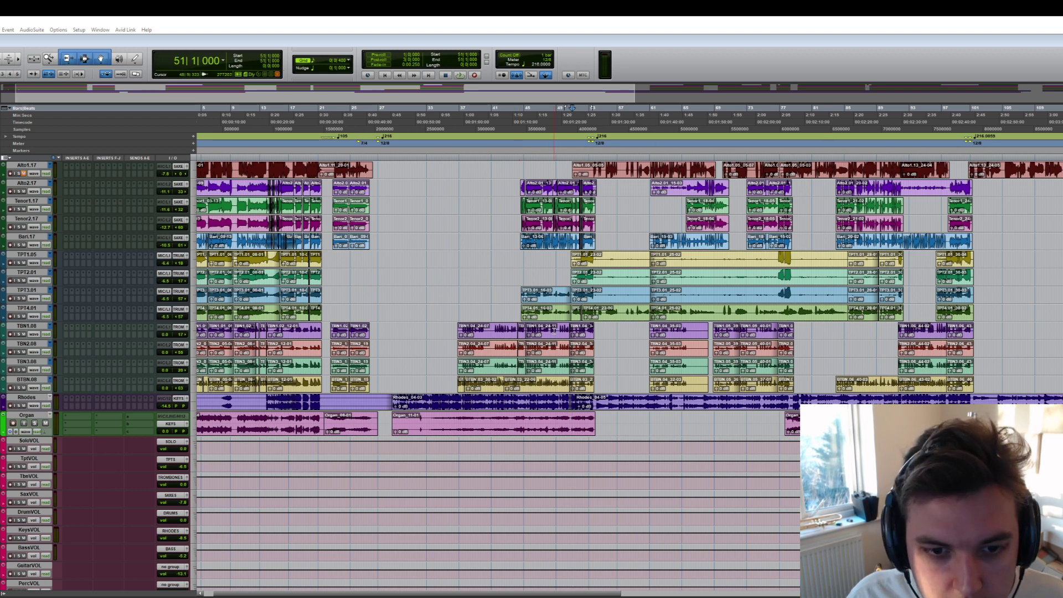
- Inspect the trombone clips around bars 45 to 50 up close and place the edit cursor at 50|5|160 on the first trombone track
left_click_drag(568, 323, 525, 390)
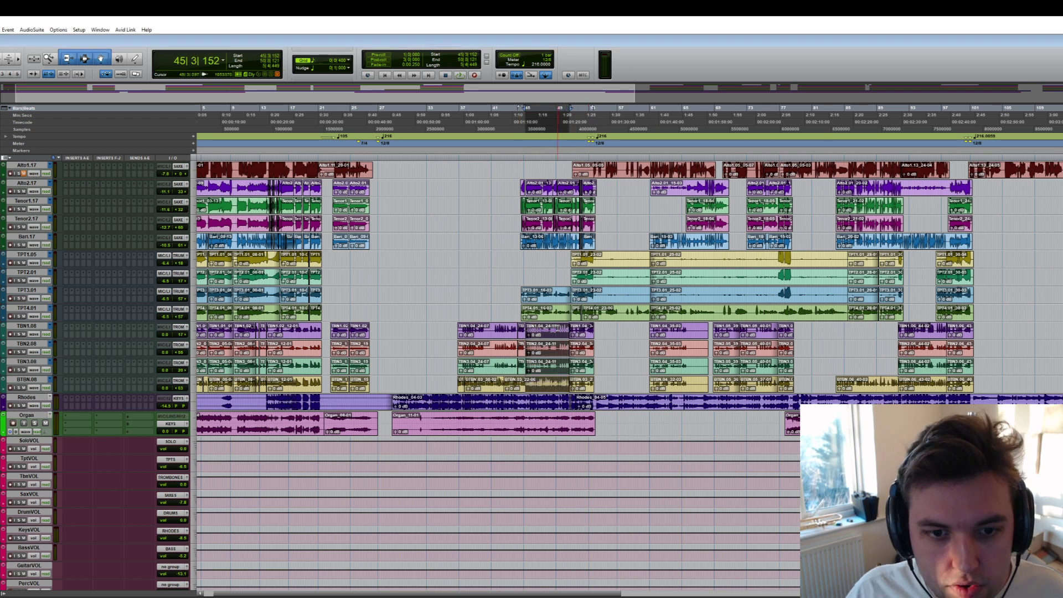
left_click(558, 327)
key("t")
key("t")
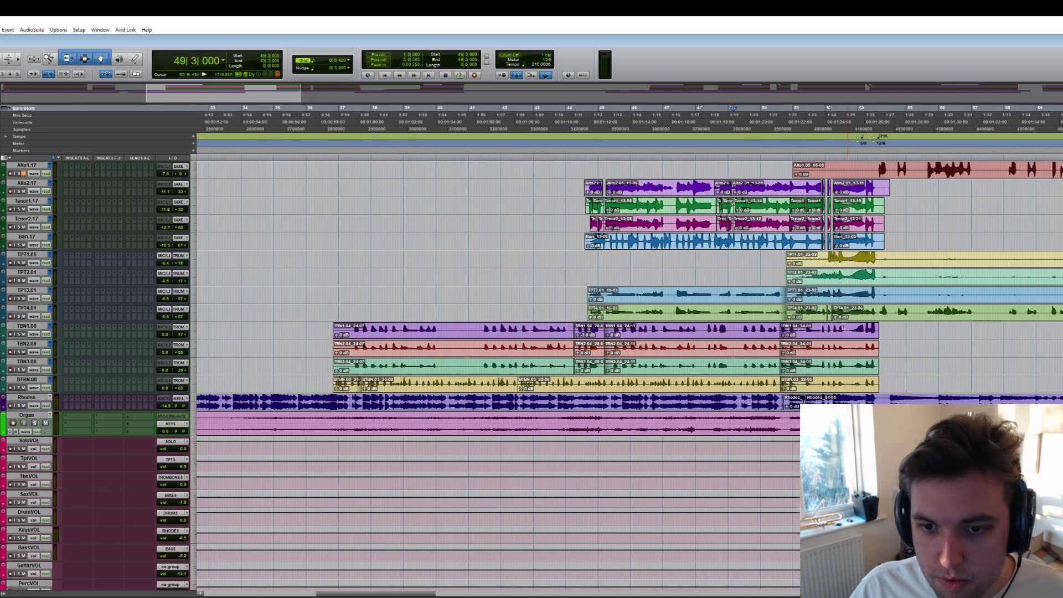
left_click(774, 328)
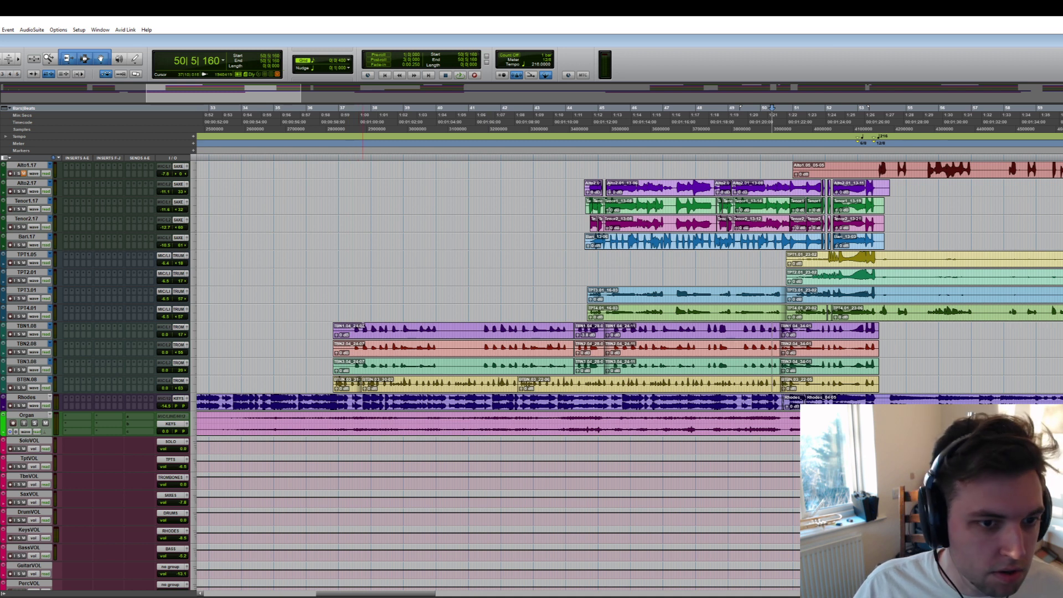
- Examine the horn clips and the gaps between their phrases along the timeline, ending at the start of the session
scroll(680, 336, "right", 5)
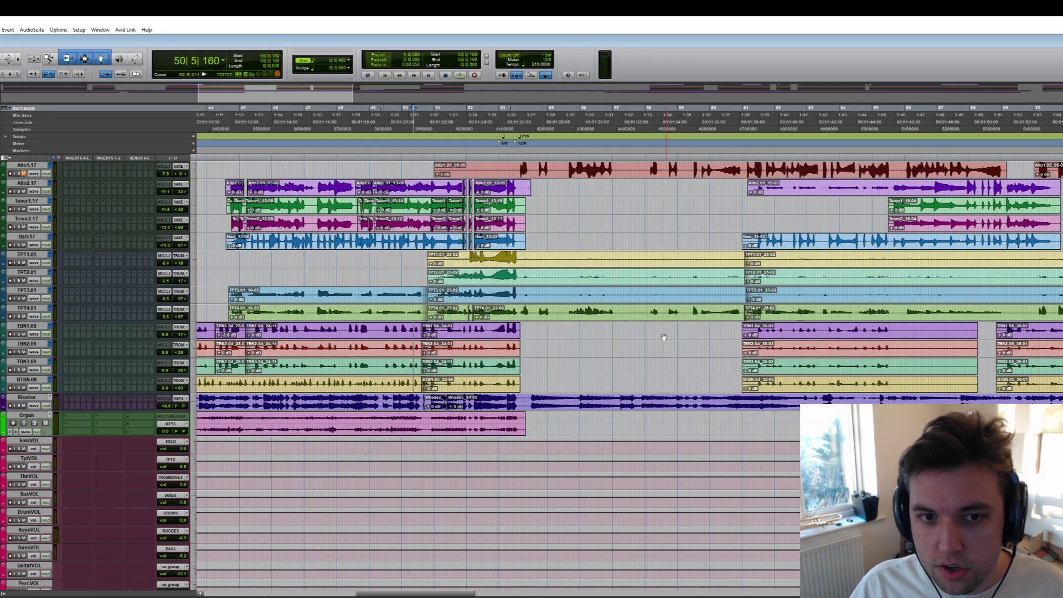
scroll(664, 337, "right", 5)
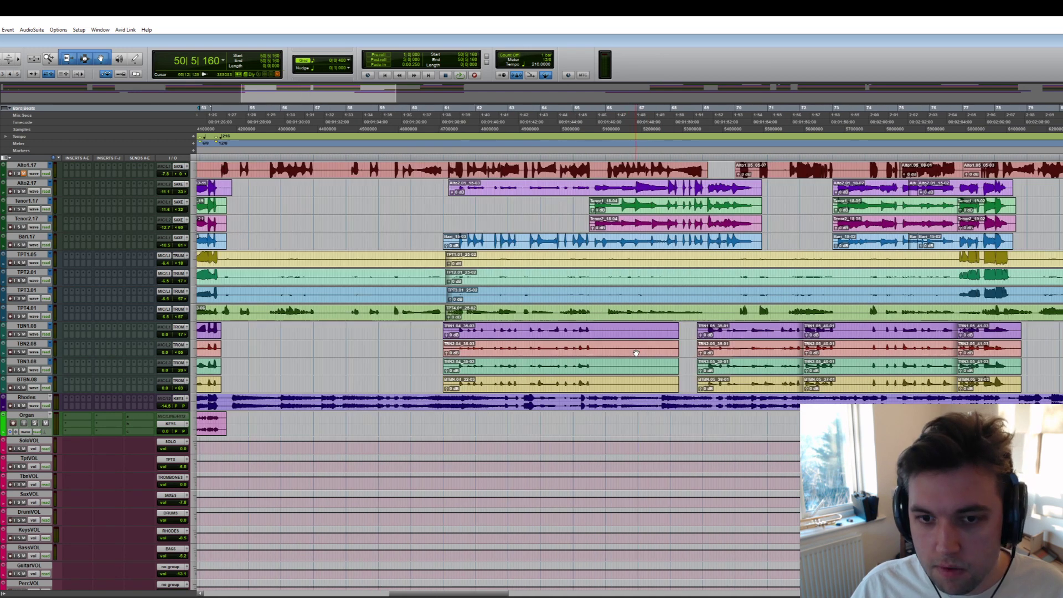
scroll(636, 353, "left", 4)
scroll(636, 354, "right", 10)
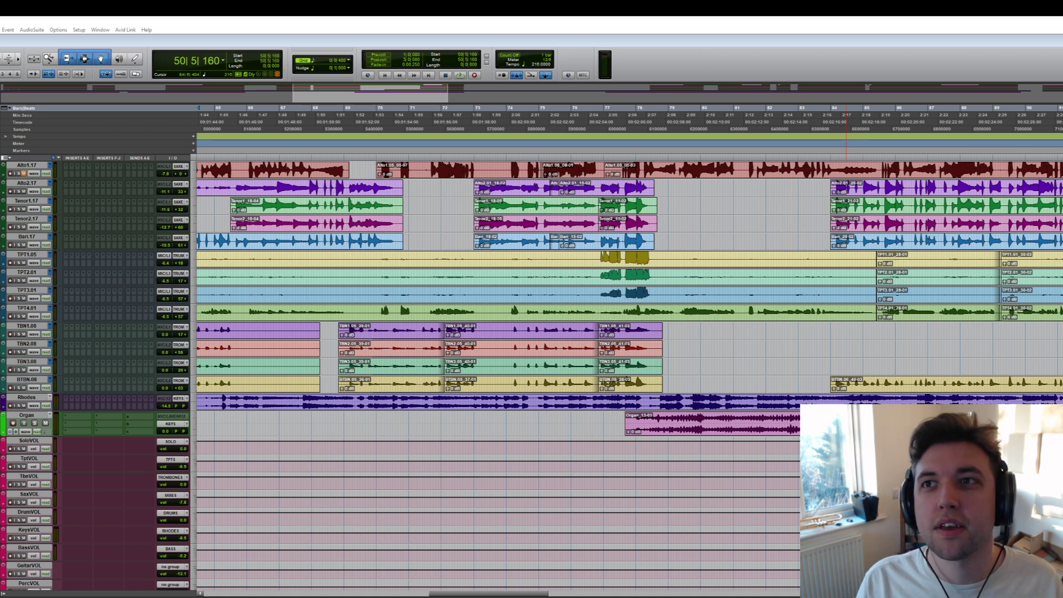
scroll(654, 250, "left", 5)
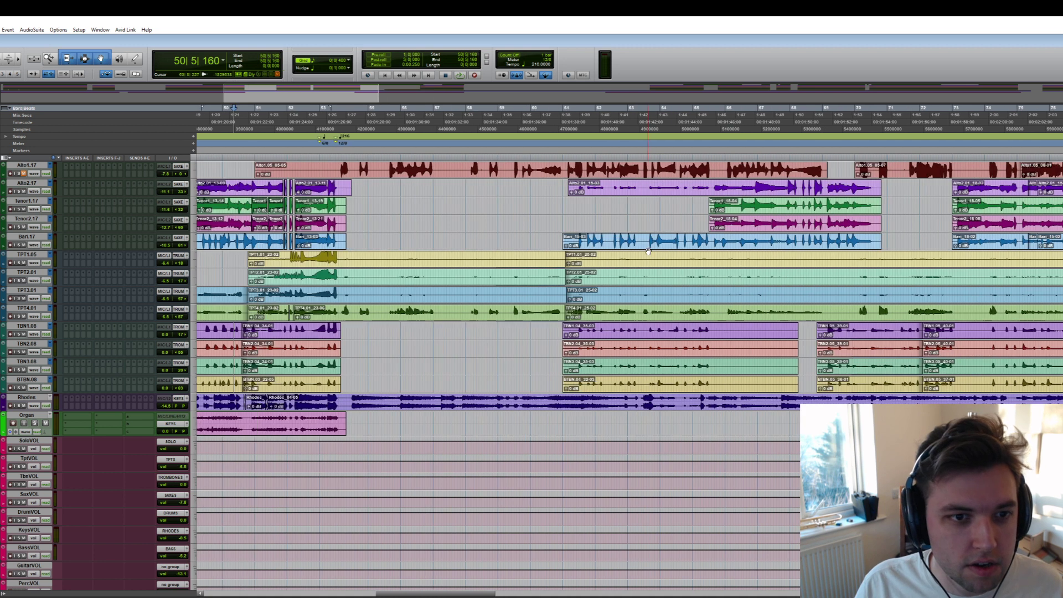
scroll(653, 250, "right", 2)
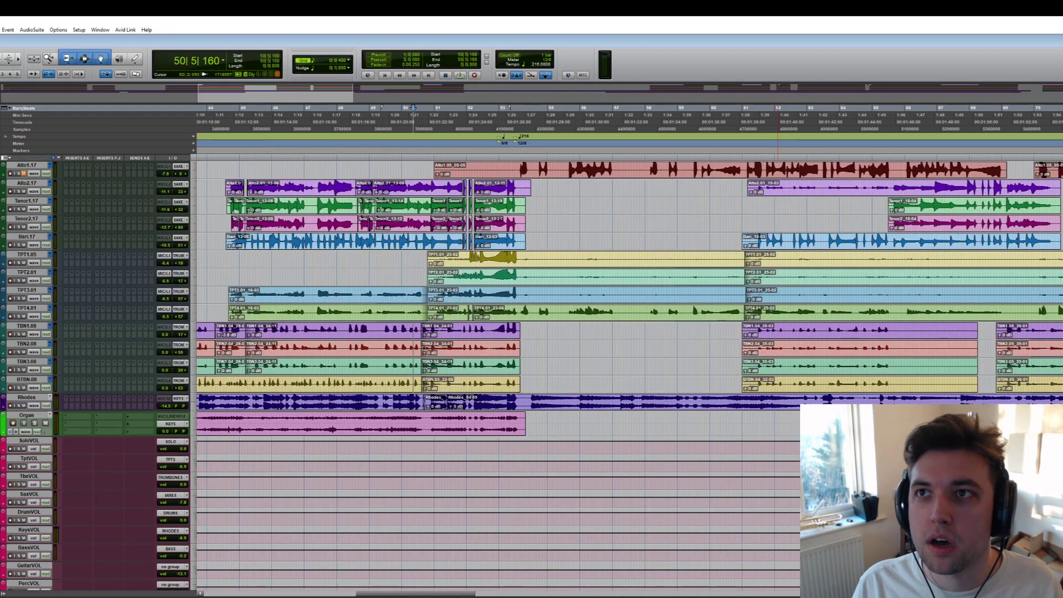
scroll(618, 288, "left", 4)
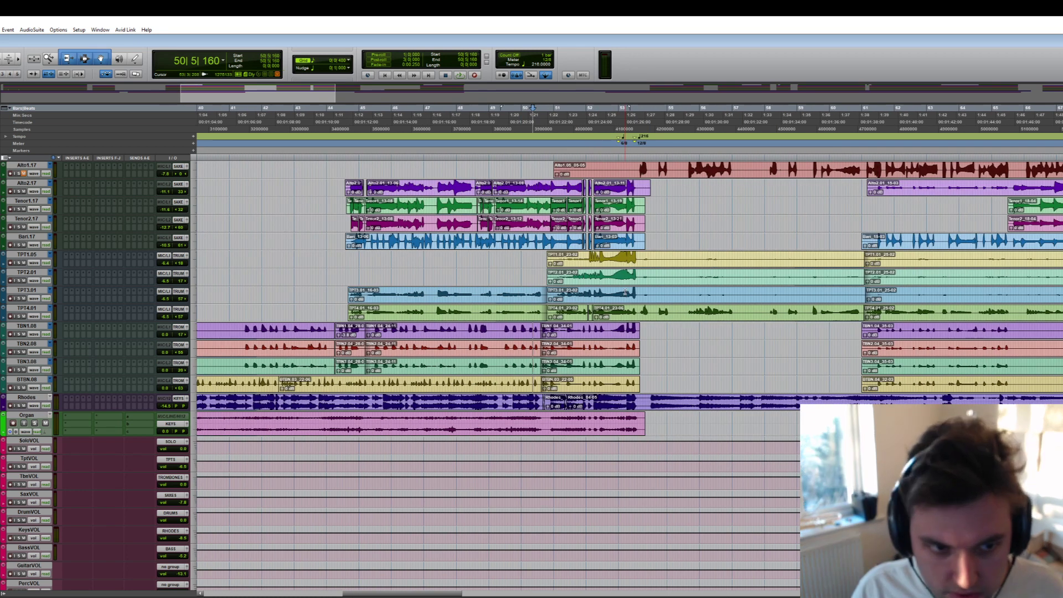
scroll(618, 288, "left", 1)
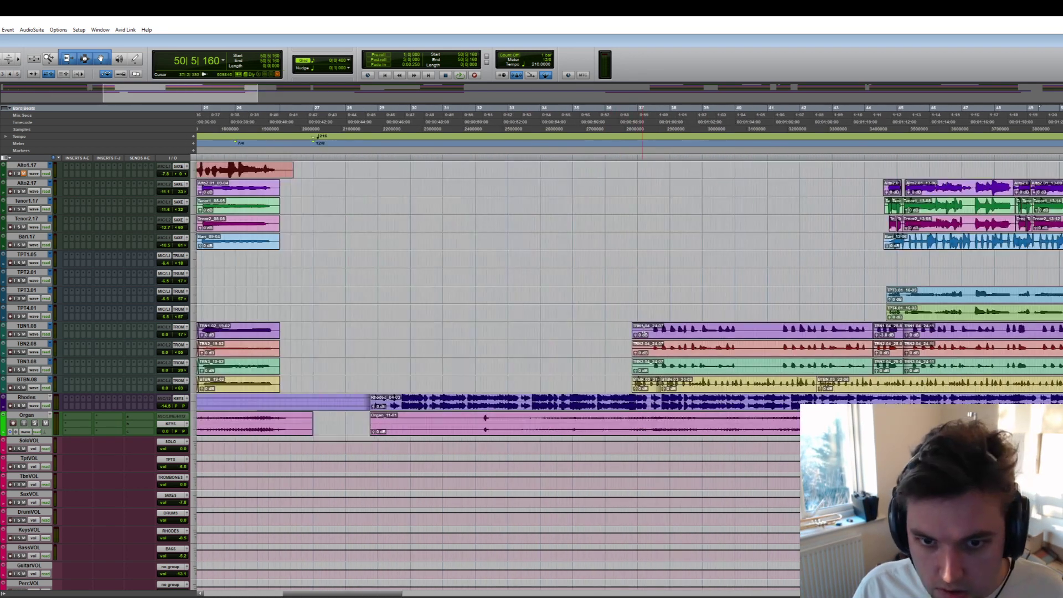
left_click(667, 326)
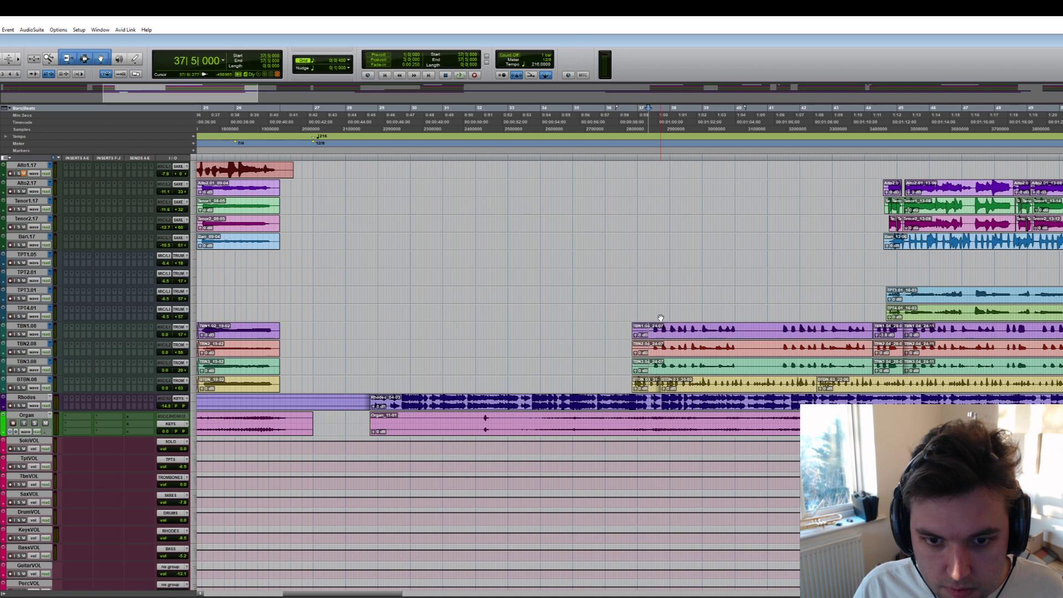
key("alt+a")
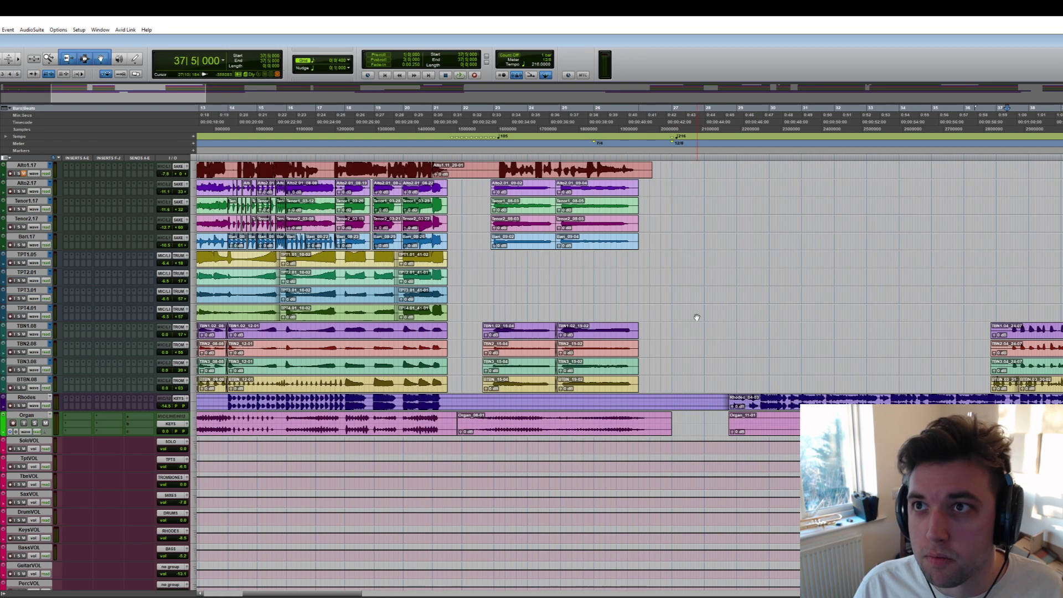
key("ctrl+bracketright")
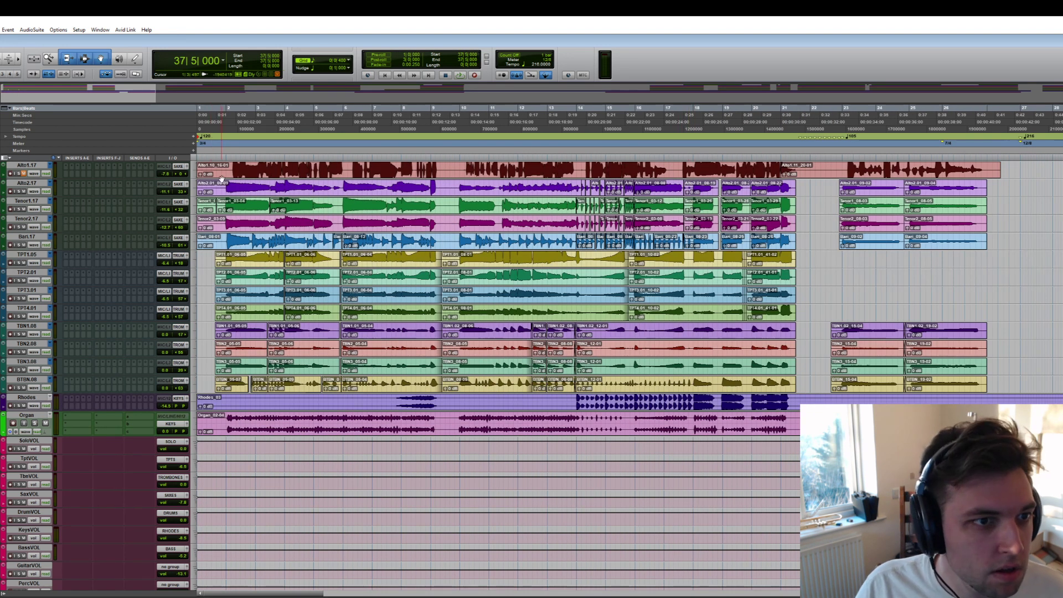
- Delete the audio before the first entry in bar 1 on the five saxophone tracks and play back from that point
left_click_drag(222, 179, 194, 245)
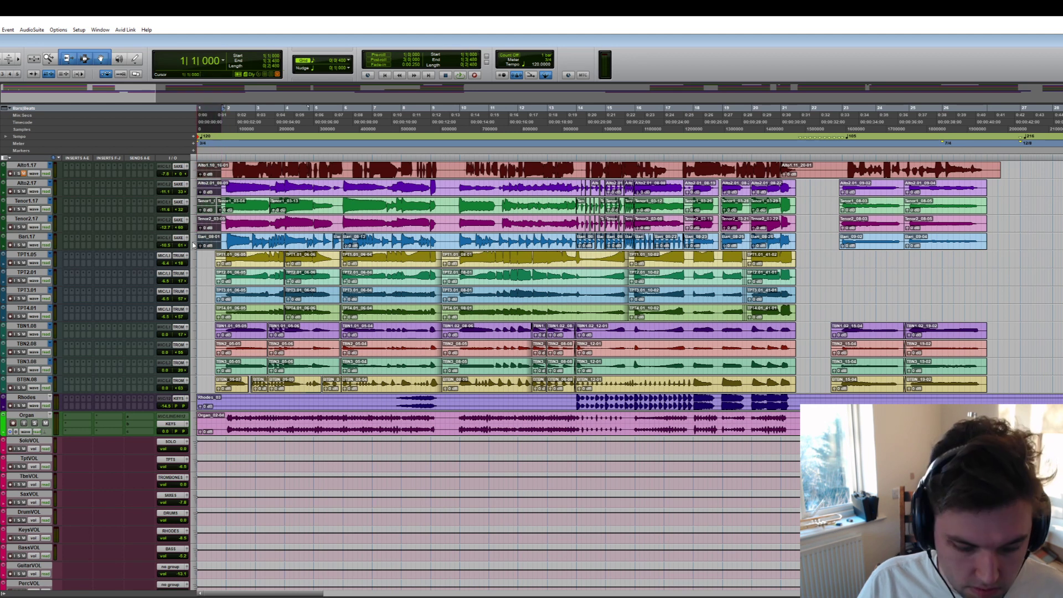
key("Delete")
left_click(216, 167)
key("space")
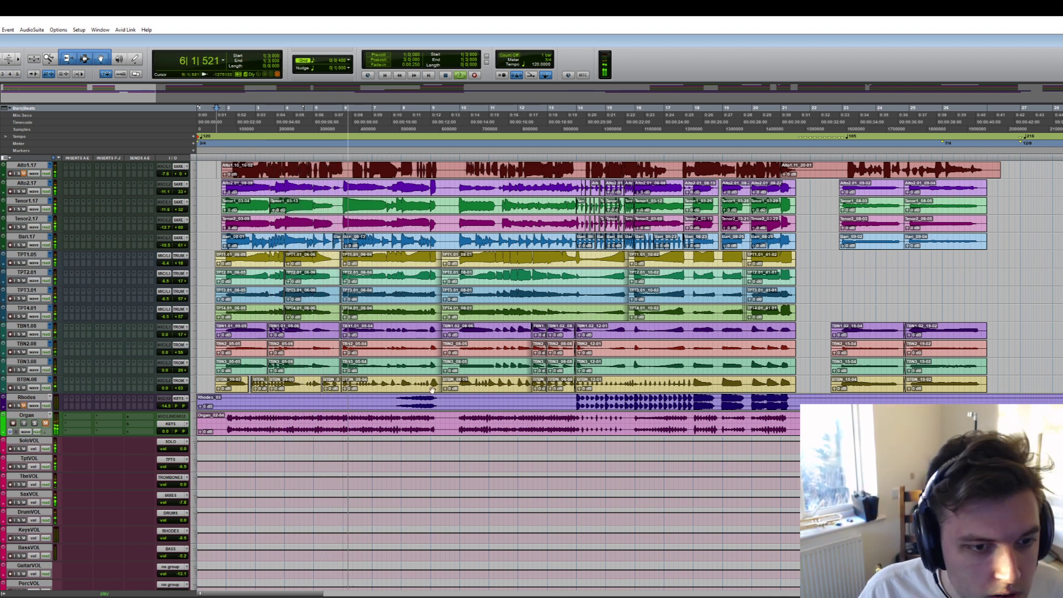
- Delete the short stretch of audio between phrases just before bar 20 on the trumpet and trombone tracks
scroll(433, 391, "right", 1)
scroll(498, 348, "up", 1)
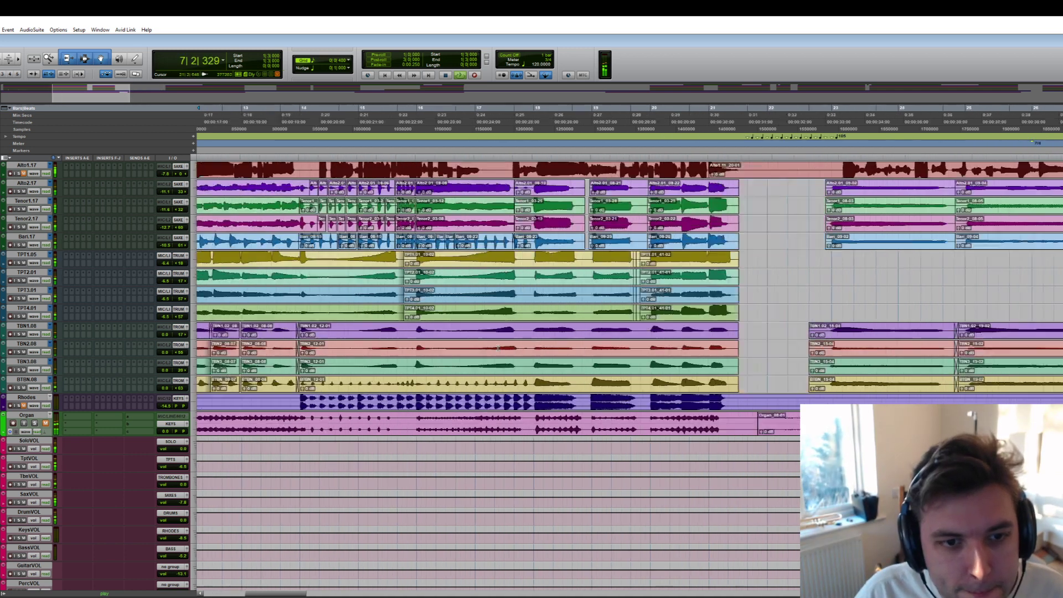
scroll(497, 348, "left", 1)
left_click_drag(646, 257, 641, 390)
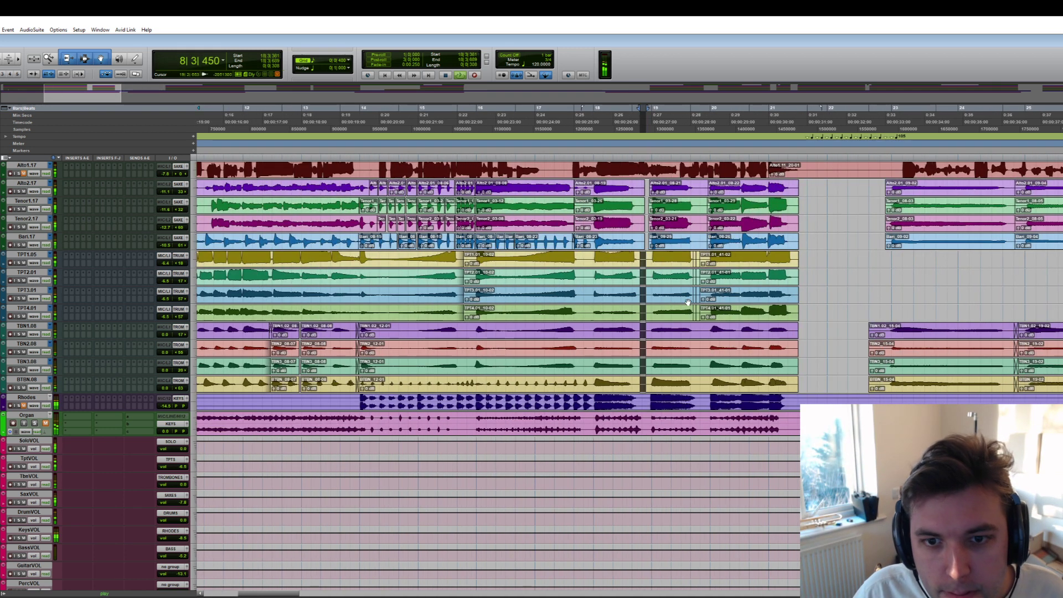
left_click_drag(707, 262, 698, 348)
key("Delete")
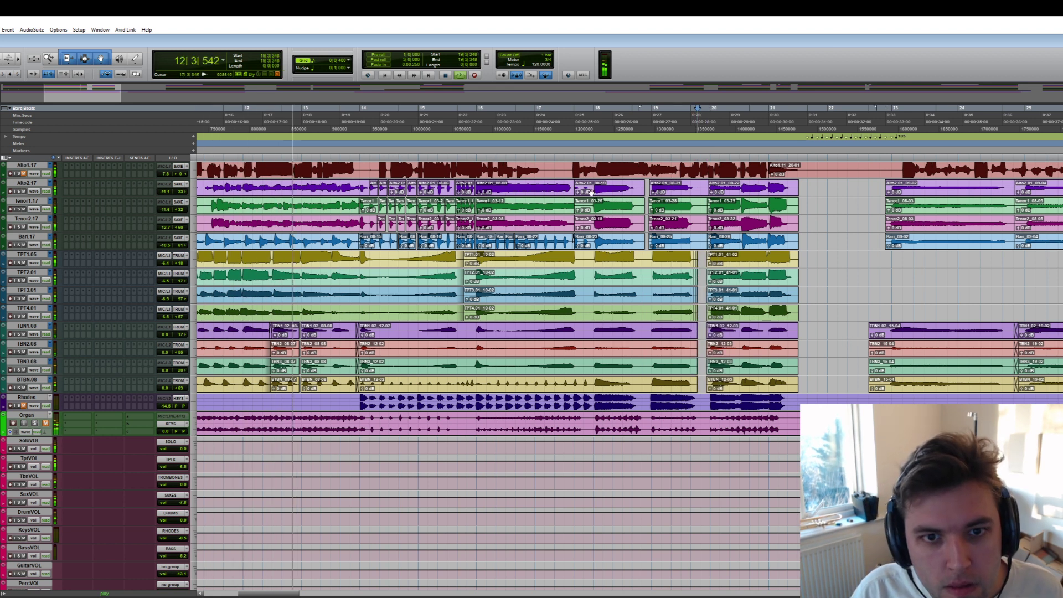
- Shift the clip boundary on the Tenor1 and Tenor2 tracks slightly around 17|3
left_click(564, 192)
key("ctrl+bracketright")
key("ctrl+bracketright")
key("ctrl+bracketright")
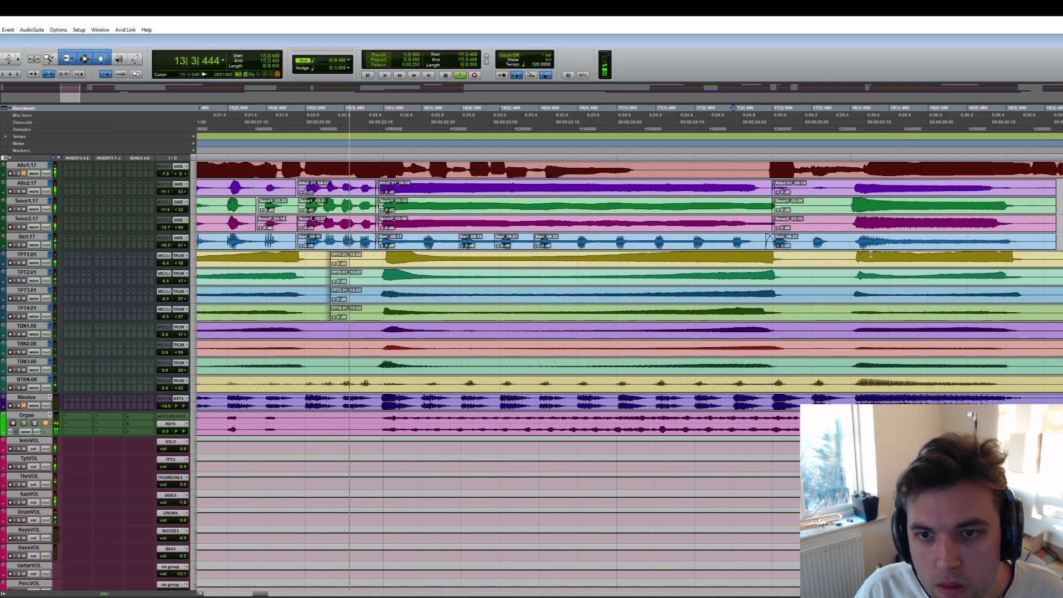
left_click_drag(751, 209, 763, 209)
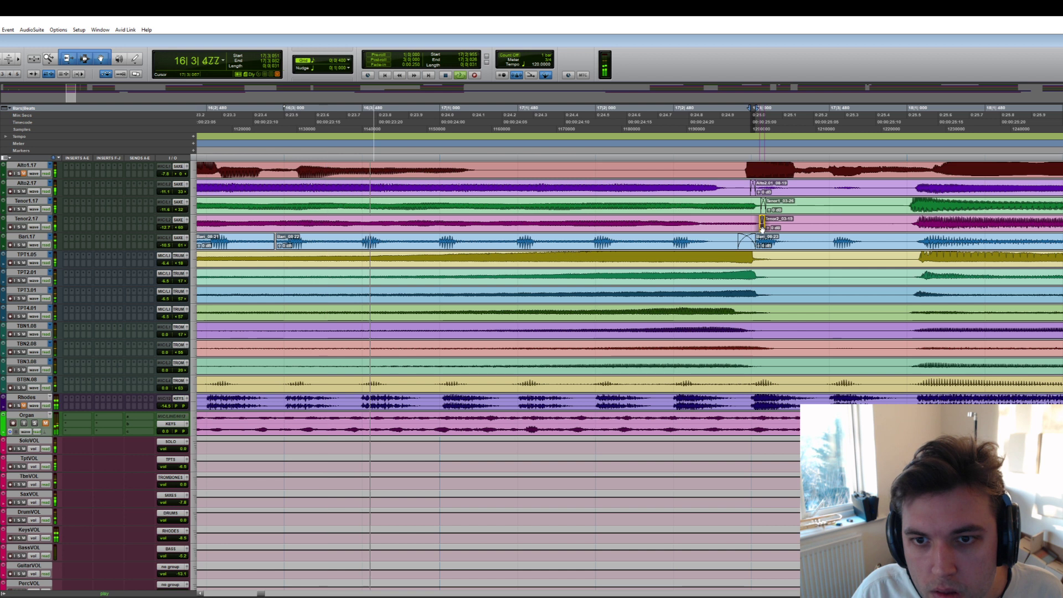
- Delete the tail after the last notes in bar 21 on the Alto2 to Bari, trumpet and trombone tracks
key("ctrl+bracketleft")
key("ctrl+bracketleft")
scroll(873, 304, "right", 8)
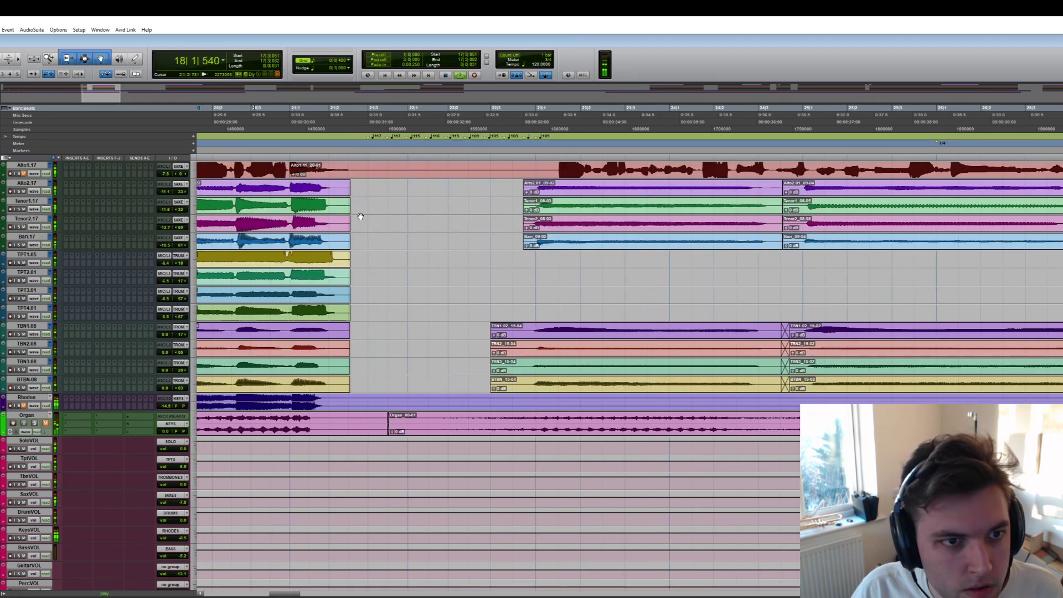
left_click_drag(342, 185, 405, 393)
left_click(441, 387)
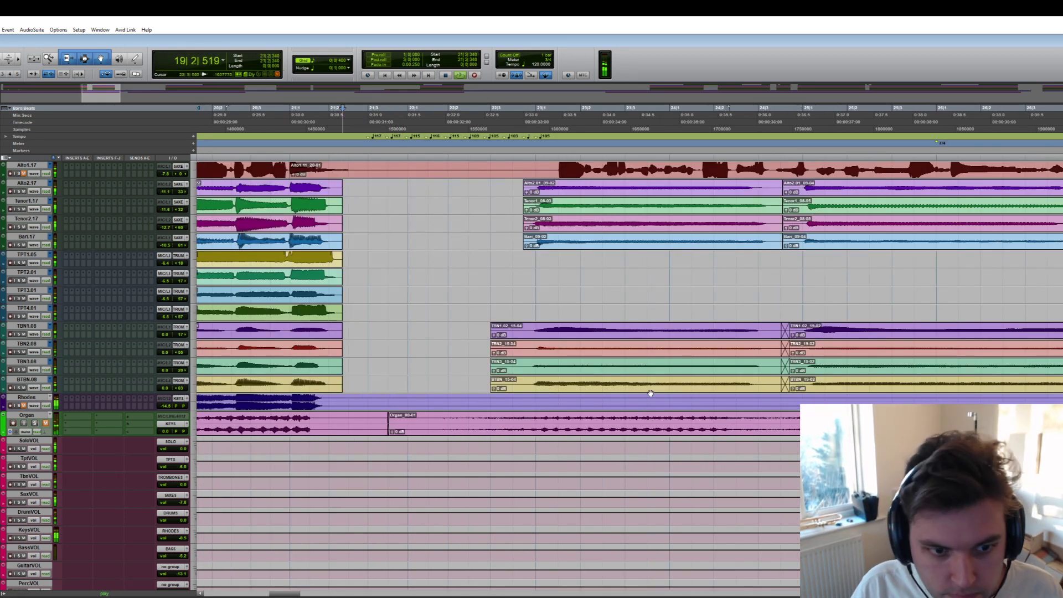
- Delete the audio before the entry in bar 37 on the TBN1, TBN2 and TBN3 tracks
scroll(740, 372, "right", 8)
scroll(740, 370, "right", 5)
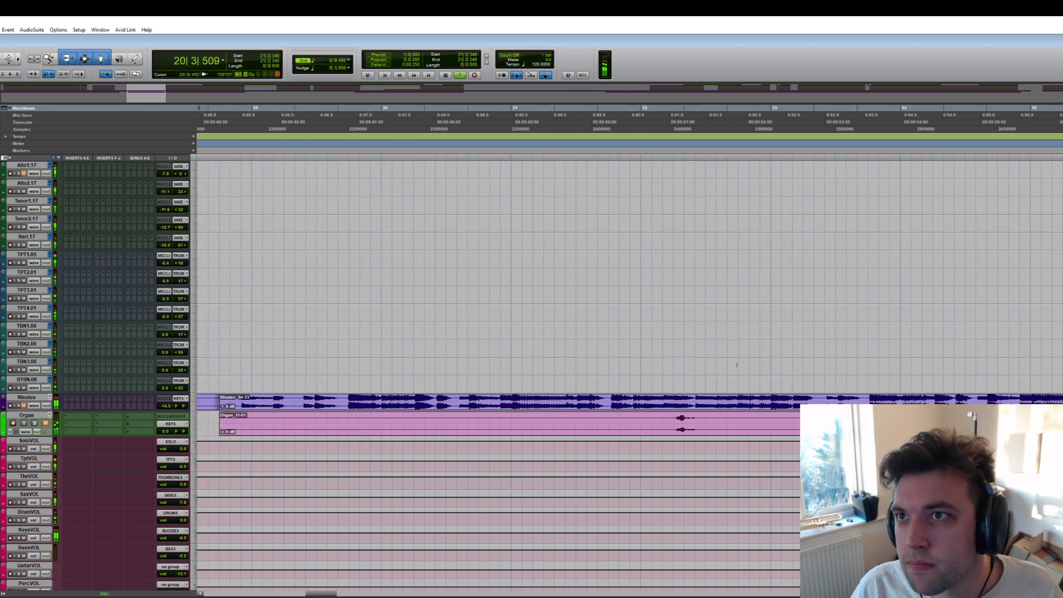
key("ctrl+bracketleft")
key("ctrl+bracketleft")
key("ctrl+bracketleft")
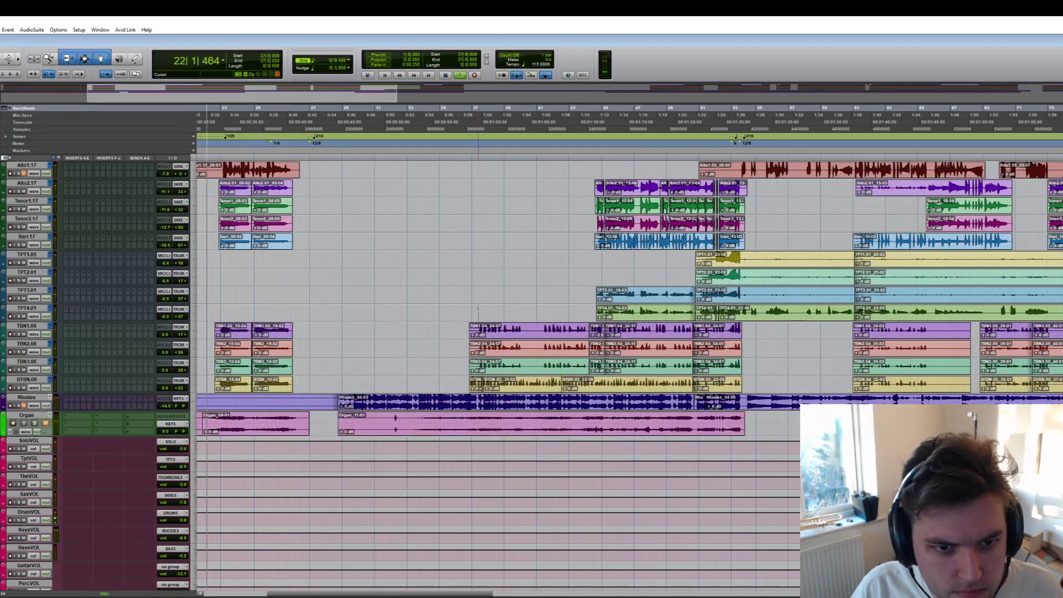
key("ctrl+bracketright")
key("ctrl+bracketright")
left_click(660, 344, "shift")
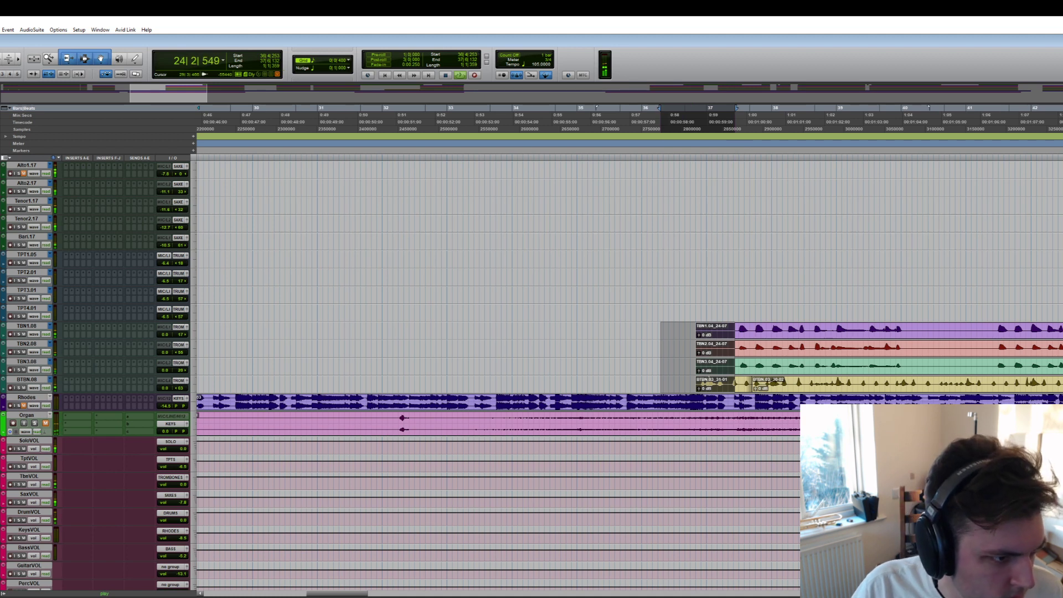
left_click(665, 334)
left_click_drag(735, 329, 673, 368)
key("Delete")
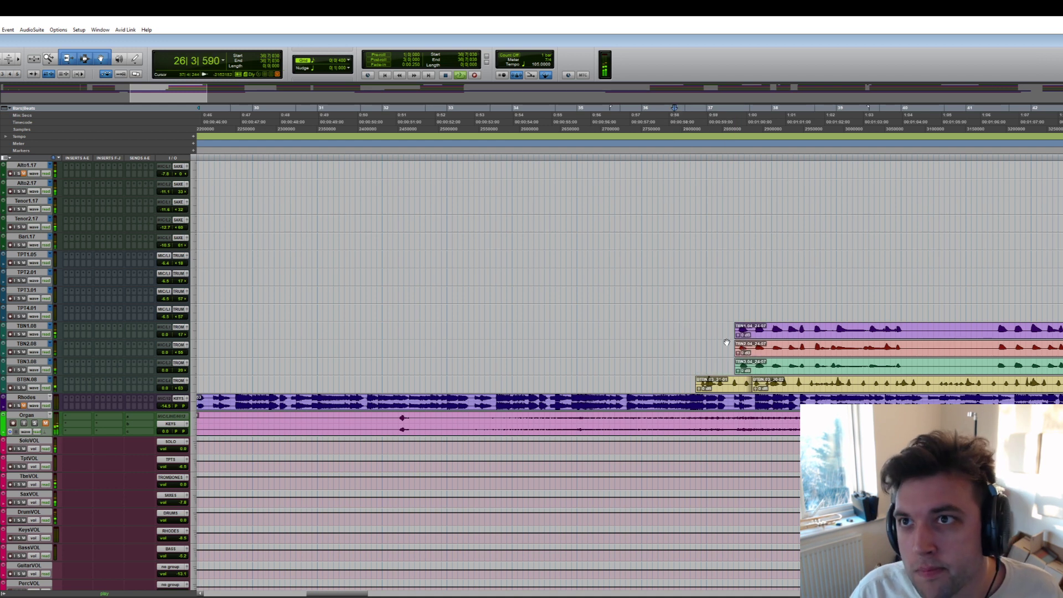
- Delete the audio on TPT1, TPT2 and TPT3 from the phrase end in bar 54 to just past bar 61
scroll(726, 342, "right", 8)
key("r")
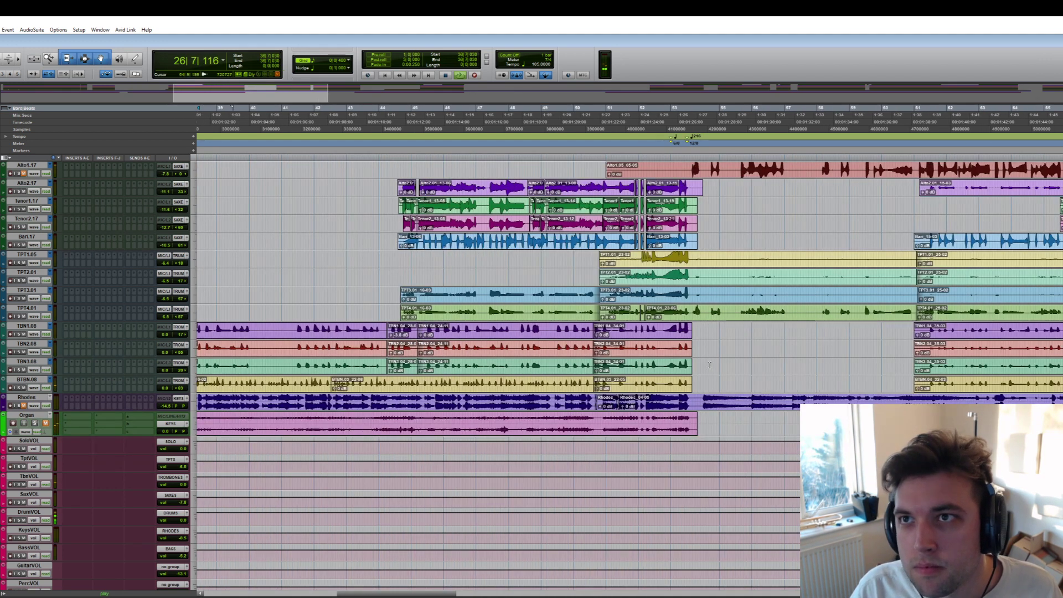
key("r")
scroll(665, 343, "right", 3)
left_click(593, 259)
key("space")
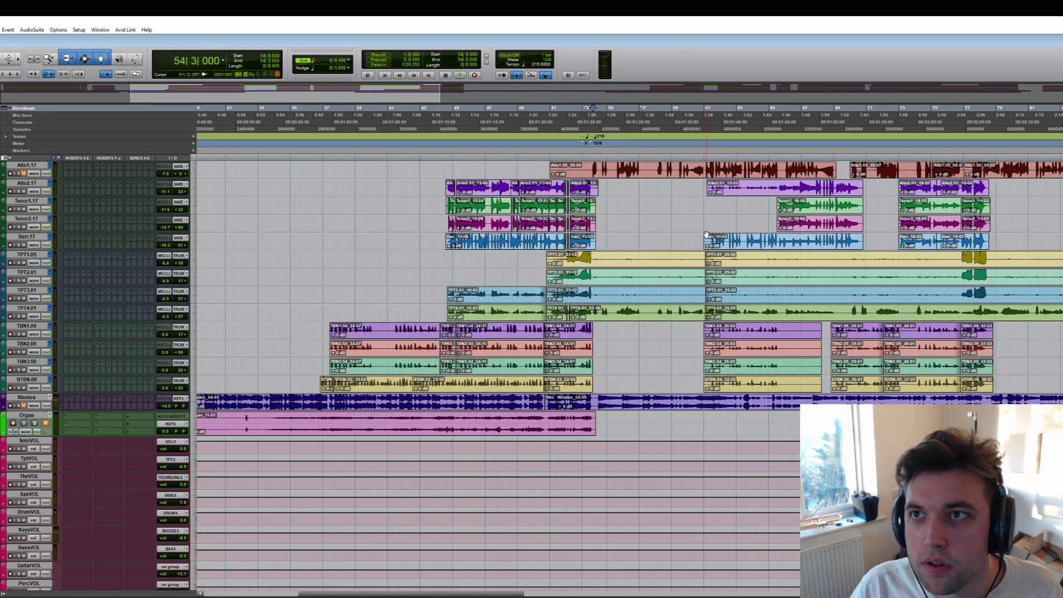
left_click(595, 260)
key("ctrl+]")
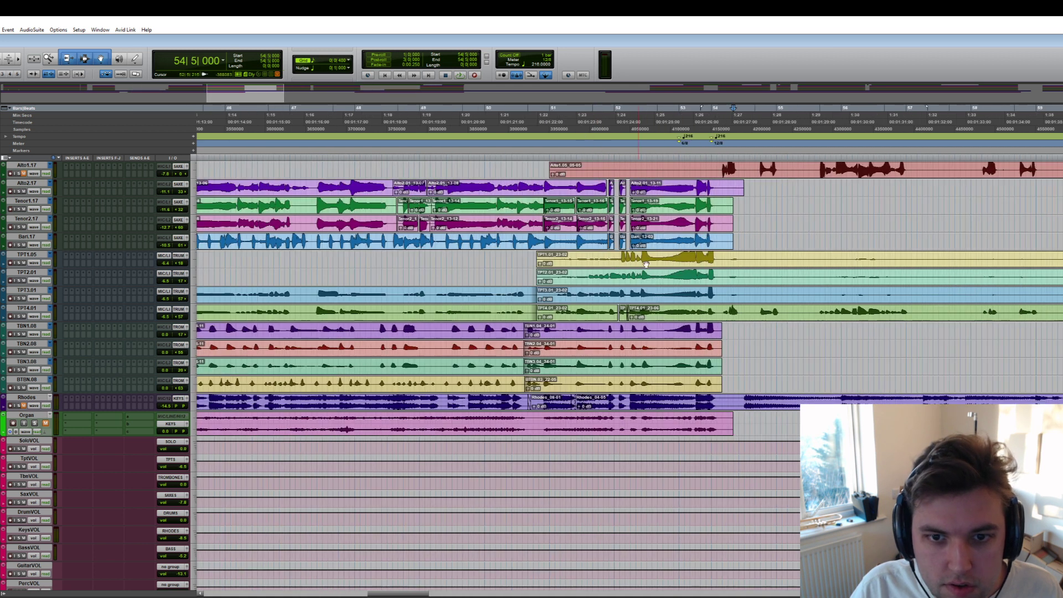
scroll(728, 287, "right", 3)
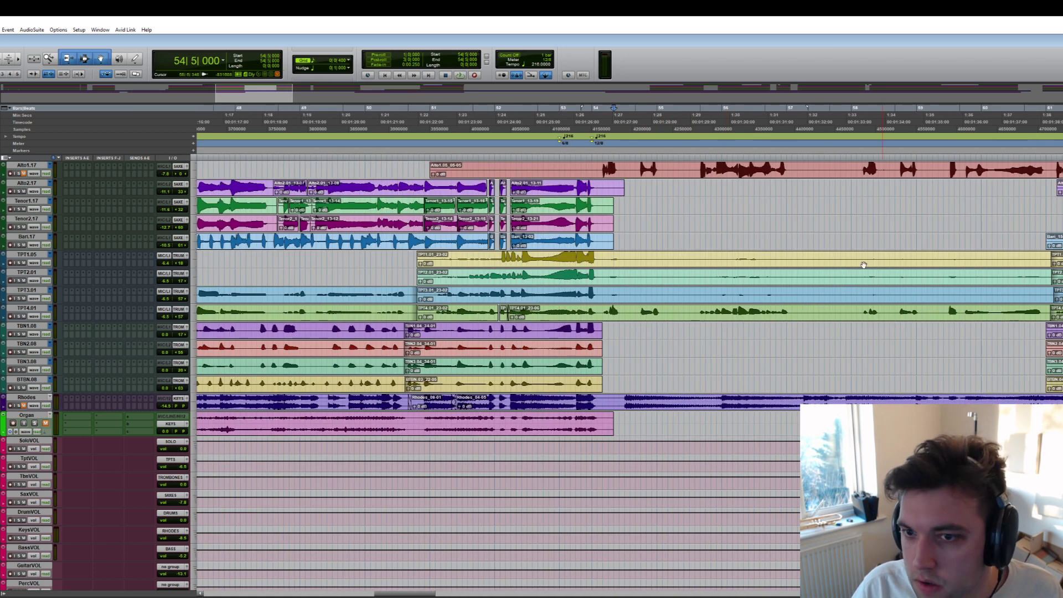
left_click(605, 259)
left_click_drag(610, 261, 1060, 295)
key("Delete")
- Trim the clip starts on TPT1 and TPT2 to just before their first notes, early in bar 52 and around 51|8
left_click(469, 259)
key("space")
key("ctrl+]")
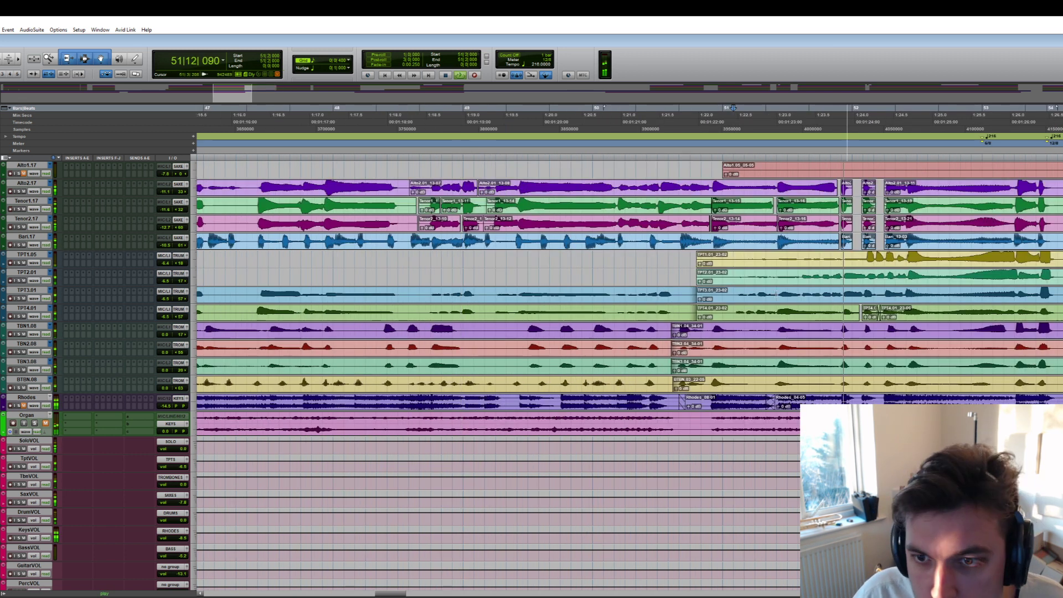
key("space")
left_click(801, 276)
key("a")
left_click(863, 258)
key("a")
left_click(801, 272)
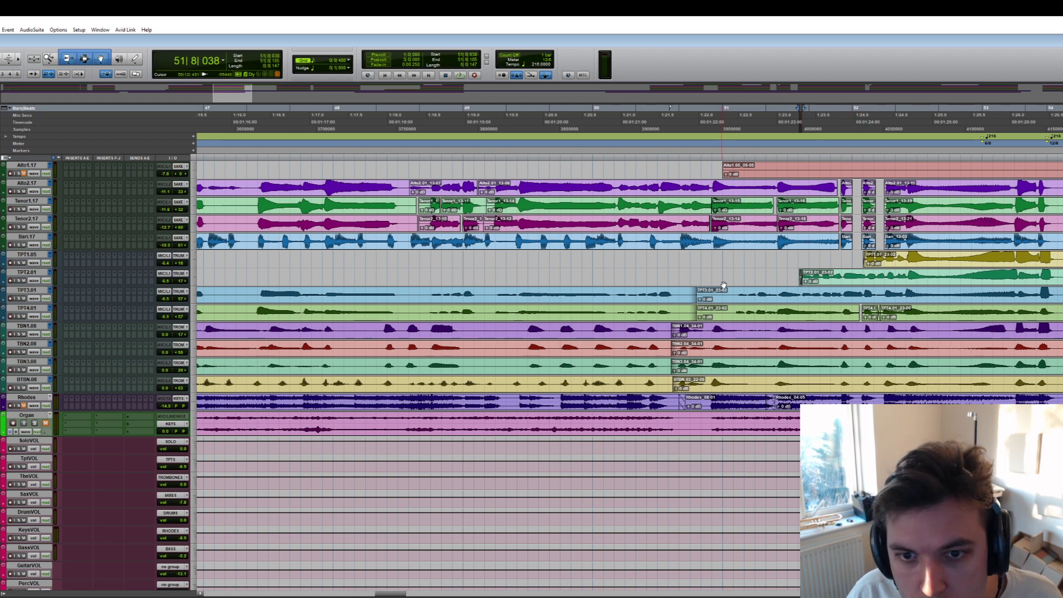
- Delete the audio between phrases from about 50|9 to bar 51 on TPT3 and TPT4, and play back from 49|7
left_click_drag(729, 292, 680, 310)
key("Delete")
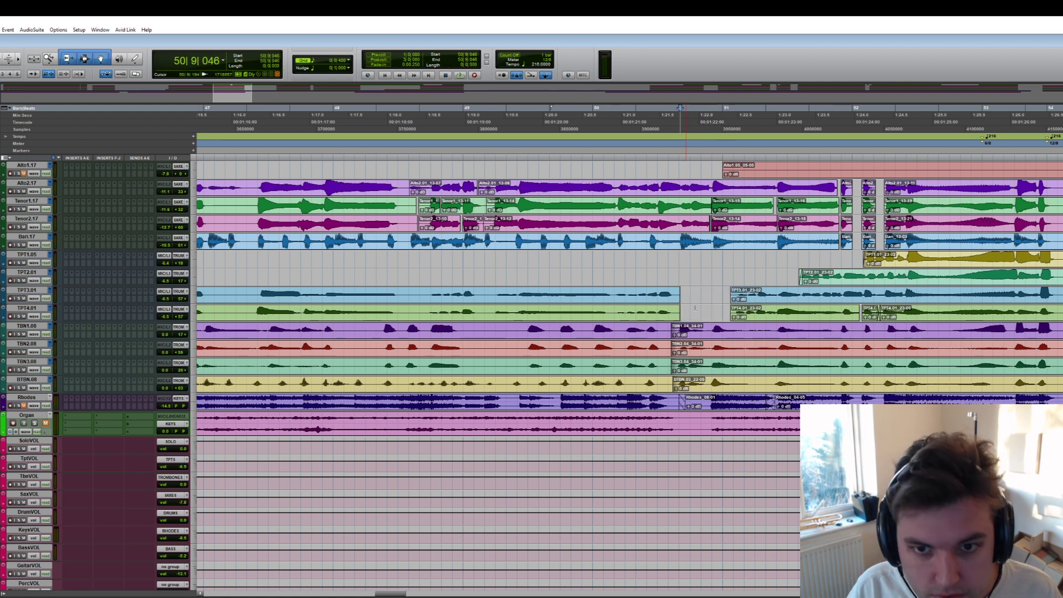
left_click(535, 270)
key("space")
key("space")
- Delete the tails after about 54|2|130 on the Alto2 to Bari, TPT1 to TPT3 and trombone tracks
scroll(923, 220, "right", 3)
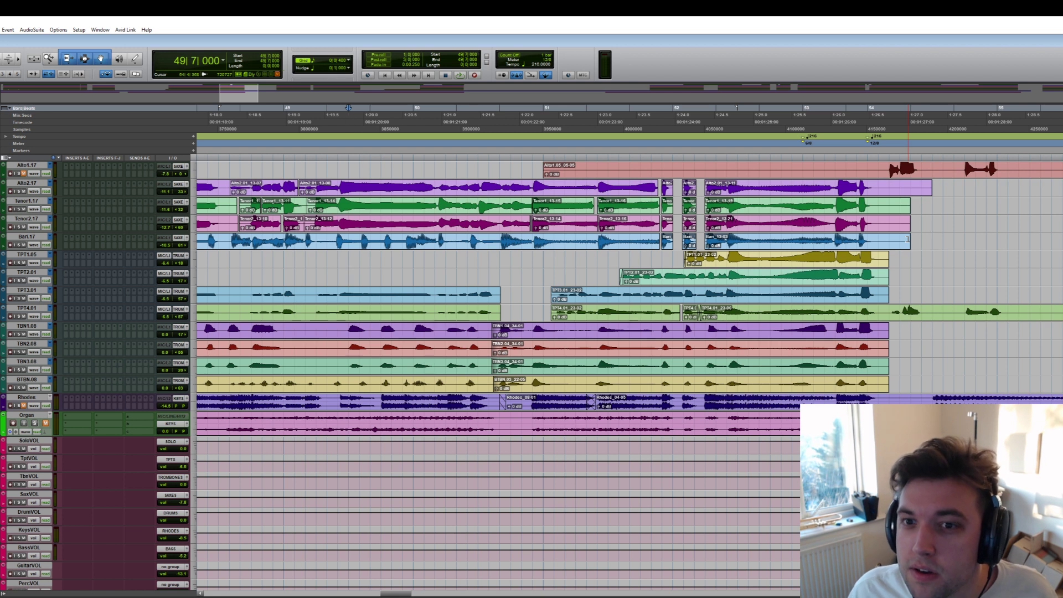
left_click_drag(943, 182, 880, 287)
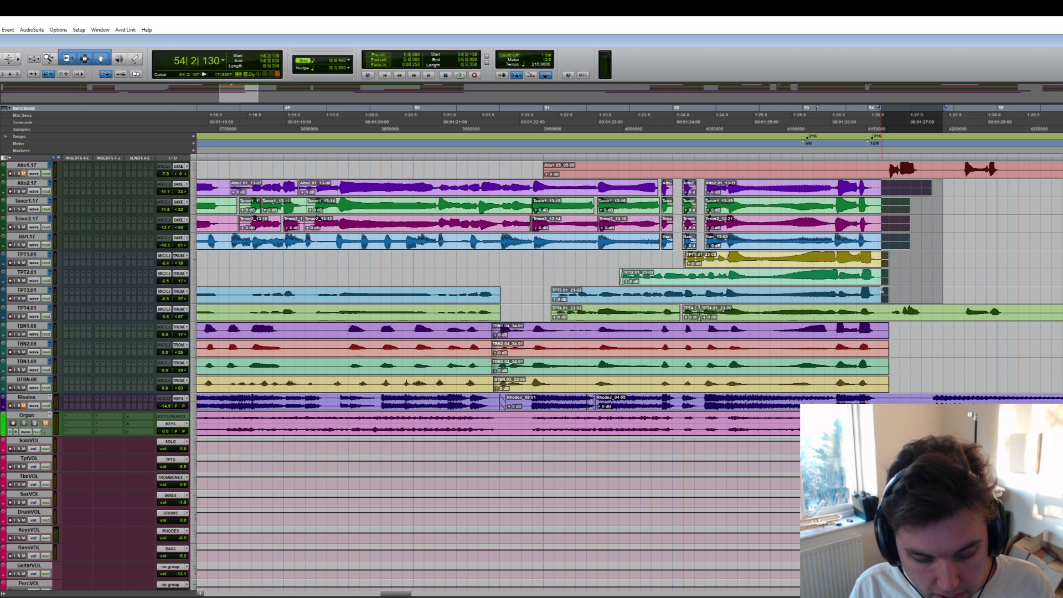
left_click(881, 288)
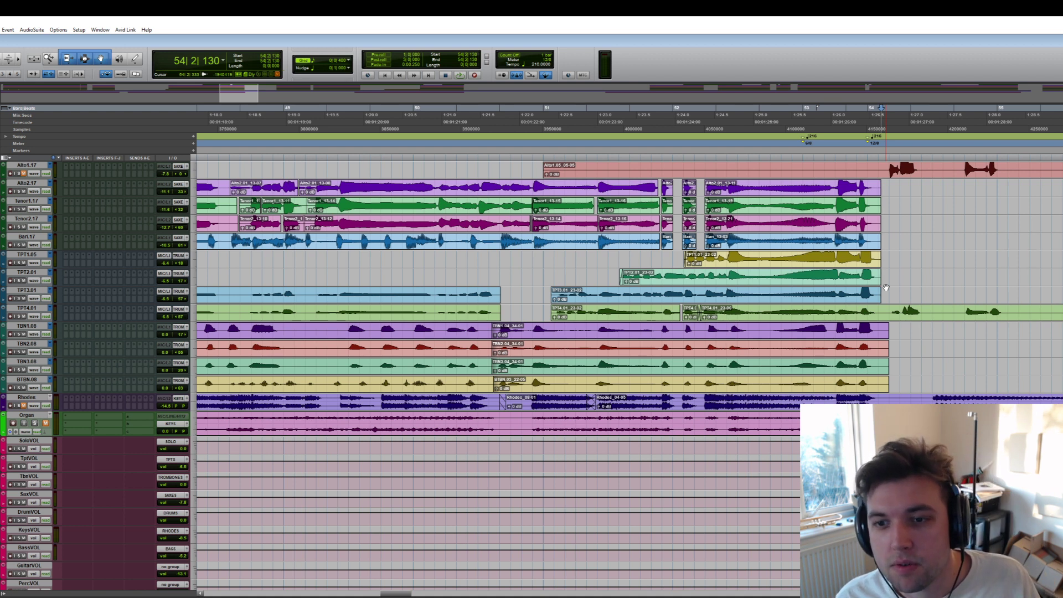
left_click_drag(901, 329, 882, 384)
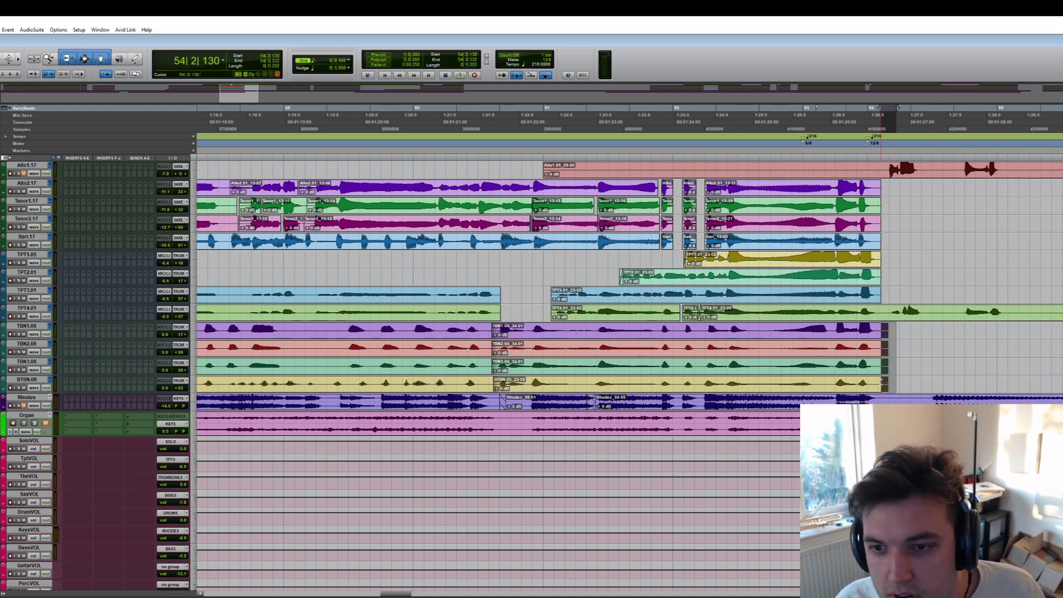
key("Delete")
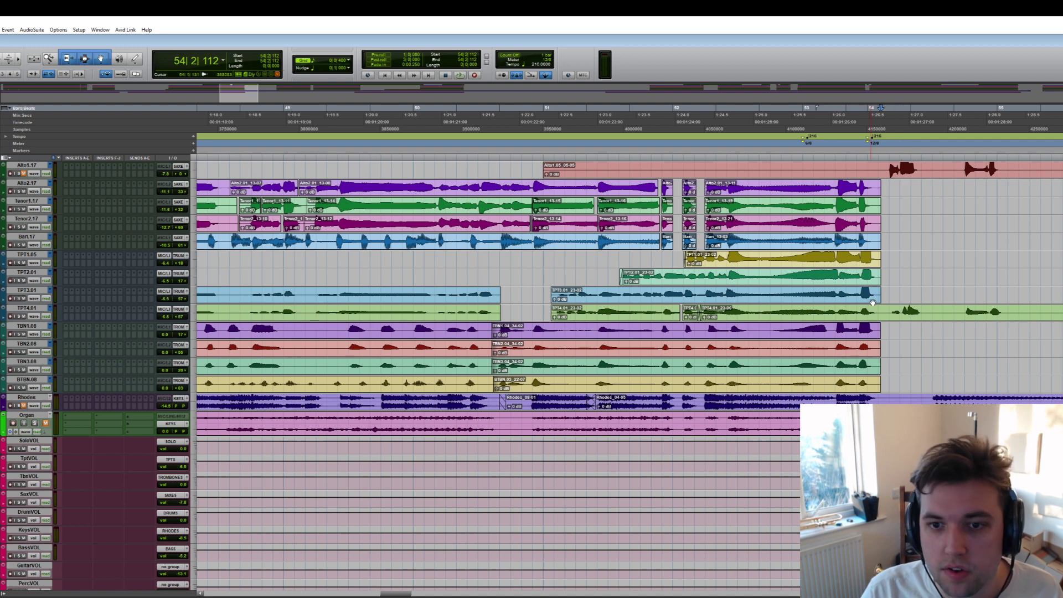
- Trim the start of the Alto1 clip to just before its first phrase in bar 54
left_click(613, 205)
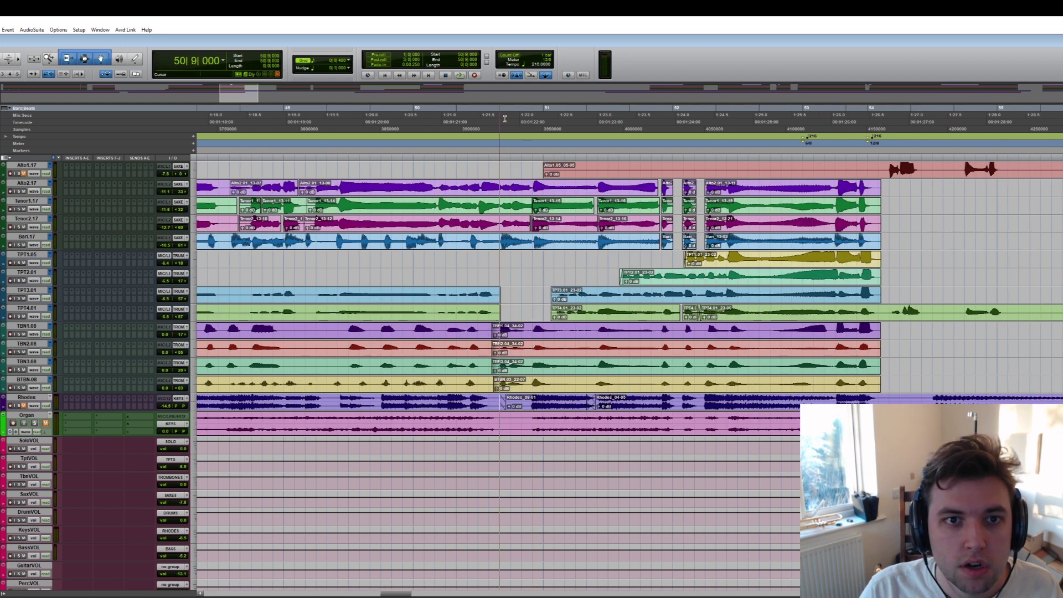
left_click(725, 246)
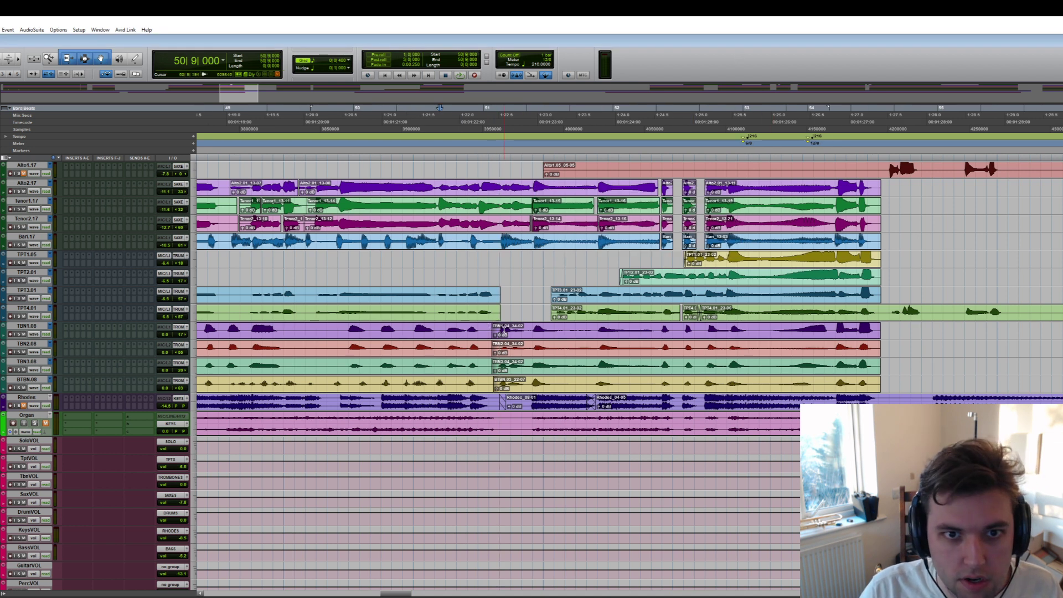
scroll(785, 209, "right", 2)
left_click(818, 164)
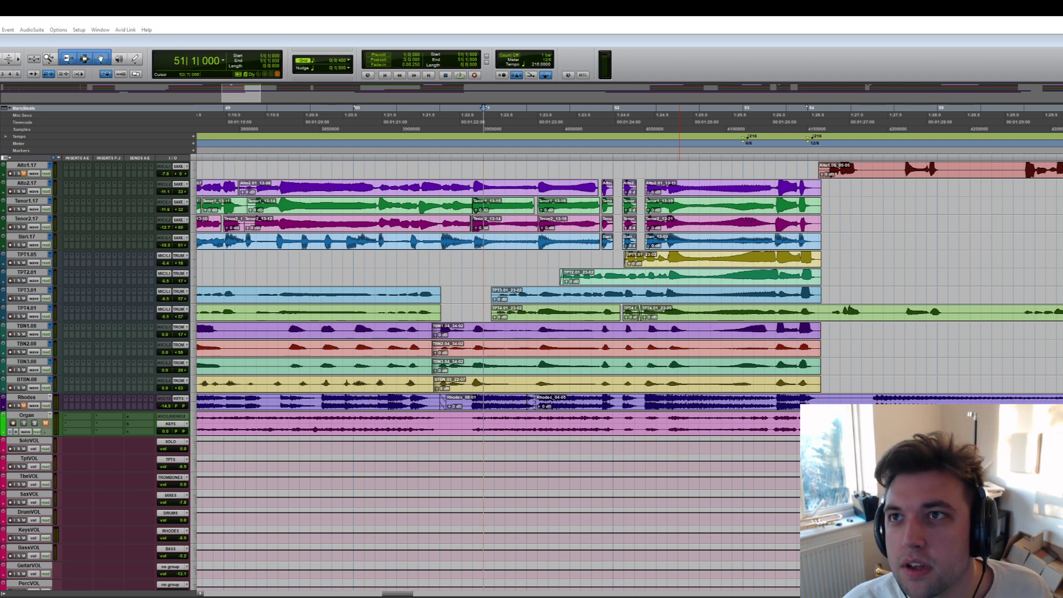
- Play back from 50|11 and delete the audio between the phrases in bar 55 on Alto1 and TPT4
left_click(837, 62)
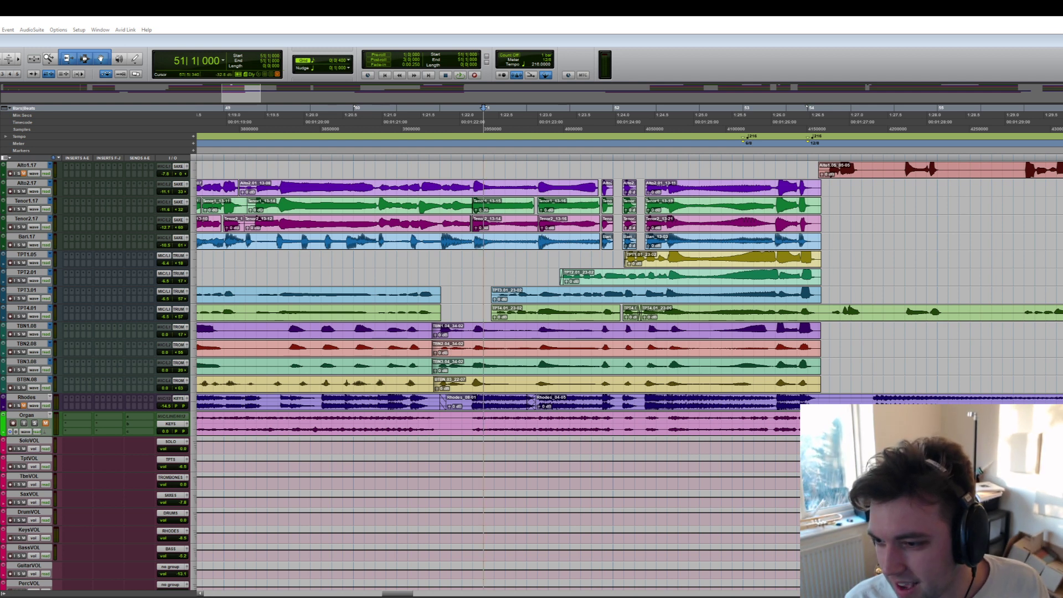
left_click(464, 123)
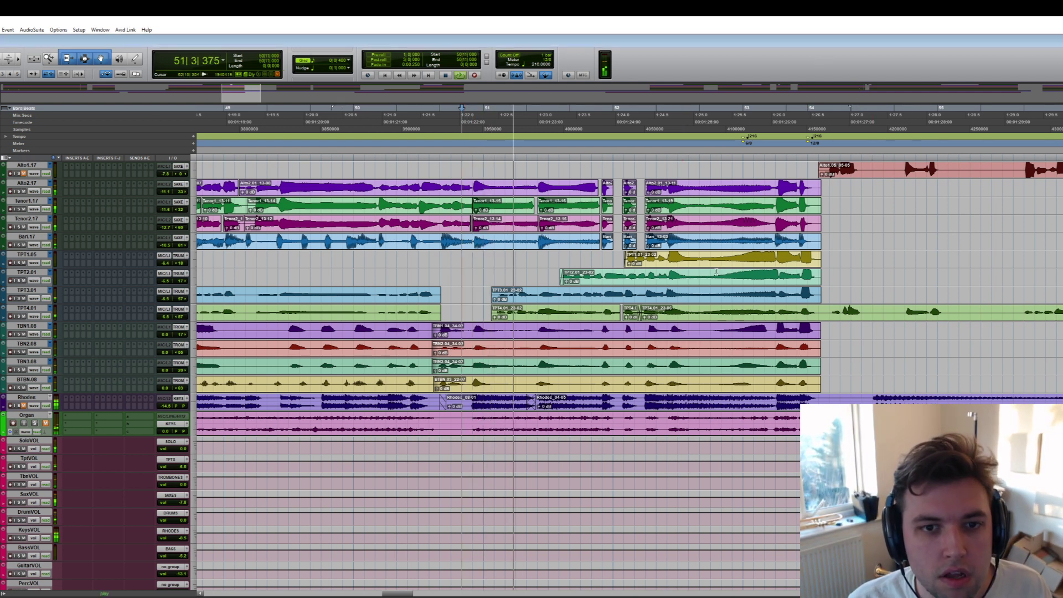
key("ctrl+]")
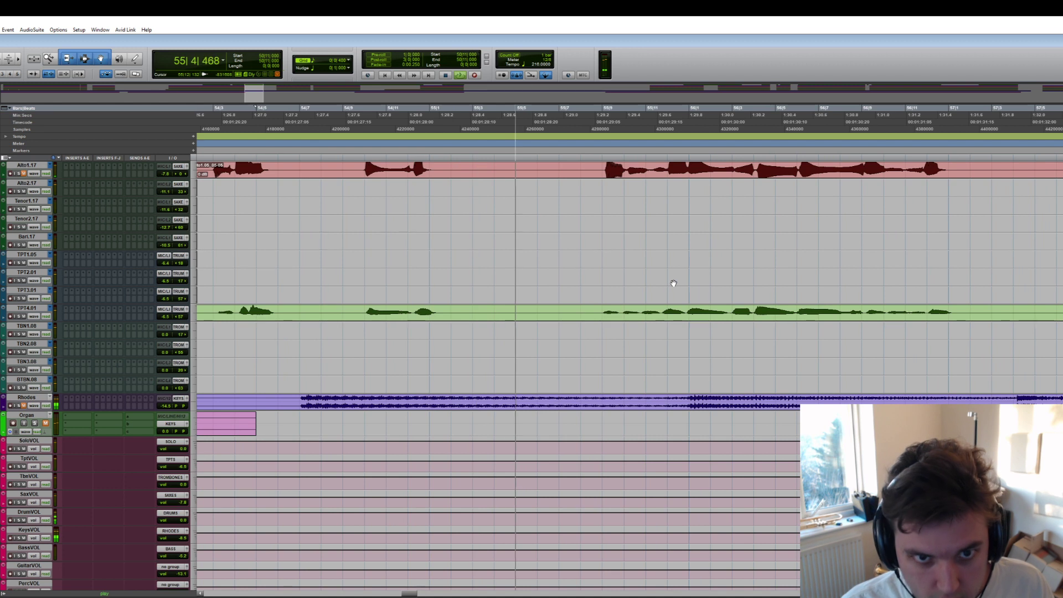
left_click_drag(600, 169, 446, 309)
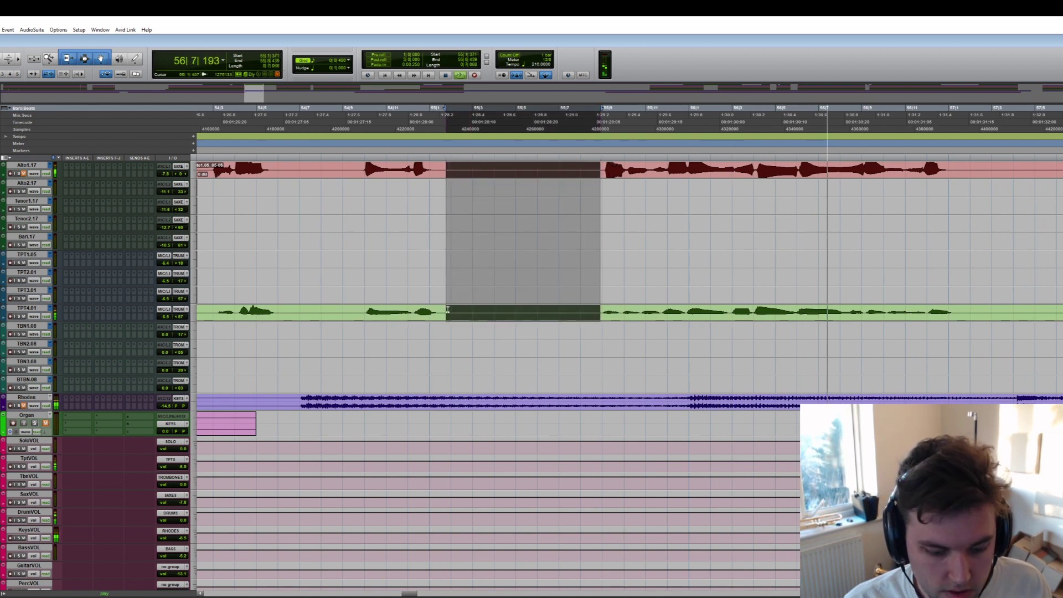
key("Delete")
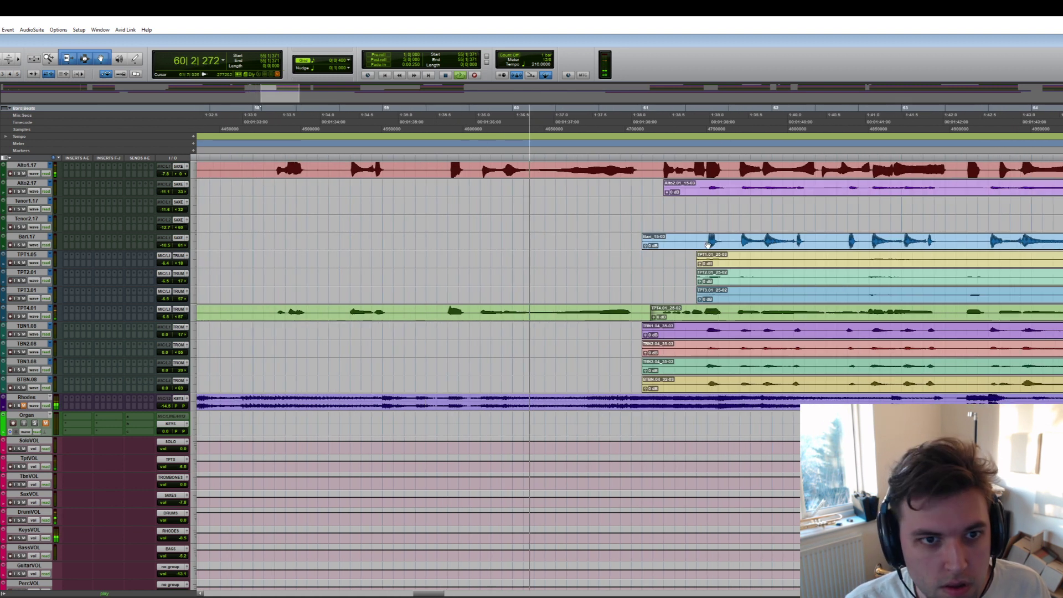
- Split the short Alto1 note at 59|7 into its own clip, move it slightly earlier and play back from 59|4
left_click(447, 167)
key("t")
key("t")
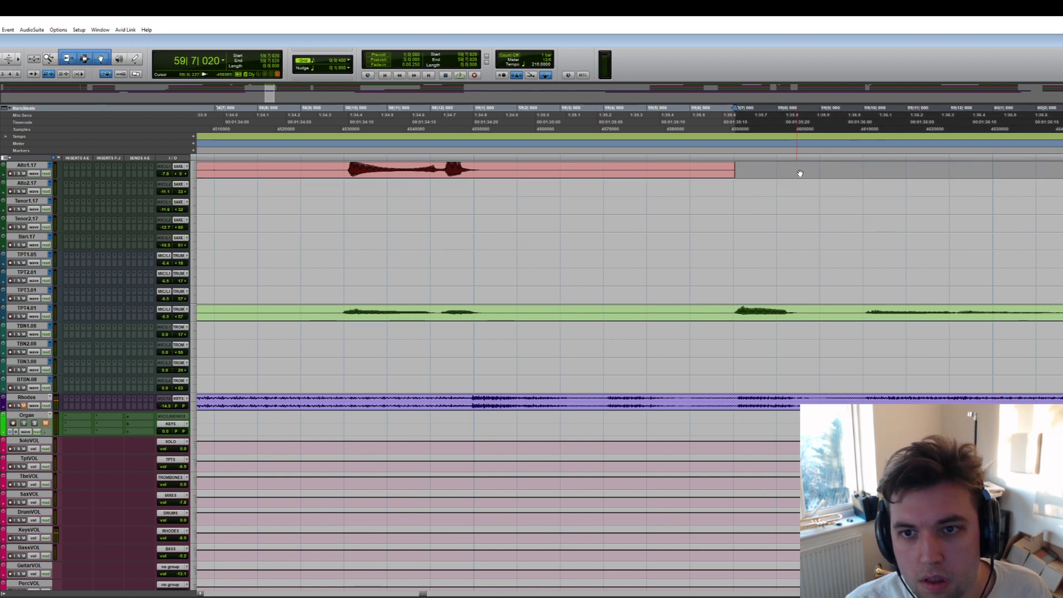
left_click(818, 166)
key("b")
left_click_drag(788, 175, 777, 176)
key("space")
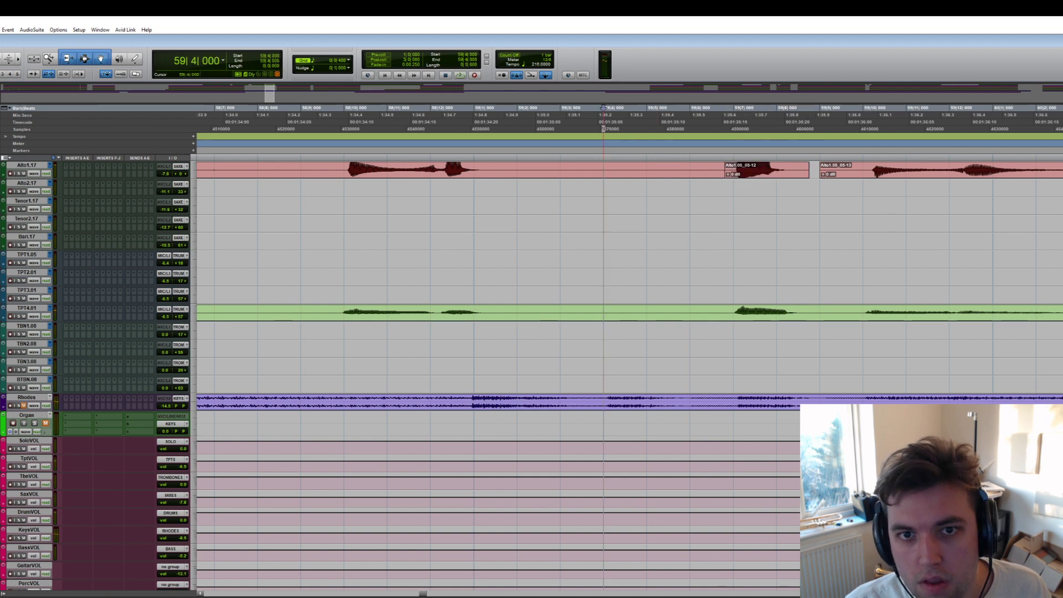
- Split Alto1 just after the start of bar 61, move the preceding long-note clip slightly earlier and play back the result
key("r")
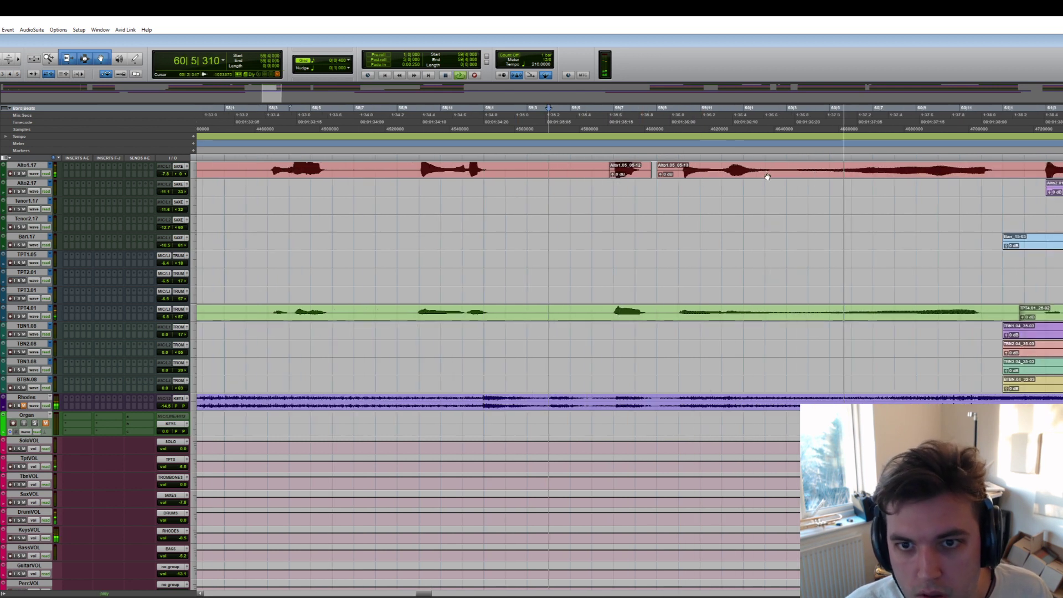
key("space")
key("b")
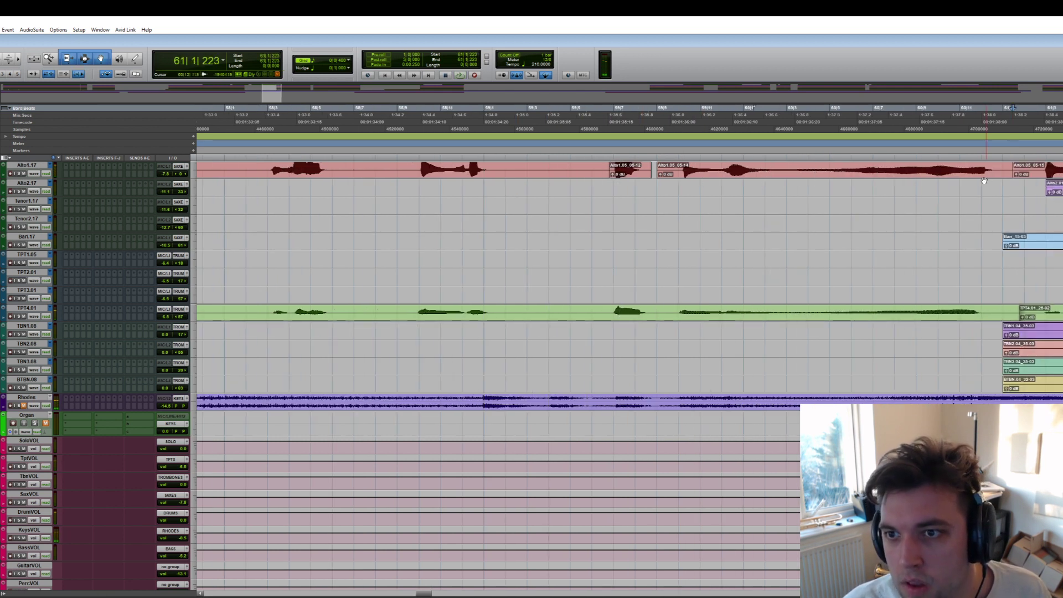
left_click(931, 180)
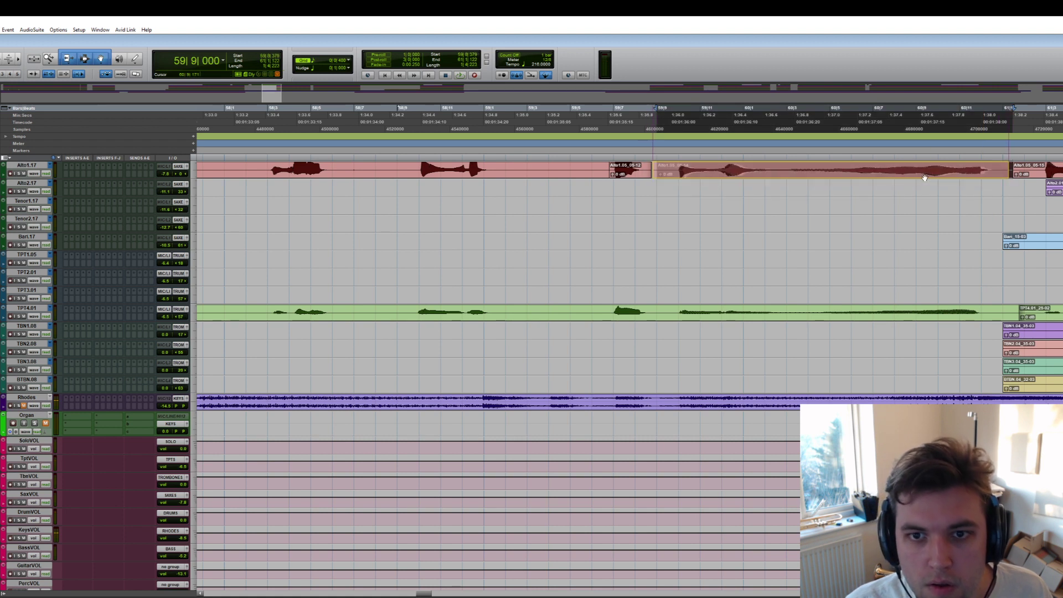
left_click(597, 151)
key("space")
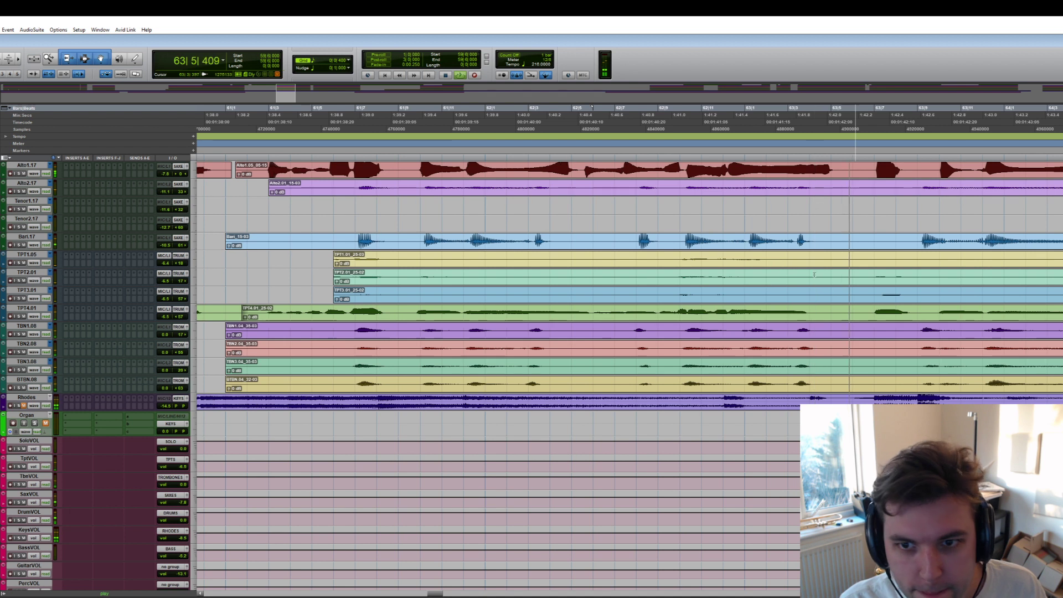
key("ctrl+bracketleft")
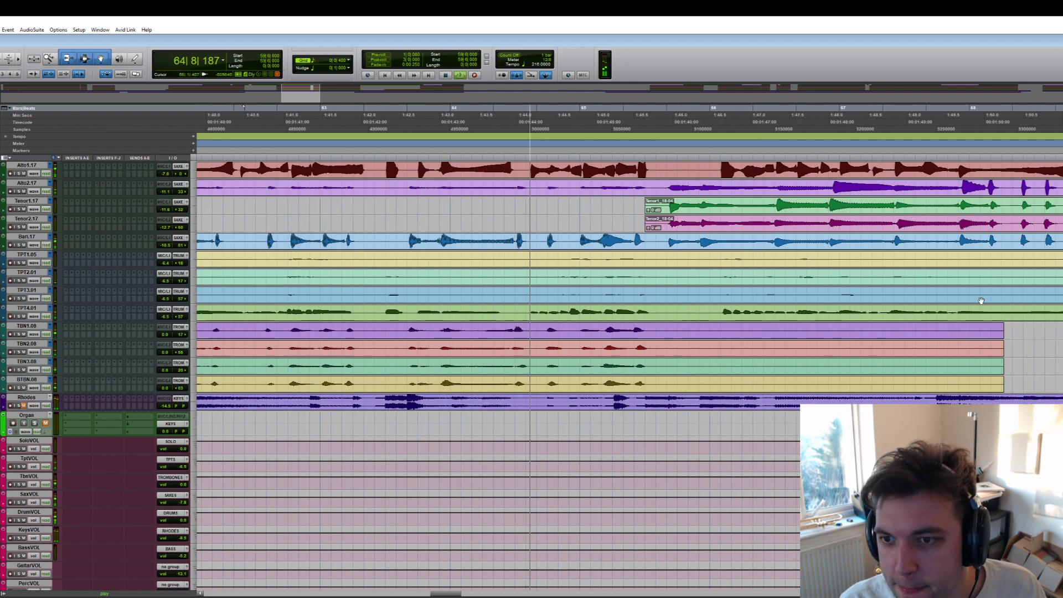
- Delete the unplayed audio on TPT1, TPT2 and TPT3 from bar 61 and trim the Bari clip's start to just before its first phrase
scroll(981, 301, "right", 5)
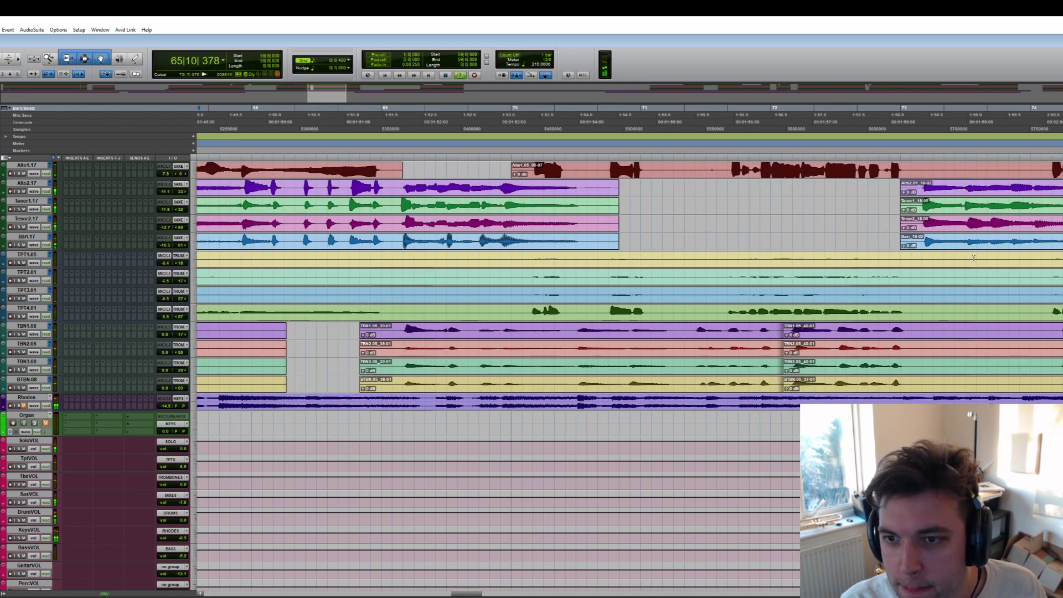
scroll(380, 295, "left", 7)
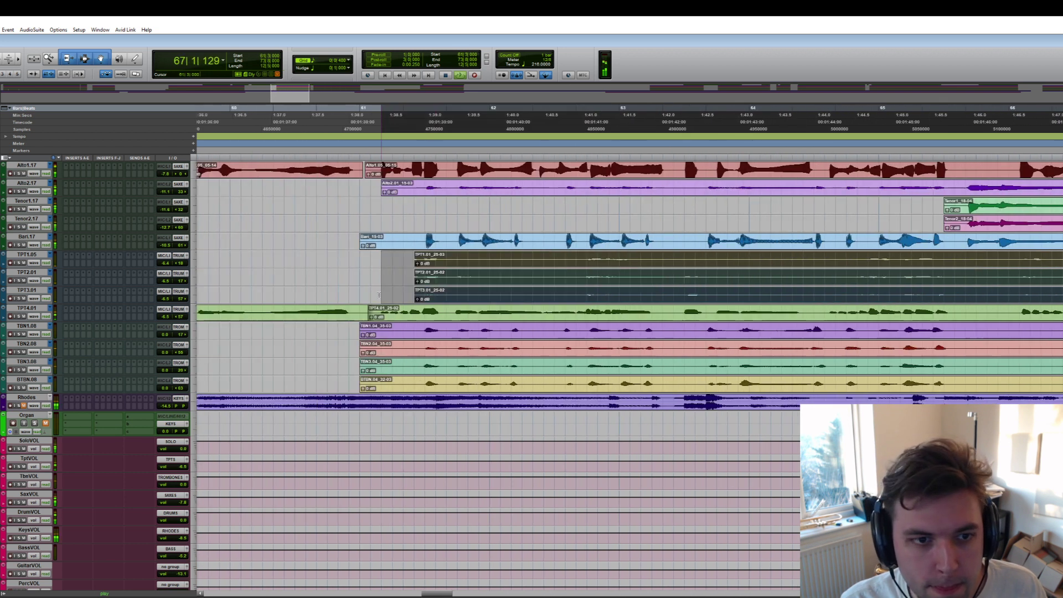
key("Delete")
left_click(415, 241)
key("a")
scroll(558, 235, "right", 6)
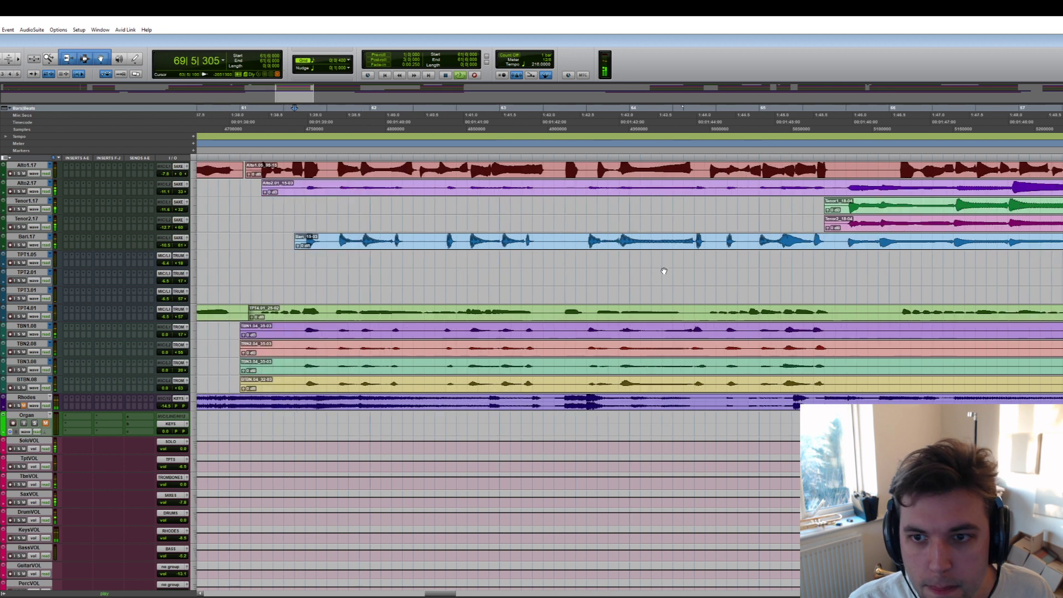
- Delete the unwanted audio on the four trombone tracks leading up to their entry in bar 69
left_click_drag(301, 328, 645, 384)
key("Delete")
left_click_drag(752, 329, 688, 384)
key("Delete")
- Delete the audio on TPT1, TPT2 and TPT3 from bar 73 up to just before their entry in bar 77
scroll(913, 302, "right", 4)
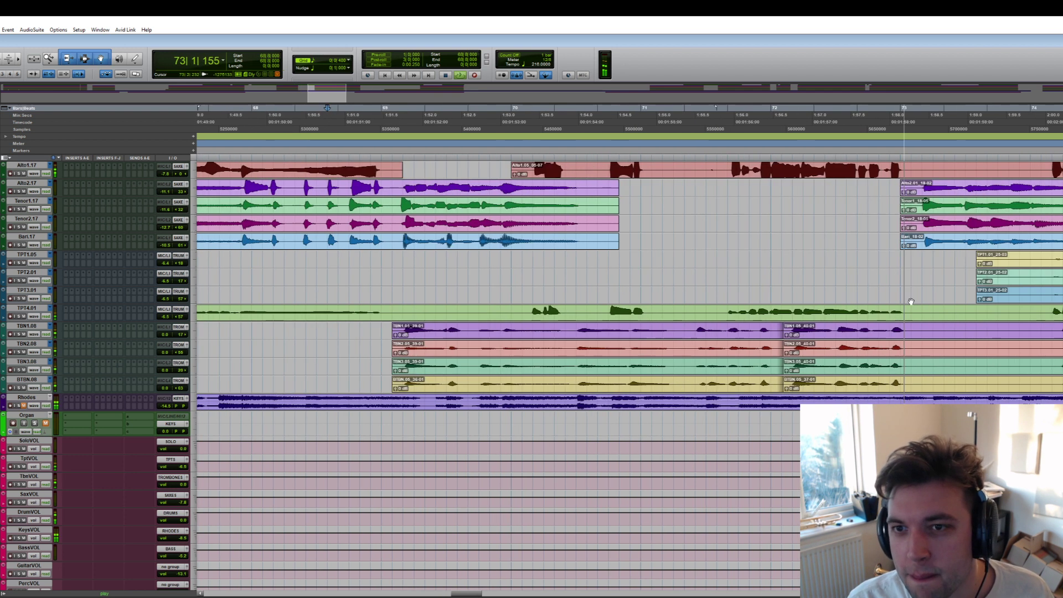
scroll(911, 302, "right", 3)
scroll(833, 274, "right", 4)
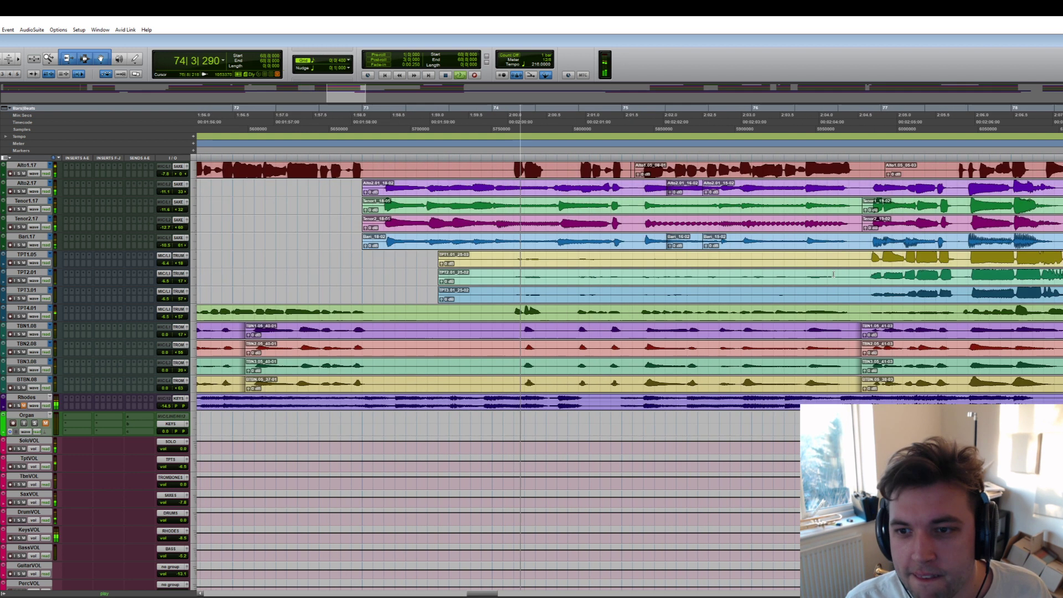
left_click_drag(871, 279, 395, 296)
key("Delete")
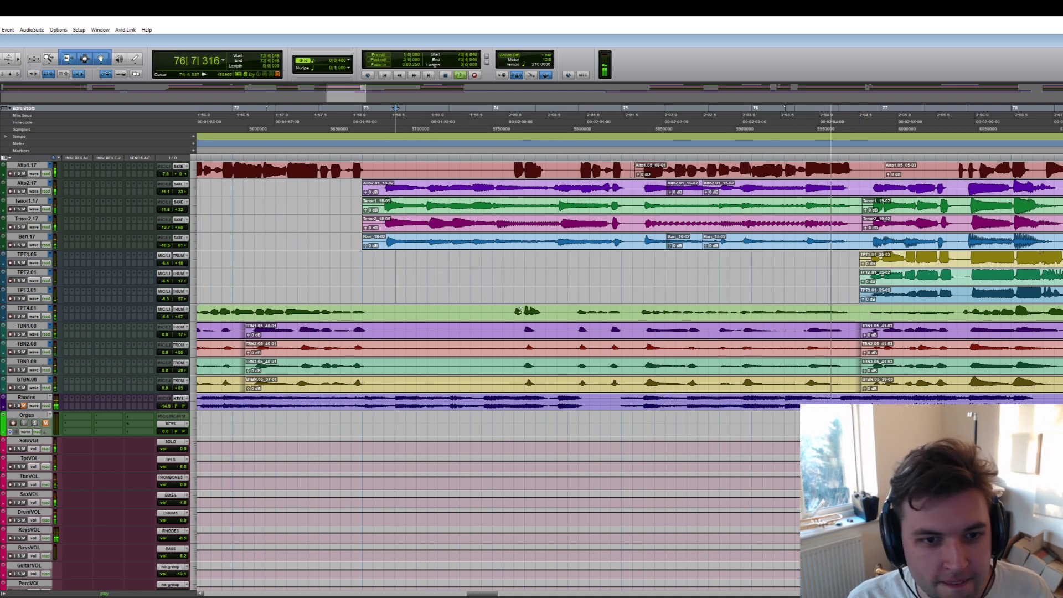
- Remove the audio after the bar 78 phrase on Alto2, Tenor1, Tenor2, Bari and TPT1 to TPT3, up to bar 80
scroll(701, 340, "right", 3)
scroll(906, 311, "right", 4)
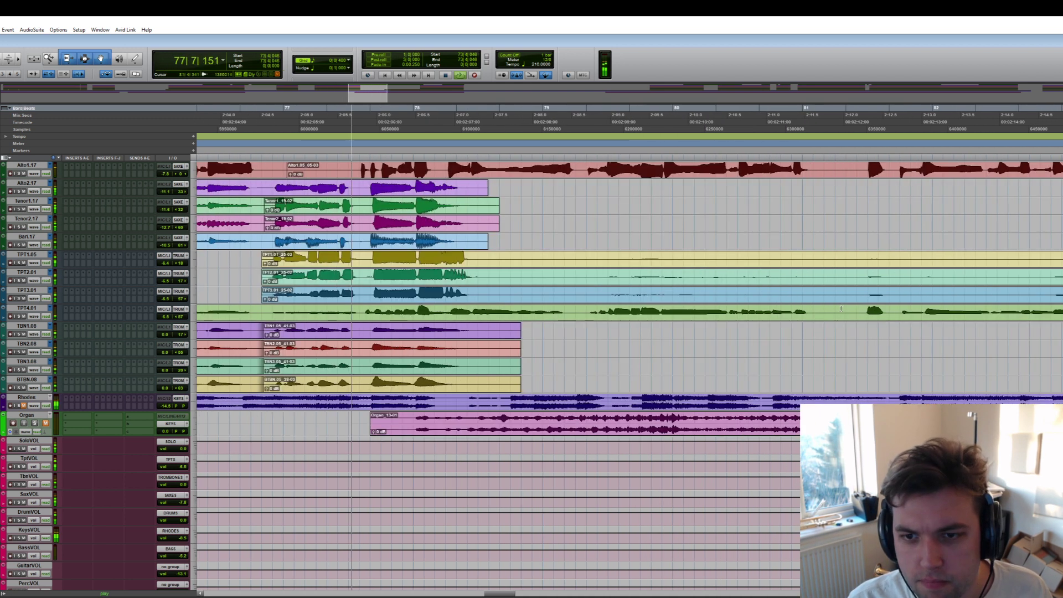
left_click_drag(490, 255, 630, 185)
left_click(477, 267, "shift")
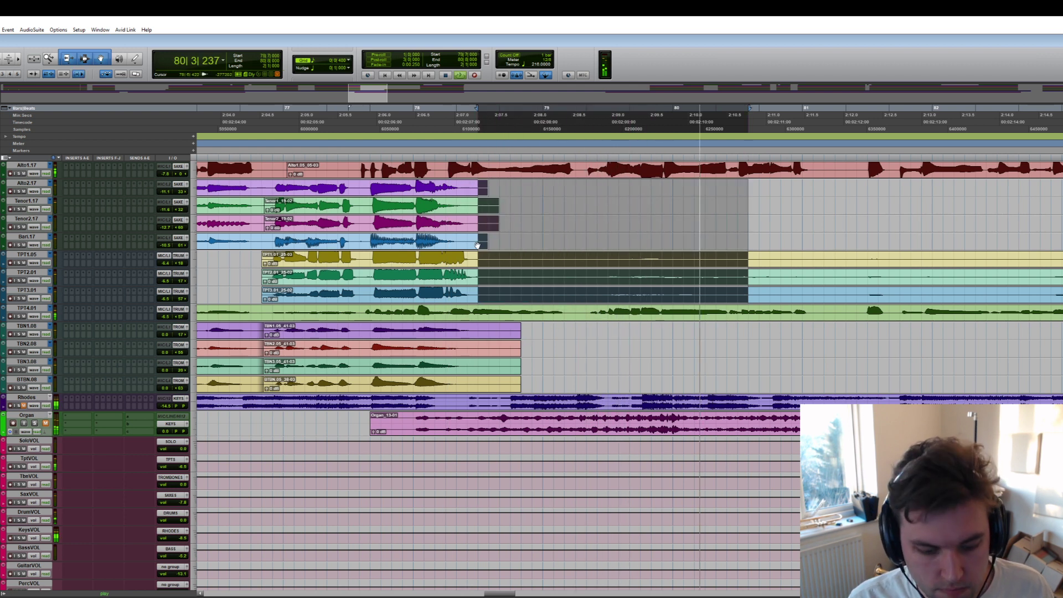
key("Delete")
- Delete the leftover unplayed clips on TPT1, TPT2 and TPT3 before and after the clip boundary in bar 85
scroll(891, 258, "right", 8)
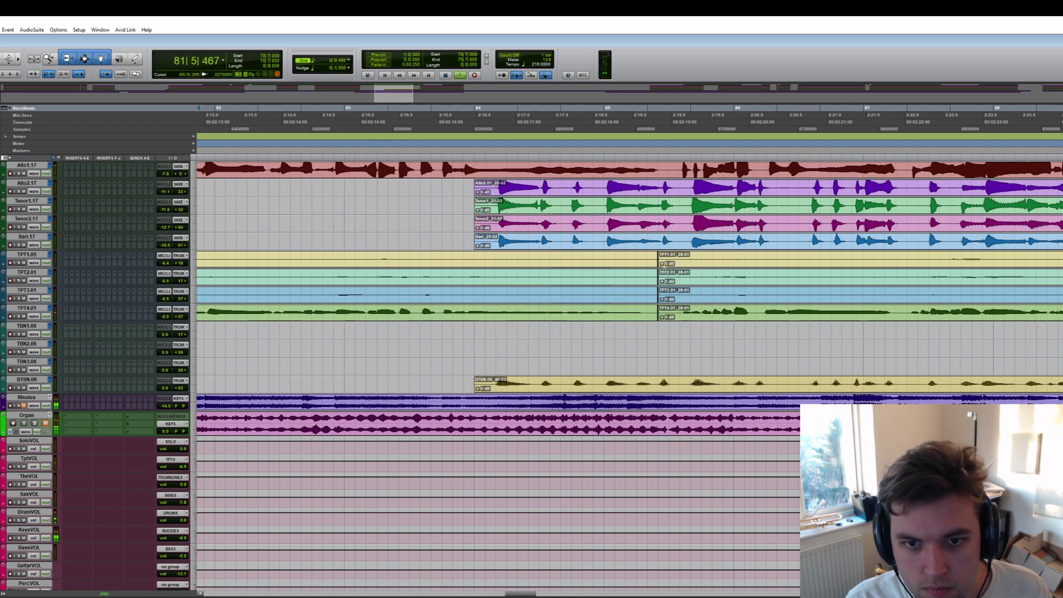
left_click(624, 264)
key("Delete")
left_click(620, 281)
key("Delete")
left_click(615, 299)
key("Delete")
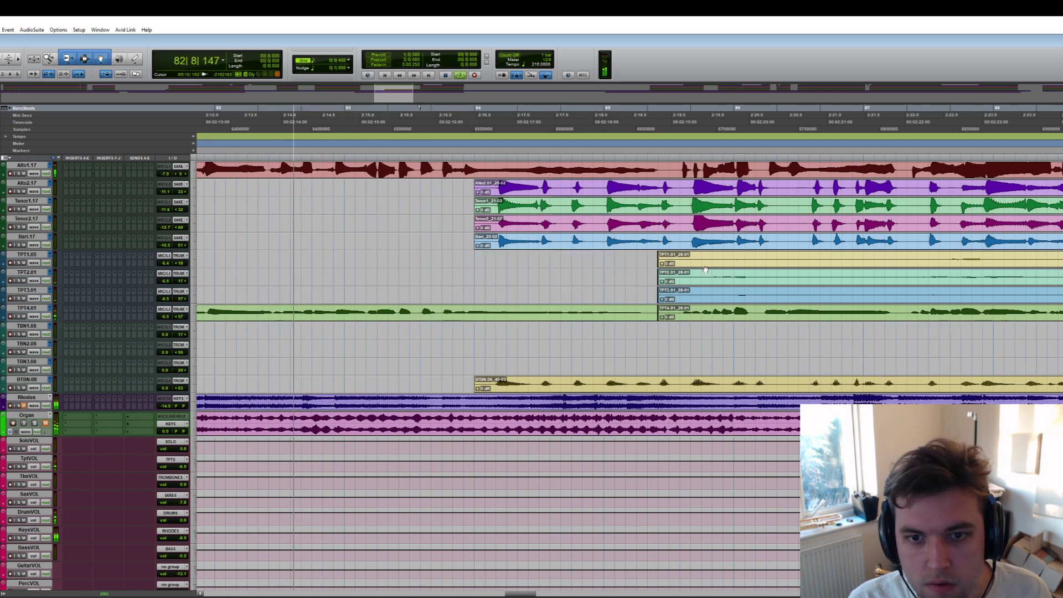
left_click(703, 264)
key("Delete")
left_click(705, 295, "shift")
key("Delete")
- Trim the starts of the Alto2, Tenor1, Tenor2 and Bari clips to just before their entry in bar 84
left_click_drag(668, 254, 446, 242)
left_click(627, 297)
left_click(484, 209)
key("Delete")
key("n")
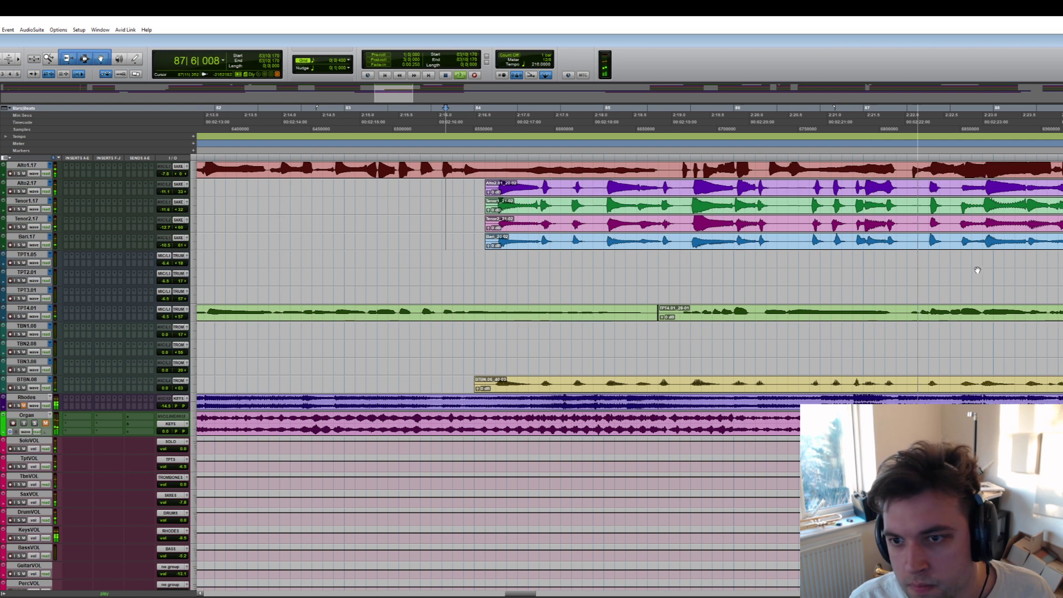
- Delete the audio before the bar 91 entry on TPT1 to TPT3 and the tails after early bar 92 on all four trumpet tracks
scroll(964, 272, "right", 3)
scroll(952, 271, "right", 2)
left_click_drag(821, 257, 457, 293)
key("Delete")
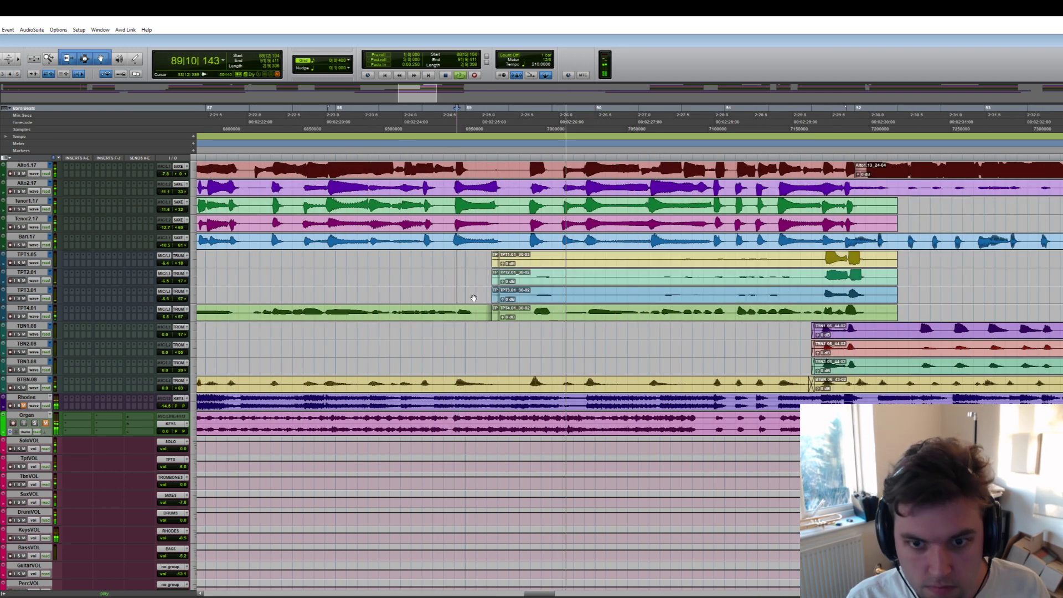
scroll(738, 317, "right", 3)
left_click_drag(457, 254, 542, 316)
key("Delete")
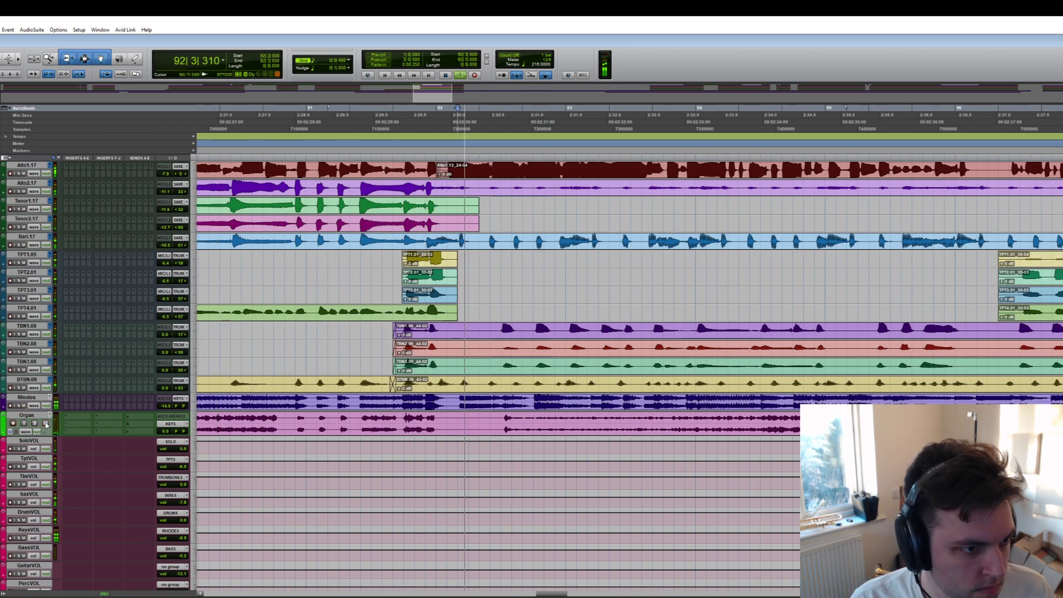
- Lower the volume of the Rhodes track and follow the playback through bars 94 to 98
left_click_drag(166, 406, 165, 410)
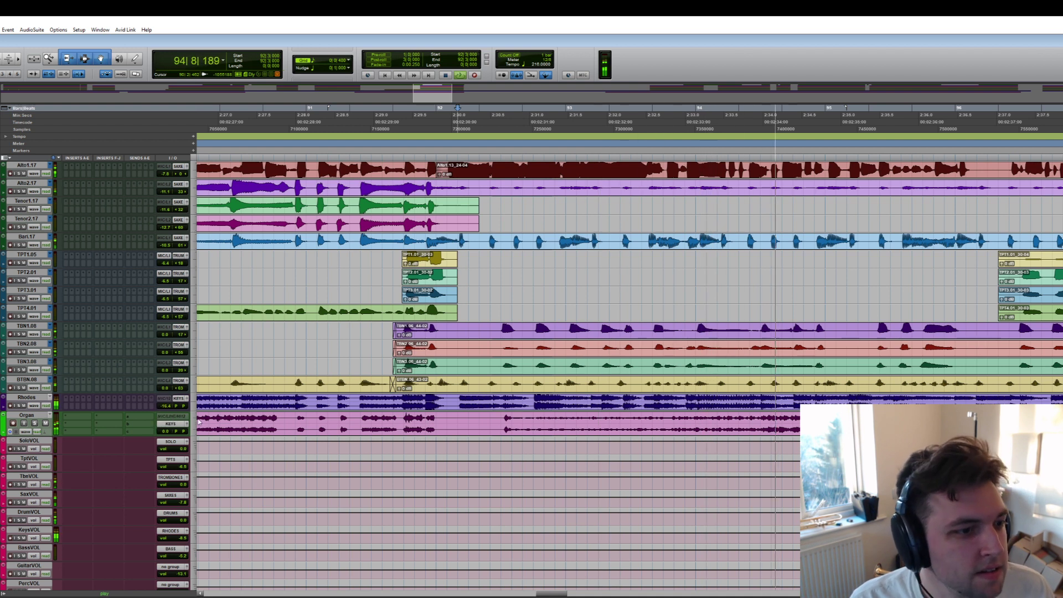
scroll(722, 400, "right", 2)
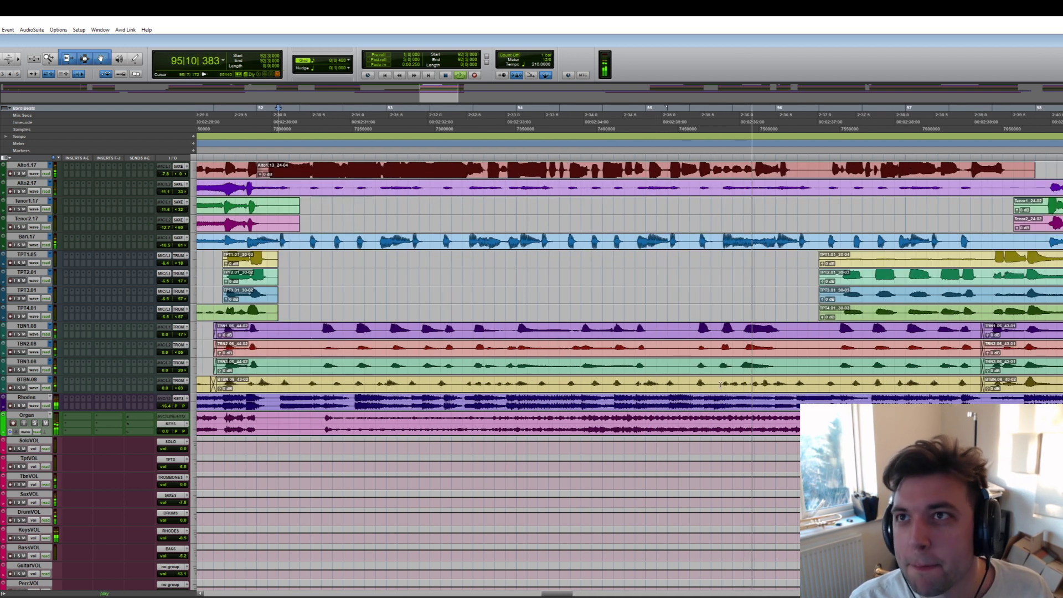
scroll(745, 392, "right", 2)
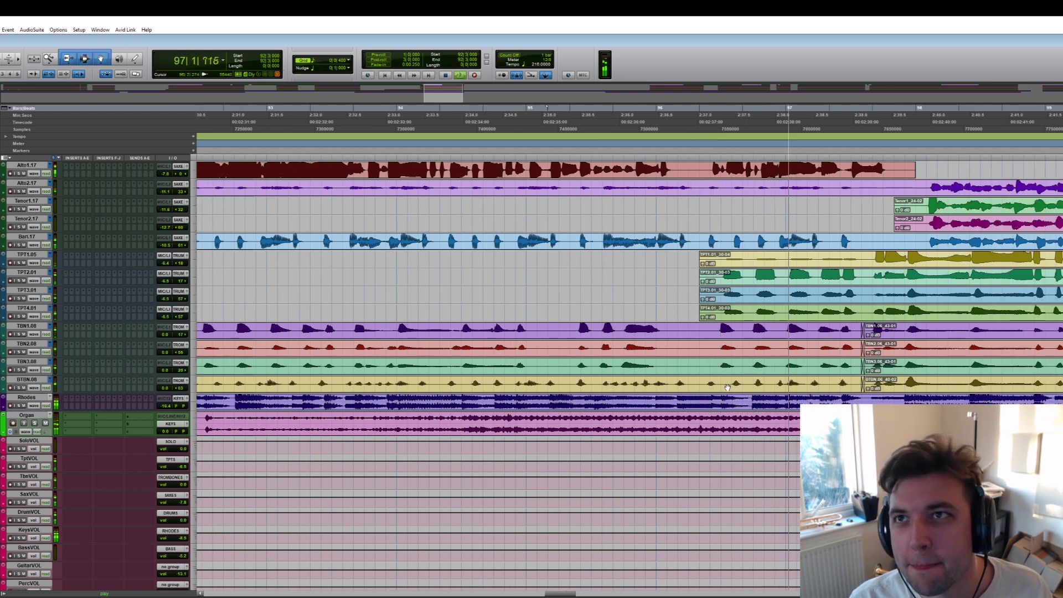
scroll(722, 388, "right", 2)
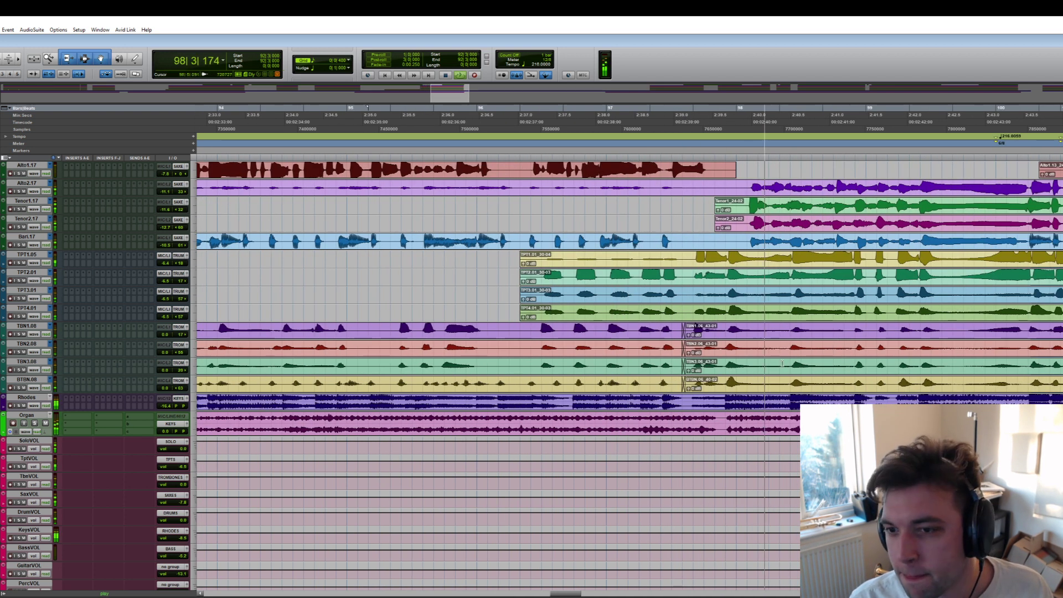
- Delete the tails after the final bar 101 note on the horn tracks from Alto2 down to the bass trombone
scroll(782, 363, "right", 3)
left_click_drag(856, 183, 918, 377)
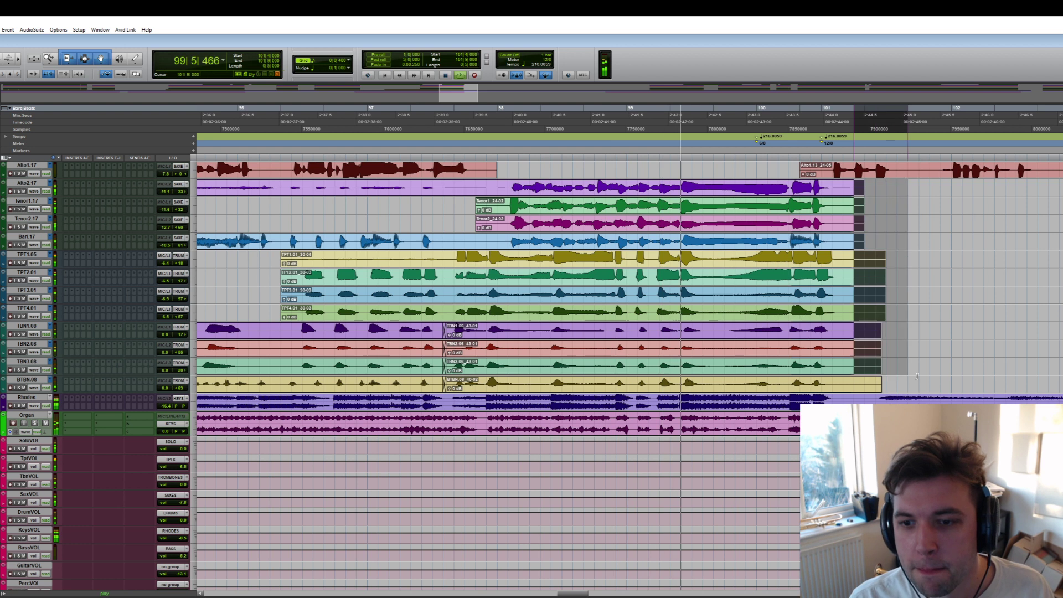
key("Delete")
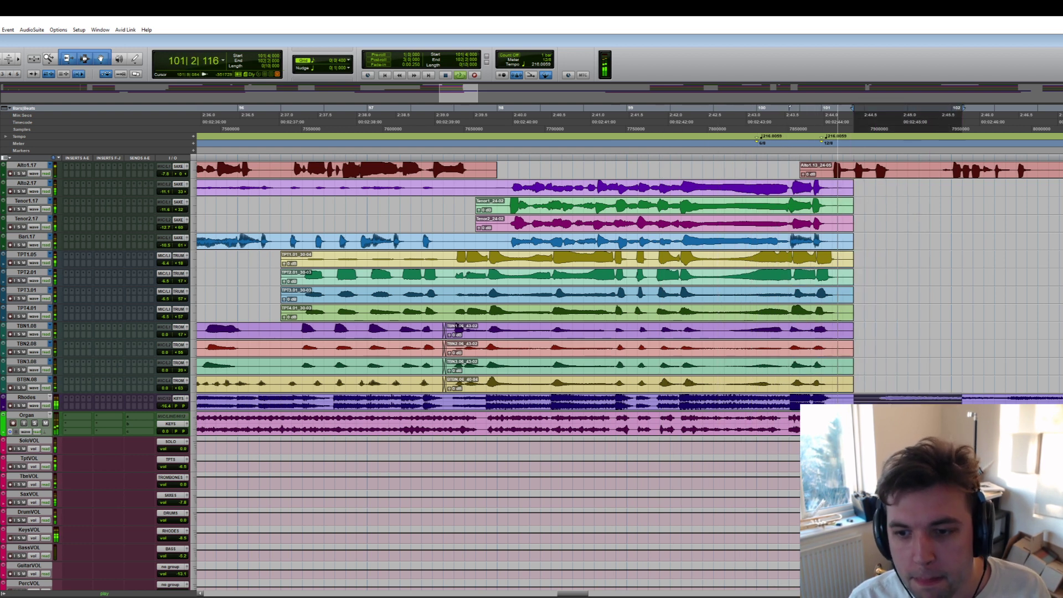
left_click(908, 398)
left_click_drag(897, 399, 864, 398)
left_click_drag(909, 294, 920, 293)
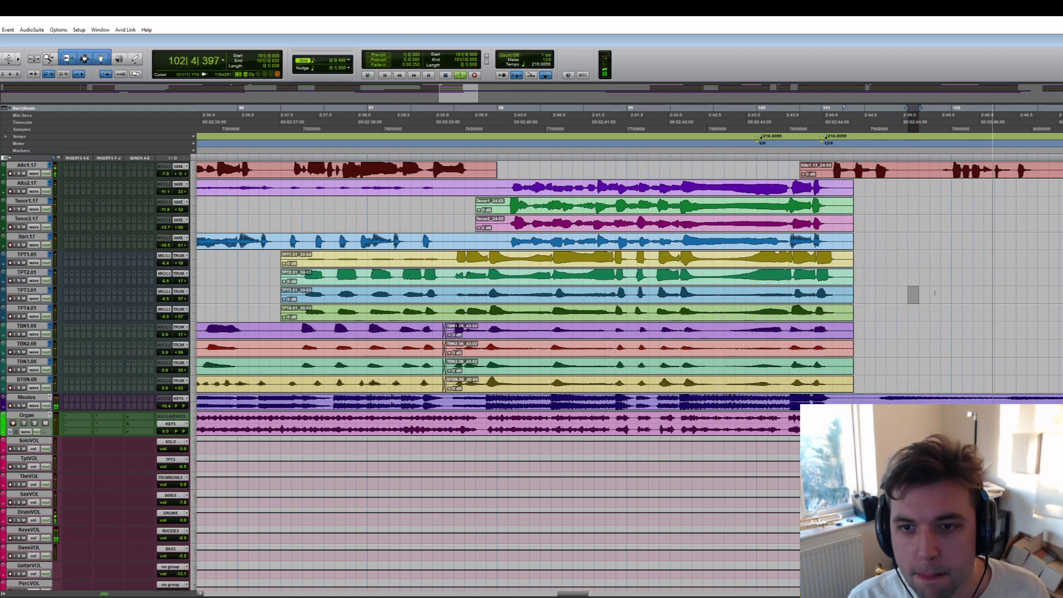
scroll(914, 293, "left", 4)
scroll(891, 306, "right", 1)
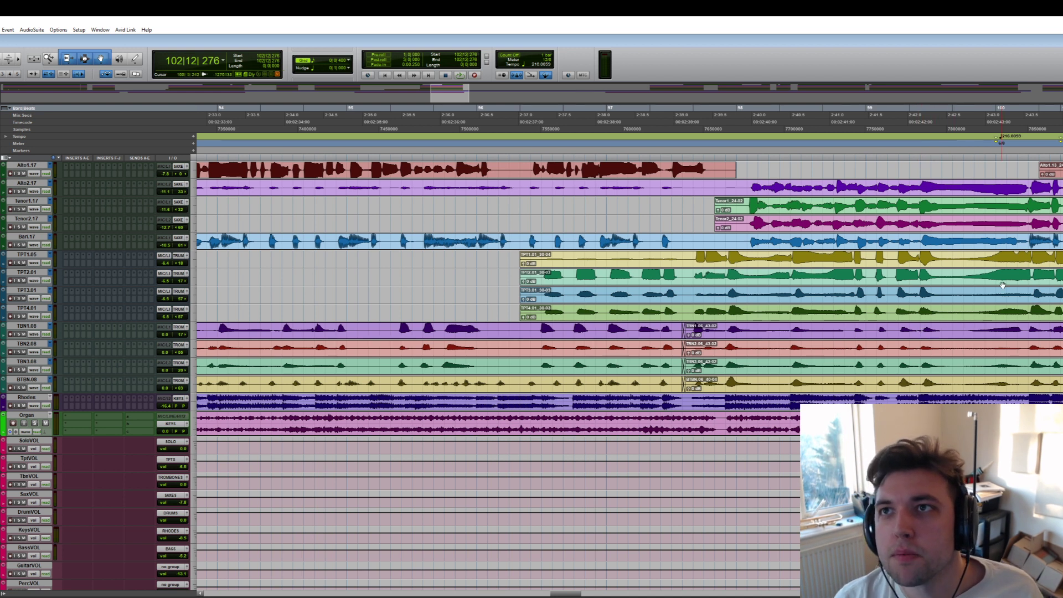
scroll(991, 277, "right", 4)
scroll(860, 293, "right", 4)
left_click_drag(538, 298, 441, 299)
- Trim the starts of the Tenor1 and Tenor2 clips to the beginning of bar 98
scroll(448, 301, "left", 5)
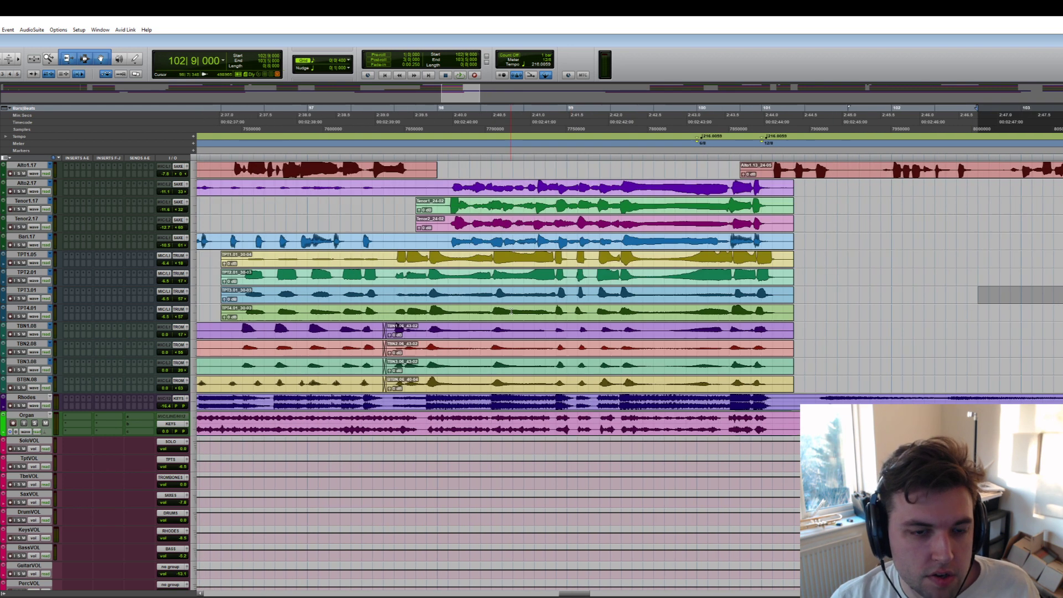
left_click_drag(438, 204, 379, 216)
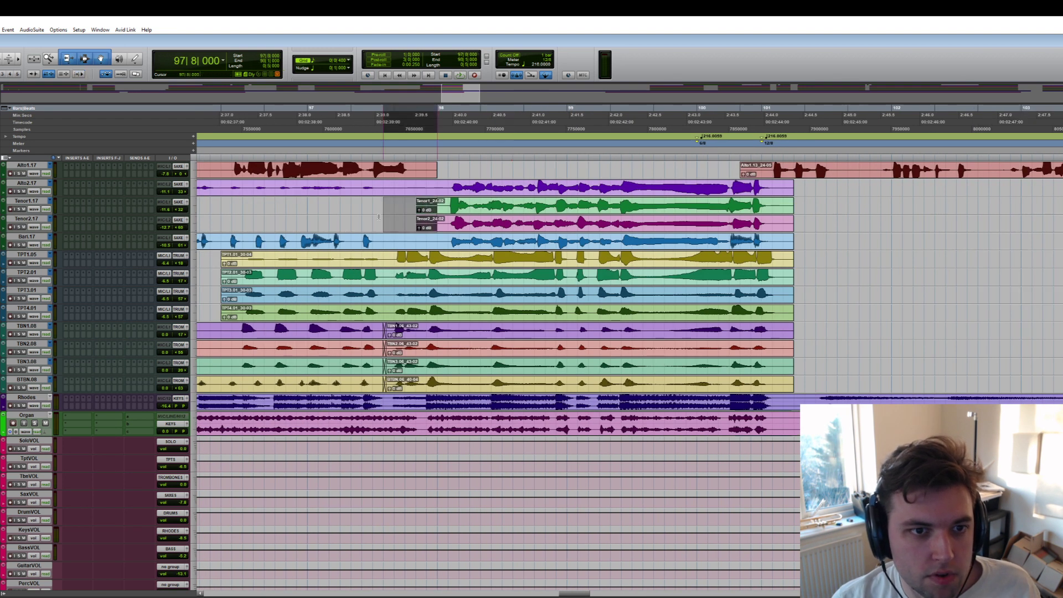
key("Delete")
- Split the TPT1 to TPT4 clips at 97|8 and move the preceding clips slightly earlier
scroll(387, 264, "left", 2)
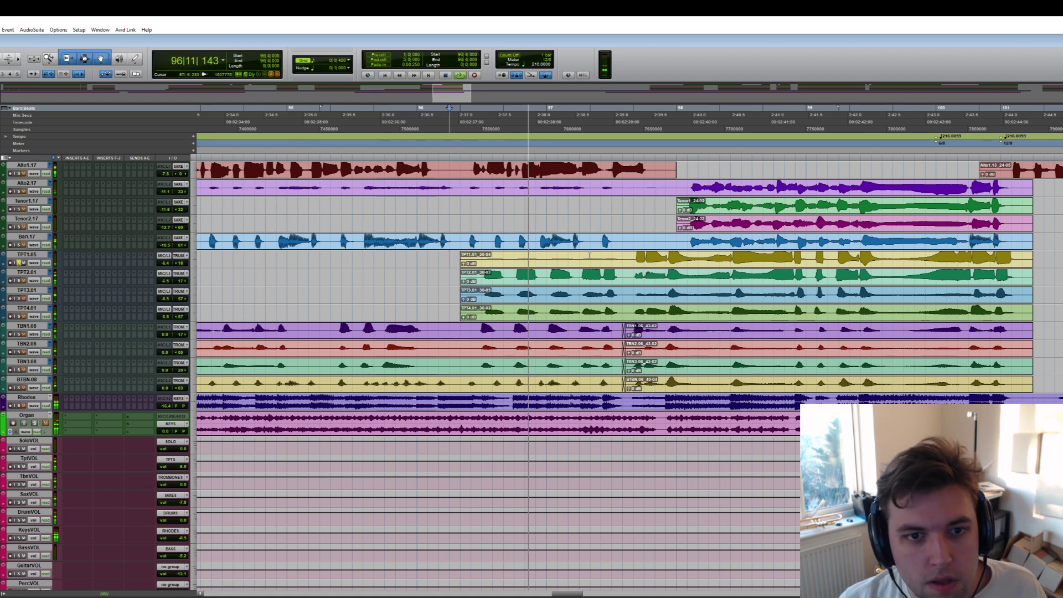
key("space")
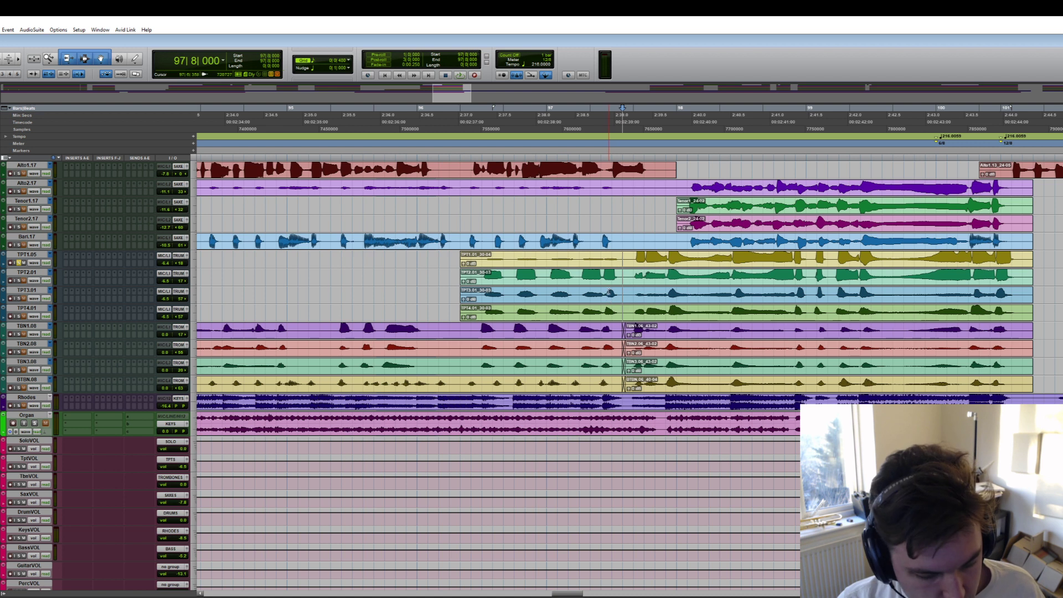
key("ctrl+e")
left_click(562, 275)
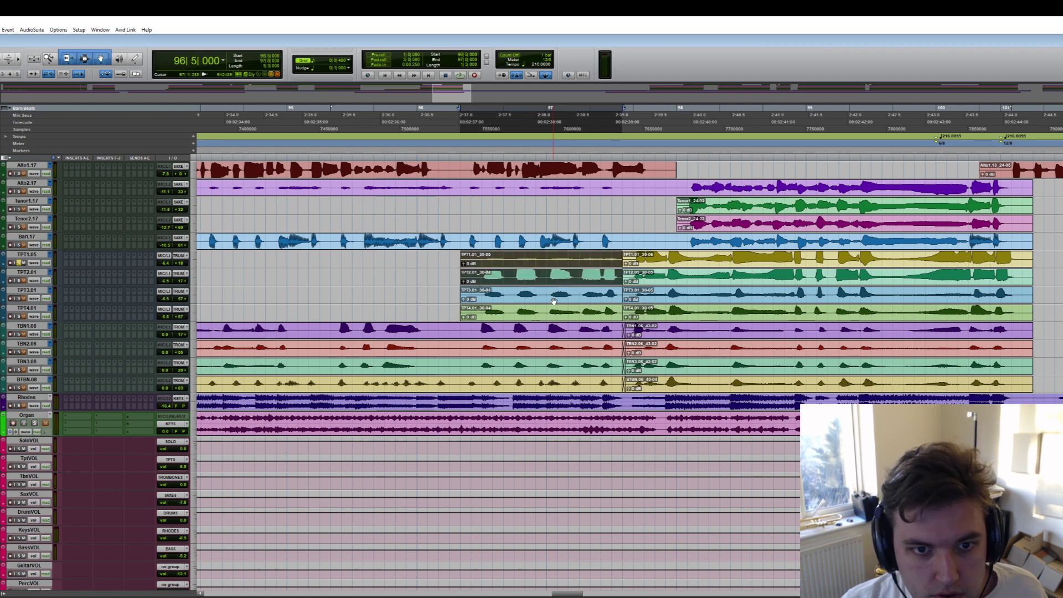
left_click_drag(517, 302, 514, 302)
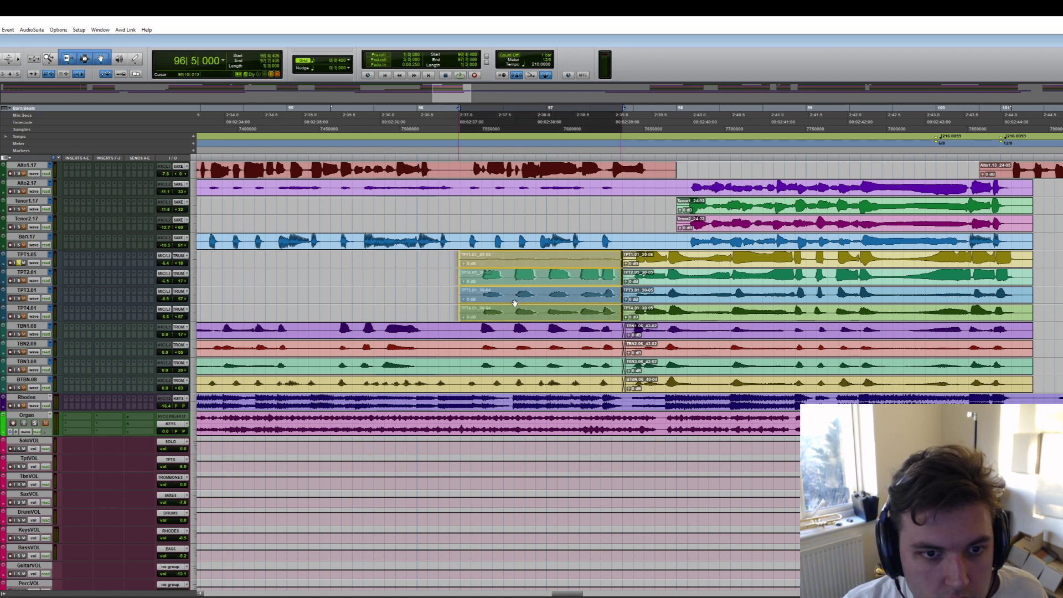
- Solo the trumpet tracks and play back the moved phrase from shortly before its start in bar 96
left_click(443, 258)
key("space")
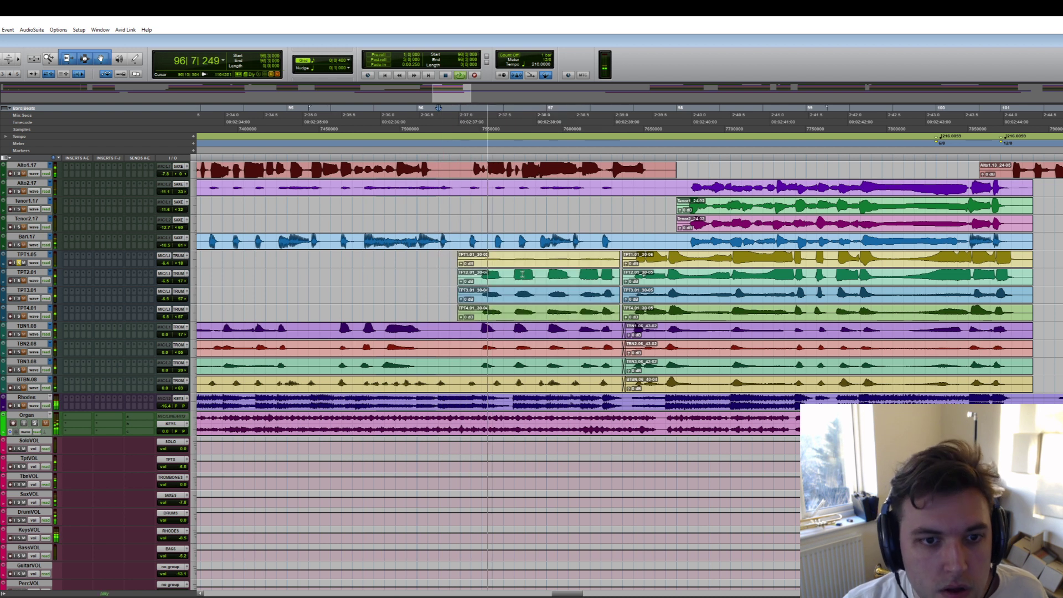
key("space")
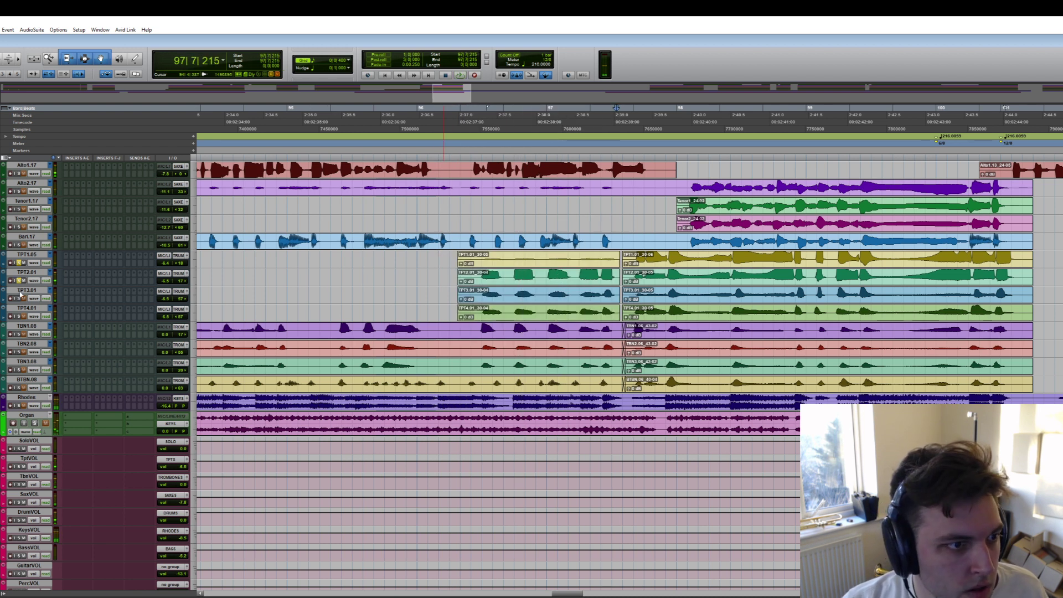
left_click(445, 253)
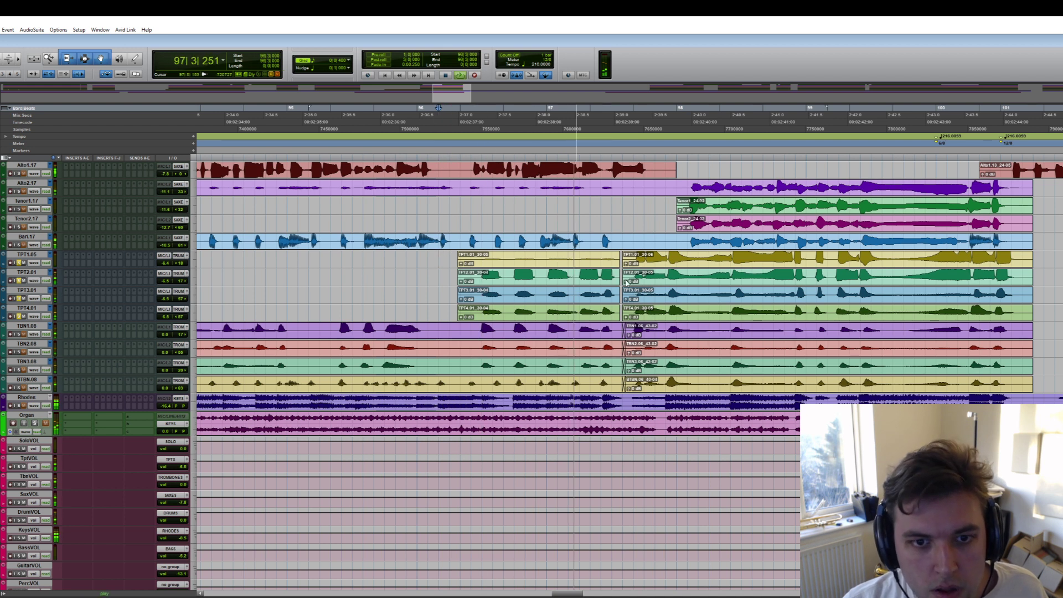
key("space")
- Cut out the short stretch of audio between the TPT4 notes around 97|3 and play back the result
left_click(579, 311)
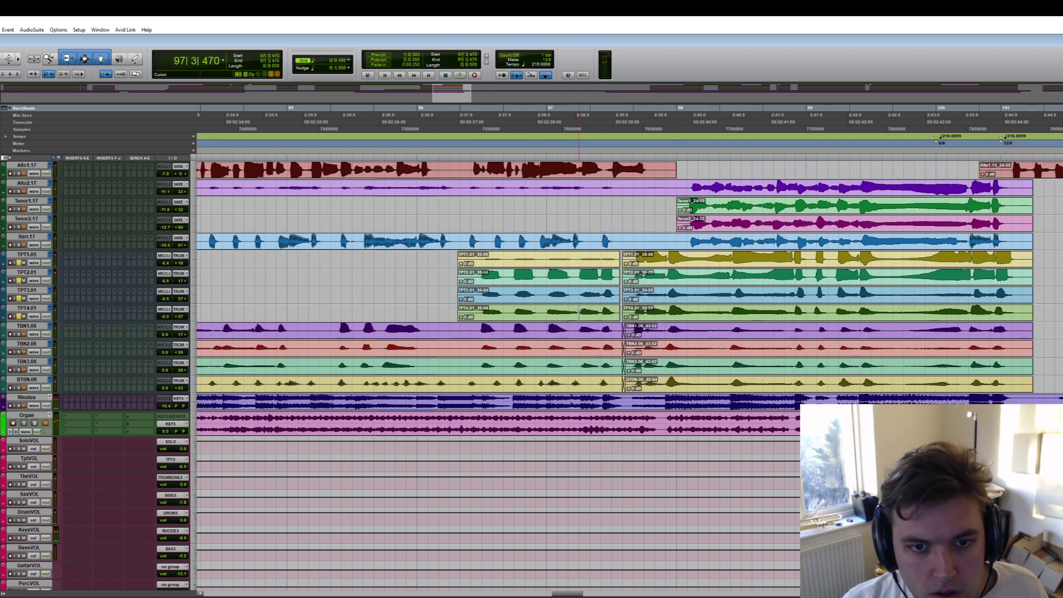
key("Delete")
left_click(571, 302)
left_click(566, 307, "shift")
key("space")
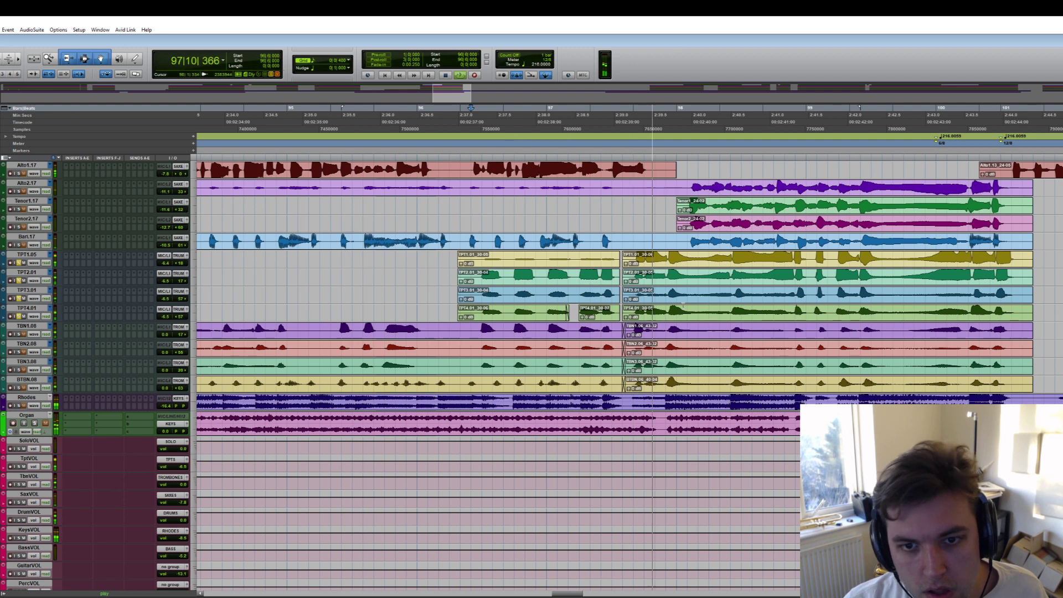
left_click(584, 312)
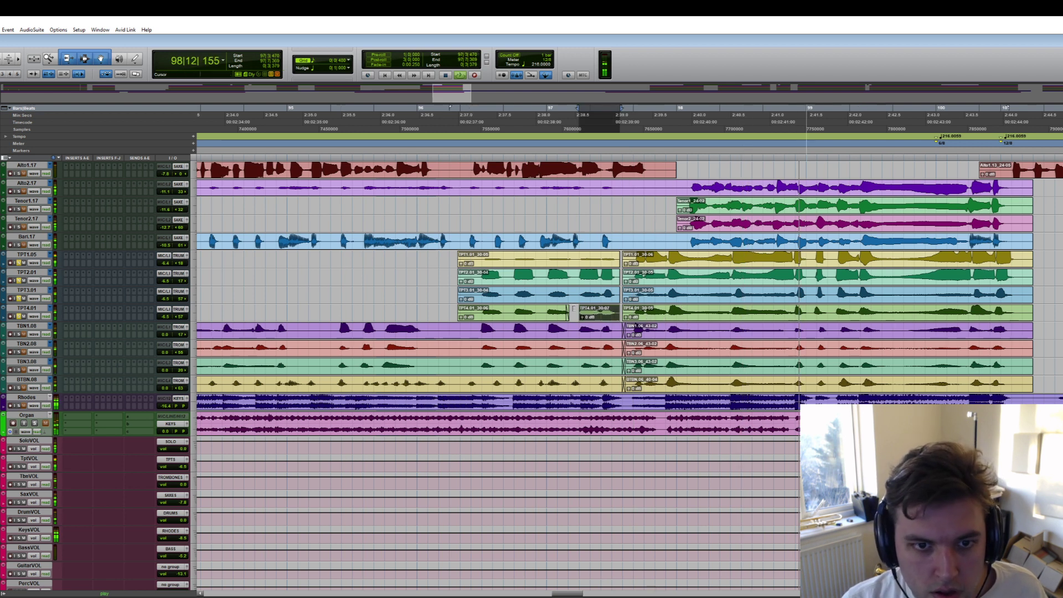
- Try moving the TPT1 to TPT4 clips before 97|8 slightly later, and play the phrase back from bar 96
left_click(500, 292, "shift")
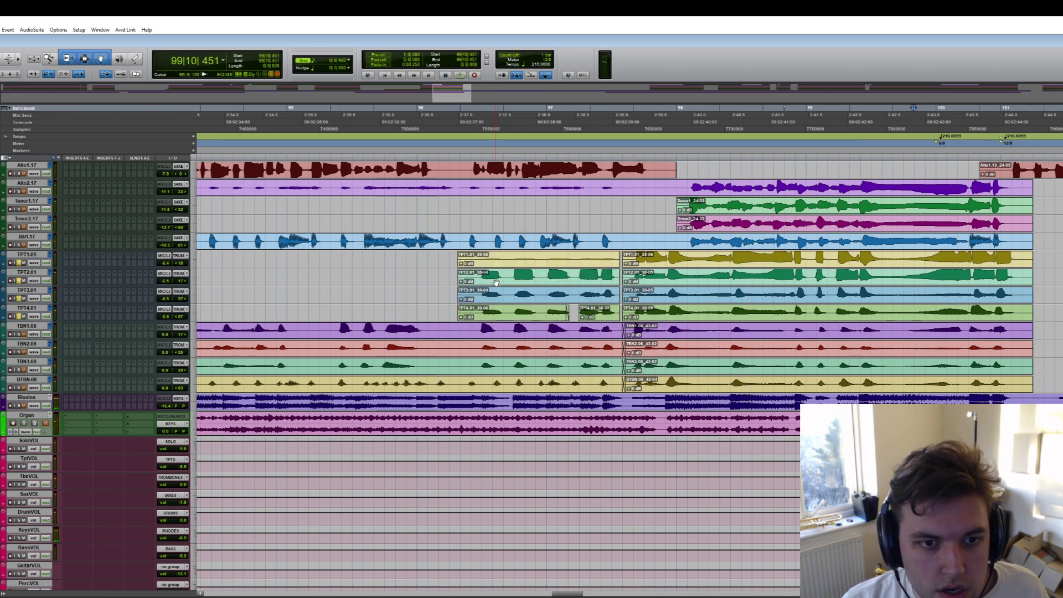
left_click(504, 262)
left_click(501, 281, "shift")
left_click(497, 299, "shift")
left_click(495, 316, "shift")
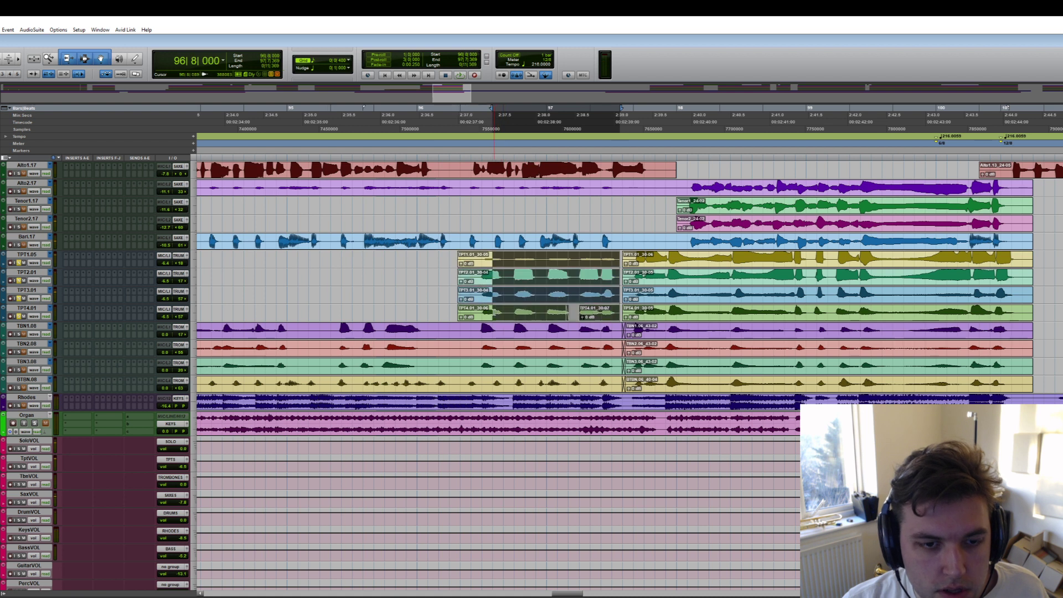
left_click_drag(477, 318, 479, 317)
left_click(457, 265)
key("space")
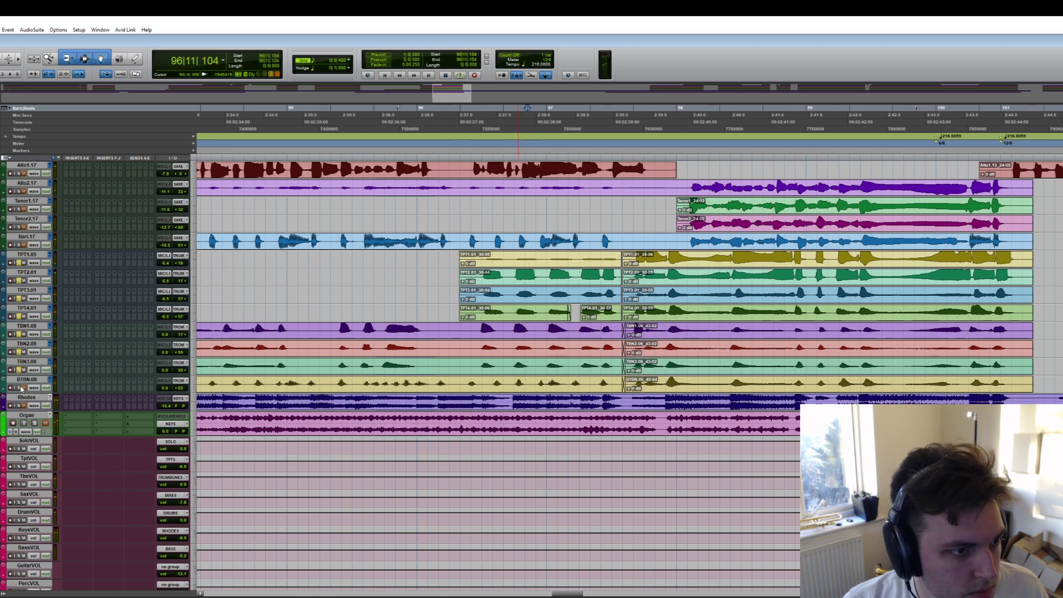
left_click(452, 258)
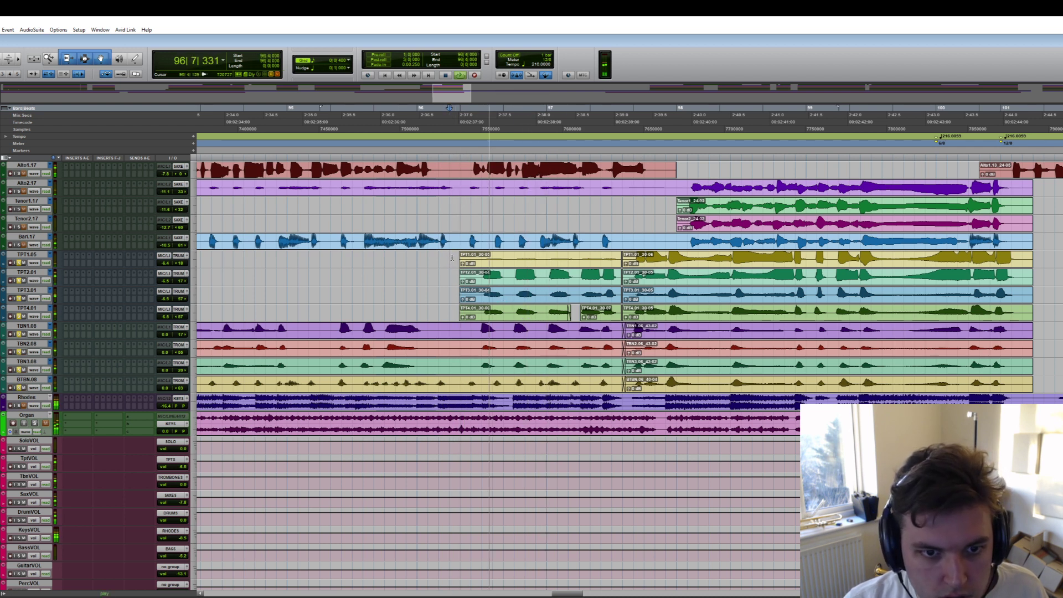
- Undo the last move of the TPT1 to TPT4 clips and play the phrase back from shortly before its start
key("space")
left_click_drag(516, 268, 495, 319)
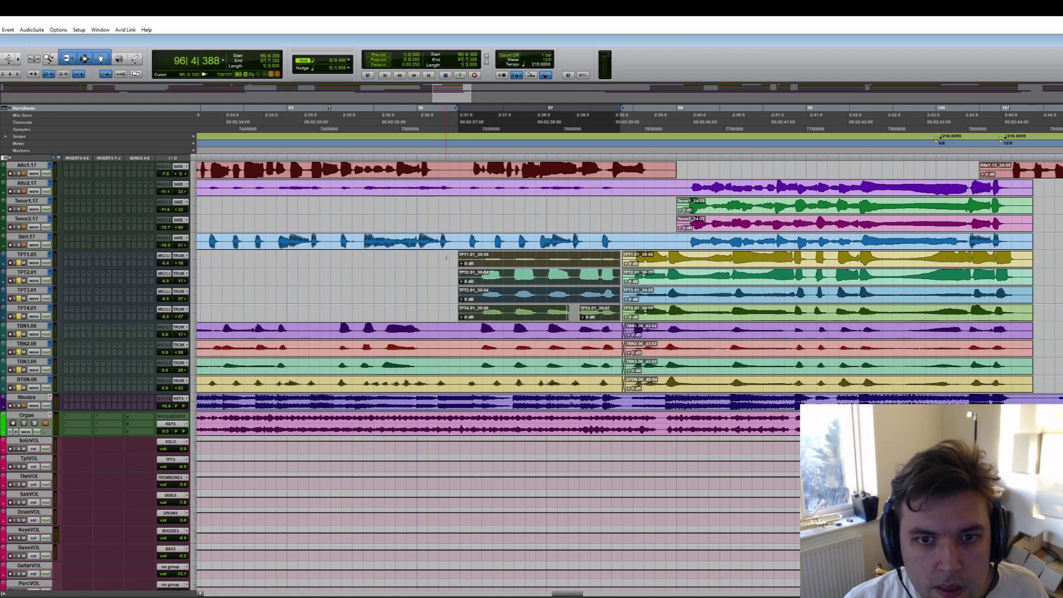
left_click(447, 258)
key("space")
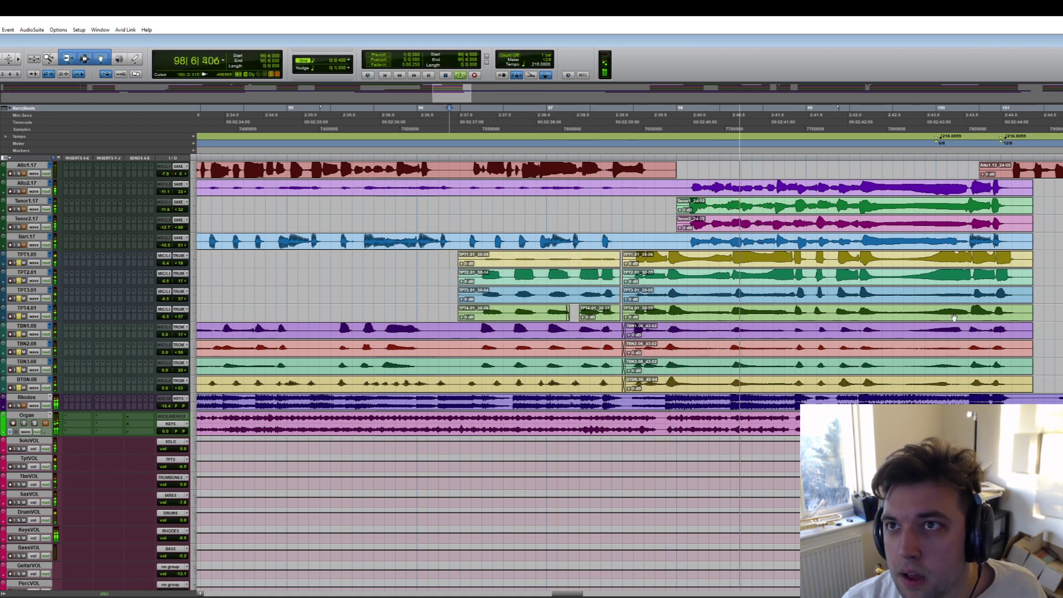
- Trim the start of the Alto1 clip to 101|1 and delete the gap between its phrases from 101|8
scroll(894, 308, "right", 2)
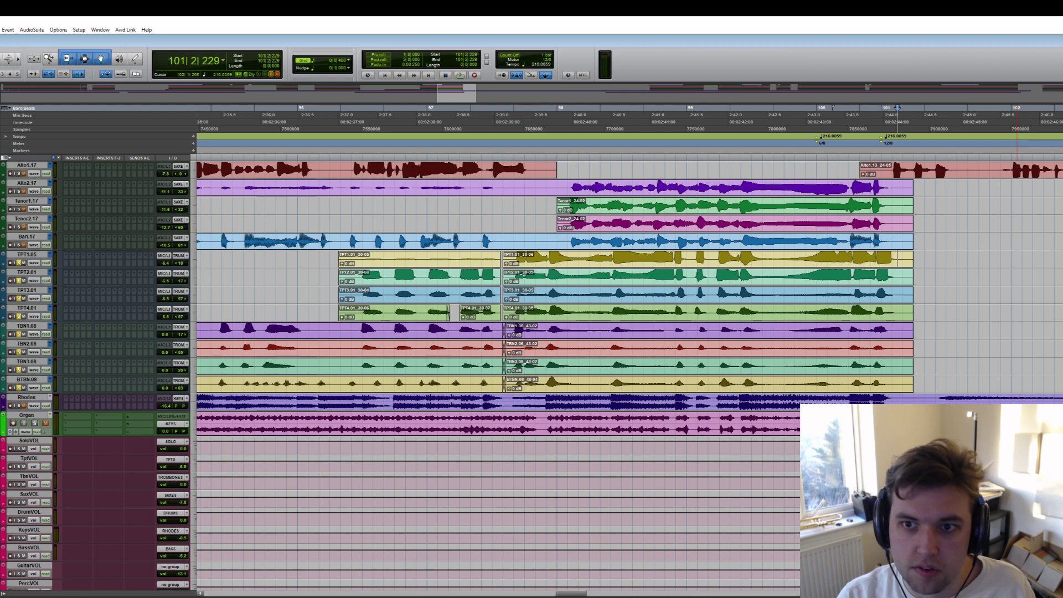
left_click(883, 169)
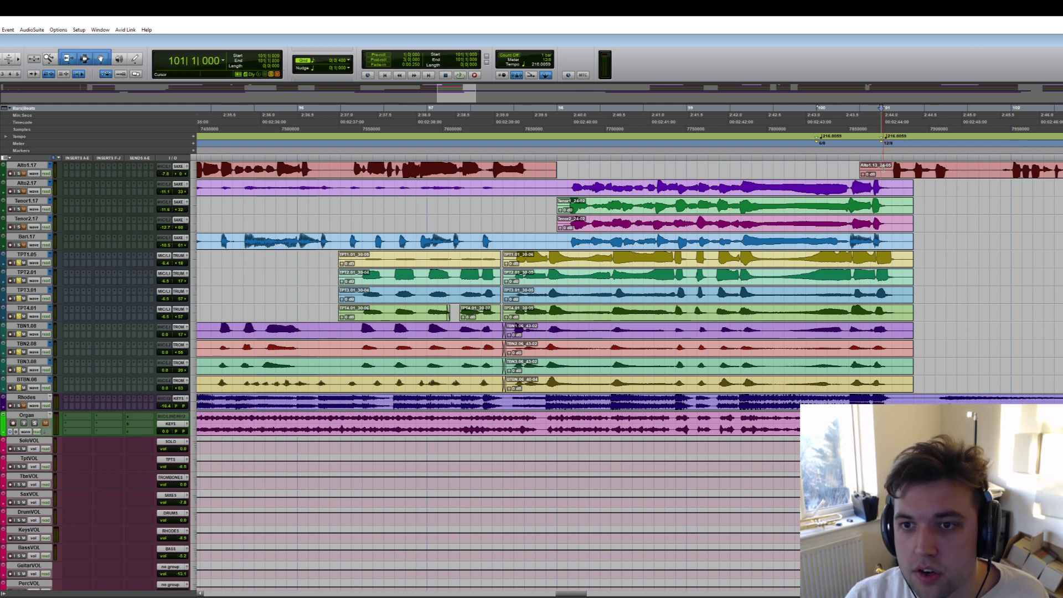
key("a")
left_click_drag(957, 168, 995, 175)
key("Delete")
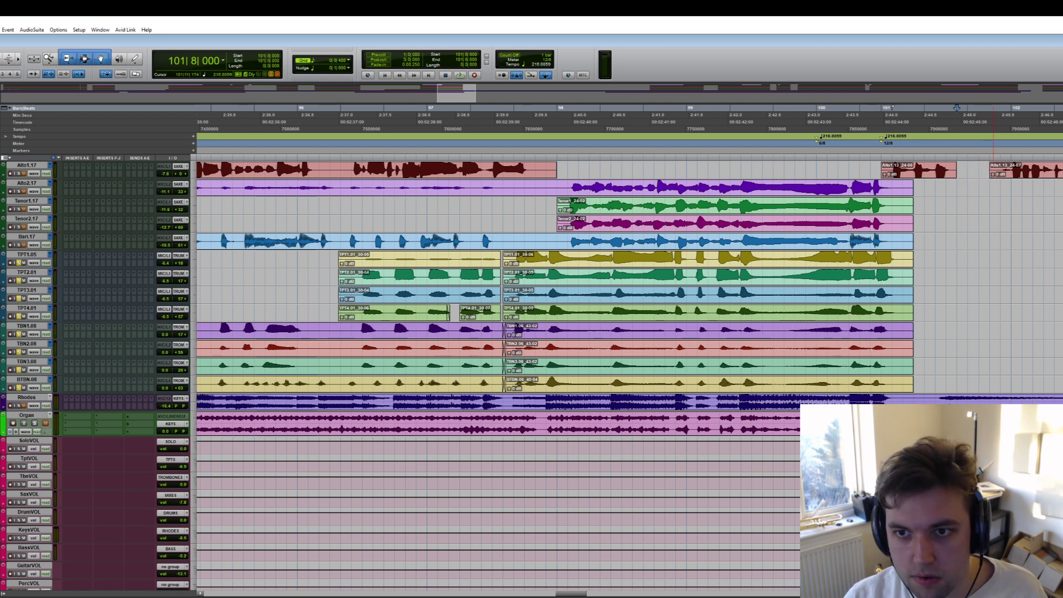
- Delete the Alto2, Tenor1, Tenor2 and Bari audio from 97|8 to just after the start of bar 98
scroll(935, 230, "right", 3)
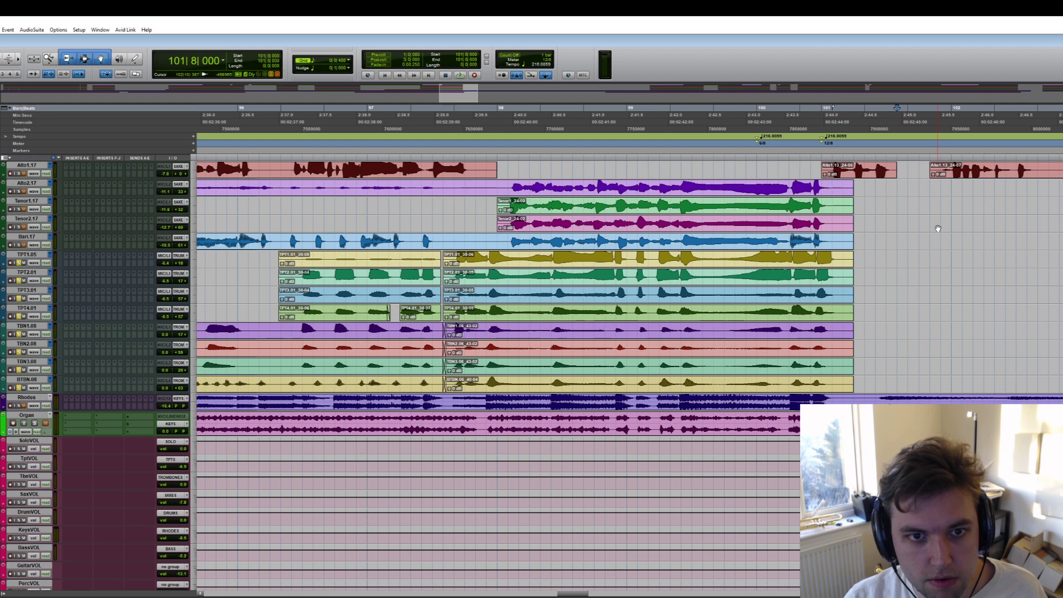
scroll(931, 229, "left", 3)
left_click_drag(567, 185, 503, 238)
key("Delete")
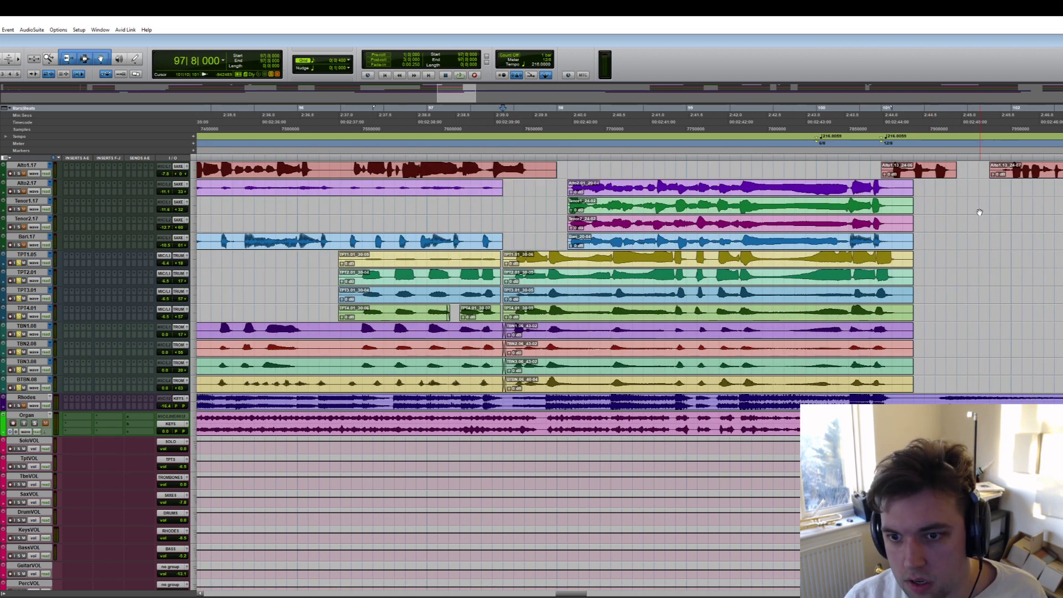
- Solo the Organ track, play back its ending around bar 101, and trim the clip's end to 101|4
scroll(945, 221, "right", 3)
key("space")
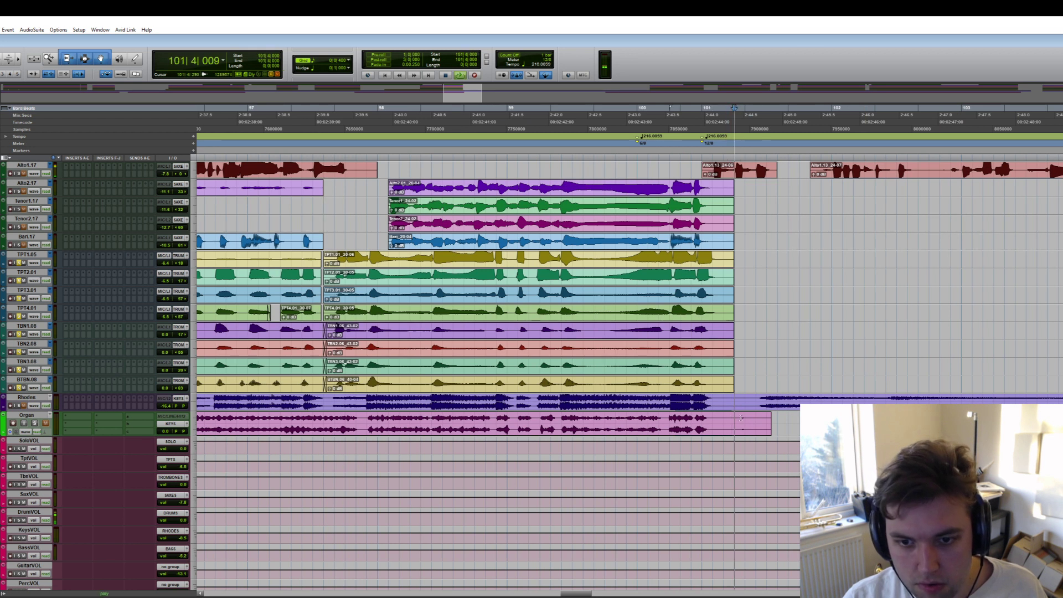
left_click(35, 423)
left_click(670, 419)
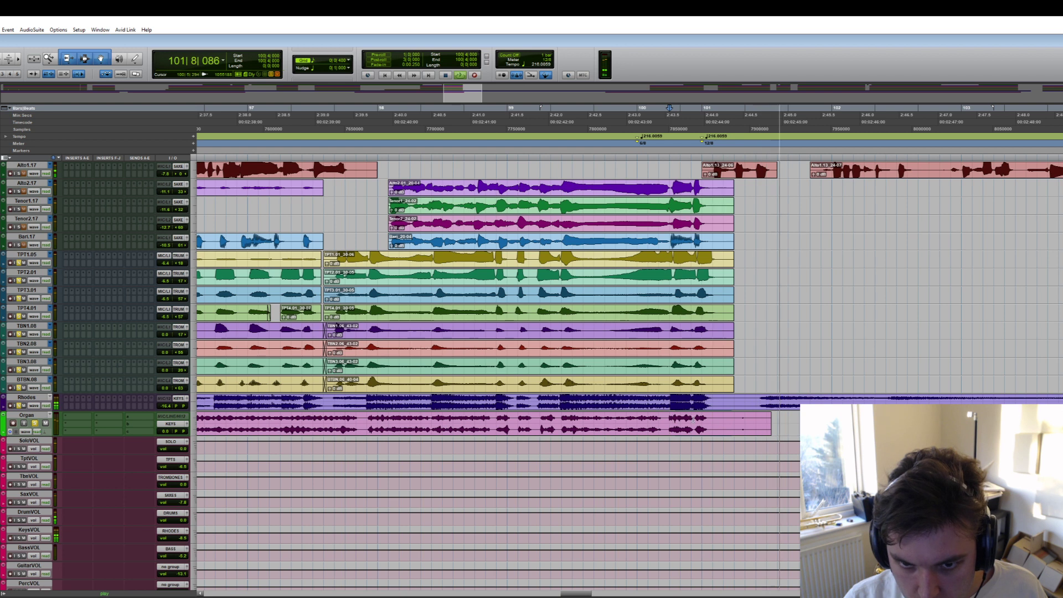
left_click_drag(722, 415, 832, 415)
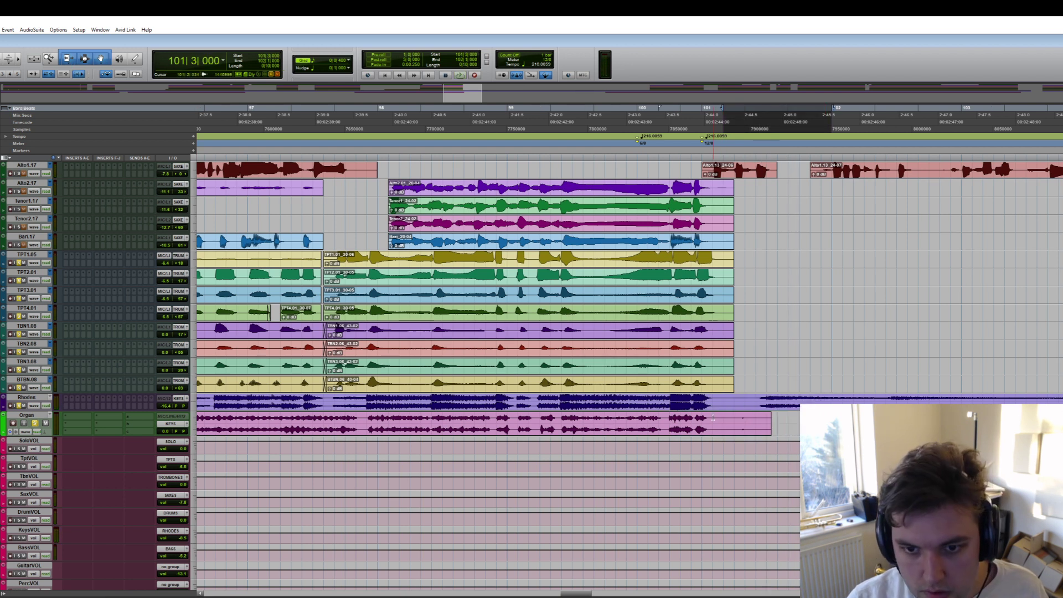
double_click(769, 420)
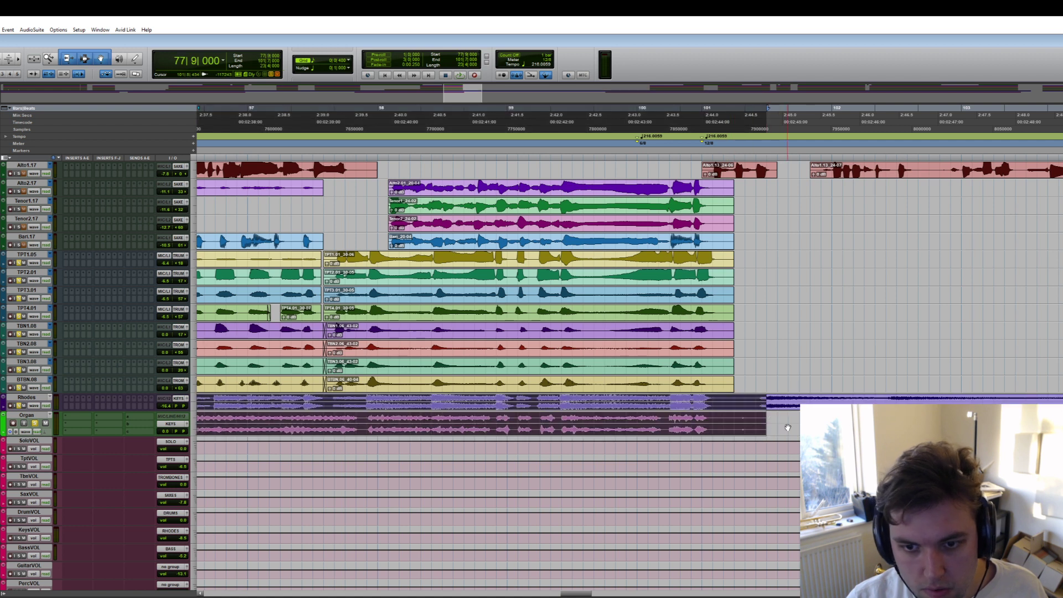
left_click(788, 427)
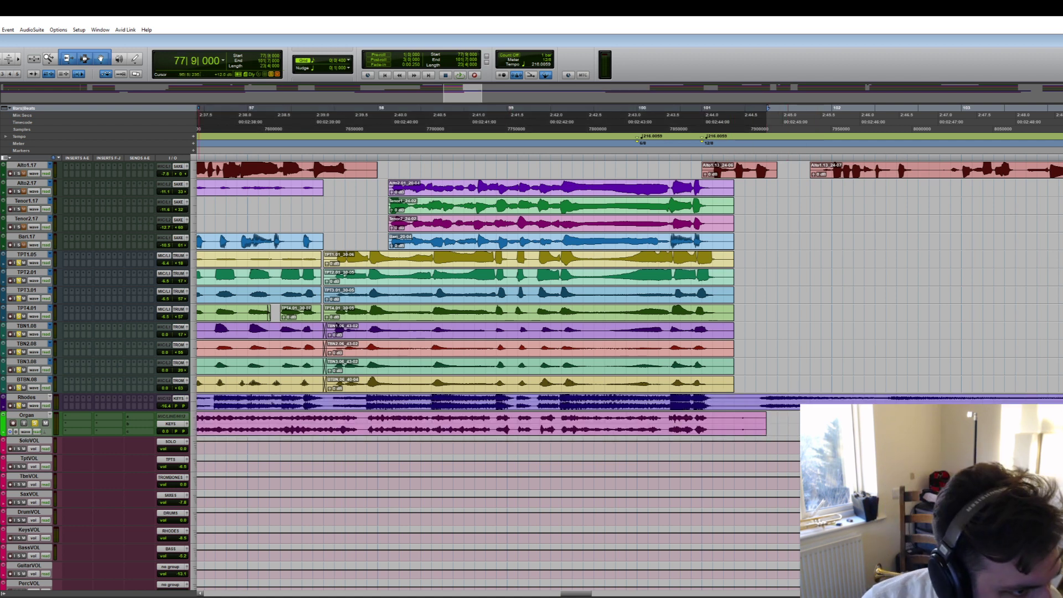
left_click(741, 417)
scroll(741, 416, "right", 5)
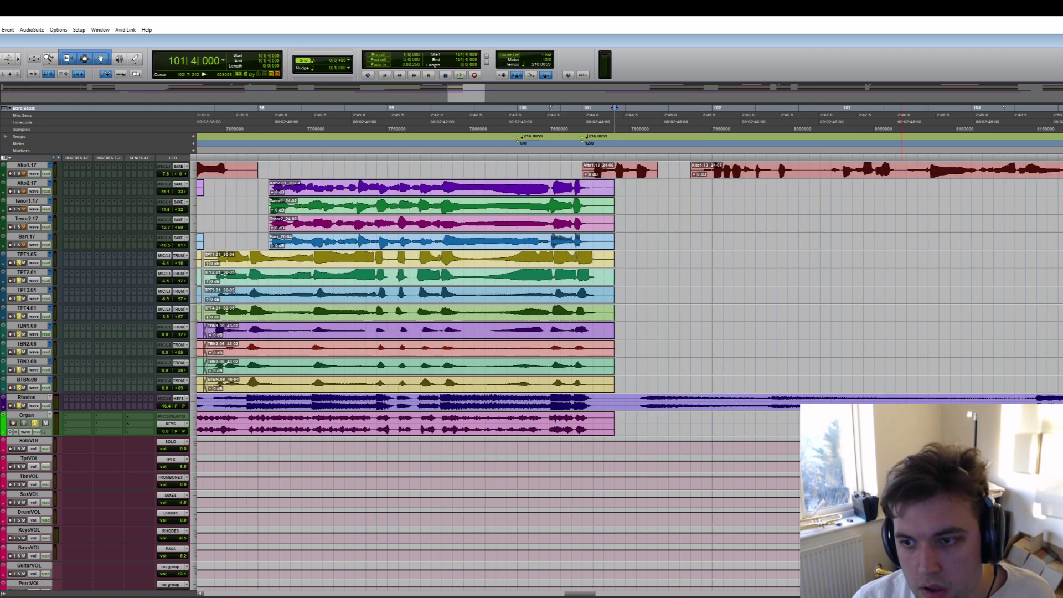
- Remove the unused audio before the Alto2, Tenor1, Tenor2 and Bari entry in bar 132, and trim the Organ clip's start to 132|12
key("space")
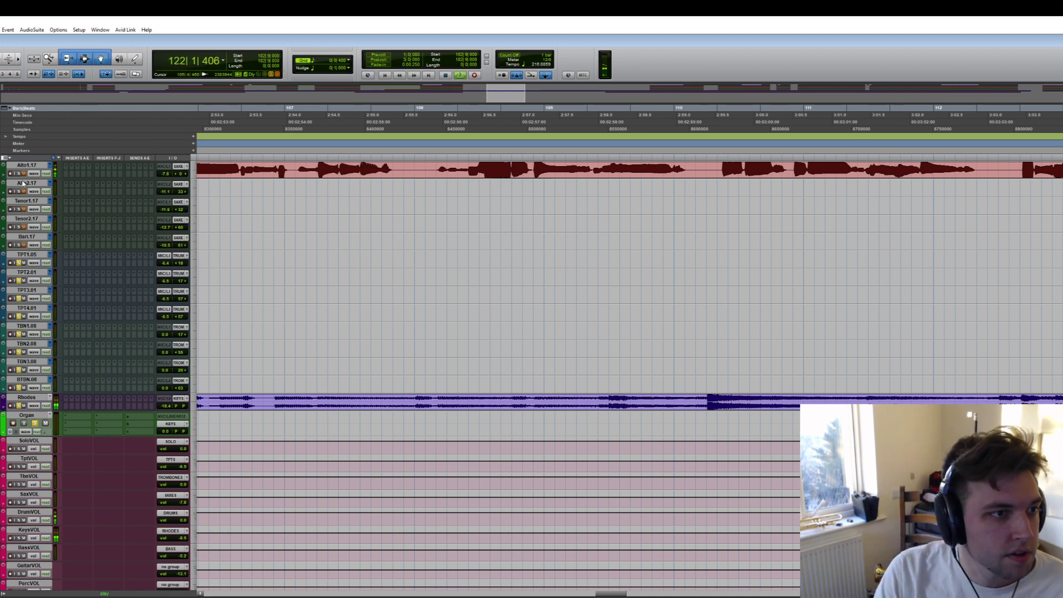
key("r")
scroll(743, 309, "down", 3)
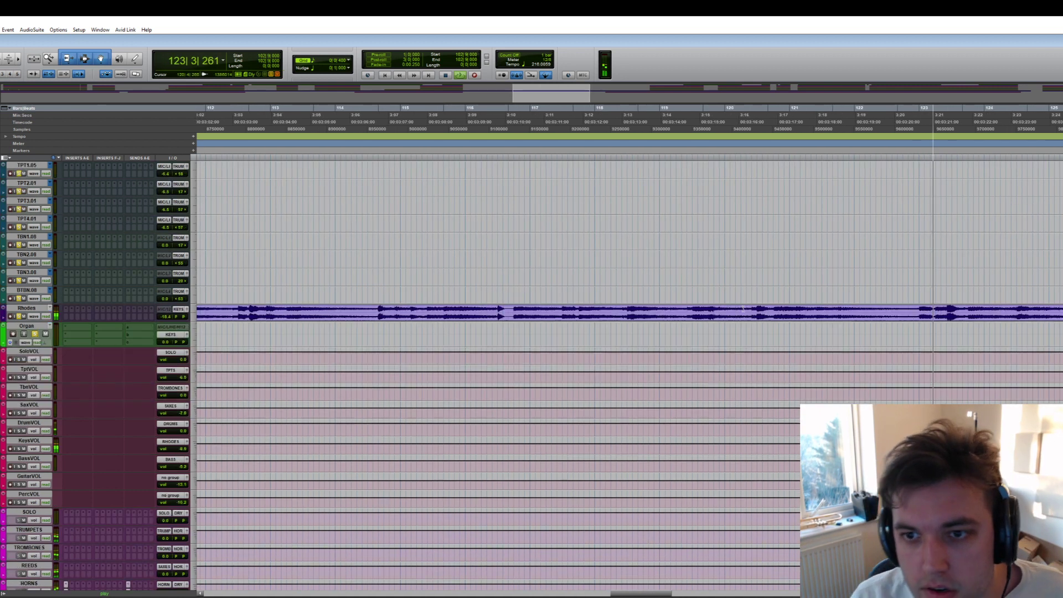
scroll(744, 309, "up", 3)
left_click_drag(702, 182, 552, 243)
key("Delete")
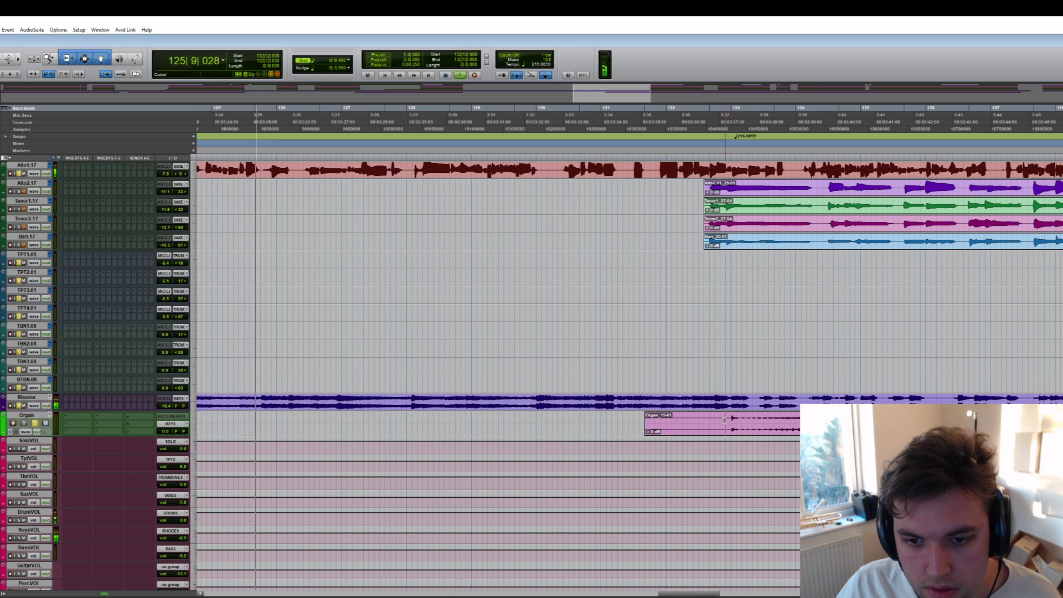
key("Delete")
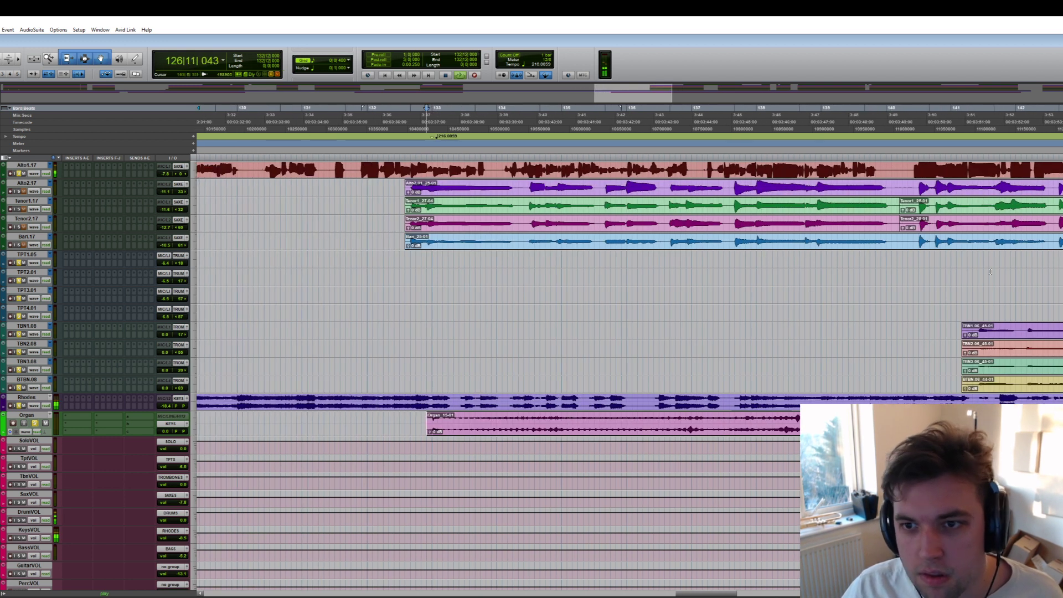
- Delete the audio between the Alto2, Tenor1, Tenor2 and Bari phrases from 140|2
left_click_drag(915, 182, 896, 239)
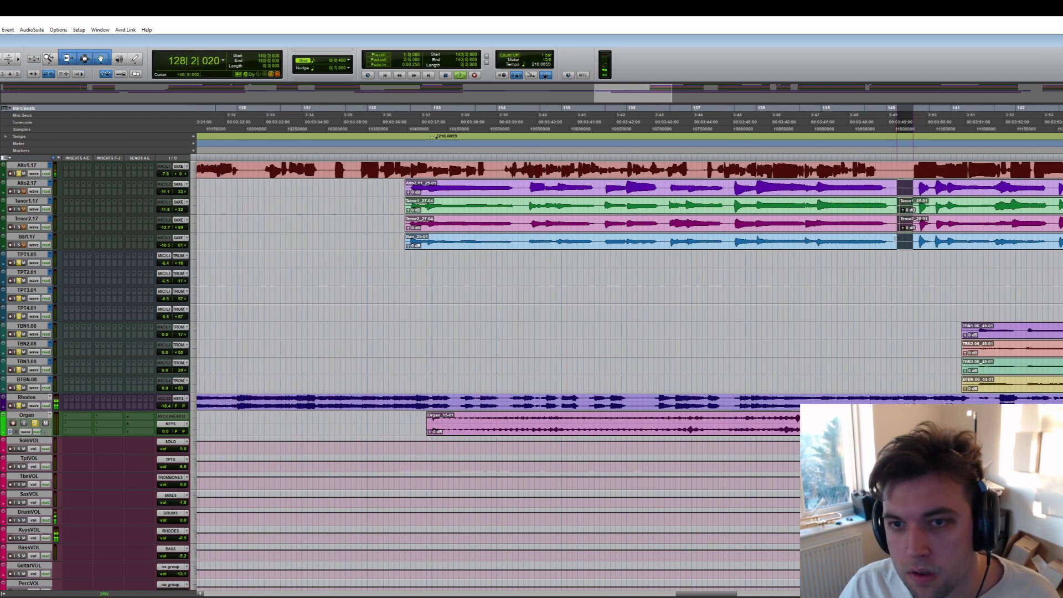
key("Delete")
- Delete the audio between the TBN1 to BTBN phrases from 144|11 to 145|2 and again around the start of bar 147
scroll(991, 324, "right", 5)
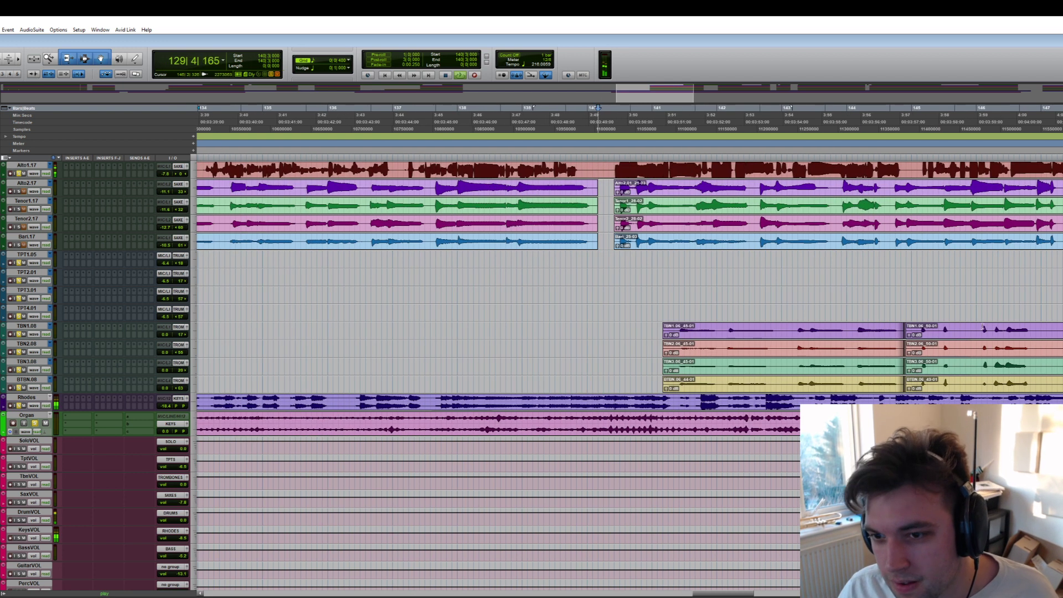
left_click_drag(918, 329, 907, 369)
left_click(920, 305)
left_click_drag(917, 331, 898, 386)
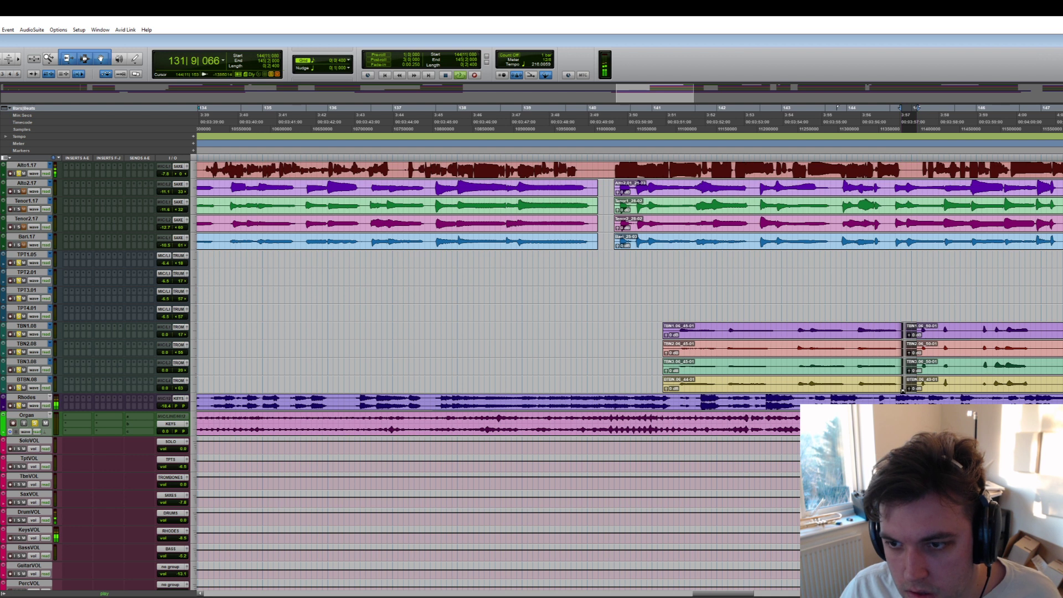
key("Delete")
left_click_drag(1062, 331, 1038, 390)
key("Delete")
key("space")
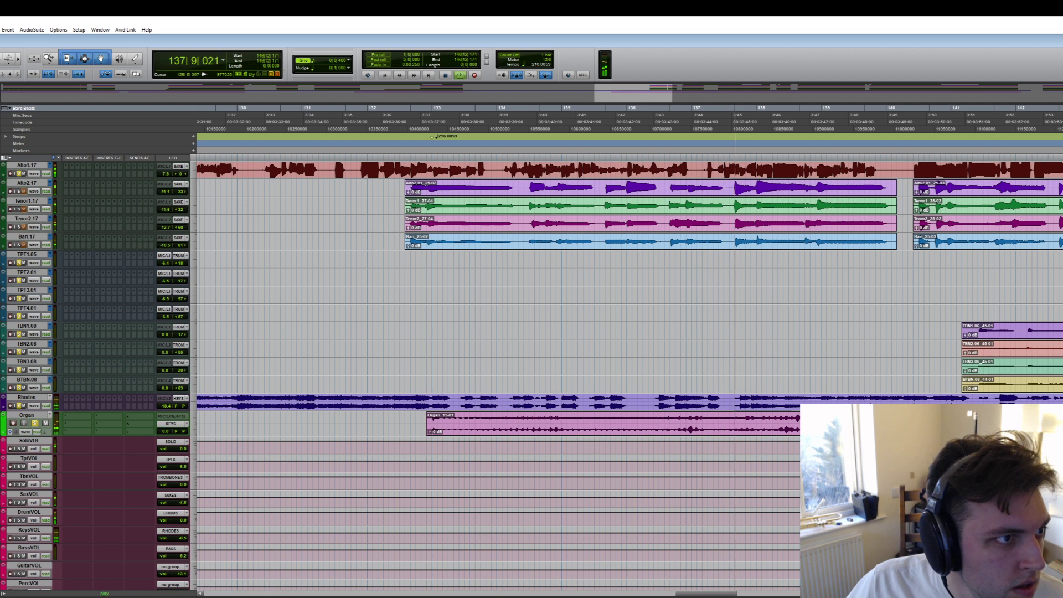
- Select the tracks from BASS MIC.06 down to OHS and make them active, dismissing the message about their inserts
scroll(532, 332, "up", 2)
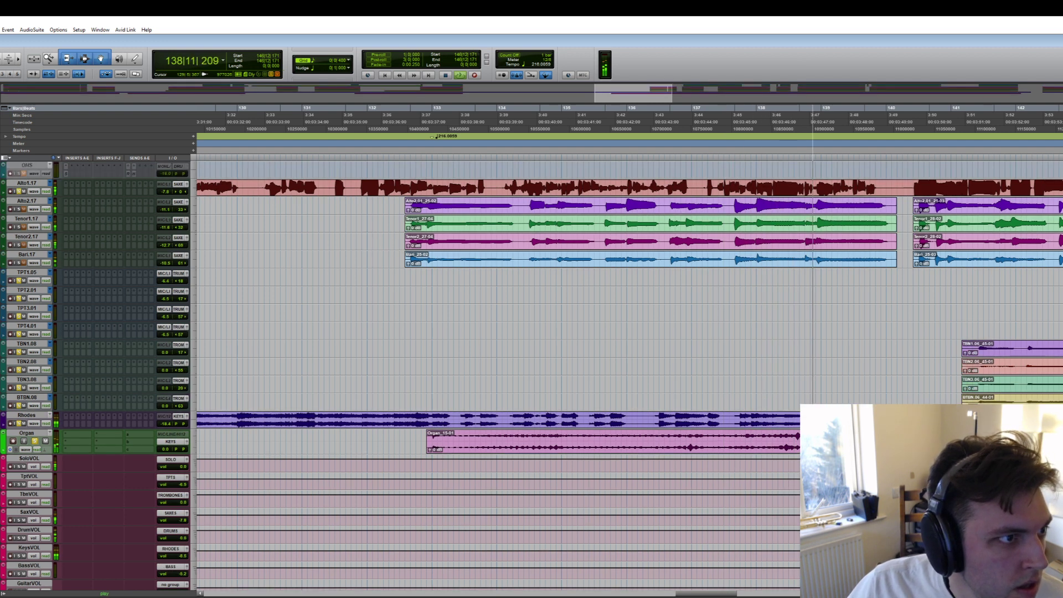
scroll(532, 332, "up", 4)
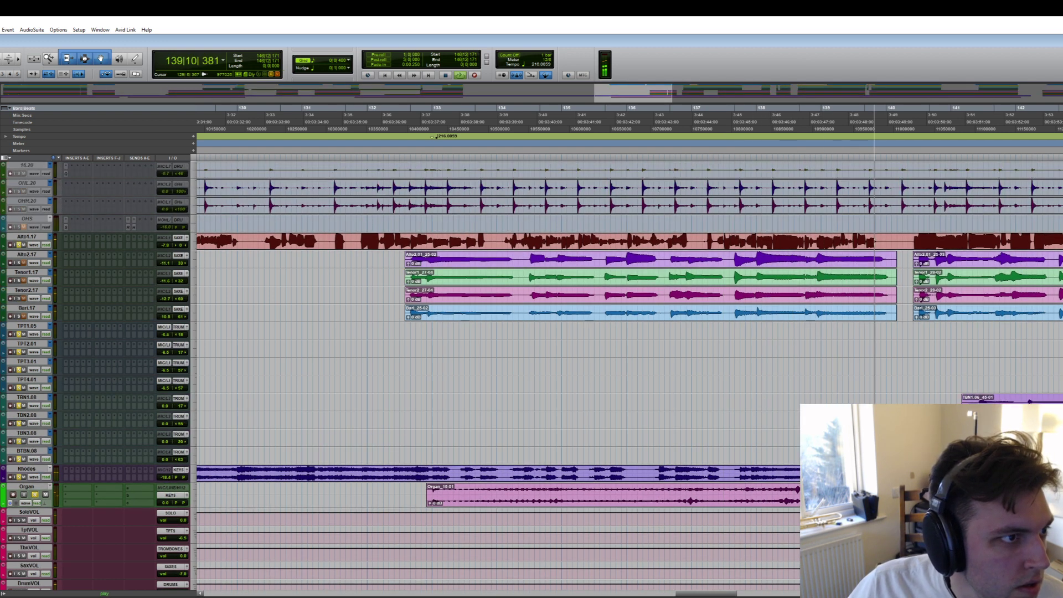
scroll(26, 266, "up", 3)
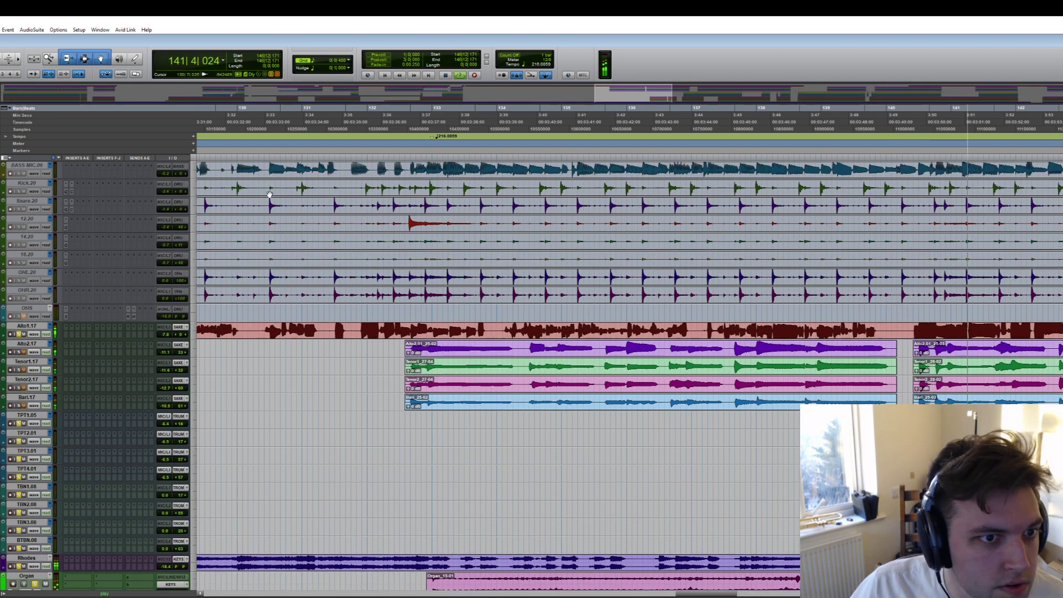
left_click_drag(27, 218, 27, 308)
right_click(32, 308)
left_click(51, 317)
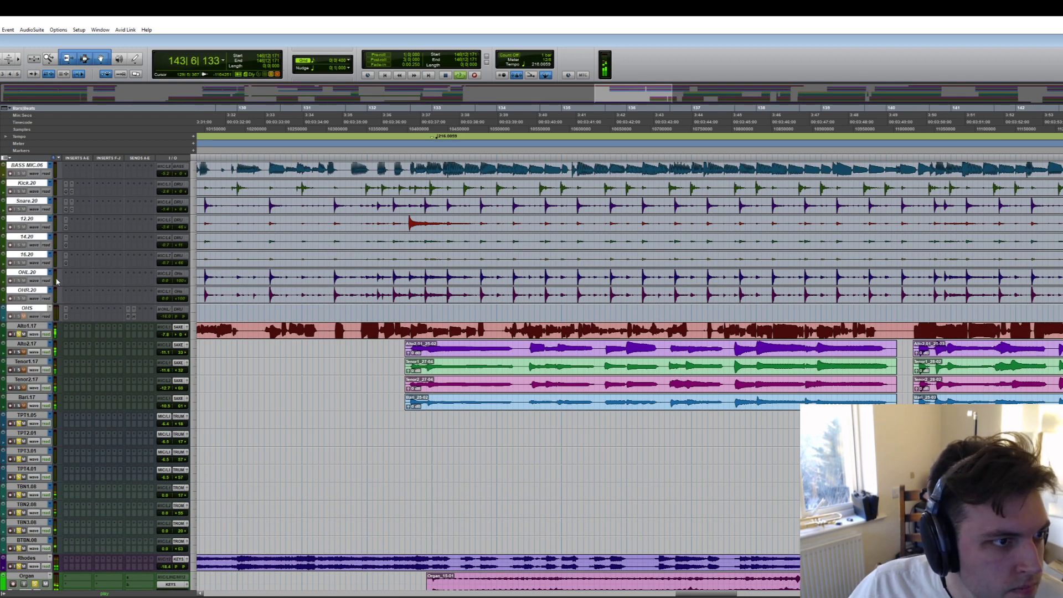
left_click(703, 248)
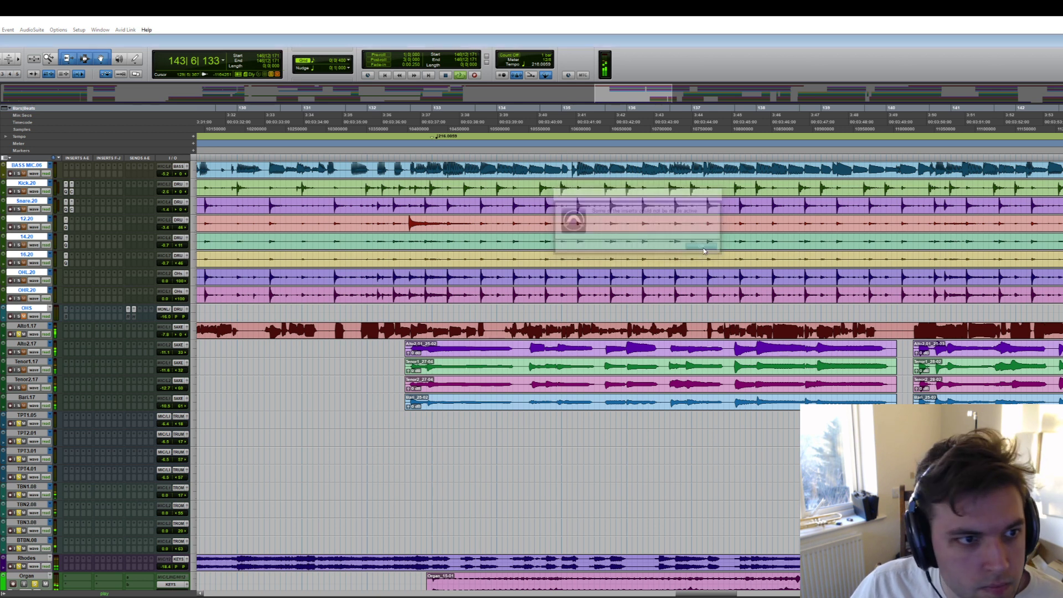
key("space")
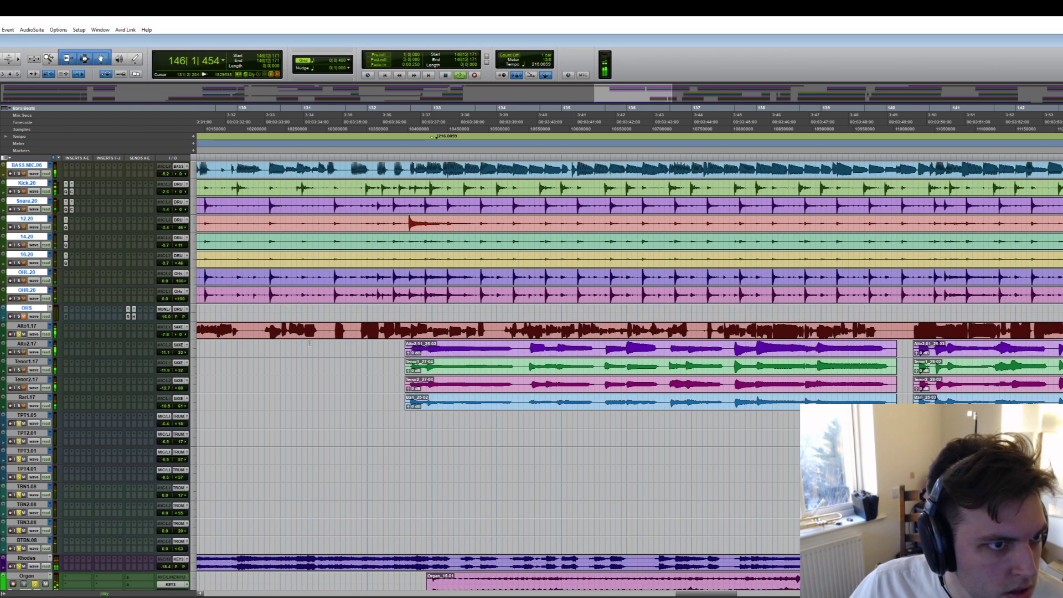
- Route the output of the selected bass and drum tracks to the DRY track
left_click(179, 169)
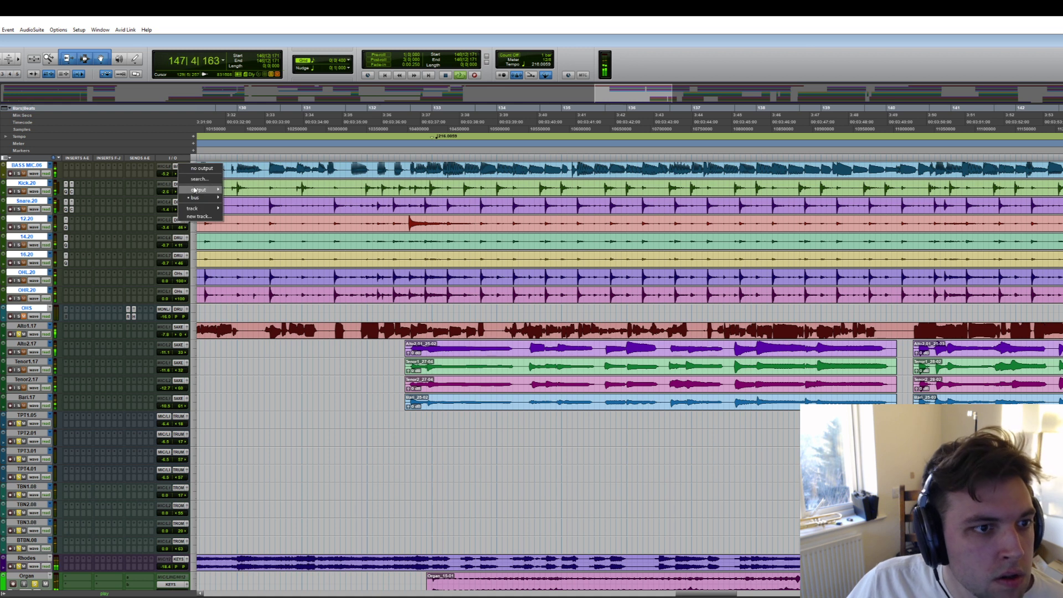
mouse_move(199, 213)
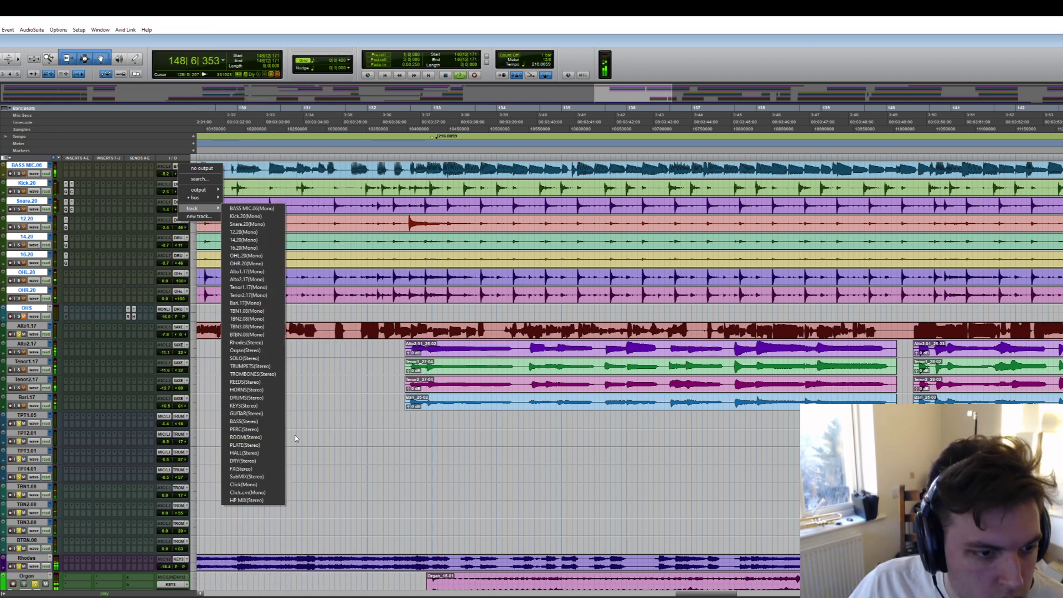
left_click(249, 463)
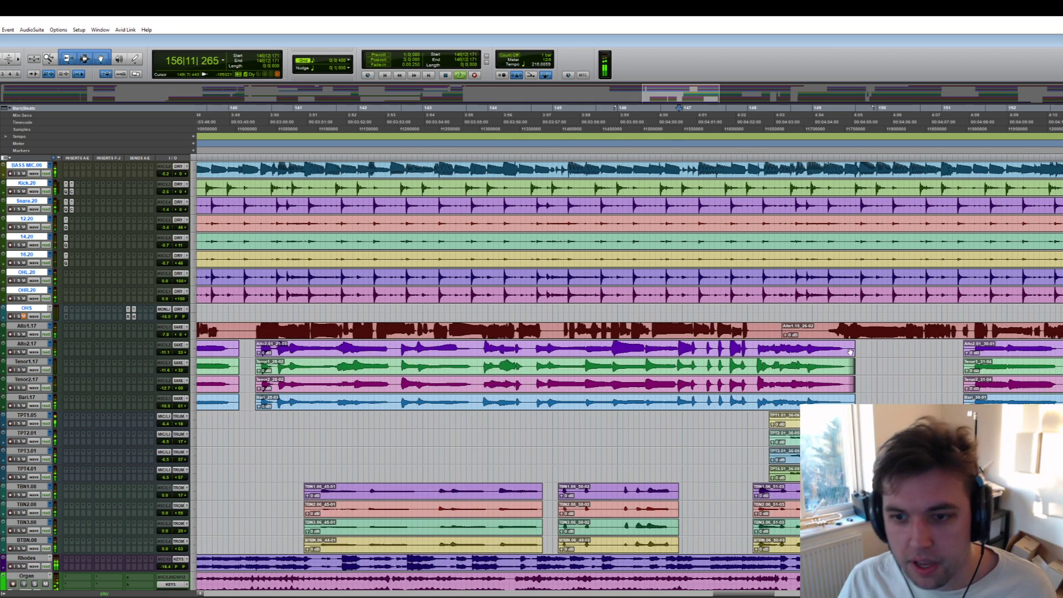
- Trim the tails of the Alto2 to Bari phrases in bar 149 and delete Alto1's unwanted audio between bars 148 and 149
left_click_drag(860, 347, 853, 401)
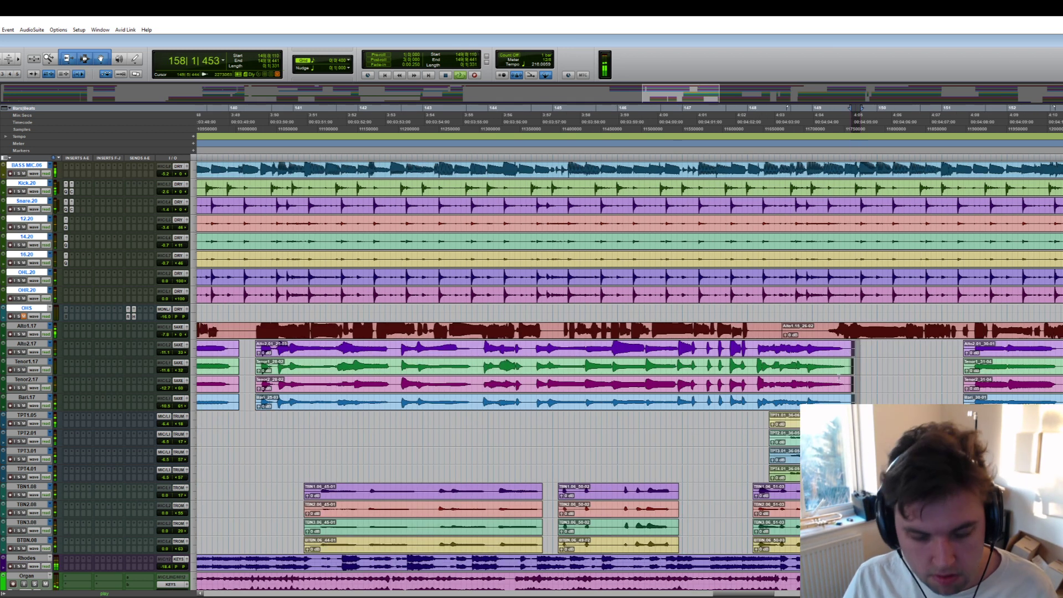
key("Delete")
left_click_drag(823, 328, 759, 336)
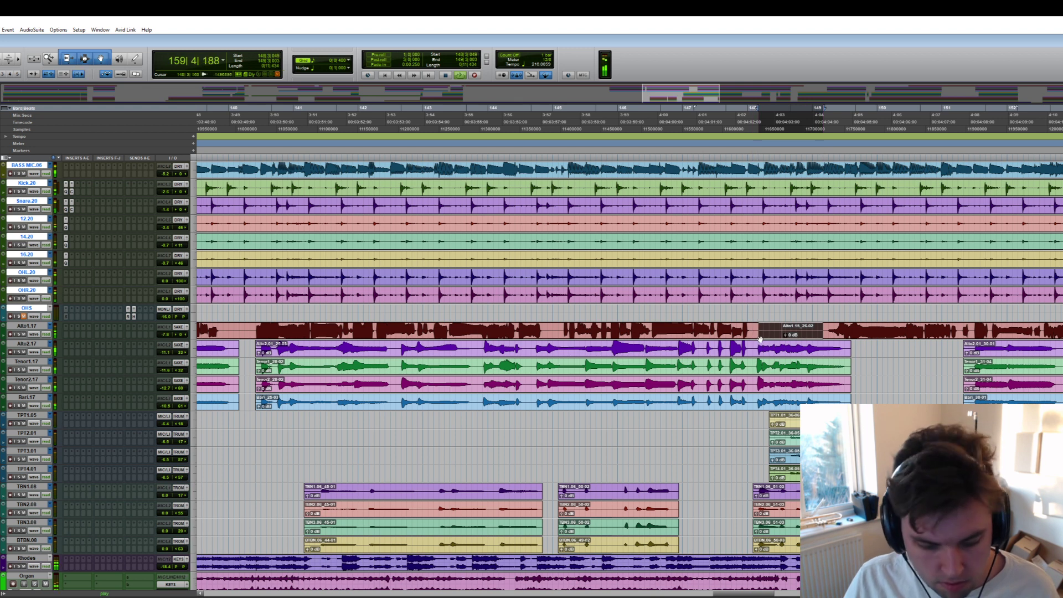
key("Delete")
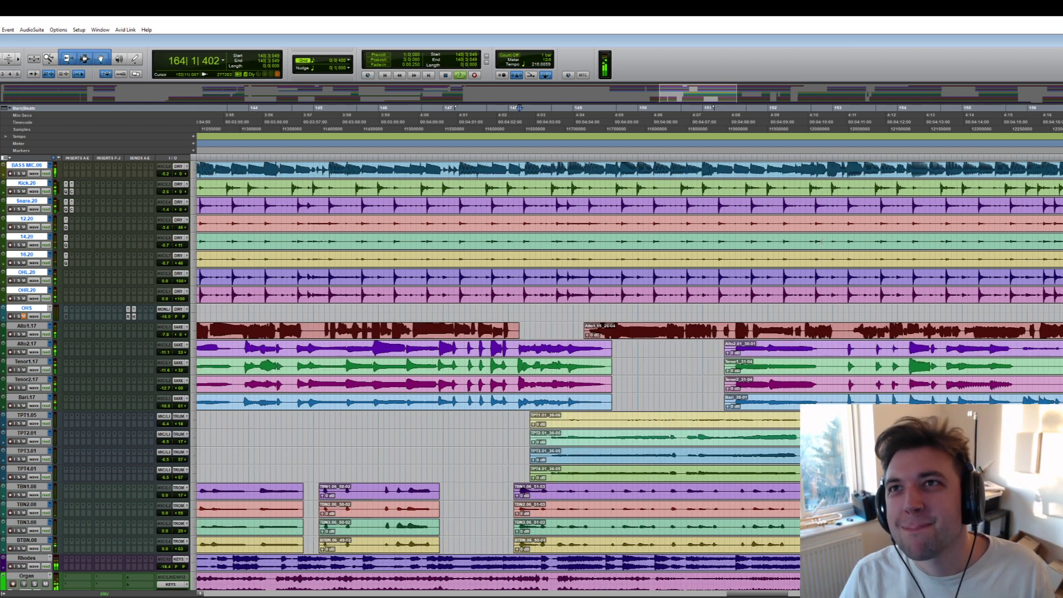
- Delete the Alto1 audio in the gap between the sax phrases near the start of bar 140
scroll(770, 275, "right", 3)
scroll(770, 275, "left", 20)
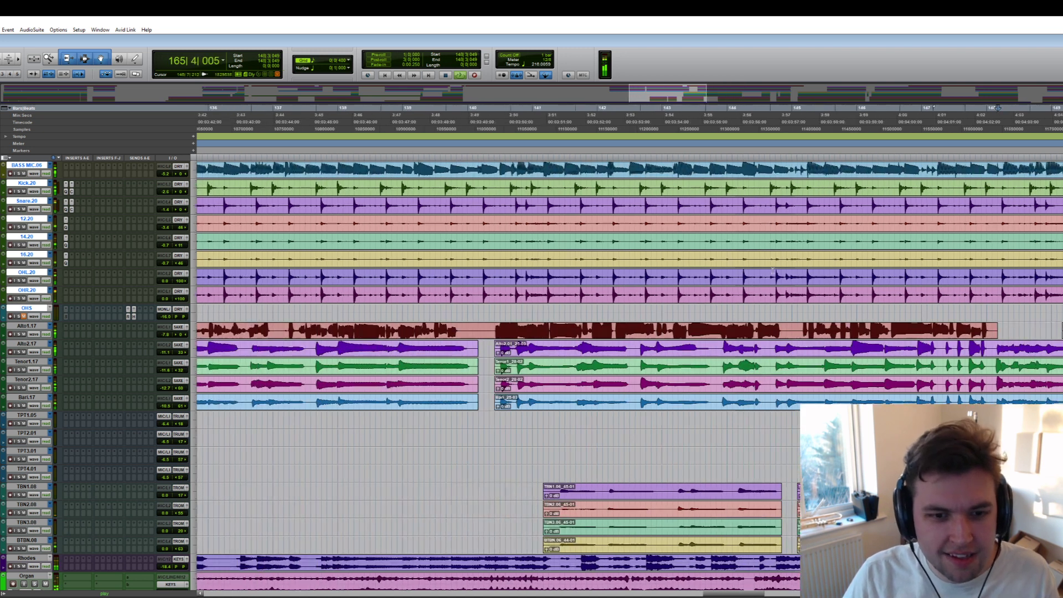
left_click_drag(793, 330, 777, 331)
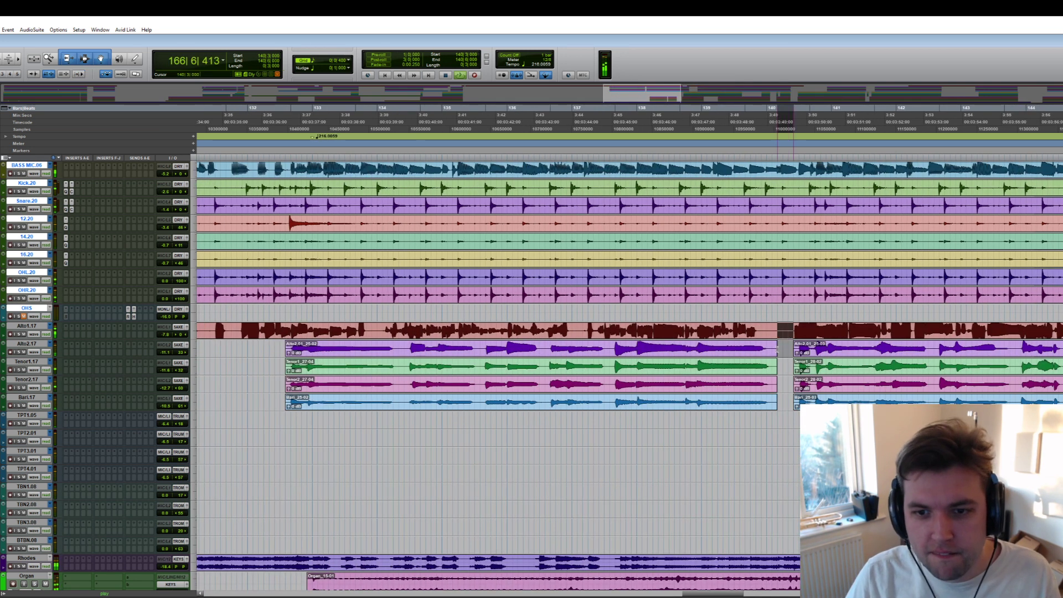
key("Delete")
- Set the Organ track's volume to -11.2 dB and adjust the 12.20 track's volume slightly
scroll(746, 340, "left", 10)
scroll(747, 340, "right", 19)
scroll(507, 500, "right", 10)
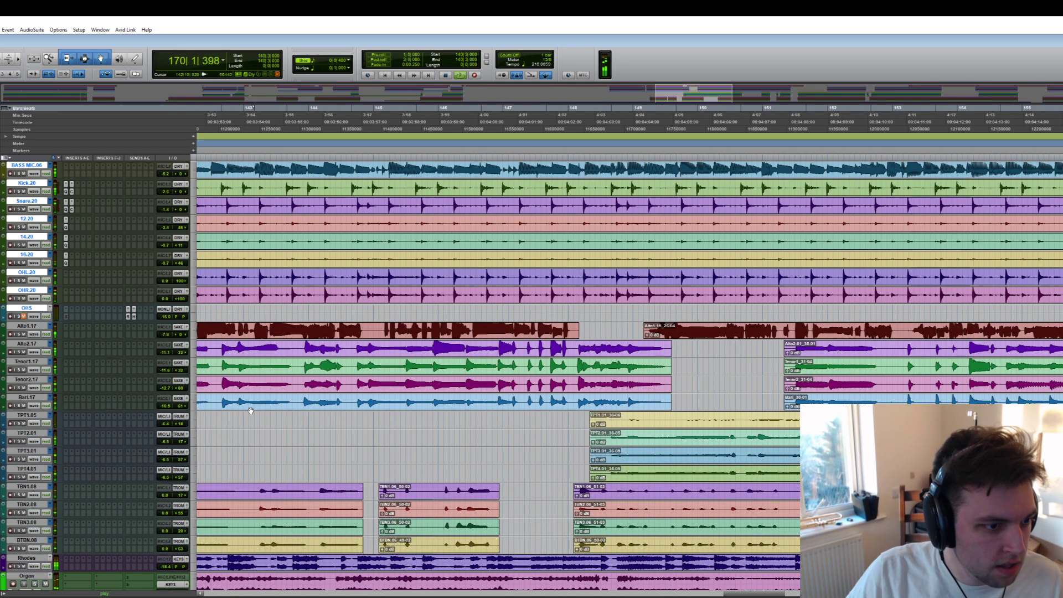
scroll(314, 459, "down", 2)
left_click_drag(166, 559, 167, 561)
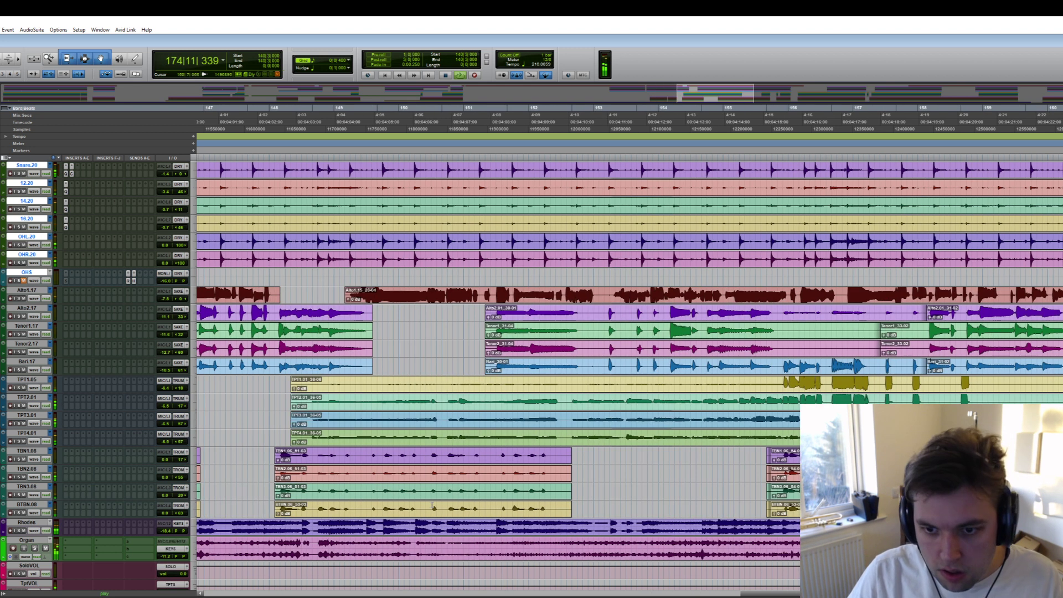
scroll(159, 223, "up", 2)
left_click_drag(164, 228, 165, 226)
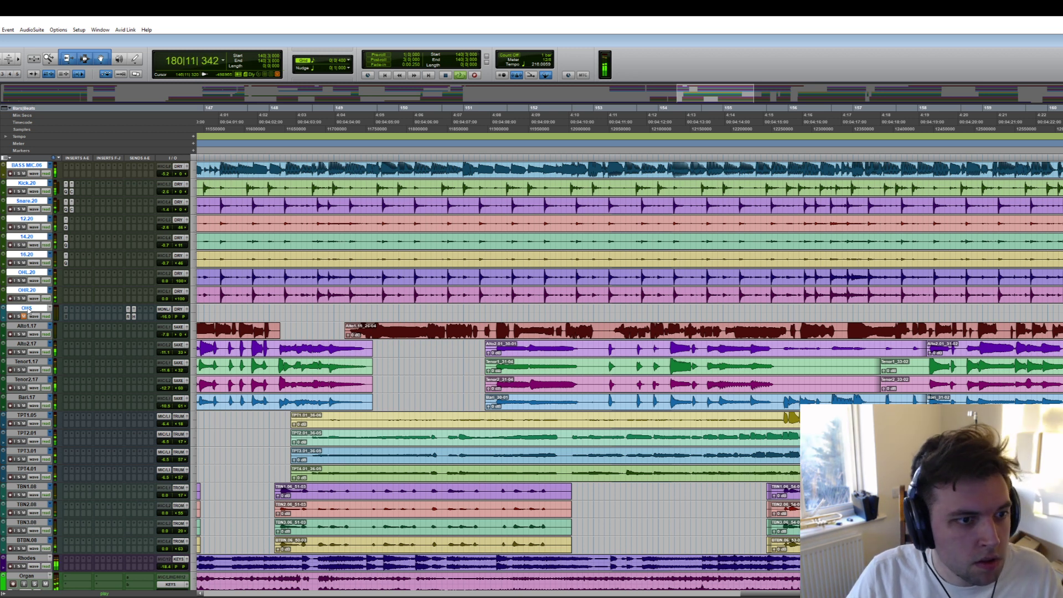
- Delete the TBN1, TBN2 and TBN3 audio between their phrases, from the middle of bar 160 into bar 165
scroll(771, 410, "right", 3)
scroll(771, 409, "right", 4)
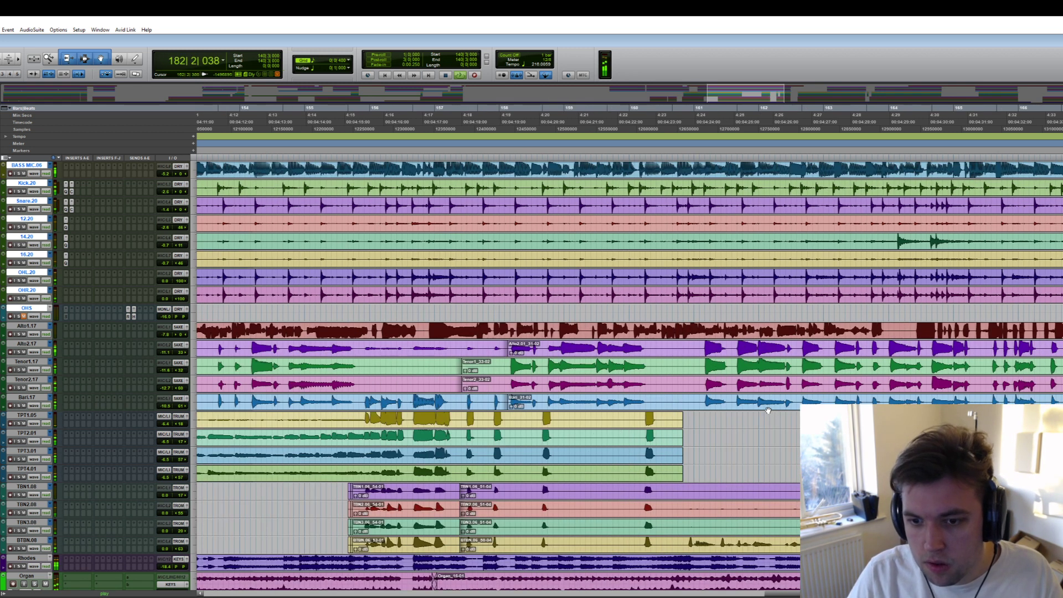
left_click_drag(663, 493, 981, 526)
key("Delete")
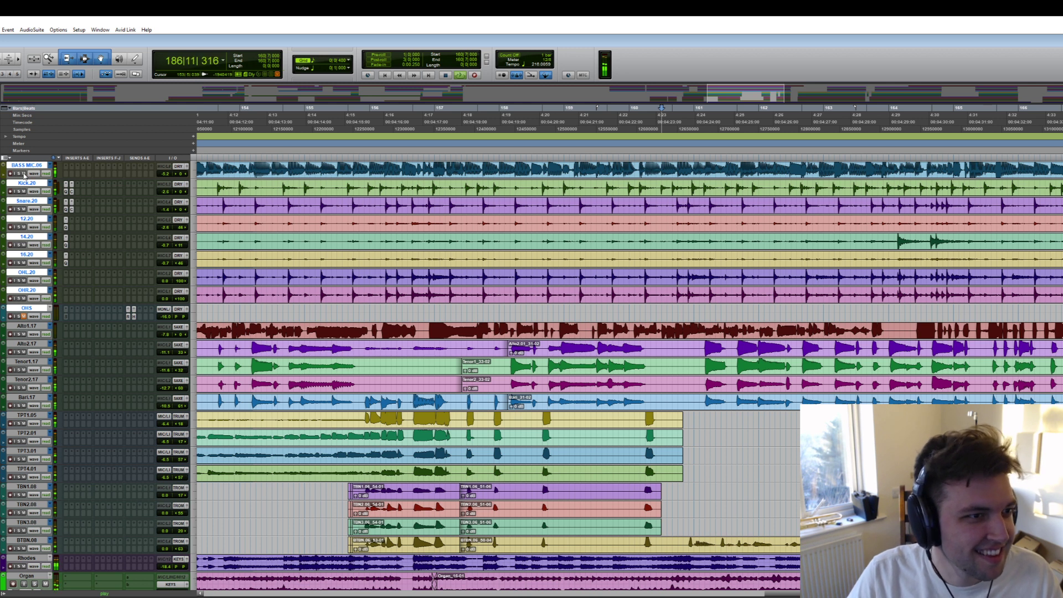
- Hide the selected bass and drum tracks and make them inactive
right_click(23, 166)
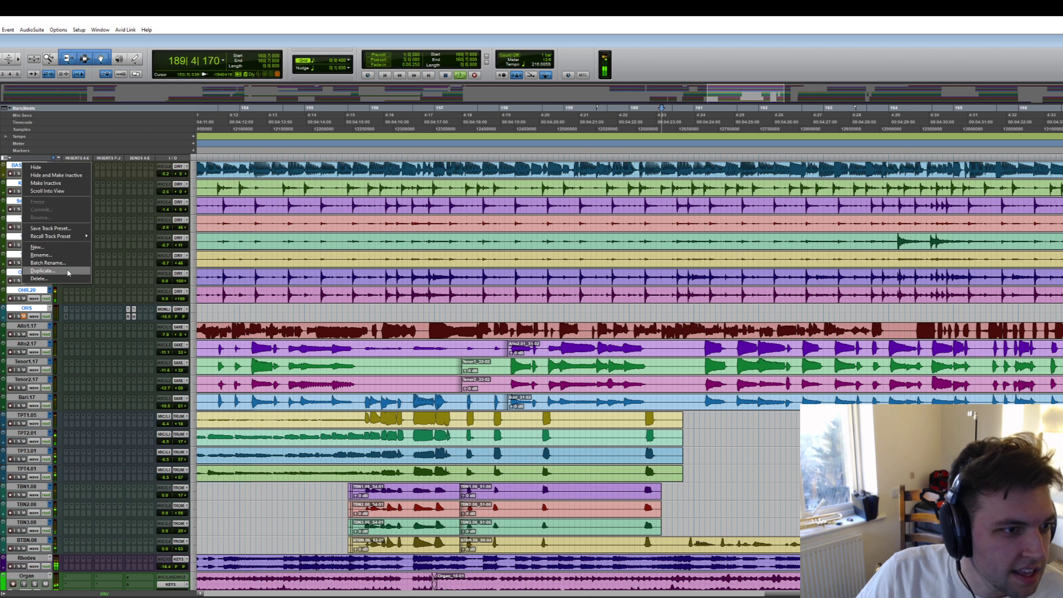
left_click(55, 175)
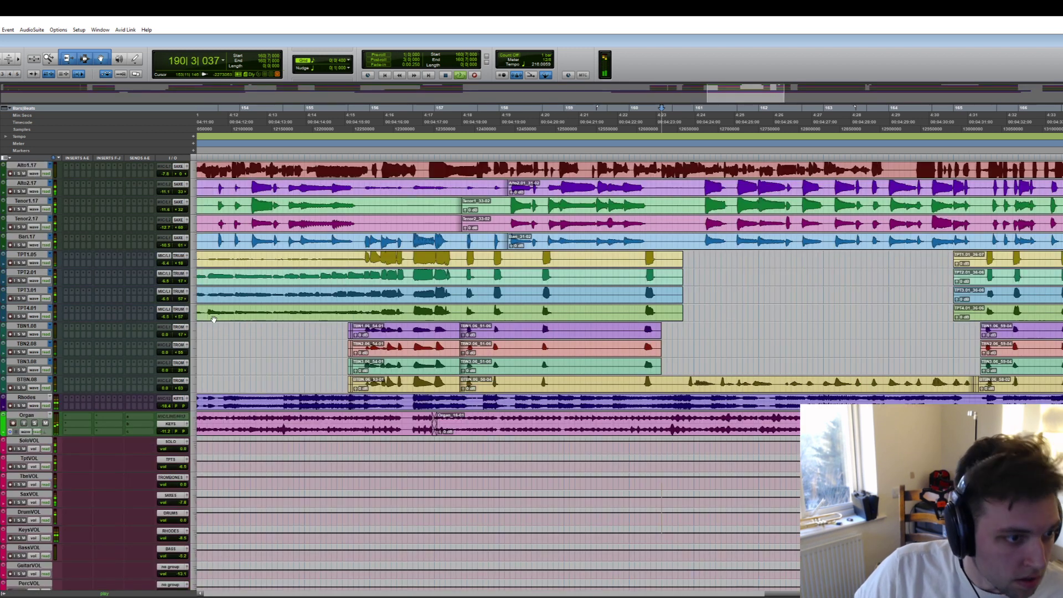
- Delete the TPT1 to BTBN audio on both sides of the short hit in bar 158, from 158|3 to the hit in bar 160
scroll(510, 438, "left", 5)
key("space")
left_click_drag(639, 257, 558, 385)
key("Delete")
left_click_drag(536, 259, 510, 387)
key("Delete")
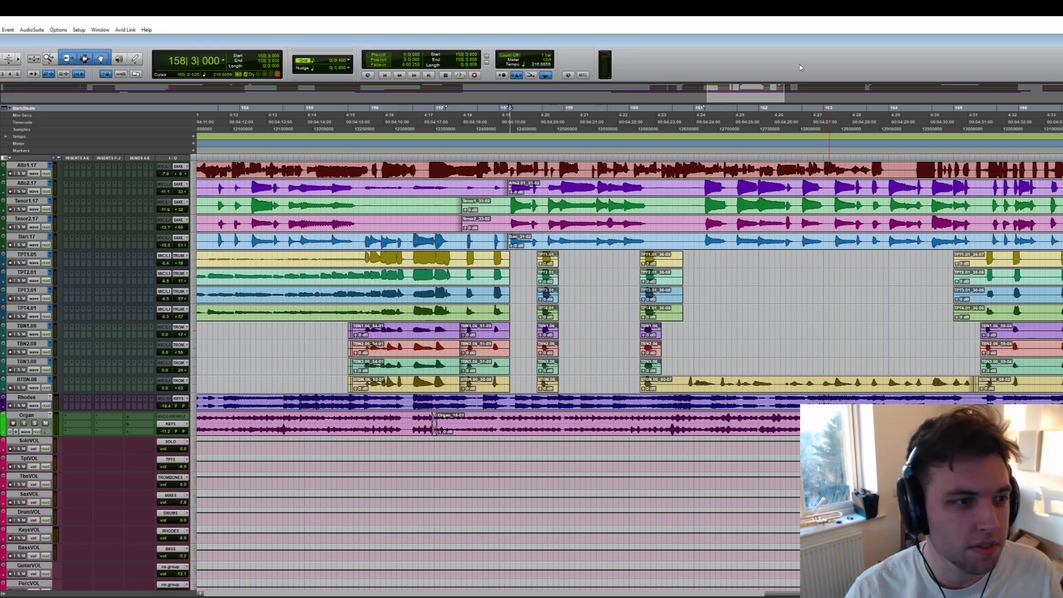
- Open the Ocean Way Studios insert on the HORNS bus, check its settings and close it
scroll(287, 475, "down", 10)
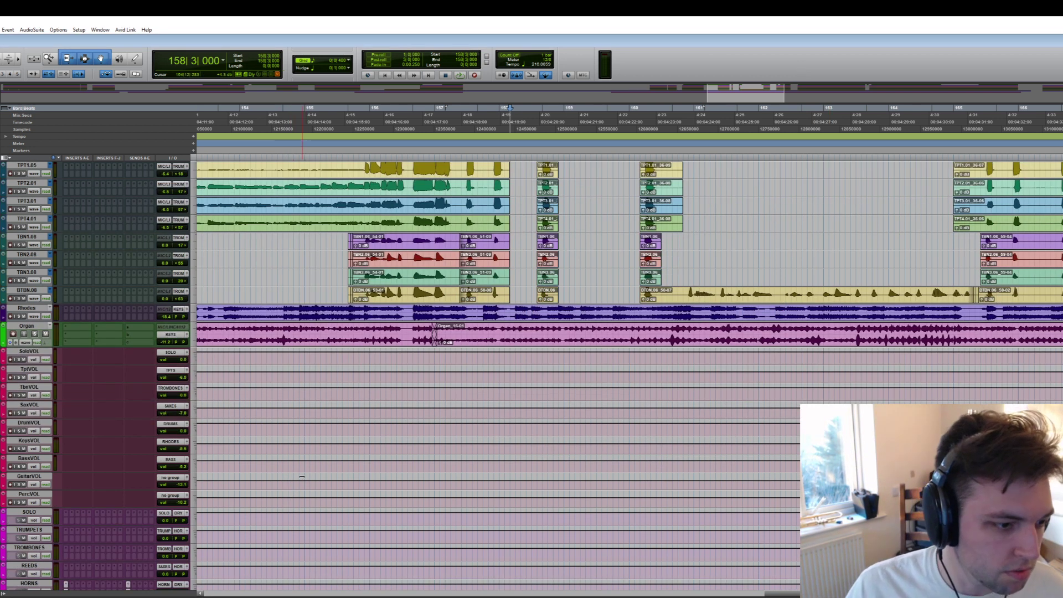
scroll(287, 475, "down", 3)
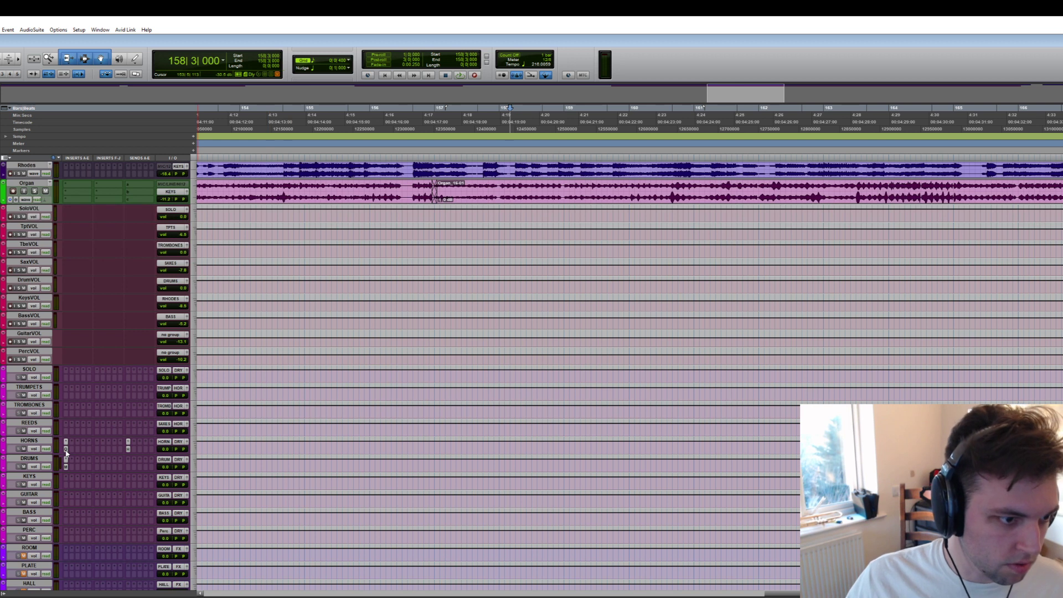
left_click(67, 450)
left_click_drag(586, 111, 591, 200)
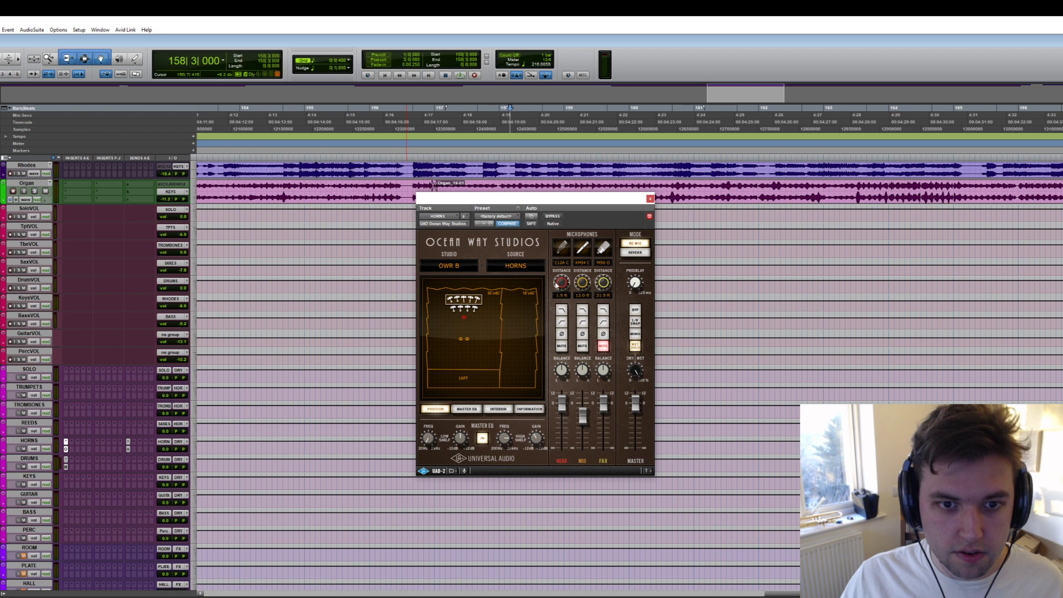
left_click(650, 198)
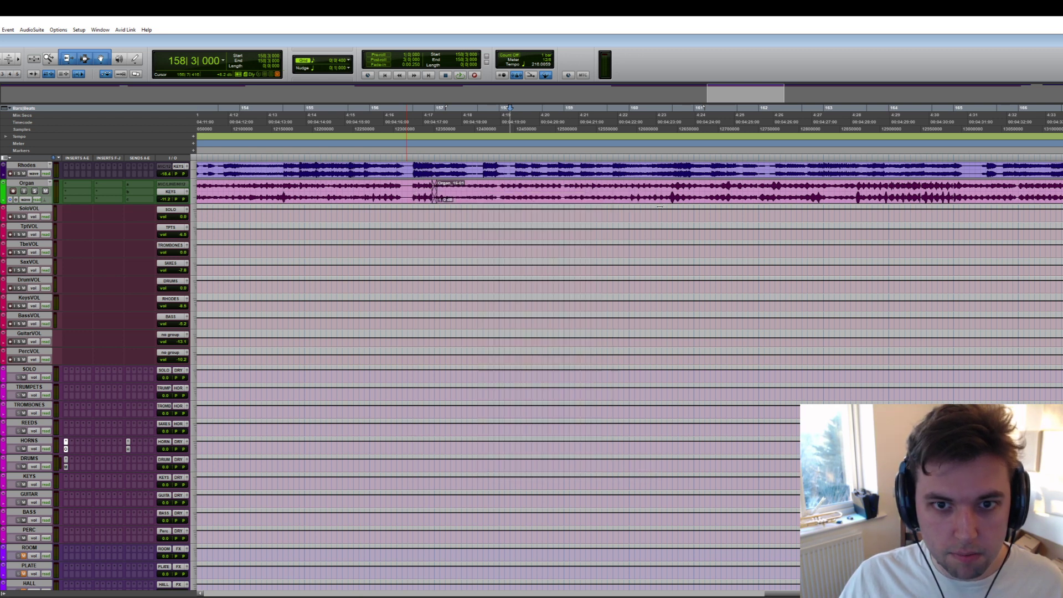
- Play back from bar 190 and mute the Rhodes and Organ tracks
scroll(615, 378, "up", 6)
scroll(614, 378, "up", 1)
scroll(750, 246, "down", 3)
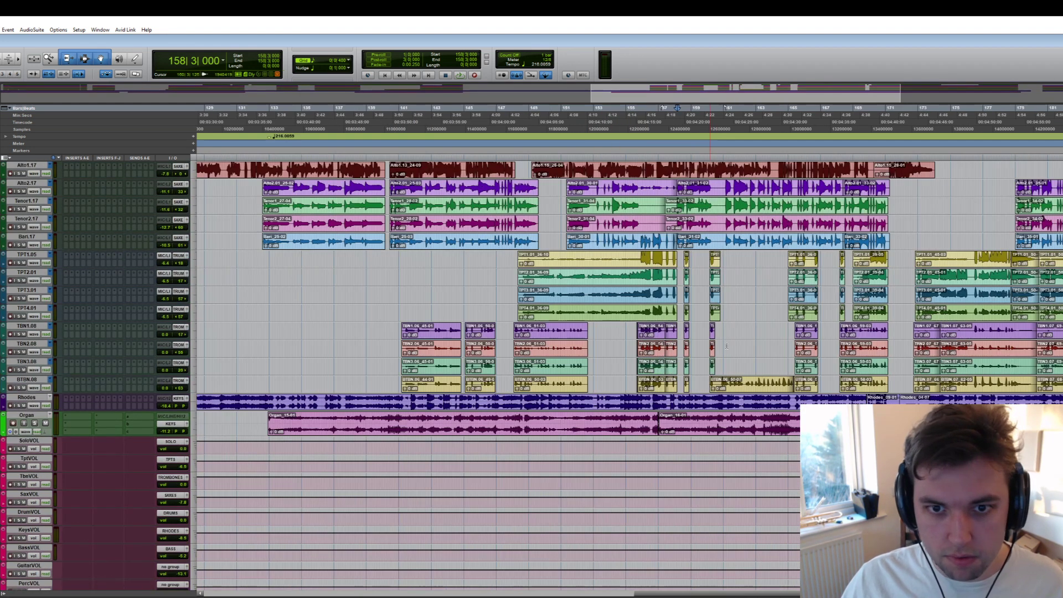
left_click(607, 123)
key("space")
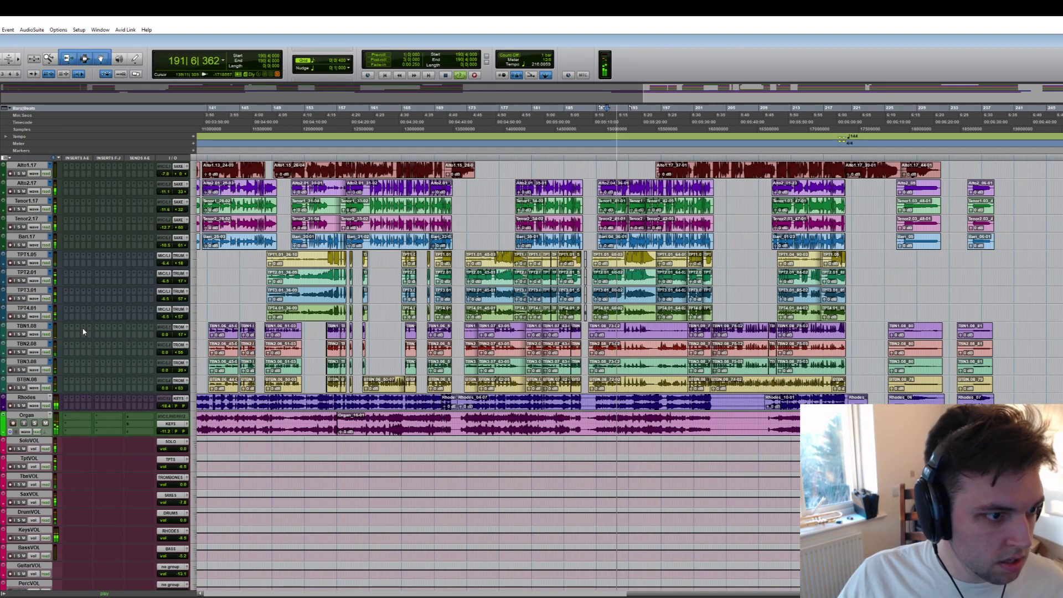
left_click(24, 406)
left_click(45, 424)
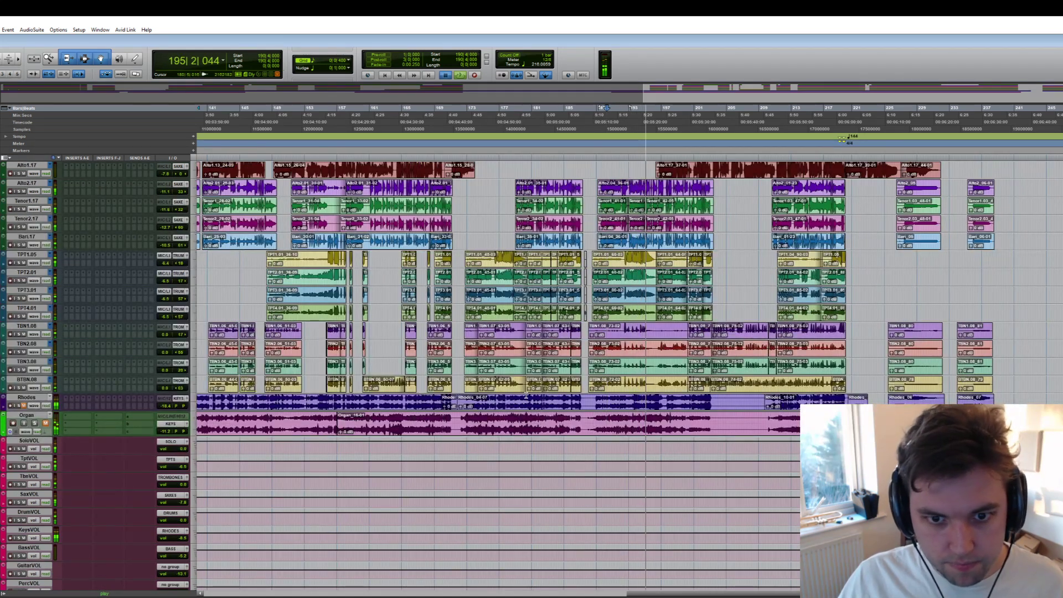
- Check the Ocean Way Studios insert on the HORNS bus, close it and bypass the bus's inserts
scroll(512, 412, "down", 6)
scroll(508, 421, "down", 4)
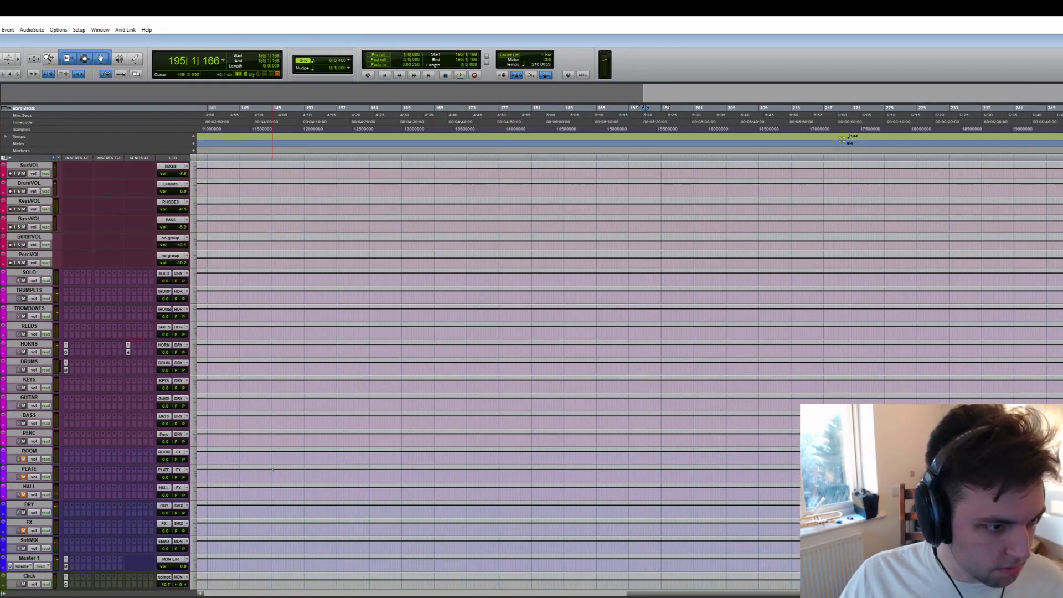
left_click(66, 346)
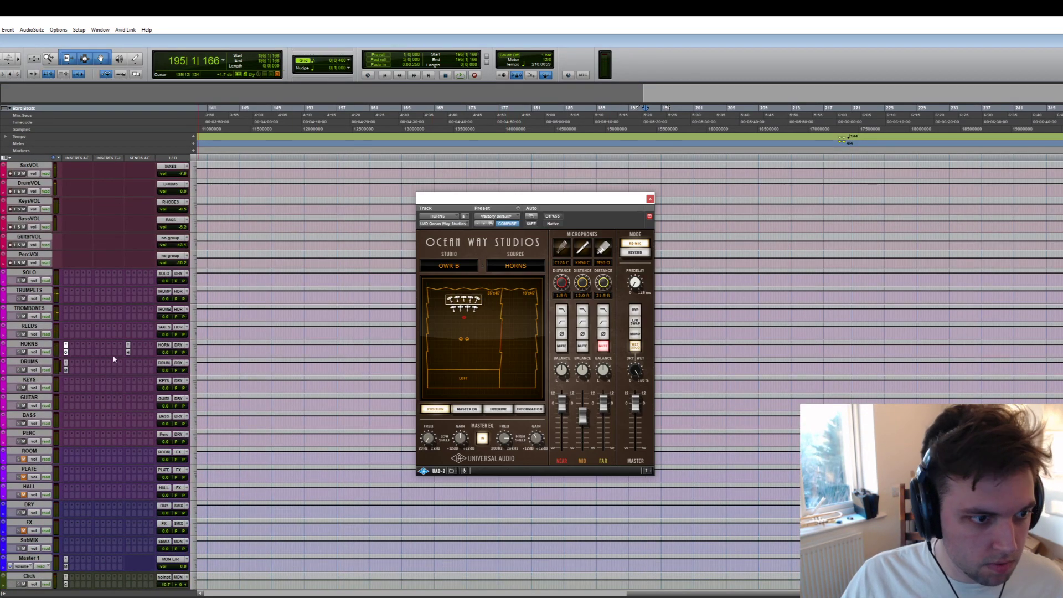
left_click(650, 198)
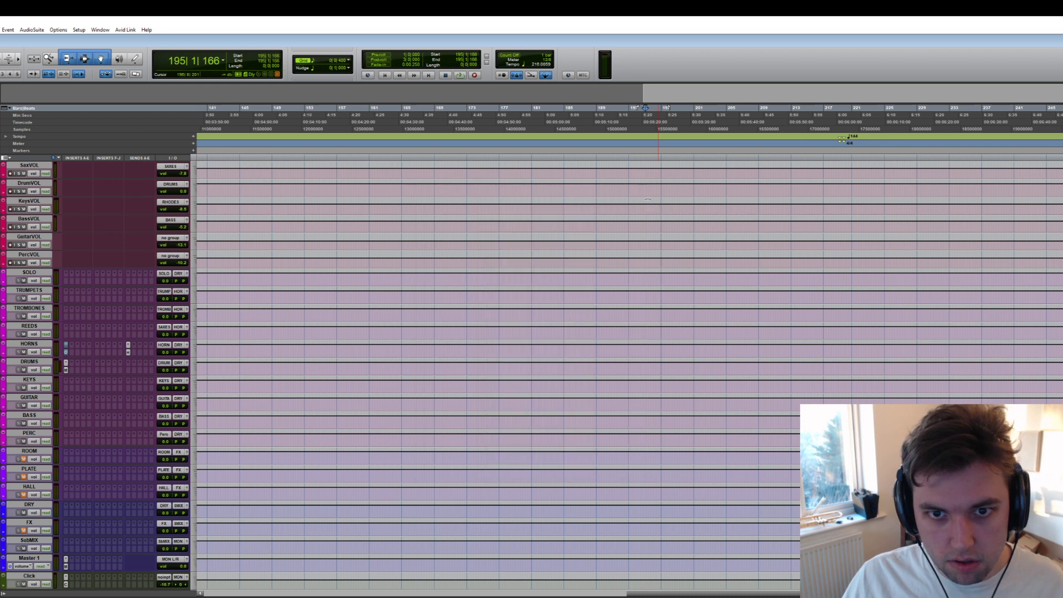
- Play back the horn passage around bars 195 to 201 with the Rhodes and Organ muted
scroll(642, 210, "up", 10)
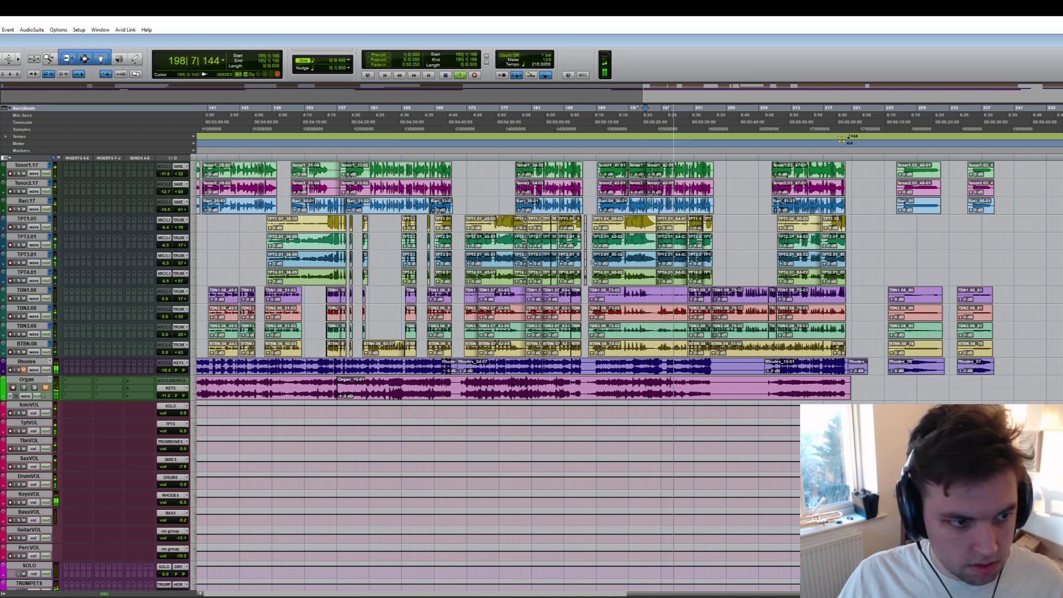
scroll(402, 486, "down", 3)
scroll(402, 486, "down", 1)
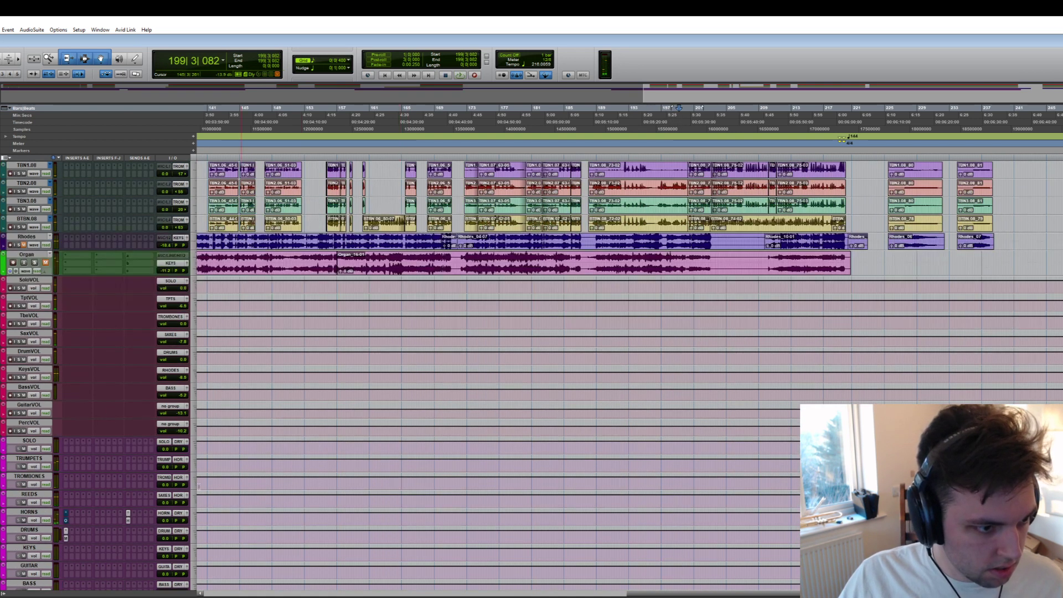
scroll(533, 440, "up", 5)
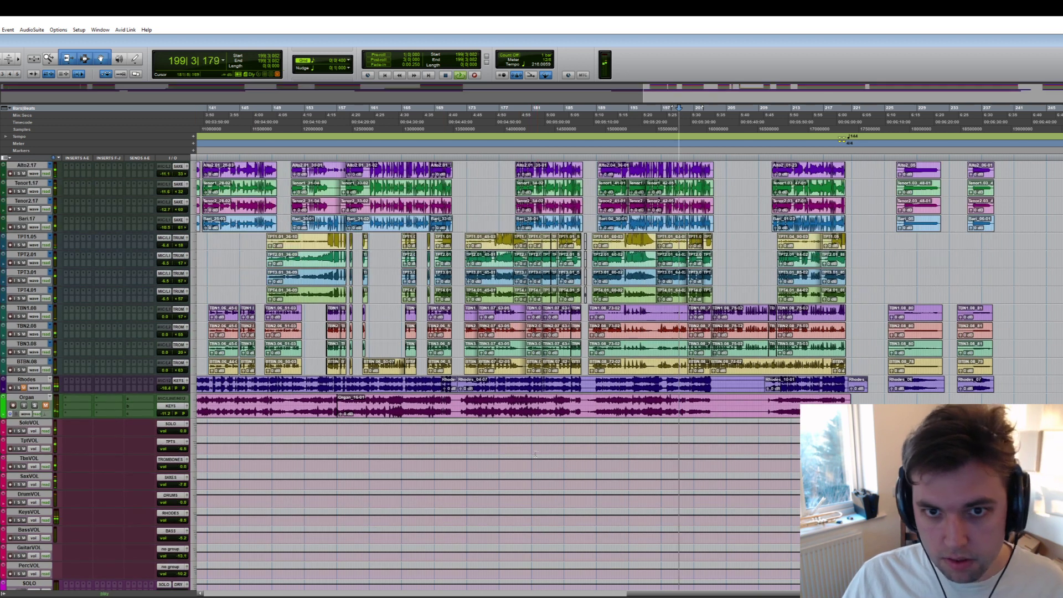
key("space")
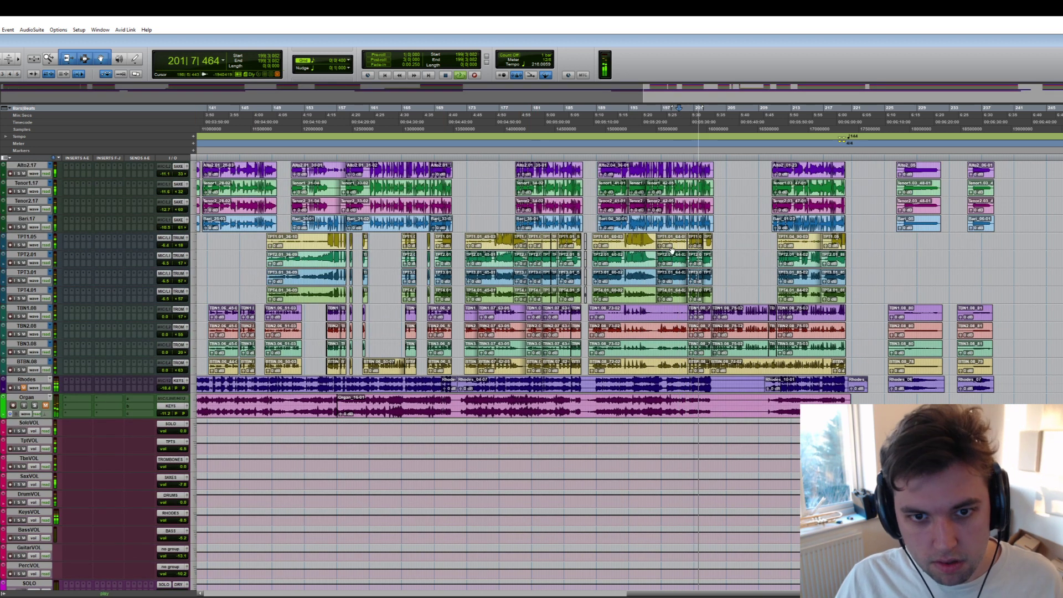
- Trim the start of the TPT1 phrase to 192|4|461 and delete the TPT1 clip that begins at about 196|5
left_click(590, 253)
key("space")
key("t")
key("t")
key("t")
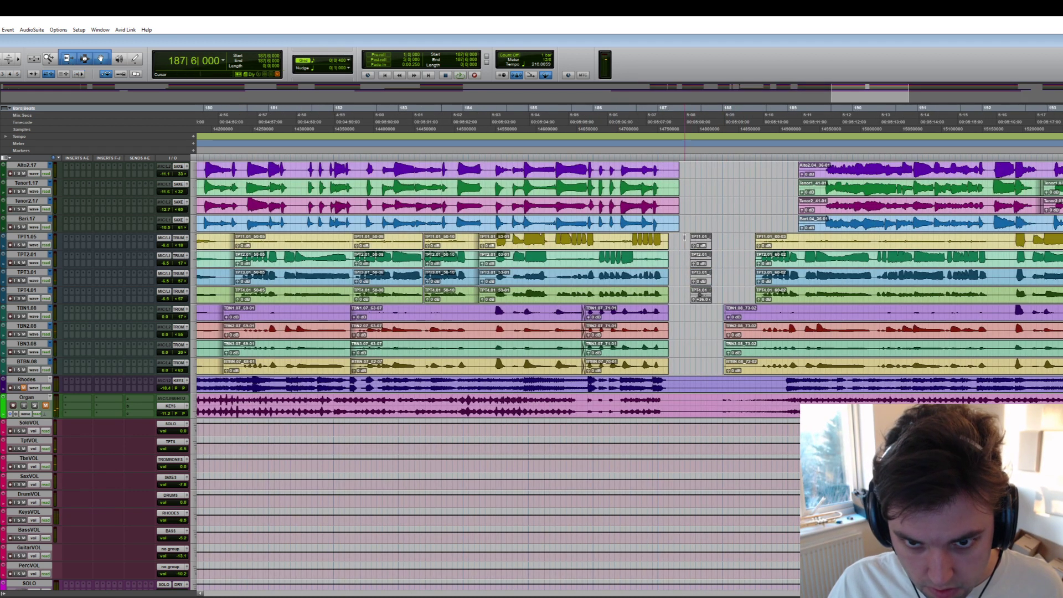
left_click_drag(717, 239, 685, 302)
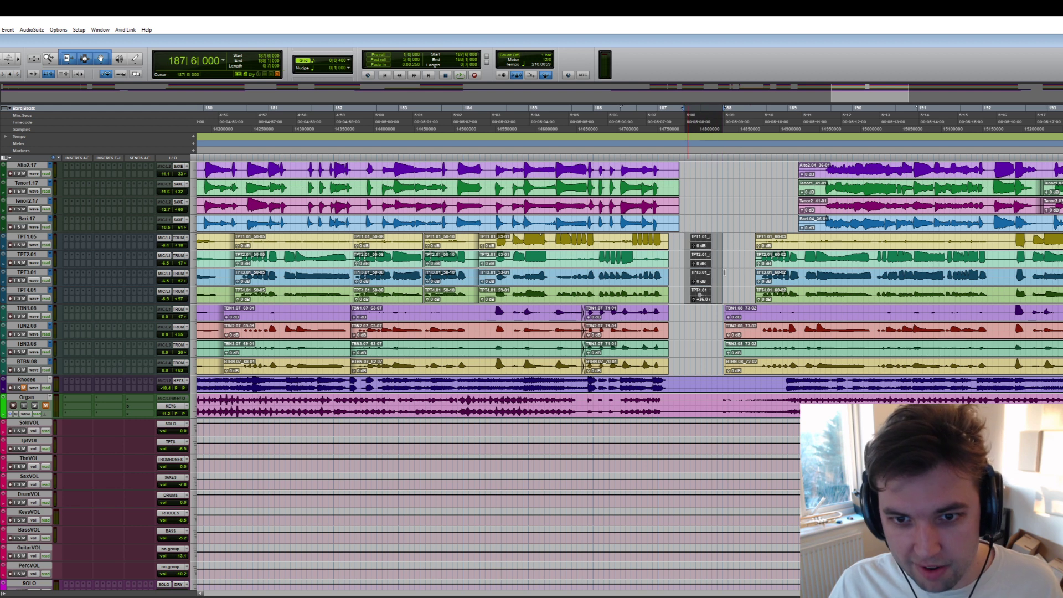
scroll(740, 271, "right", 5)
left_click(706, 244)
key("a")
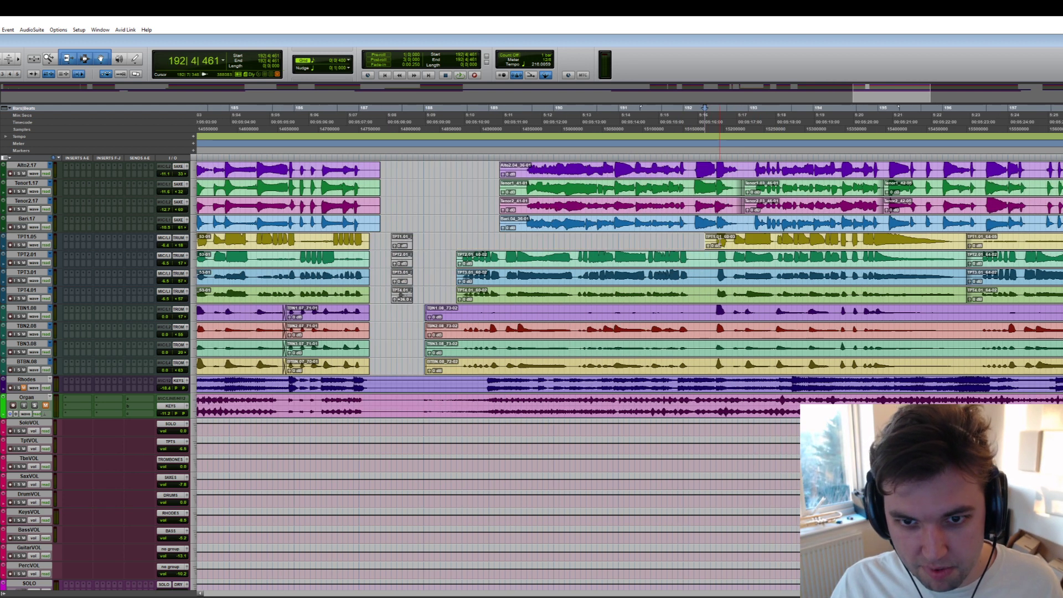
left_click(1016, 244)
key("Delete")
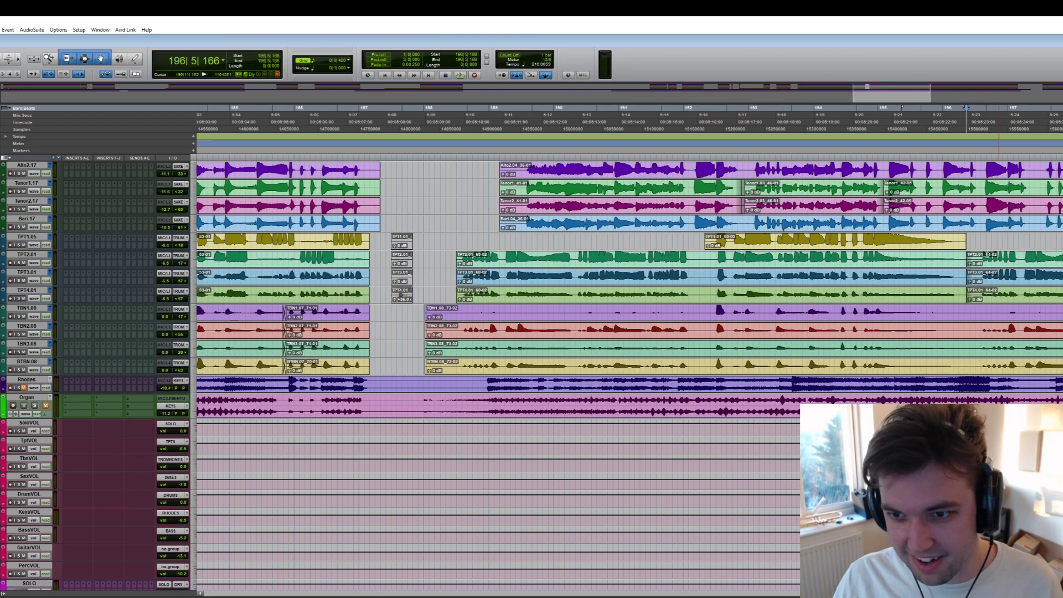
- Listen to the horn tracks from 196|5 and again around bar 185 to check which passages contain unwanted audio
scroll(1003, 325, "right", 3)
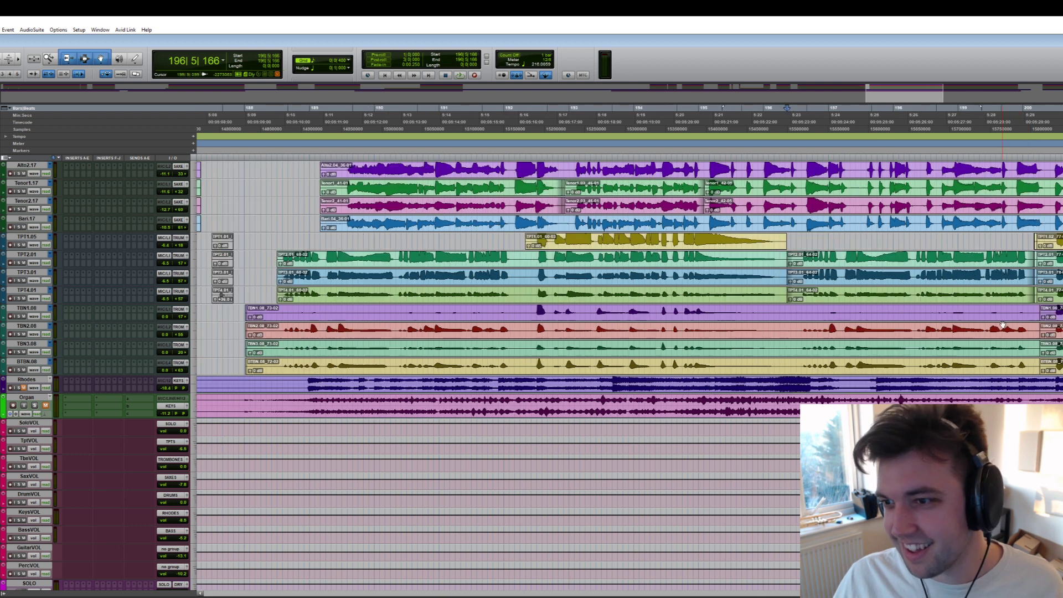
left_click(785, 312)
key("space")
key("space")
left_click(784, 312)
scroll(784, 312, "left", 7)
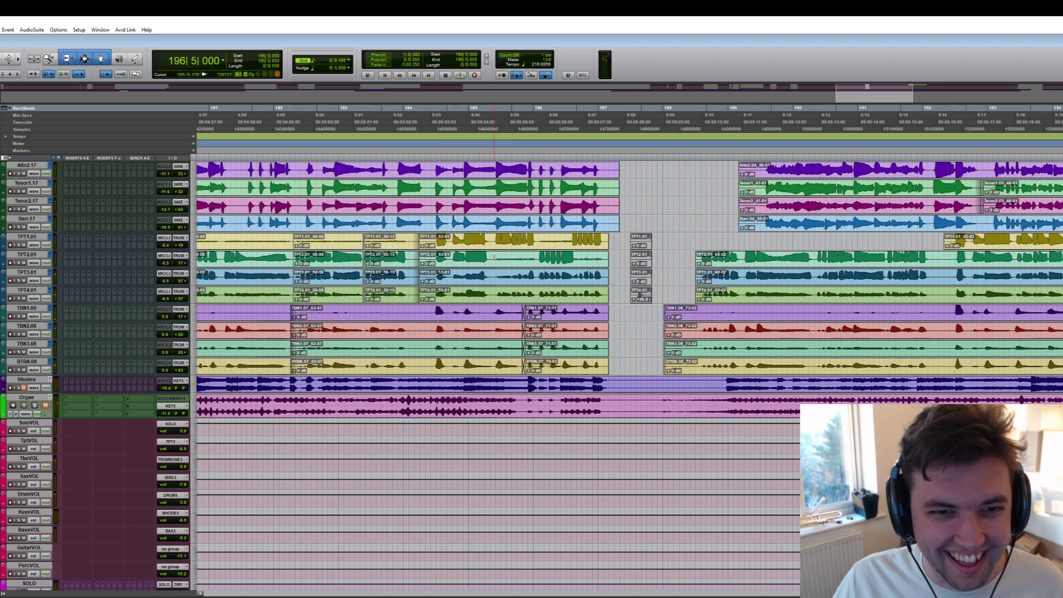
key("space")
key("n")
key("space")
- Delete the TPT2 audio from about 185|5 to bar 186, and trim TPT1's start and TPT2's end in bar 186
left_click_drag(493, 258, 537, 265)
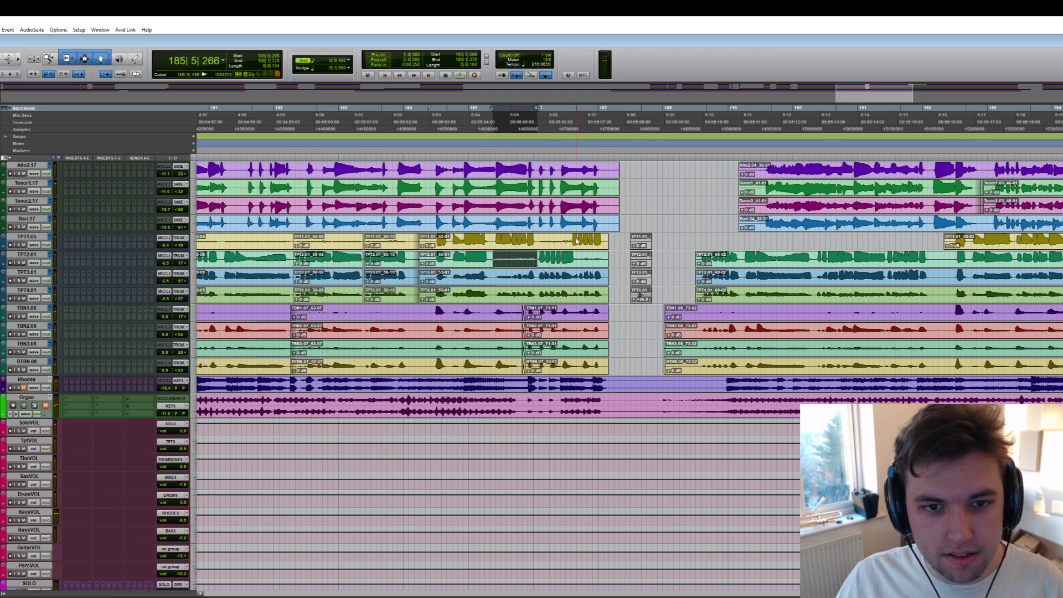
key("Delete")
key("a")
left_click(580, 258)
key("s")
- Delete the TPT2, TPT3 and TPT4 audio between phrases in bar 184, starting at 184|2|130
scroll(539, 267, "left", 3)
left_click_drag(556, 257, 530, 301)
key("Delete")
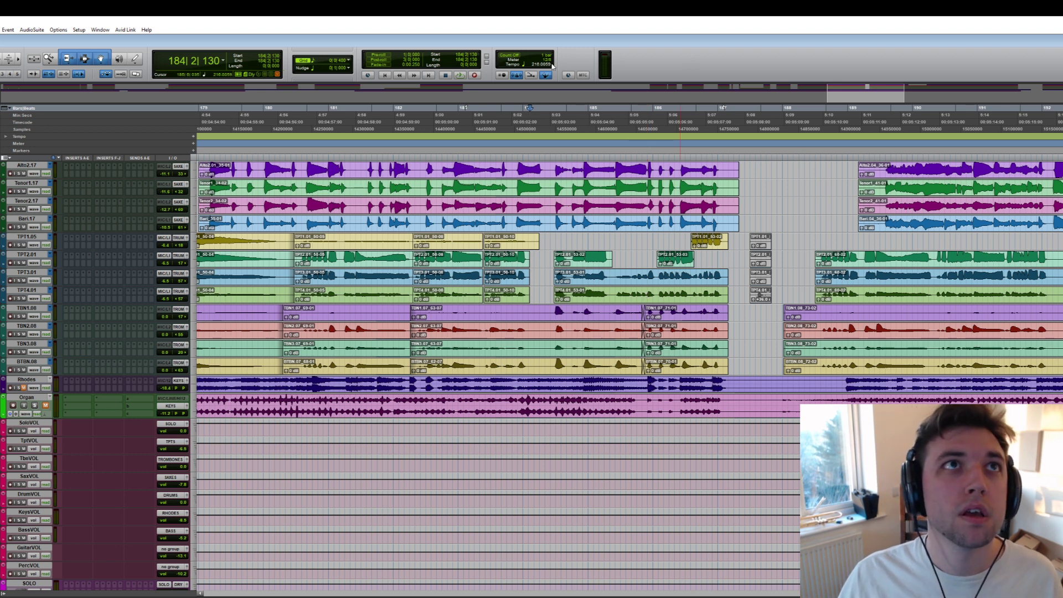
- Delete the tail of the TPT1 clip from 184|3|000 to its end
scroll(610, 252, "left", 5)
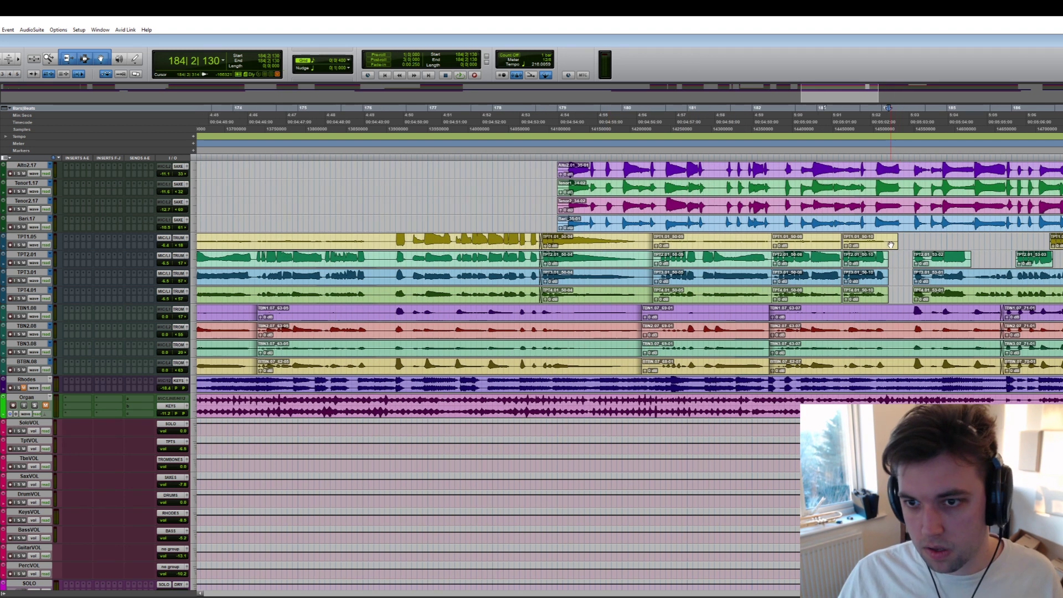
left_click_drag(893, 240, 903, 246)
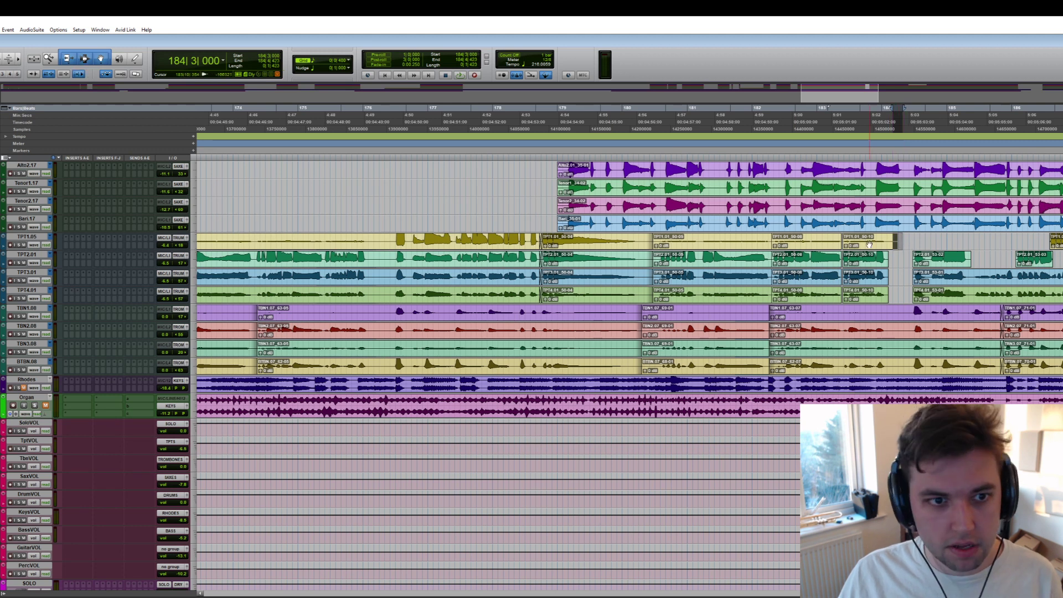
- Trim the phrase starts of TPT1 to 170|1|331, TPT2 to the middle of bar 169 and TPT3 to 169|2|000
scroll(559, 233, "left", 6)
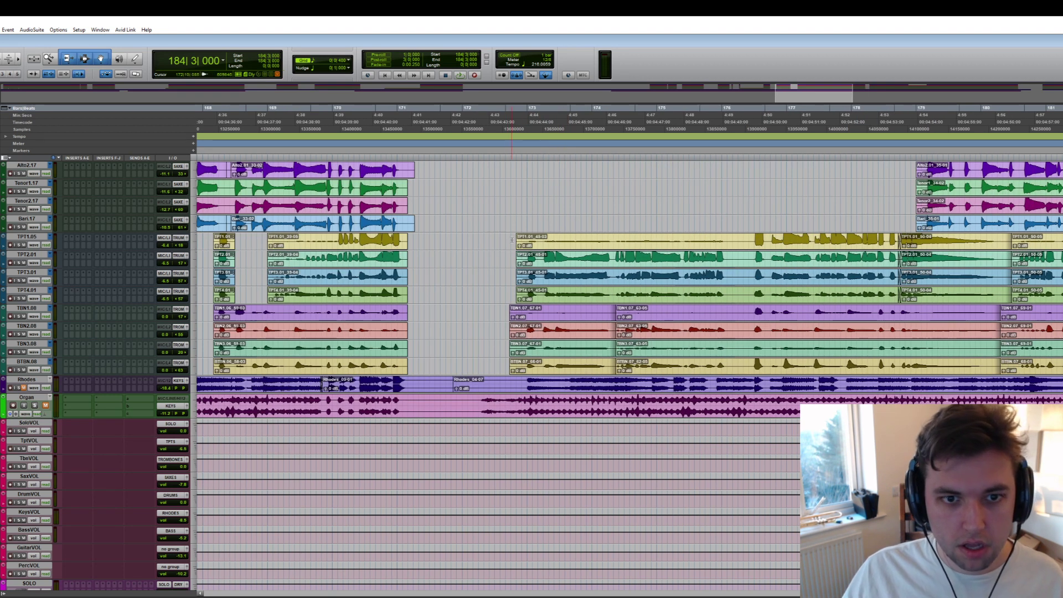
key("space")
left_click(339, 241)
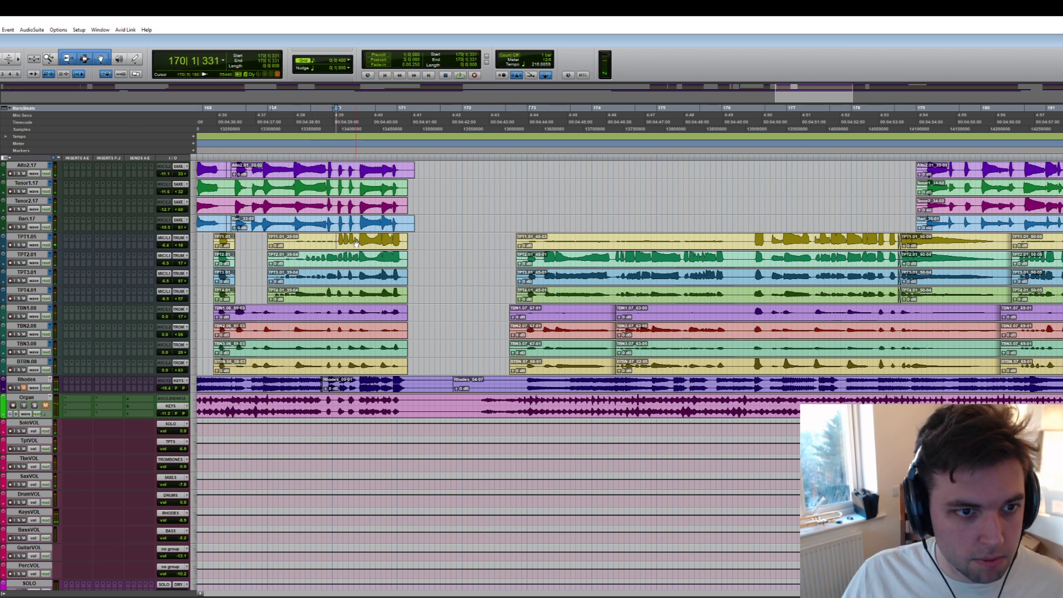
key("a")
left_click(276, 258)
key("space")
key("space")
left_click(305, 257)
key("a")
left_click(271, 276)
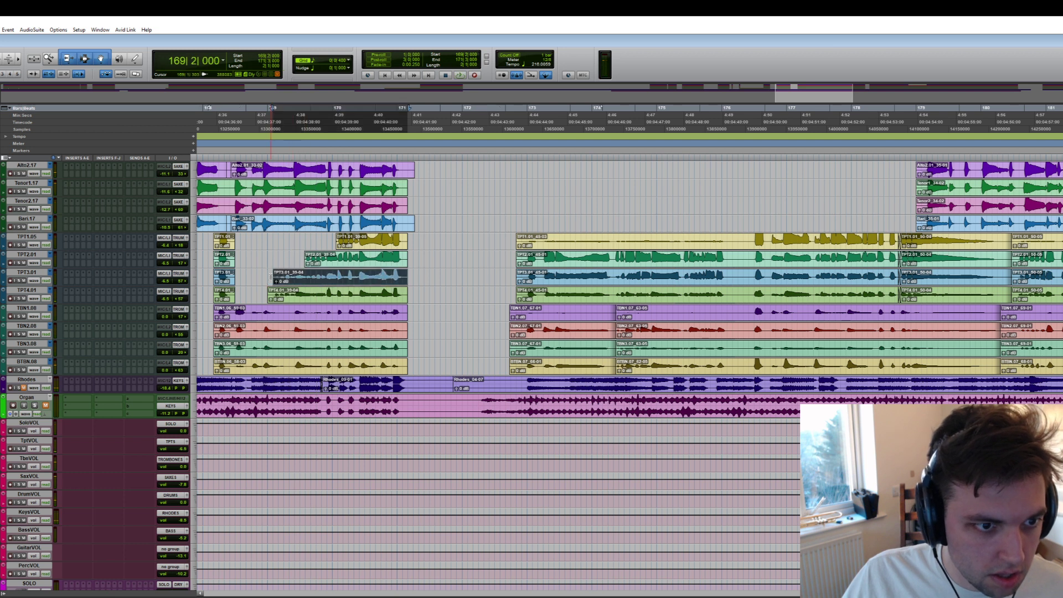
left_click(271, 277)
key("space")
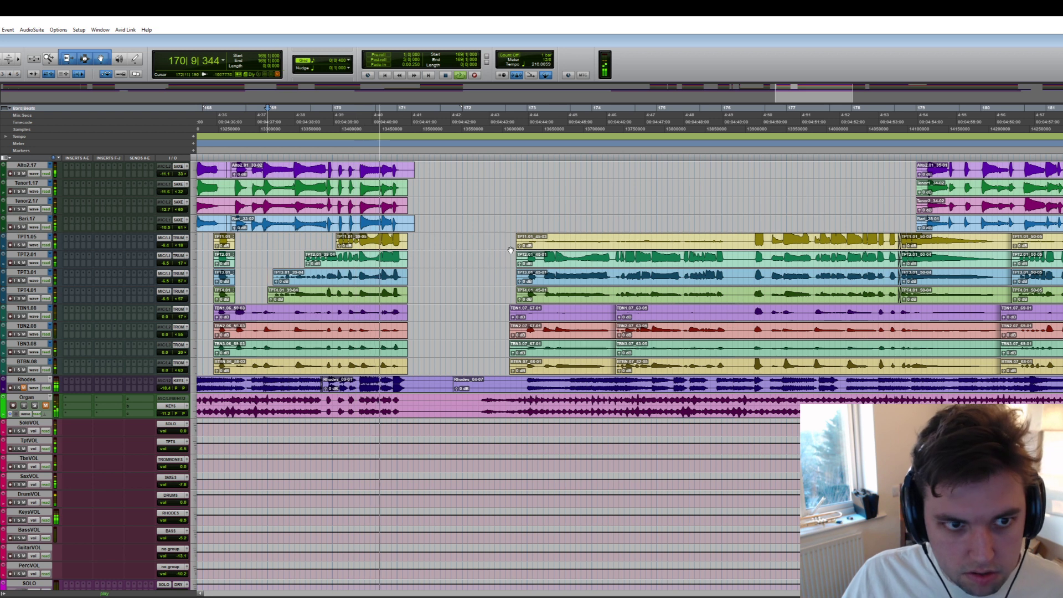
- Solo TBN1 and delete its unwanted audio from about 172|9 to 176|5
scroll(309, 248, "up", 1)
scroll(522, 264, "right", 2)
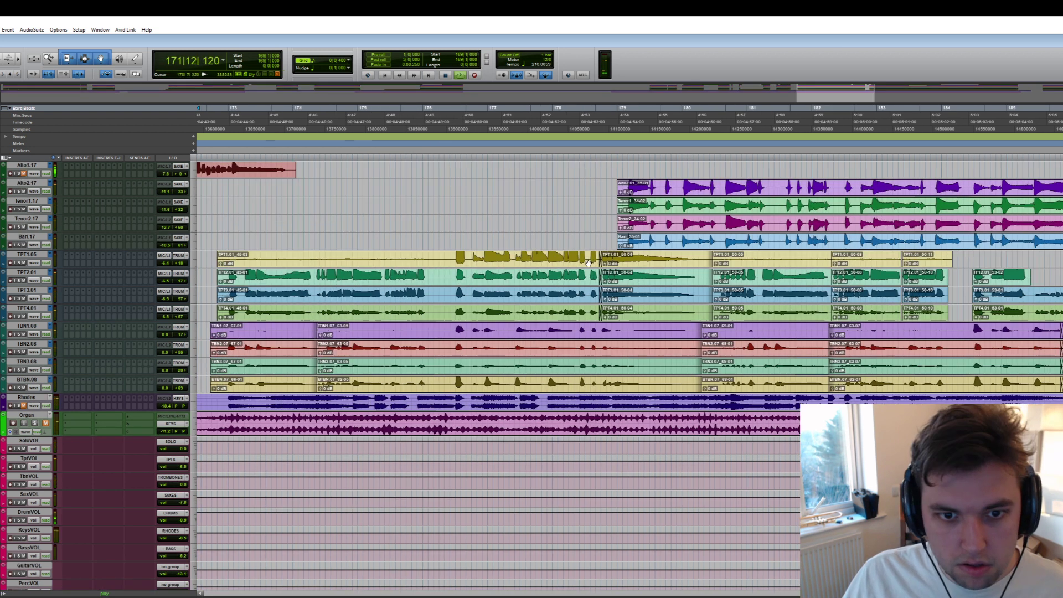
left_click_drag(291, 171, 343, 171)
scroll(542, 230, "right", 2)
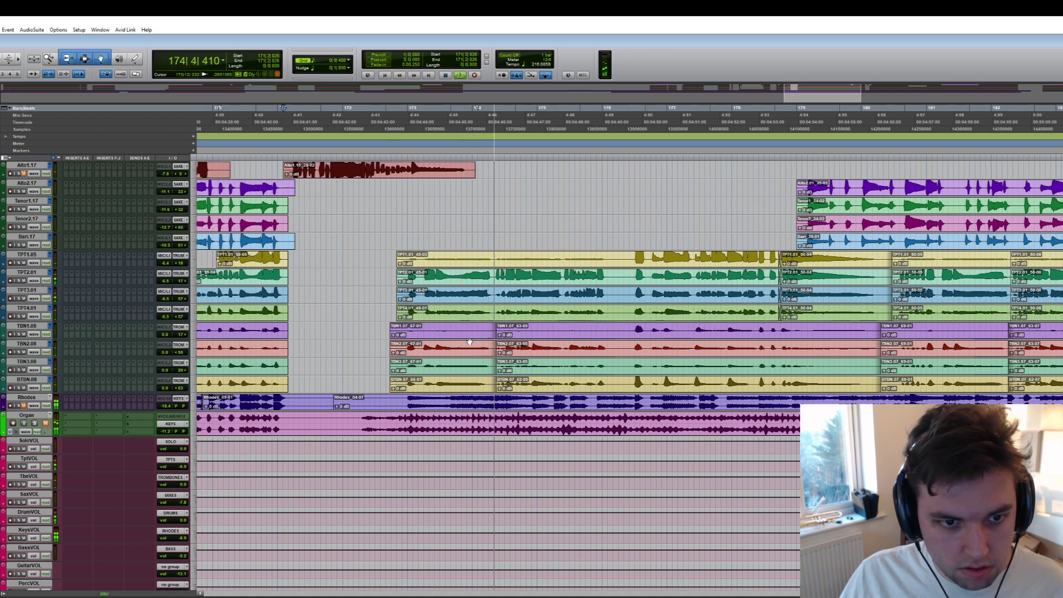
left_click(491, 331)
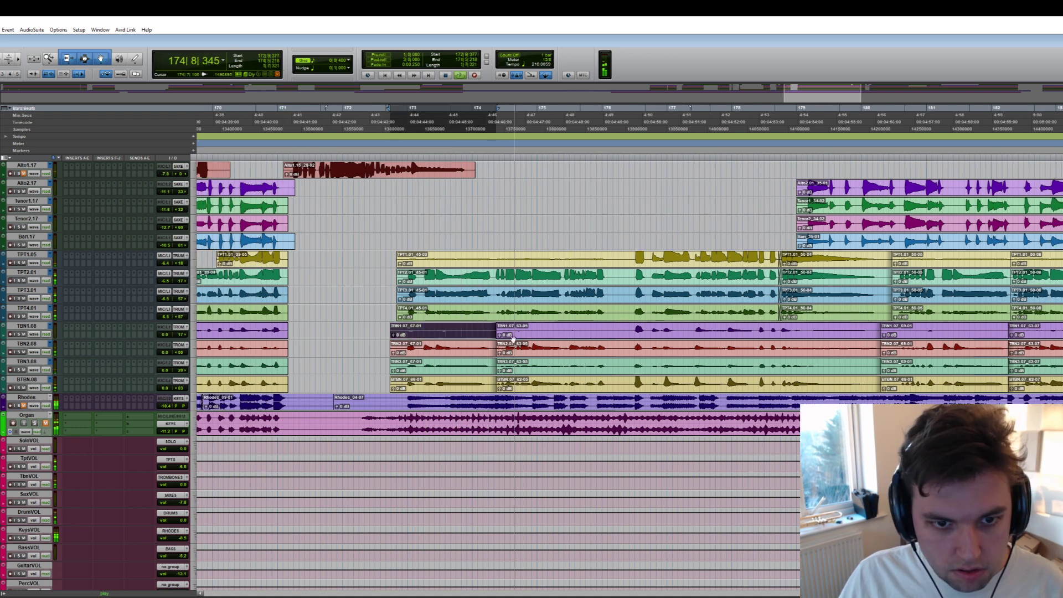
left_click(19, 334)
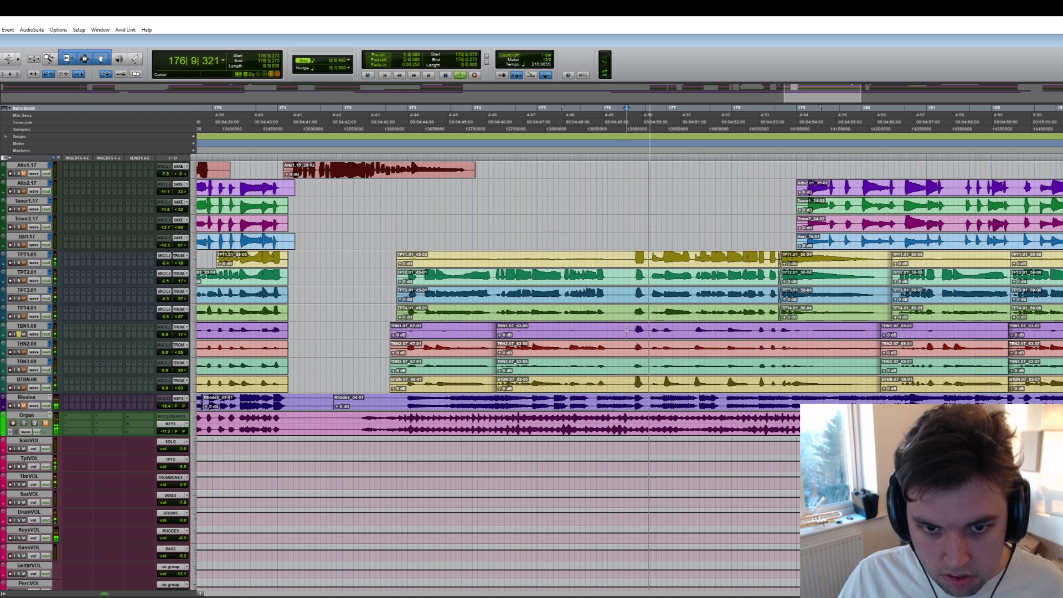
left_click_drag(498, 332, 628, 332)
left_click(477, 335)
key("Delete")
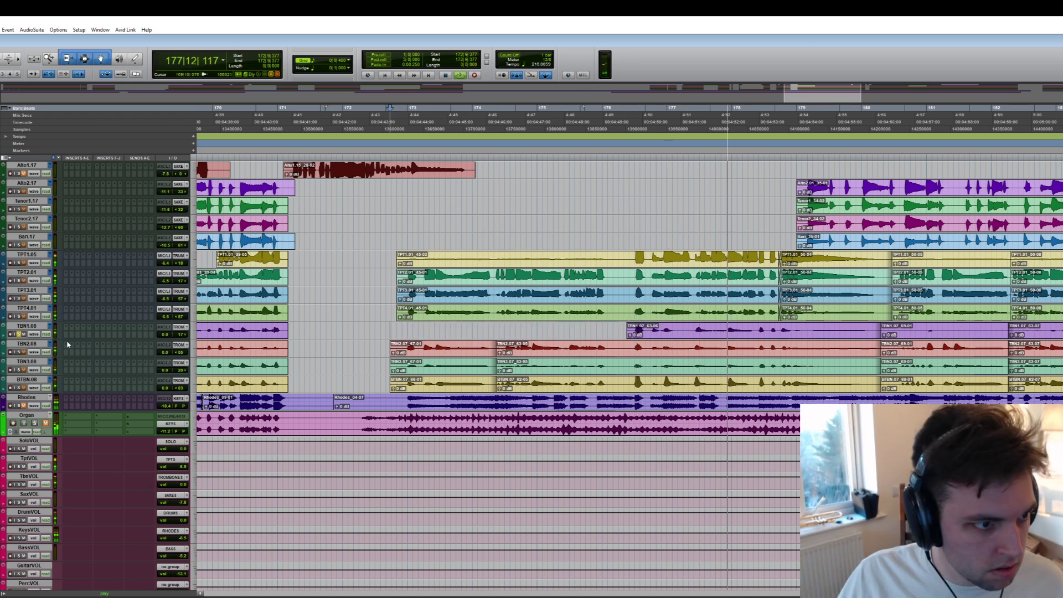
- Delete the TBN1 audio between phrases from about 180|4 to 184|6
scroll(700, 338, "right", 3)
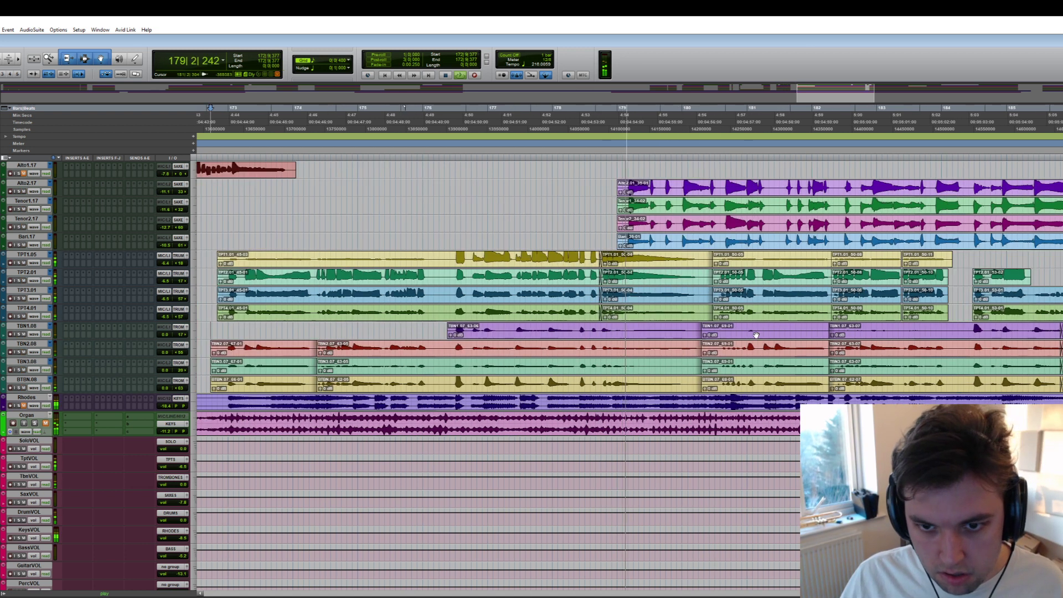
scroll(700, 338, "right", 2)
left_click(700, 338)
key("Delete")
left_click(851, 328)
scroll(851, 327, "right", 3)
scroll(1007, 331, "right", 3)
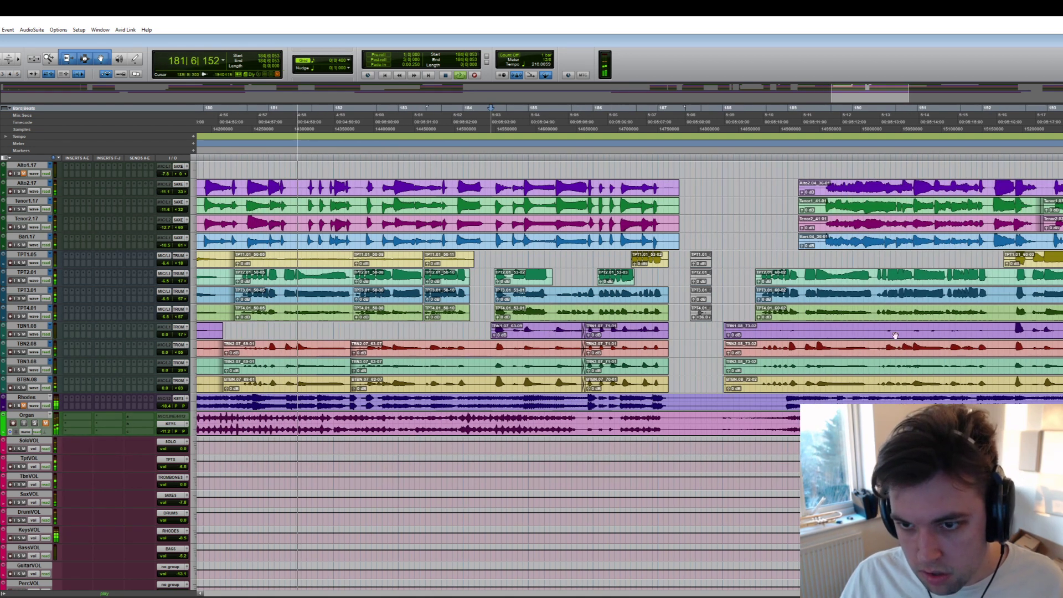
- Trim the start of TBN1's bar 188 clip to about 192|5 and clear the leftover sliver in bar 188
left_click(1007, 330)
key("a")
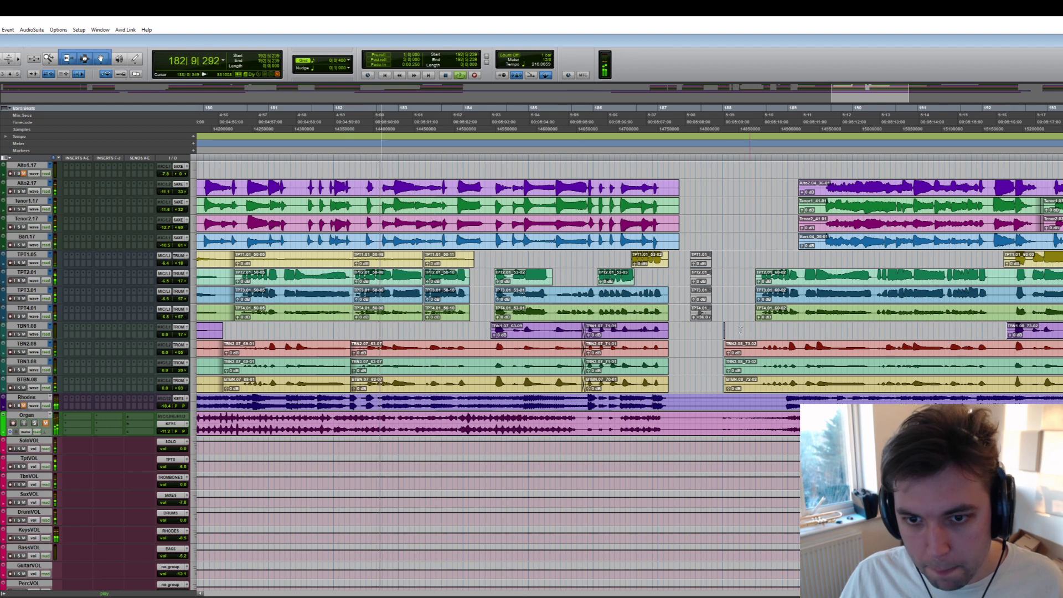
left_click_drag(751, 332, 702, 334)
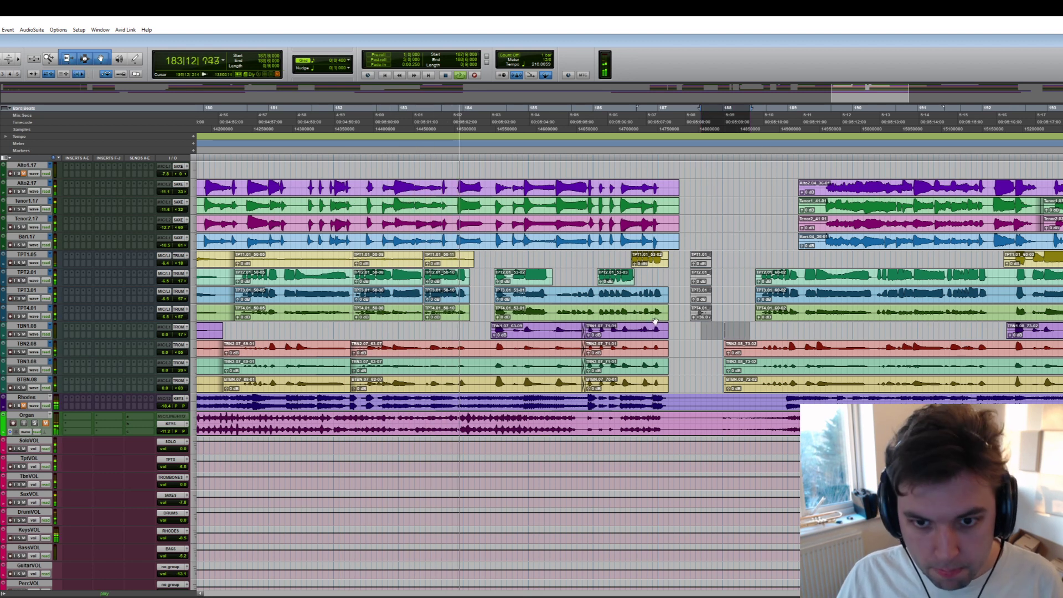
left_click(754, 322)
- Split the Alto2, Tenor1, Tenor2 and Bari passage from 181|6|329 to bar 182 and move it earlier to 181|6|071
left_click(304, 116)
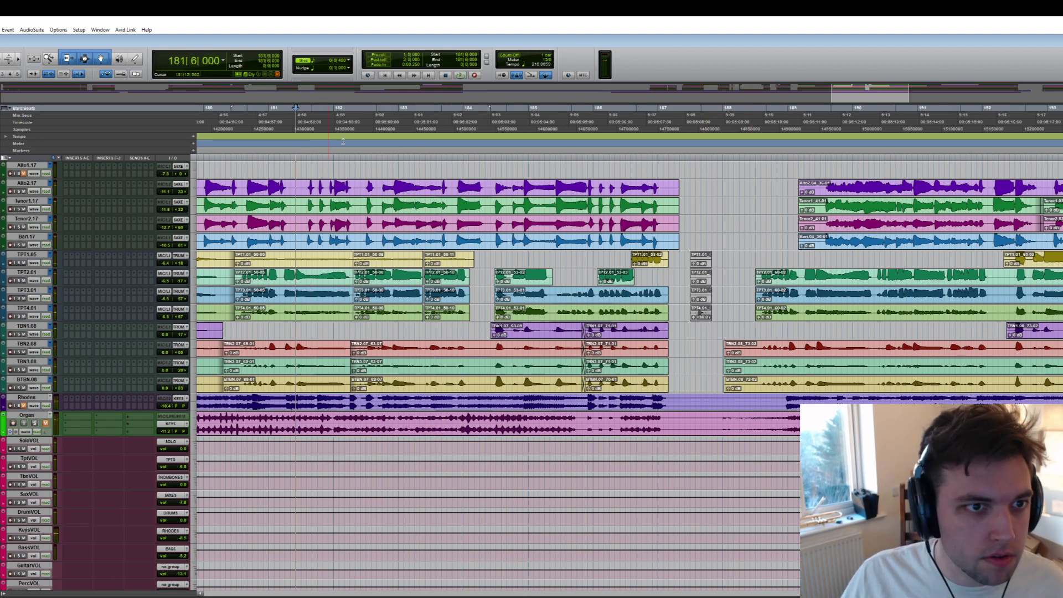
key("space")
key("ctrl+]")
key("ctrl+]")
key("ctrl+]")
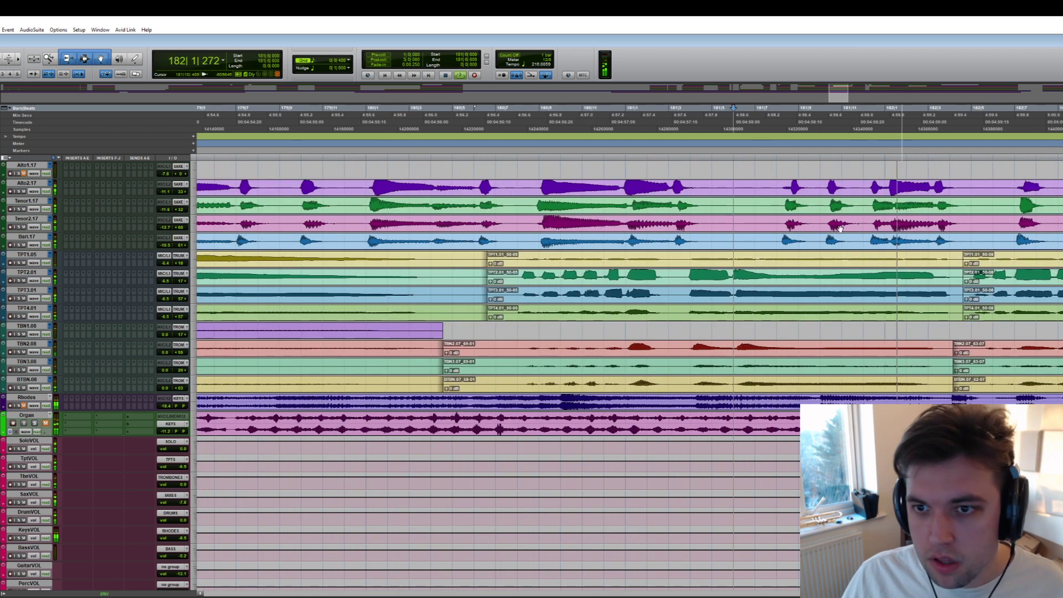
key("space")
left_click_drag(929, 185, 688, 239)
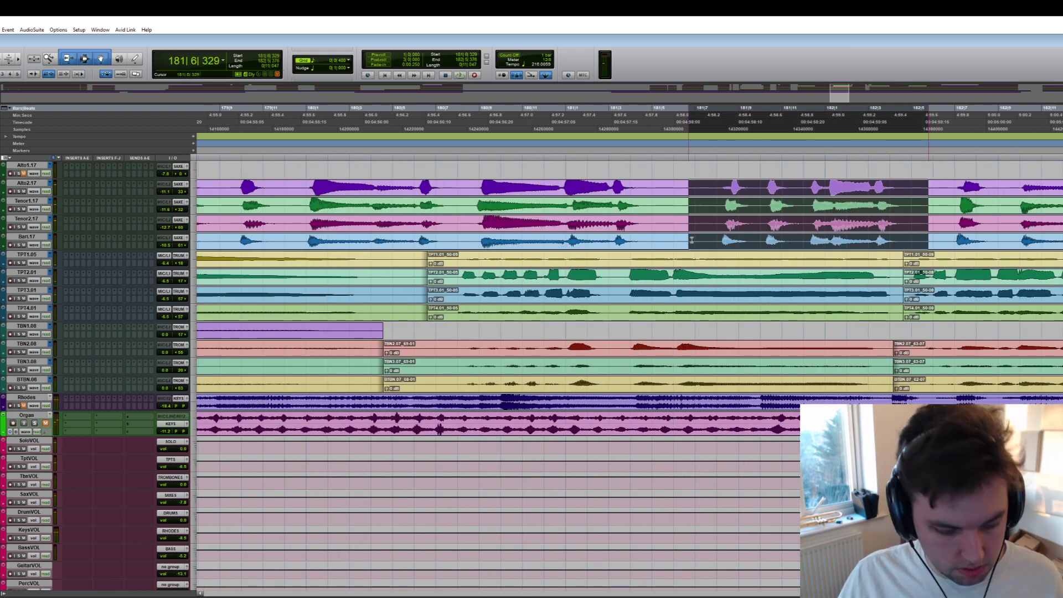
key("b")
left_click_drag(759, 195, 746, 194)
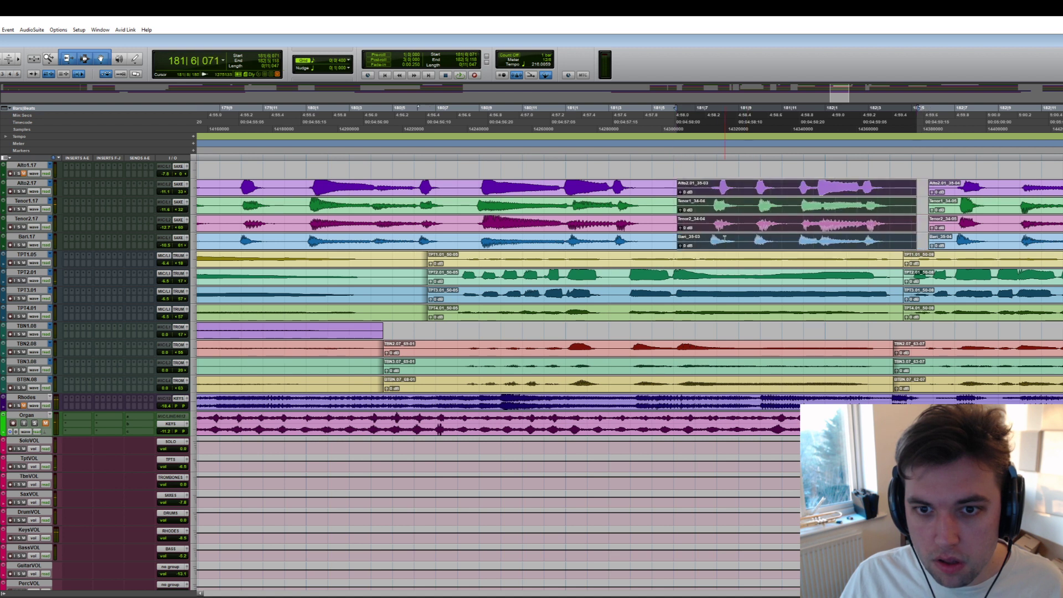
- Move the Bari segment slightly later and the Tenor2 segment to 181|6|098
left_click(711, 247)
left_click_drag(711, 246, 732, 231)
left_click(732, 213)
left_click(732, 230)
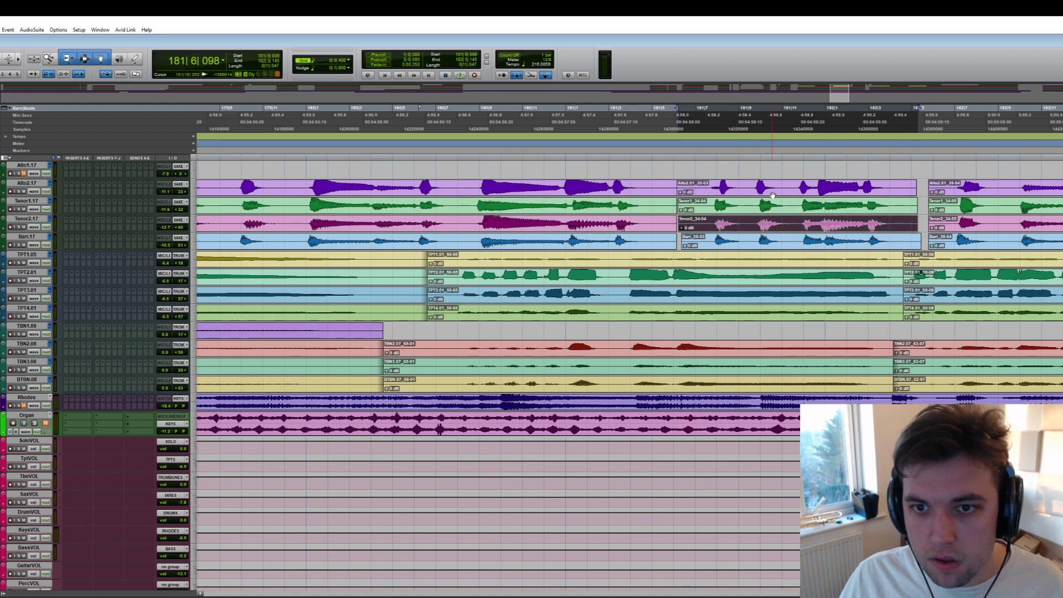
- Split the Alto2 segment into separate notes, shift them into time, and trim the first note's start to 181|7|448
left_click(787, 183)
left_click_drag(740, 193, 764, 196)
left_click(744, 184)
key("b")
left_click(714, 184)
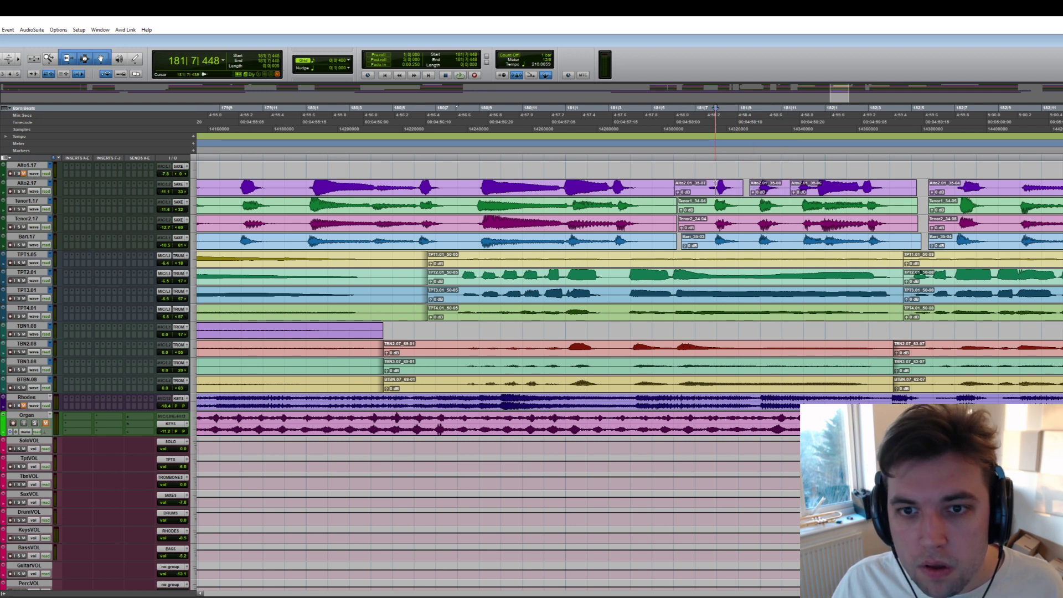
key("a")
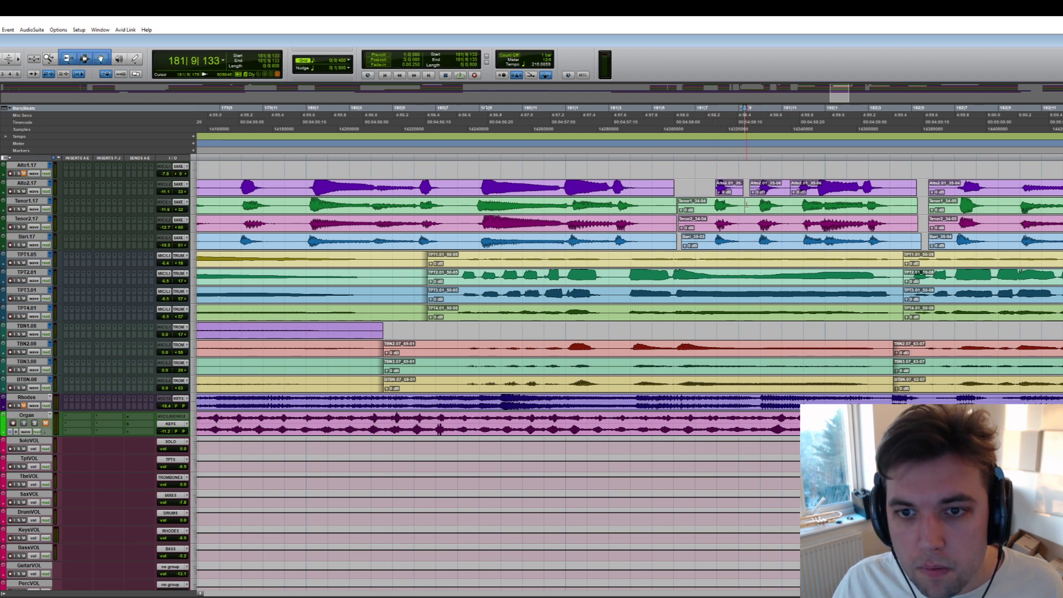
- Separate Tenor1's first note in the passage at 181|9|133 and play the passage back
left_click_drag(746, 204, 676, 204)
key("b")
left_click(701, 124)
key("space")
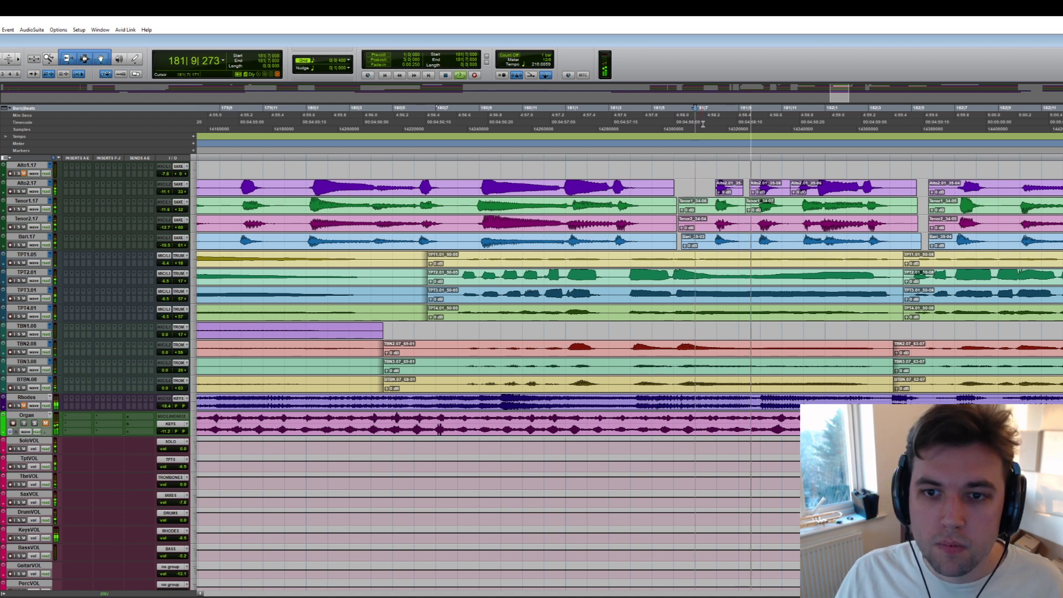
- Move Alto2's last segment in the passage slightly later and play the result from about 181|6
left_click(587, 196)
left_click_drag(587, 197, 590, 197)
left_click(461, 131)
key("space")
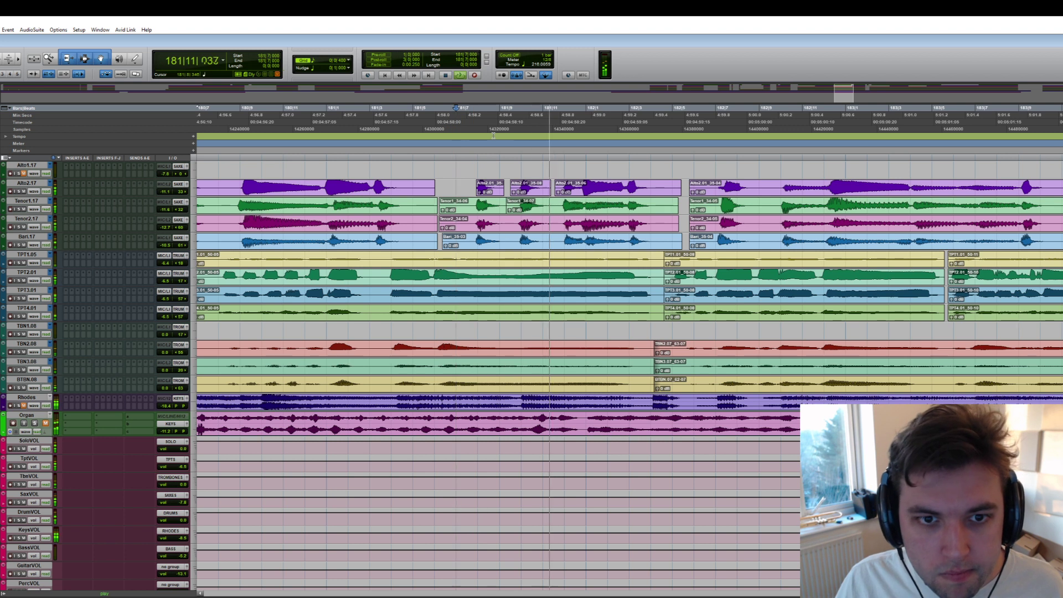
- Listen to the retimed sax passage with a lead-in from bar 180, and again from 179|2|000
key("space")
left_click(257, 123)
key("space")
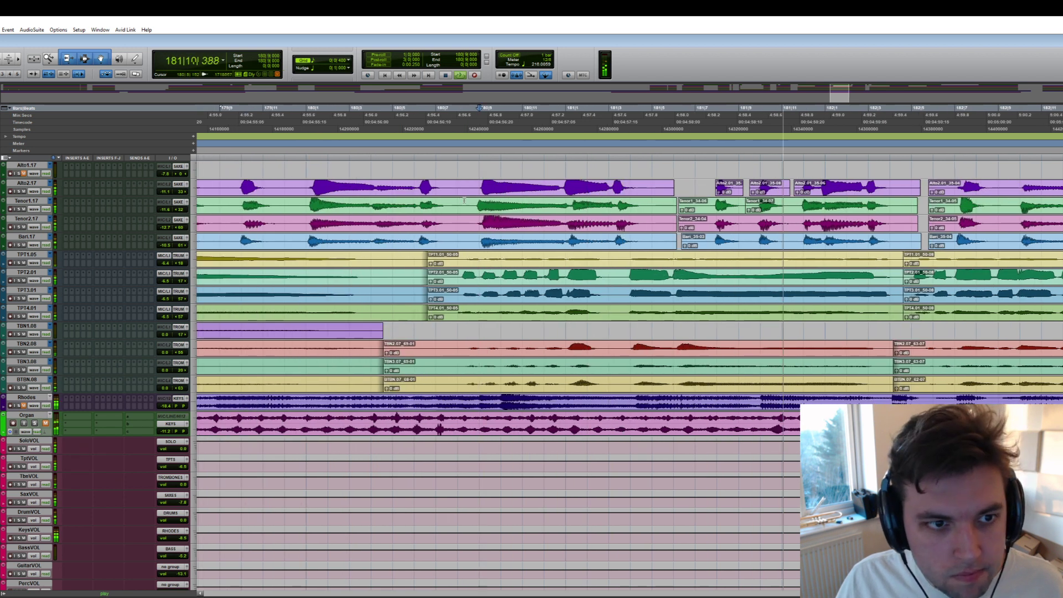
key("space")
key("r")
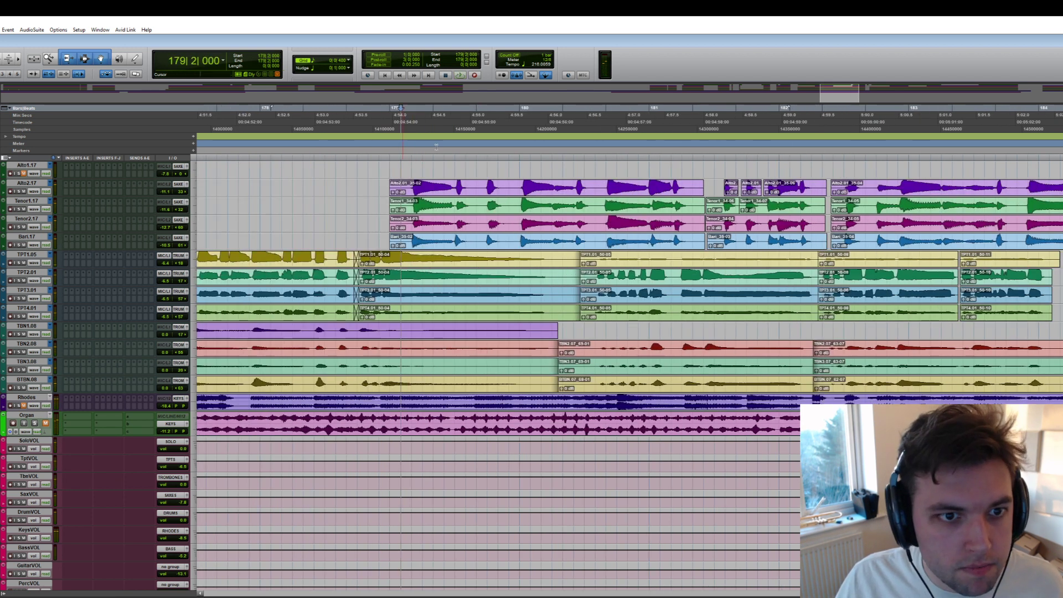
key("space")
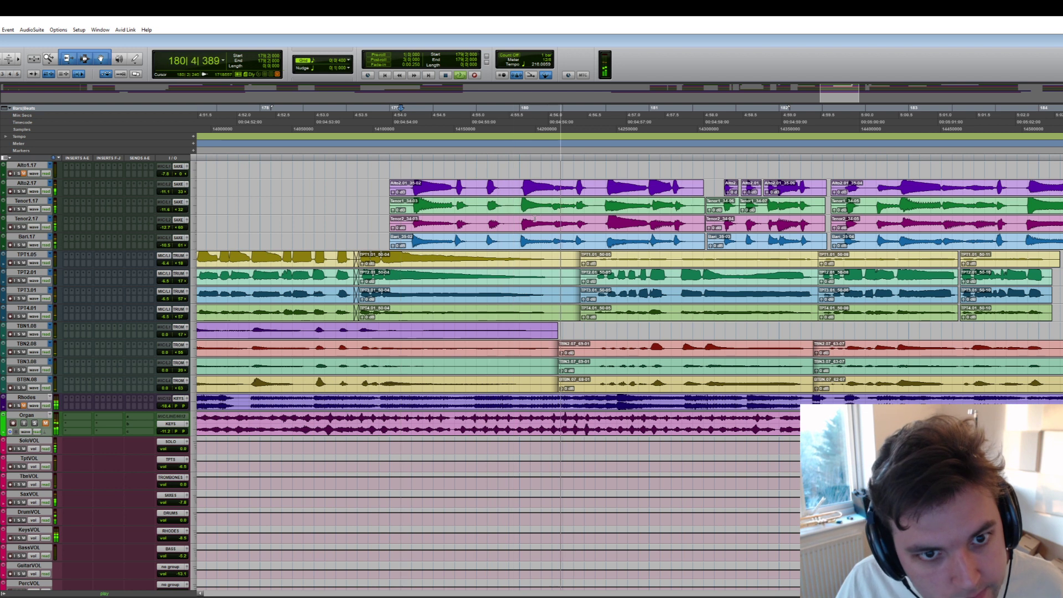
left_click_drag(165, 251, 166, 248)
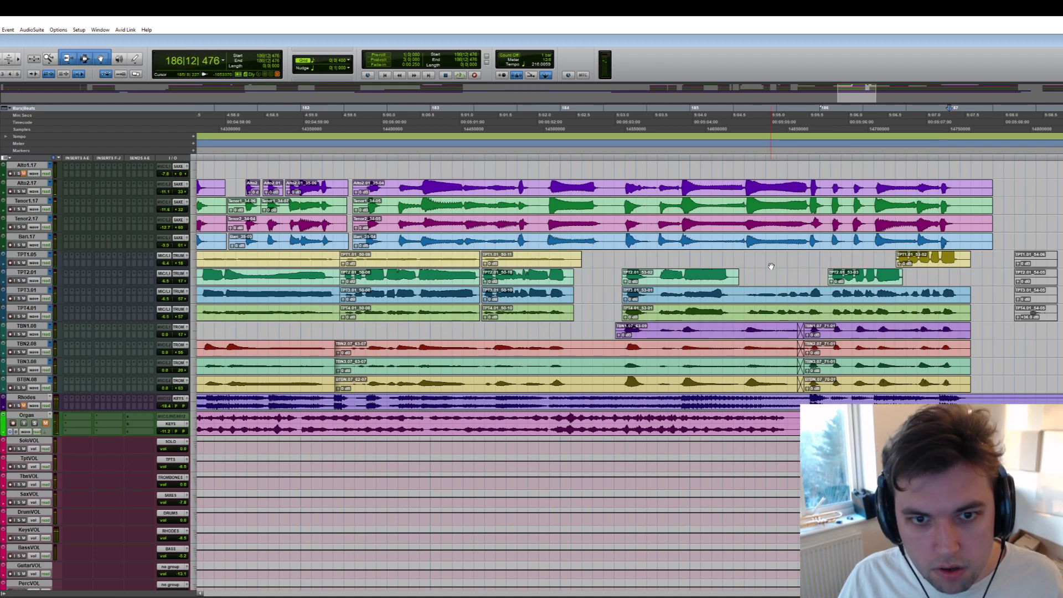
- Extend the start of TPT1's bar 186 clip back to about 185|5 and listen to the restored audio
left_click(909, 262)
left_click_drag(901, 261, 736, 261)
left_click(744, 258)
key("space")
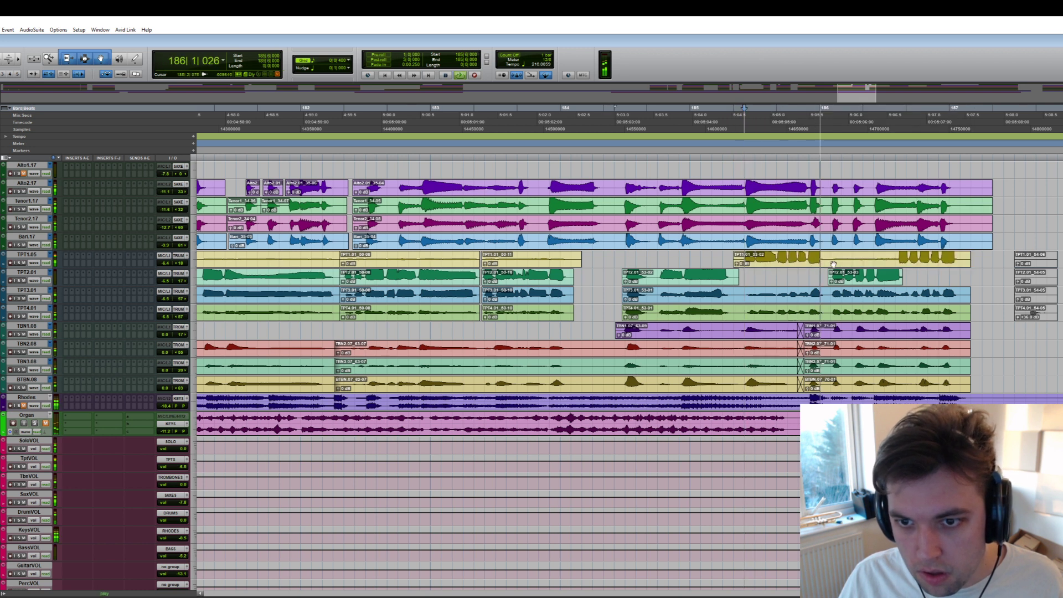
- Delete the TPT1 audio between phrases from 186|1|370 and trim the restored phrase's start to 185|5|210
left_click_drag(827, 260, 896, 260)
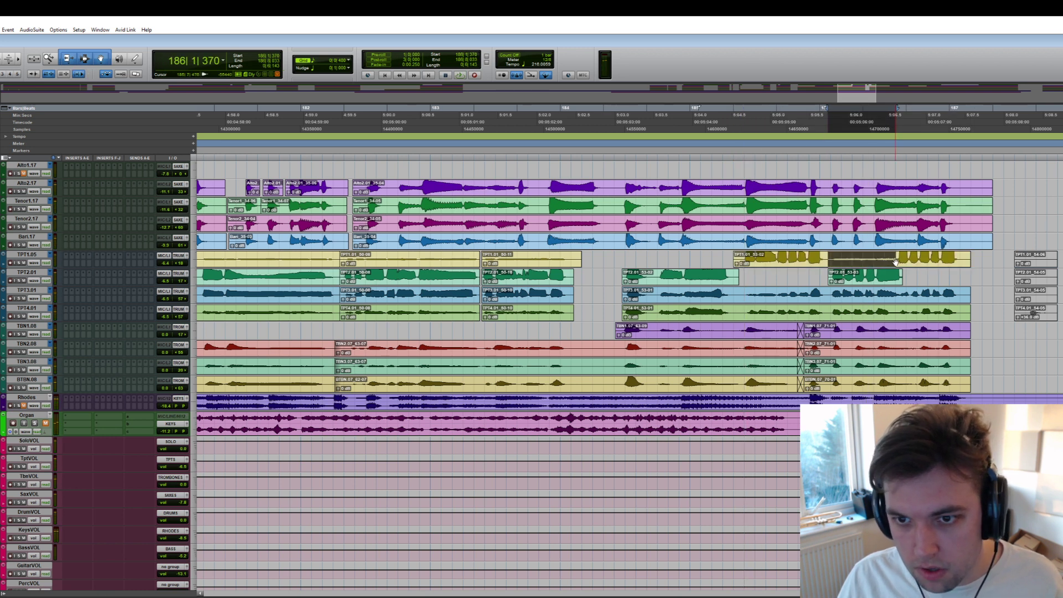
key("Delete")
left_click_drag(828, 259, 740, 259)
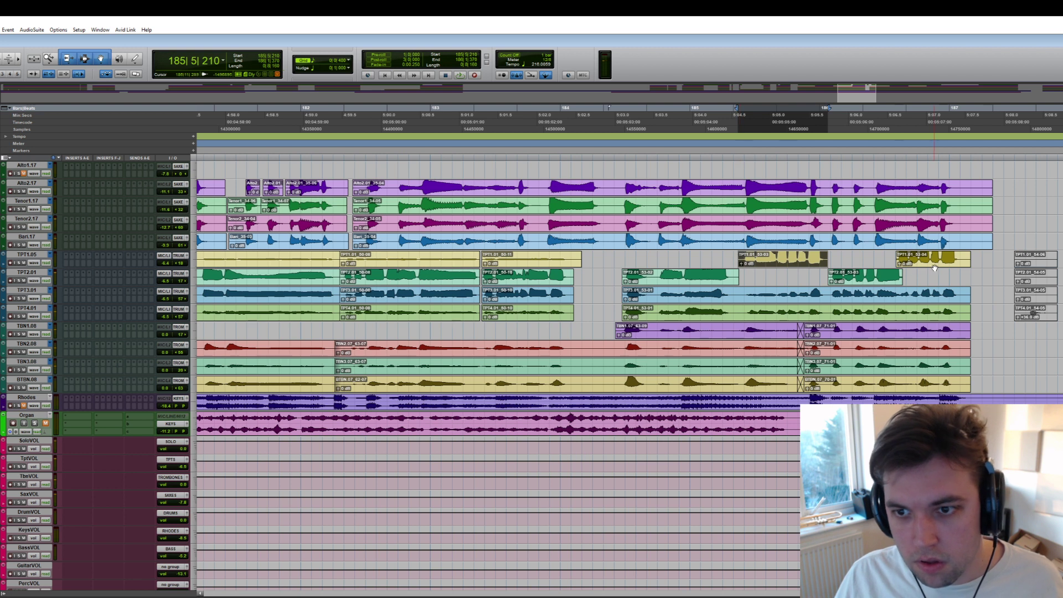
- Fade out the end of TPT1's last phrase and trim the ends of the four sax clips to 187|2|000
left_click(897, 259)
left_click(968, 258)
key("ctrl+space")
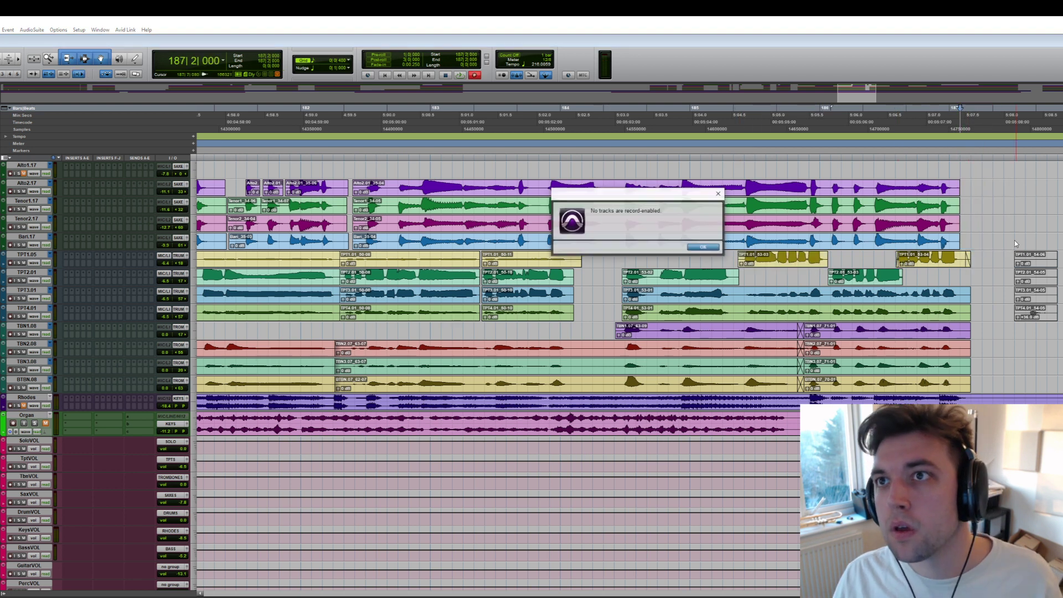
left_click(704, 248)
left_click(1025, 213)
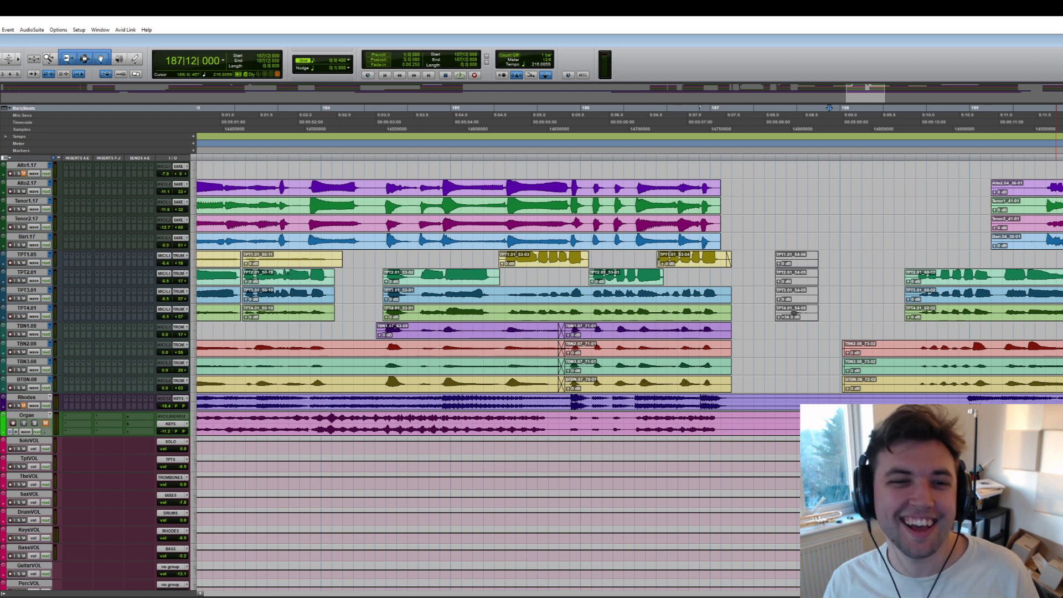
- Listen to the short trumpet clips at 187|7|000, including the gain-boosted TPT4 clip
left_click(798, 313)
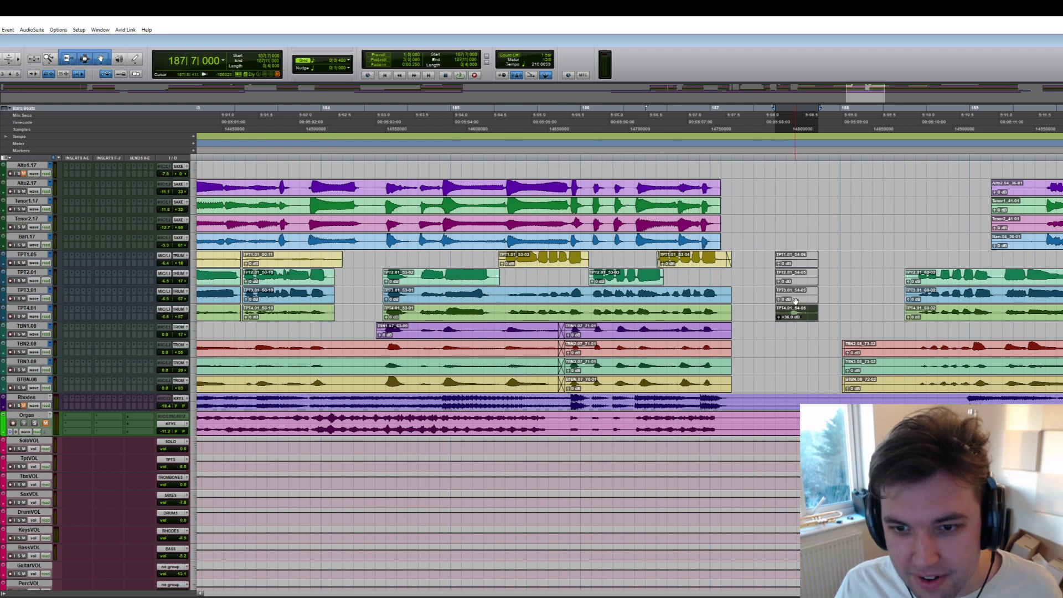
left_click(767, 294)
key("space")
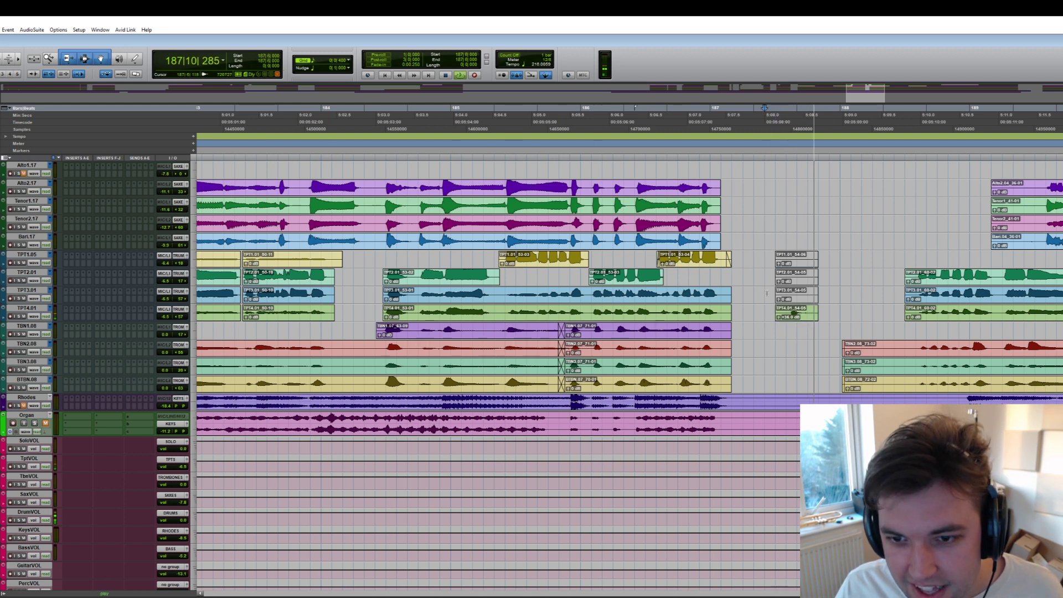
- Delete the short TPT1, TPT2 and TPT3 clips at 187|7|000 and mute the remaining TPT4 clip there
key("space")
left_click(806, 318)
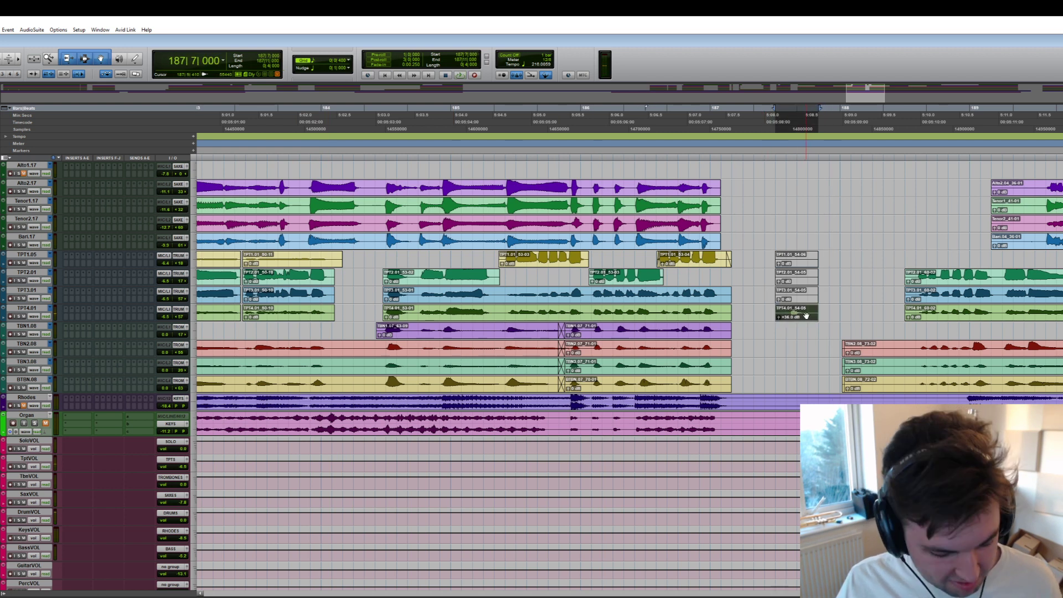
left_click(504, 123)
key("space")
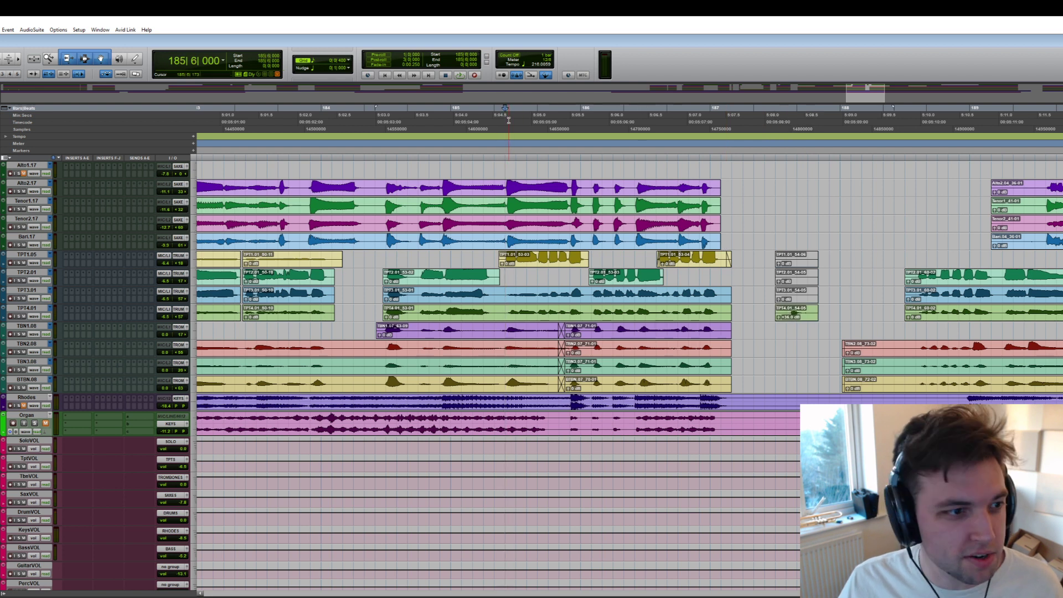
left_click(797, 262)
left_click(800, 288, "shift")
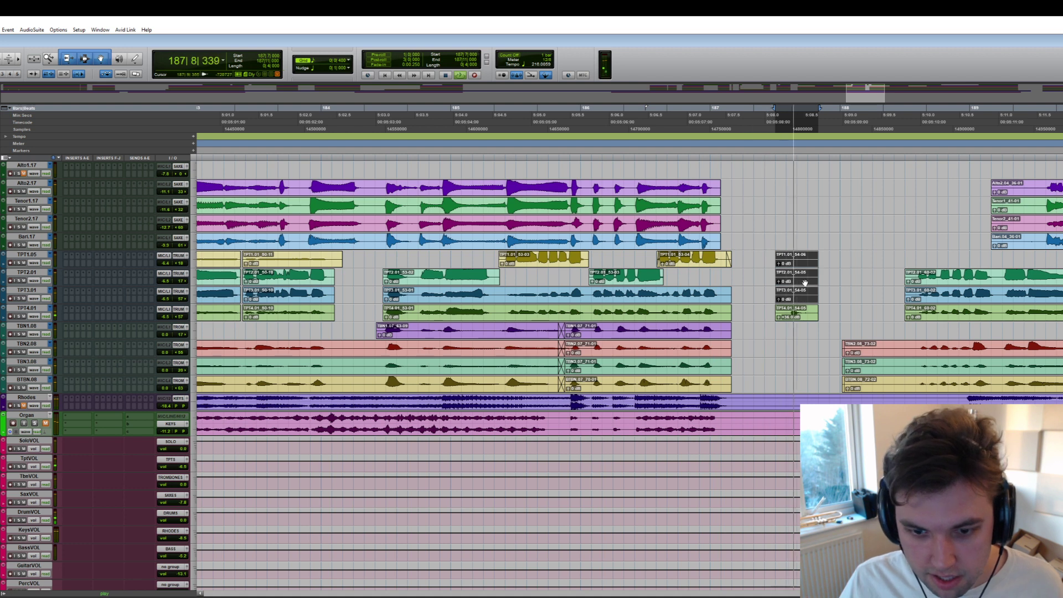
key("Delete")
key("space")
left_click(802, 314)
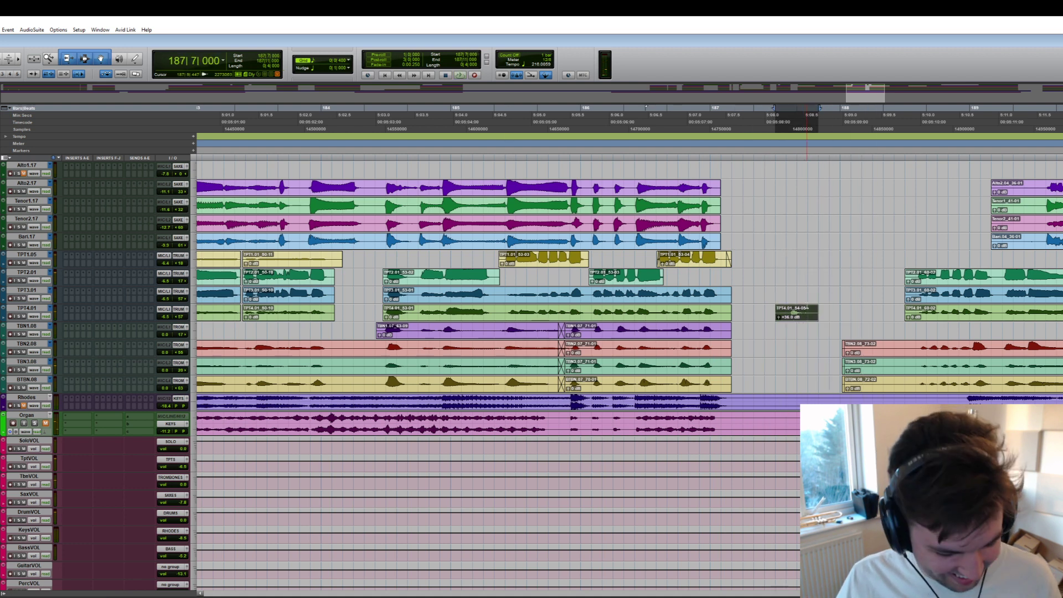
left_click(835, 286)
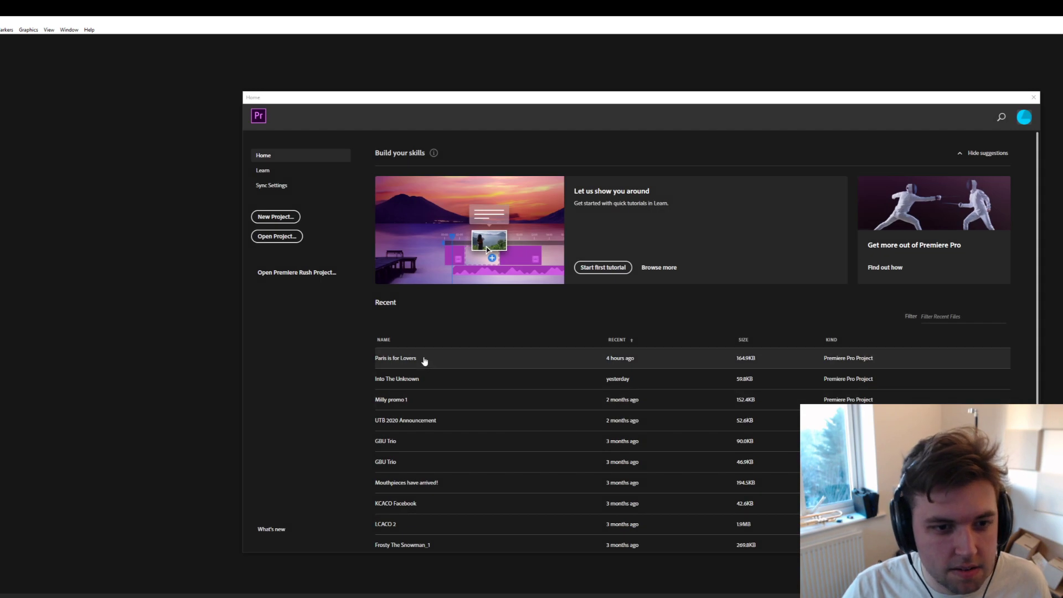
- Switch to Premiere Pro, open the Paris is for Lovers project, play the MAIN sequence from about 00:00:16:15, and return to the audio session
left_click(425, 361)
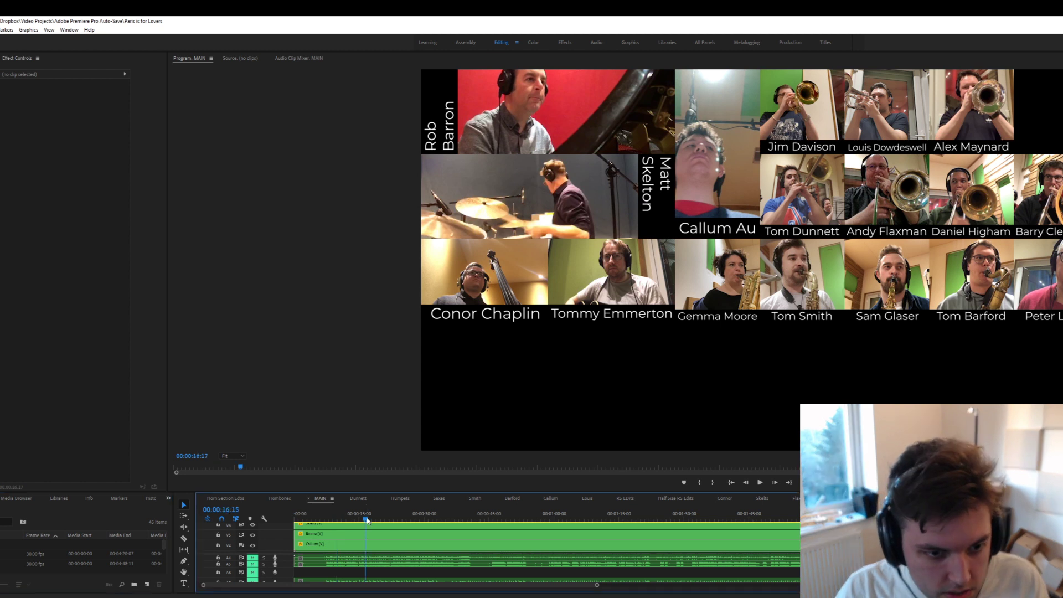
left_click(367, 517)
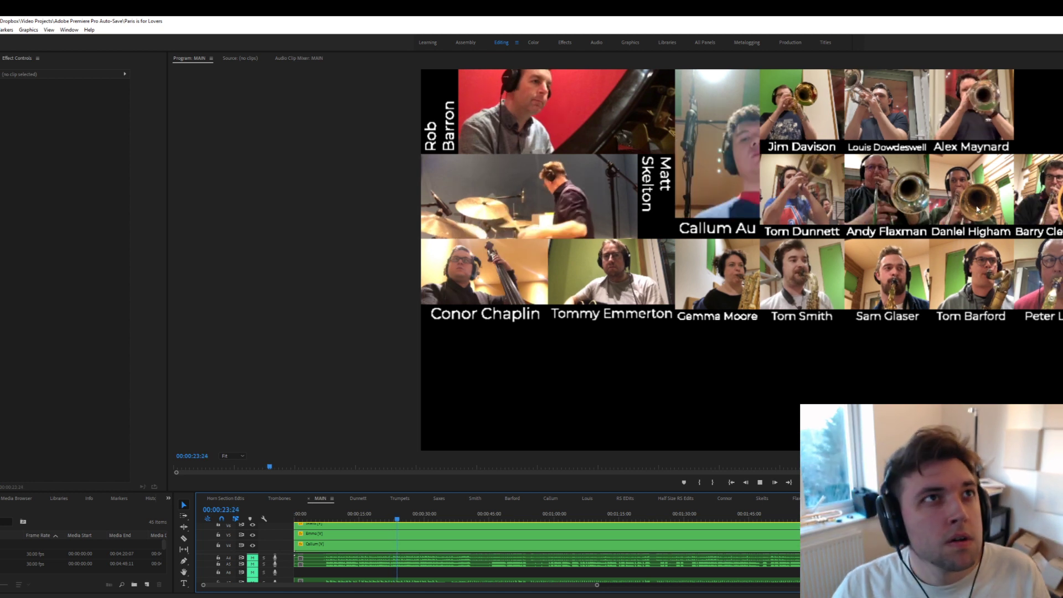
key("alt+Tab")
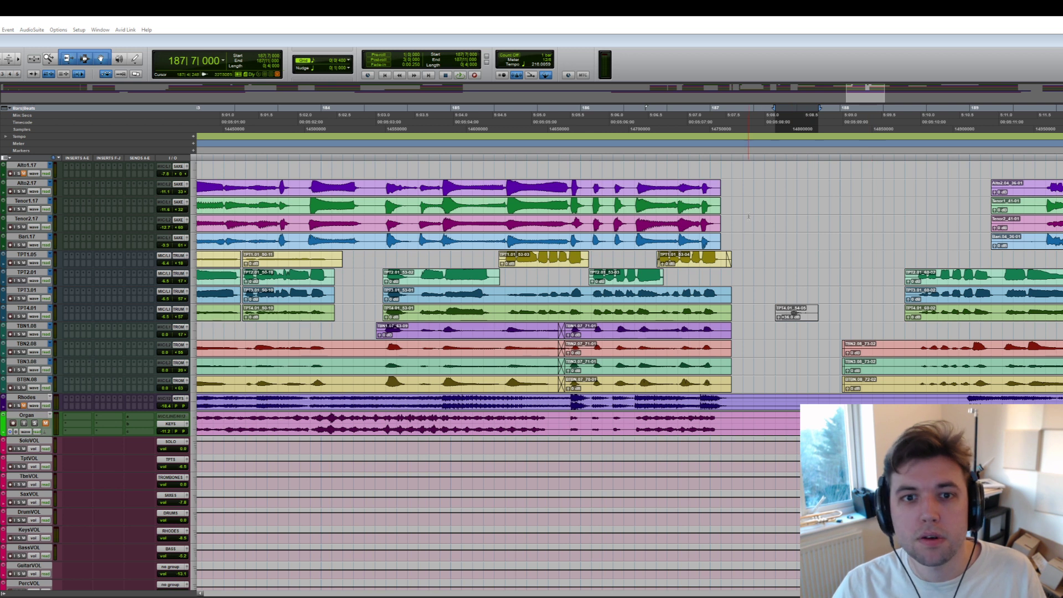
scroll(771, 256, "left", 5)
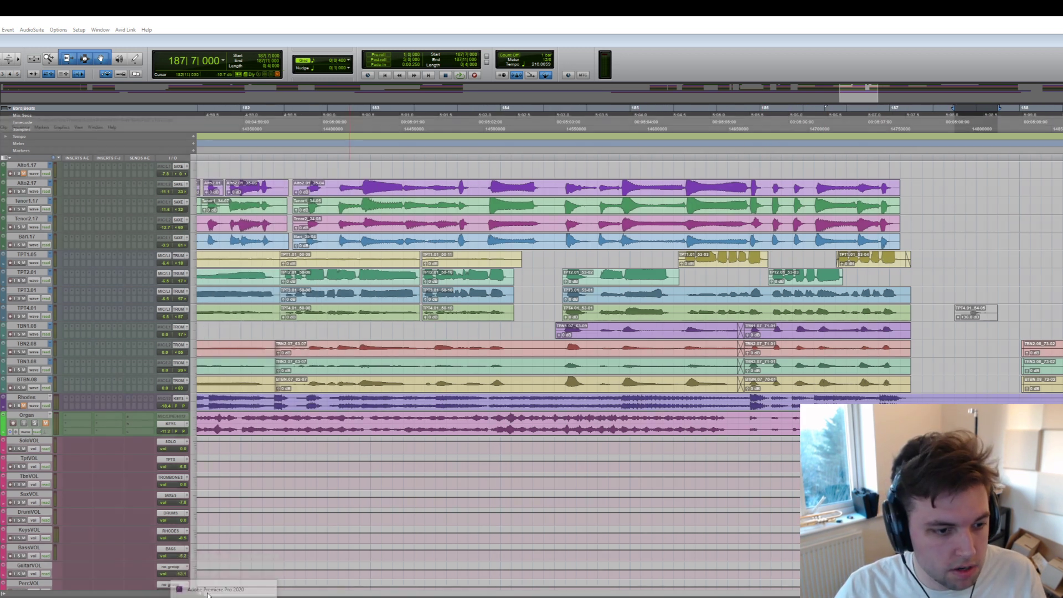
left_click(220, 595)
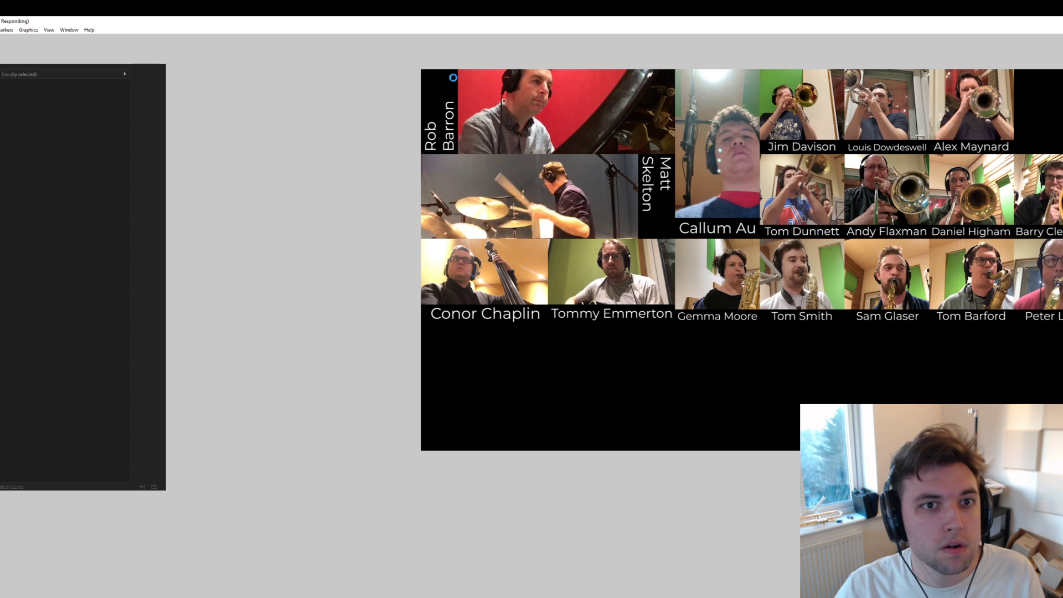
key("alt+Tab")
- Delete the lead-in audio before the bar 188 phrase on TBN2 to BTBN, starting at 187|12|000, and on TPT2 to TPT4
left_click(1060, 346)
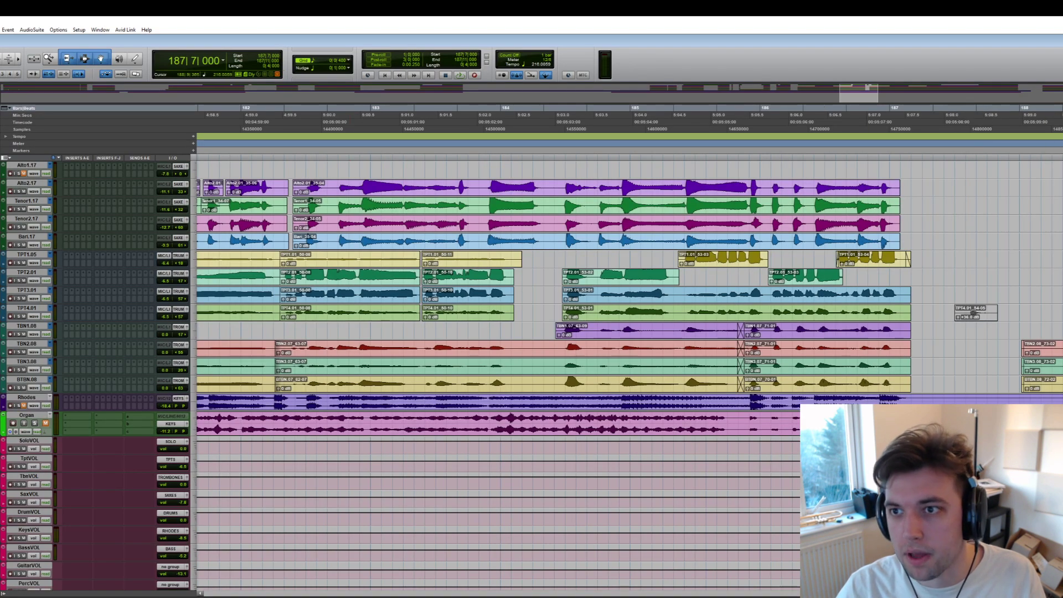
key("n")
left_click_drag(1062, 347, 1008, 388)
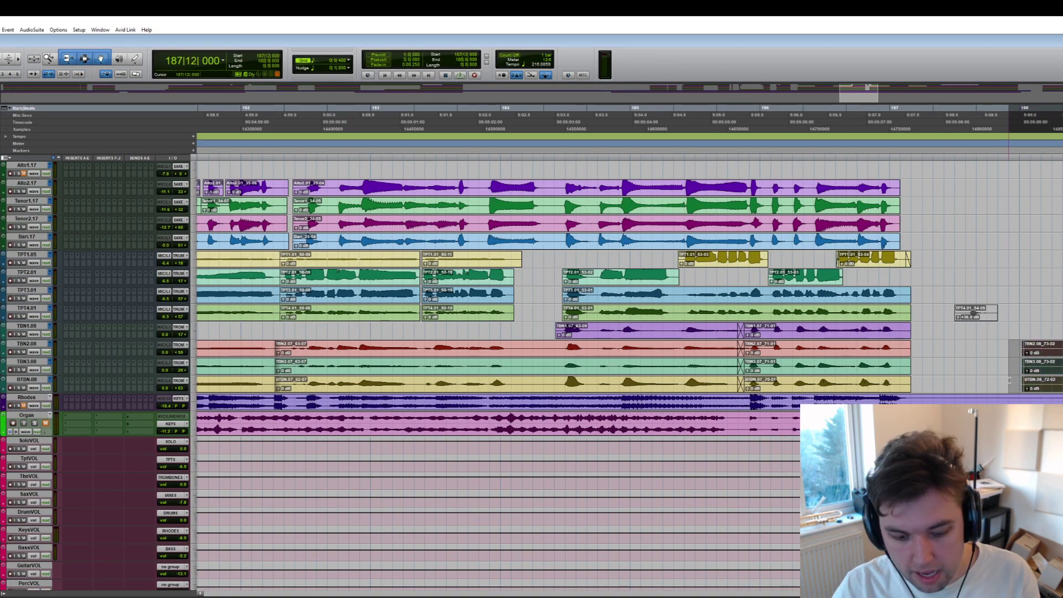
key("Delete")
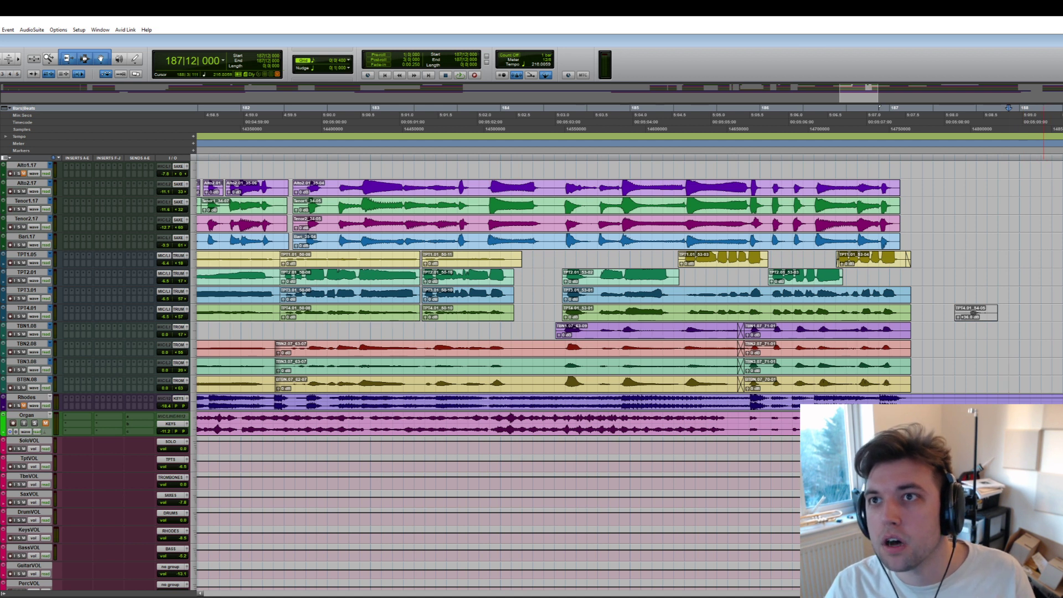
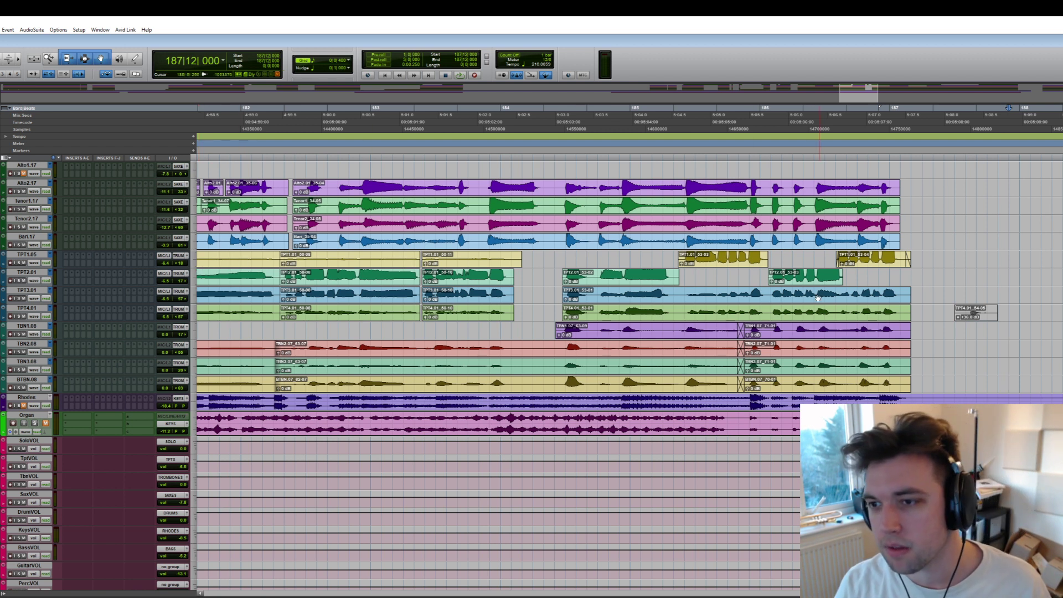
scroll(775, 244, "right", 6)
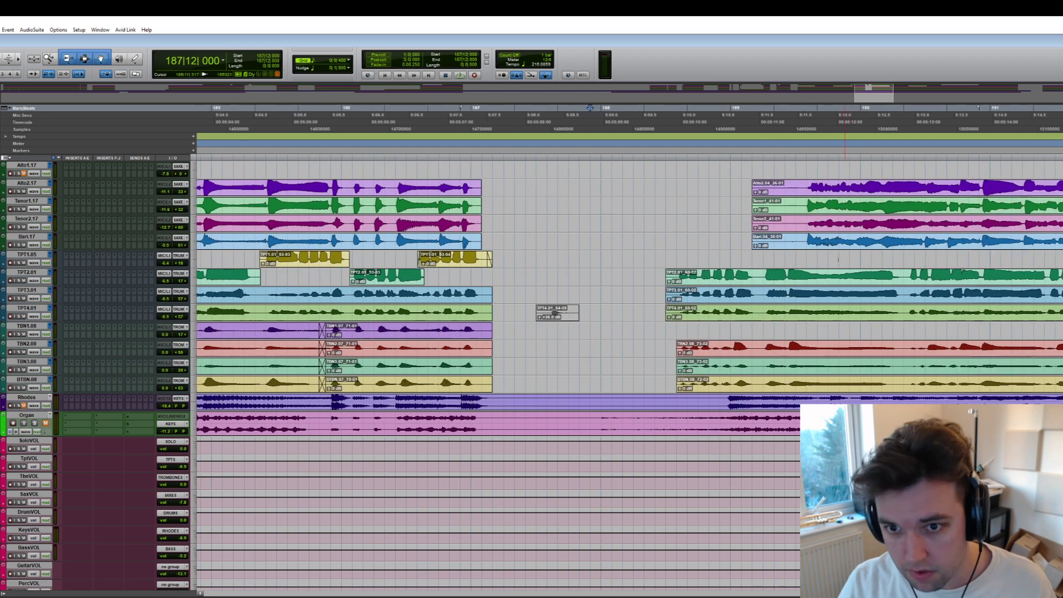
left_click_drag(672, 273, 655, 317)
key("space")
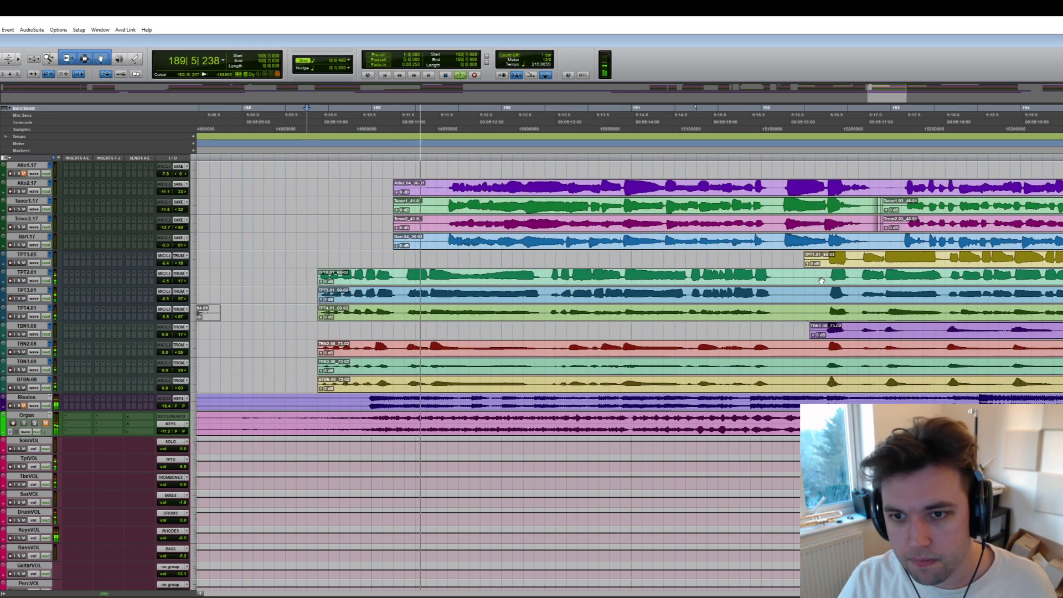
- Delete the trumpet and trombone audio between phrases near bar 192 and the sax audio in the gap from 192|11|198
left_click_drag(826, 255, 776, 380)
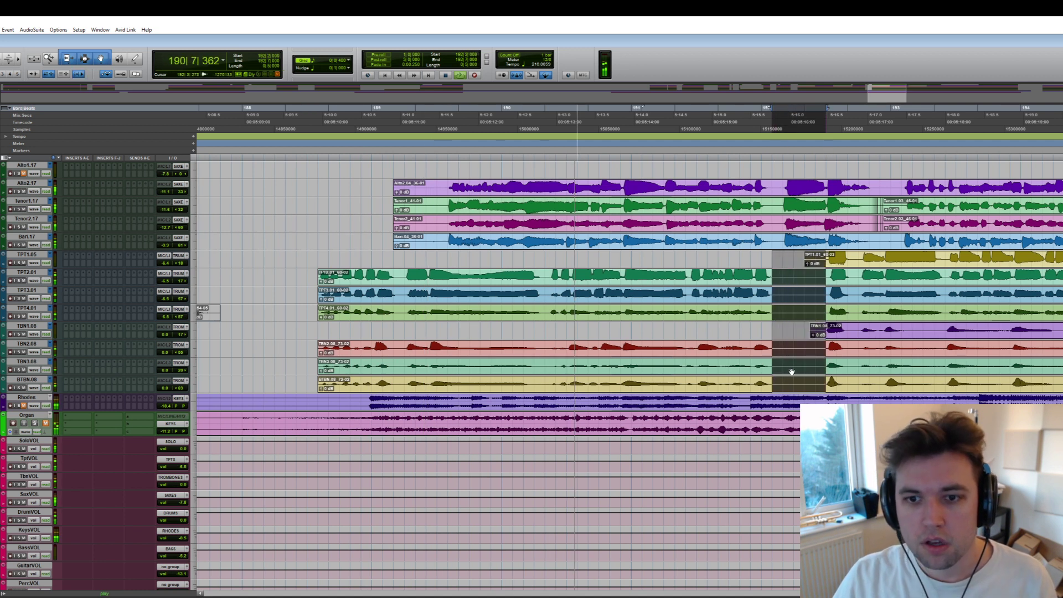
key("Delete")
left_click_drag(662, 185, 634, 241)
key("Delete")
key("Delete")
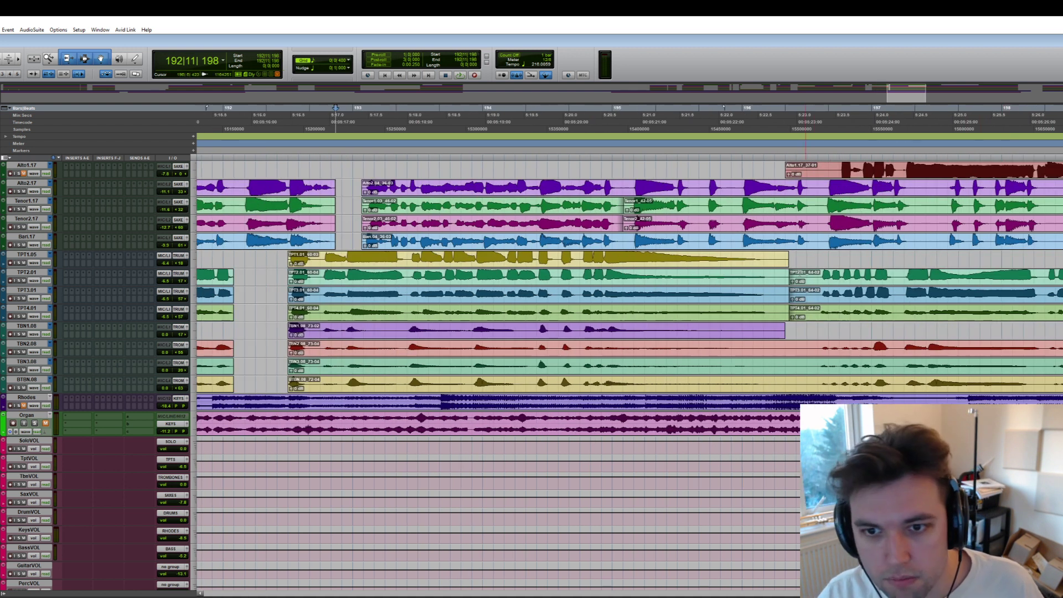
- Delete the trumpet and trombone audio between phrases from 196|4|000 to 196|8|000 and play back the following section
left_click_drag(817, 274, 778, 381)
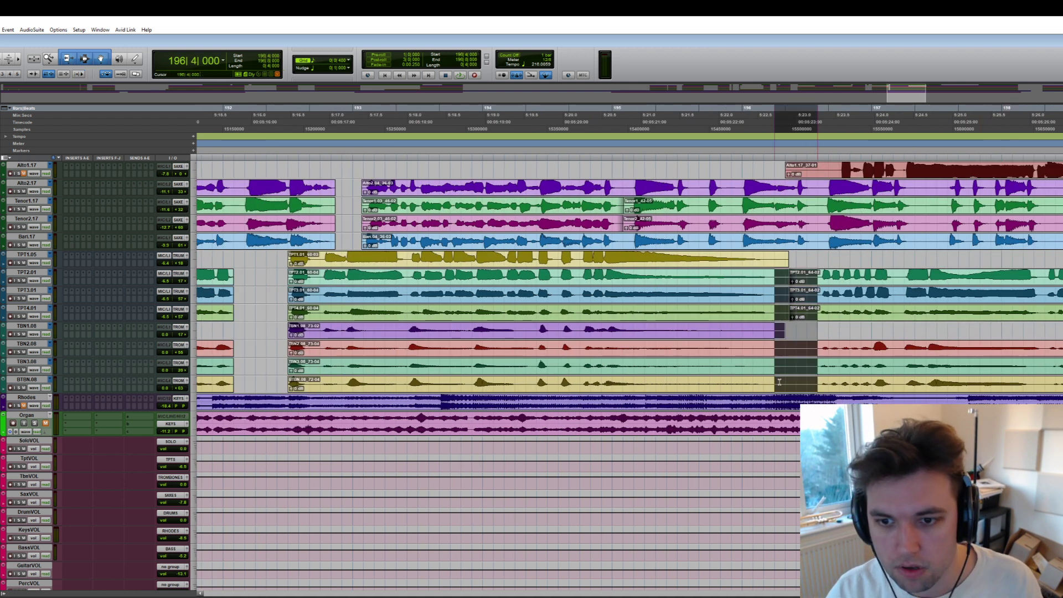
key("Delete")
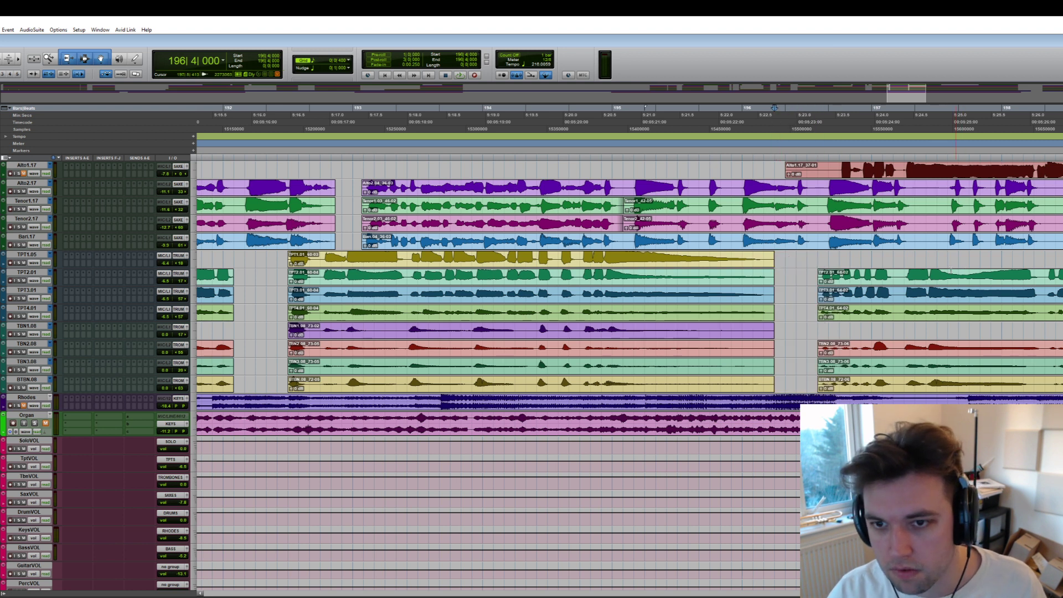
key("space")
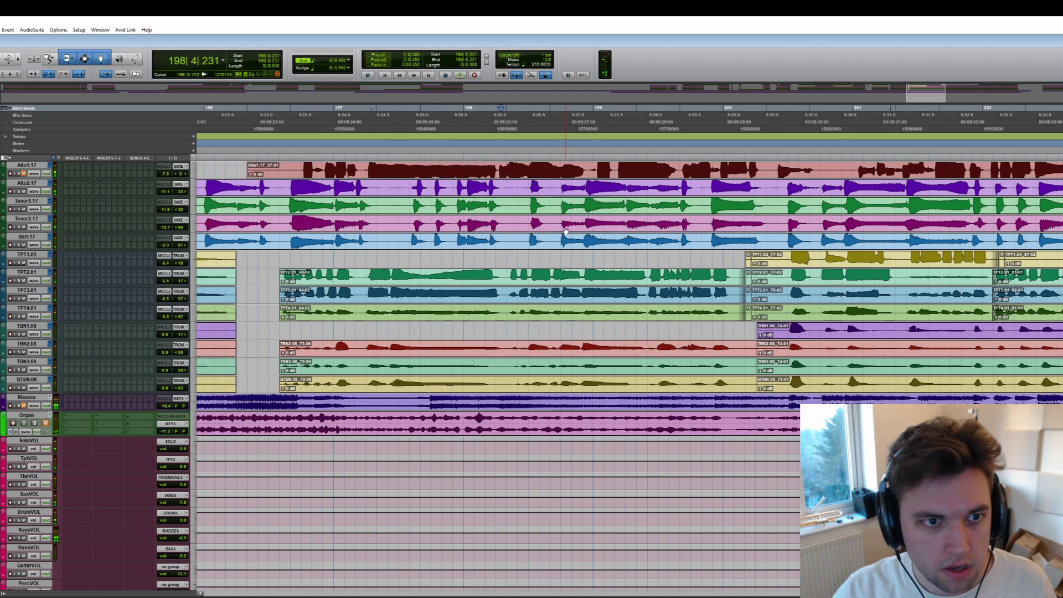
- Separate the Alto2, Tenor1, Tenor2 and Bari audio from 197|6|313 to 198|5|240 and move those clips slightly earlier
scroll(566, 232, "left", 1)
left_click(464, 186)
key("t")
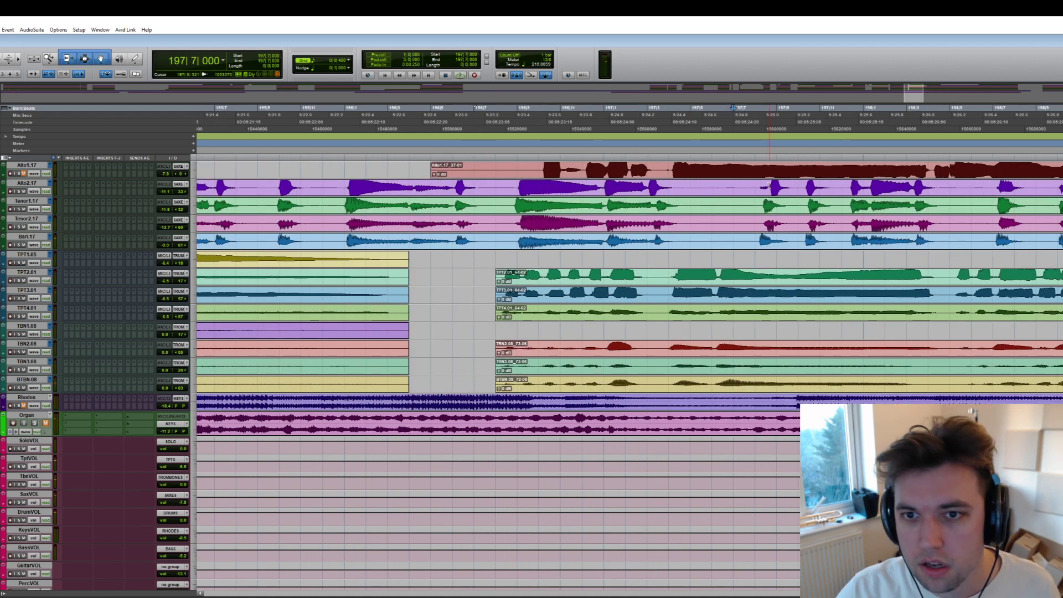
left_click_drag(727, 187, 962, 245)
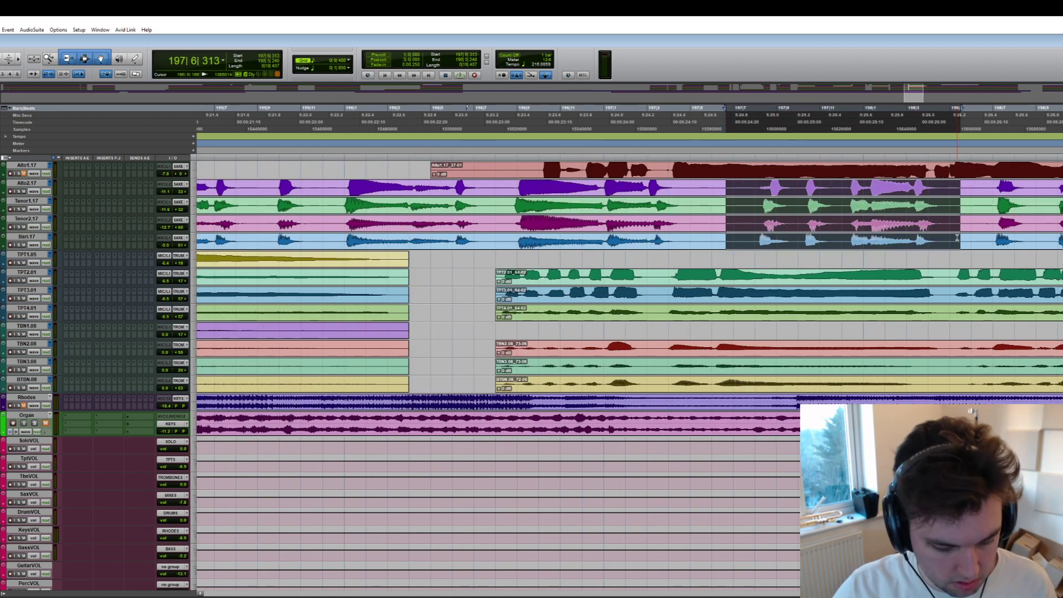
key("b")
left_click(787, 191)
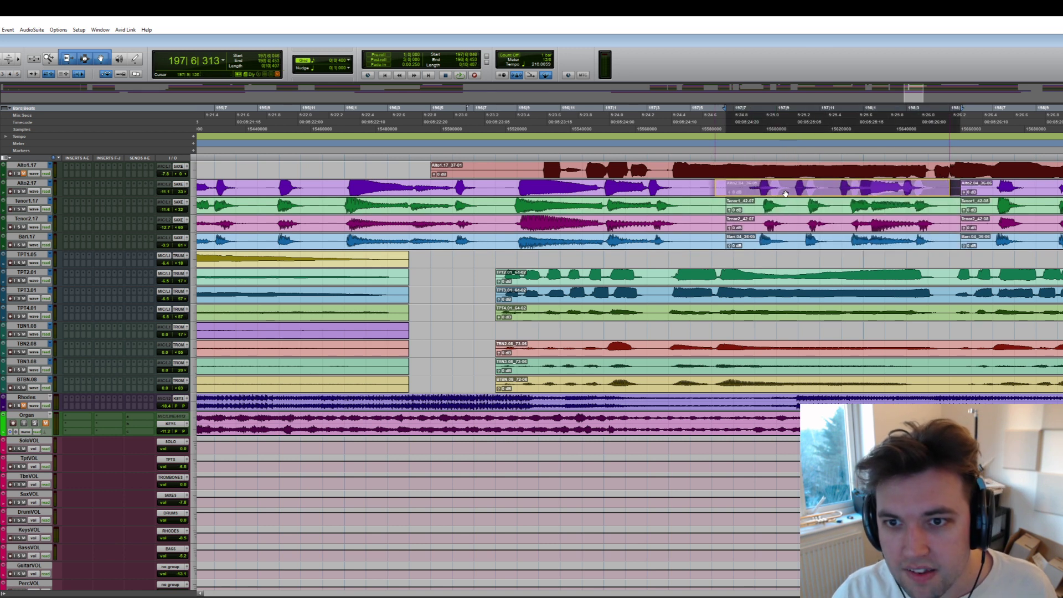
left_click_drag(787, 195, 776, 247)
- Split the moved Bari clip before its second and third notes and shift the last piece earlier to 197|11|235
left_click(793, 239)
key("b")
left_click(834, 239)
key("b")
left_click_drag(860, 248, 854, 249)
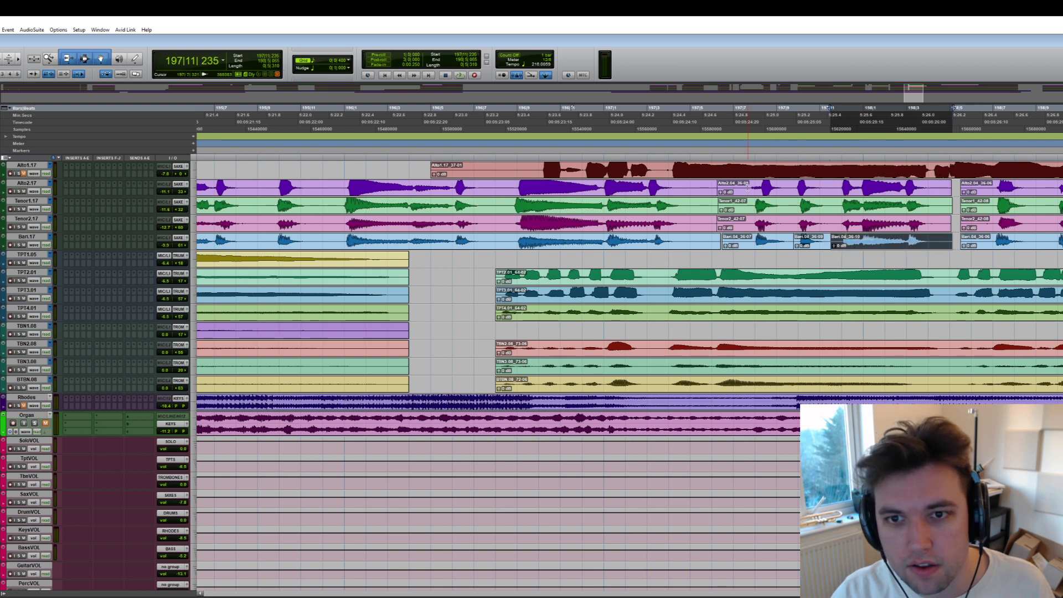
- Trim the start of Alto2's moved clip, split off its first note and move that note earlier to 197|7|478
left_click(759, 187)
key("space")
key("space")
key("a")
left_click(792, 186)
key("b")
left_click_drag(775, 194, 771, 194)
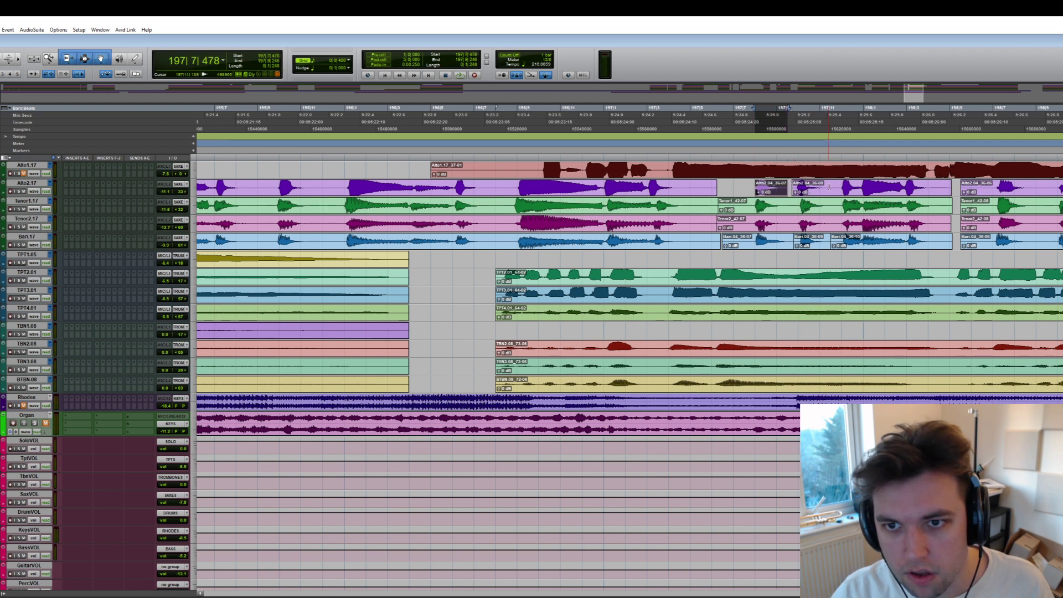
- Split Alto2's phrase again near 197|11 and adjust the second short note's clip to tighten its timing
left_click(829, 187)
key("b")
left_click(805, 194)
left_click_drag(806, 194, 830, 196)
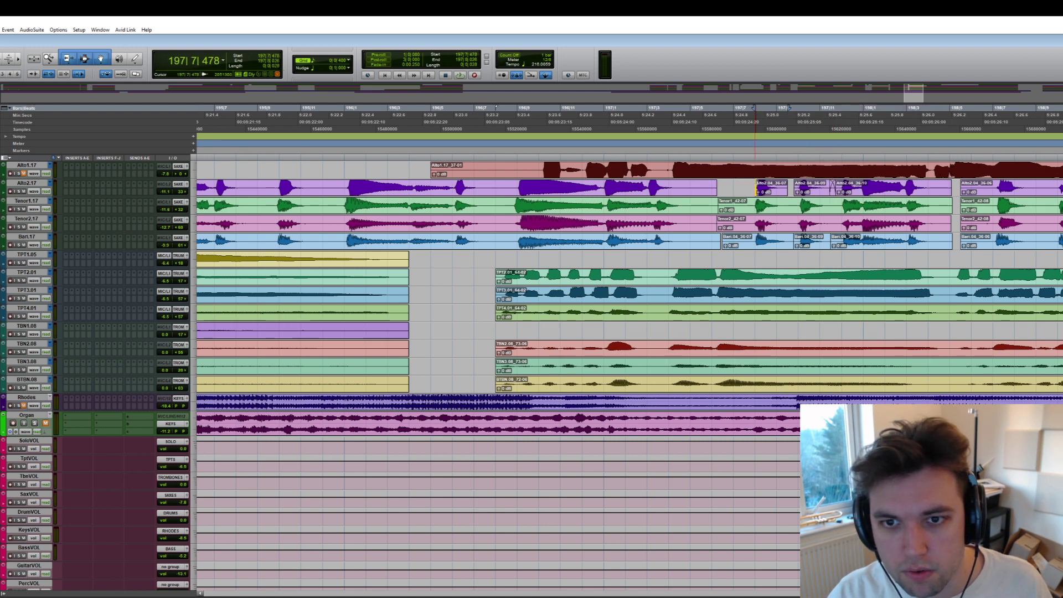
- Delete the Tenor1, Tenor2 and Bari audio between phrases from 197|4|416 and trim the end of Alto2's preceding clip to match
left_click_drag(751, 200, 687, 248)
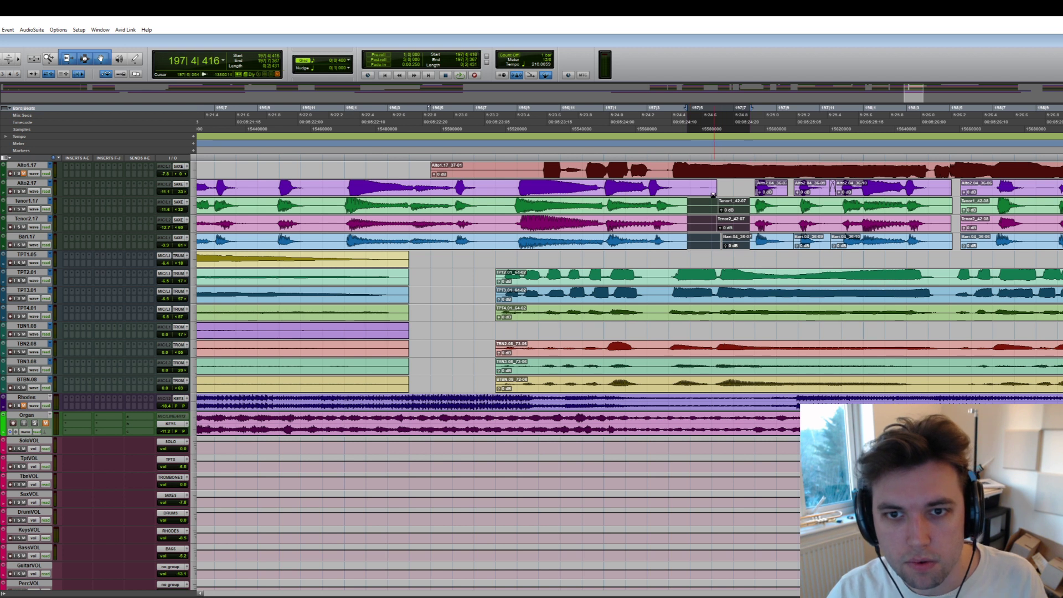
key("Delete")
left_click_drag(692, 183, 735, 184)
key("Delete")
left_click(753, 184)
- Trim the start of Alto1's clip to 196|9|000 and undo the accidental trim of Alto2 at 196|8|000
left_click(514, 183)
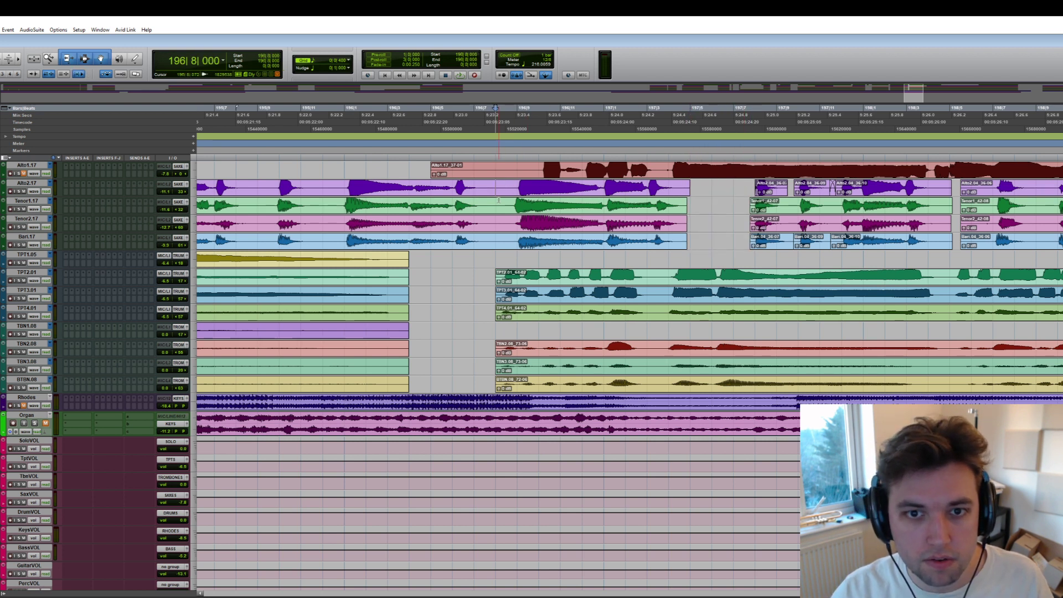
scroll(416, 223, "left", 3)
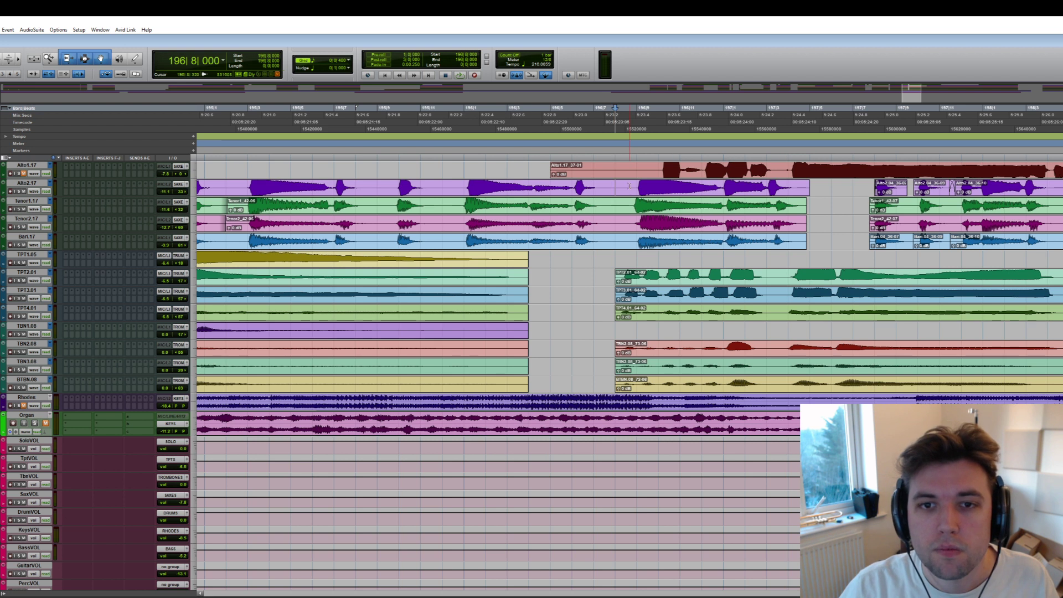
left_click(644, 171)
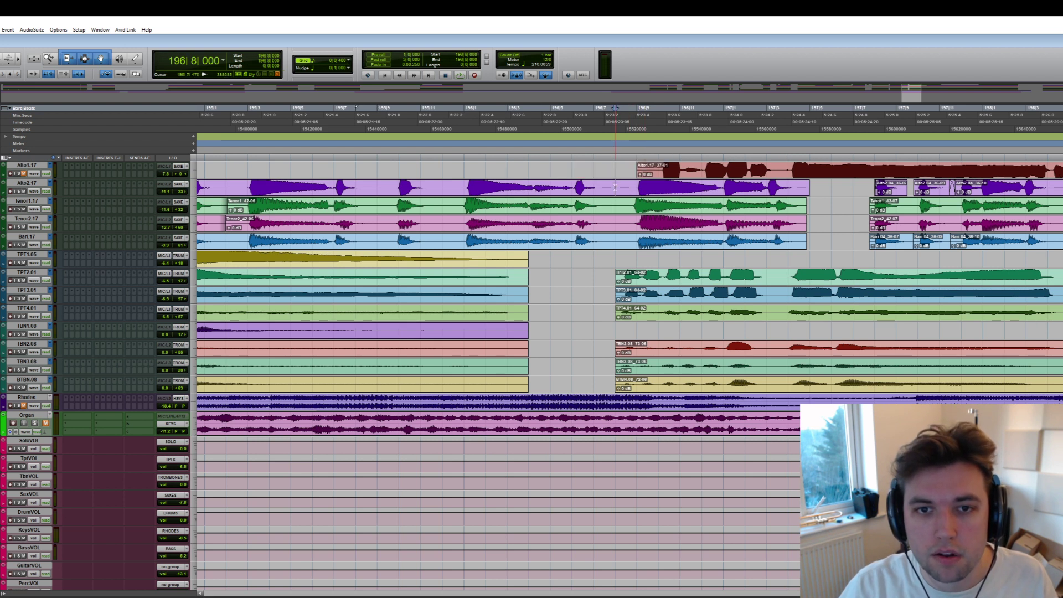
key("a")
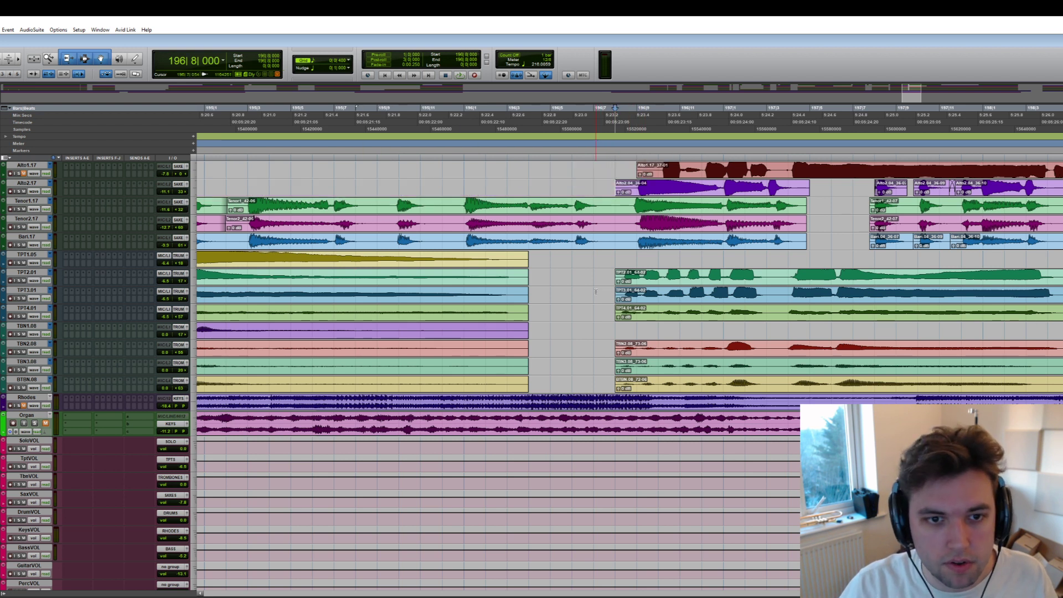
key("ctrl+z")
- Listen to the horn phrase from 192|10|000, starting at TPT1's entry
key("r")
scroll(562, 284, "left", 3)
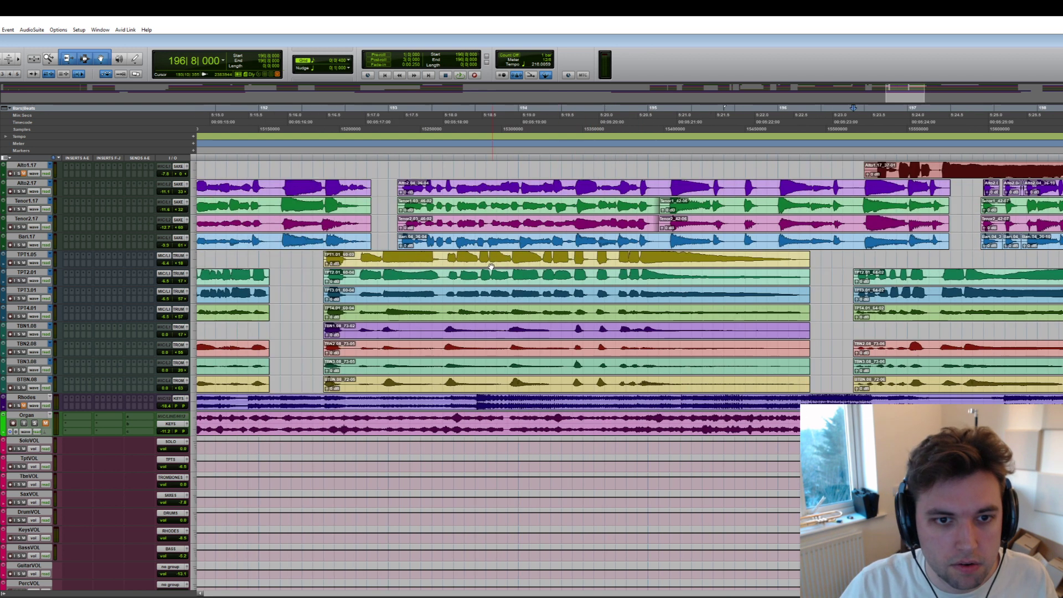
left_click(356, 264)
left_click(356, 257)
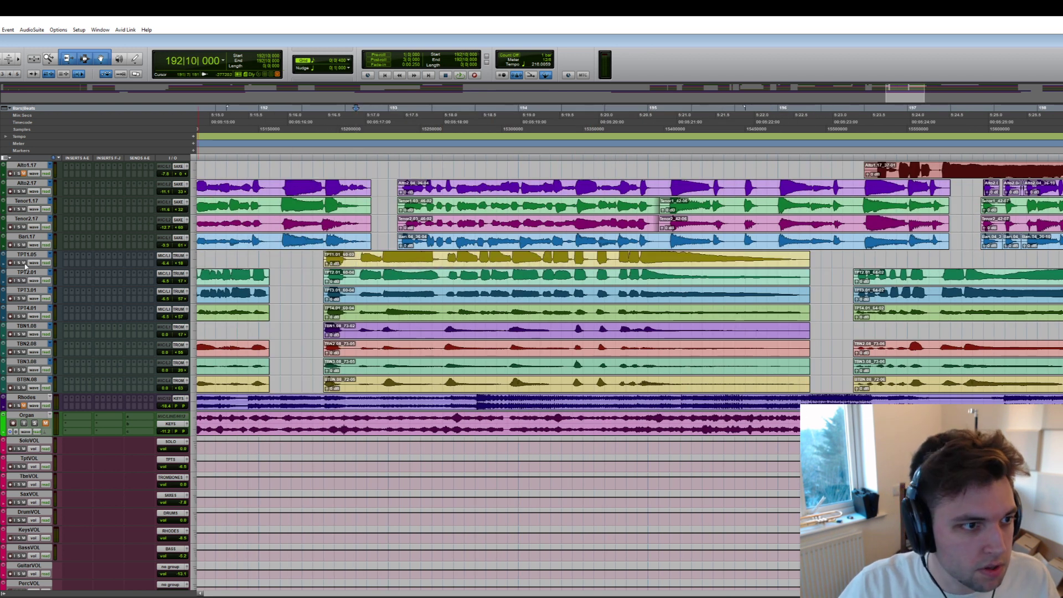
key("space")
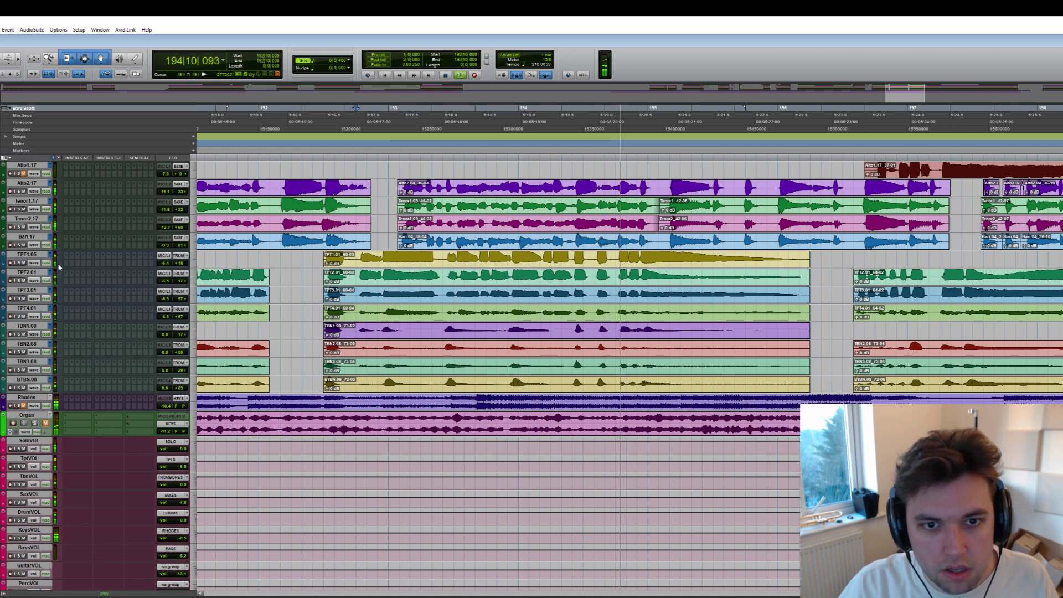
- Replay the trumpet passage from 192|10|000 to check the edits around bar 194 by ear
key("space")
key("space")
key("space")
key("n")
key("space")
left_click(79, 74)
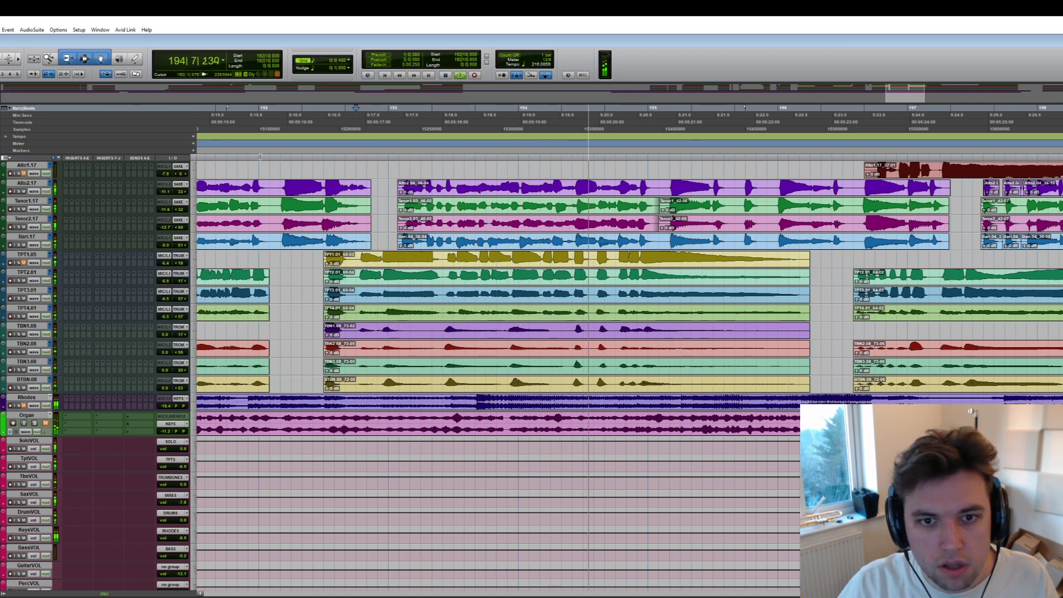
key("space")
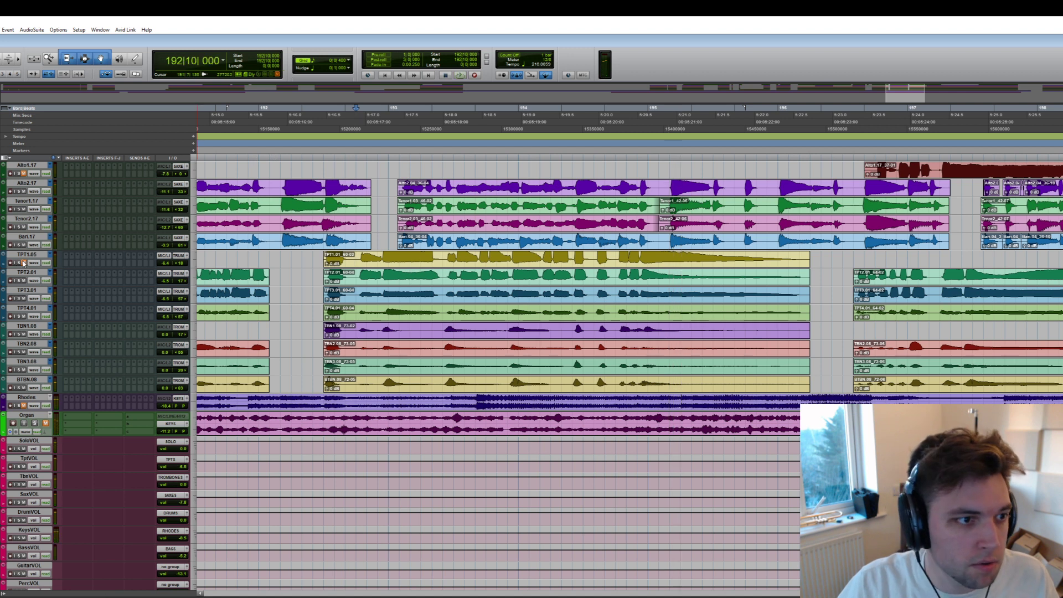
- Delete the Alto2, Tenor1, Tenor2 and Bari audio between the phrases, starting from 198|4|204
scroll(471, 257, "right", 5)
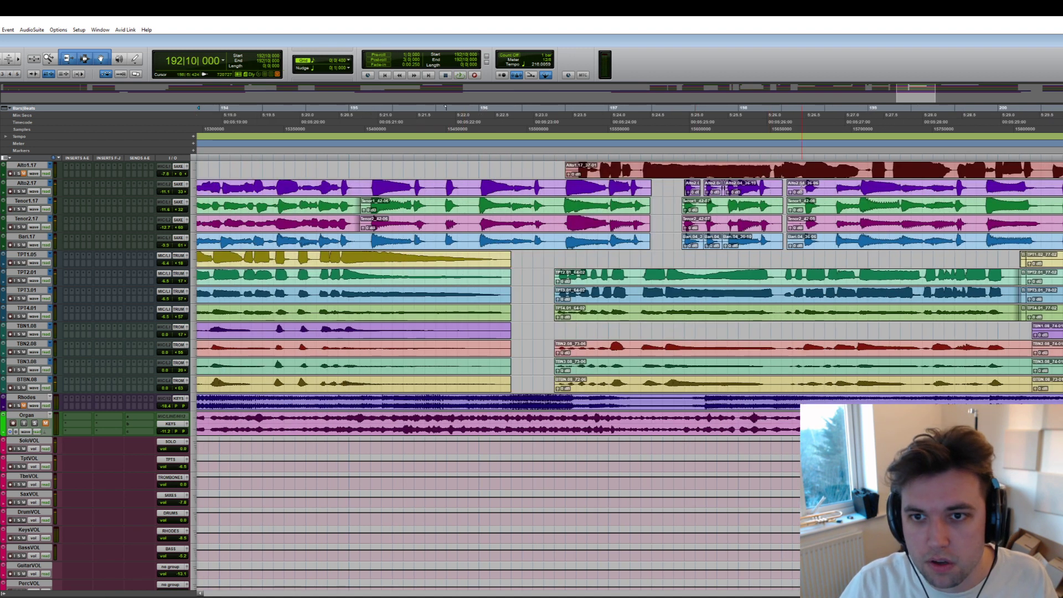
left_click_drag(799, 187, 775, 247)
key("Delete")
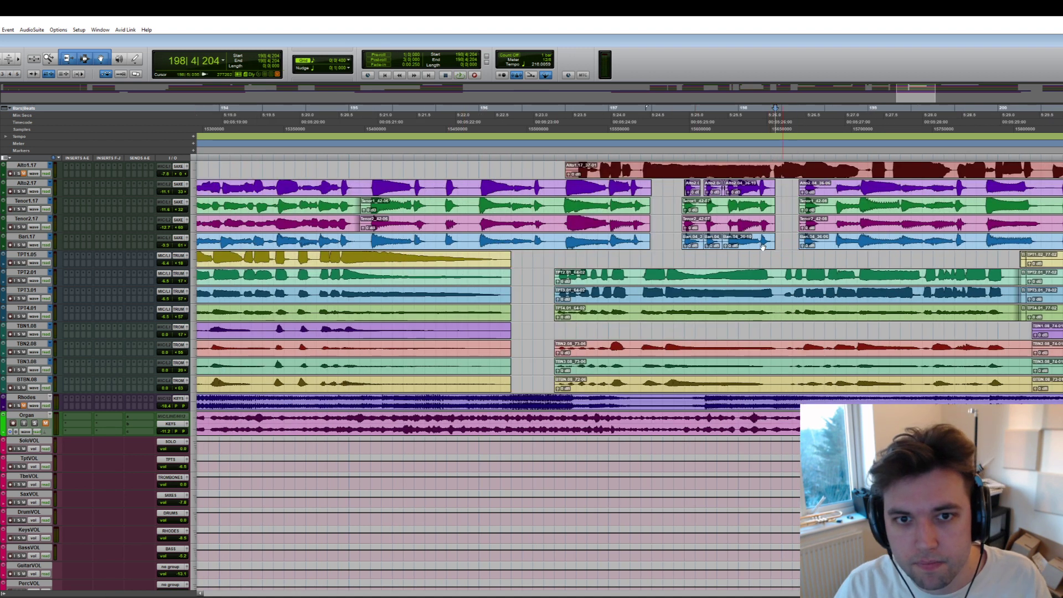
- Listen through the edited horn phrases from 197|6|000 into bar 202, skipping ahead between sections
left_click(662, 216)
key("space")
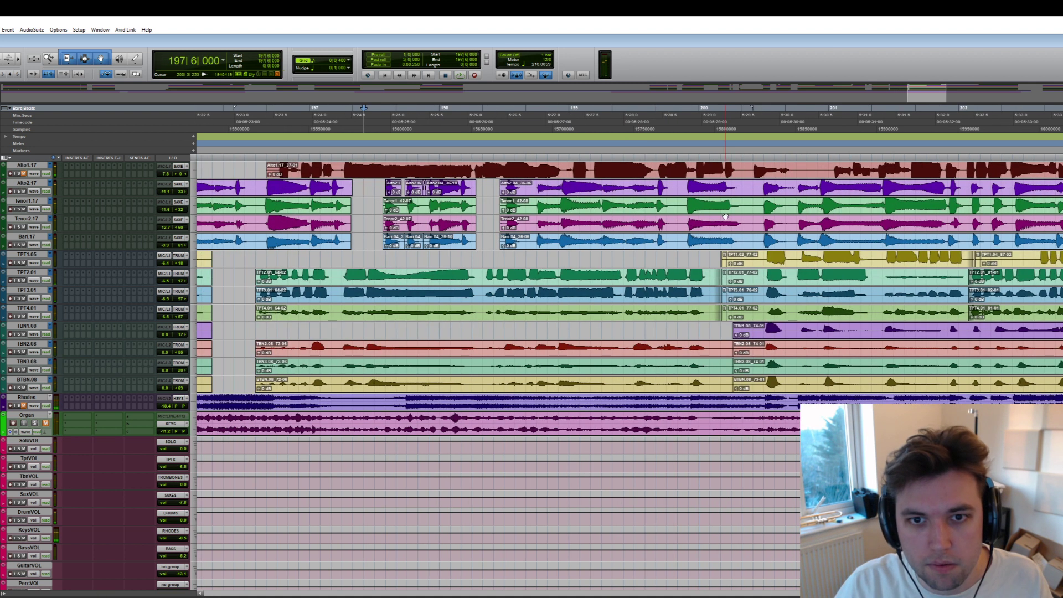
left_click(540, 191)
key("space")
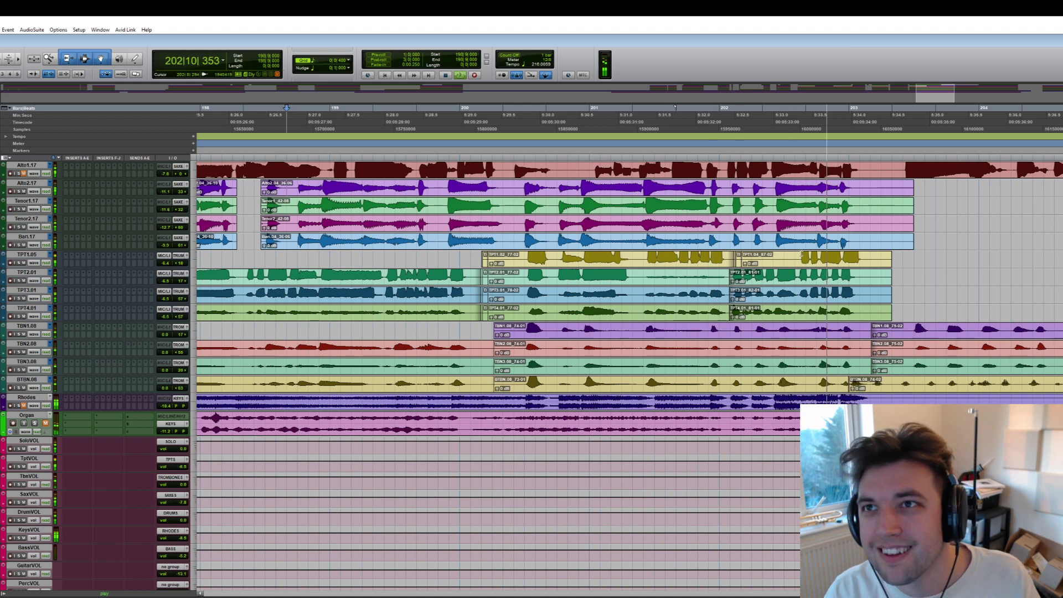
key("space")
left_click(426, 184)
key("space")
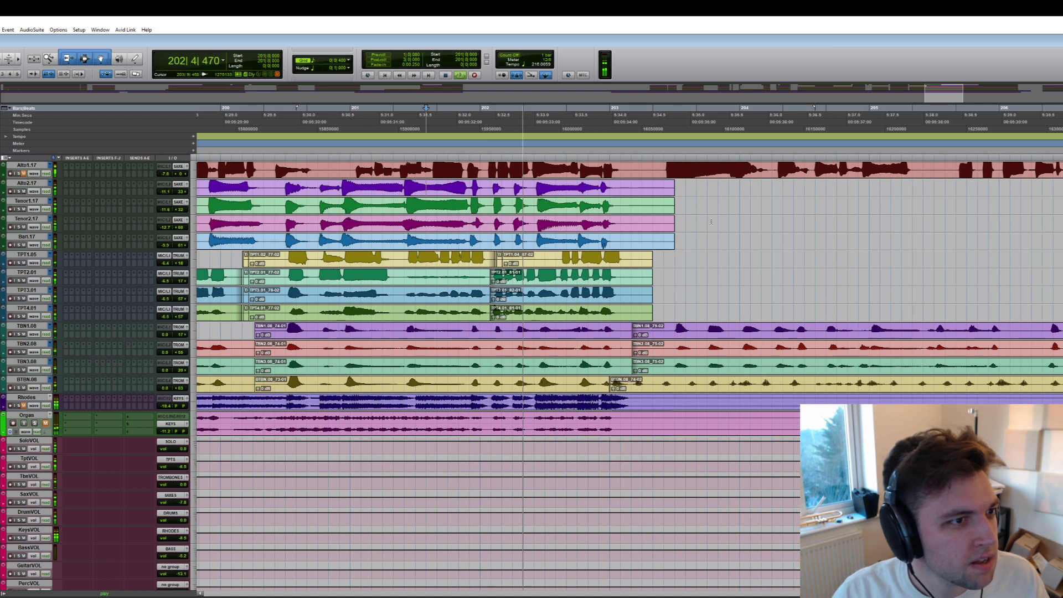
- Delete TPT1's unwanted audio from 202|2|040 up to its next phrase
key("space")
left_click_drag(557, 260, 491, 261)
key("Delete")
scroll(839, 238, "right", 3)
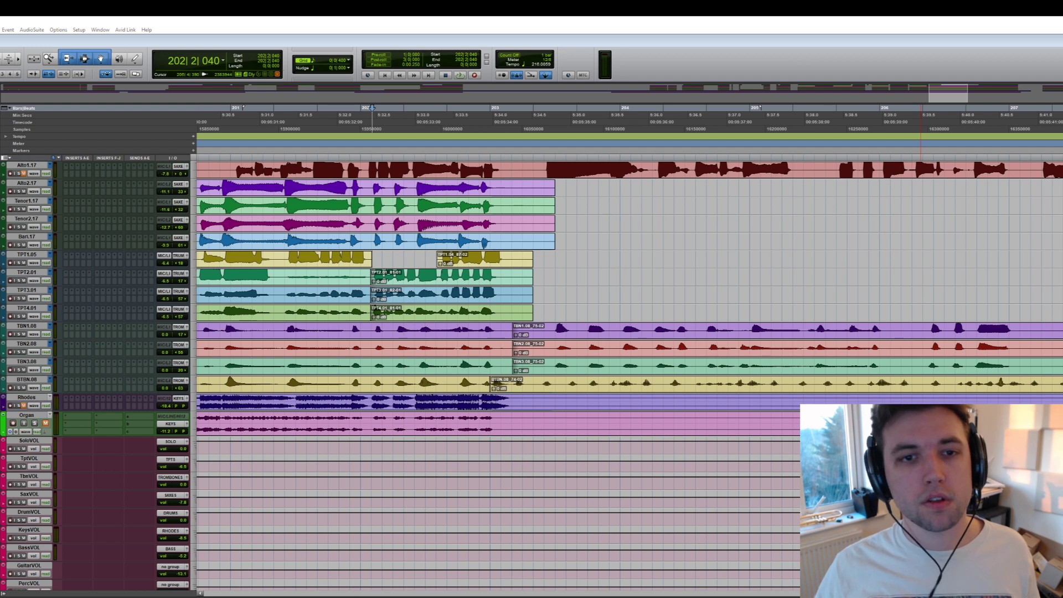
- Trim the tails of Alto2 to Bari and TPT1 to TPT4 in bar 203, and clear TBN1 to TBN3 between phrases from 203|2|000
left_click_drag(508, 186, 501, 367)
key("Delete")
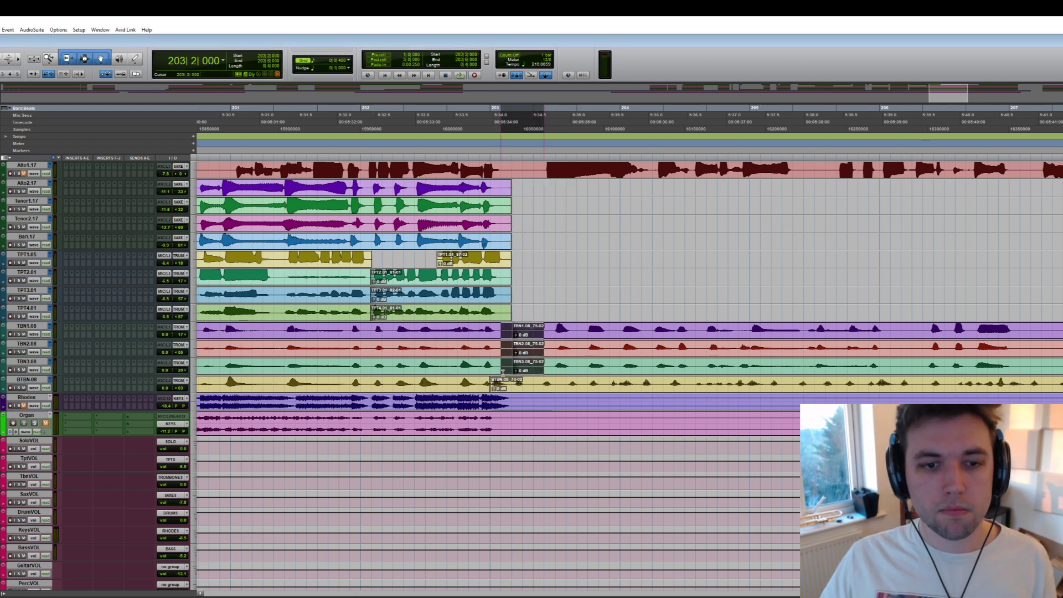
key("Delete")
- Delete Alto1's audio between phrases from 203|3|000, before bar 206 and from 207|2|000
left_click_drag(527, 174, 511, 175)
key("Delete")
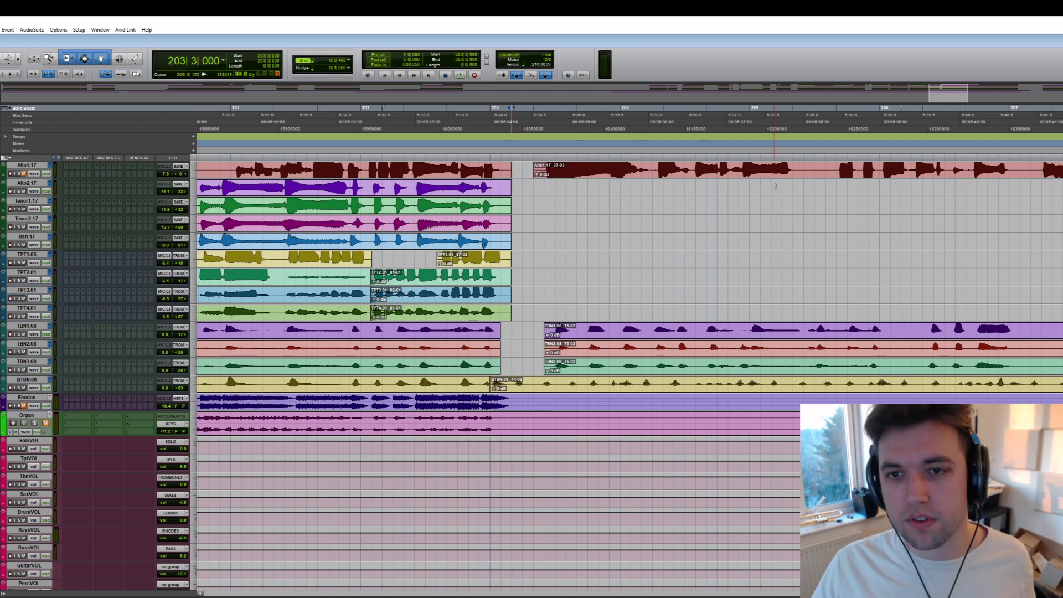
left_click_drag(804, 175, 826, 175)
key("Delete")
left_click_drag(1020, 169, 1031, 170)
key("Delete")
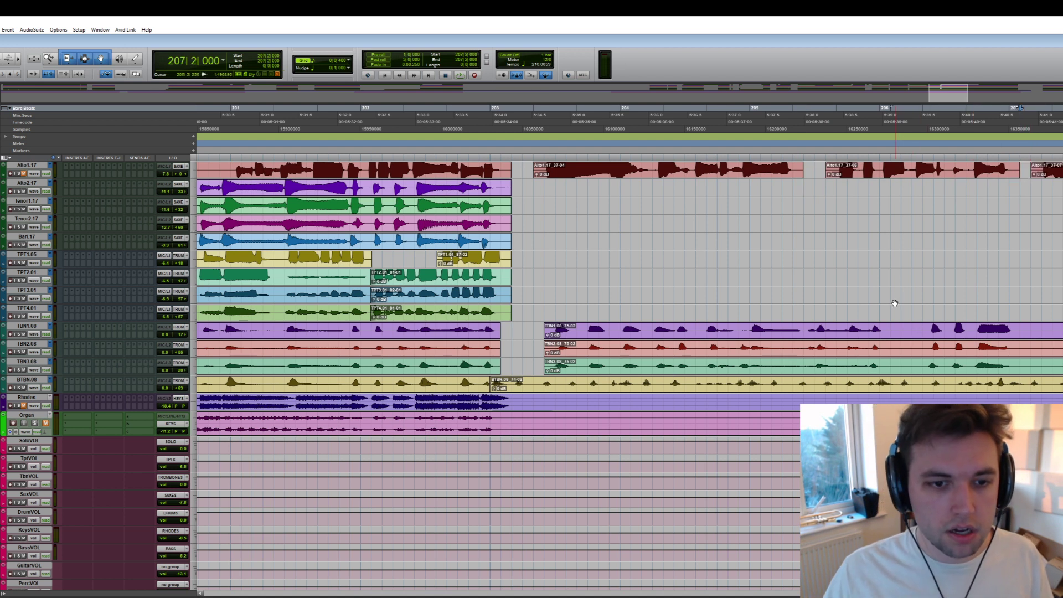
- Listen to the end of the horn section from 201|6|000 and look over the lower tracks
left_click(293, 187)
key("space")
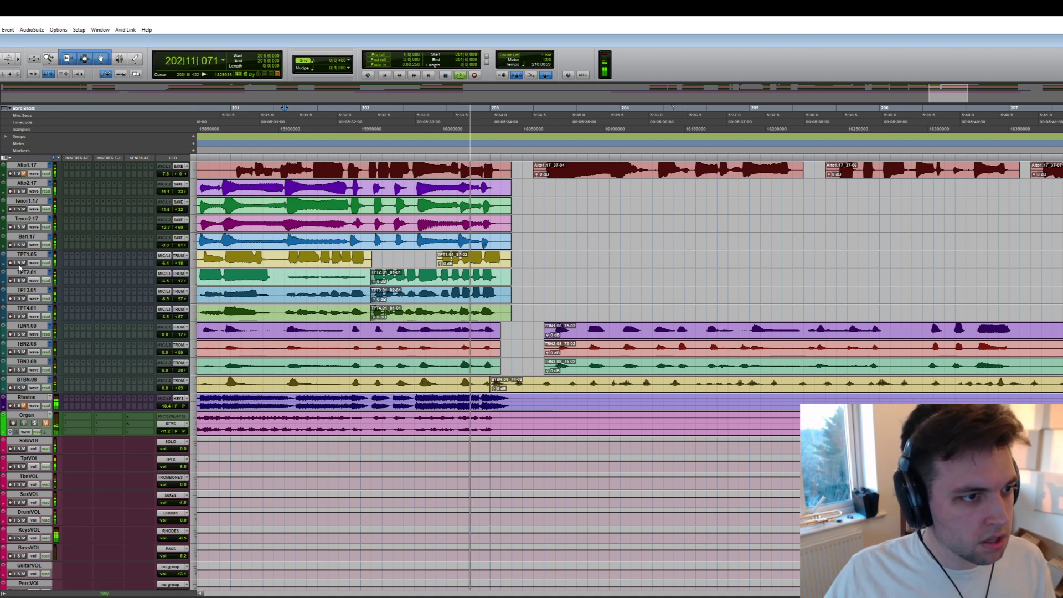
scroll(305, 346, "down", 5)
key("space")
scroll(304, 346, "down", 8)
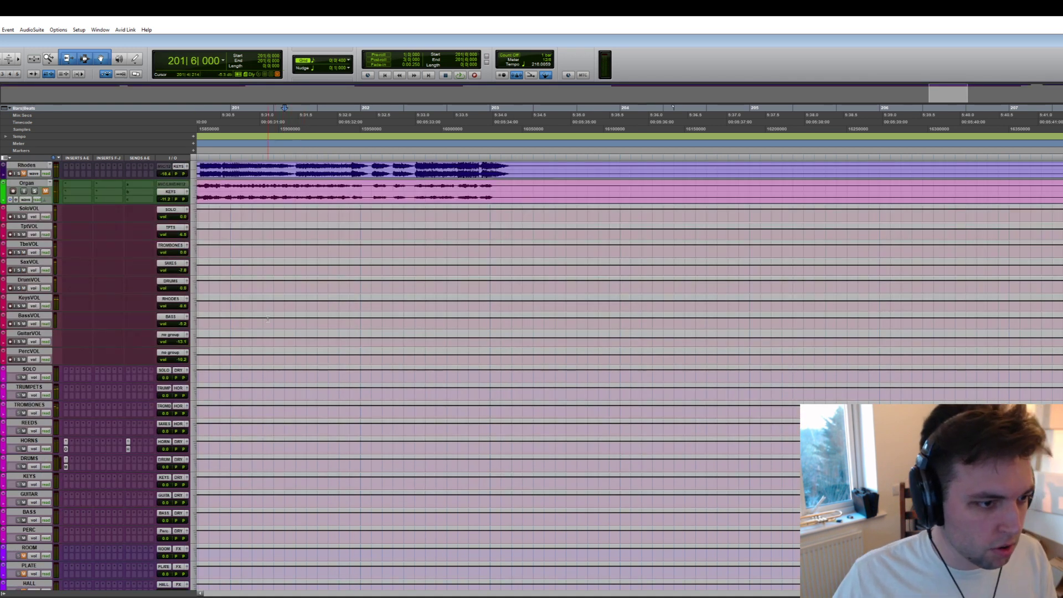
scroll(285, 342, "up", 13)
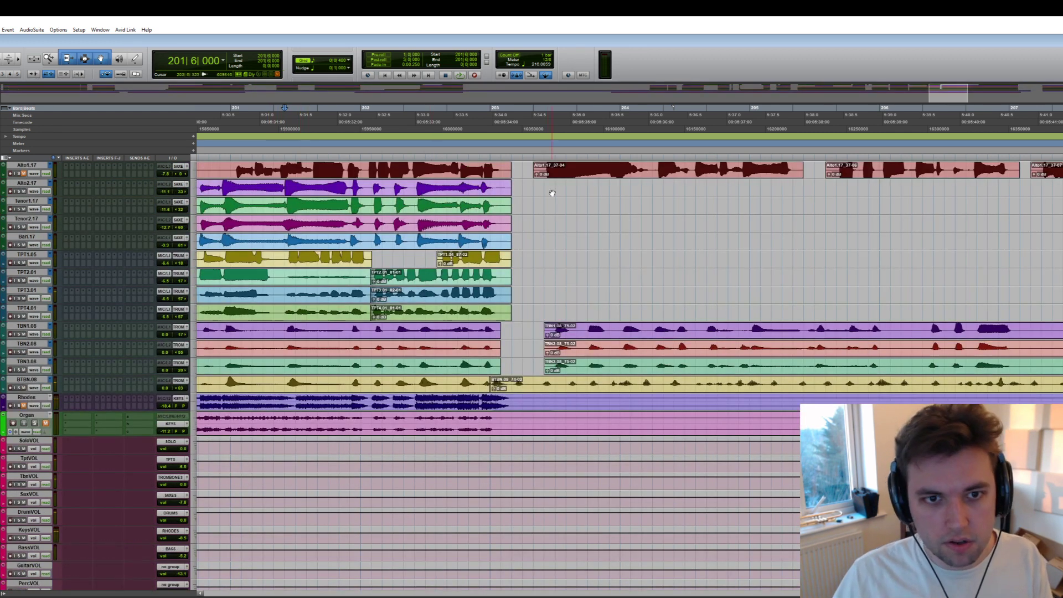
- Trim the starts of the Alto2, Tenor1, Tenor2 and Bari clips before their entry leading into bar 211
scroll(532, 201, "right", 5)
scroll(557, 247, "right", 5)
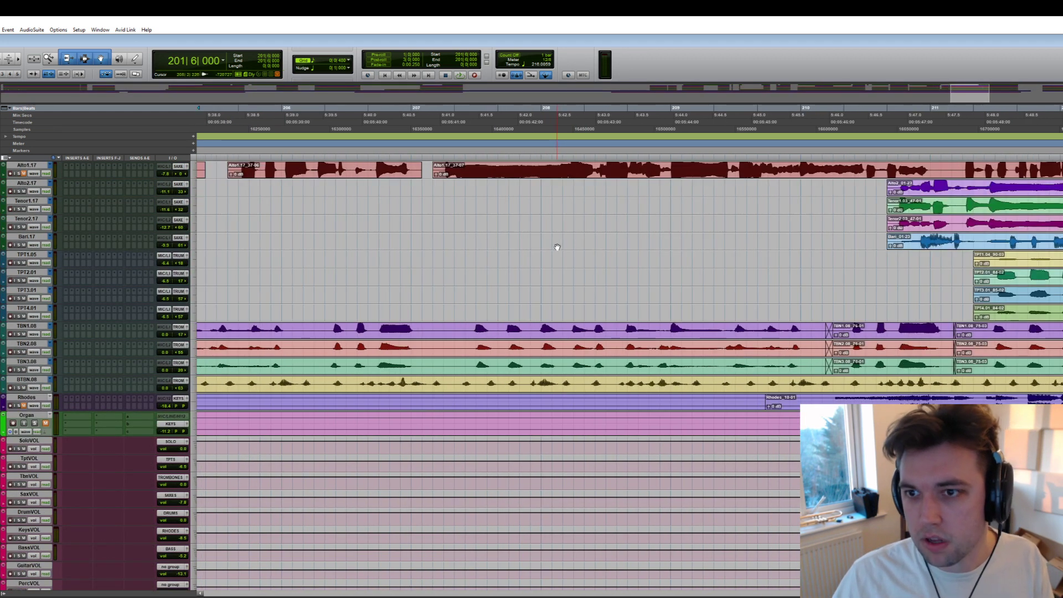
left_click_drag(893, 185, 863, 237)
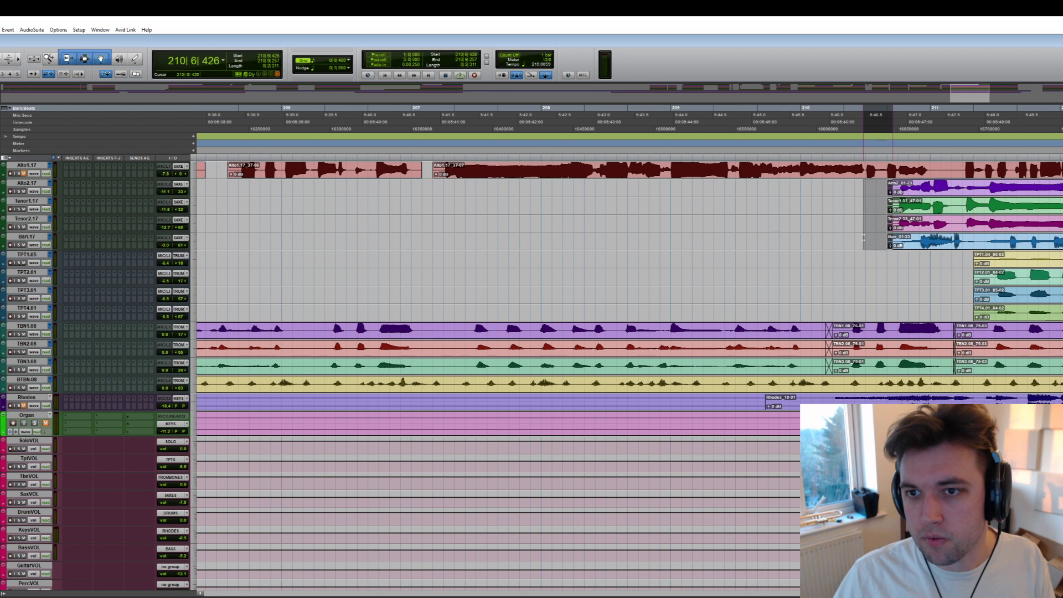
left_click(863, 239)
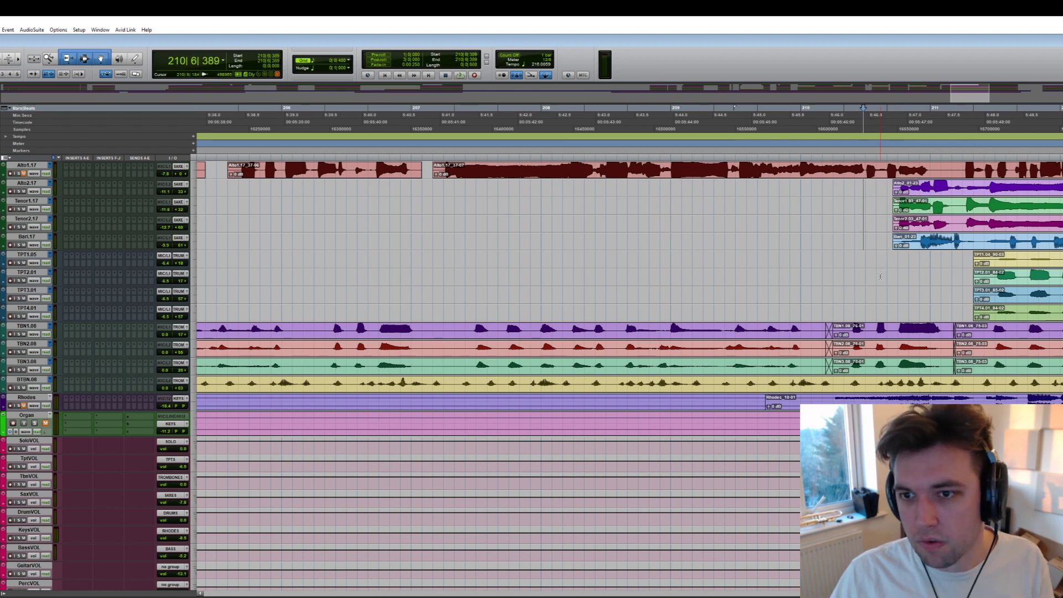
- Delete the TBN1, TBN2 and TBN3 audio between phrases from 210|2|000 to 210|5|000, including the crossfades
scroll(882, 276, "right", 5)
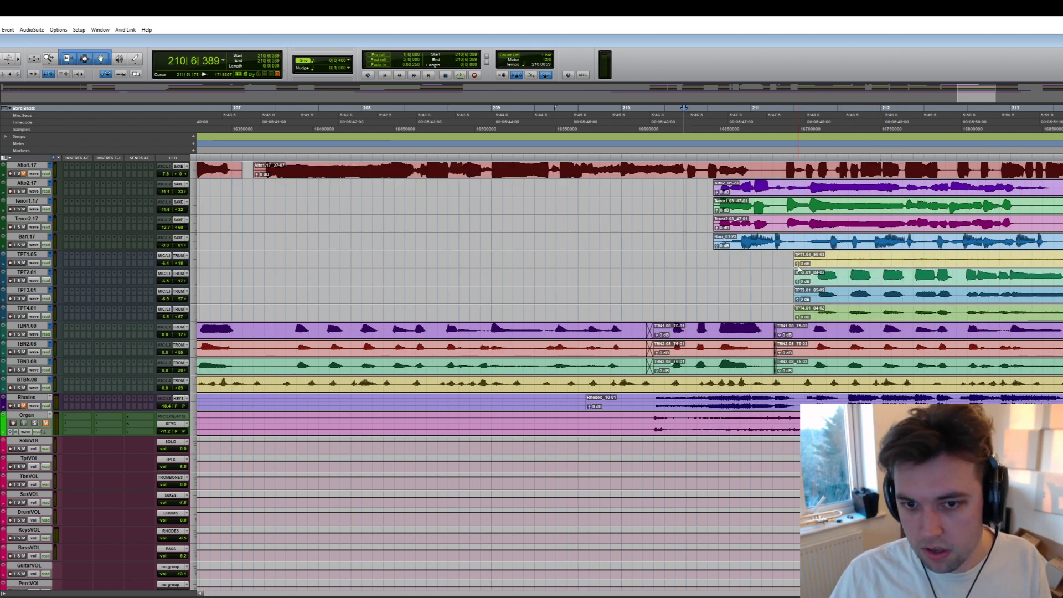
left_click_drag(632, 331, 662, 371)
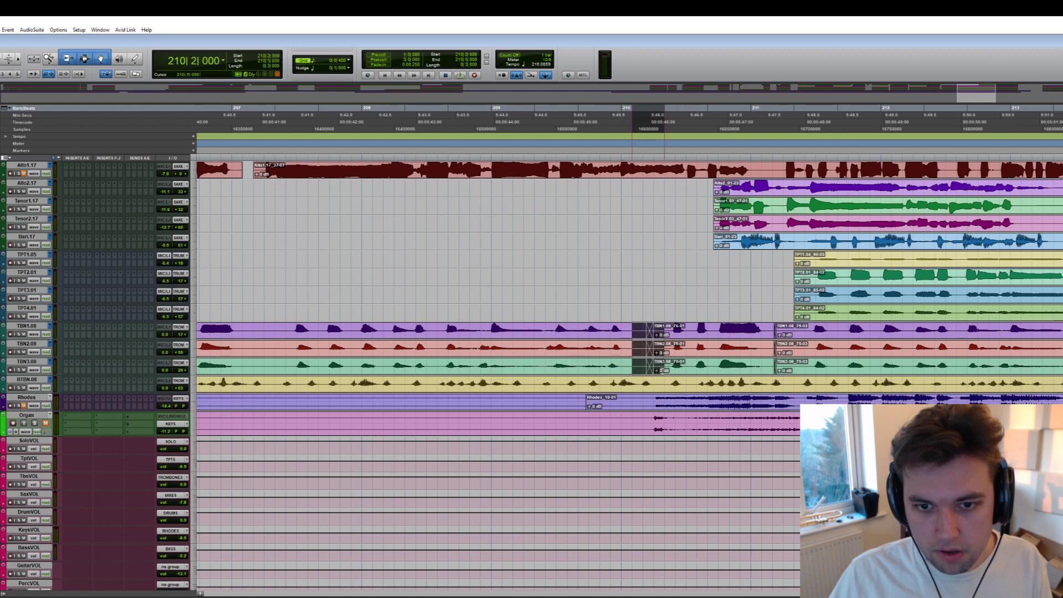
key("Delete")
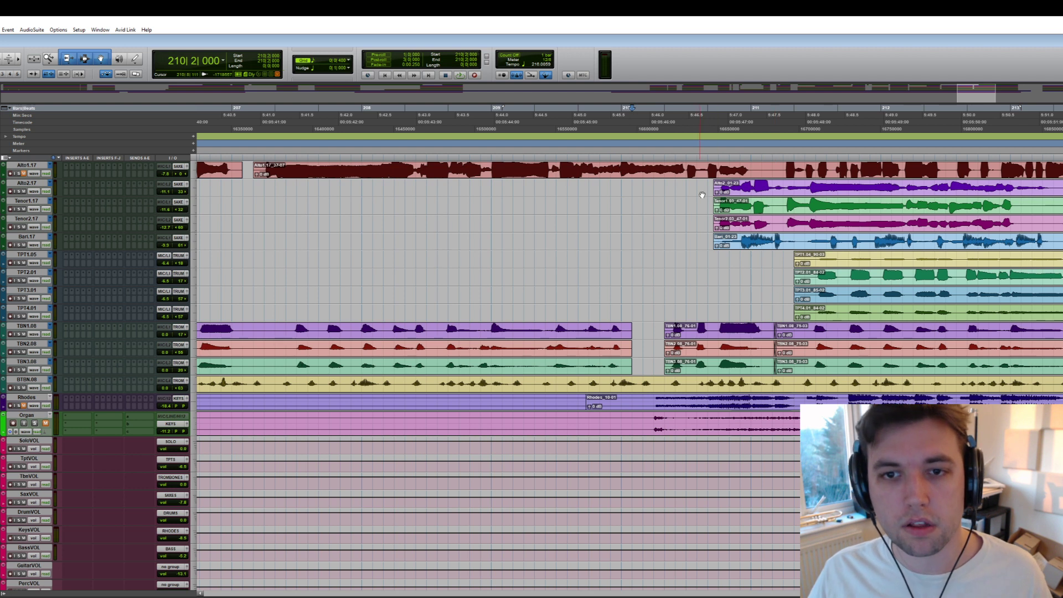
- Listen repeatedly to the sax and trombone entries from 210|8|000 and 210|5|000
key("space")
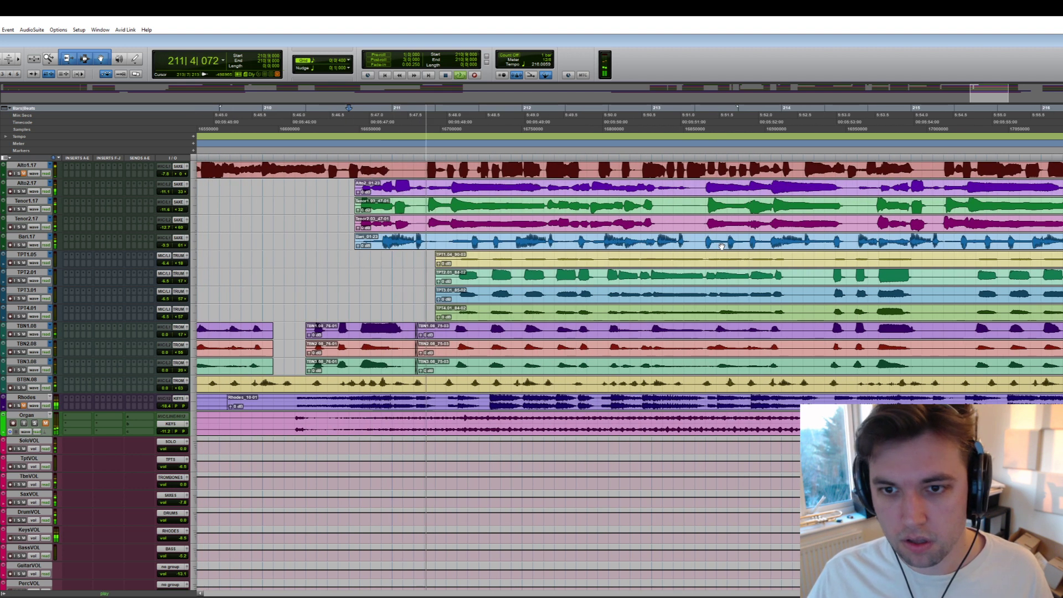
key("space")
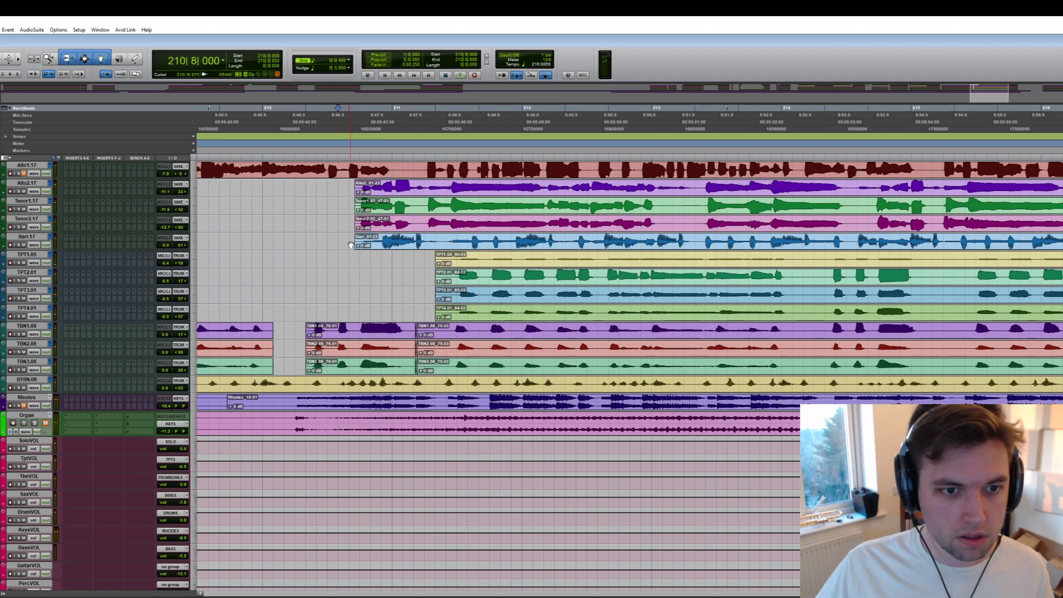
key("space")
key("space")
left_click(302, 312)
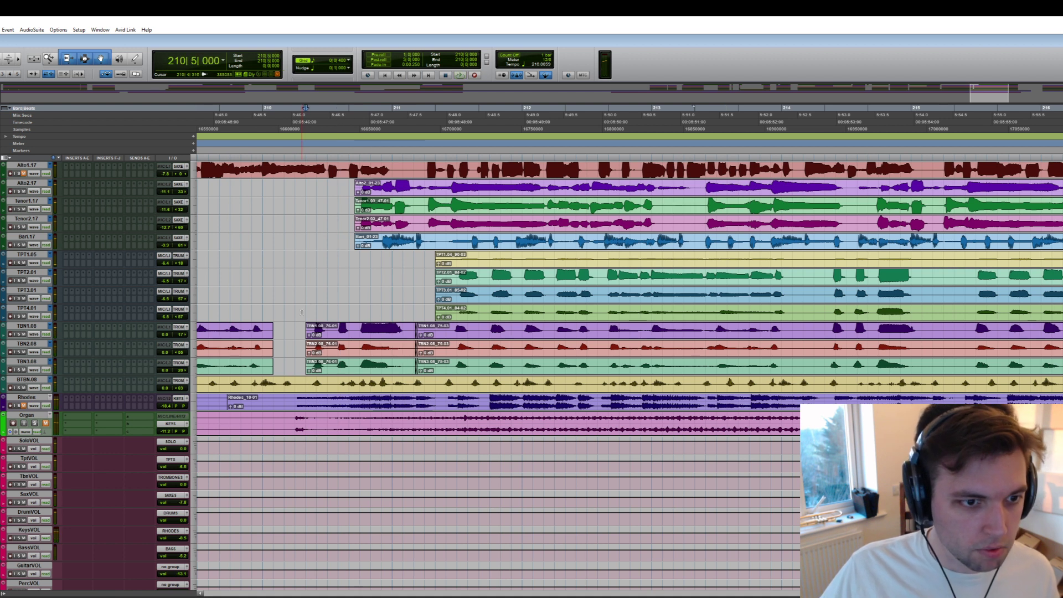
key("space")
key("space")
key("space")
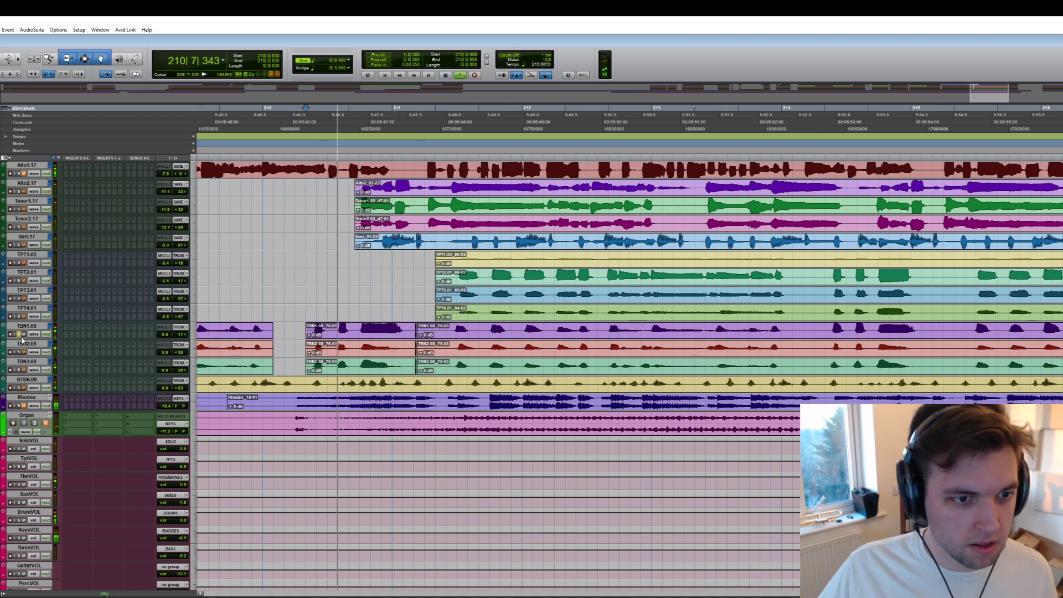
key("space")
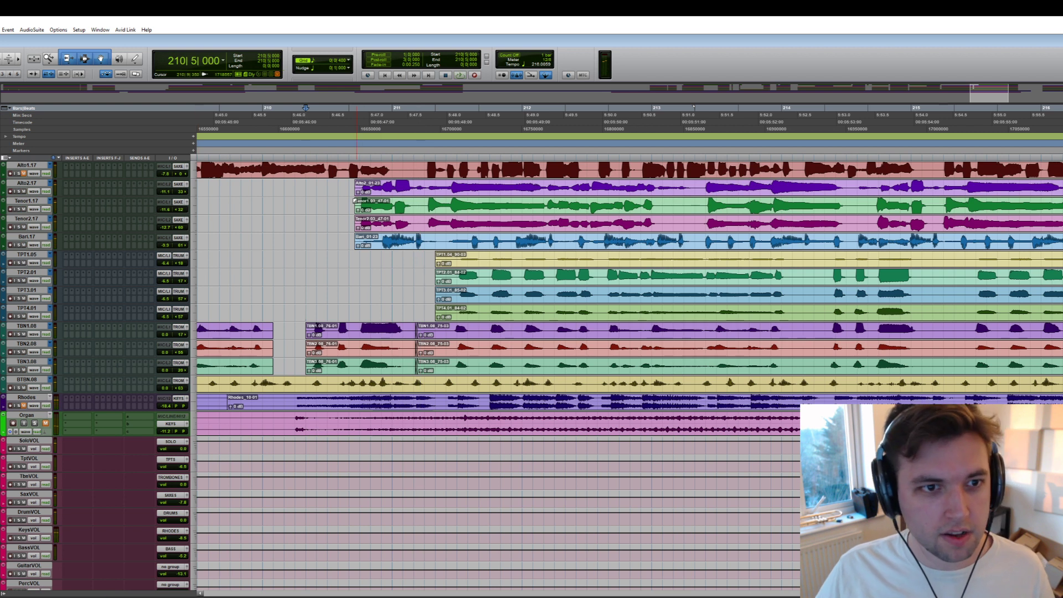
- Play the horn entry from 210|8|000 through bar 214 to check all sections together
left_click(339, 194)
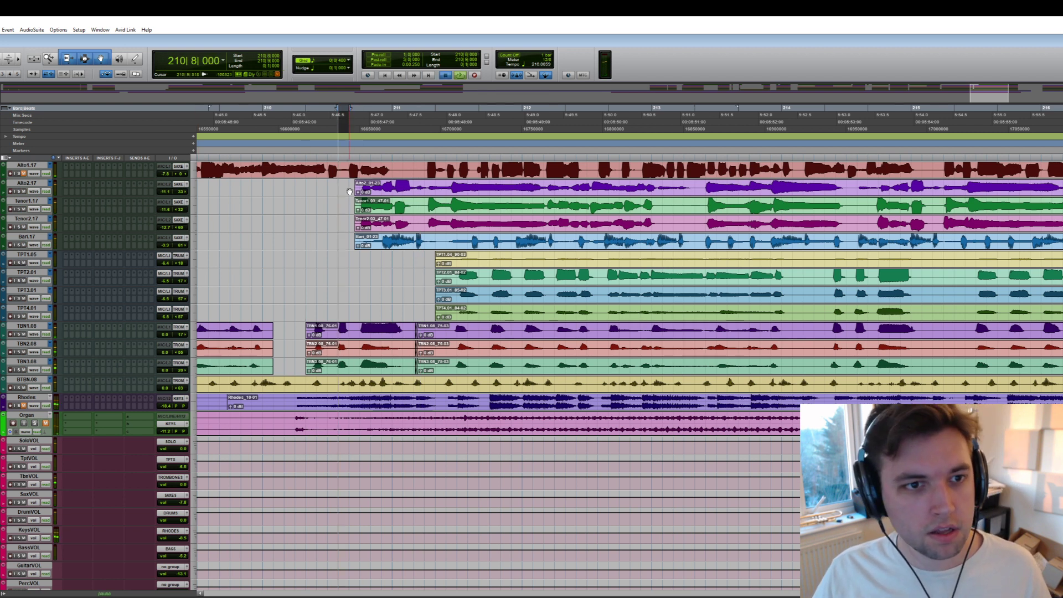
key("space")
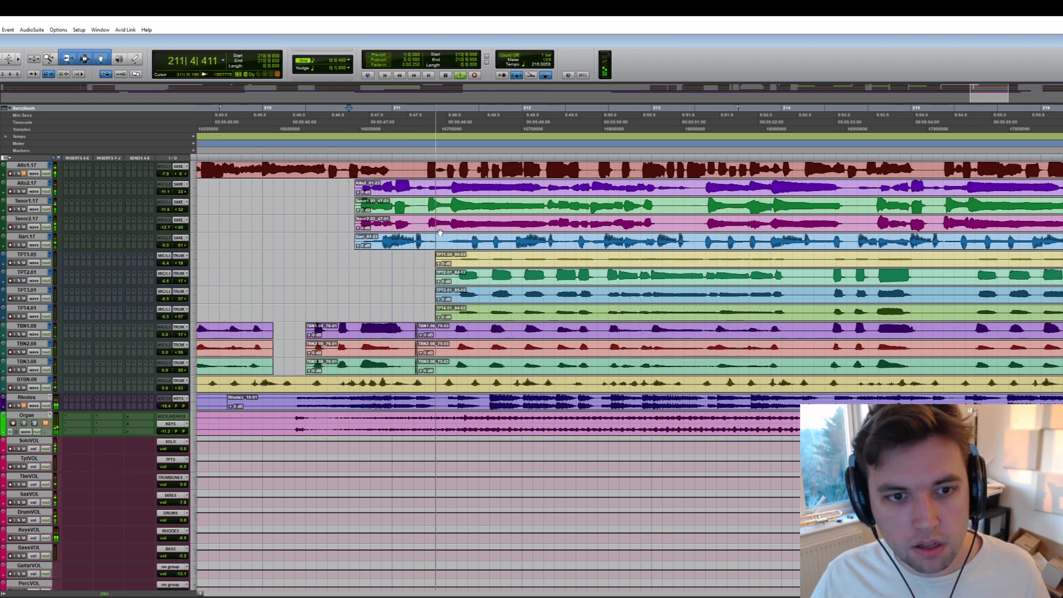
scroll(393, 224, "right", 1)
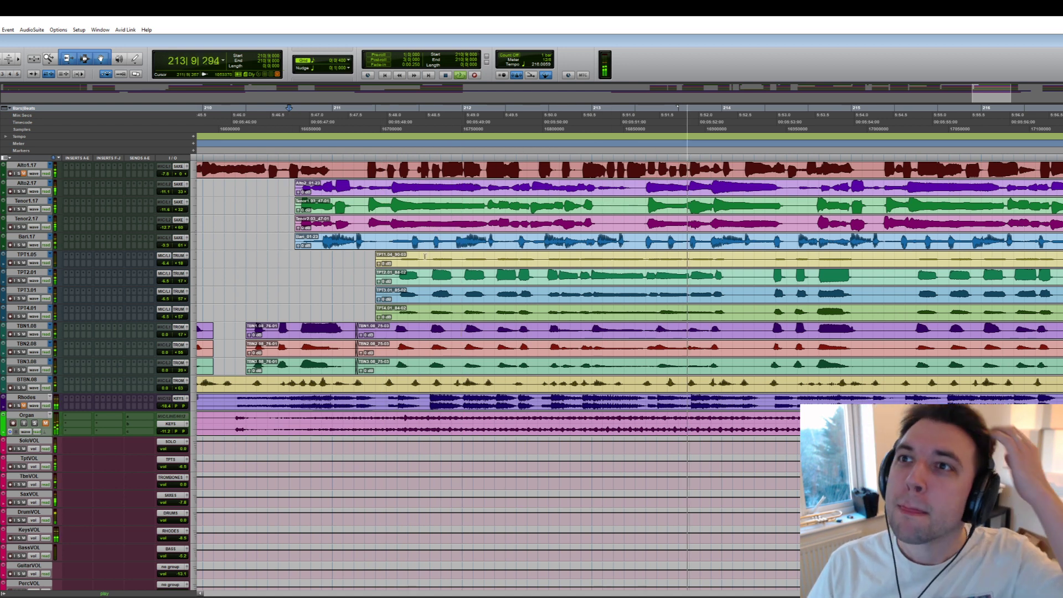
scroll(707, 284, "right", 2)
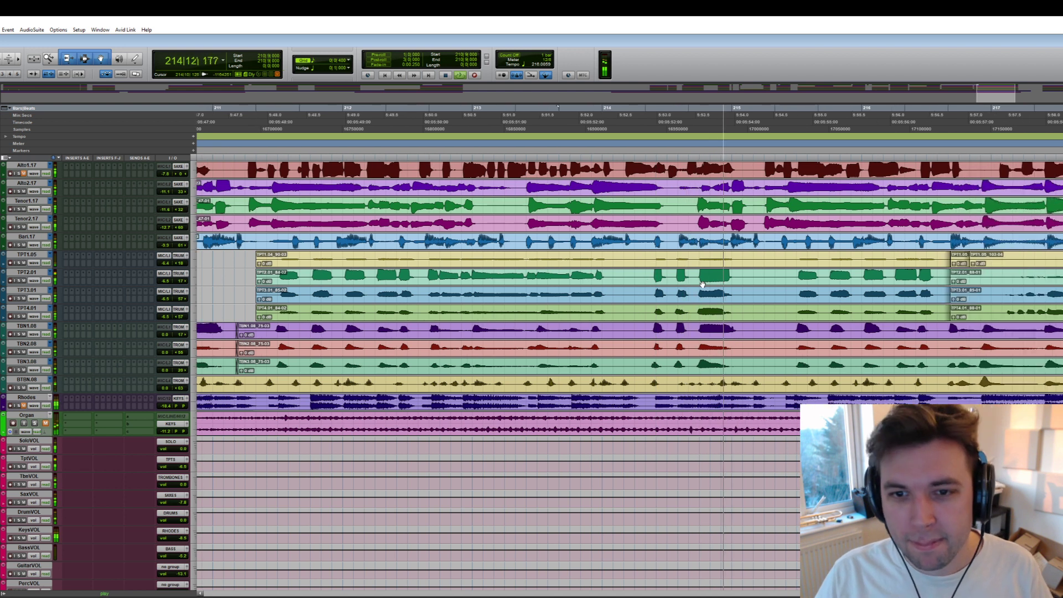
- Delete TPT1's unused clip between bars 211 and 216 and the clip that follows it into bar 217
left_click(743, 264)
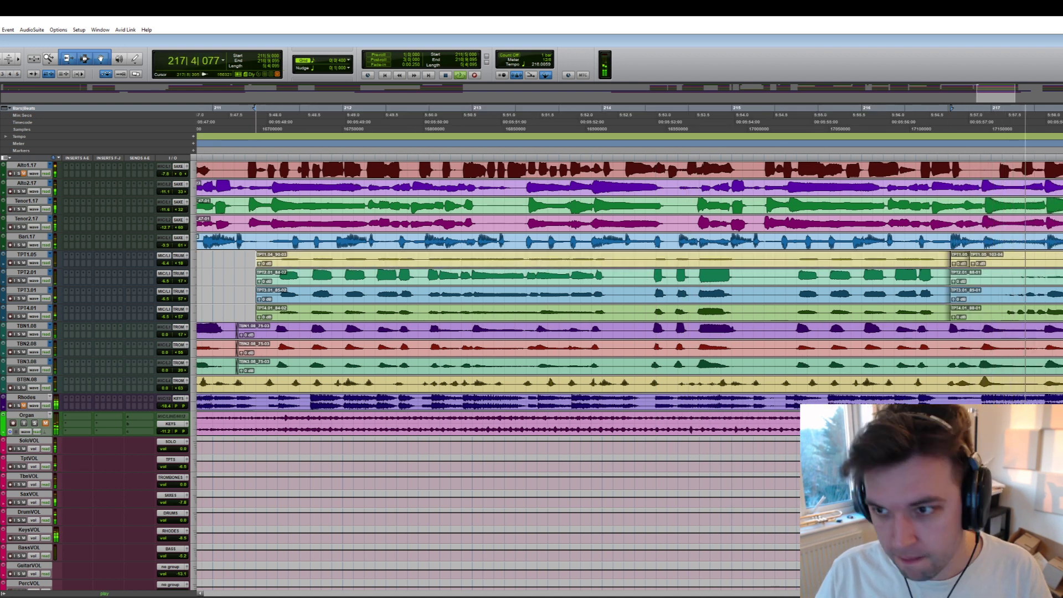
key("Delete")
left_click(1004, 263)
key("Delete")
key("space")
- Delete TPT2's unwanted audio after the phrase, starting from 216|9|277
left_click_drag(1062, 274, 954, 275)
left_click(1008, 298)
key("Delete")
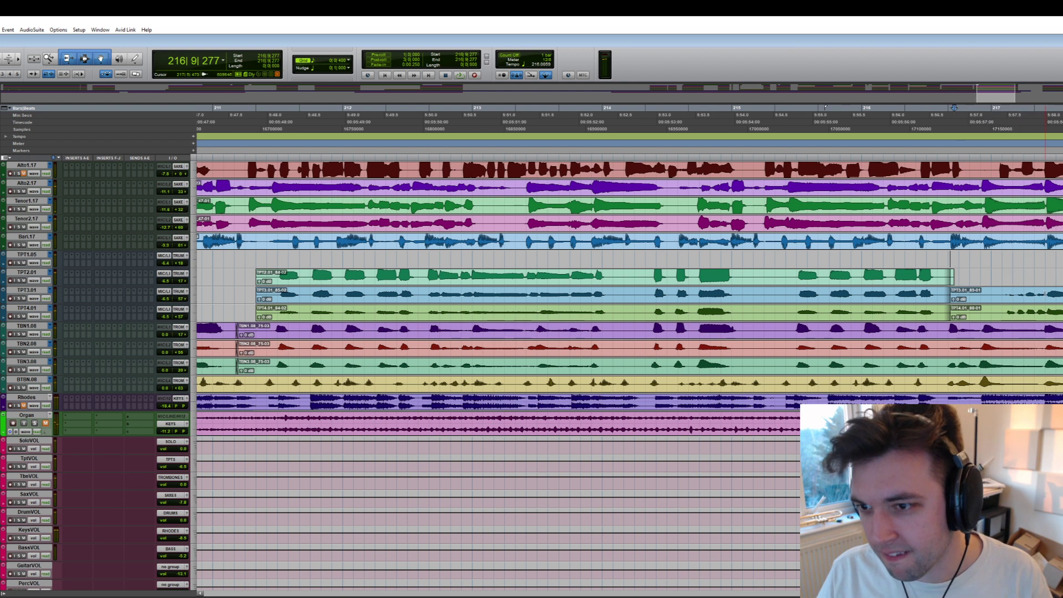
- Delete the TPT3 and TPT4 audio between phrases from 216|9|000 and trim the end of TPT2's preceding clip
key("space")
left_click_drag(1009, 294, 937, 277)
key("Delete")
key("Delete")
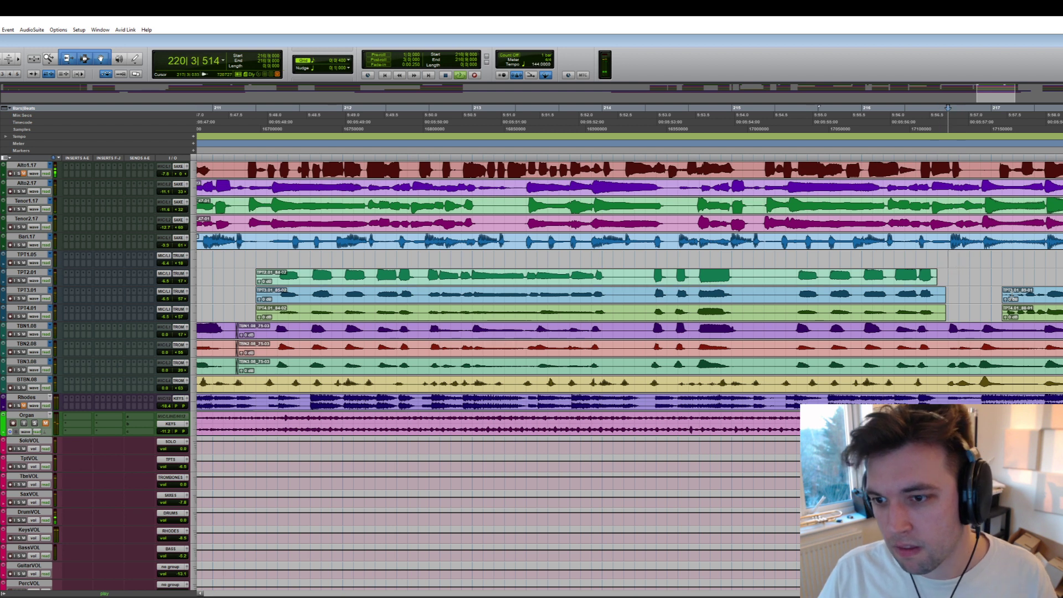
- Trim the ends of the Alto2, Tenor1, Tenor2 and Bari clips back to 220|1|266
key("space")
key("r")
key("r")
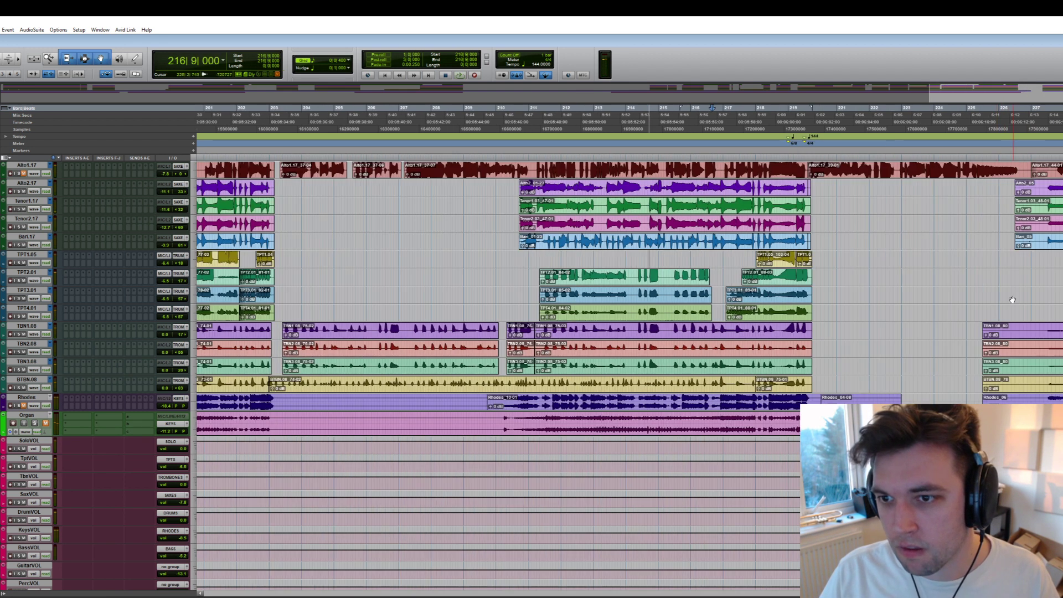
left_click_drag(821, 183, 810, 235)
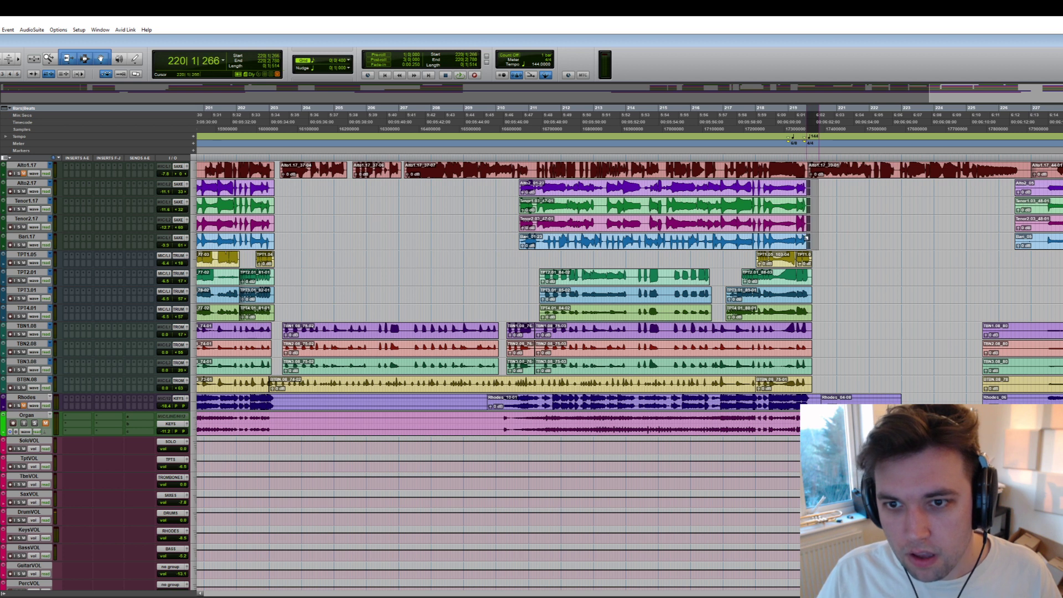
left_click(906, 227)
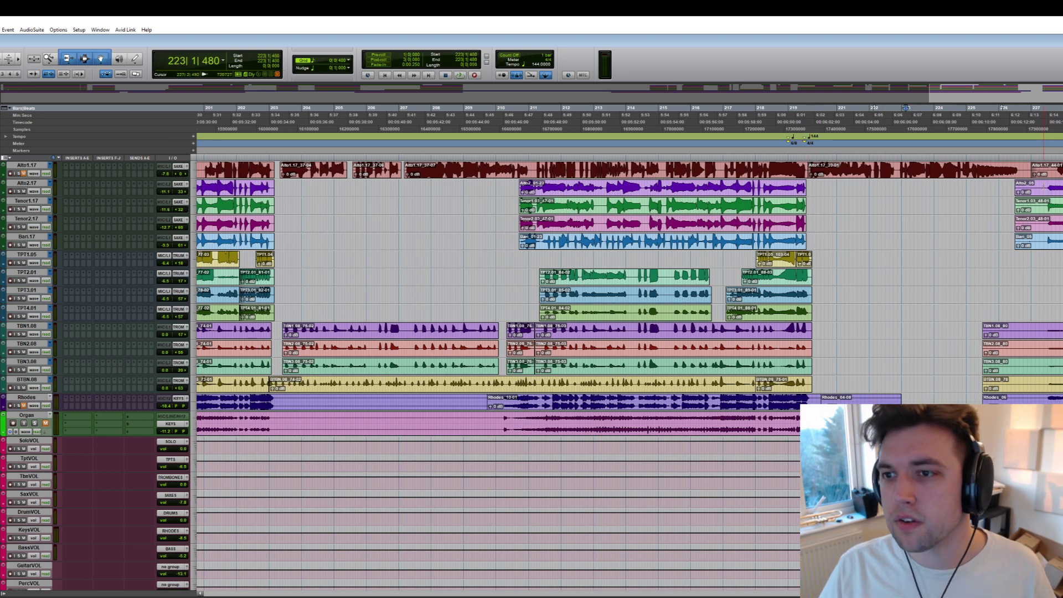
- Trim the starts of the Alto2, Tenor1, Tenor2 and Bari clips near bar 227 and delete the trombone and Rhodes audio from 220|2|000
left_click_drag(1044, 184, 1000, 248)
key("Delete")
left_click_drag(1042, 329, 812, 398)
key("Delete")
key("Delete")
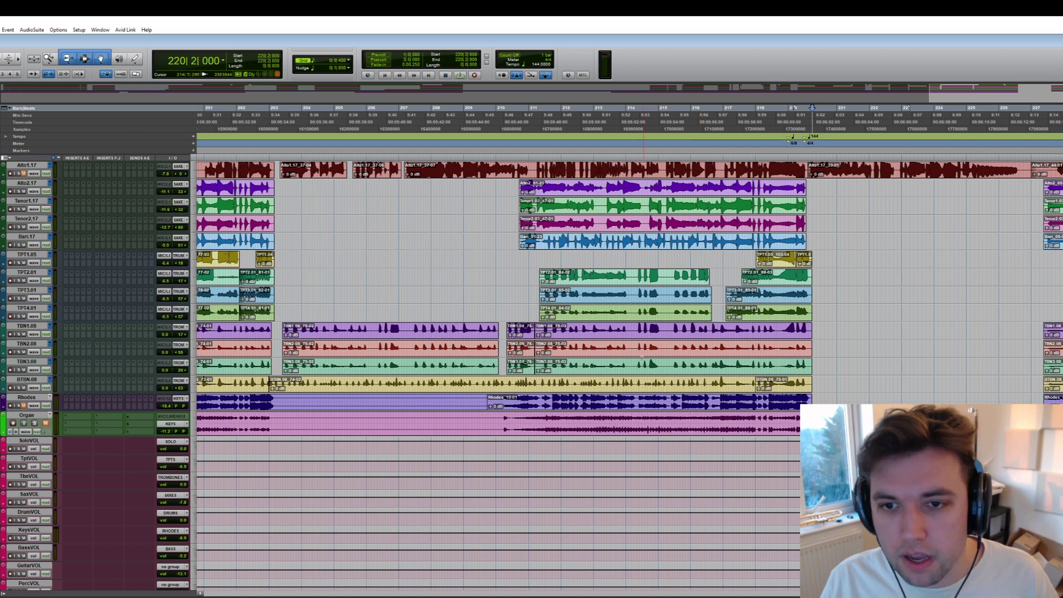
- Delete Alto1's unused audio from 226|4|000 into bar 227
scroll(955, 340, "right", 5)
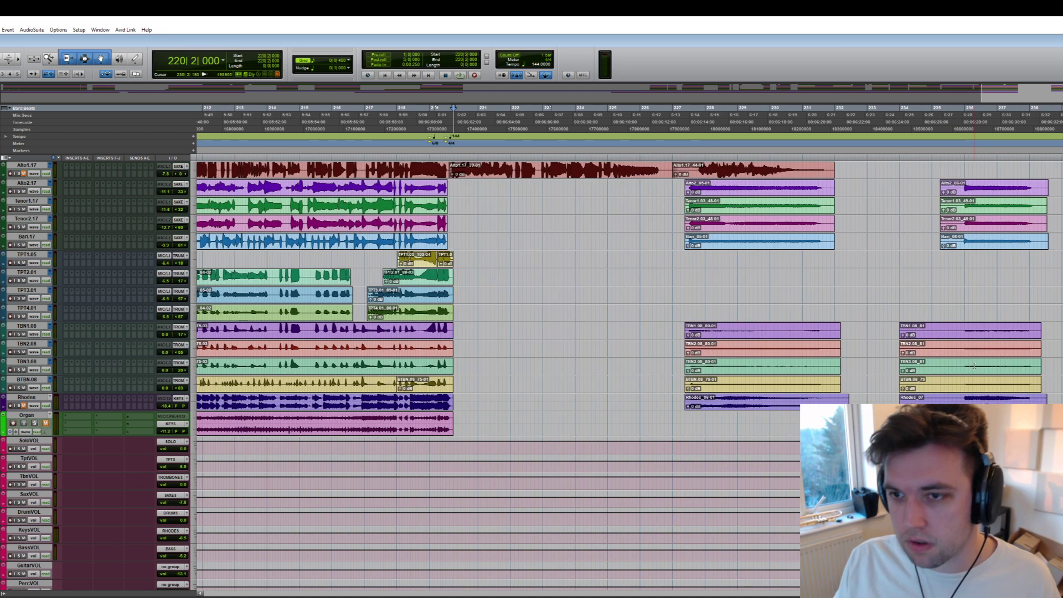
left_click_drag(698, 175, 664, 175)
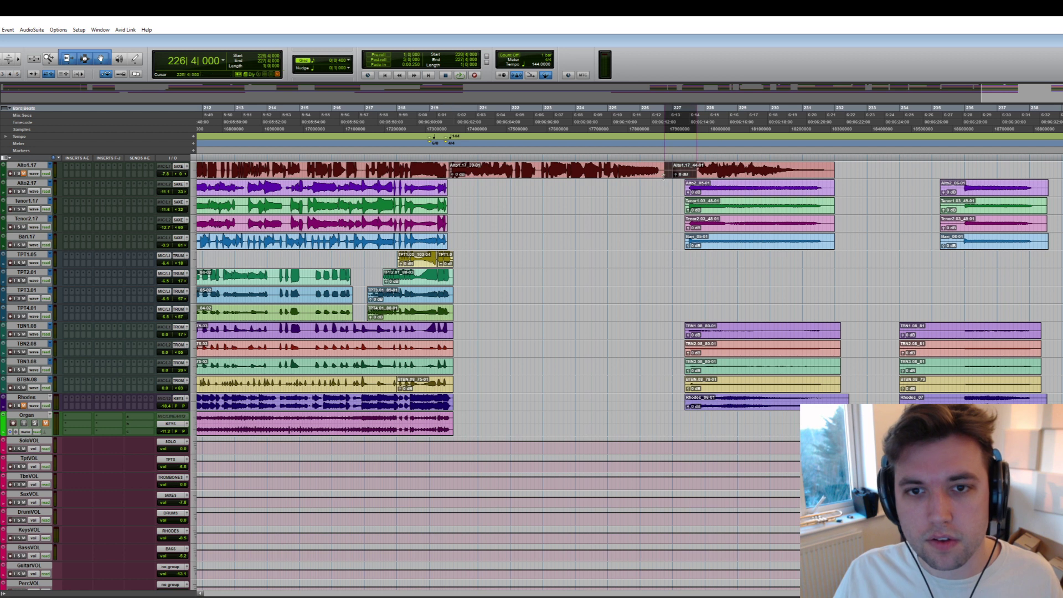
key("Delete")
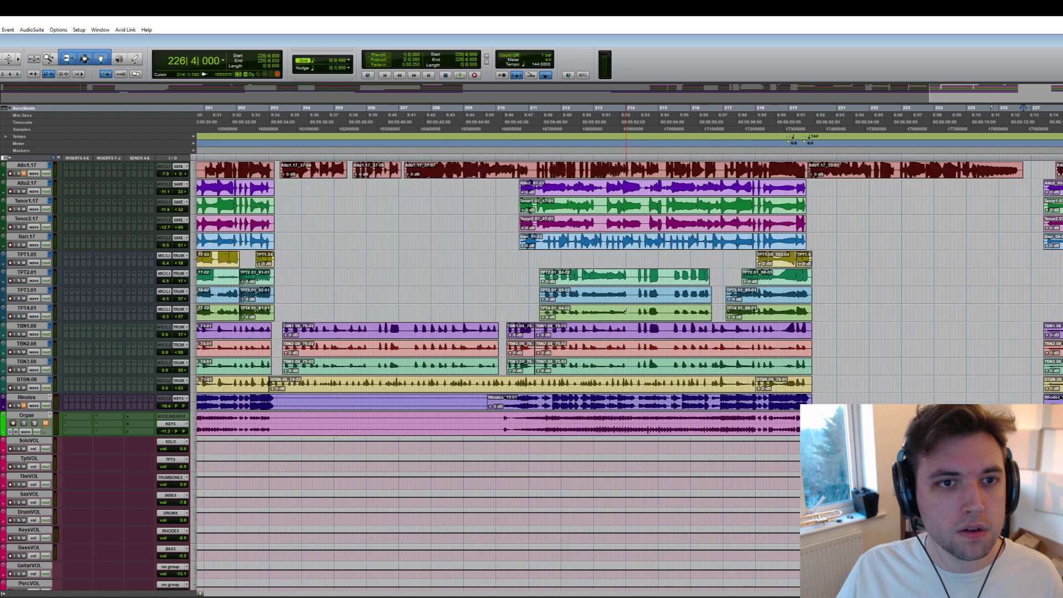
- Play the passage before bar 173 onward and delete TPT1's unused audio from 172|5|052 into bar 176
scroll(670, 272, "left", 15)
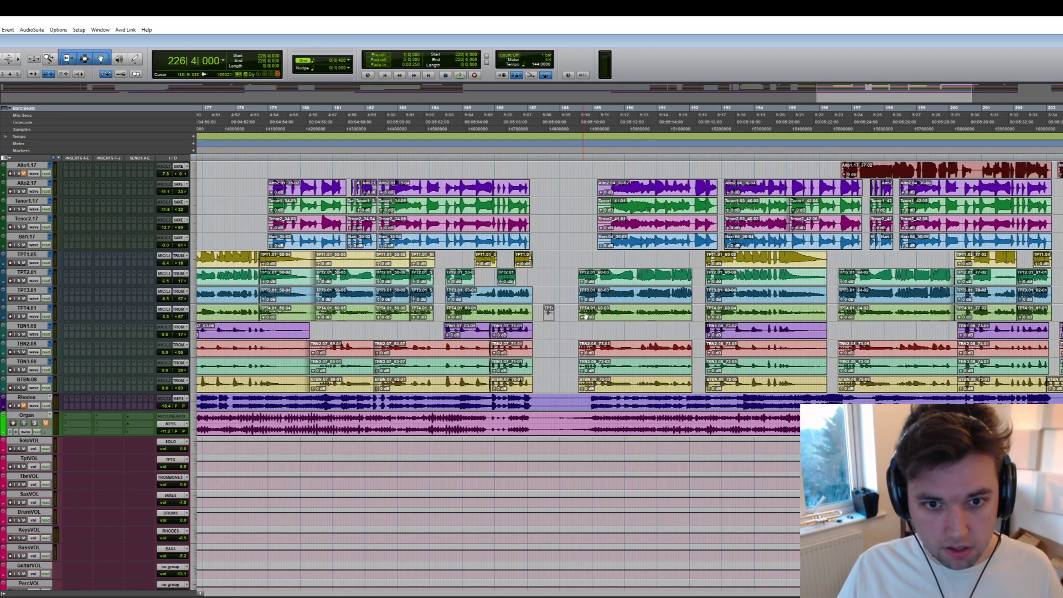
scroll(644, 335, "left", 6)
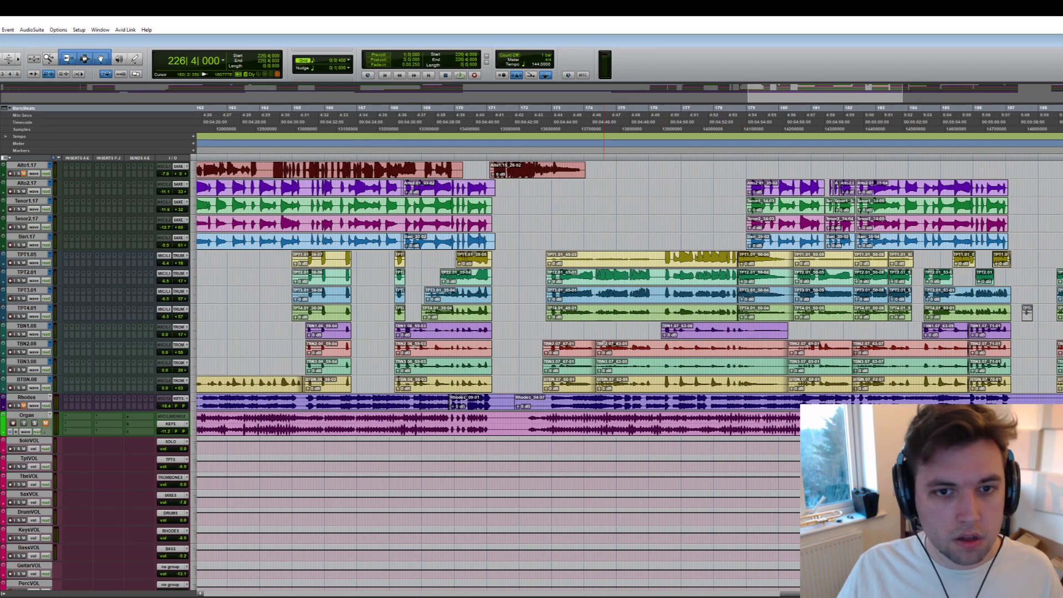
left_click(555, 108)
key("space")
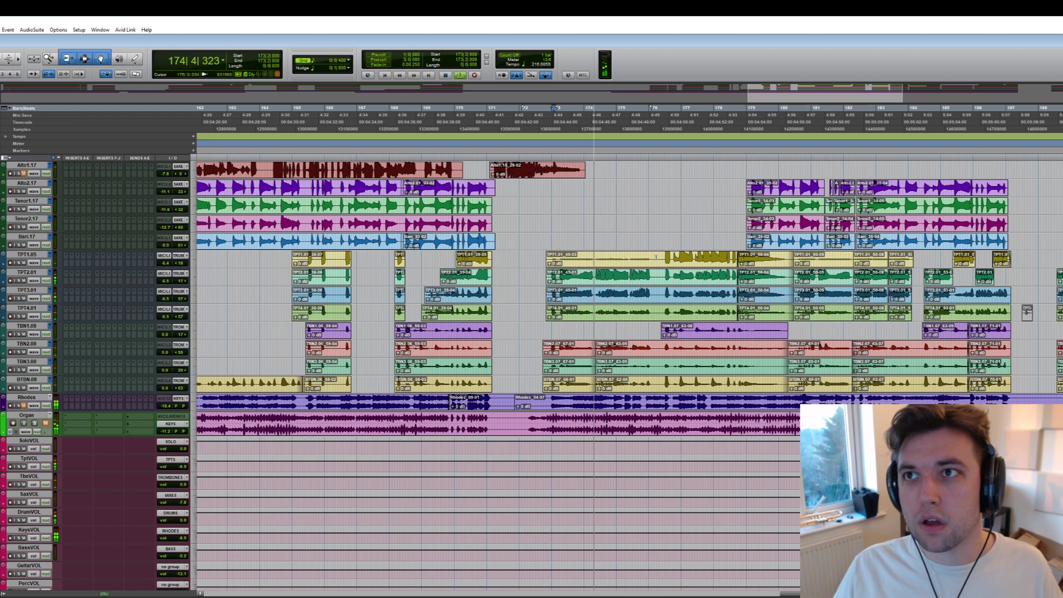
key("ctrl+bracketright")
left_click_drag(946, 262, 687, 262)
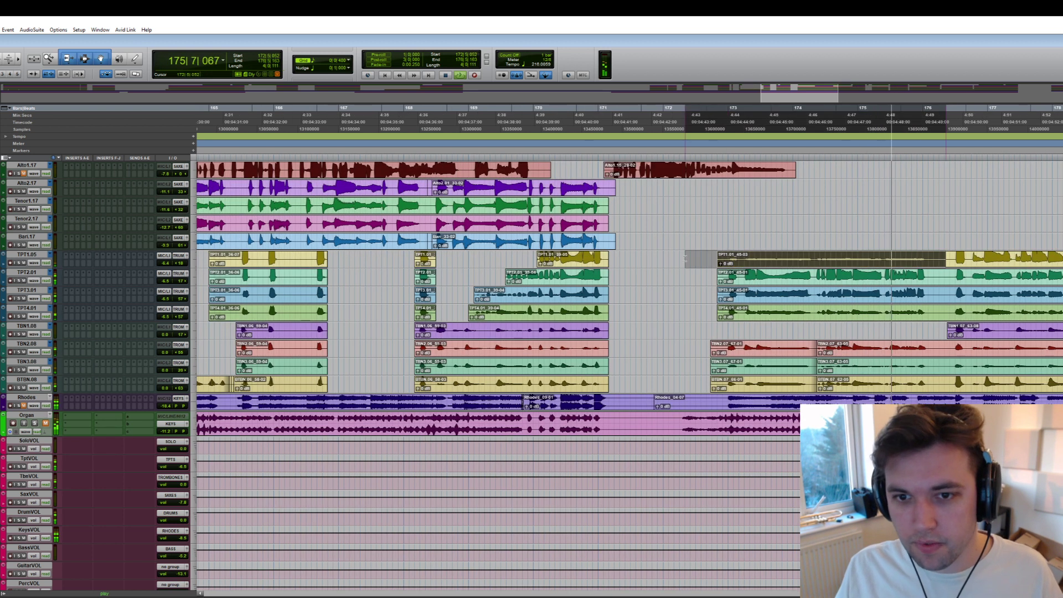
key("Delete")
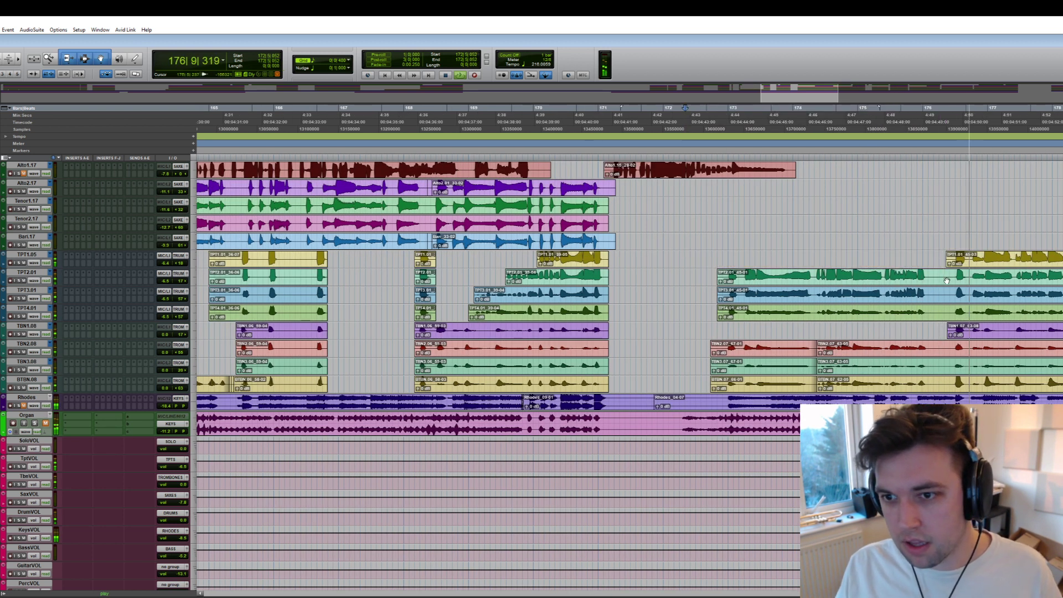
- Trim the trumpet clip starts in bar 165 to match the trombones and delete the trumpet and trombone gap from 166|3|000
scroll(846, 275, "left", 5)
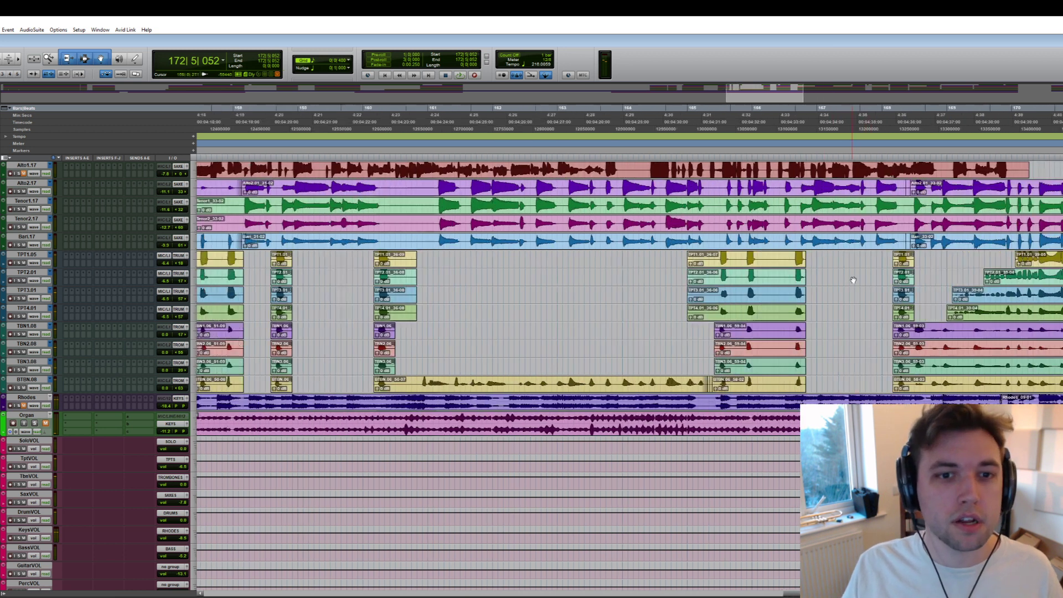
left_click_drag(893, 256, 825, 361)
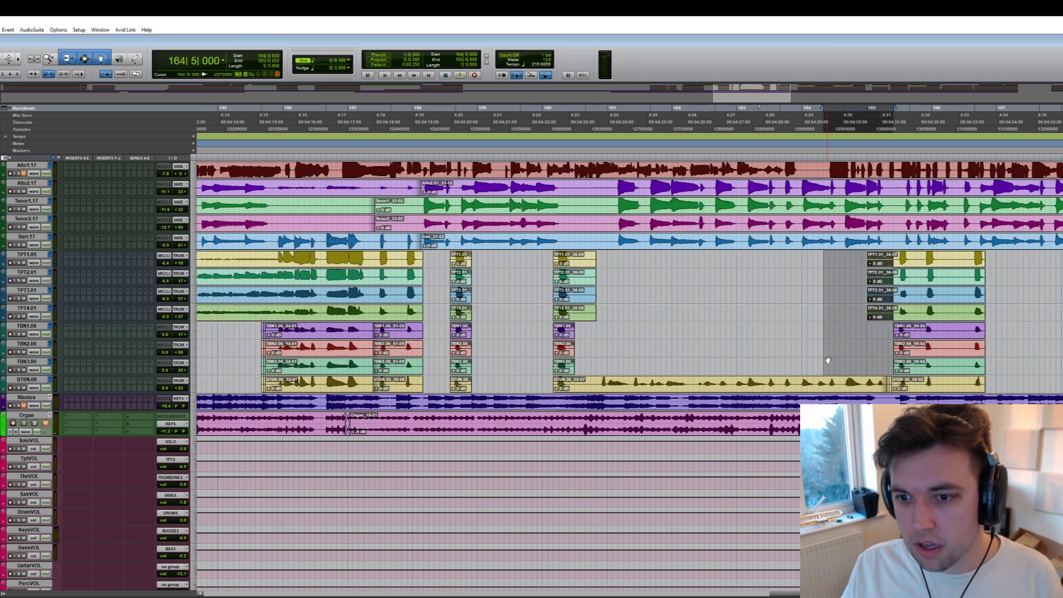
key("Delete")
left_click_drag(970, 388, 941, 257)
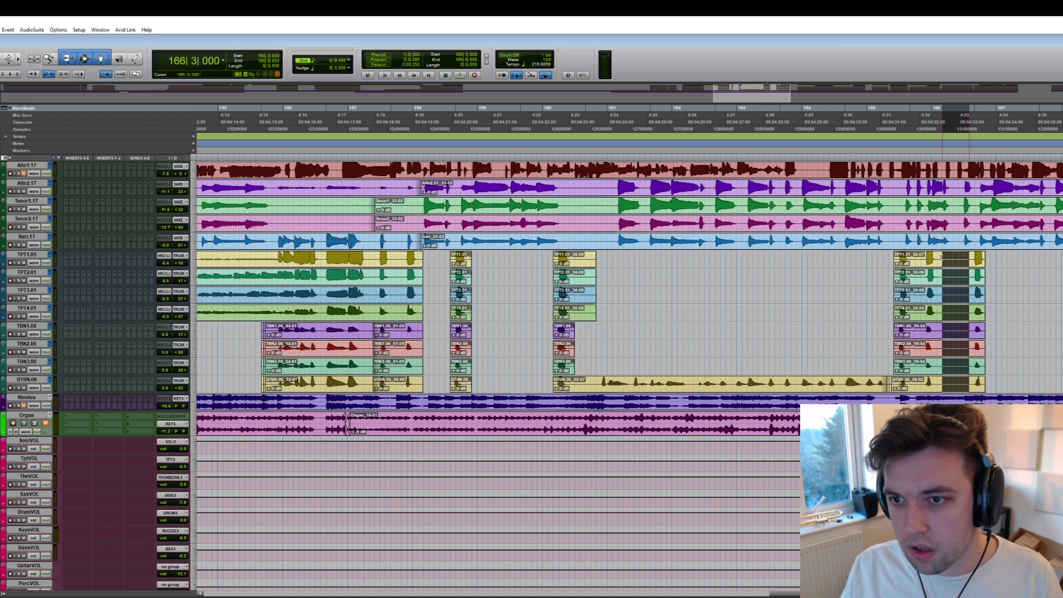
key("Delete")
- Delete the DTBN audio between phrases and the trumpet clip tails from 160|7|000
left_click_drag(598, 382, 574, 384)
key("Delete")
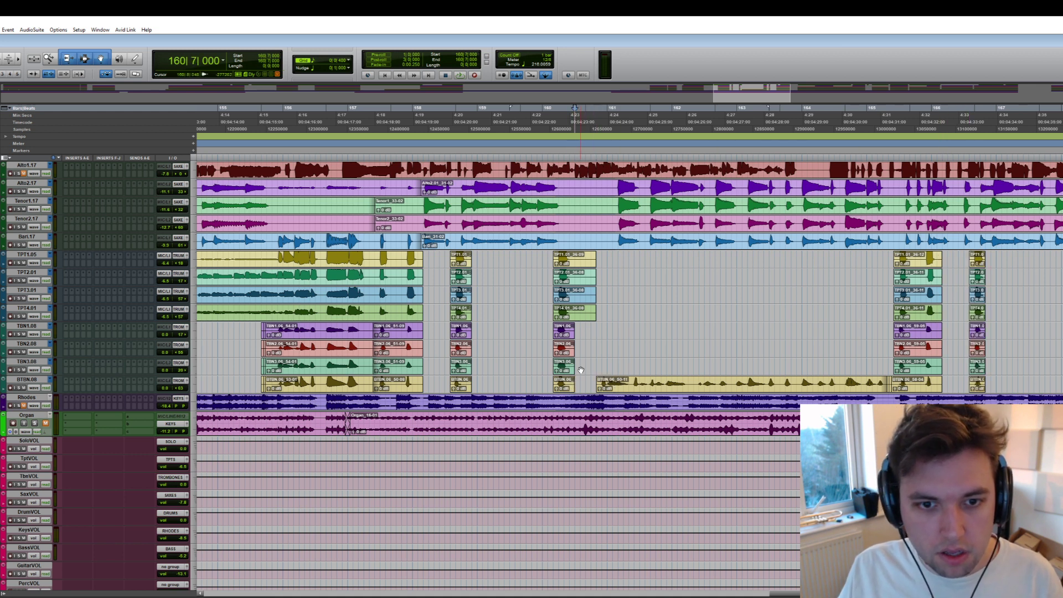
left_click_drag(605, 258, 574, 314)
key("Delete")
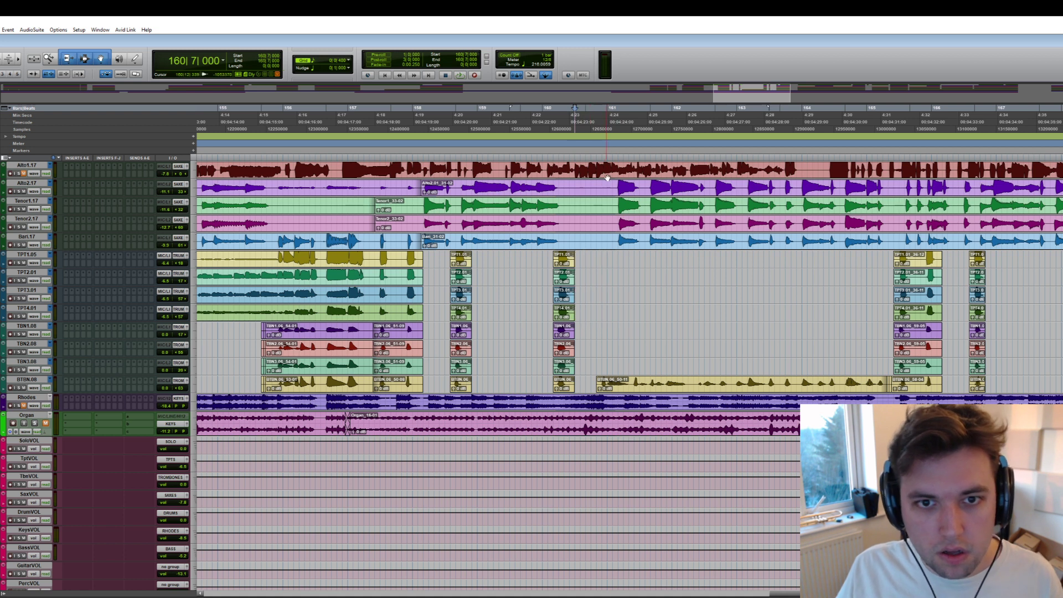
- Delete the Alto2 to Bari audio from 160|5|000 to bar 161, and the Tenor1 and Tenor2 audio from 155|12|000 to bar 158
left_click_drag(612, 183, 563, 246)
key("Delete")
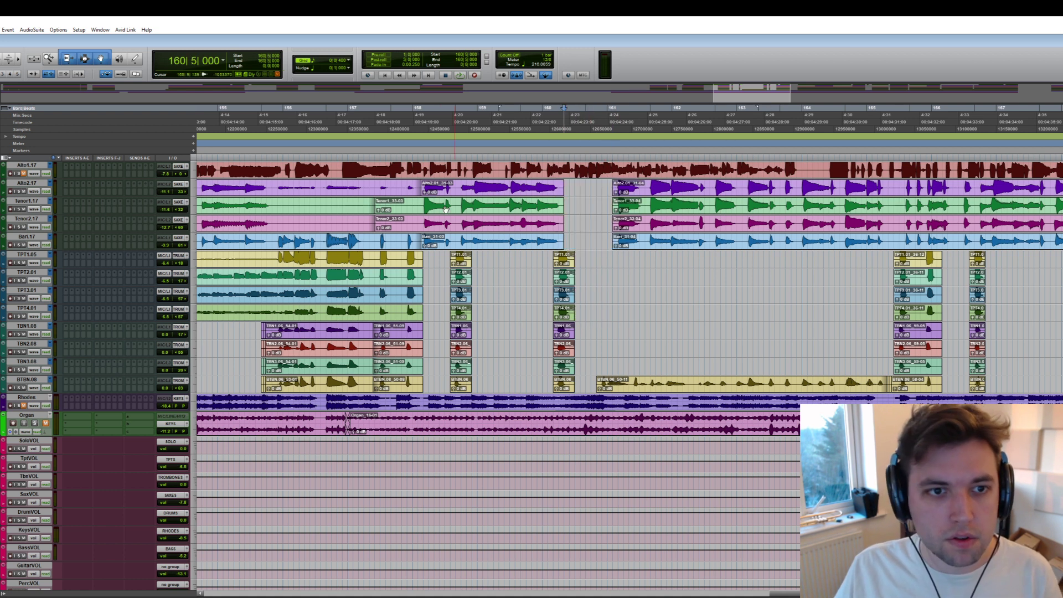
left_click_drag(419, 204, 277, 225)
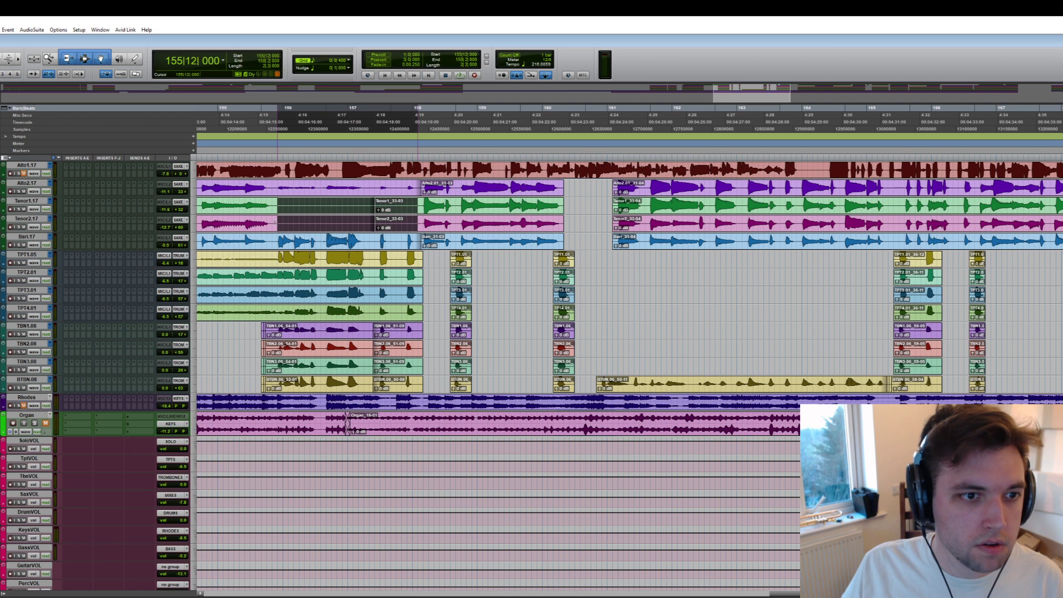
key("Delete")
- Trim the trombone clip starts from 155|8|000 to 155|11|000 and delete the gap between their phrases from 157|4|000
left_click_drag(272, 328, 256, 387)
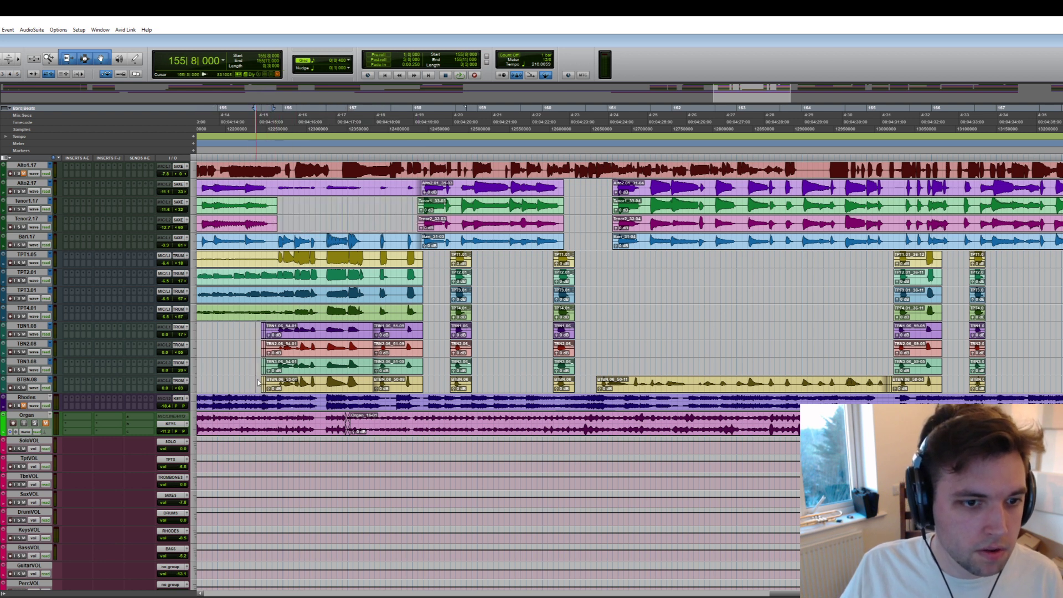
key("Delete")
left_click_drag(367, 330, 375, 387)
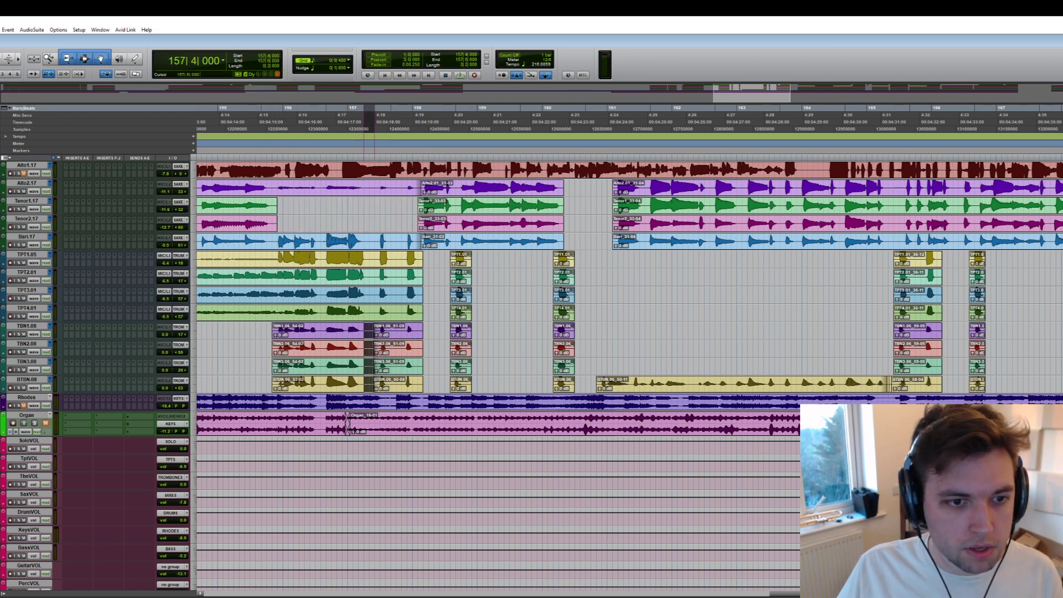
key("Delete")
- Trim the ends of the TBN1, TBN2, TBN3 and DTBN clips back to 152|5|000
scroll(698, 304, "left", 5)
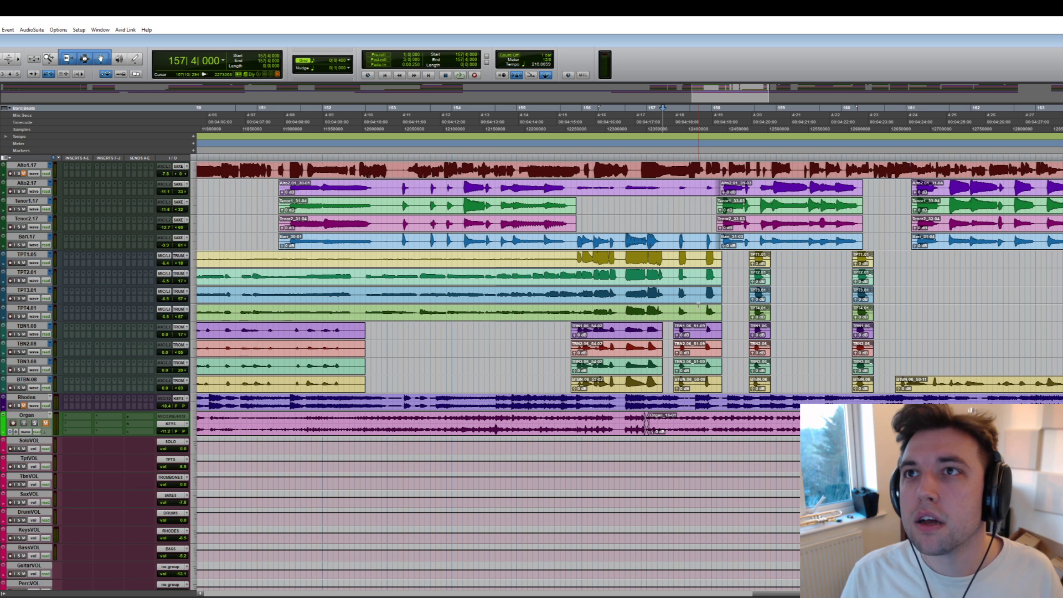
scroll(699, 305, "left", 3)
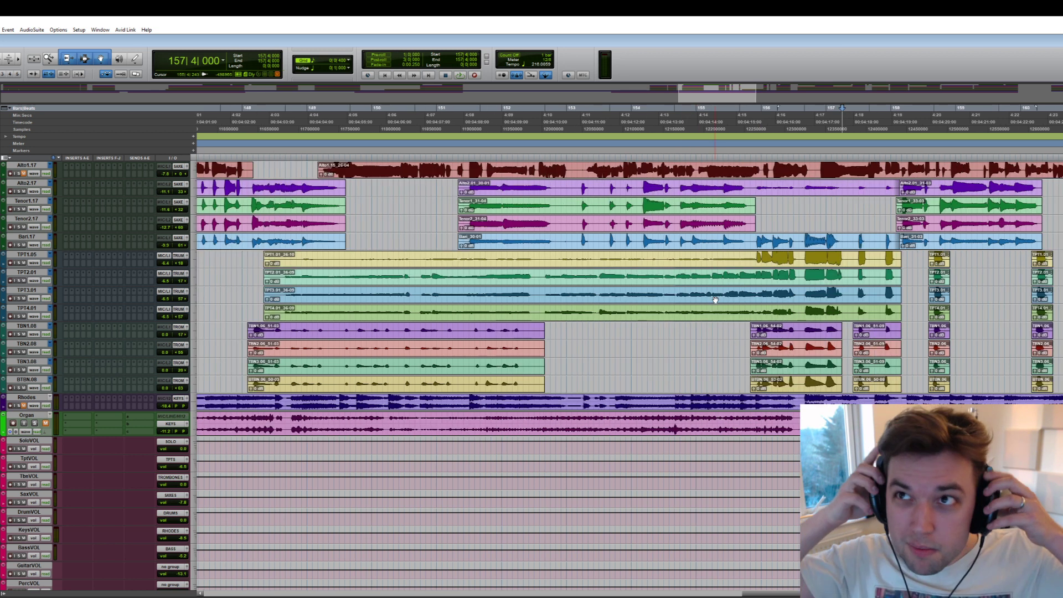
left_click_drag(523, 330, 557, 383)
key("Delete")
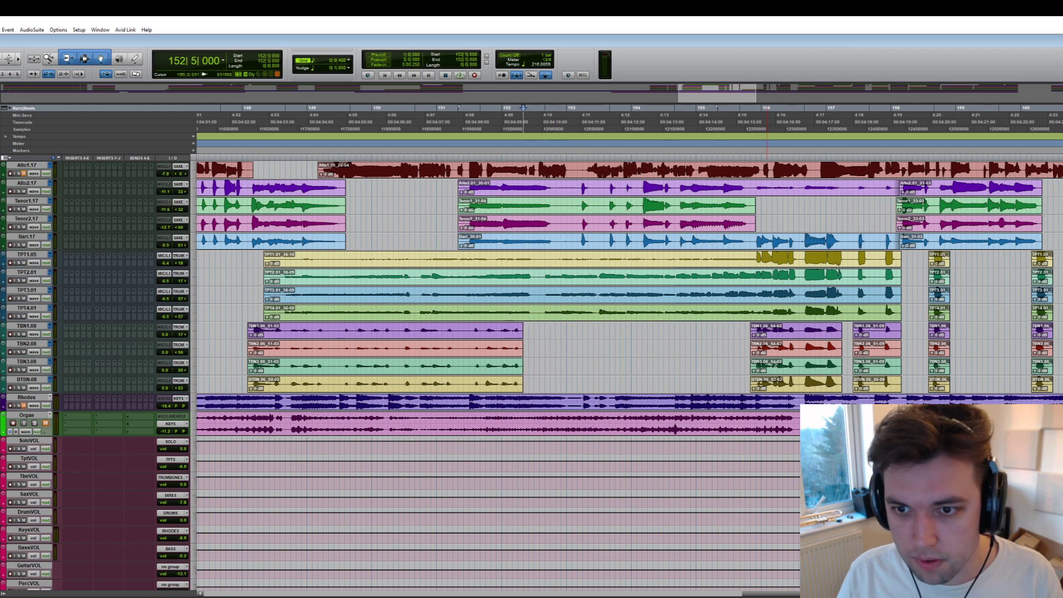
- Trim the start of TPT1's long clip forward to 155|11|422
scroll(709, 331, "left", 3)
left_click(816, 256)
key("a")
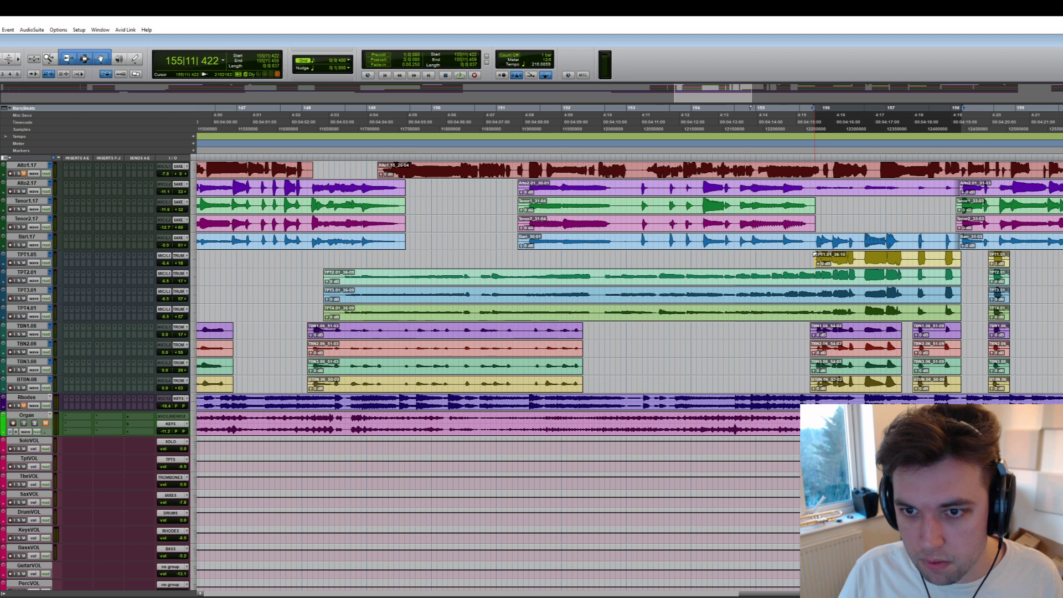
left_click(780, 257)
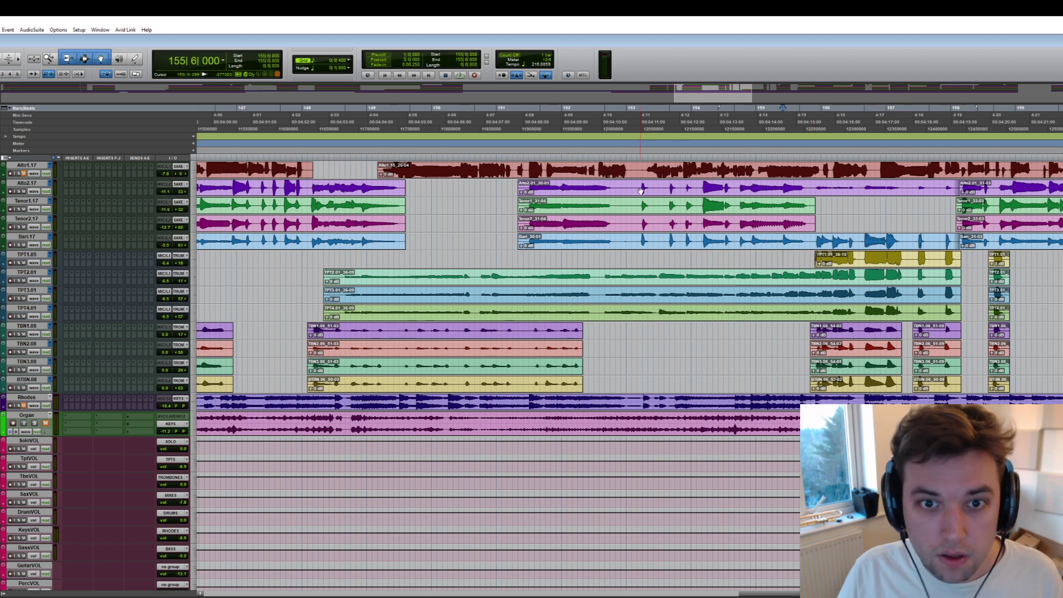
- Delete the Alto2 to Bari audio between phrases from 152|11|000 and the trombone audio between phrases from 145|9|000
left_click_drag(636, 185, 614, 244)
key("Delete")
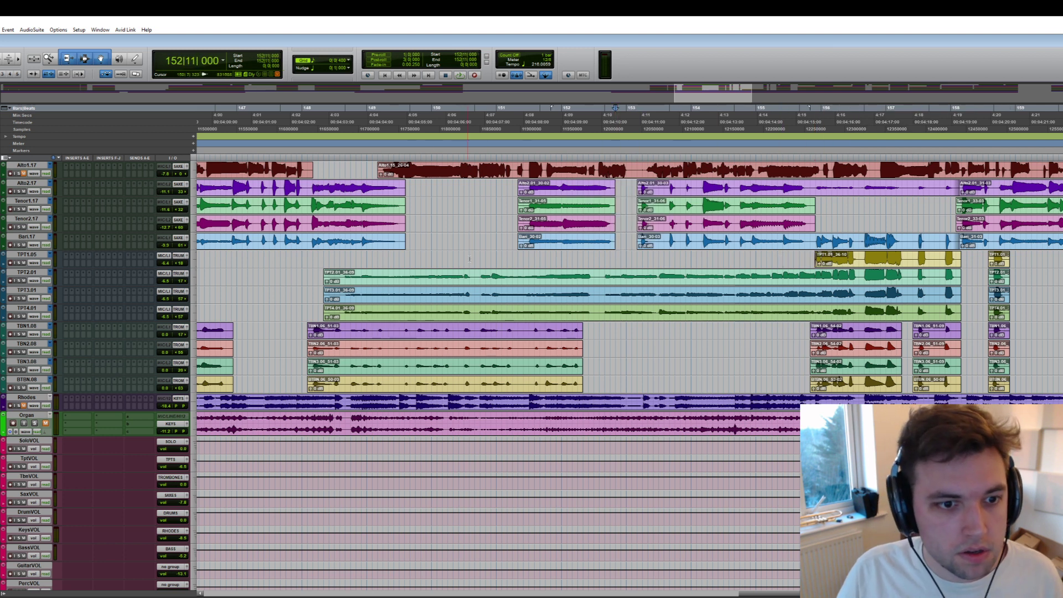
scroll(469, 259, "left", 4)
left_click_drag(777, 327, 748, 386)
key("Delete")
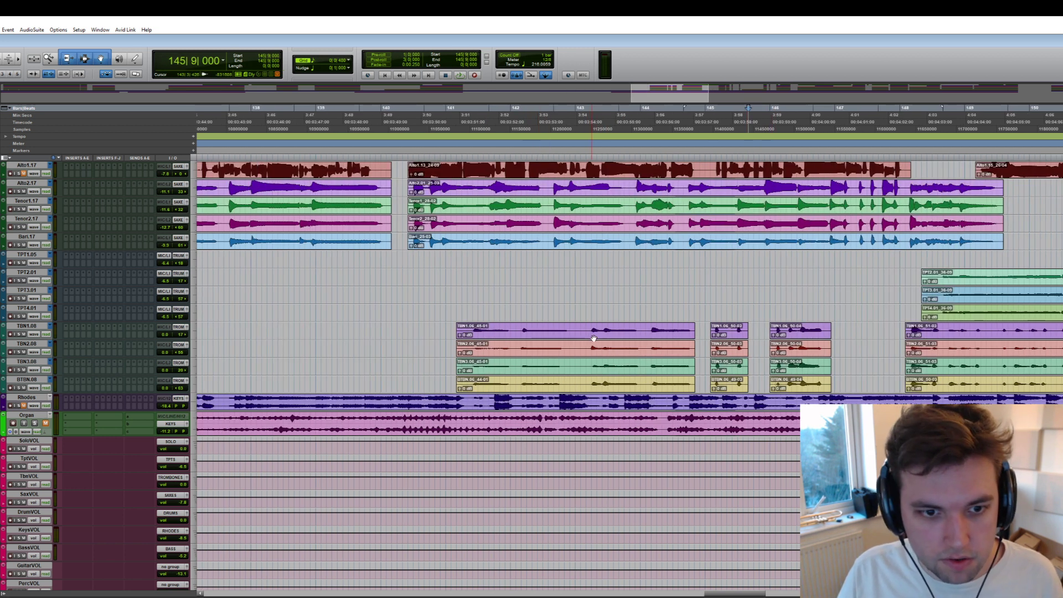
- Play from 96|4|388 and delete TPT1's unused clip from there into bar 97
scroll(593, 338, "left", 8)
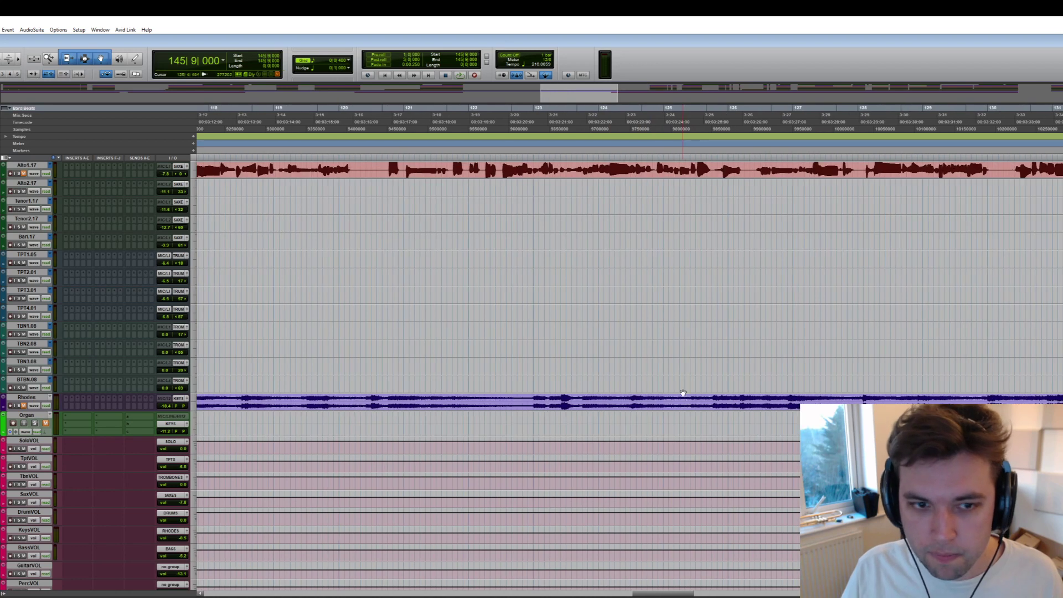
scroll(683, 392, "left", 10)
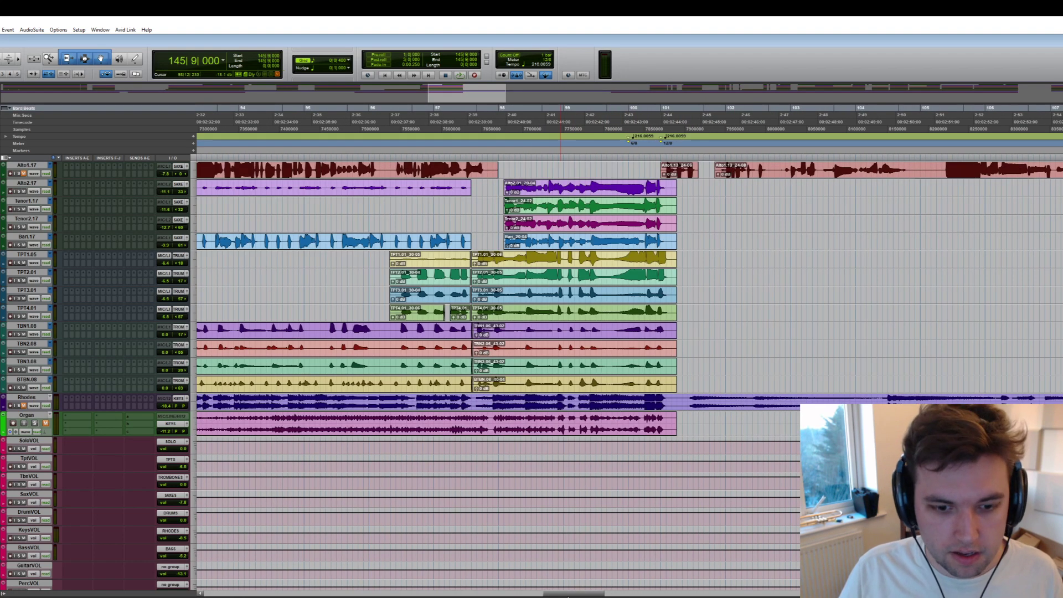
scroll(624, 288, "left", 3)
left_click(579, 258)
key("space")
key("Delete")
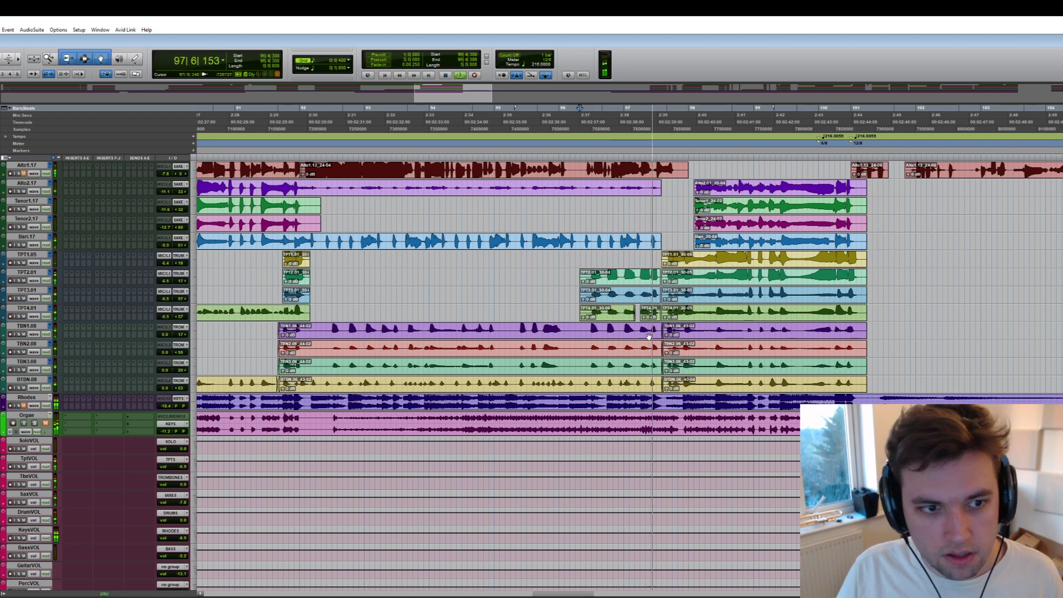
scroll(659, 333, "left", 6)
scroll(658, 341, "left", 5)
key("space")
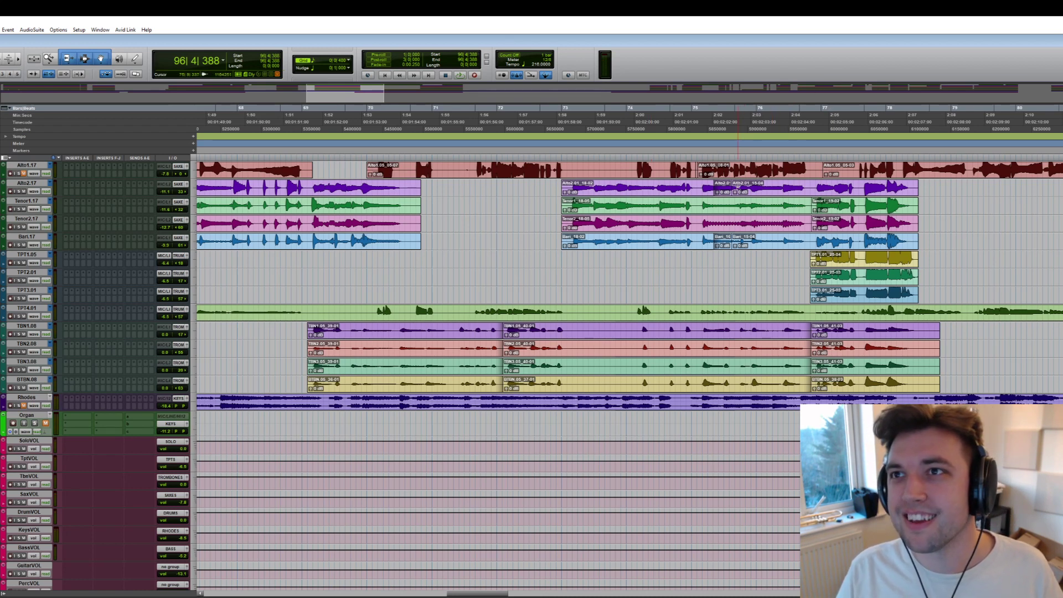
- Trim the start of Alto2's clip forward to 61|6|000, in line with the Bari clip
scroll(734, 186, "left", 6)
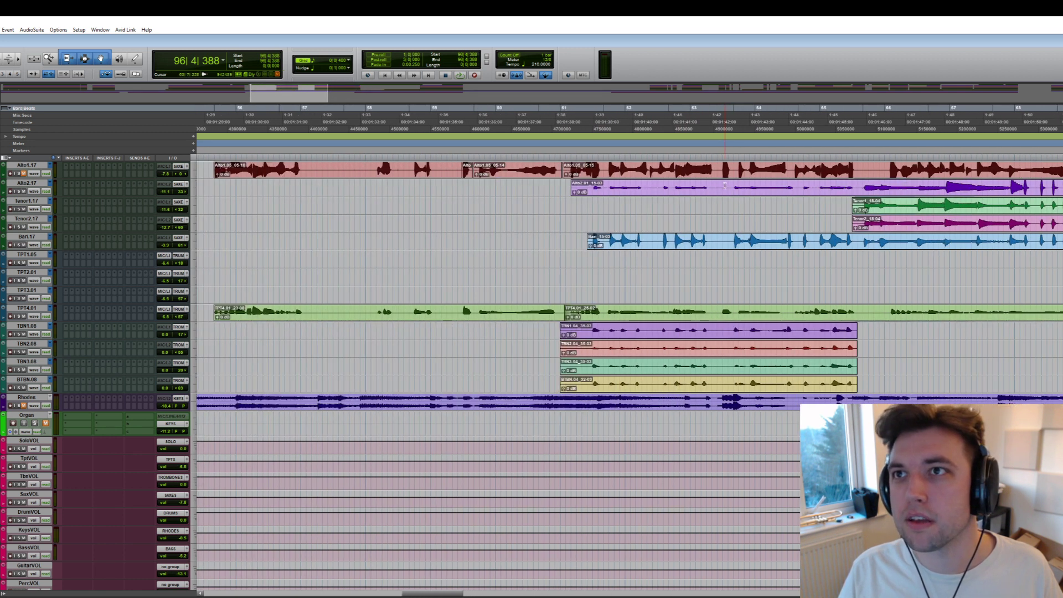
scroll(724, 186, "left", 2)
left_click_drag(824, 188, 840, 188)
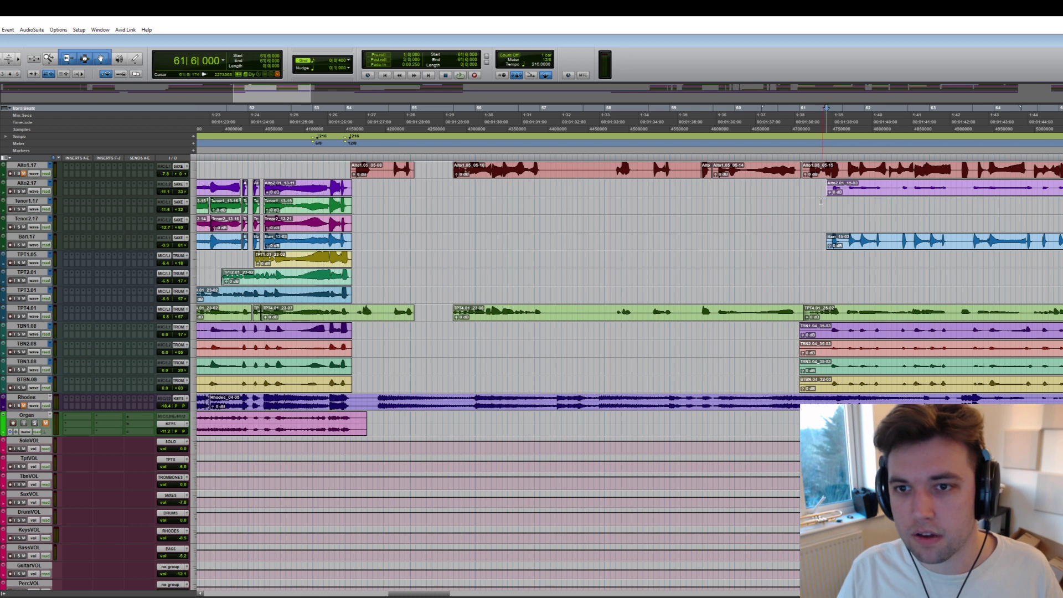
left_click(447, 312)
key("ctrl+bracketright")
key("r")
key("r")
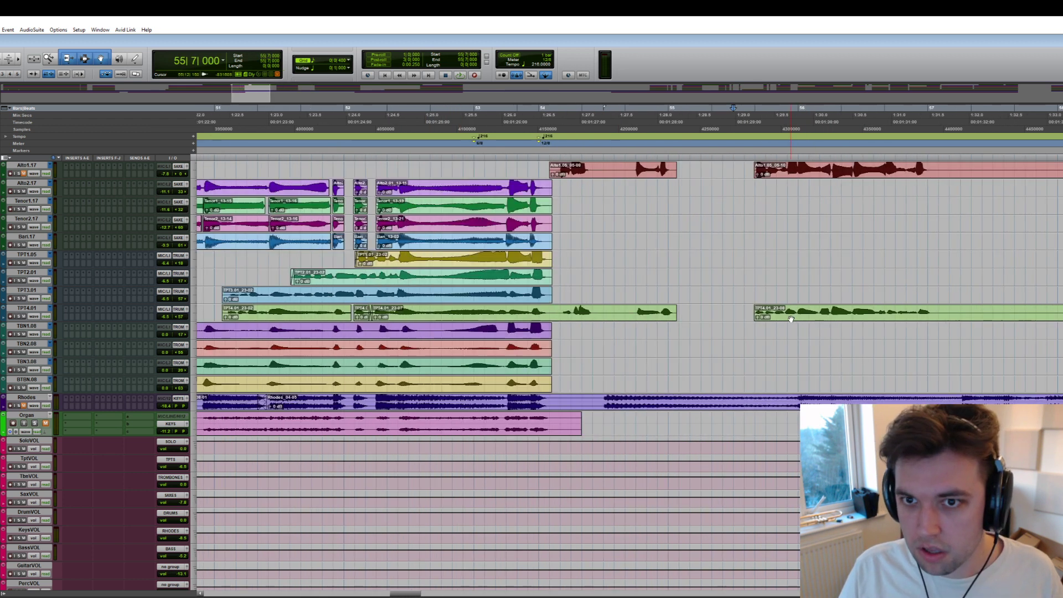
- Delete the TBN1 to TBN3 audio between phrases from 40|2|000 into bar 41 and the short stretch from 45|2|000
scroll(775, 310, "left", 2)
scroll(645, 336, "left", 3)
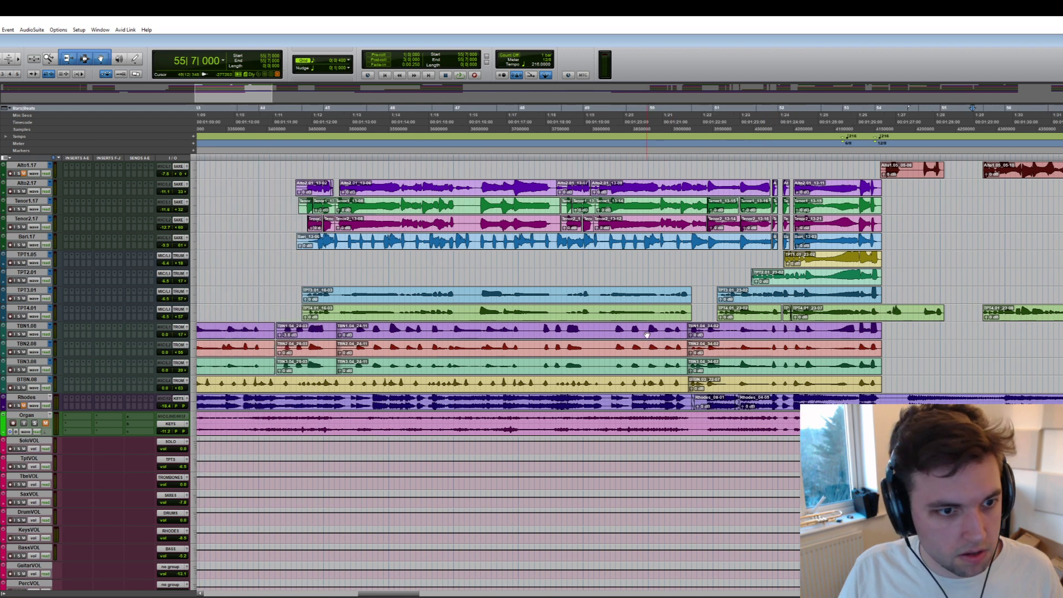
scroll(710, 320, "left", 5)
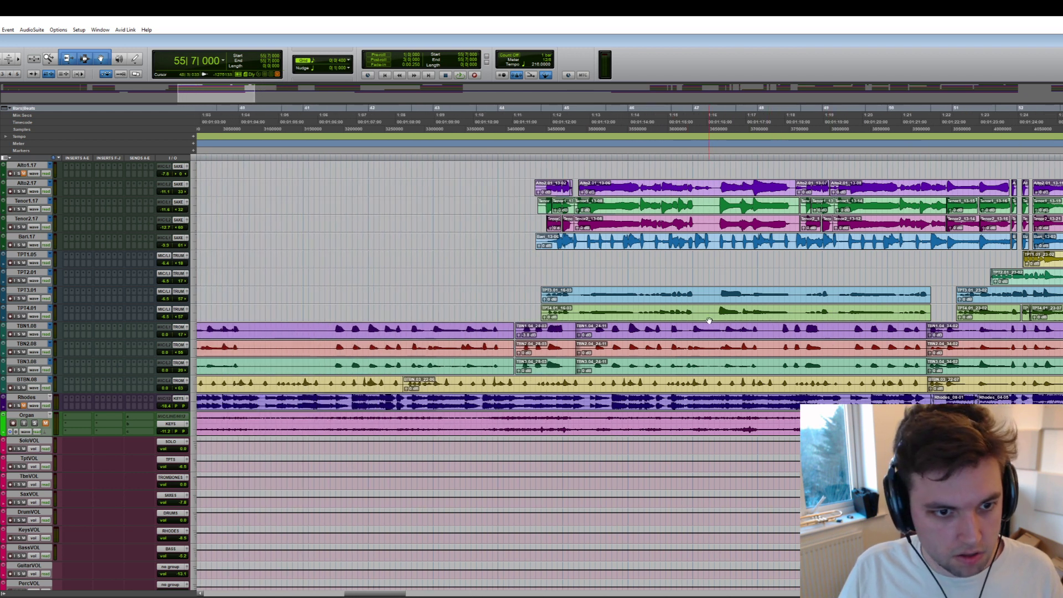
left_click(449, 330)
left_click_drag(448, 330, 362, 366)
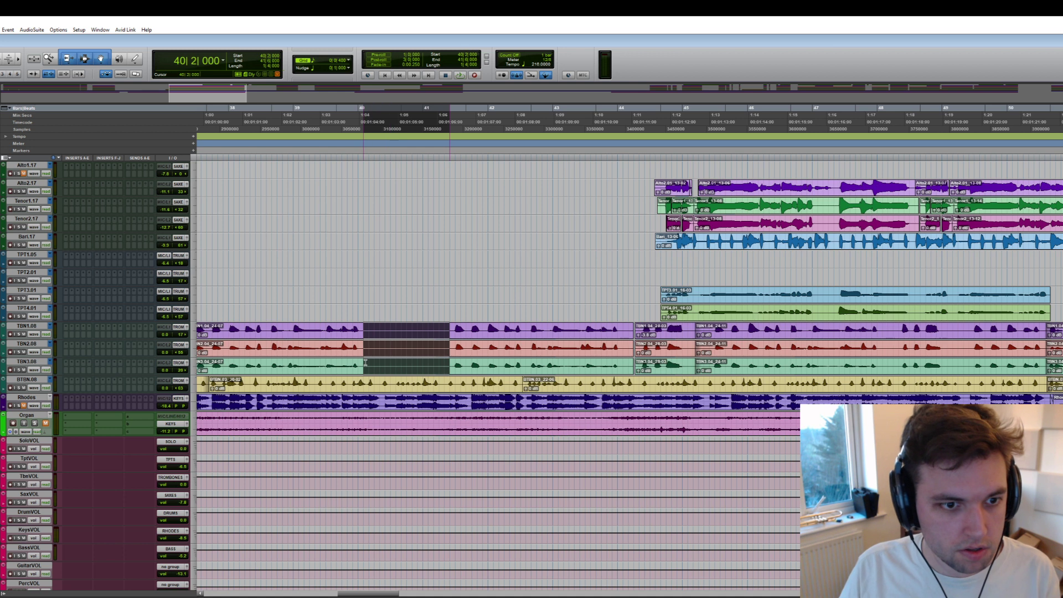
key("Delete")
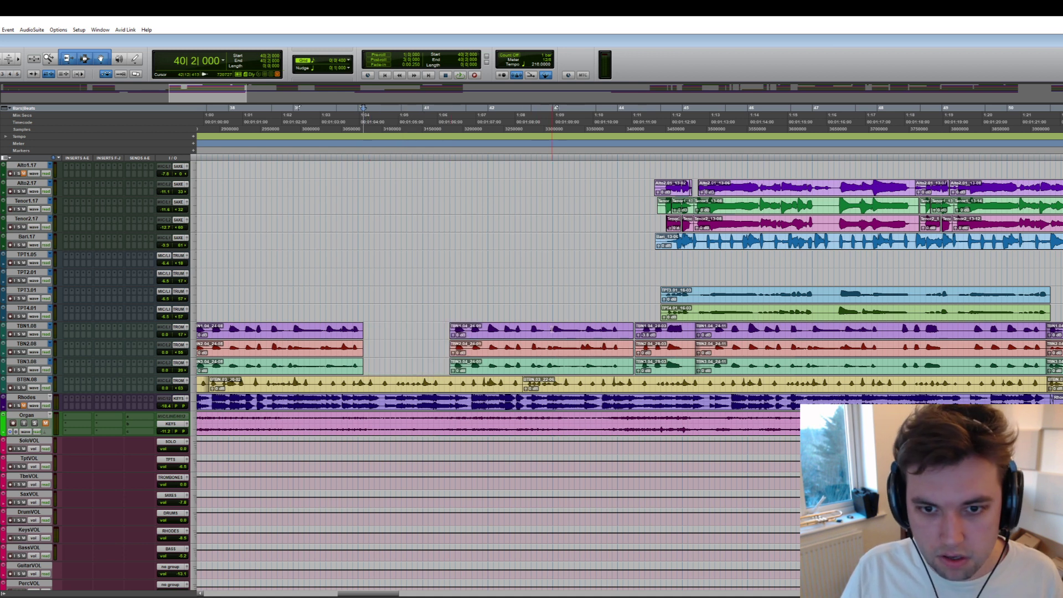
left_click_drag(711, 332, 686, 366)
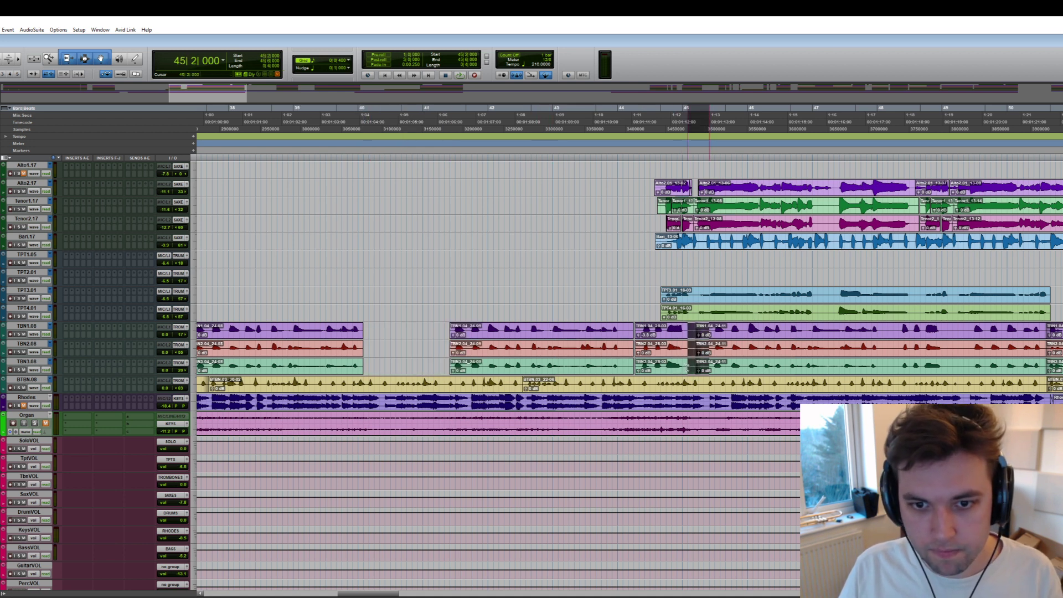
key("Delete")
- Delete the trumpet and trombone audio between phrases from 19|3|123 and from 9|2|023
scroll(707, 338, "left", 4)
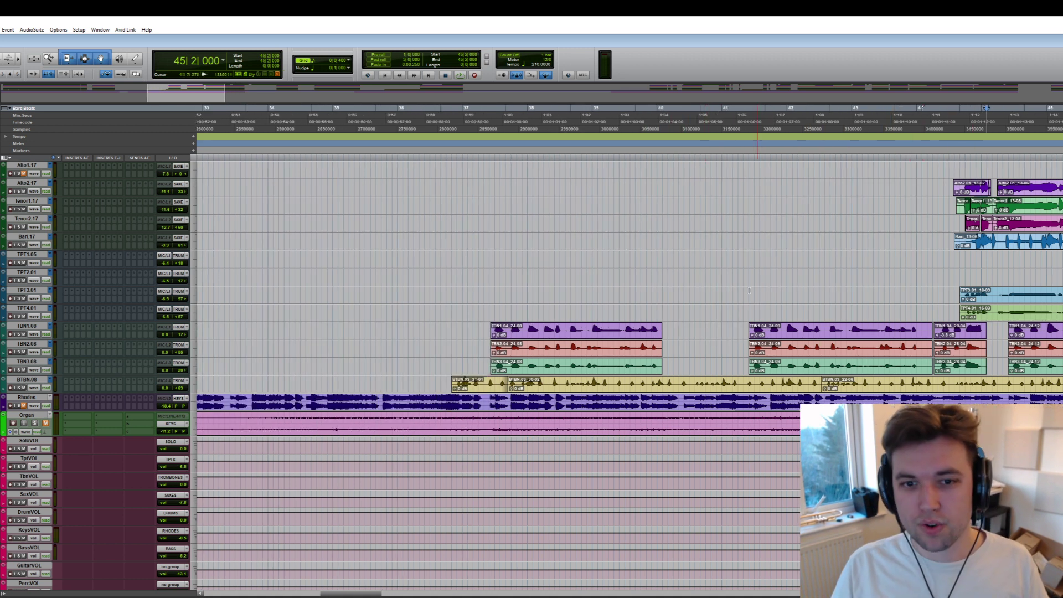
scroll(749, 290, "left", 11)
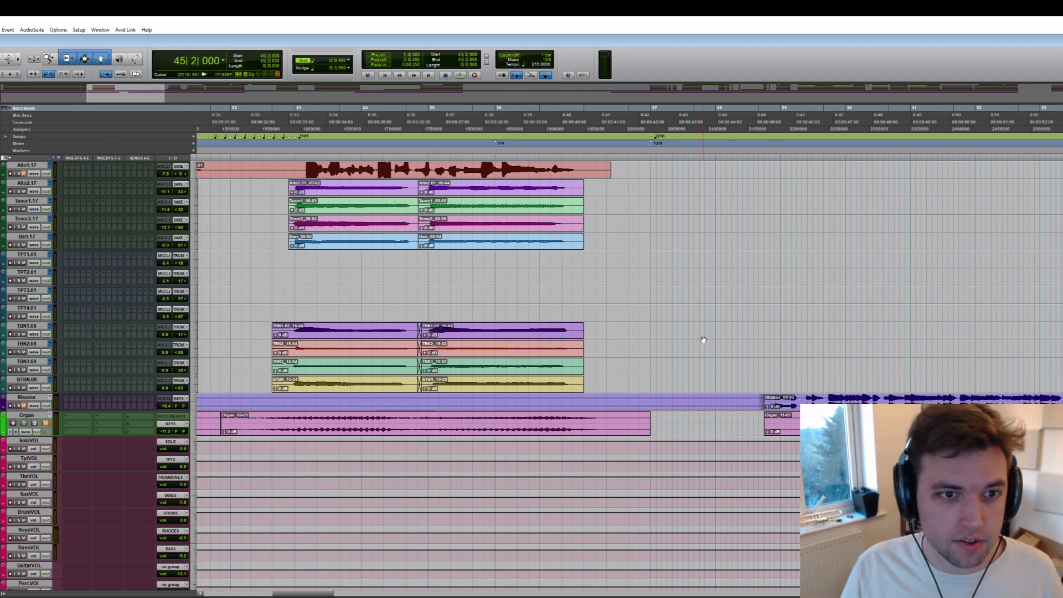
scroll(475, 256, "left", 10)
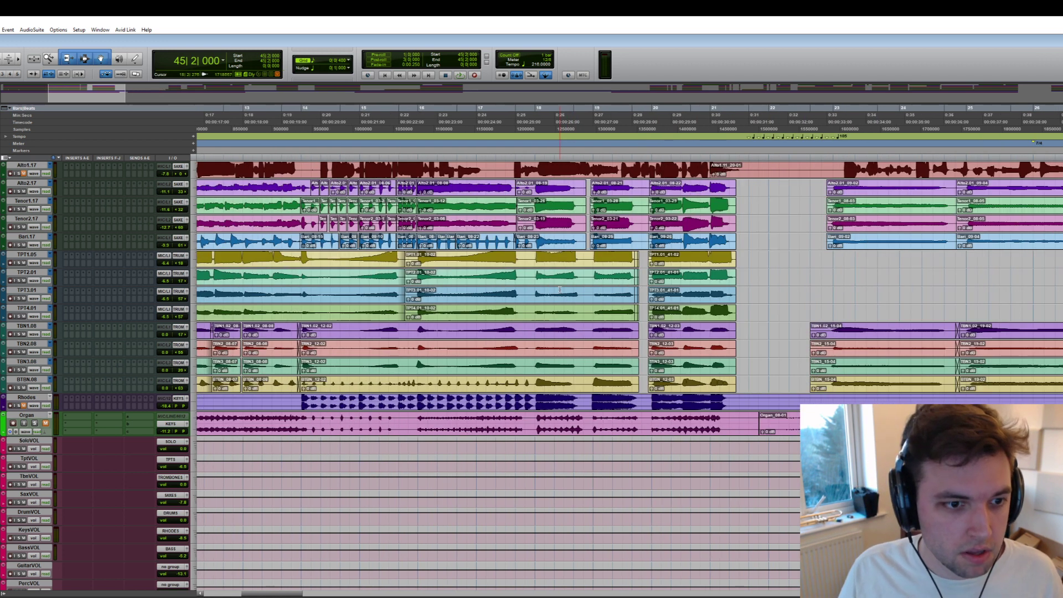
left_click_drag(642, 256, 635, 387)
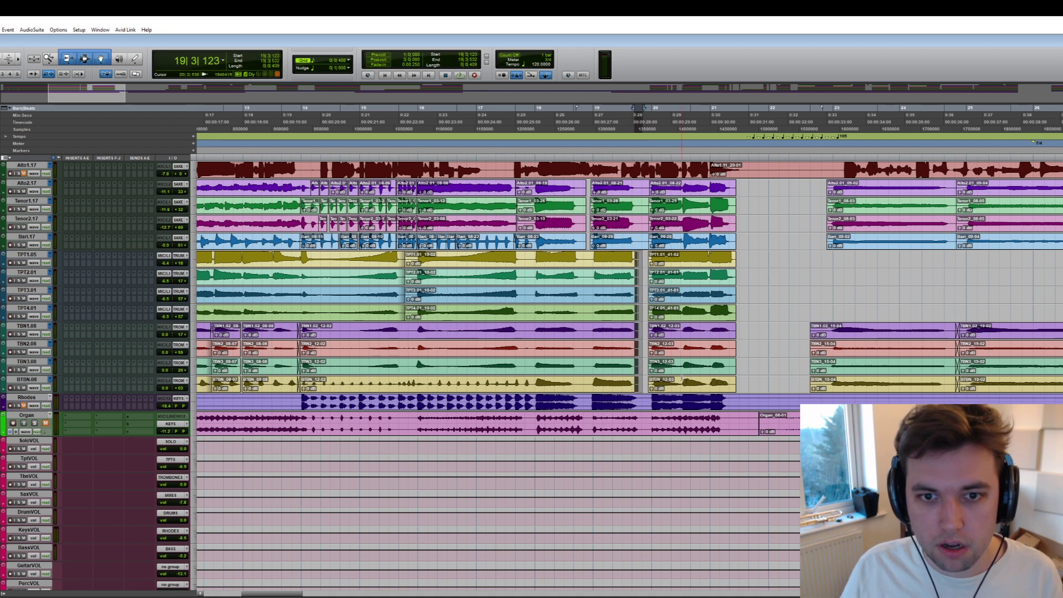
key("Delete")
scroll(645, 324, "left", 5)
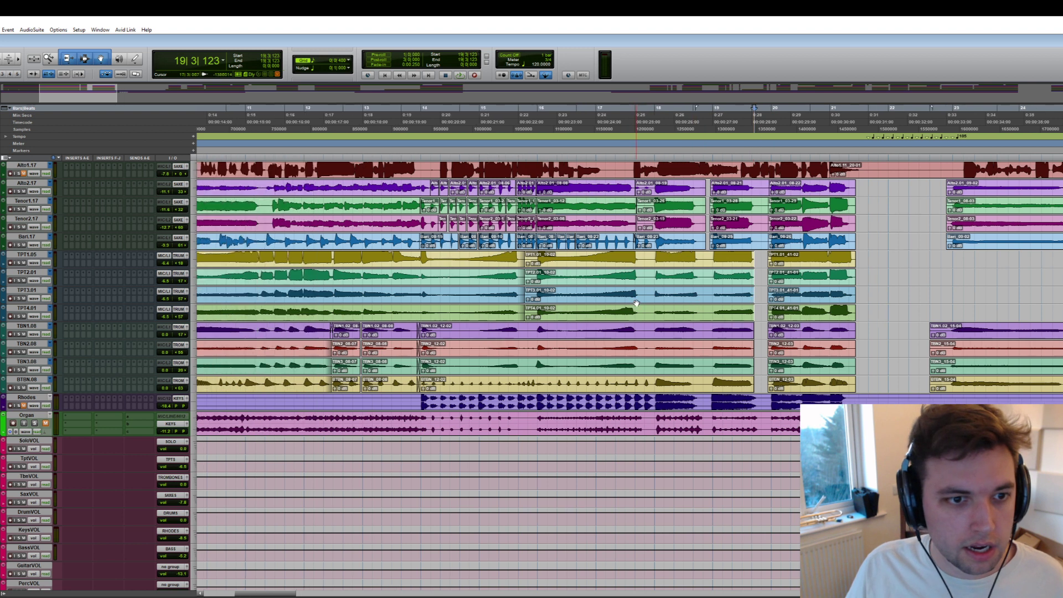
scroll(562, 326, "left", 5)
left_click_drag(424, 256, 390, 387)
key("Delete")
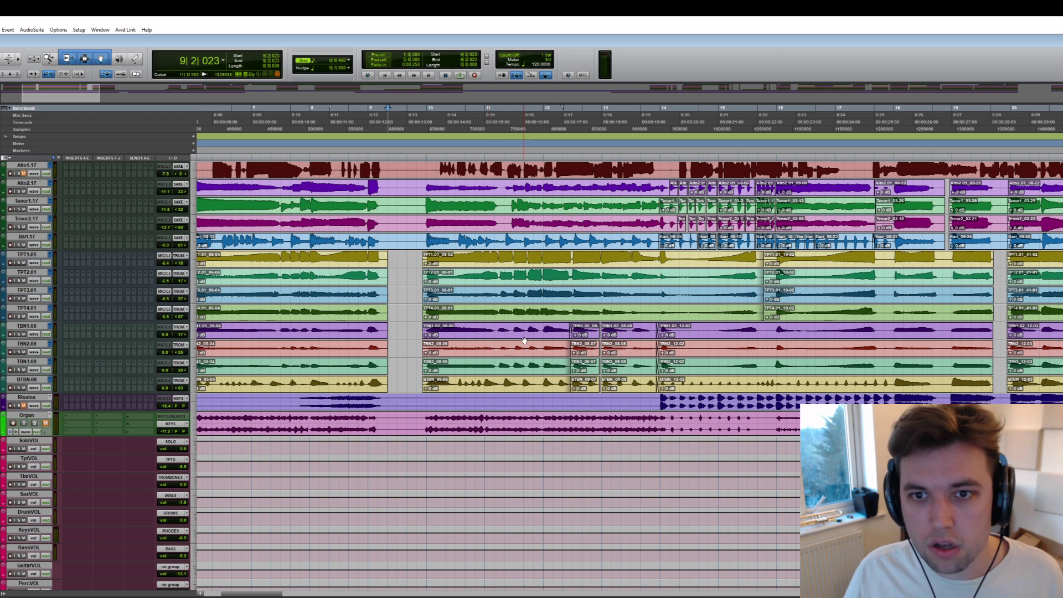
- Review the horn tracks from the start of the song through bar 61 for leftover audio between phrases
scroll(525, 340, "left", 8)
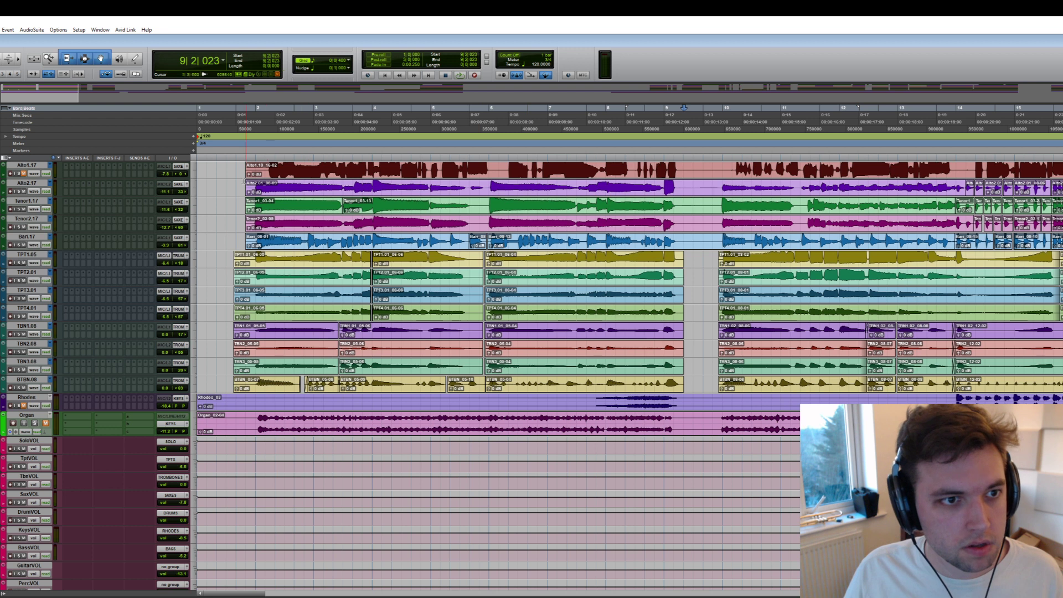
scroll(551, 328, "right", 20)
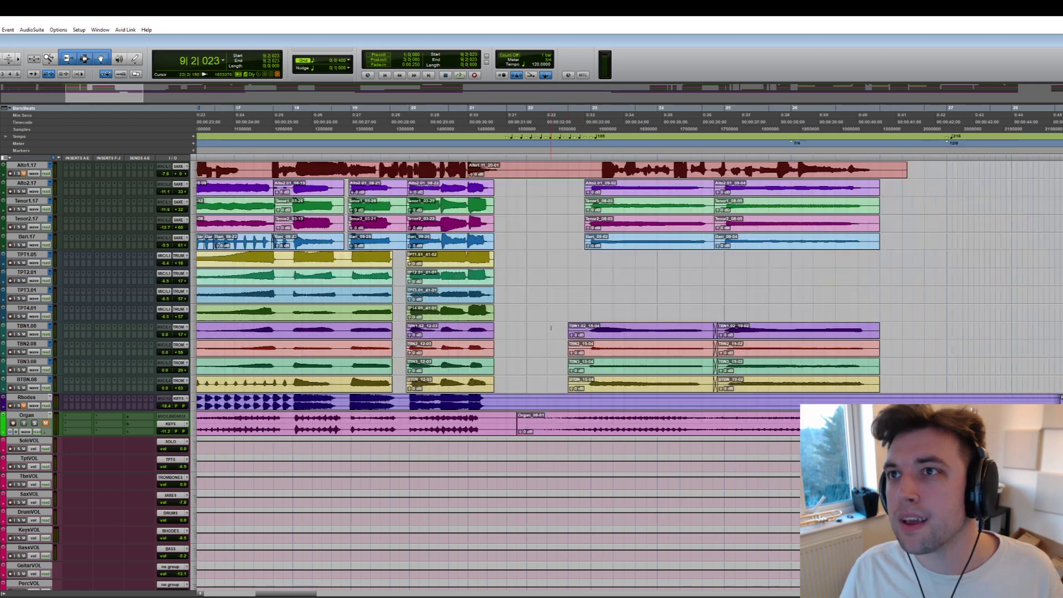
scroll(551, 327, "right", 20)
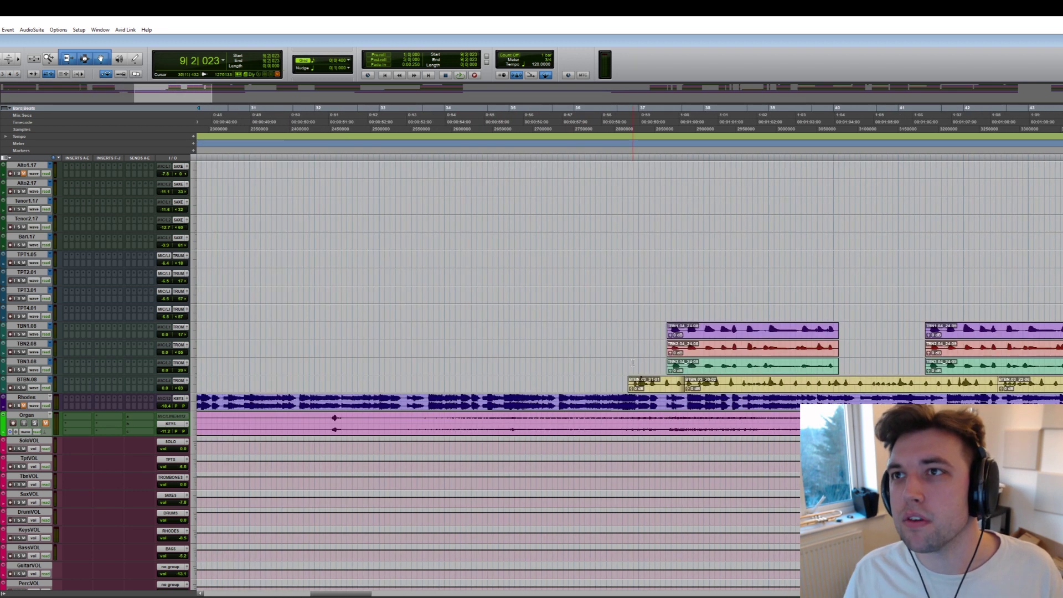
scroll(636, 365, "right", 11)
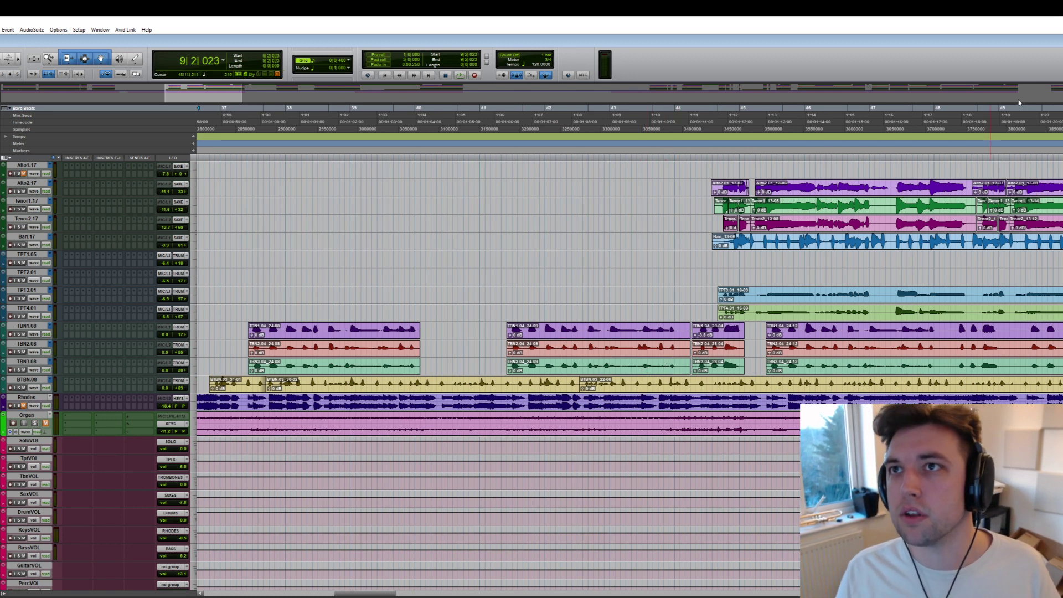
scroll(966, 197, "right", 14)
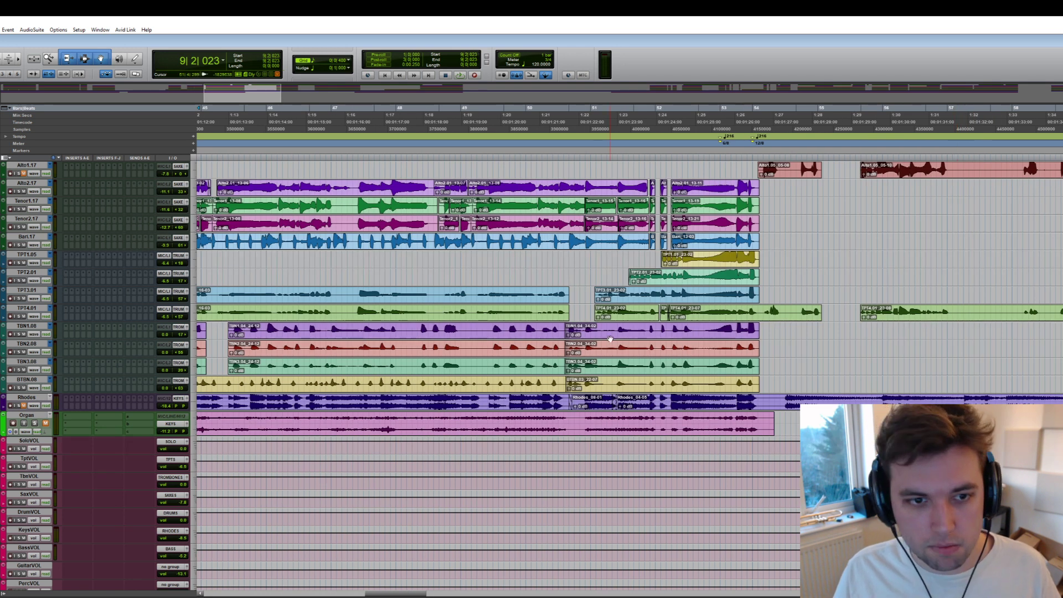
scroll(610, 338, "left", 10)
scroll(610, 339, "right", 10)
scroll(811, 337, "right", 11)
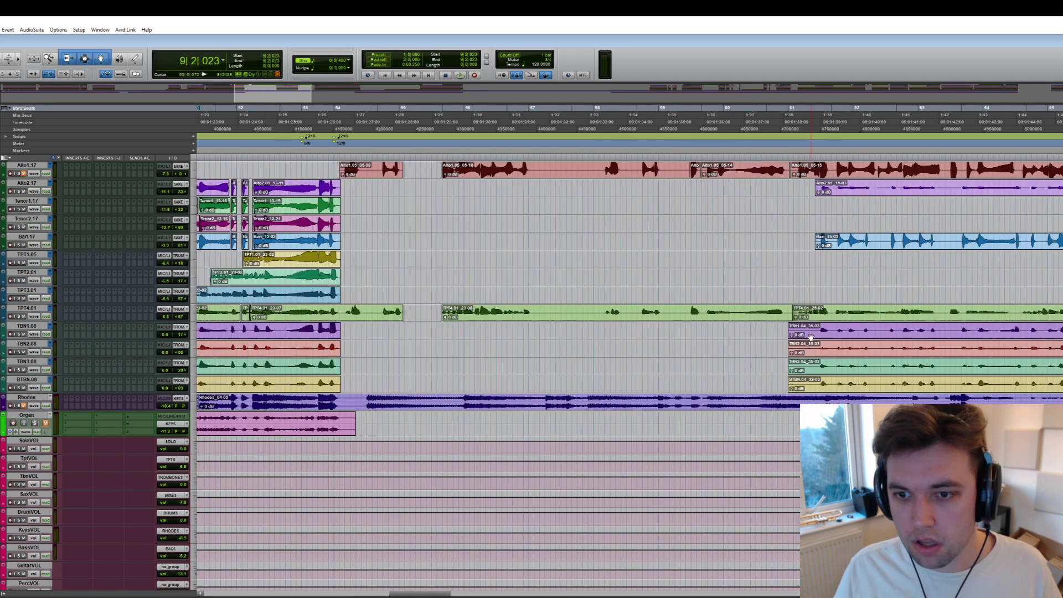
- Delete the unused start of the four trombone clips in bar 61, in line with the Alto2 and Bari clips
scroll(810, 336, "right", 7)
left_click_drag(517, 330, 472, 386)
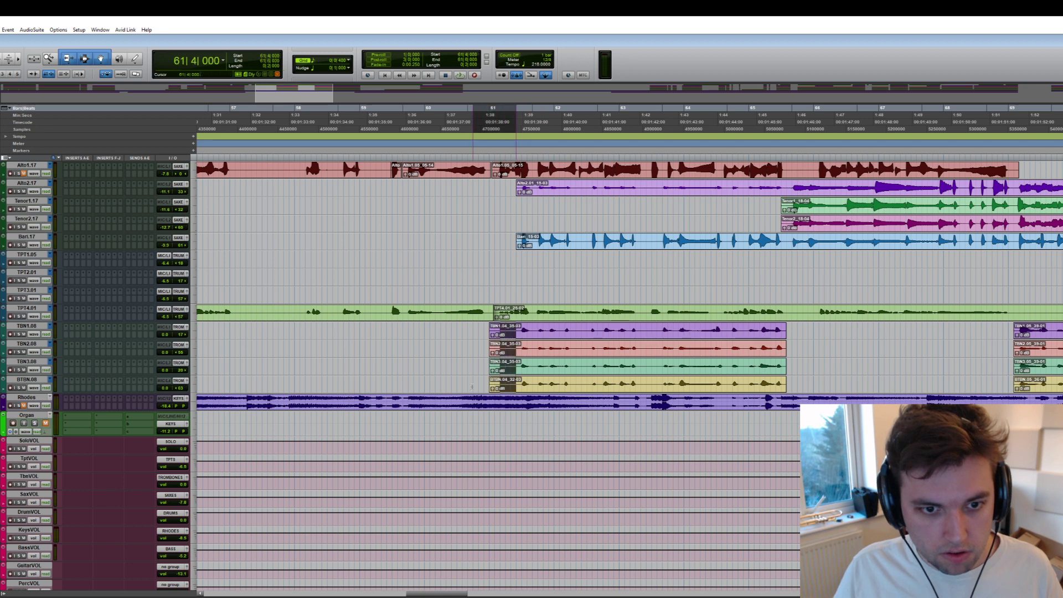
key("Delete")
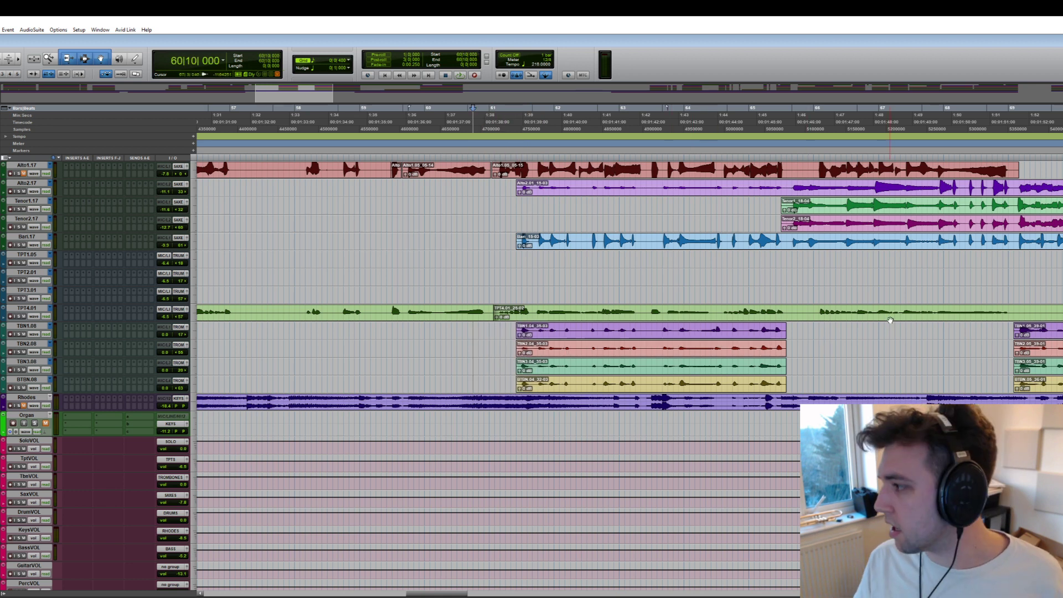
- Delete the TPT4 and trombone audio between phrases from 73|2|000 into bar 74
scroll(622, 306, "right", 15)
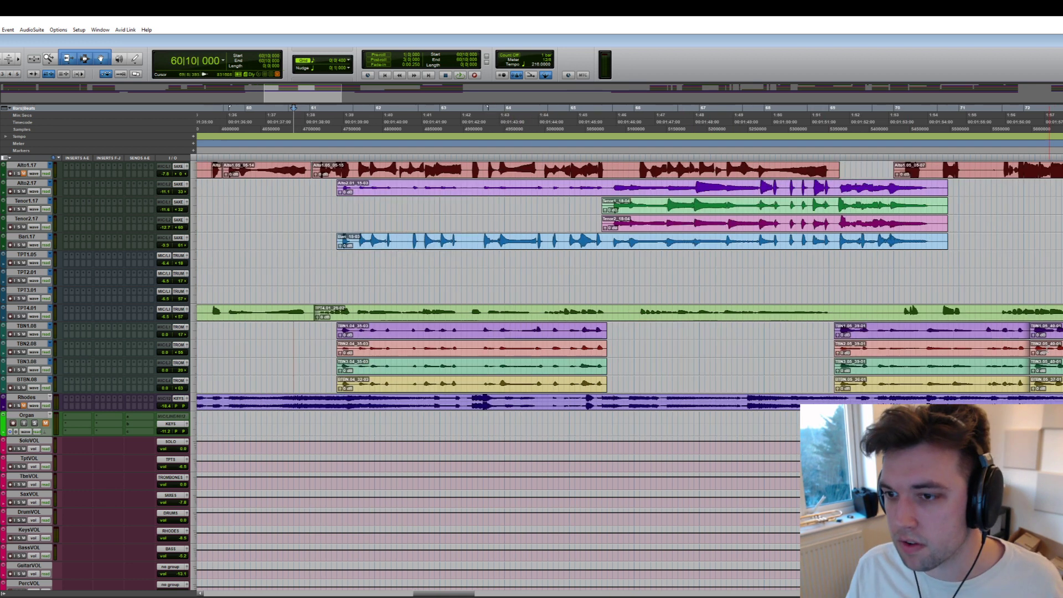
left_click_drag(622, 306, 555, 391)
key("Delete")
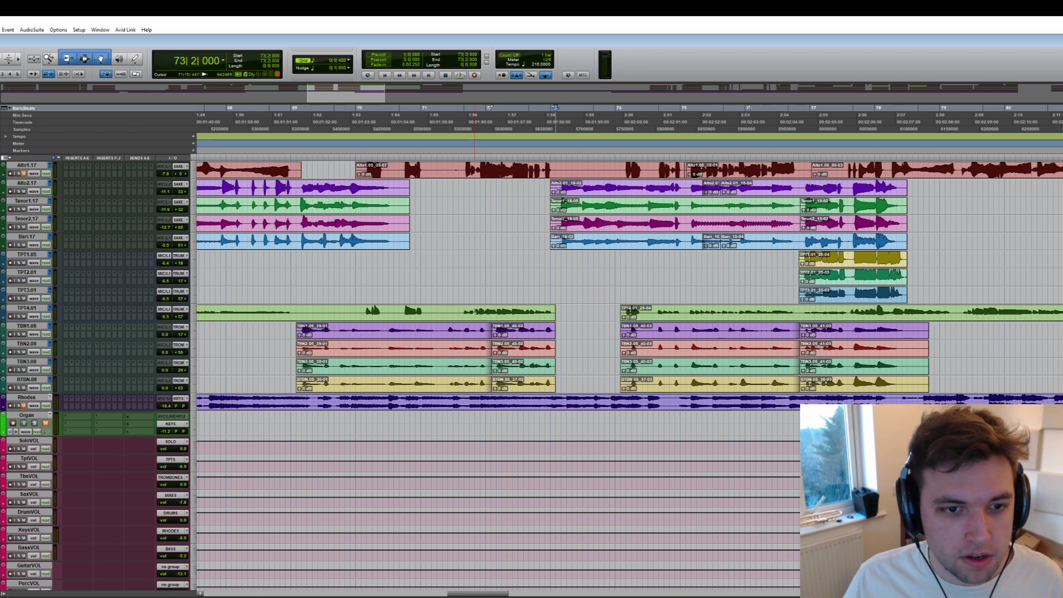
- Delete the unused TPT4 audio between phrases across bars 69 to 71, including the short stretch from 70|6|000
left_click_drag(457, 310, 425, 311)
key("Delete")
left_click_drag(360, 310, 296, 311)
key("Delete")
left_click_drag(400, 313, 384, 316)
key("Delete")
- Delete the short stretch of TPT4 audio between phrases in bar 89
scroll(700, 270, "right", 15)
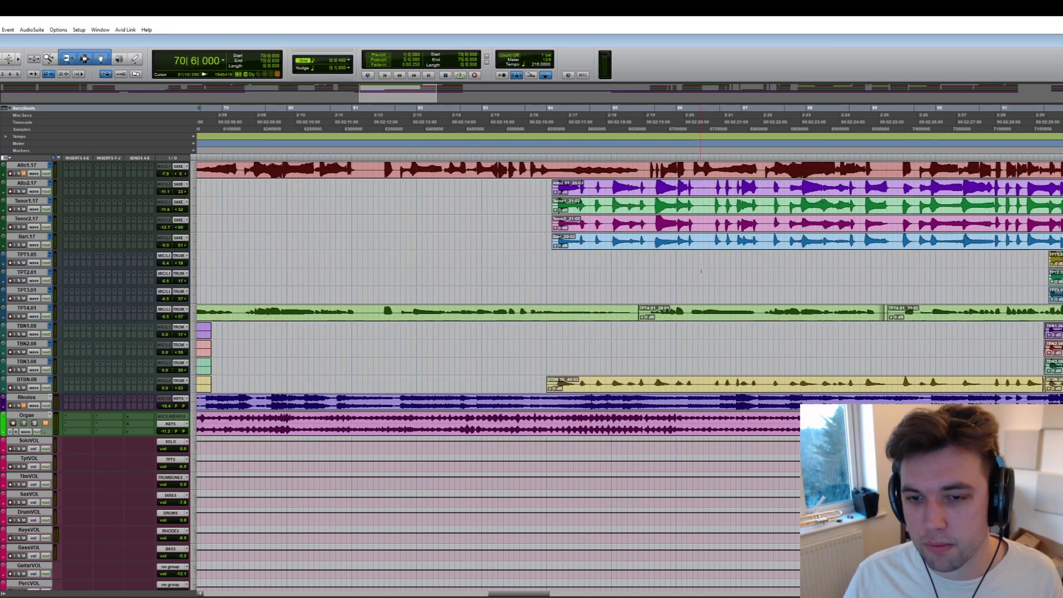
mouse_move(600, 314)
left_mouse_down()
mouse_move(582, 314)
mouse_move(605, 313)
left_mouse_up()
key("Delete")
- Delete the unused start of the TPT2 to TPT4 clips in bar 96, selecting from 96|3|000
left_click(835, 300)
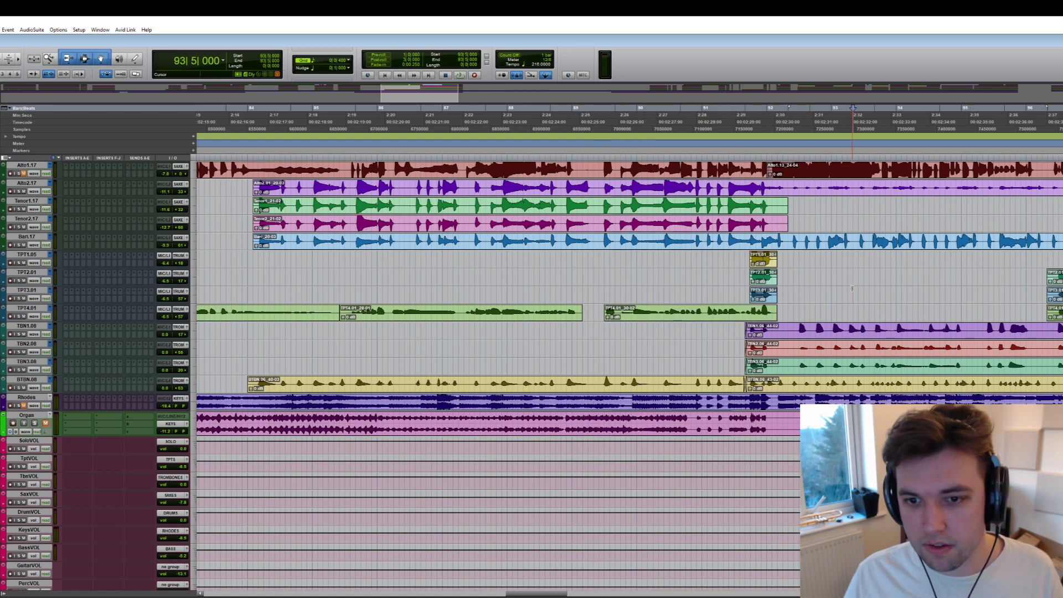
scroll(836, 299, "right", 3)
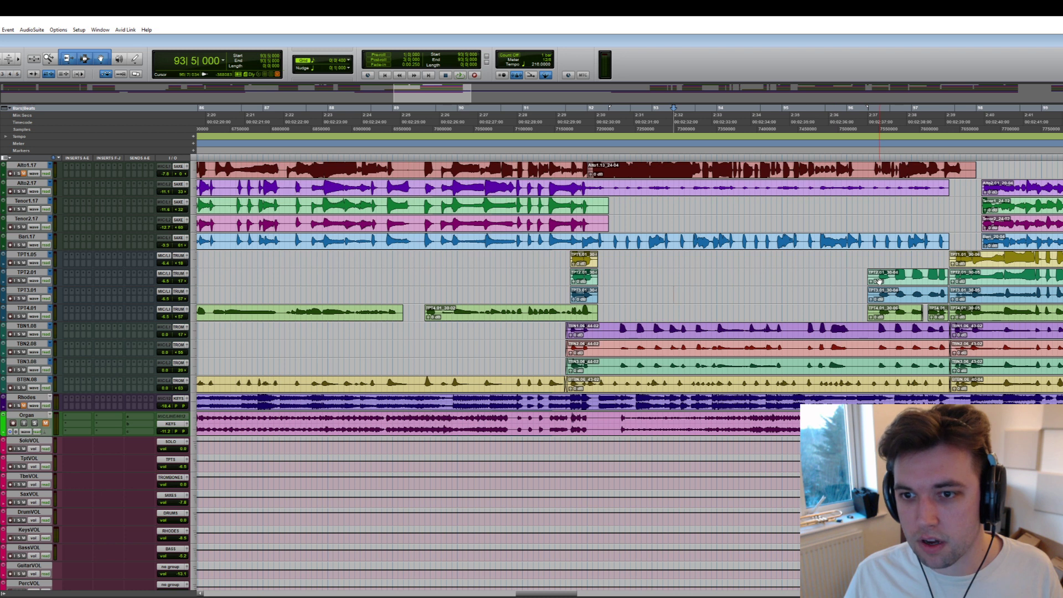
left_click_drag(874, 279, 857, 316)
key("Delete")
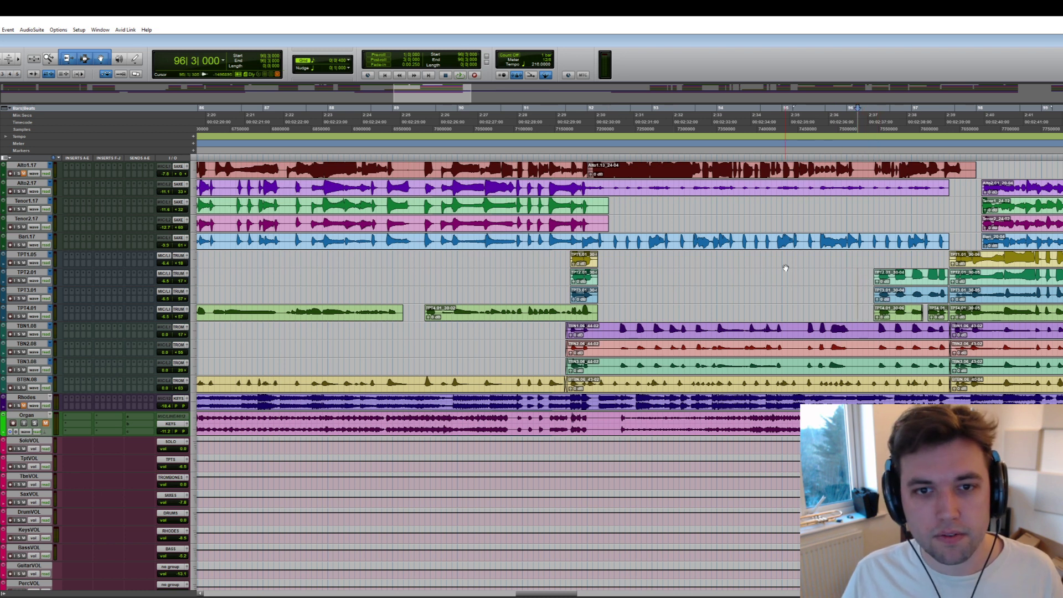
- Delete the unused starts of the TPT2 to TPT4 clips from 148|1|000 and of the Alto2 to Bari clips from 151|1|000
scroll(720, 254, "right", 15)
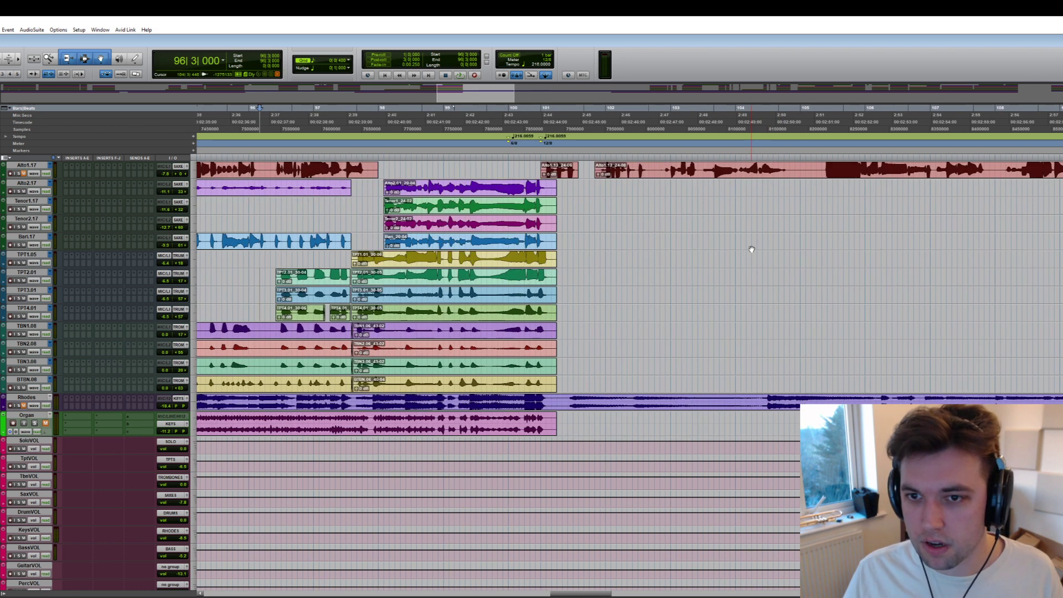
scroll(753, 255, "right", 20)
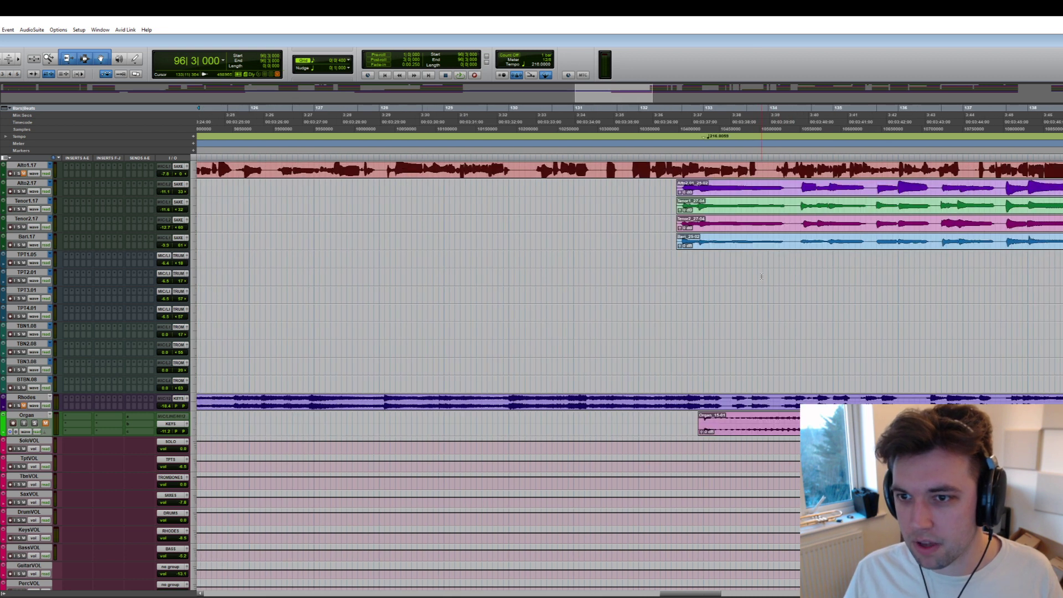
scroll(780, 284, "right", 10)
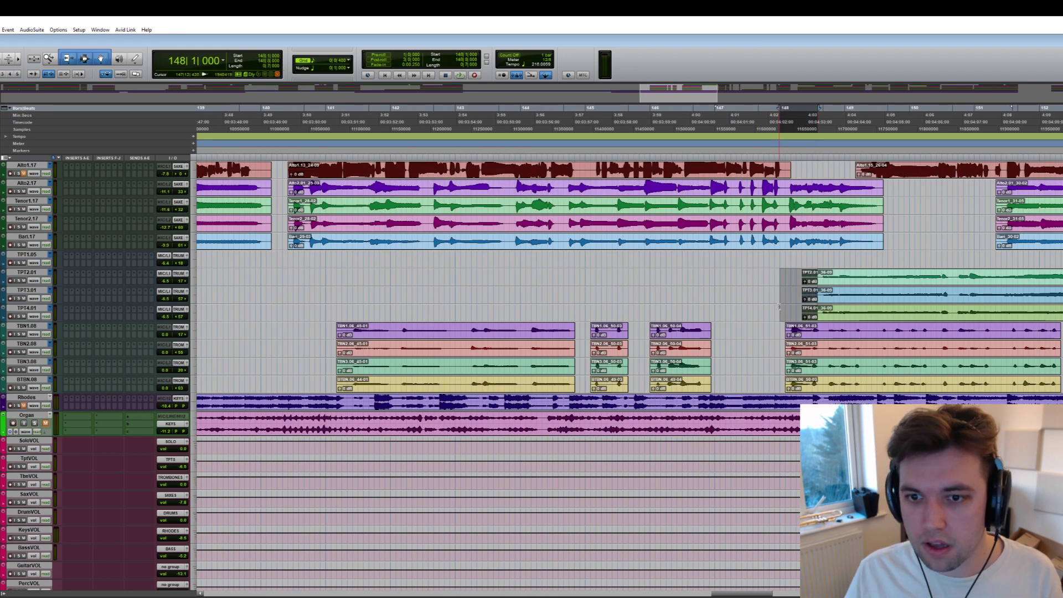
scroll(746, 227, "right", 8)
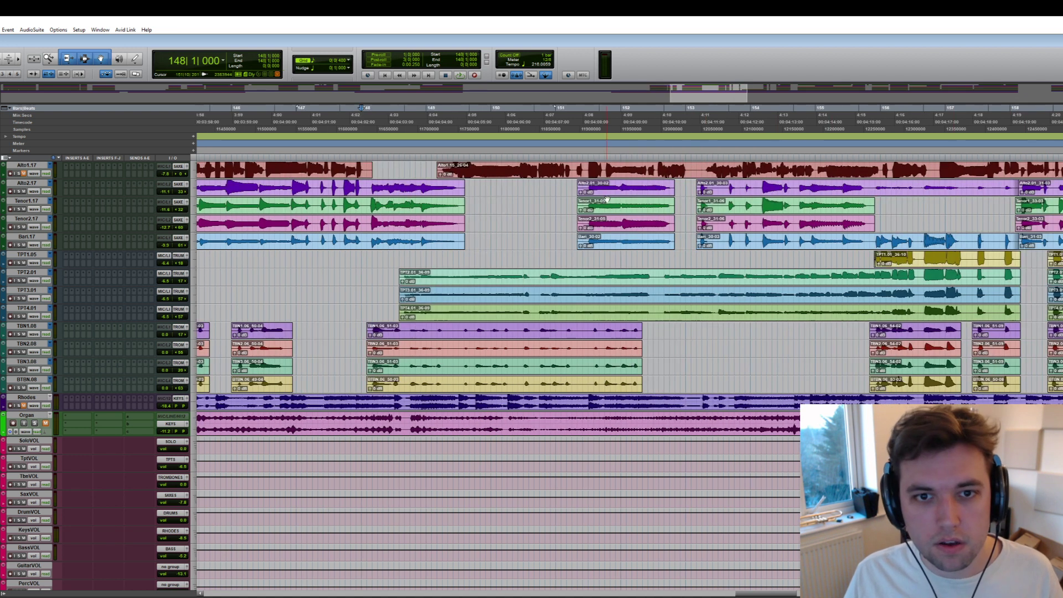
left_click_drag(584, 191, 557, 243)
key("Delete")
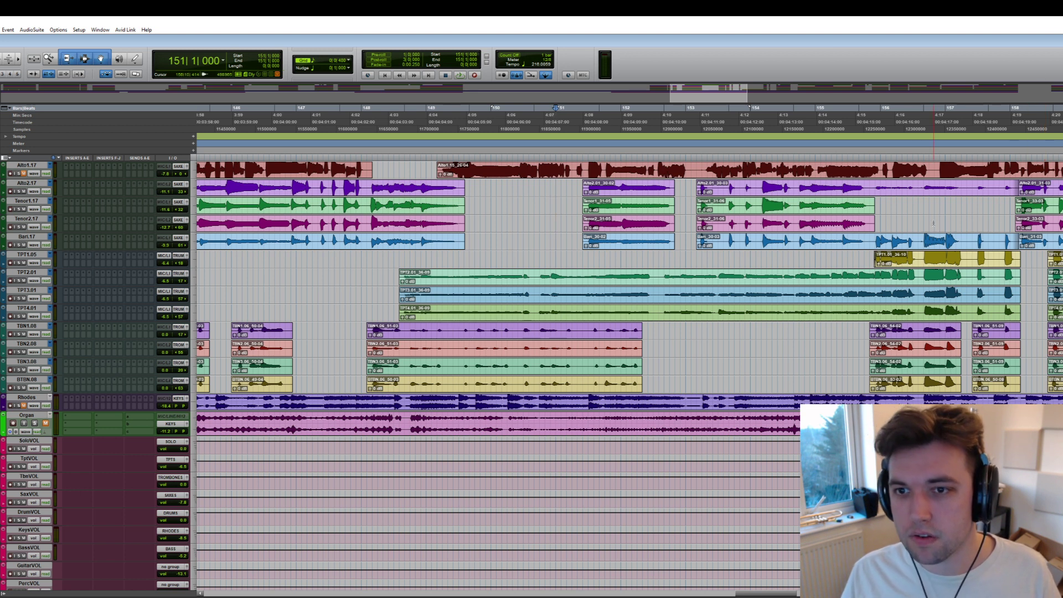
- Trim the ends of the Tenor1 and Tenor2 clips slightly back, ahead of bar 156
left_click(872, 207)
left_click_drag(871, 220, 867, 223)
left_click(881, 224)
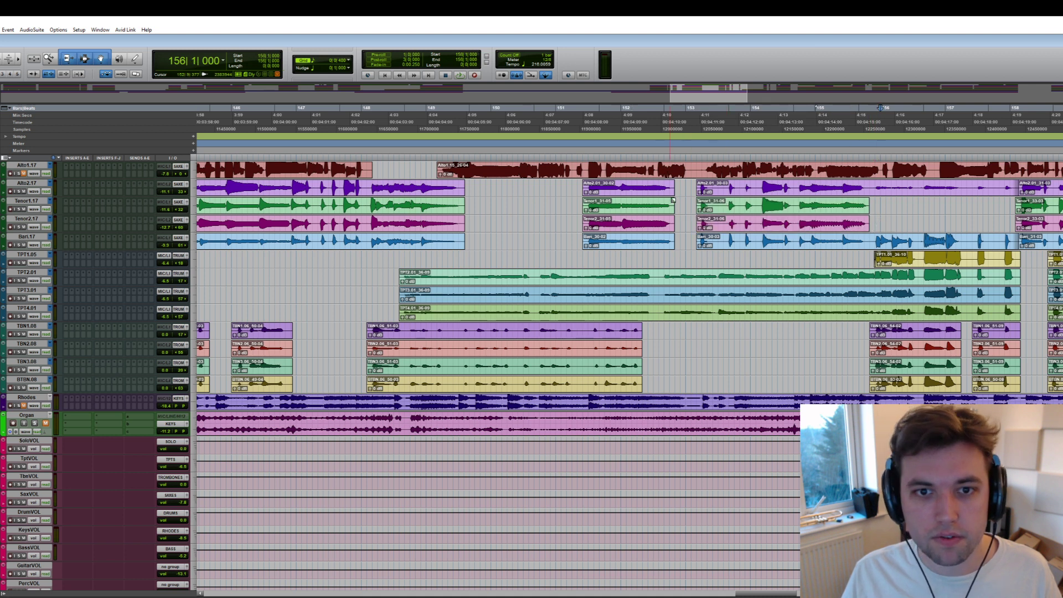
scroll(760, 216, "right", 3)
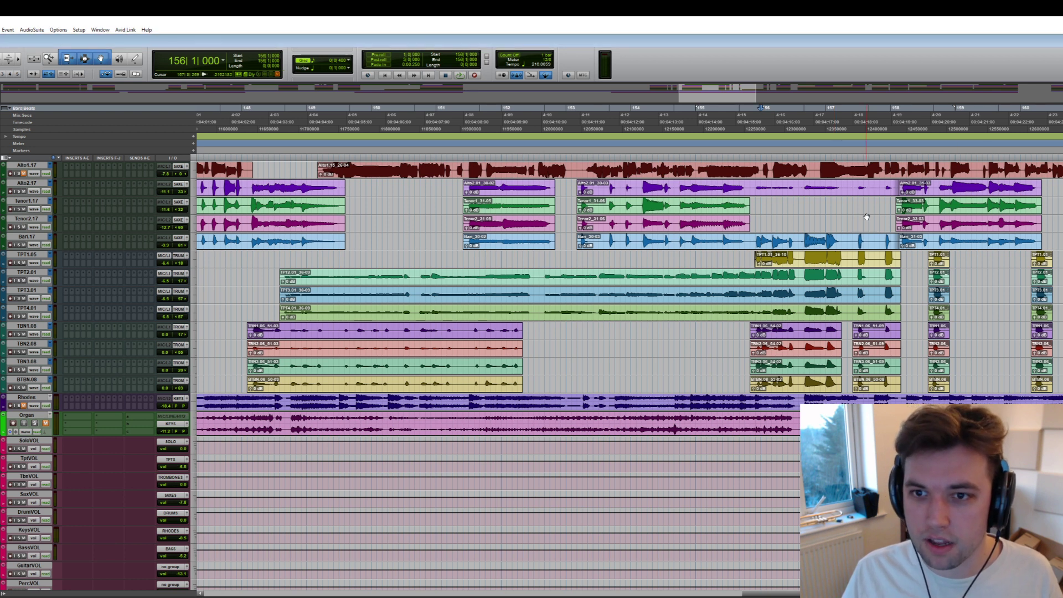
- Trim the starts of the Tenor1 and Tenor2 clips at bar 158 to line up with the neighbouring sax clips
scroll(978, 212, "right", 7)
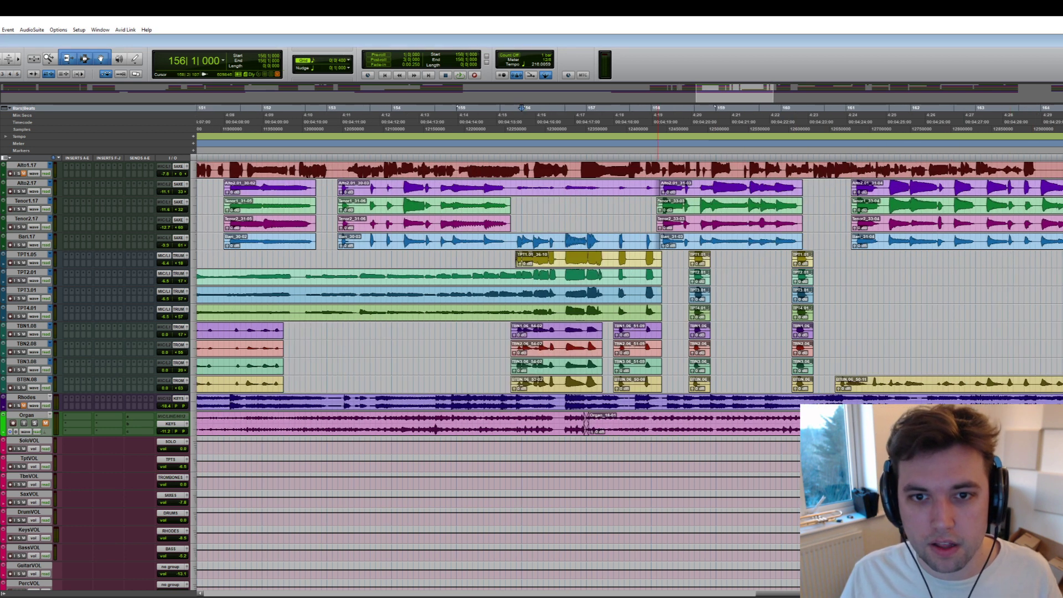
left_click(662, 205)
left_click(663, 223)
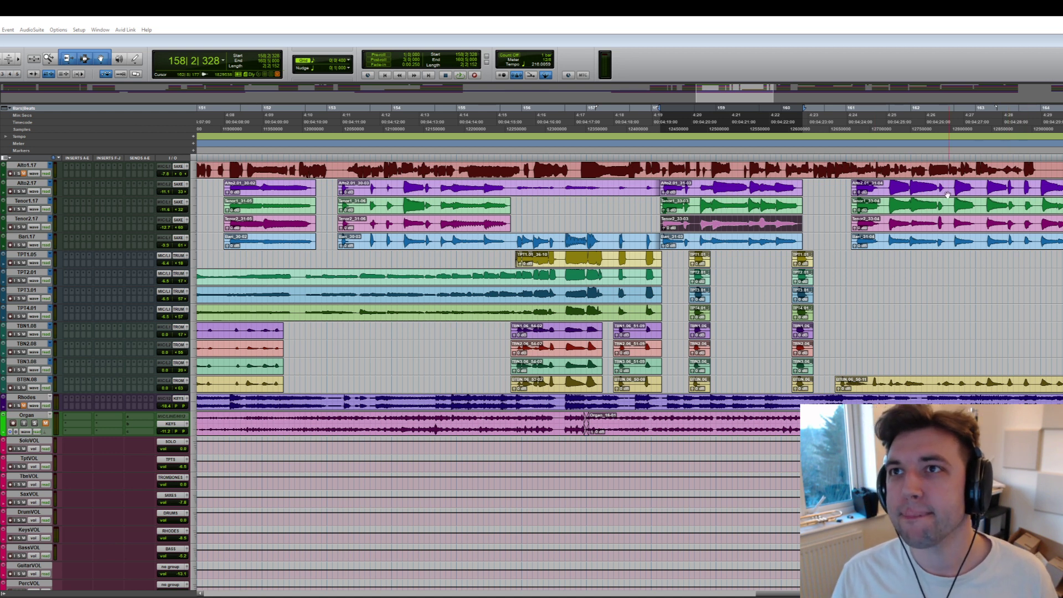
- Play back from bar 167 and delete the silent lead-ins of the TPT2–TPT4, TBN2, TBN3 and BTBN clips just before bar 173
scroll(947, 194, "right", 8)
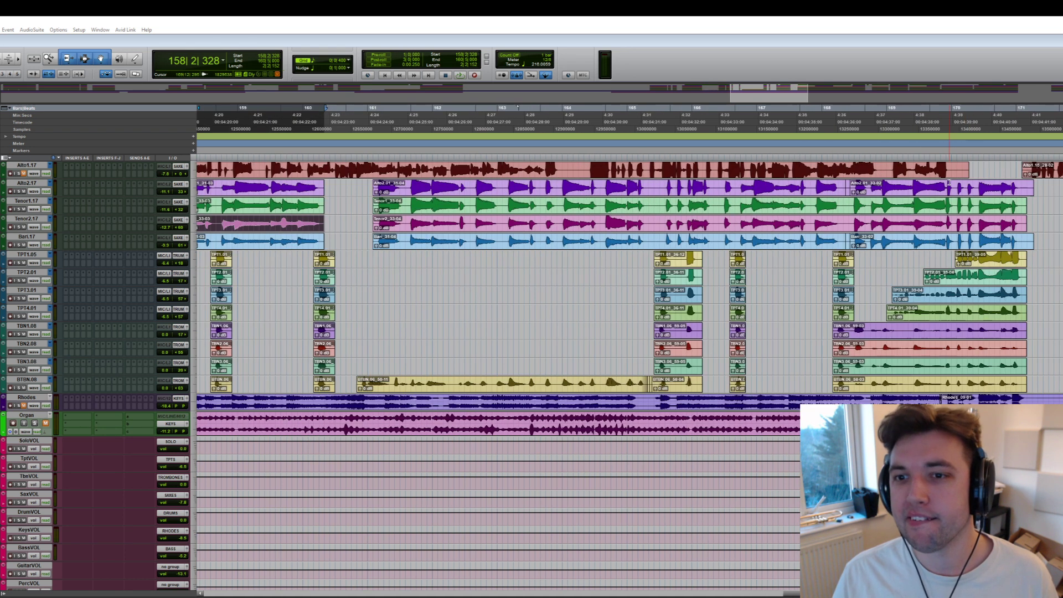
scroll(929, 273, "right", 3)
left_click(630, 186)
scroll(630, 186, "right", 5)
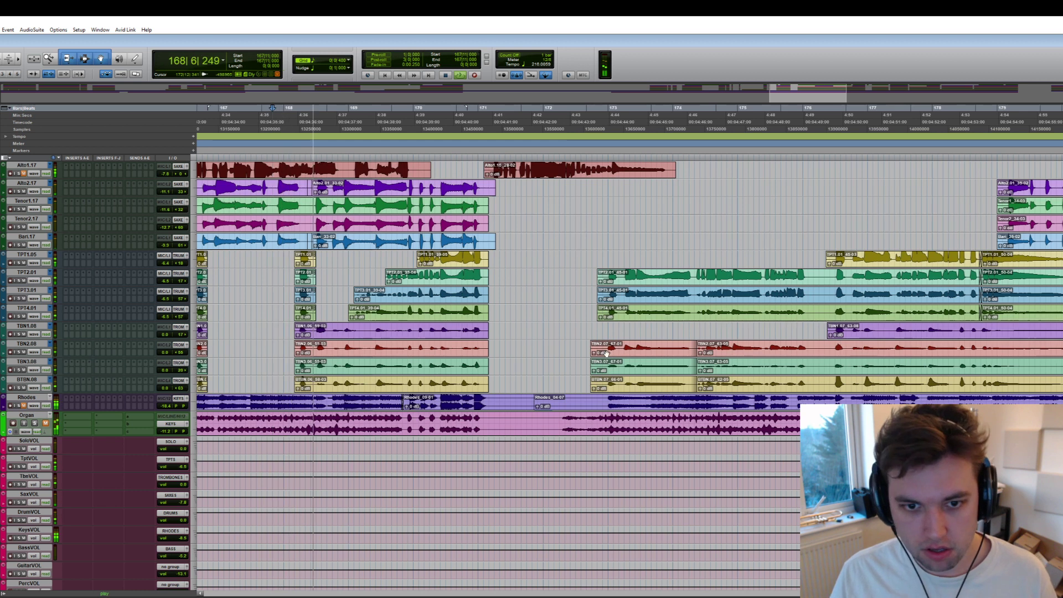
left_click_drag(603, 346, 575, 380)
key("Delete")
left_click_drag(603, 272, 590, 315)
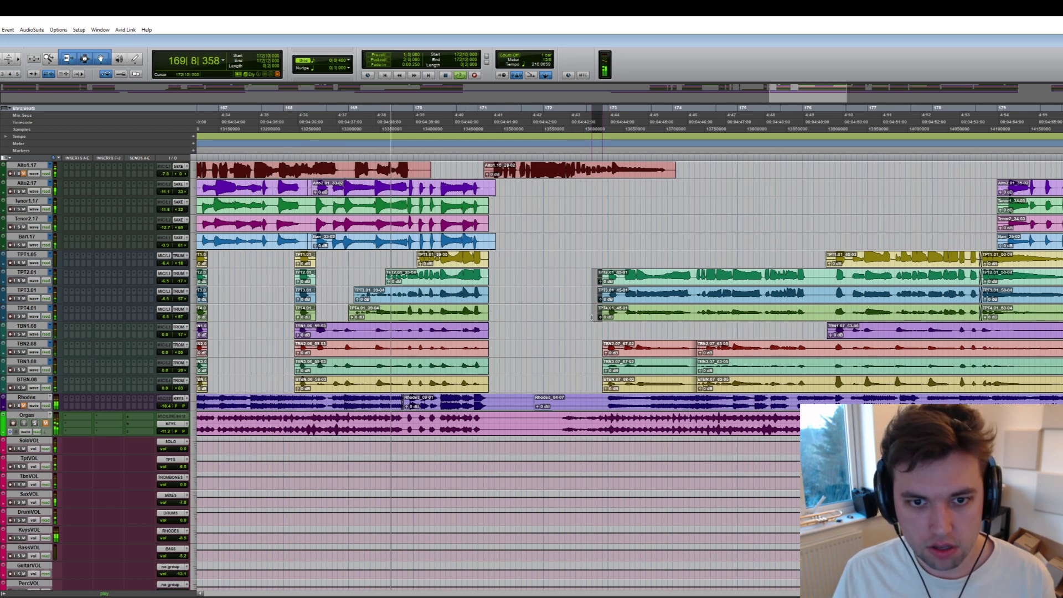
key("Delete")
- Delete the silent passage at bar 176 across the trumpet and trombone clips and trim the TPT1 clip's start to 176|6|000
left_click_drag(836, 271, 809, 372)
left_click(833, 272)
key("space")
left_click_drag(833, 272, 810, 382)
key("Delete")
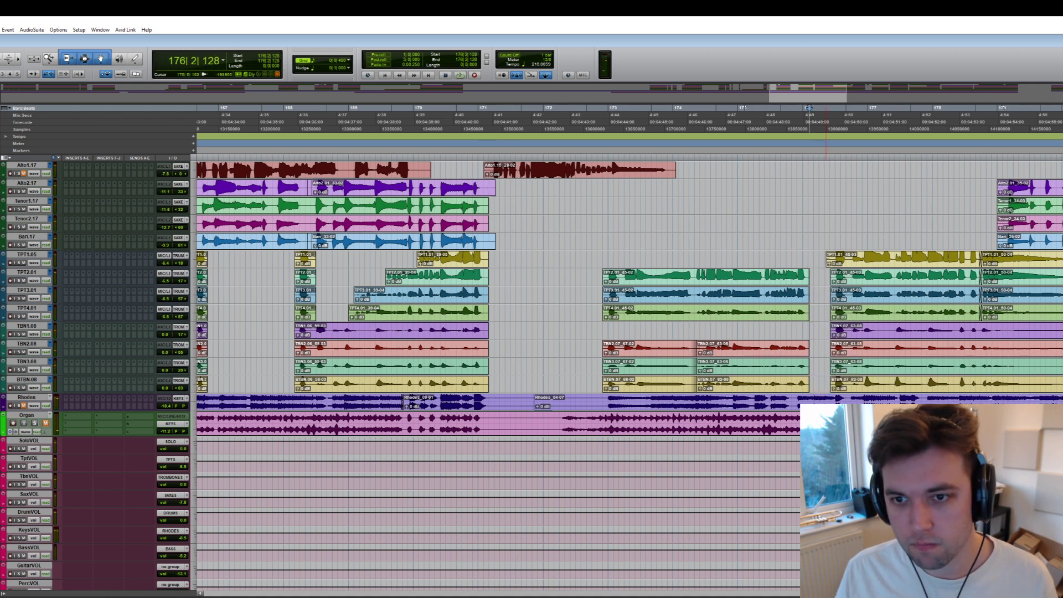
left_click_drag(827, 264, 830, 263)
- Delete the silent section at bar 200 across the trumpet and trombone tracks
scroll(987, 246, "right", 5)
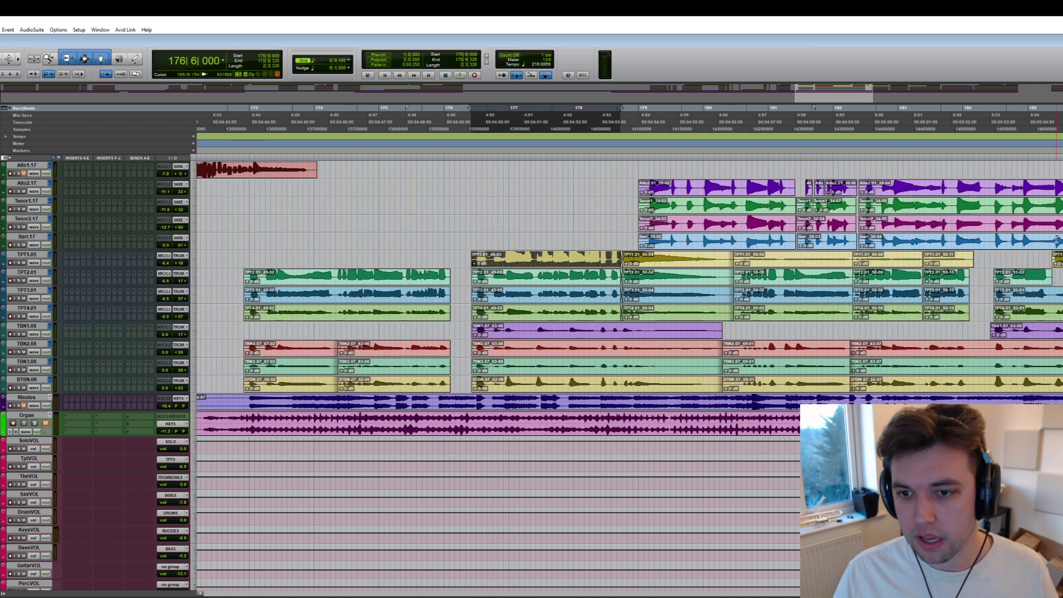
scroll(995, 270, "right", 5)
scroll(940, 282, "right", 8)
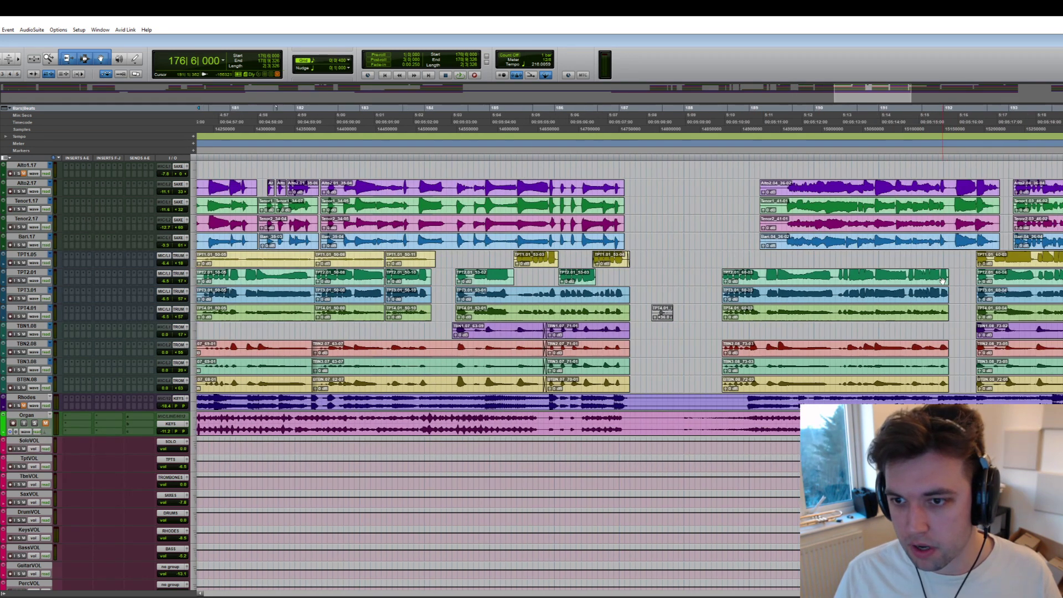
scroll(940, 282, "right", 8)
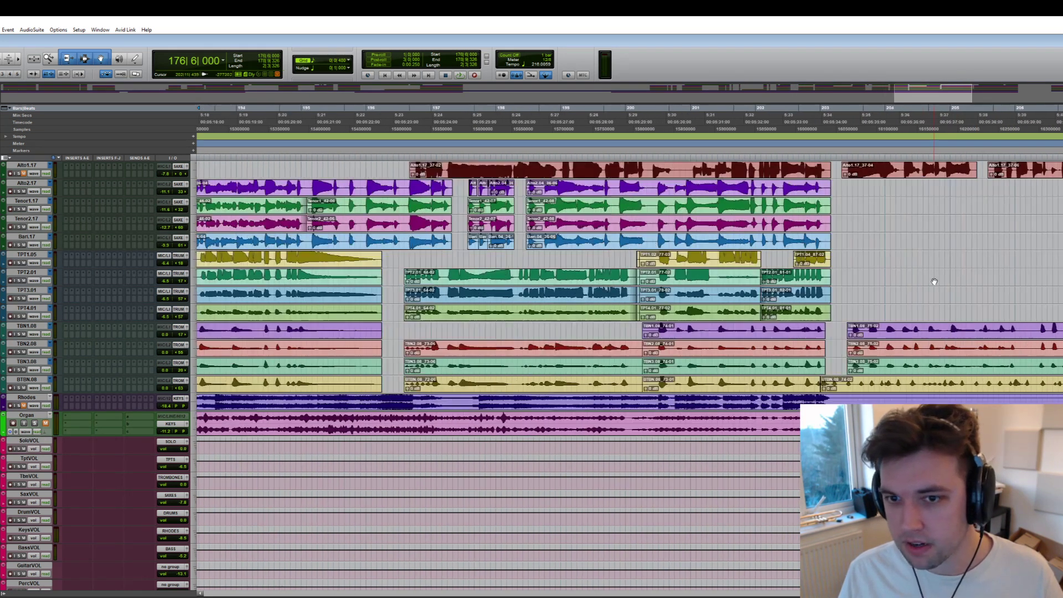
left_click_drag(417, 254, 395, 387)
key("Delete")
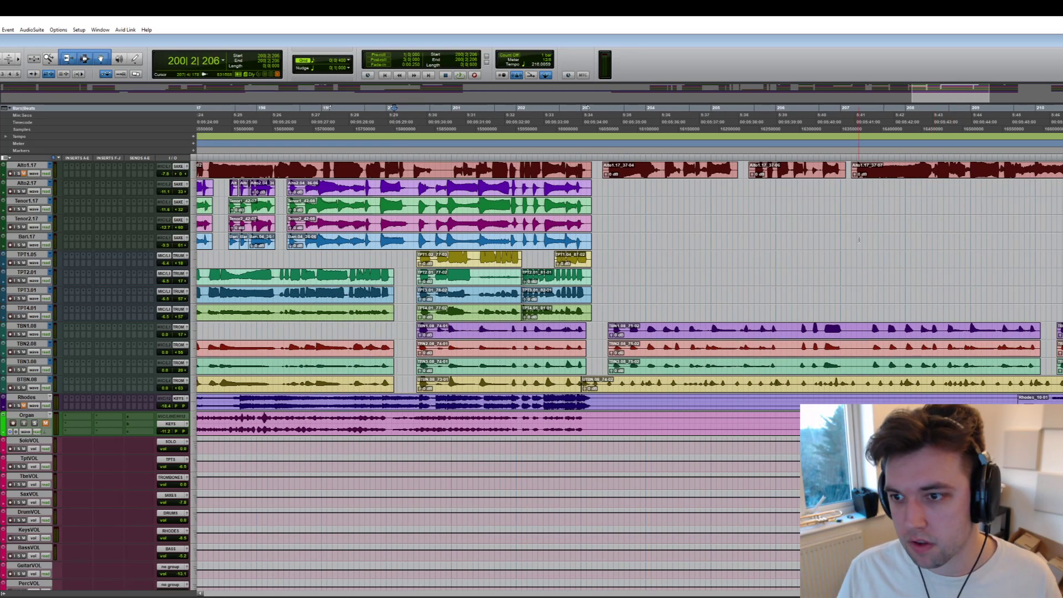
- Play back from around bar 216 and check the trumpet clip edges near bar 218
scroll(855, 245, "right", 8)
left_click(816, 284)
left_click(813, 286)
key("space")
scroll(941, 284, "right", 5)
scroll(939, 276, "right", 5)
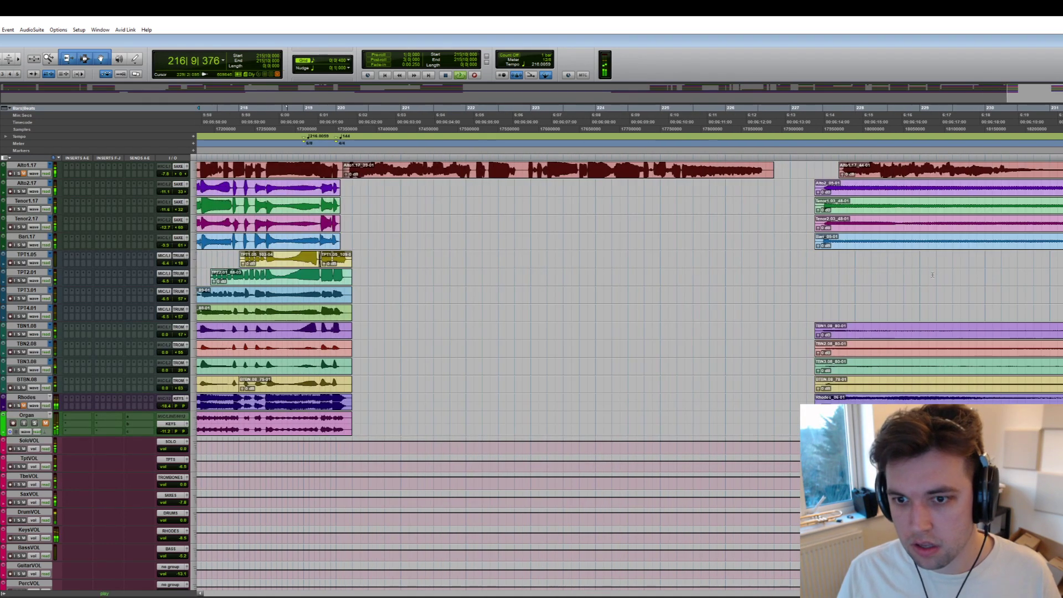
scroll(787, 283, "left", 6)
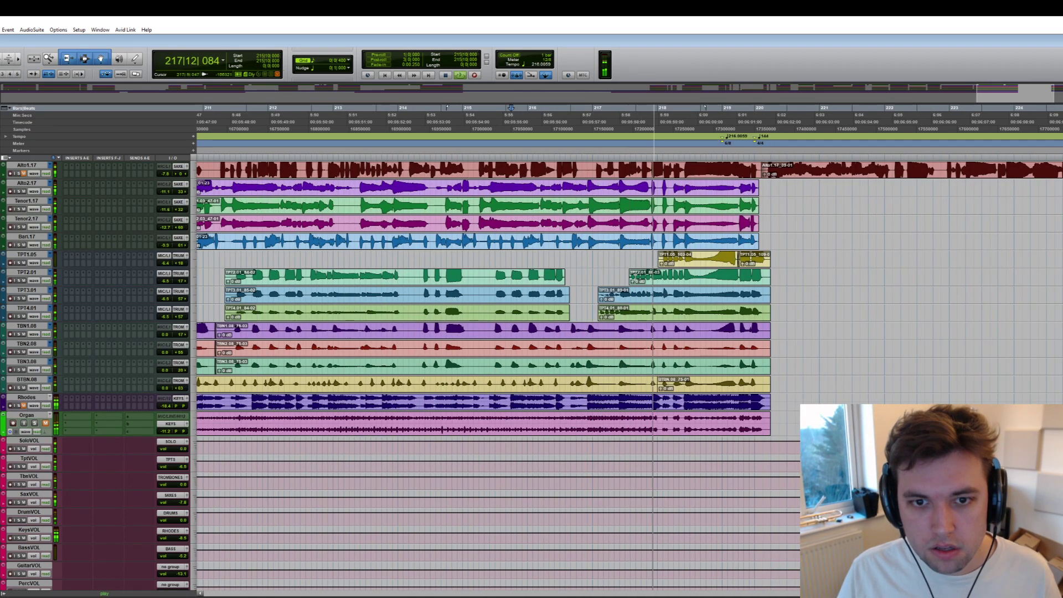
left_click_drag(629, 275, 662, 254)
scroll(482, 272, "right", 5)
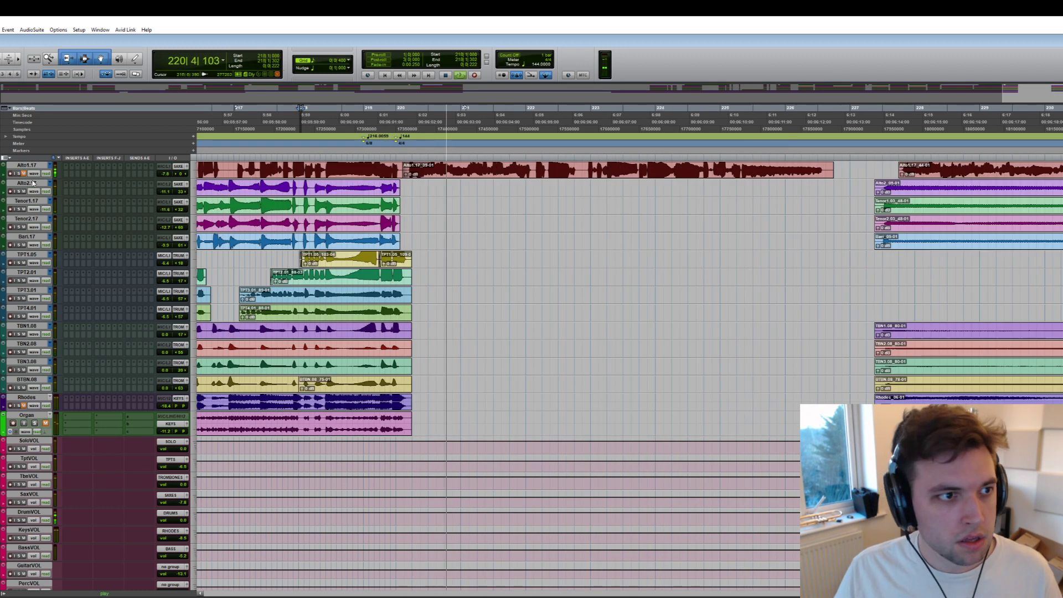
- Select the Alto1 clip edge at bar 220 and listen through to the held chord around bar 231
left_click_drag(407, 176, 409, 176)
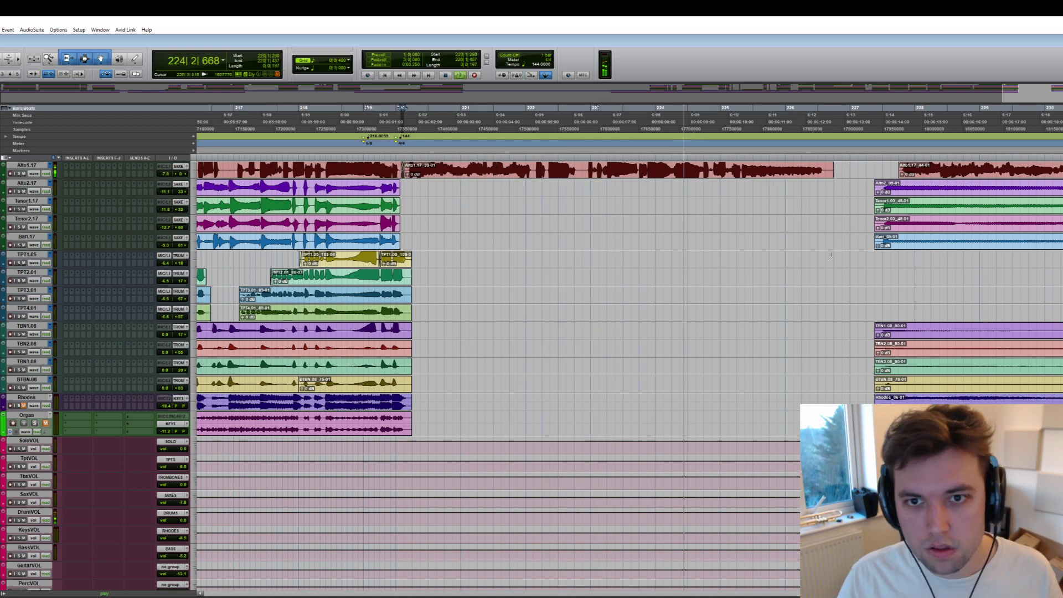
scroll(838, 252, "right", 3)
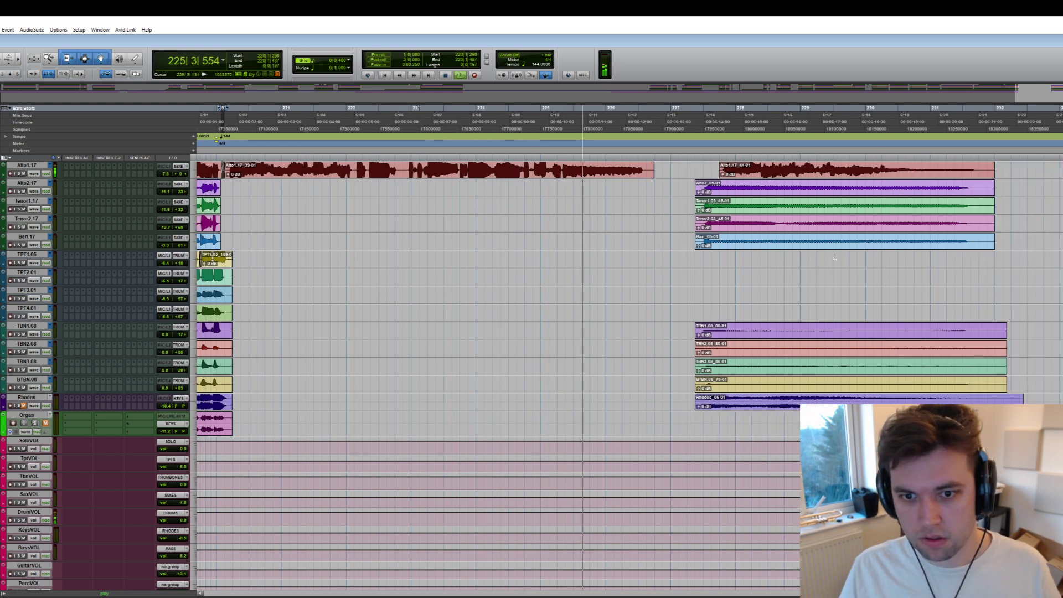
scroll(882, 272, "right", 7)
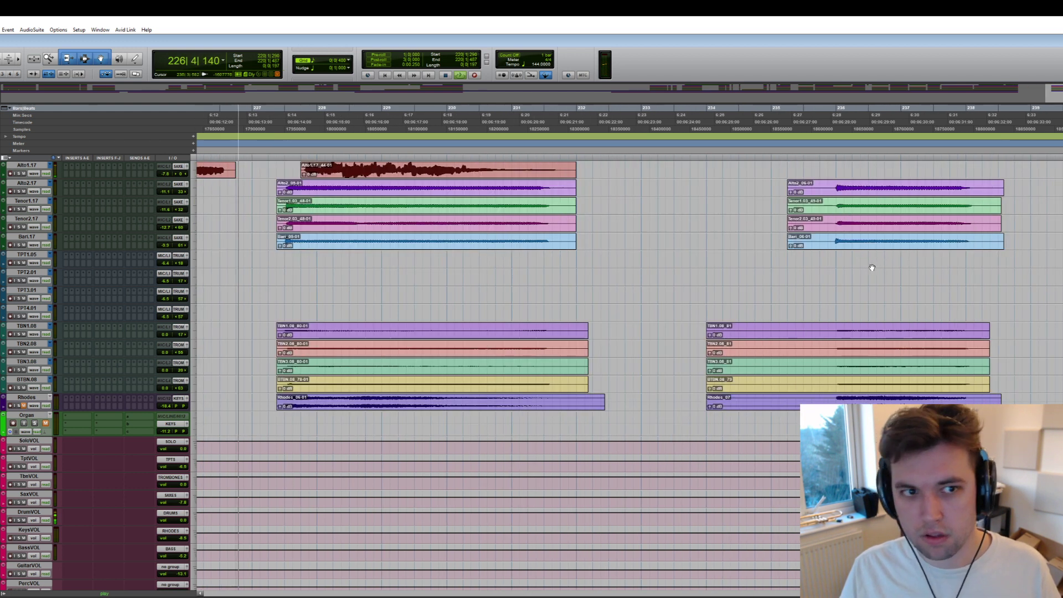
scroll(869, 268, "left", 5)
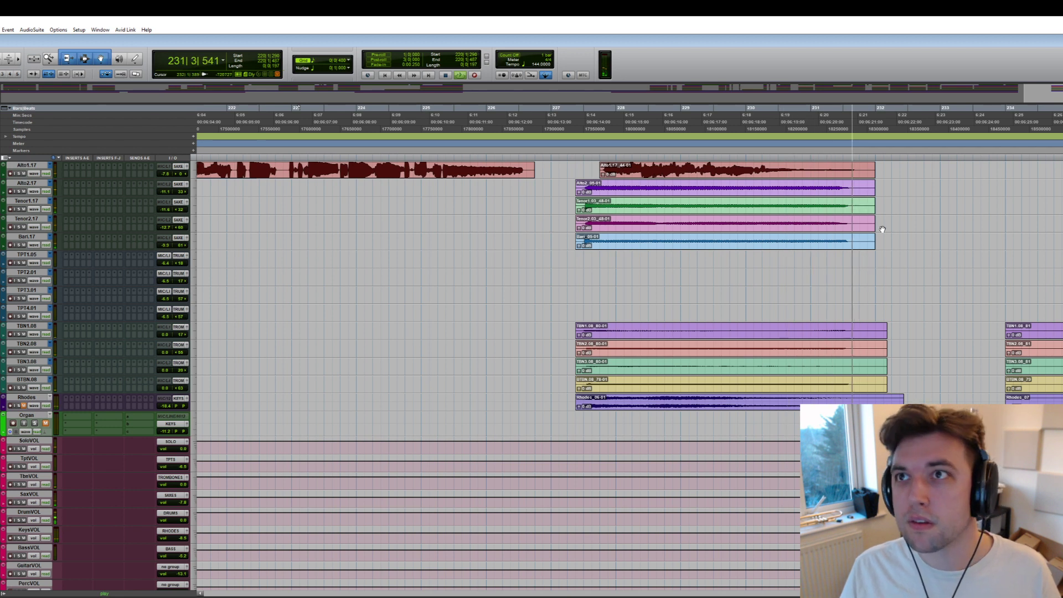
key("space")
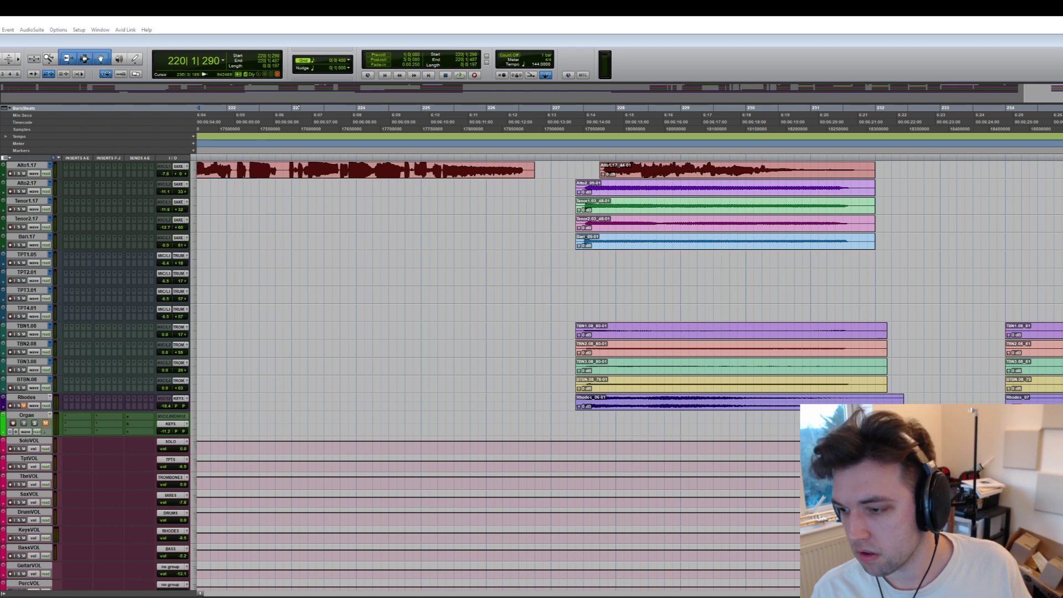
- Delete the silent lead-ins of the final sax, trombone and Rhodes clips before bar 236, and the trombone and Rhodes tails at bar 232
left_click(585, 121)
key("space")
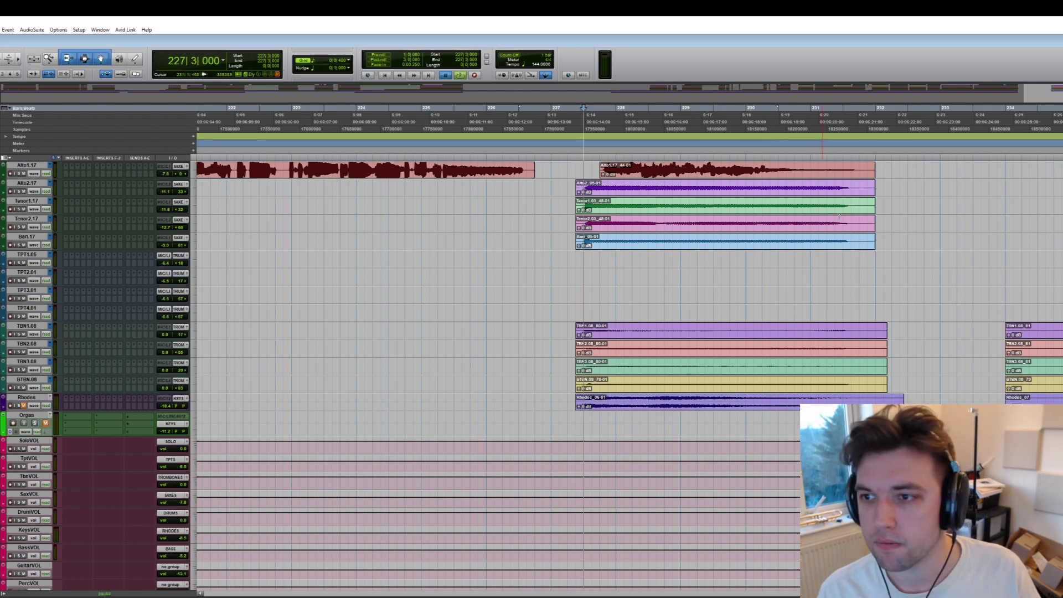
left_click_drag(833, 331, 682, 175)
key("Delete")
left_click_drag(829, 346, 676, 416)
key("Delete")
left_click_drag(618, 325, 576, 426)
key("Delete")
left_click(831, 307)
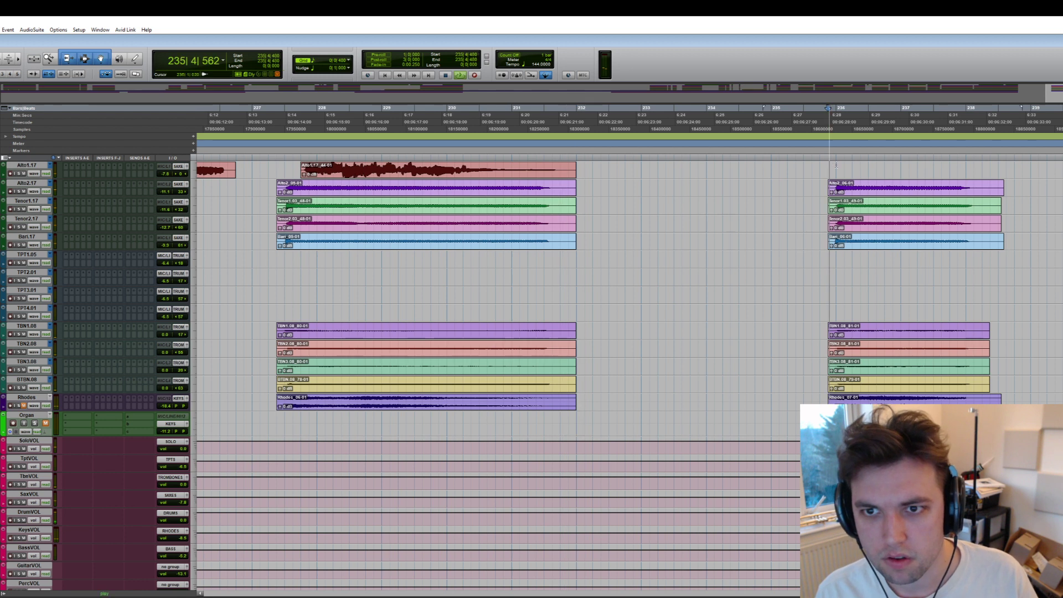
- Play back from bar 211 and delete the silence at the TPT2–TPT4 clip starts and between the TBN1–TBN3 clips there
scroll(881, 246, "right", 5)
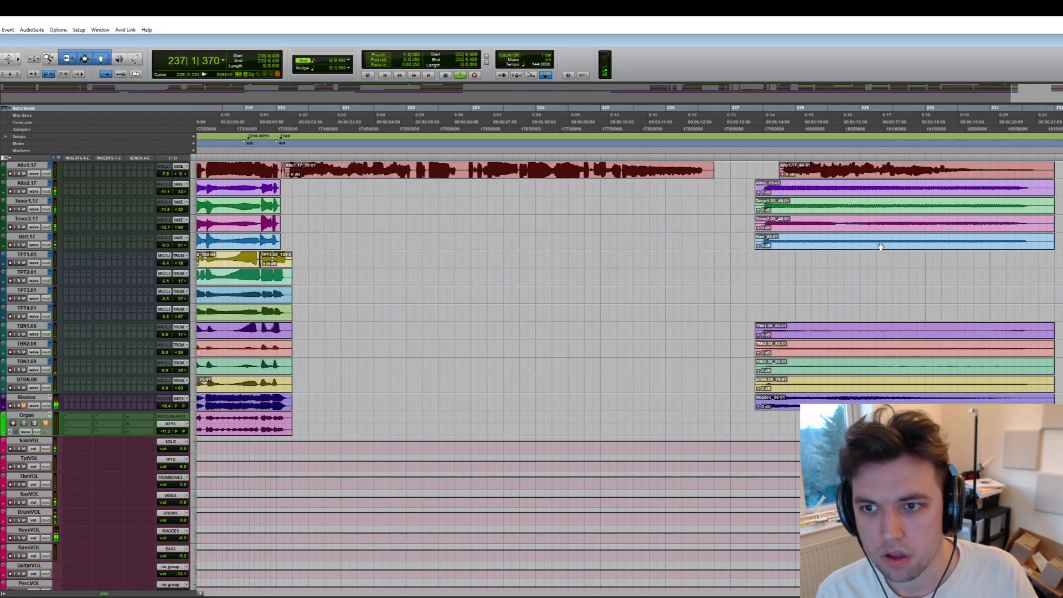
scroll(873, 266, "left", 20)
key("space")
key("space")
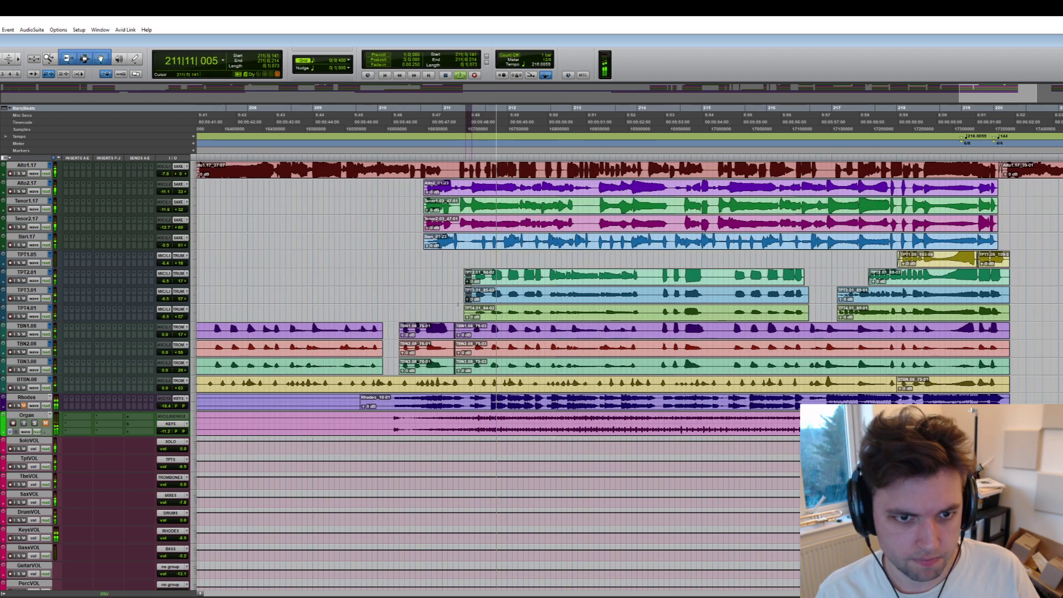
left_click_drag(471, 271, 455, 319)
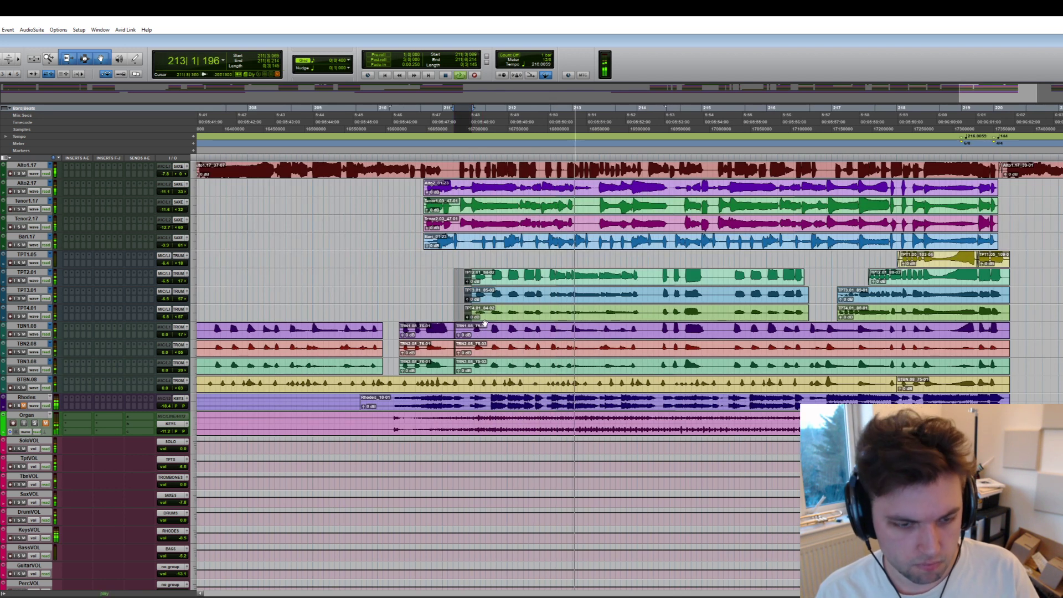
key("Delete")
left_click_drag(470, 329, 450, 368)
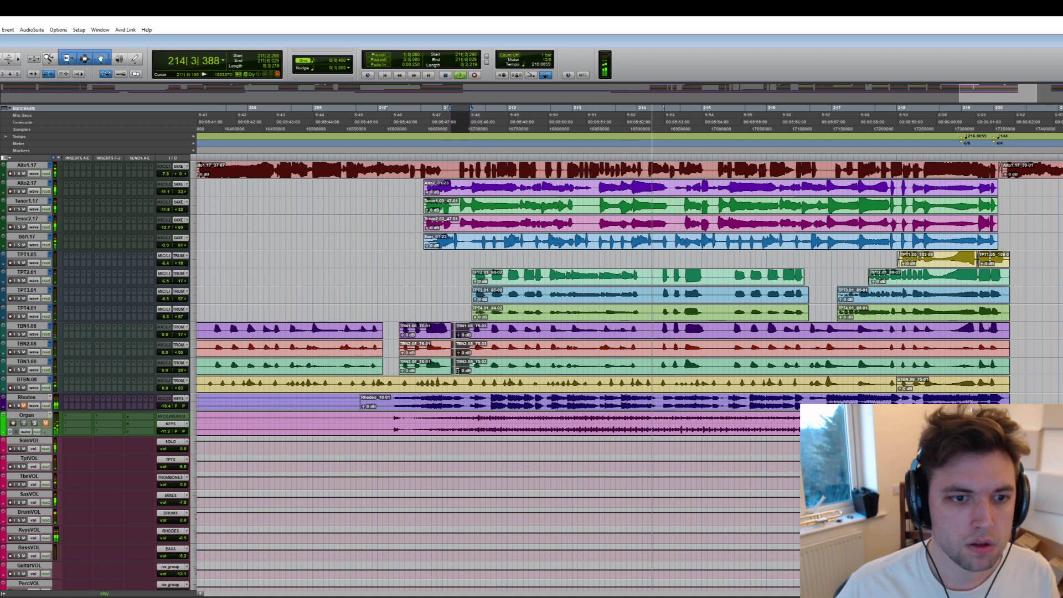
key("Delete")
- Play back the earlier section from 44|7|000 and look over the remaining volume, bus and effects tracks
scroll(693, 274, "down", 3)
scroll(665, 288, "left", 10)
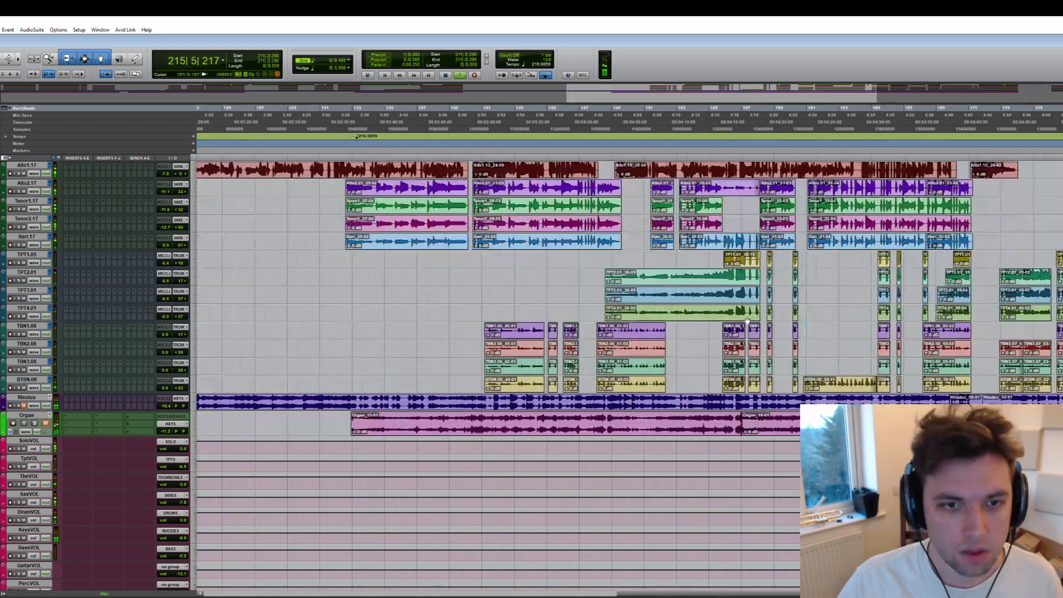
scroll(621, 300, "left", 5)
key("space")
key("space")
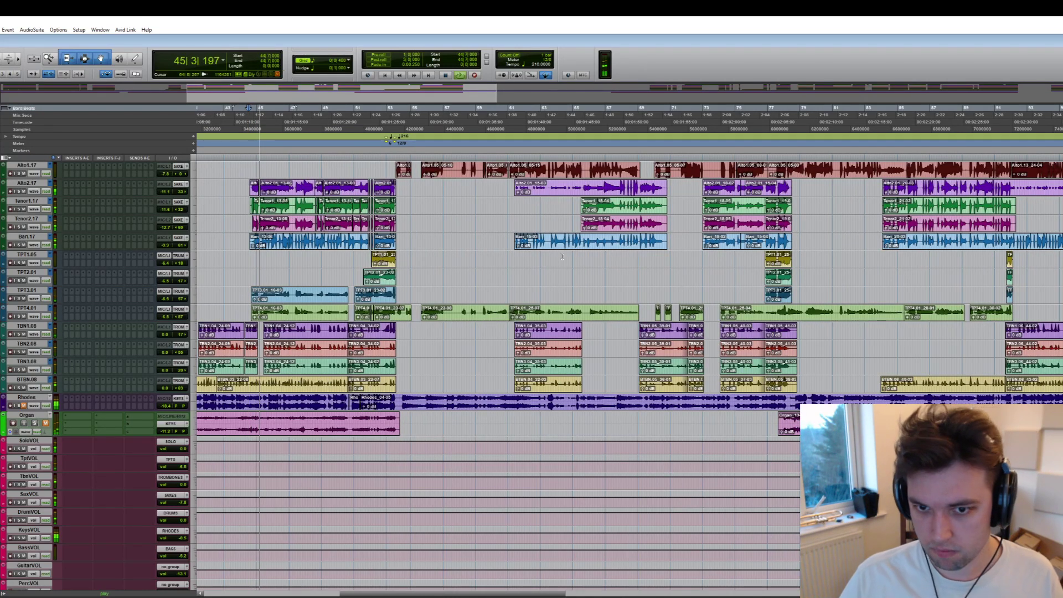
key("space")
scroll(407, 436, "down", 8)
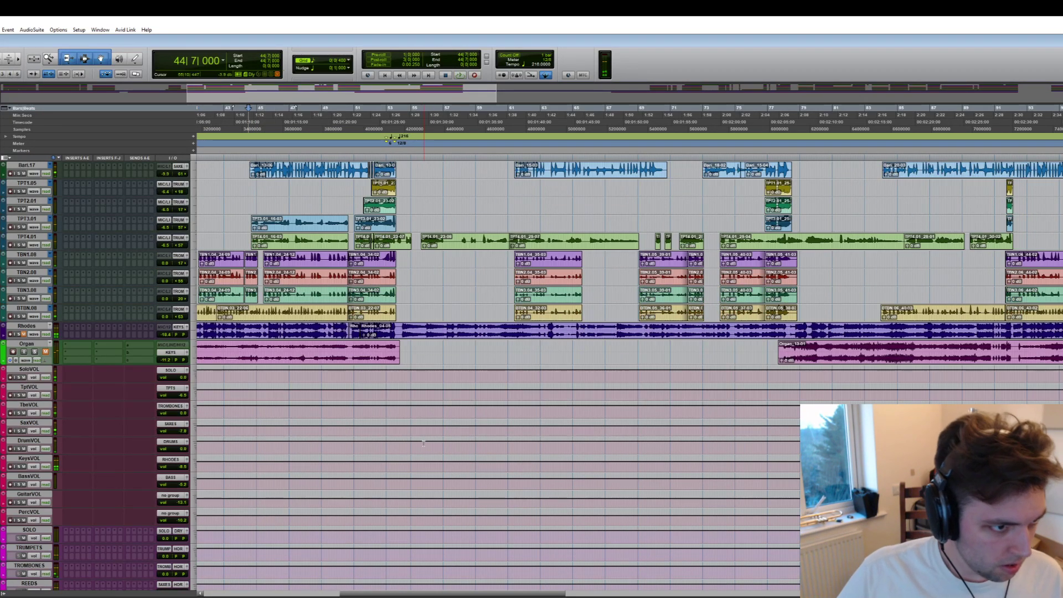
scroll(407, 436, "down", 6)
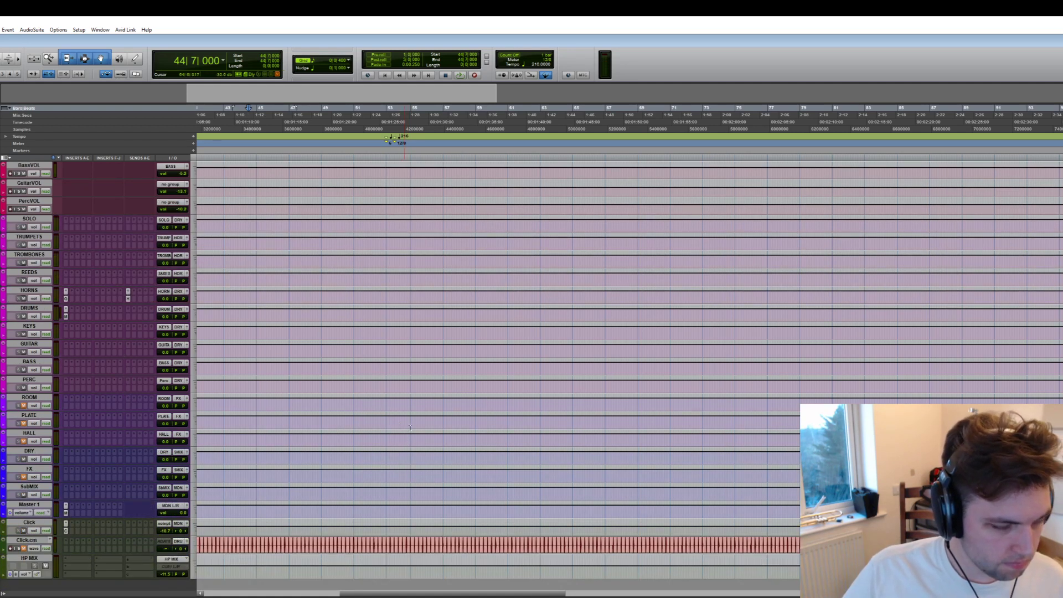
scroll(398, 412, "up", 12)
- Open the recent session Into the Unknown and deal with its missing audio file prompt
left_click(1, 29)
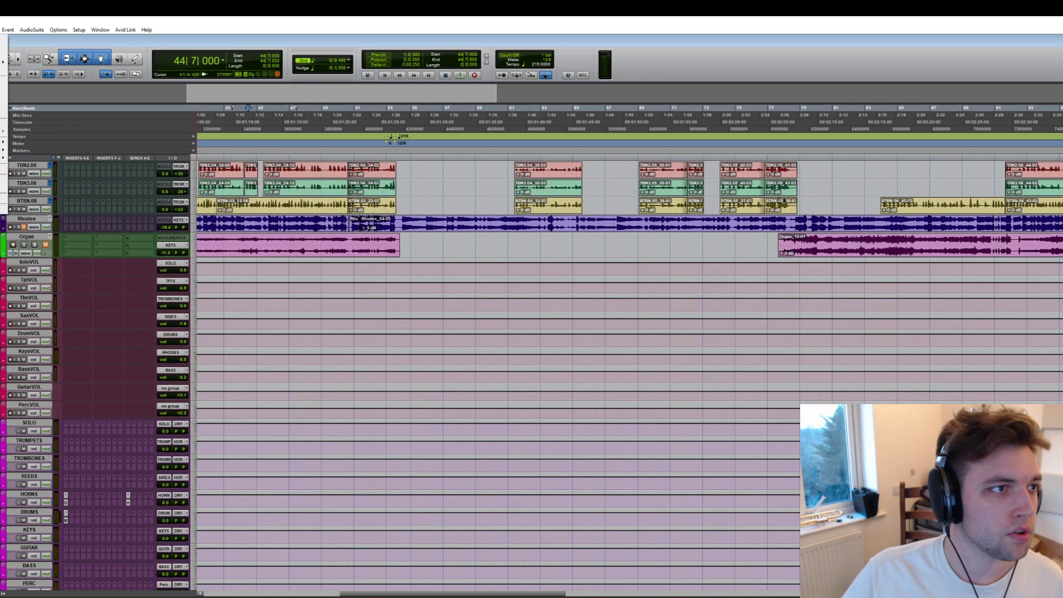
mouse_move(3, 150)
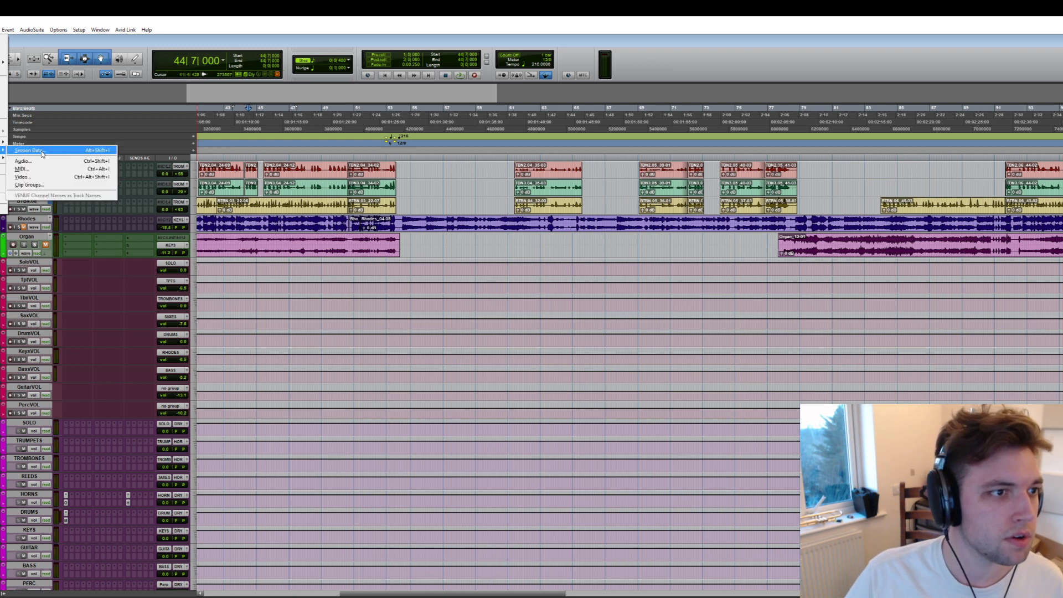
mouse_move(4, 62)
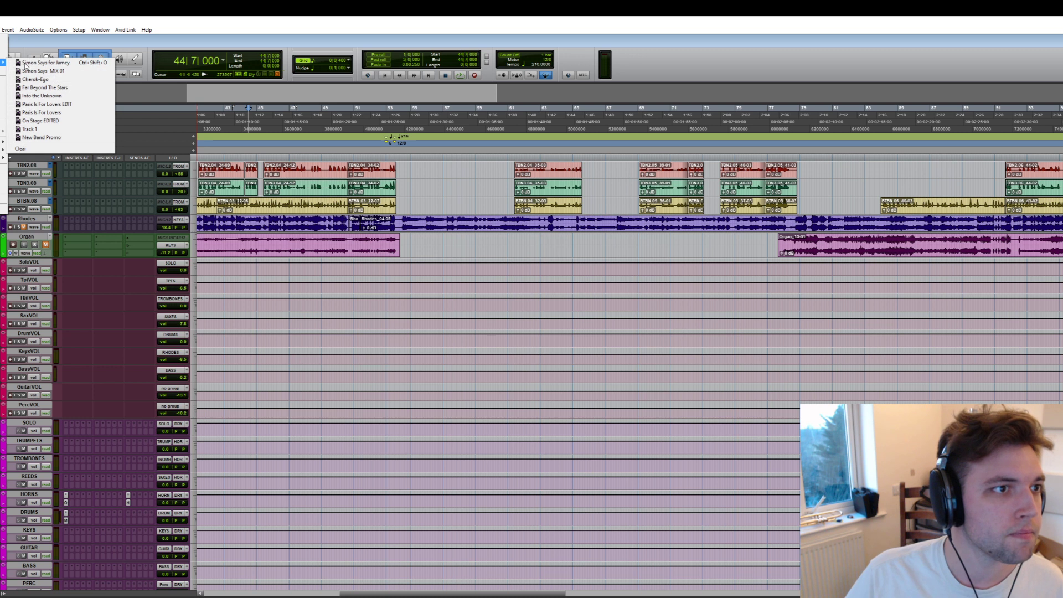
left_click(50, 96)
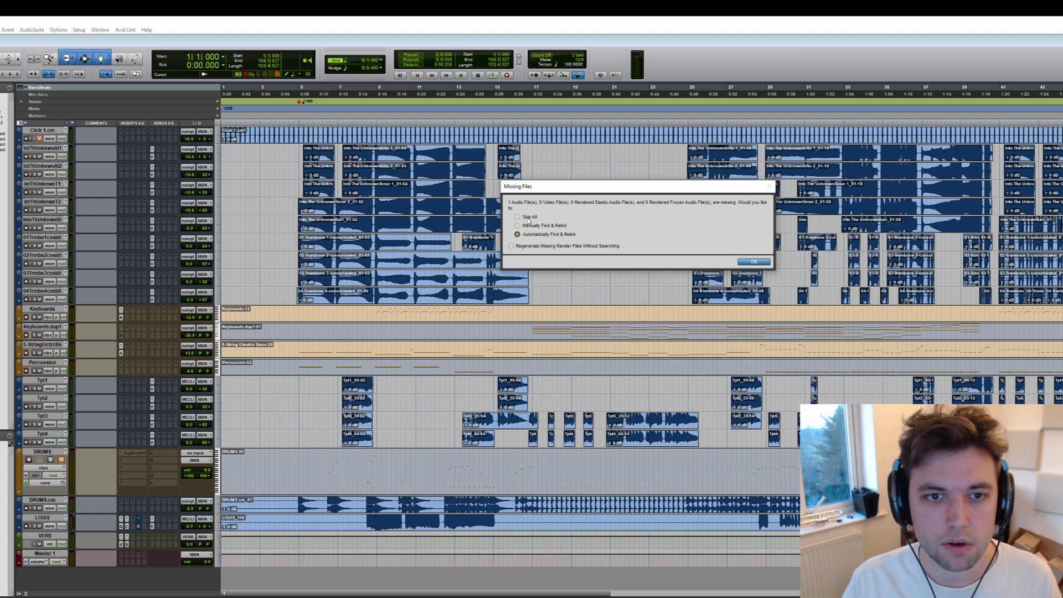
left_click(752, 261)
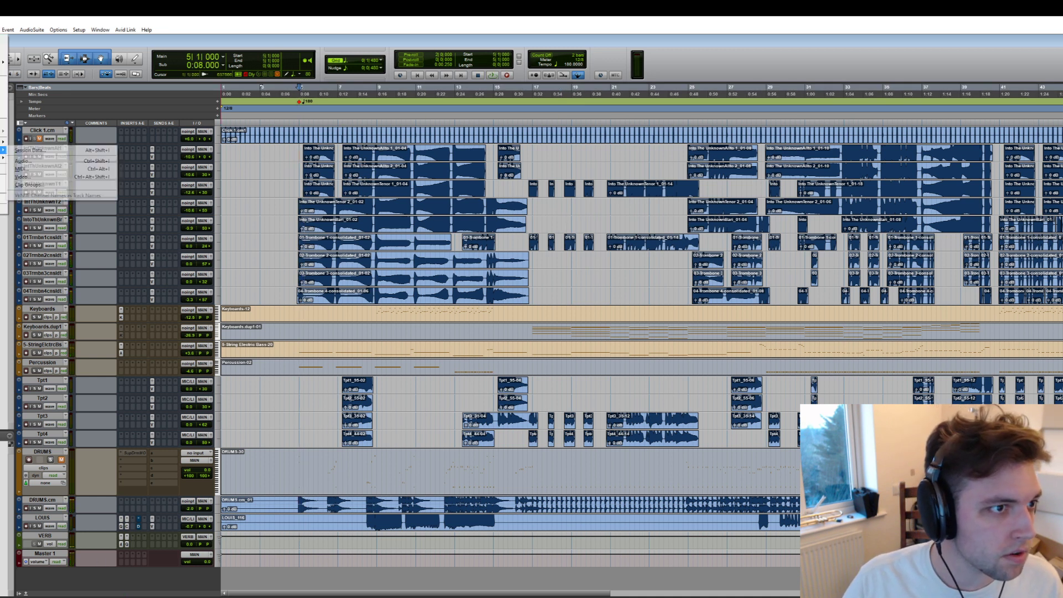
- Start a session data import and choose the session file in the Simon Says folder under Album 2 as the source
left_click(41, 149)
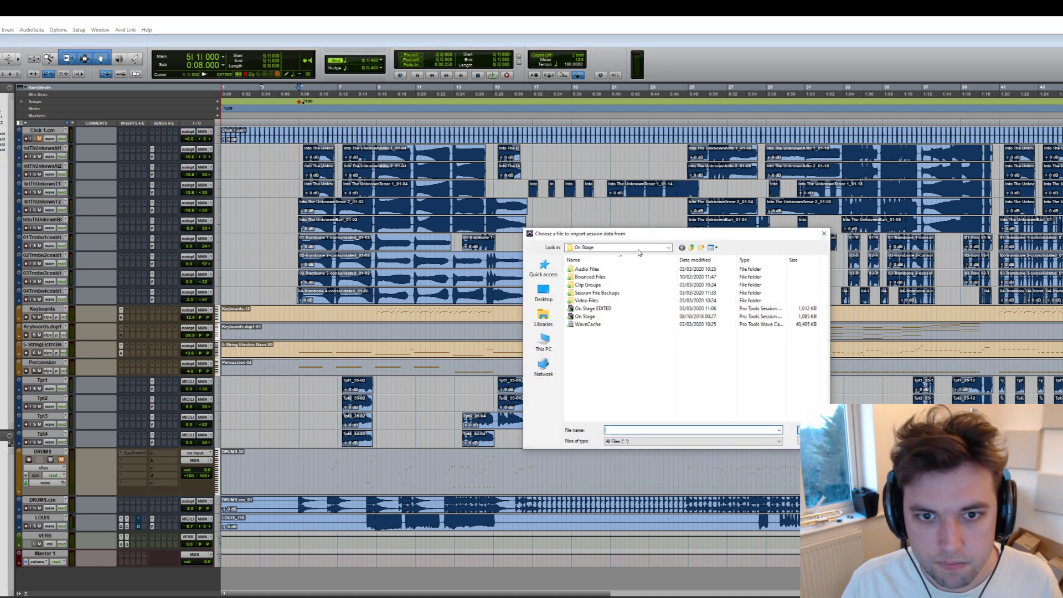
left_click(620, 248)
left_click(611, 377)
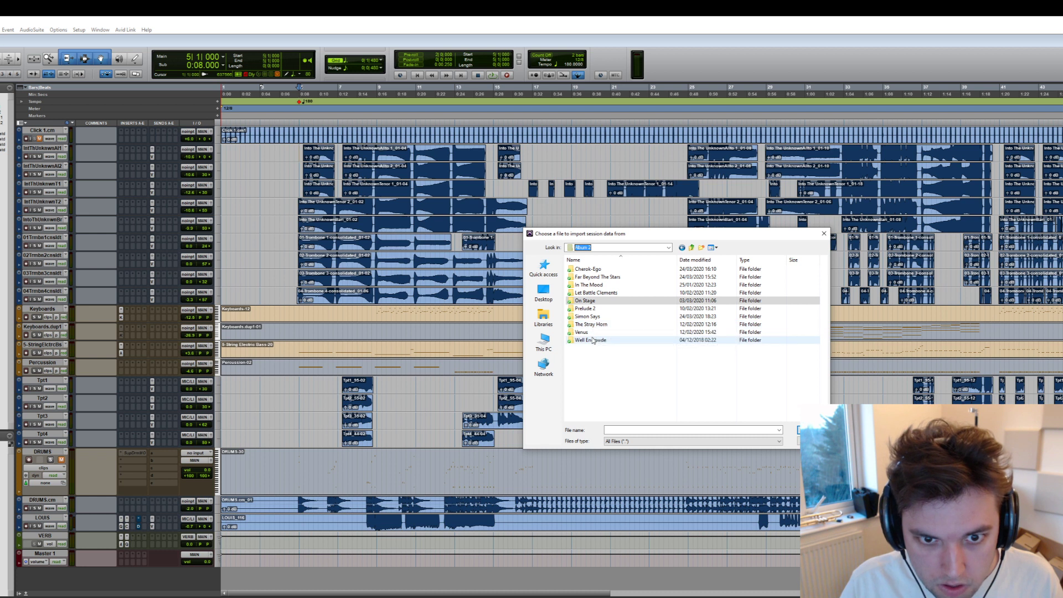
double_click(597, 317)
double_click(598, 309)
- Map the source session's Master 1 stereo master to the existing Master 1 track and import it
scroll(565, 337, "down", 3)
scroll(564, 342, "down", 3)
left_click(651, 320)
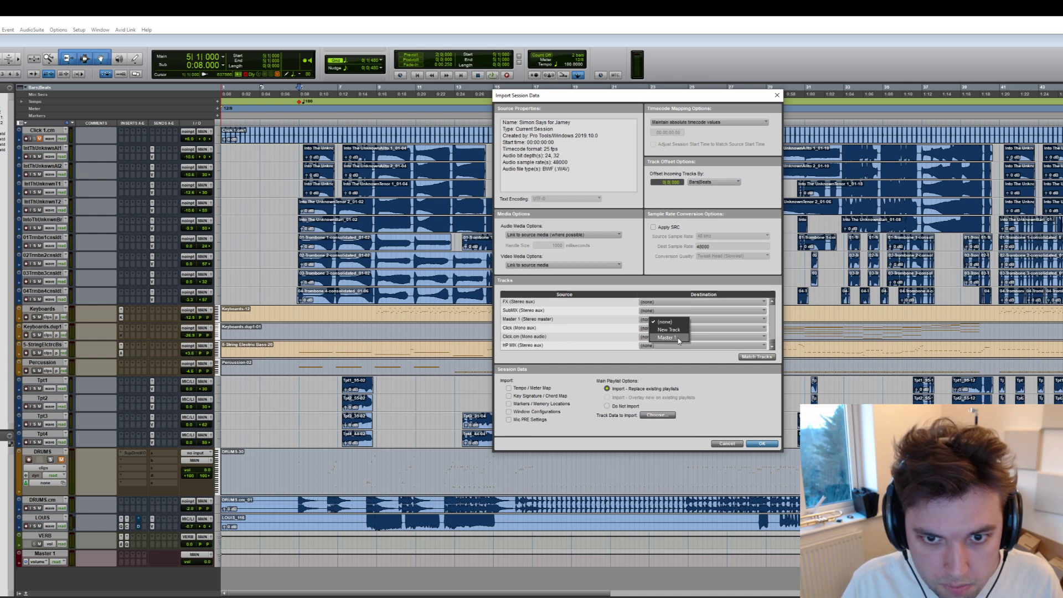
left_click(670, 337)
left_click(767, 445)
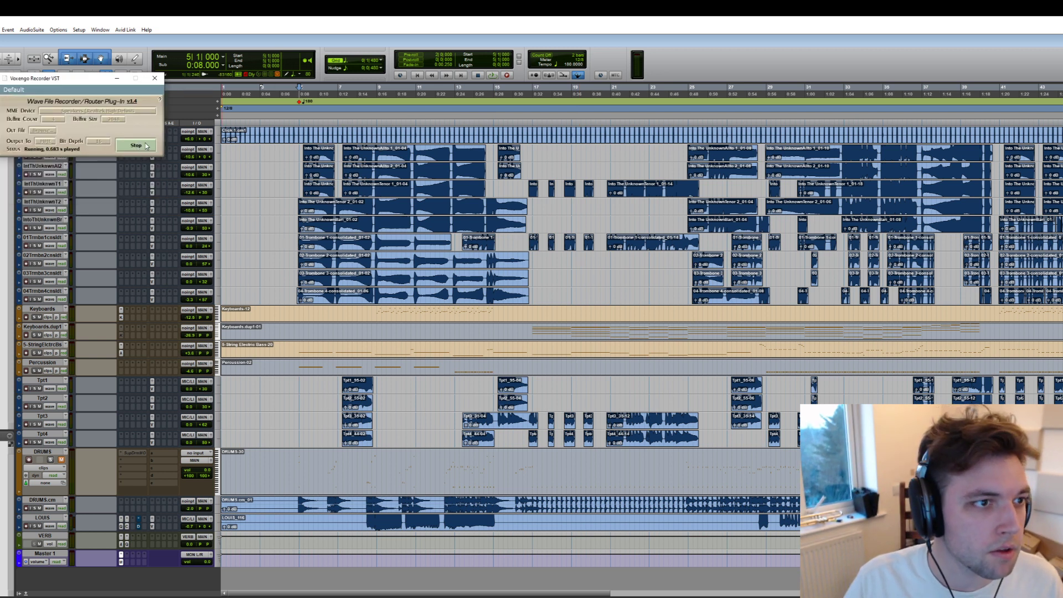
- Test playback, stop the Voxengo Recorder, reselect Speakers (Realtek High Definition) as its MME device and restart it
left_click(758, 55)
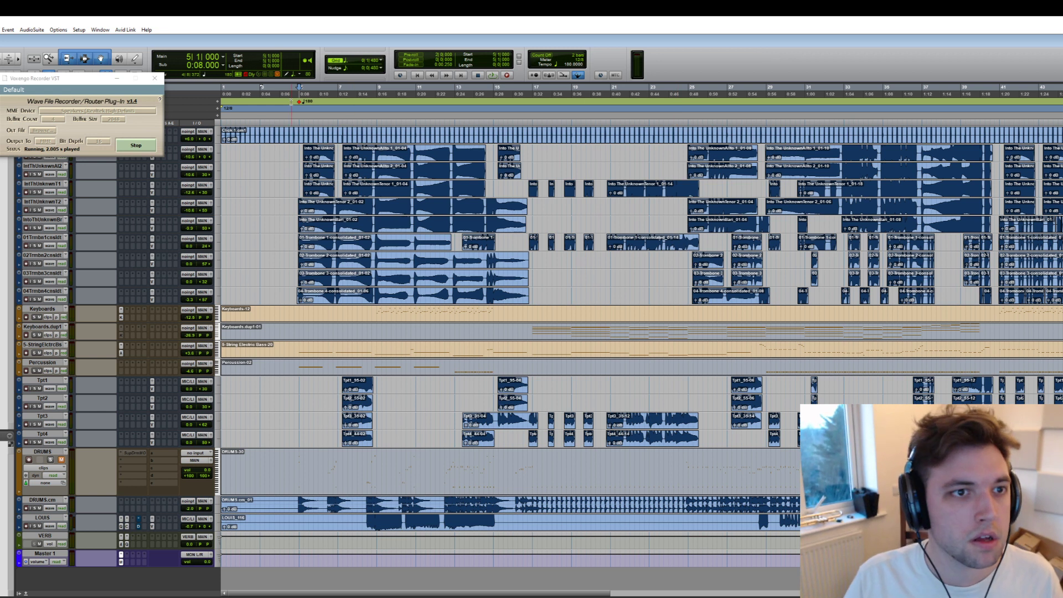
key("space")
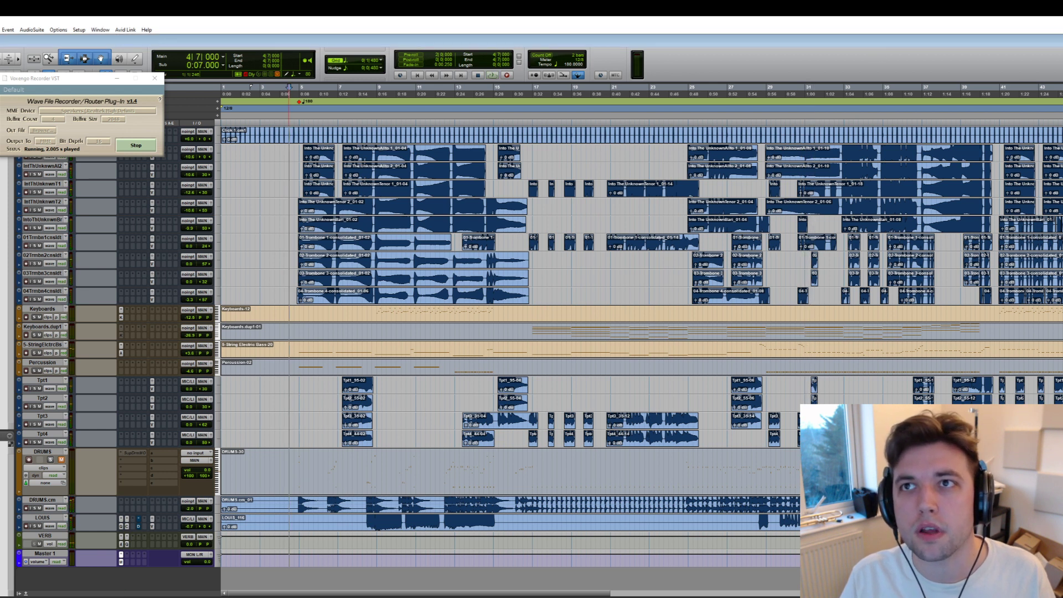
left_click(135, 146)
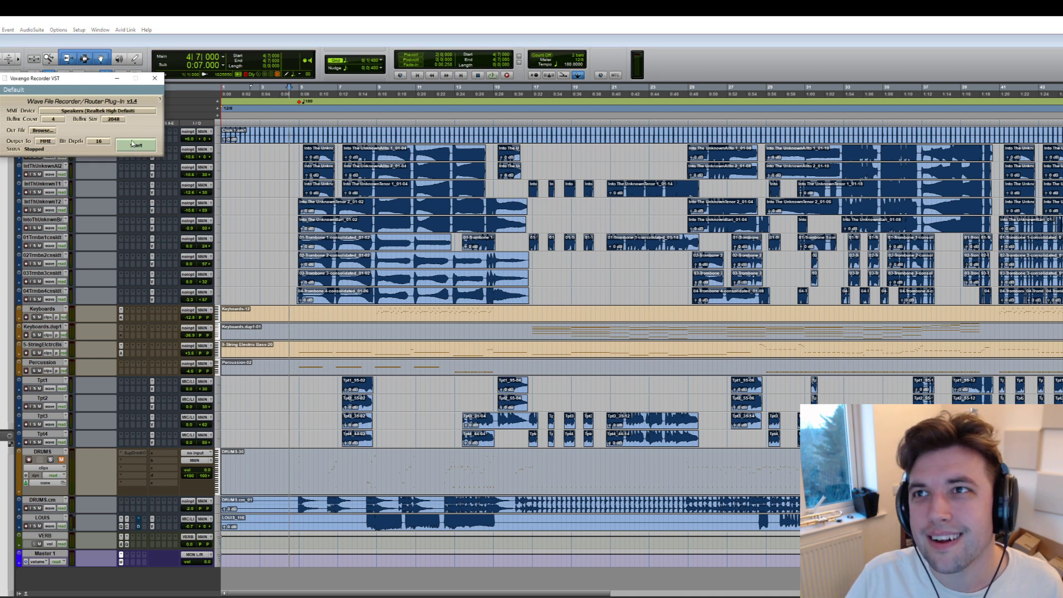
left_click(90, 112)
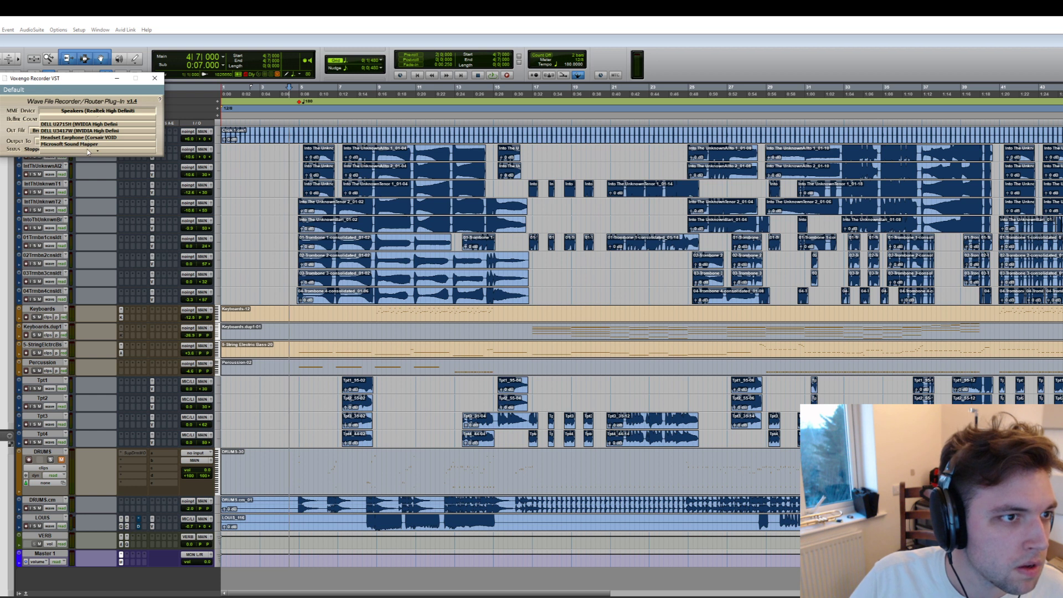
scroll(87, 149, "down", 2)
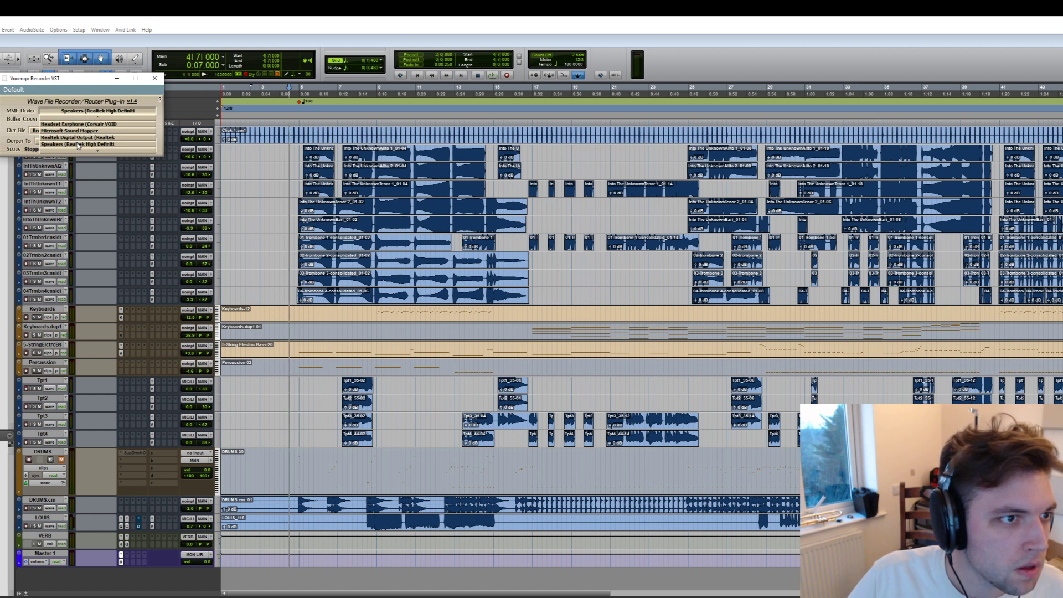
left_click(82, 146)
left_click(139, 145)
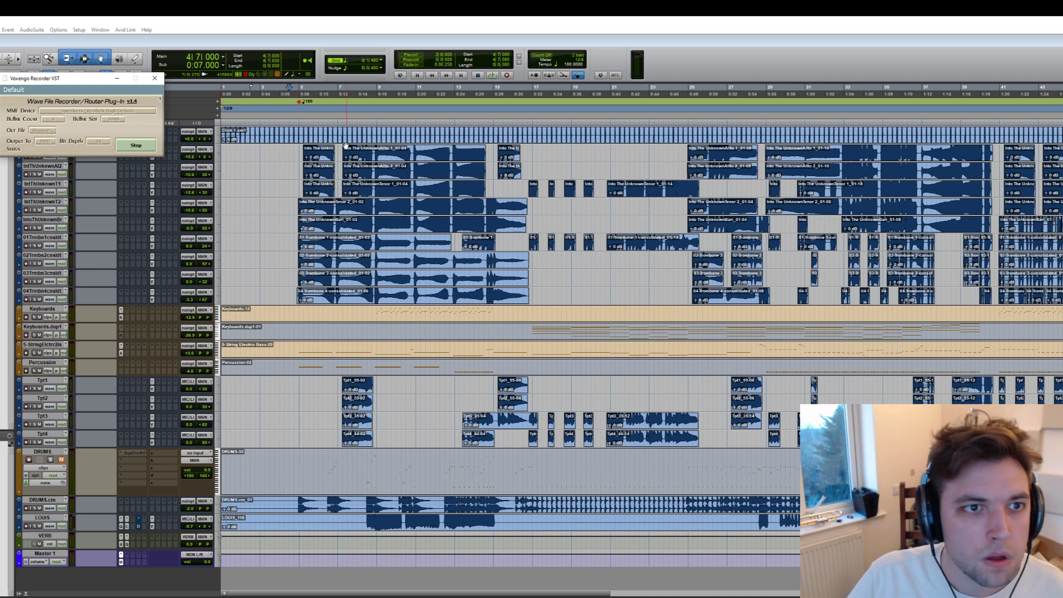
- Play back the session from bar 6 and from bar 10 to check the sound through the recorder plug-in
left_click(324, 410)
key("space")
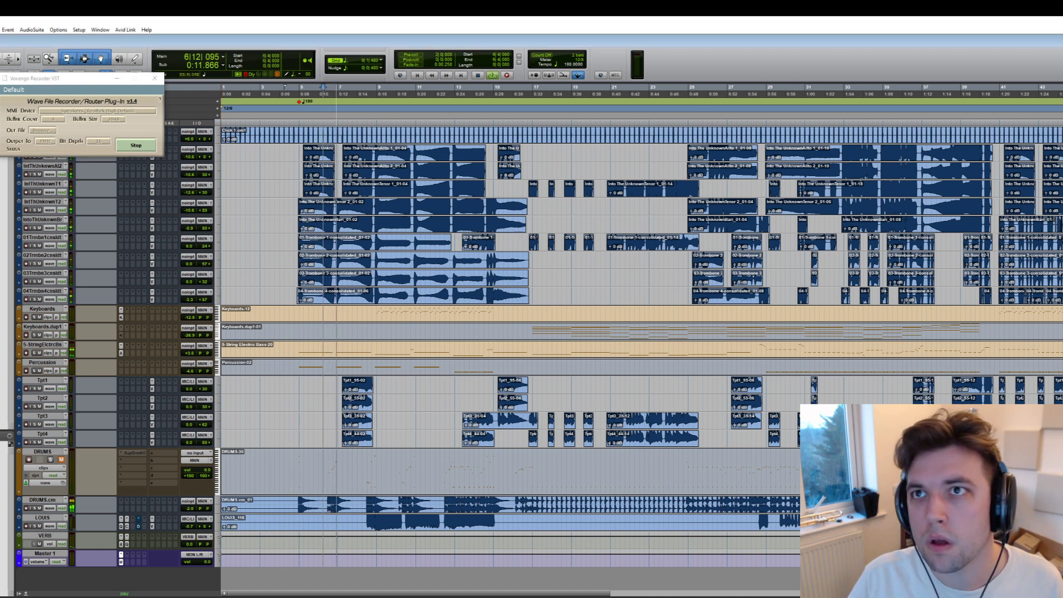
key("space")
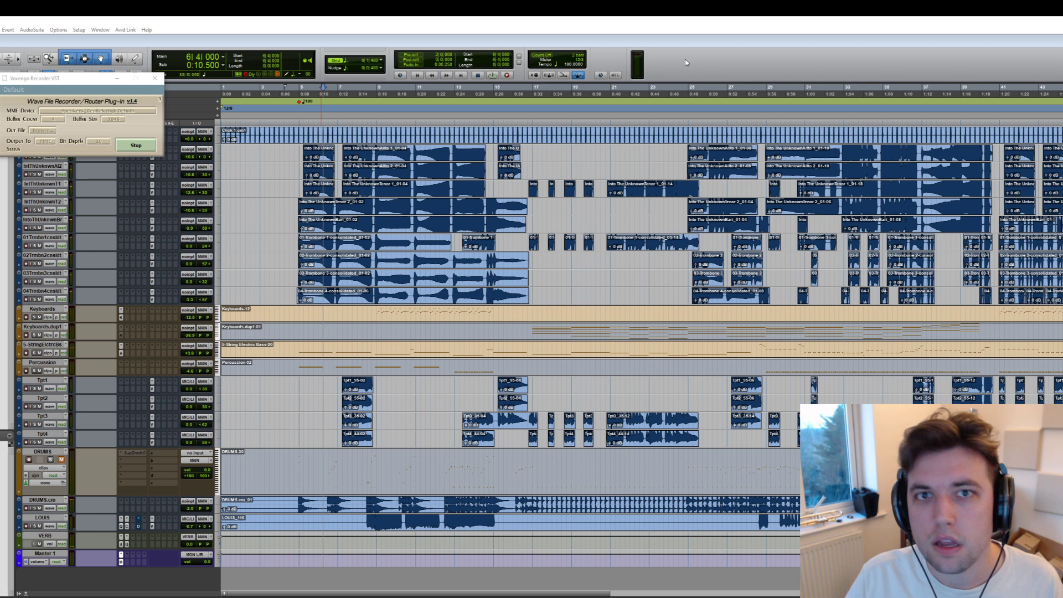
left_click(403, 95)
key("space")
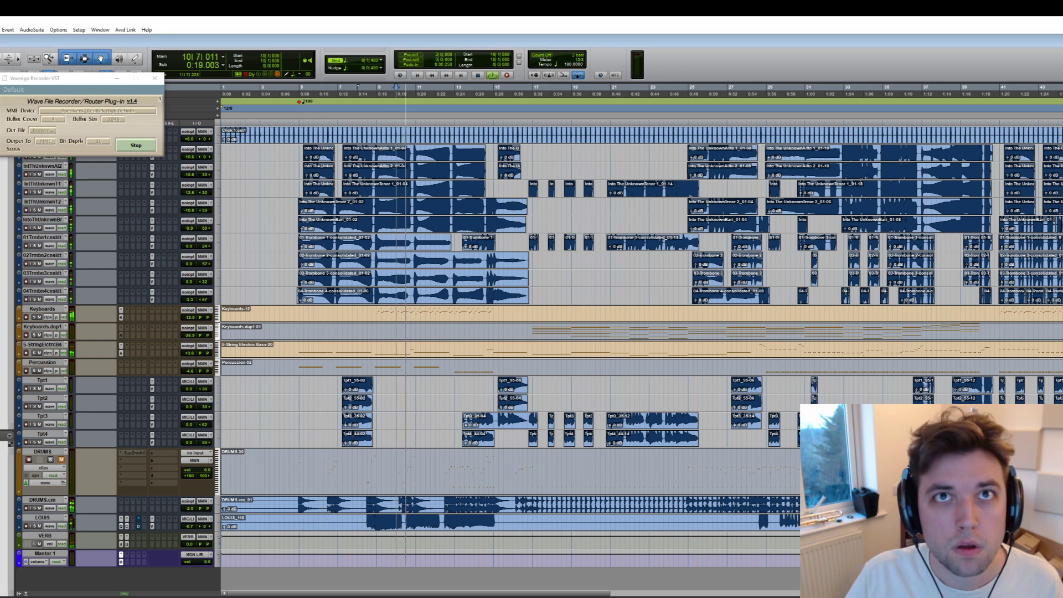
key("space")
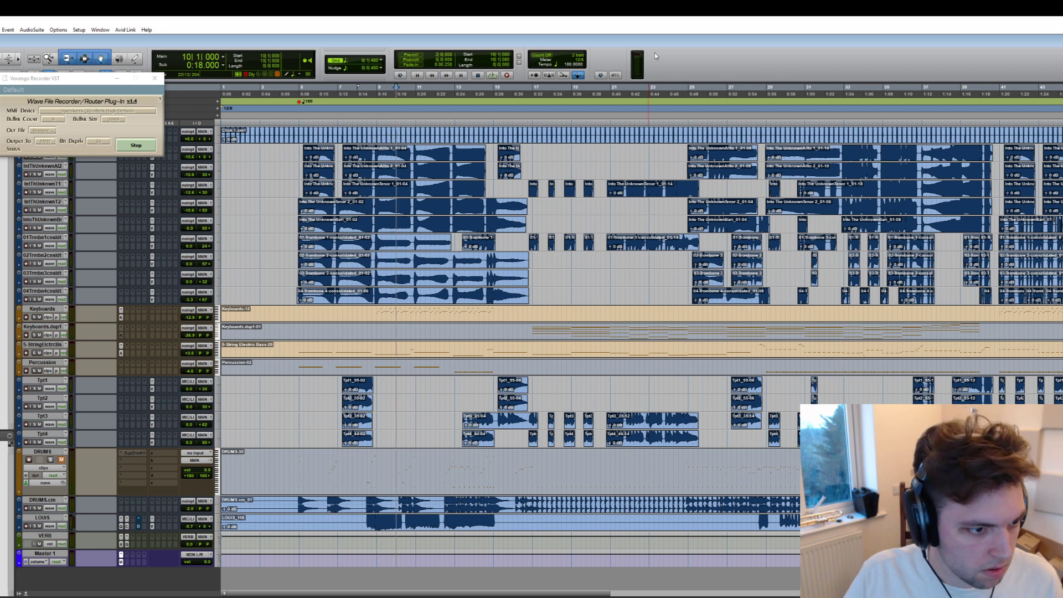
key("space")
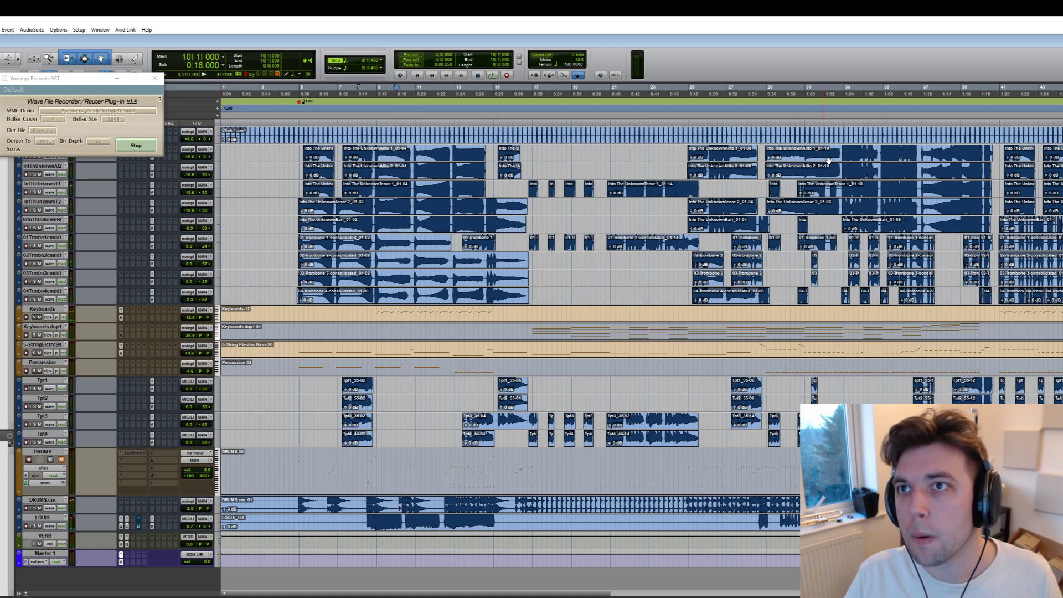
- Try the recorder plug-in with its output set to File and test playback from bar 10
left_click(90, 116)
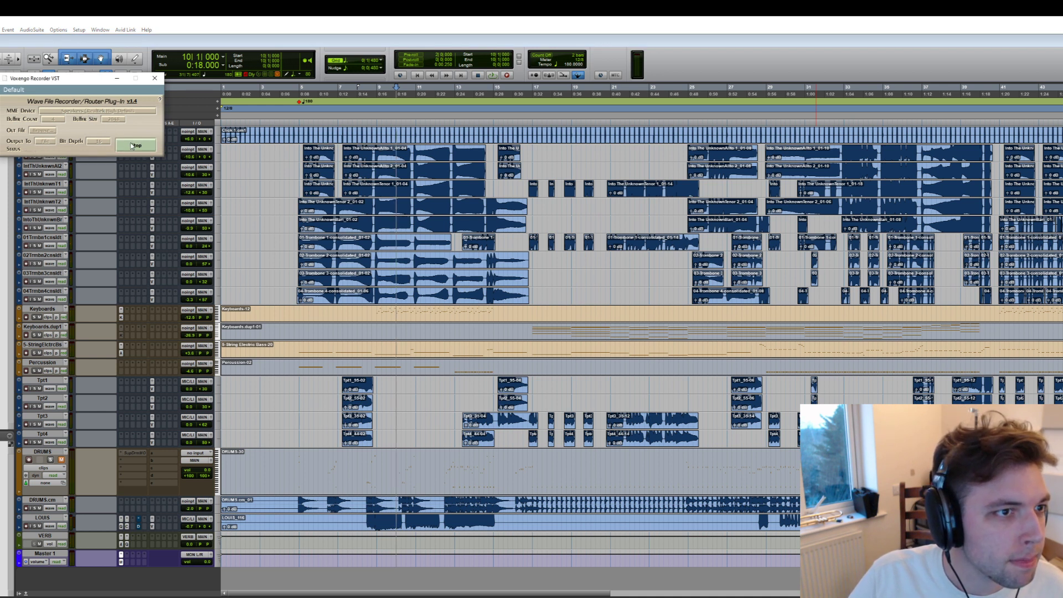
left_click(647, 55)
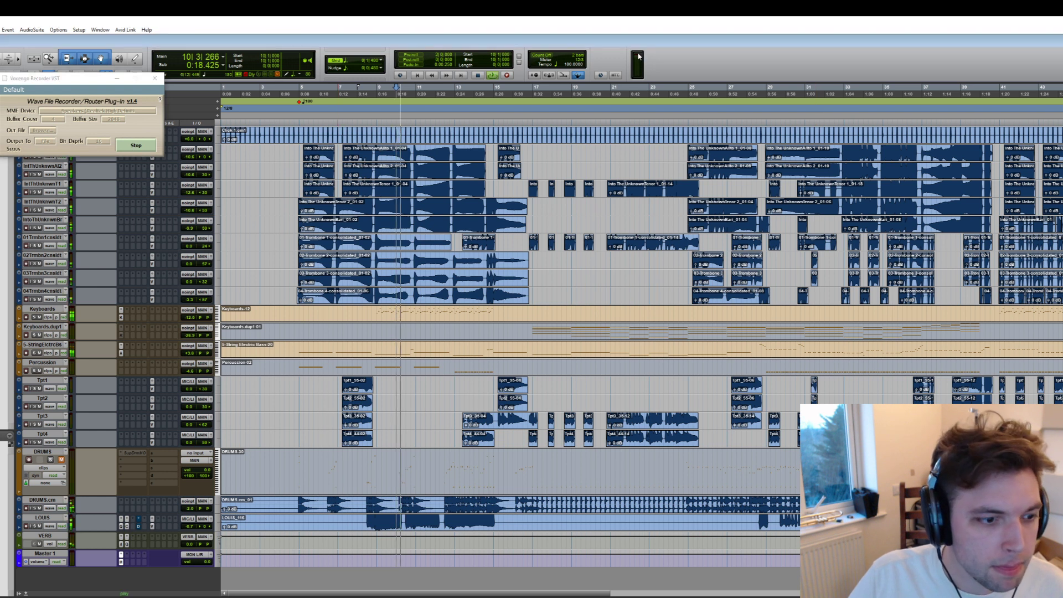
left_click(146, 148)
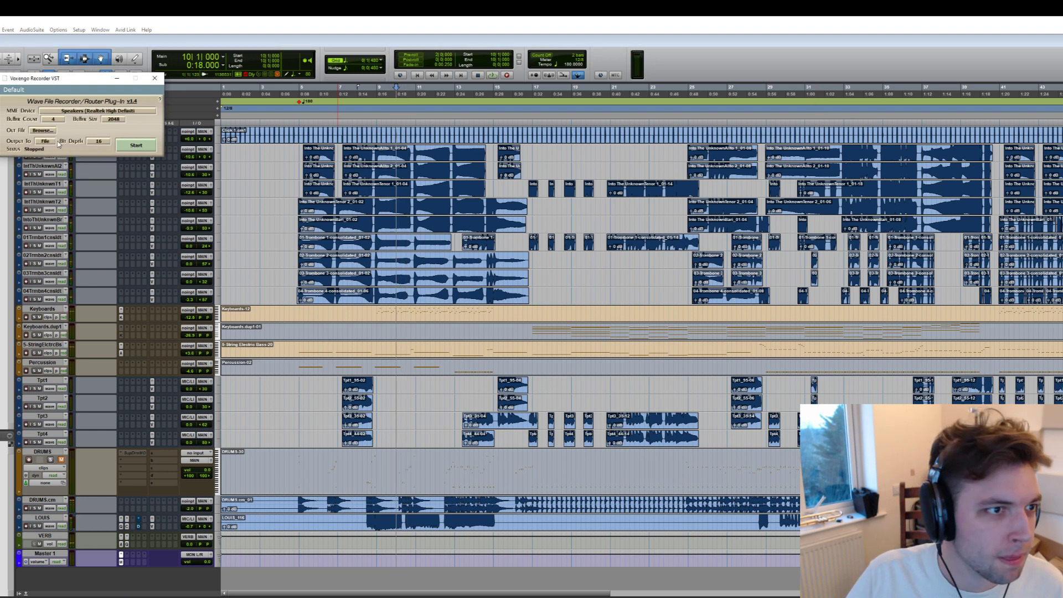
left_click(763, 53)
key("space")
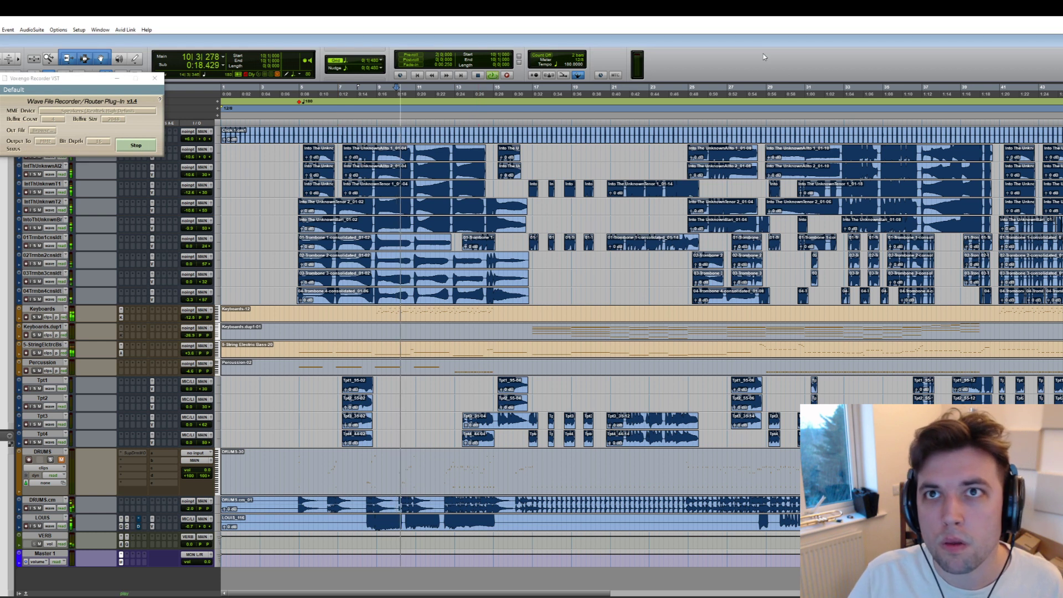
key("space")
- Try DELL U2715H (NVIDIA High Definition) as the recorder's MME device during playback, then close the plug-in window
left_click(101, 114)
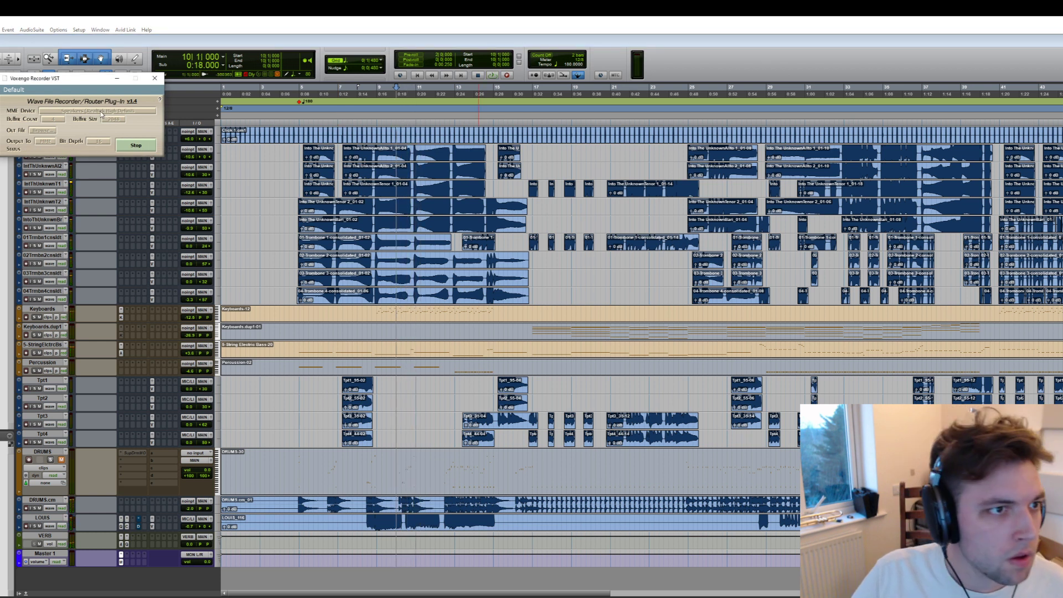
left_click(91, 112)
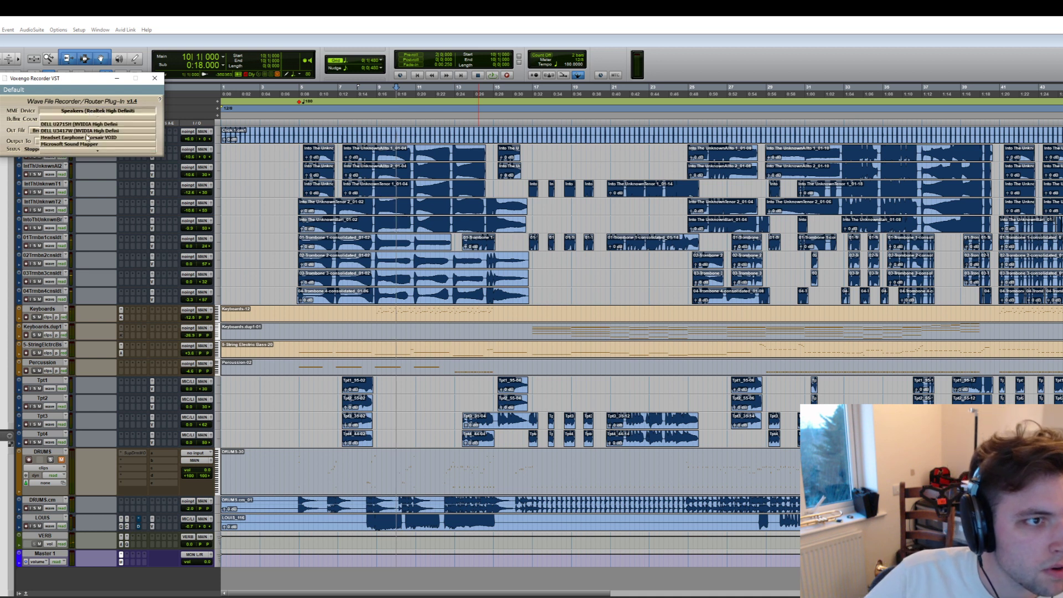
left_click(101, 124)
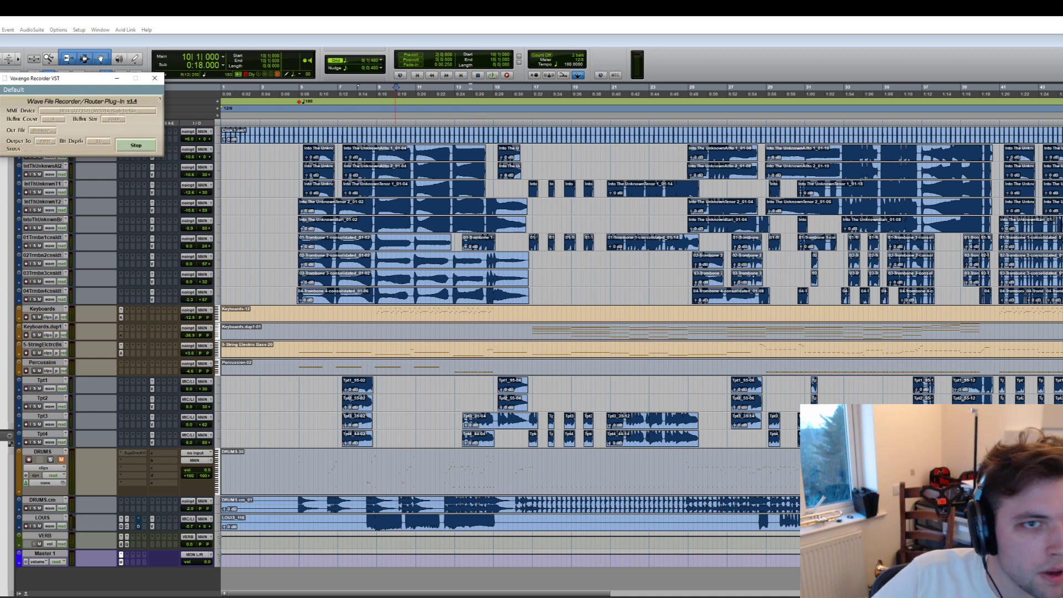
left_click(719, 57)
key("space")
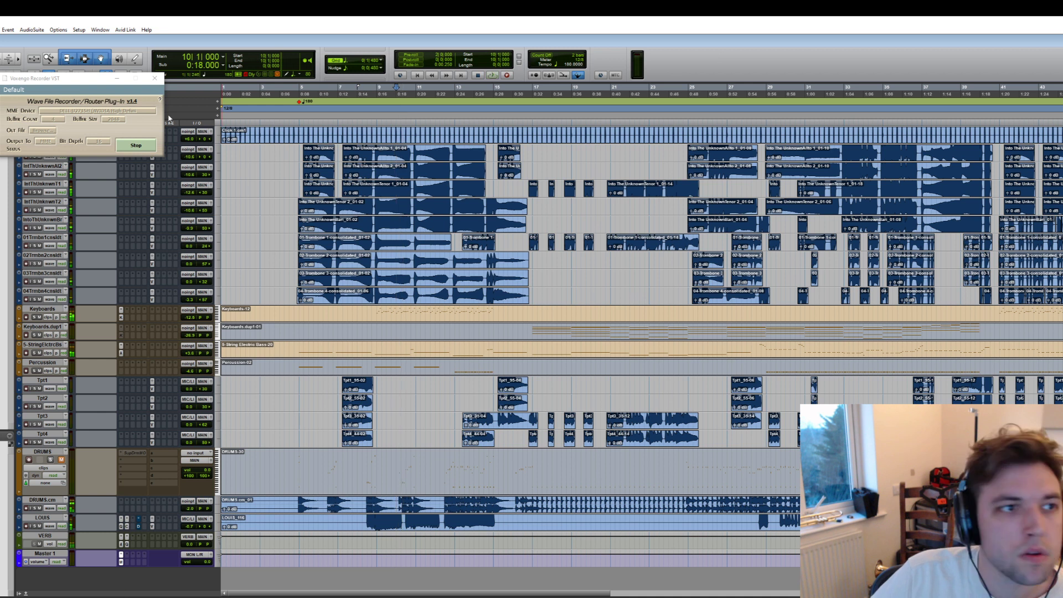
left_click(103, 112)
left_click(127, 142)
left_click(113, 110)
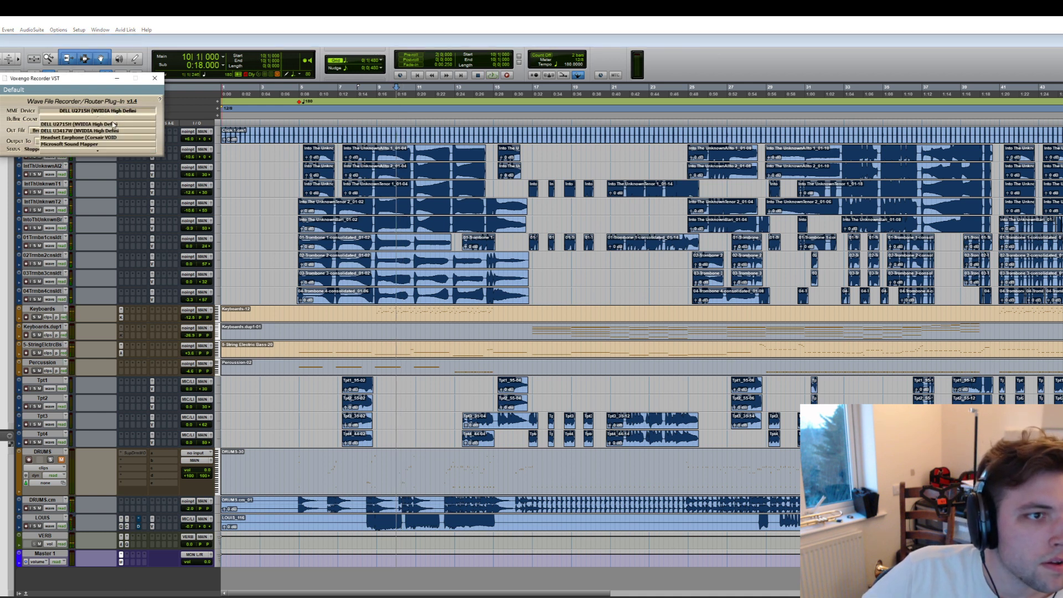
left_click(154, 79)
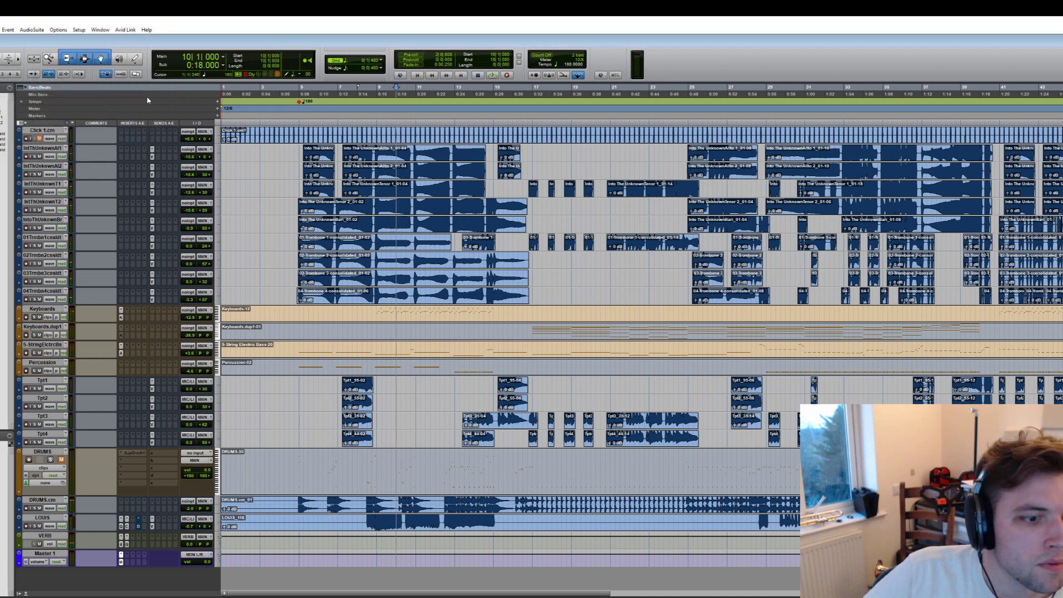
- Remove the imported inserts from the Master 1 track and play back from bar 10
left_click(121, 558)
left_click(123, 564)
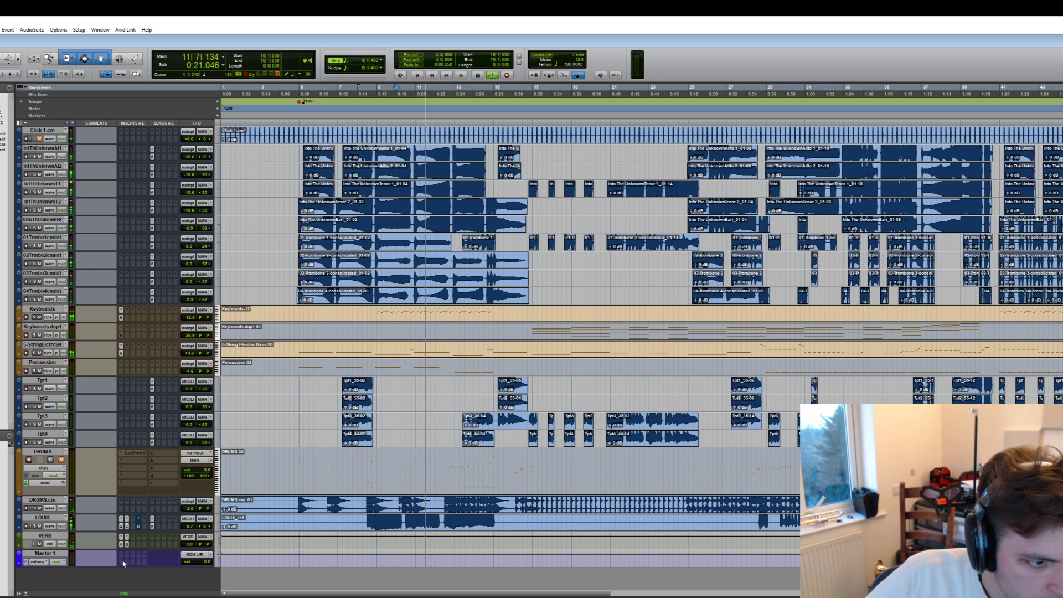
key("space")
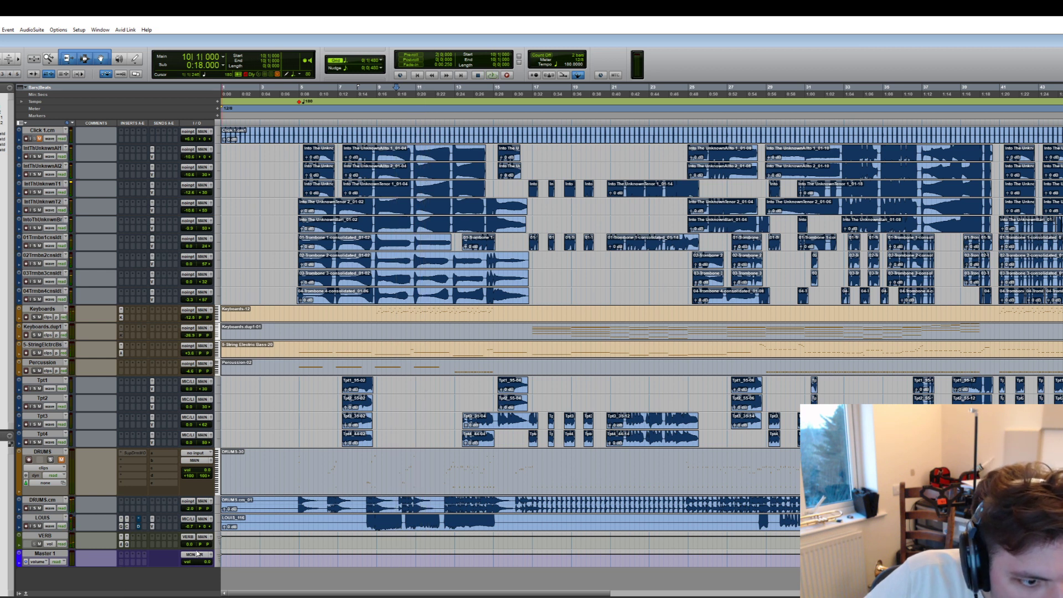
- Route the Master 1 track's output to MAIN in the mixer and return to the edit view
left_click(196, 554)
left_click(158, 566)
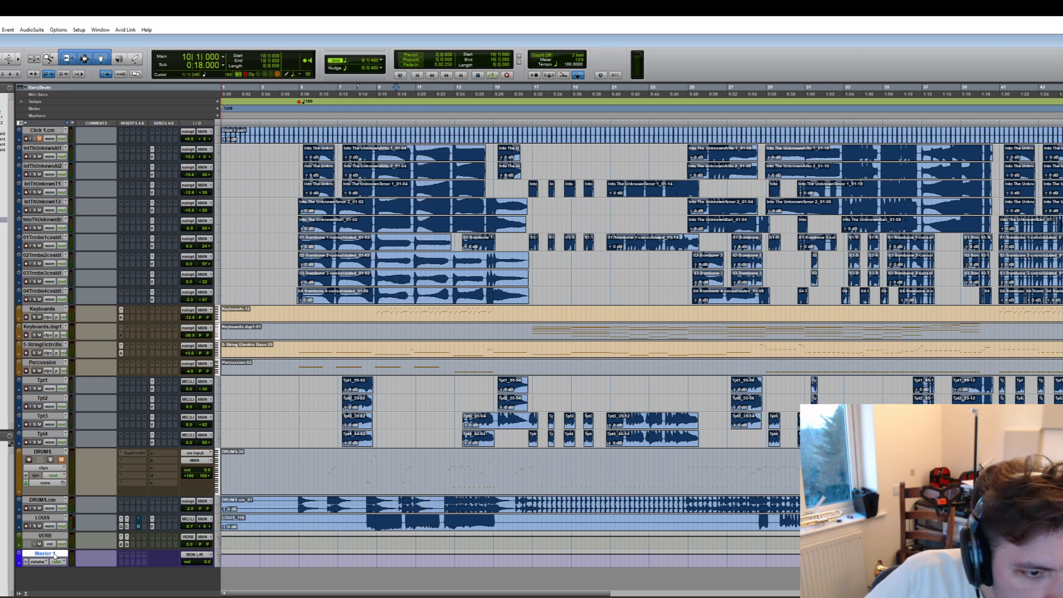
key("ctrl+equal")
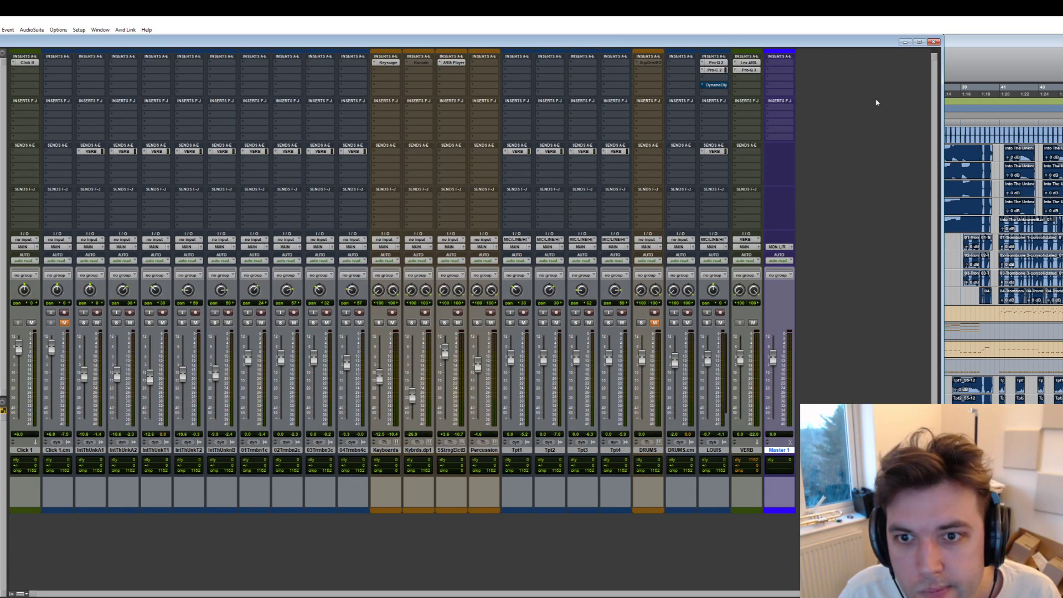
left_click(775, 247)
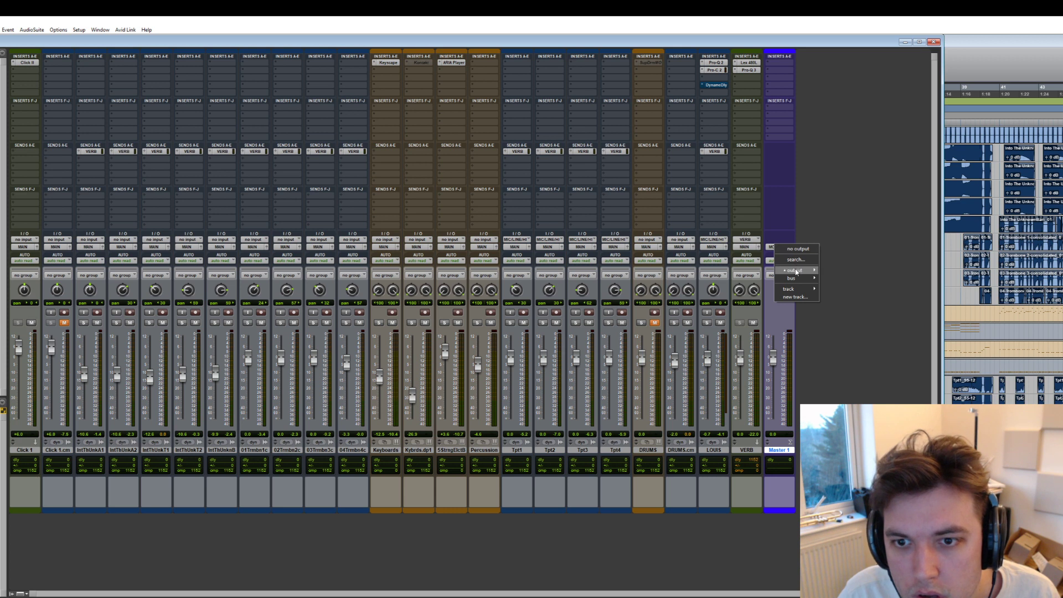
left_click(797, 260)
left_click(847, 271)
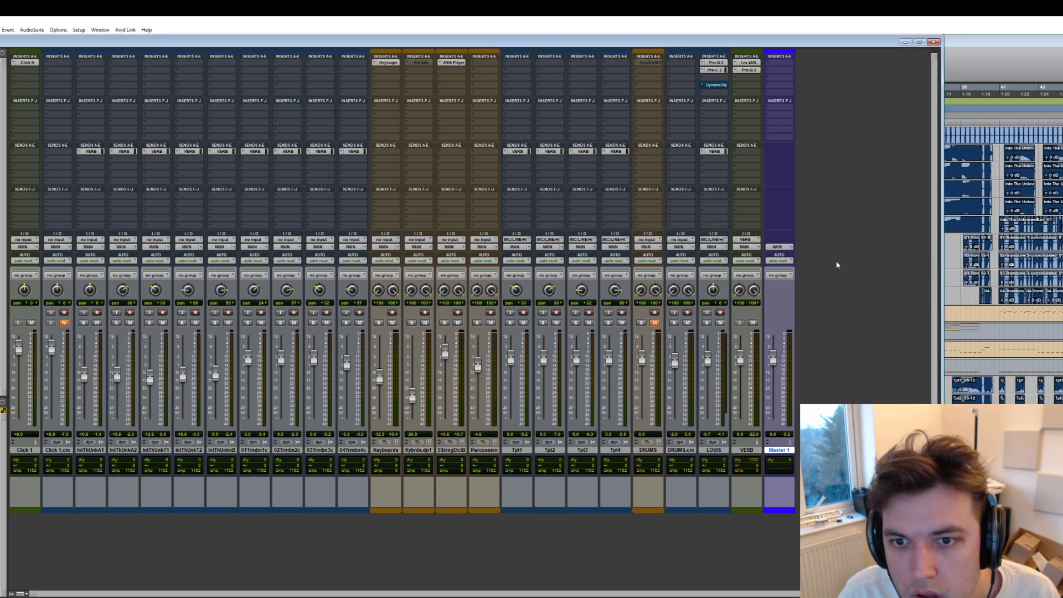
key("ctrl+equal")
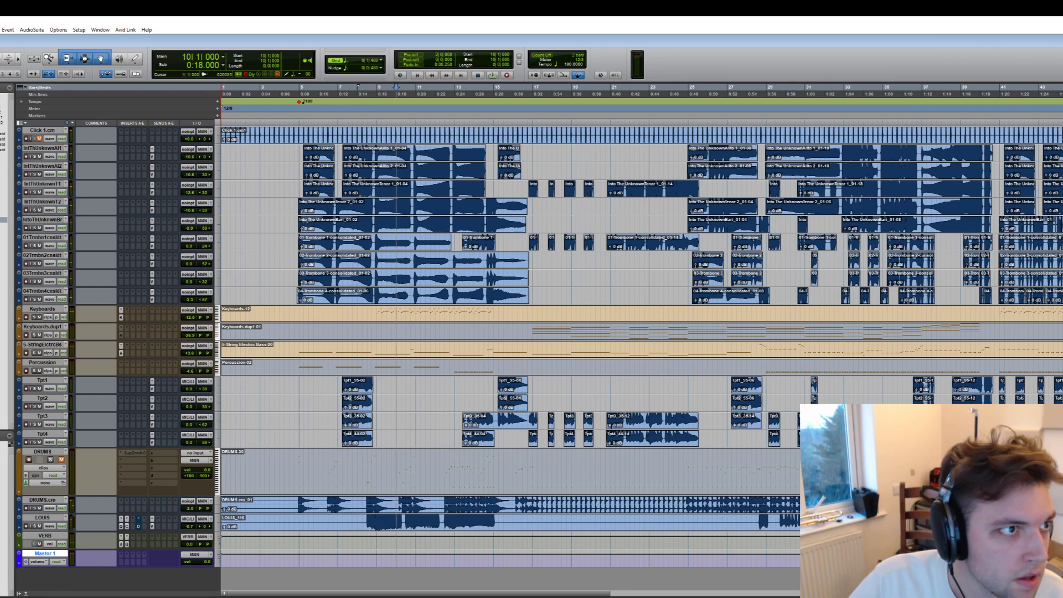
- Import the Master 1 track data from the Simon Says session onto the existing Master 1 track without importing playlists
key("alt+f")
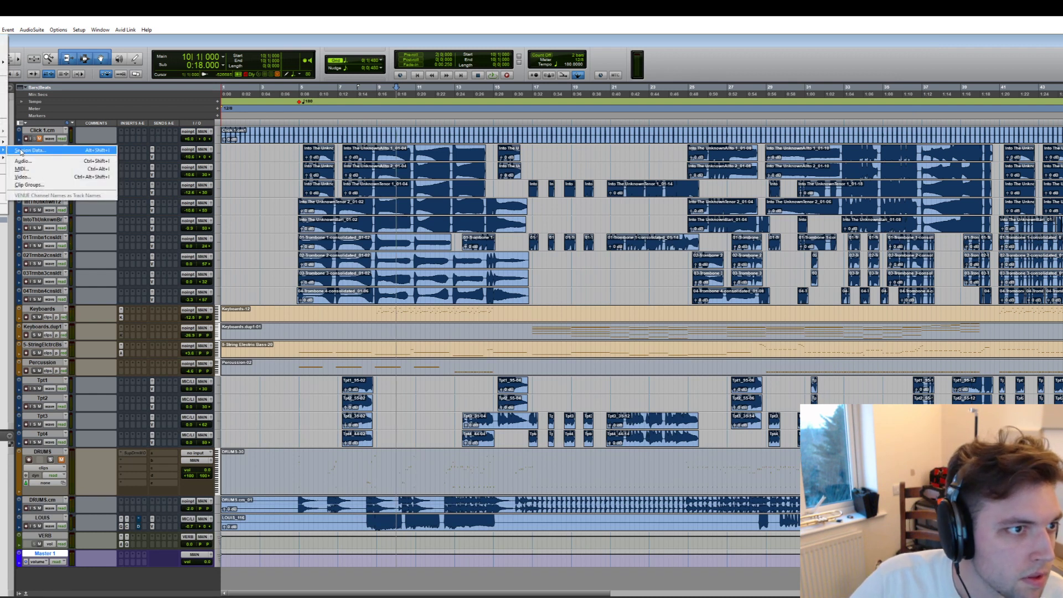
left_click(34, 151)
double_click(604, 309)
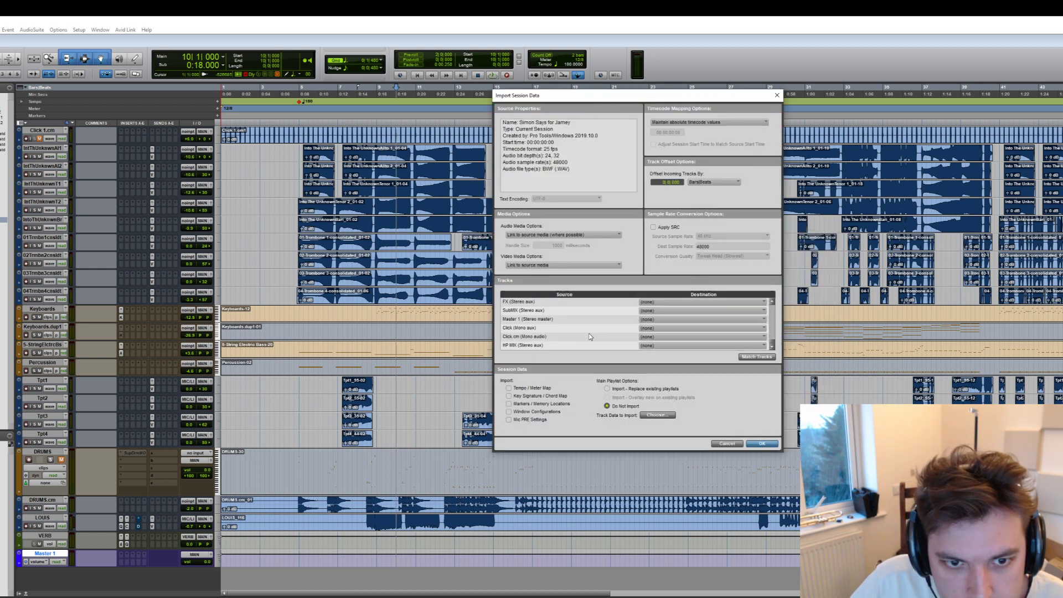
left_click(647, 320)
left_click(671, 337)
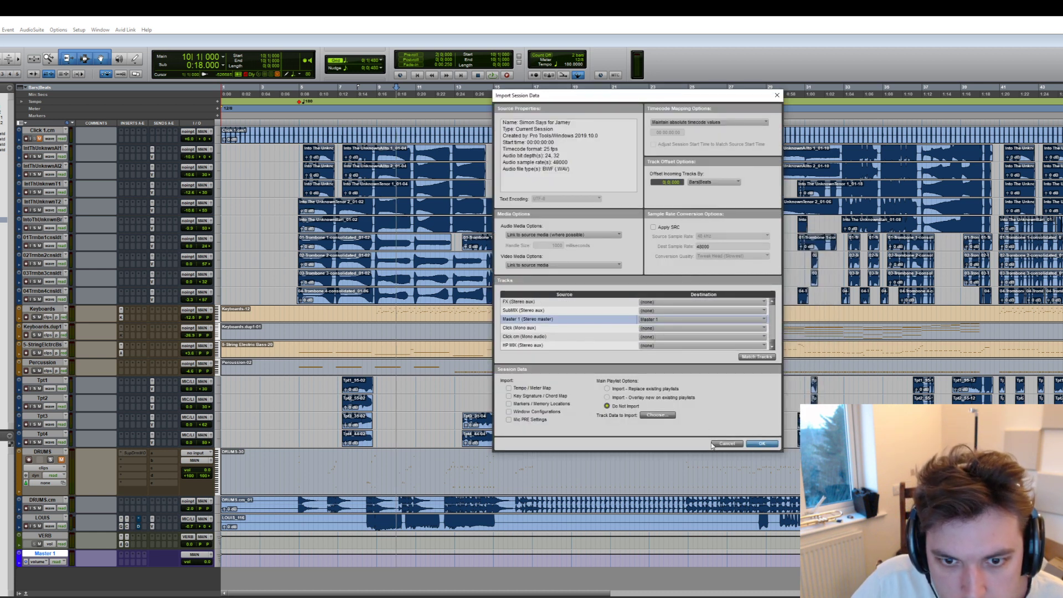
left_click(762, 444)
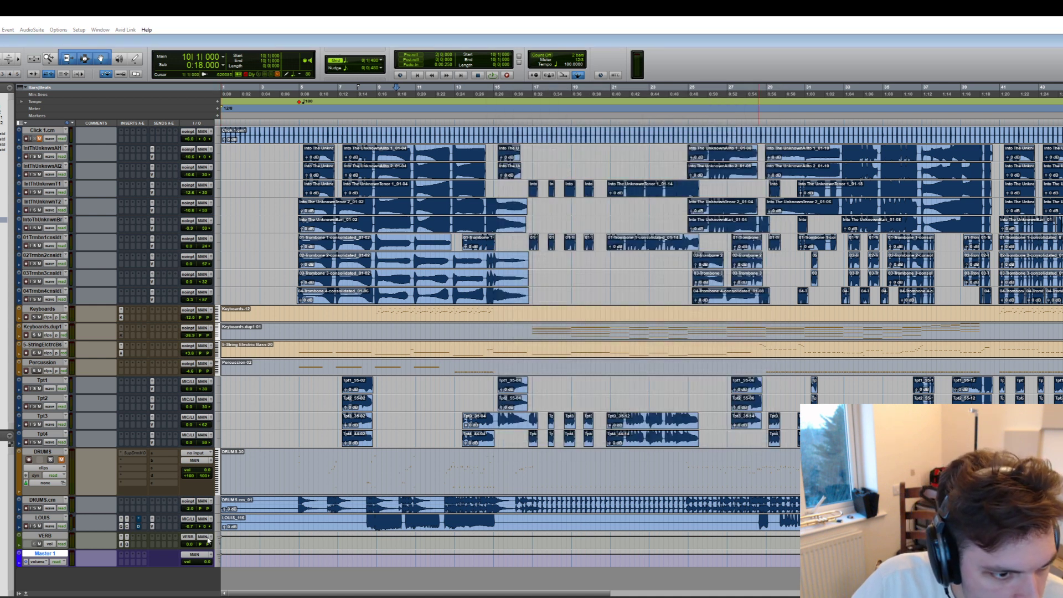
- Route the Master 1 track's output to MAIN (Stereo) -> MON L/R
left_click(198, 555)
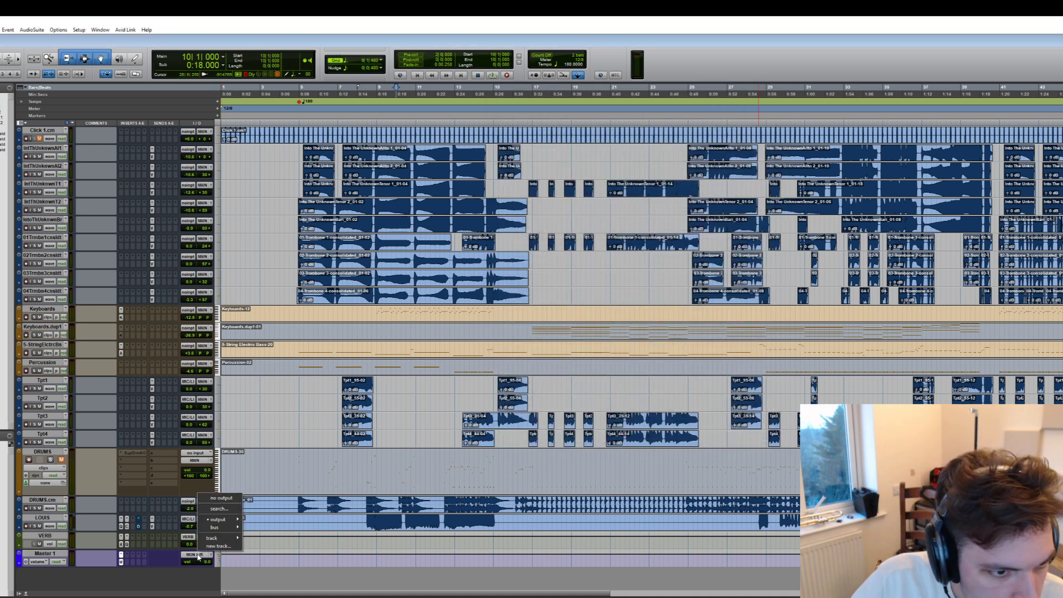
mouse_move(226, 524)
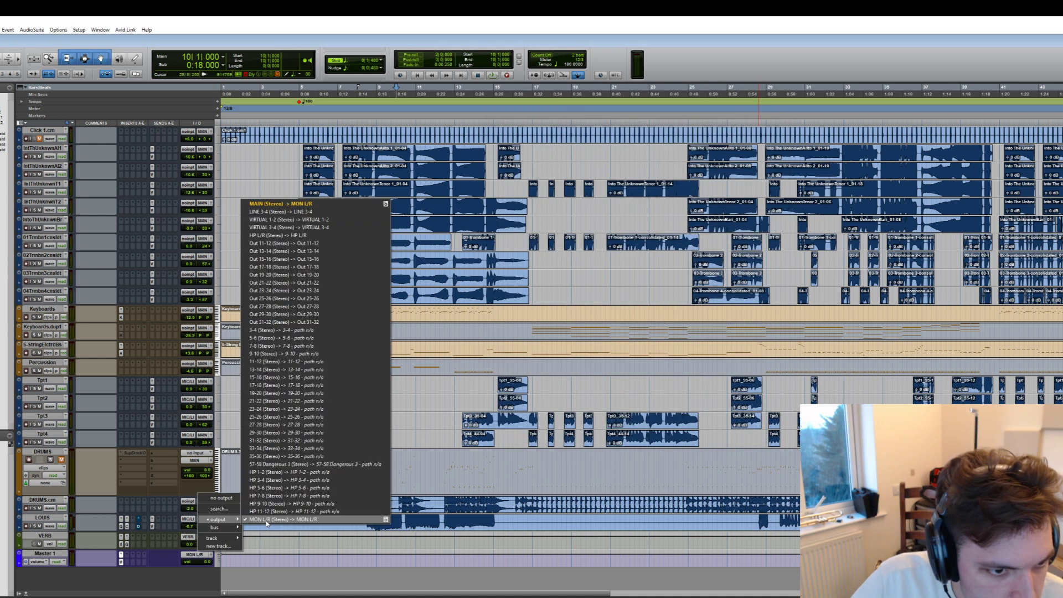
left_click(295, 205)
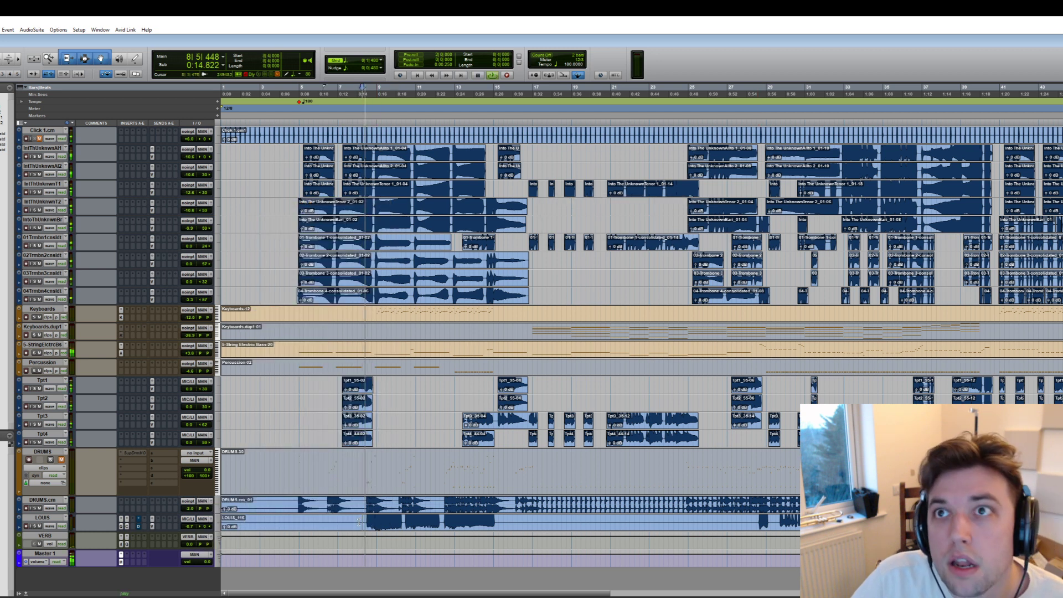
- Play back the session with the Voxengo Recorder plug-in running and minimise its window
key("space")
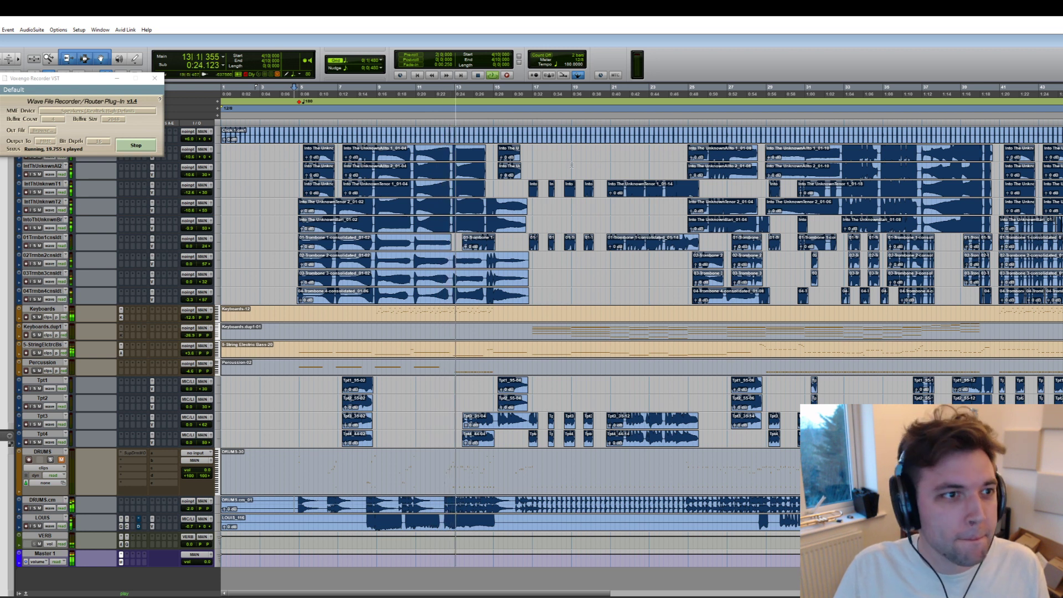
scroll(525, 269, "right", 3)
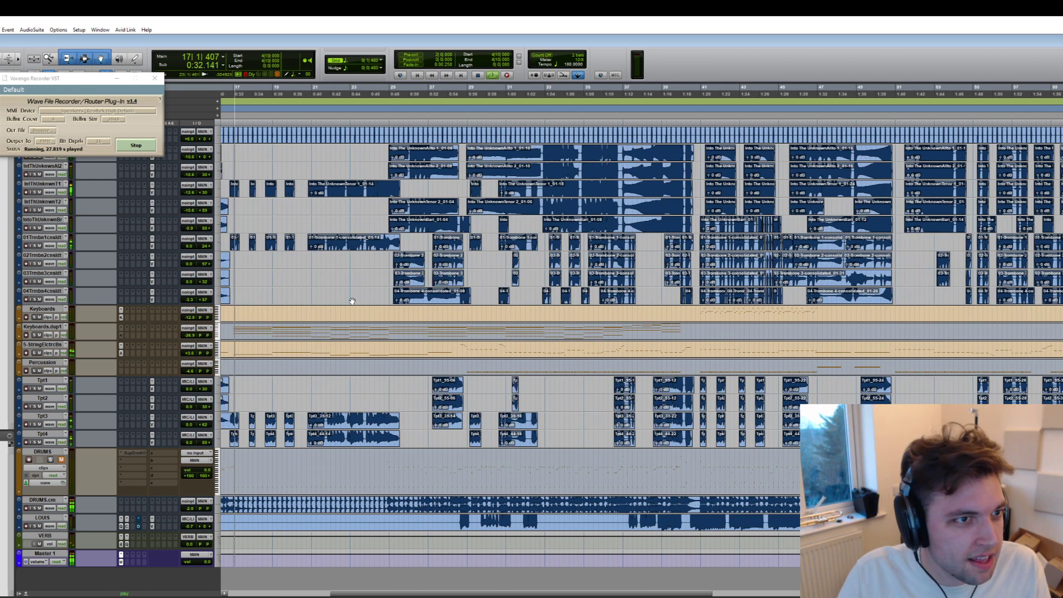
scroll(349, 301, "left", 2)
left_click(117, 78)
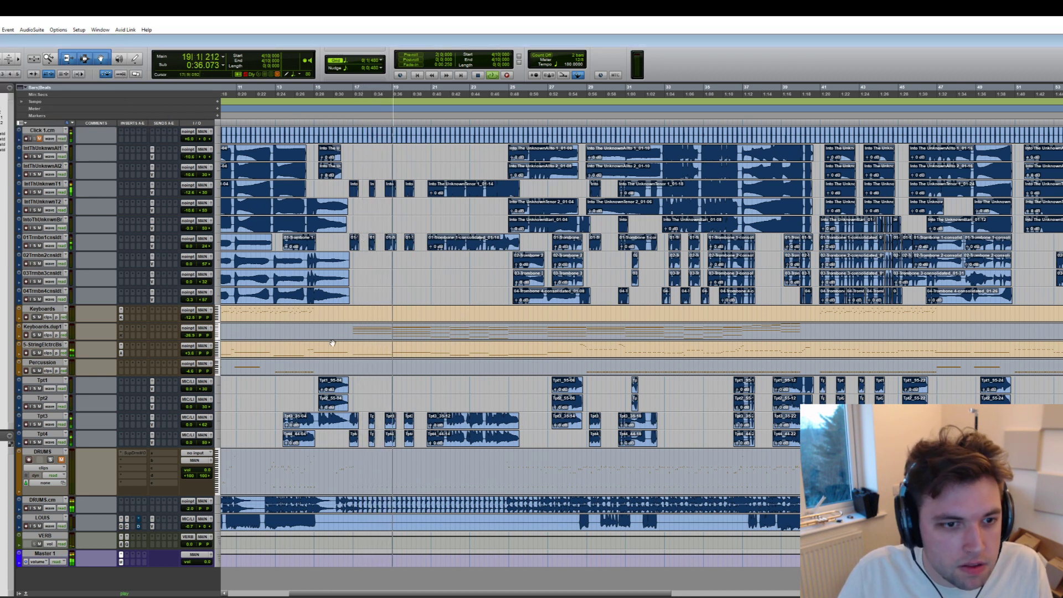
- Inspect the Kontakt instrument on the Keyboards.dup1 track during playback, then close its window
right_click(121, 334)
left_click(148, 349)
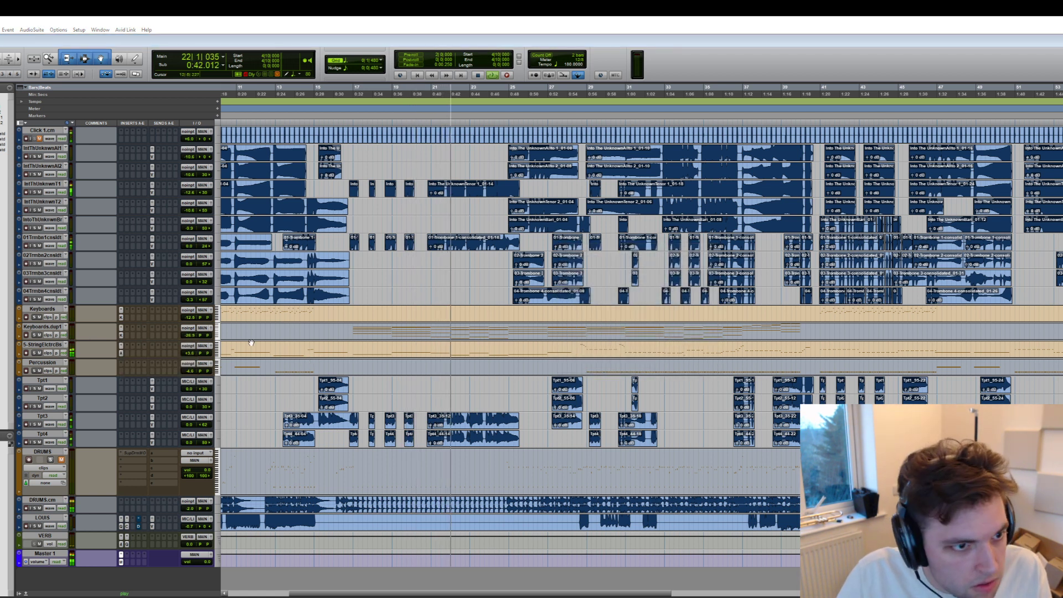
left_click(369, 338)
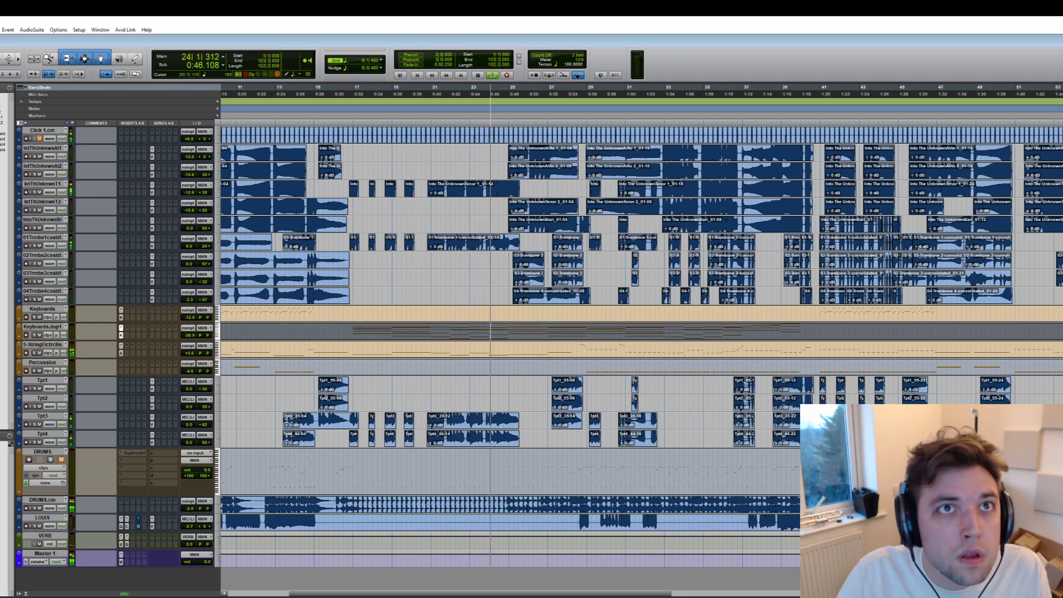
left_click_drag(557, 155, 459, 185)
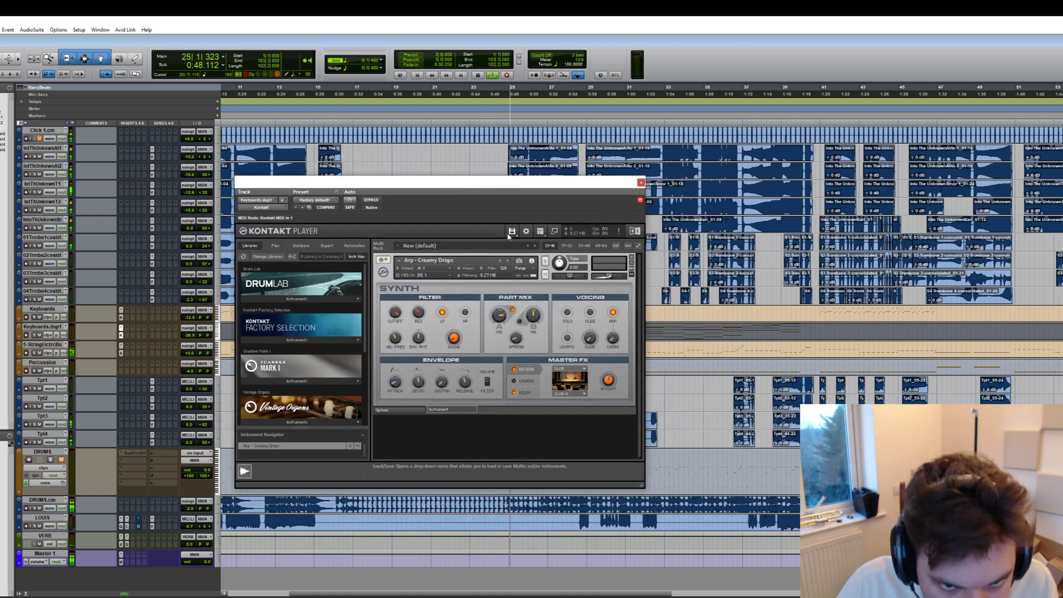
left_click(641, 182)
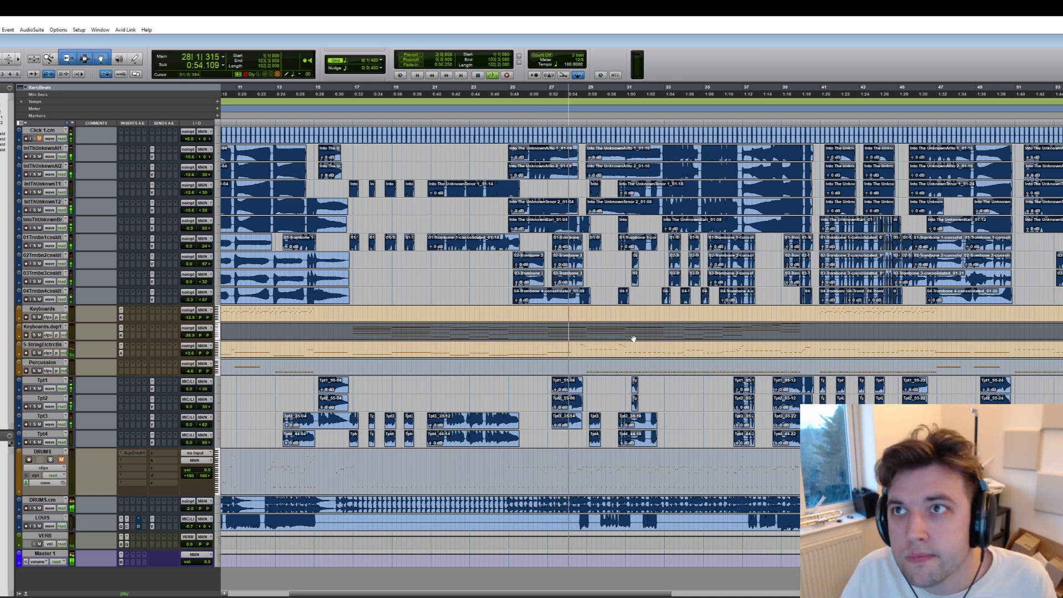
- Follow the arrangement along the timeline during playback to the song's end, then stop and return the view to the session start
scroll(732, 326, "right", 5)
scroll(731, 325, "left", 3)
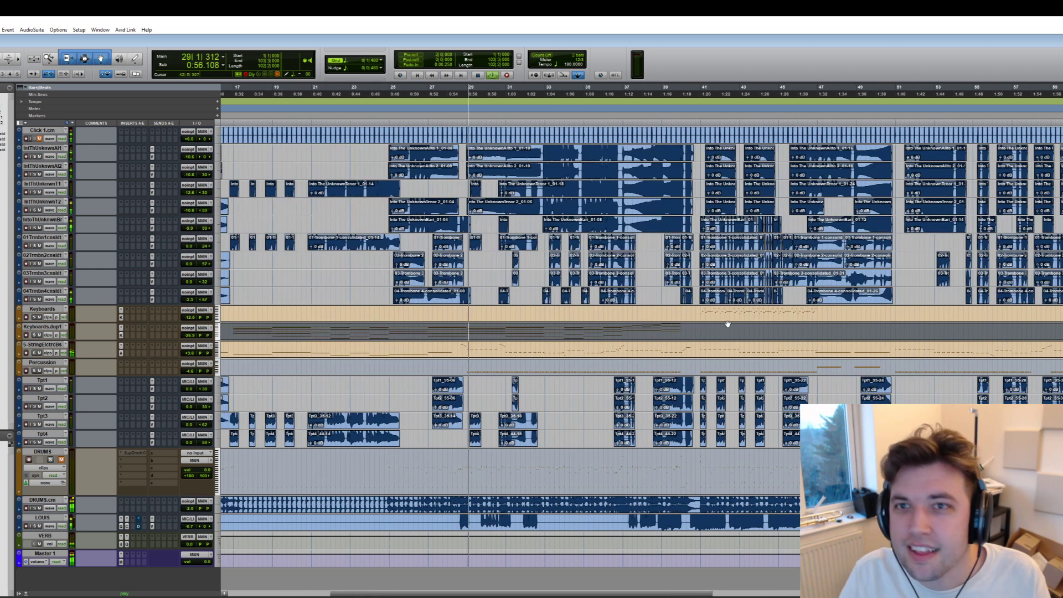
scroll(699, 335, "left", 1)
scroll(696, 338, "left", 1)
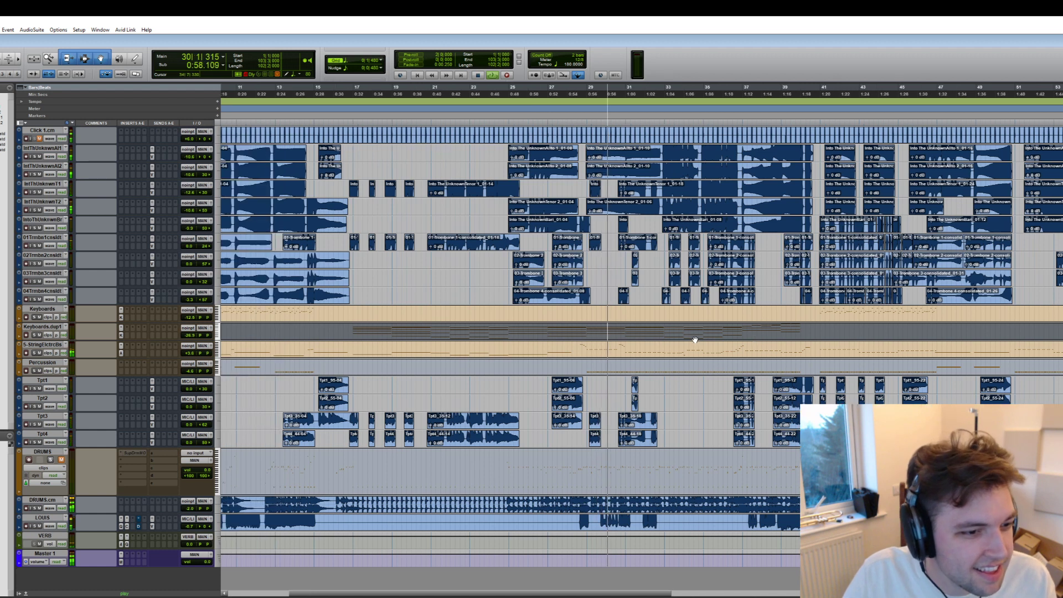
scroll(696, 339, "right", 3)
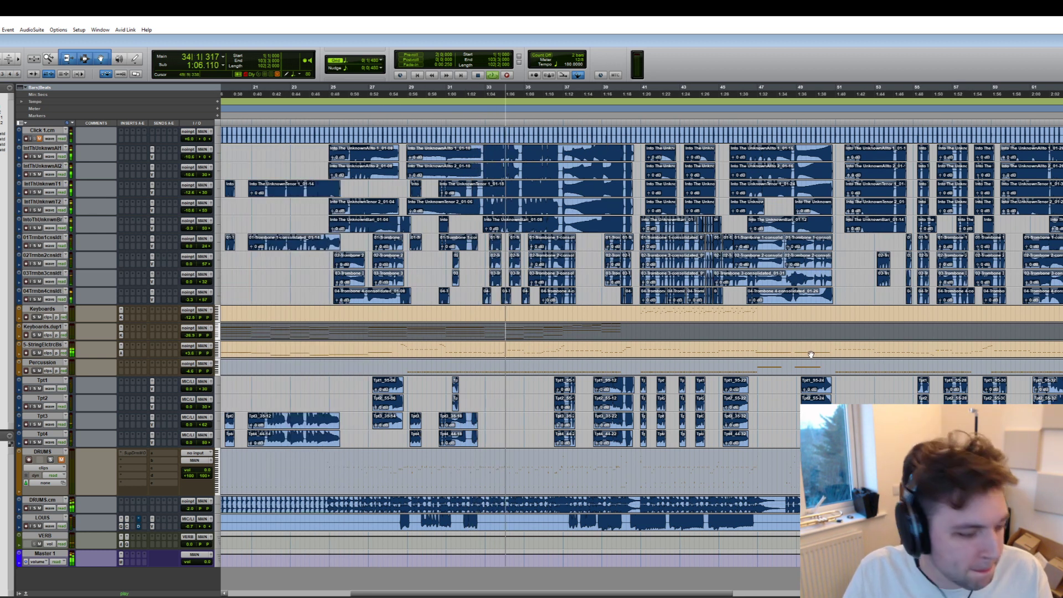
scroll(814, 361, "right", 2)
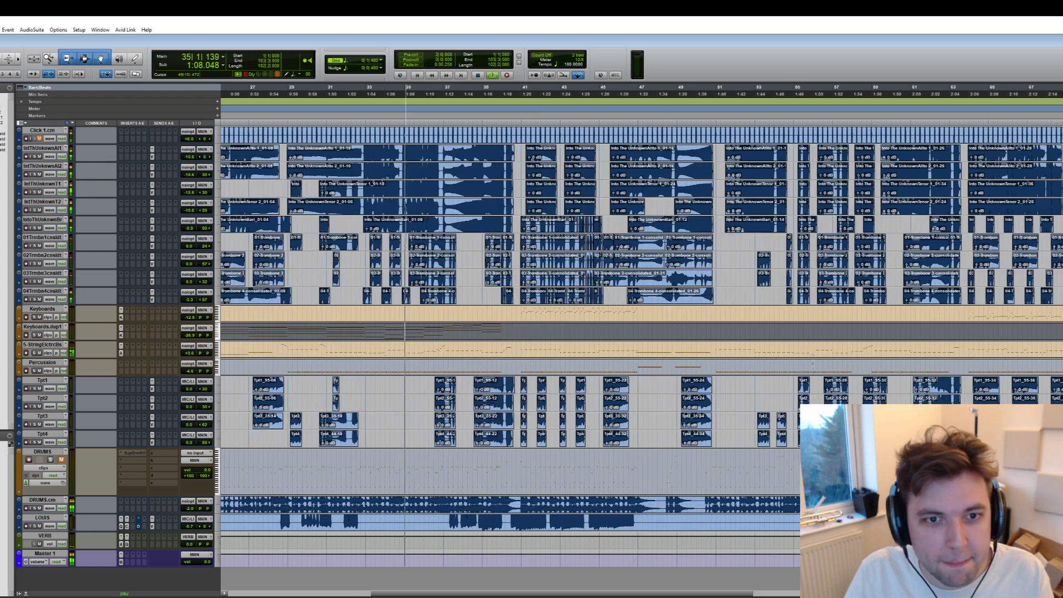
scroll(821, 357, "left", 1)
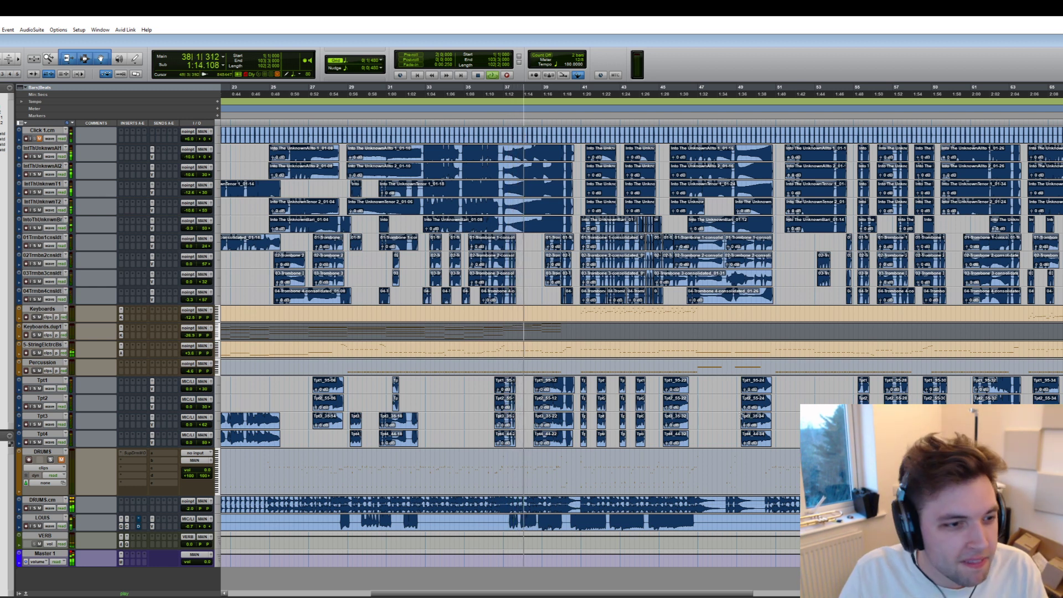
scroll(702, 427, "right", 2)
scroll(702, 428, "left", 1)
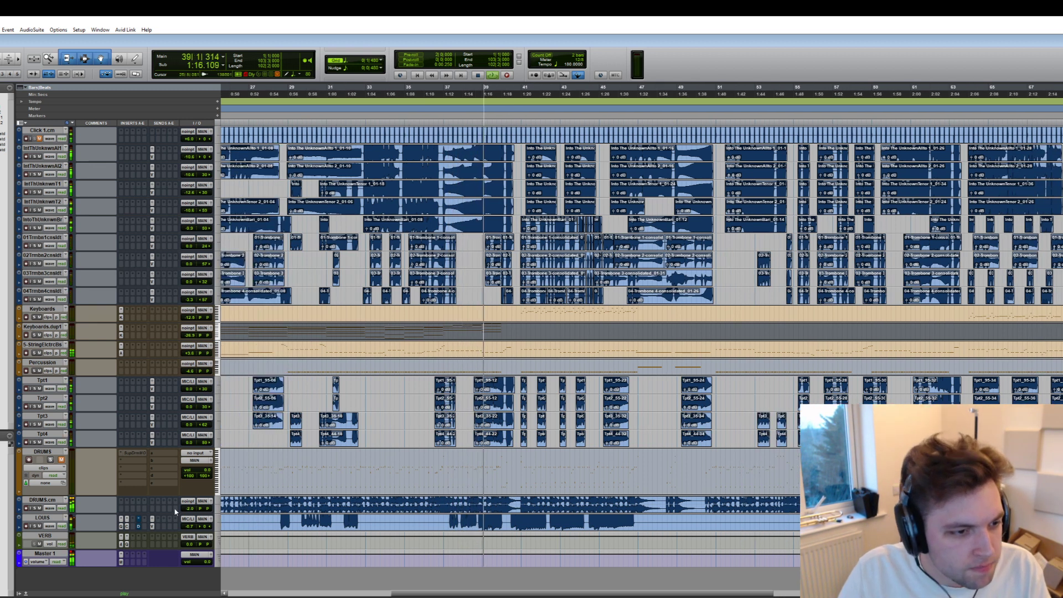
scroll(540, 426, "right", 1)
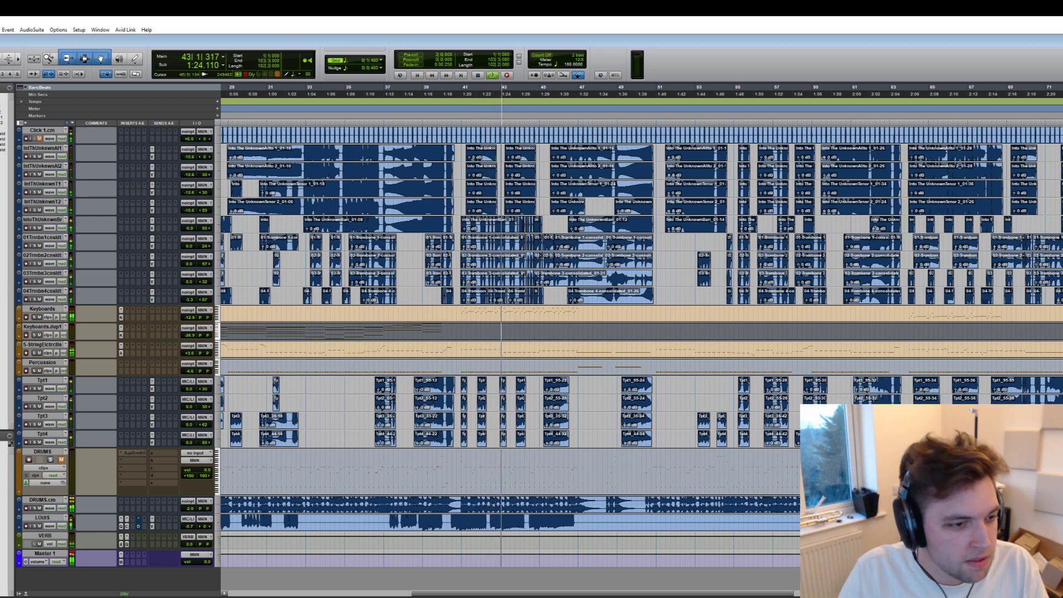
scroll(548, 413, "left", 3)
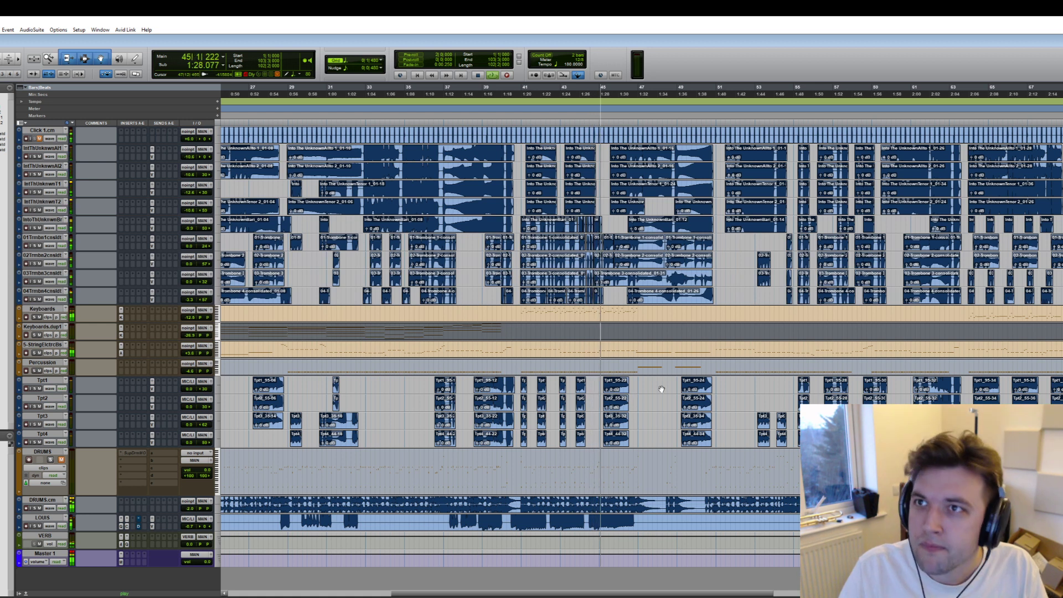
scroll(710, 408, "right", 3)
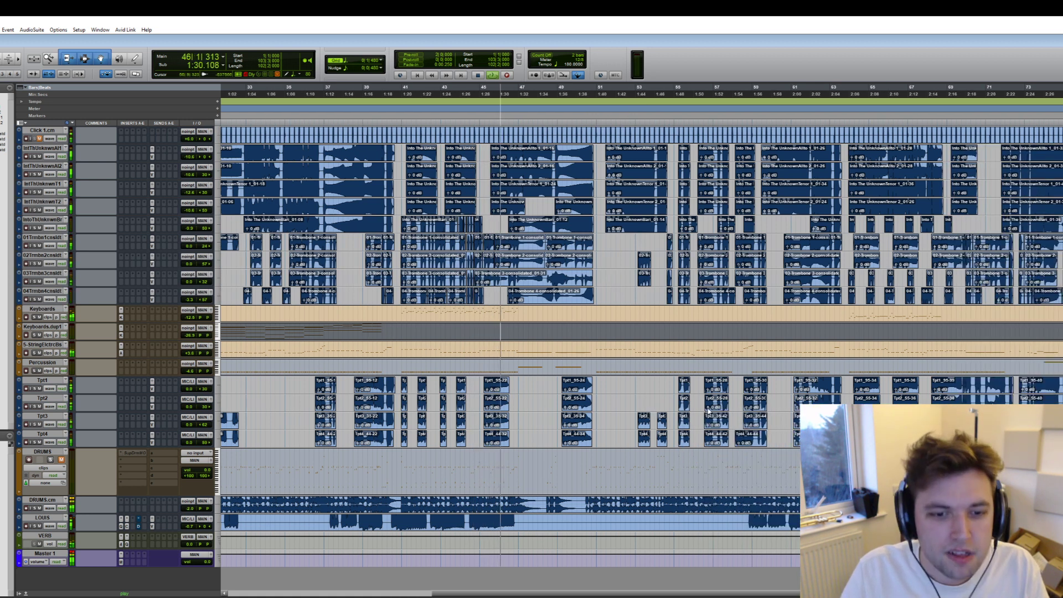
scroll(708, 409, "right", 2)
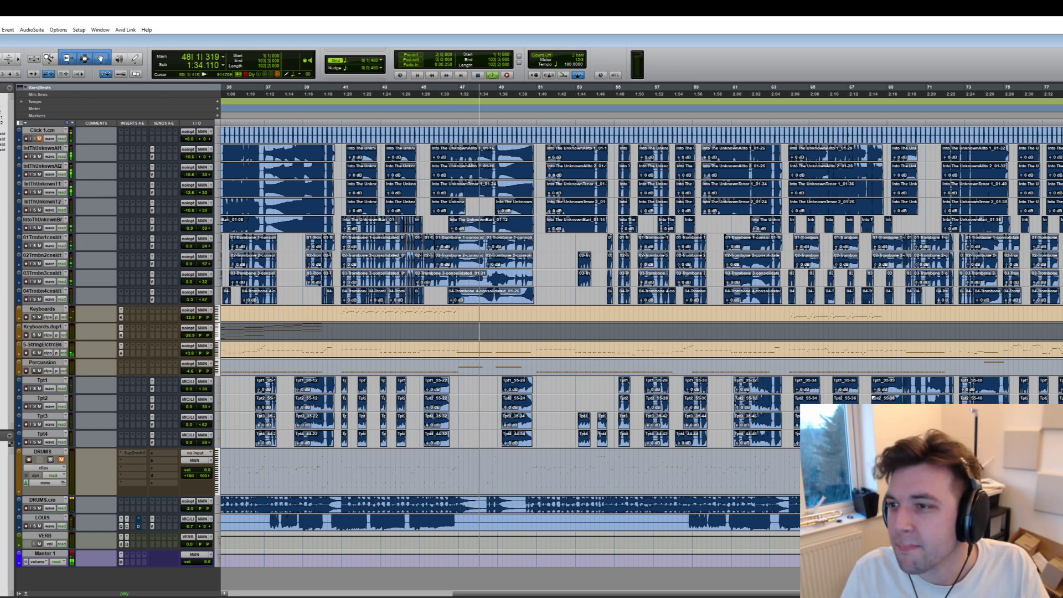
scroll(917, 395, "right", 10)
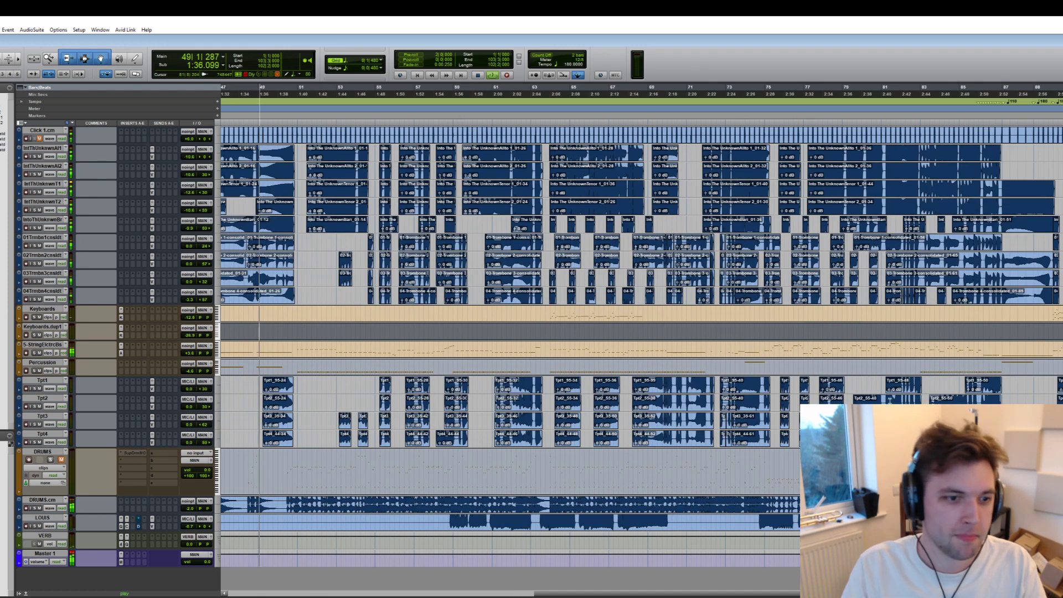
scroll(897, 393, "left", 7)
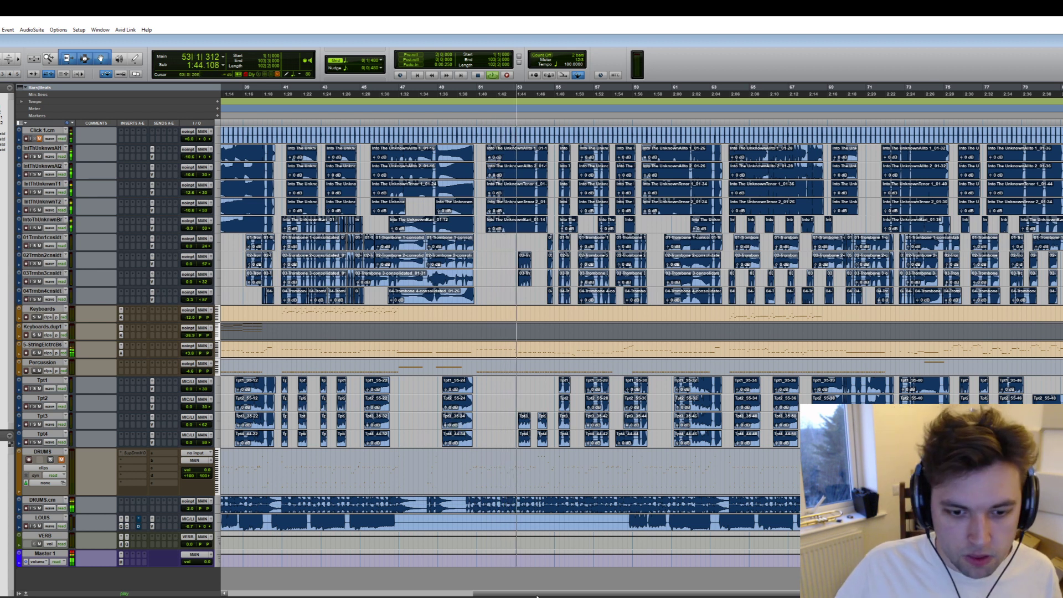
scroll(545, 594, "right", 1)
scroll(545, 593, "right", 1)
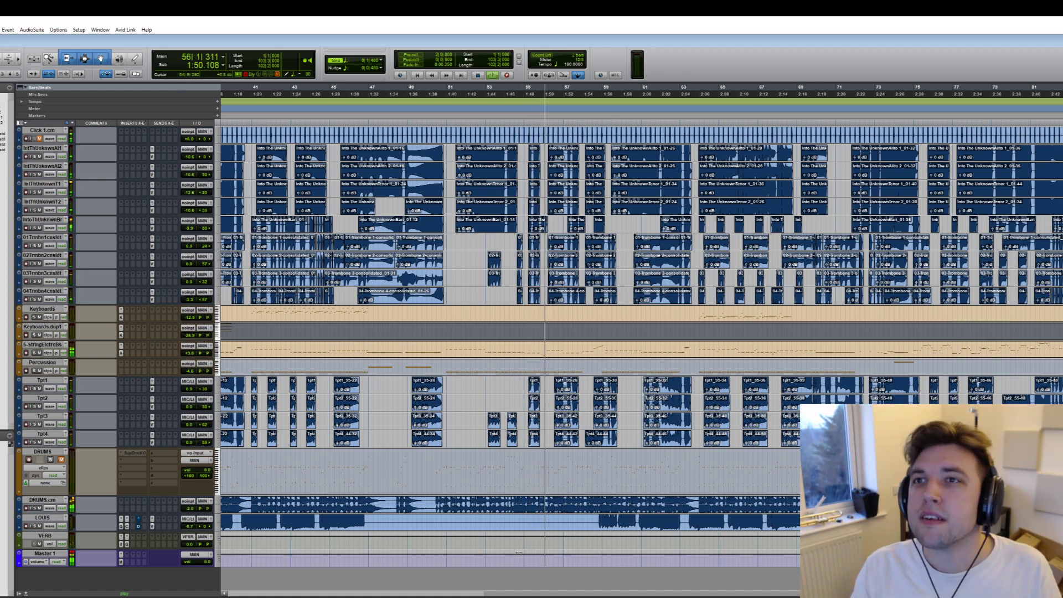
scroll(641, 225, "right", 4)
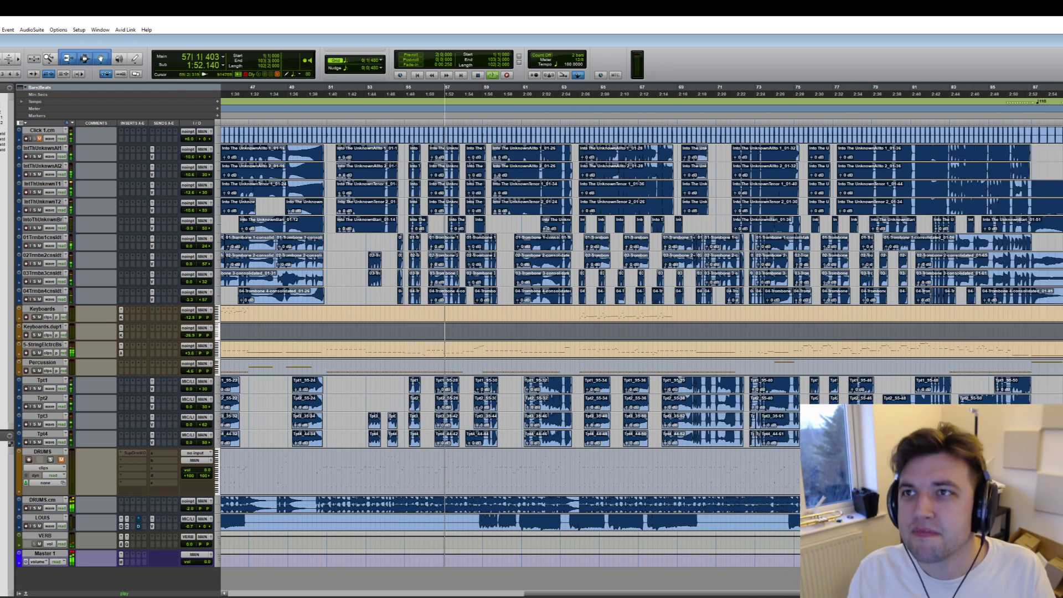
scroll(677, 378, "right", 2)
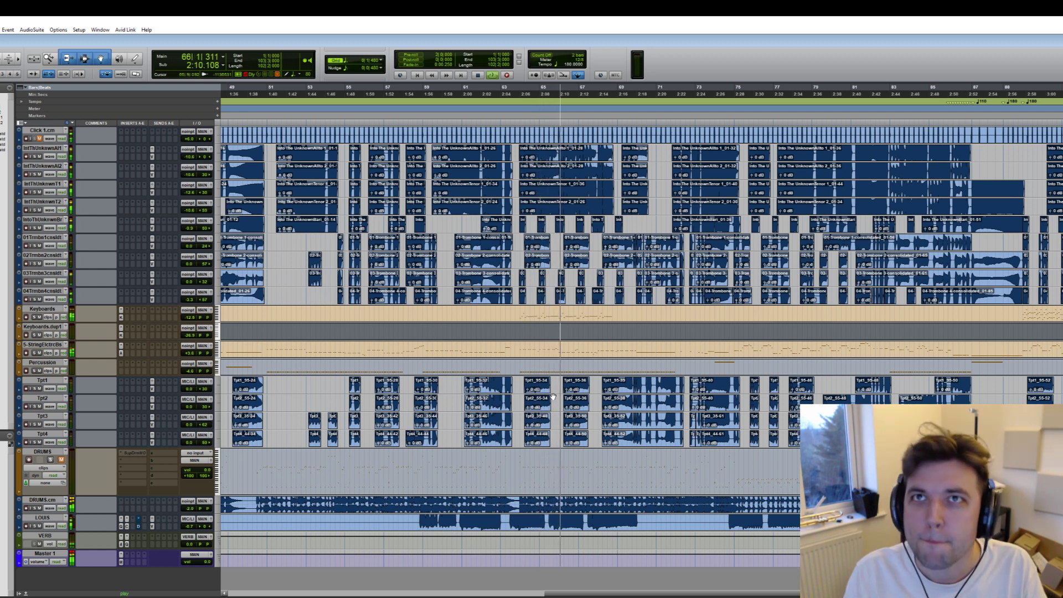
scroll(712, 426, "right", 2)
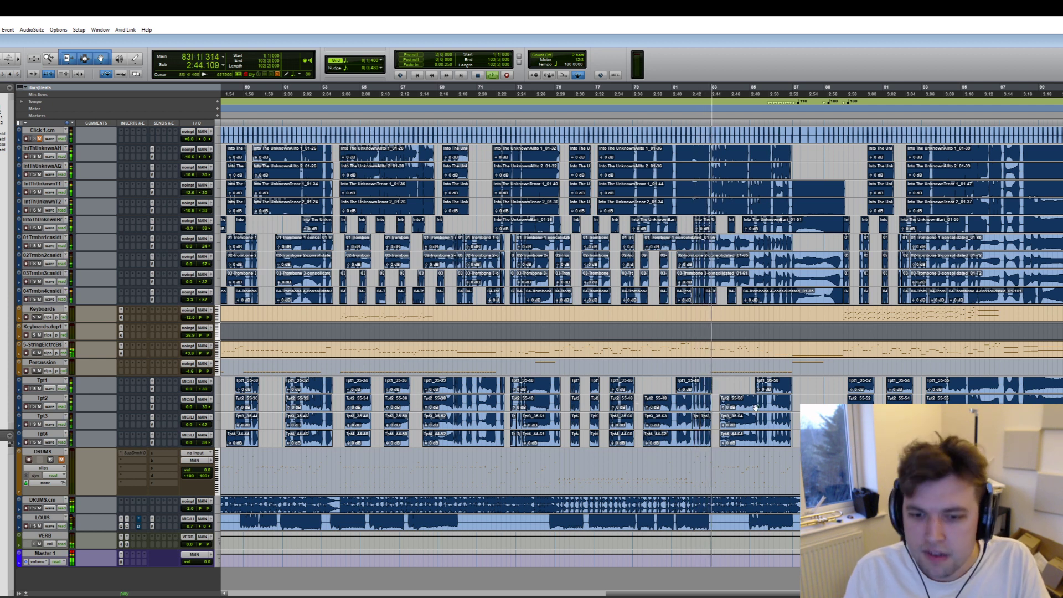
scroll(736, 389, "right", 1)
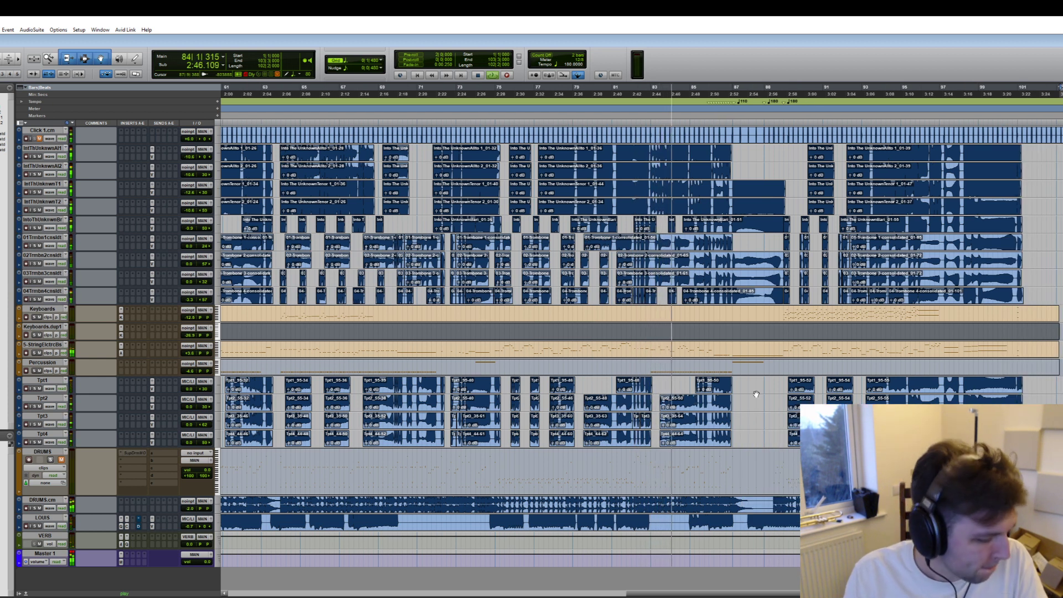
scroll(777, 389, "right", 1)
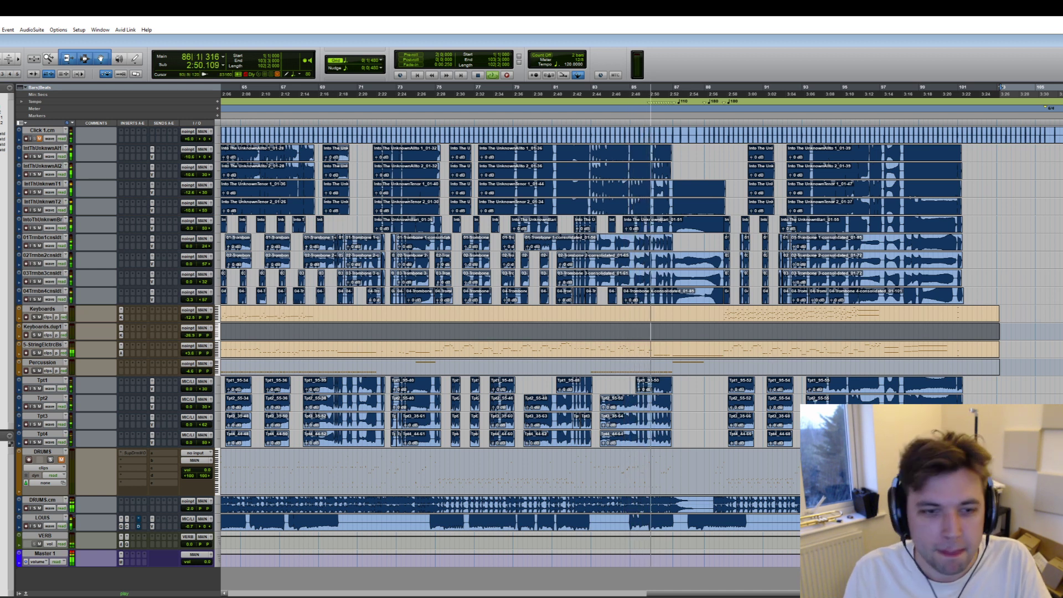
scroll(804, 395, "right", 1)
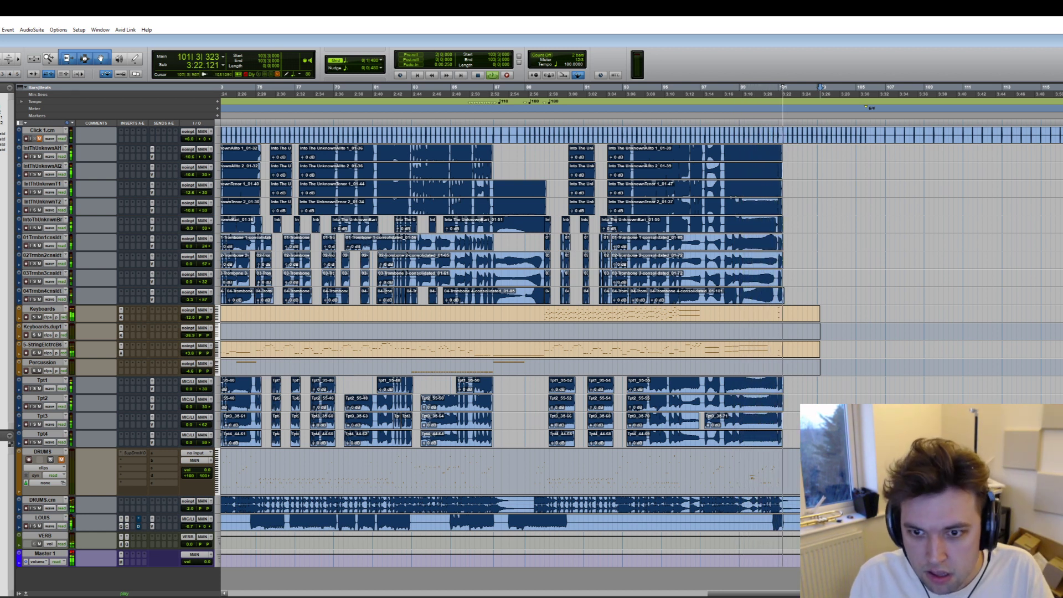
key("space")
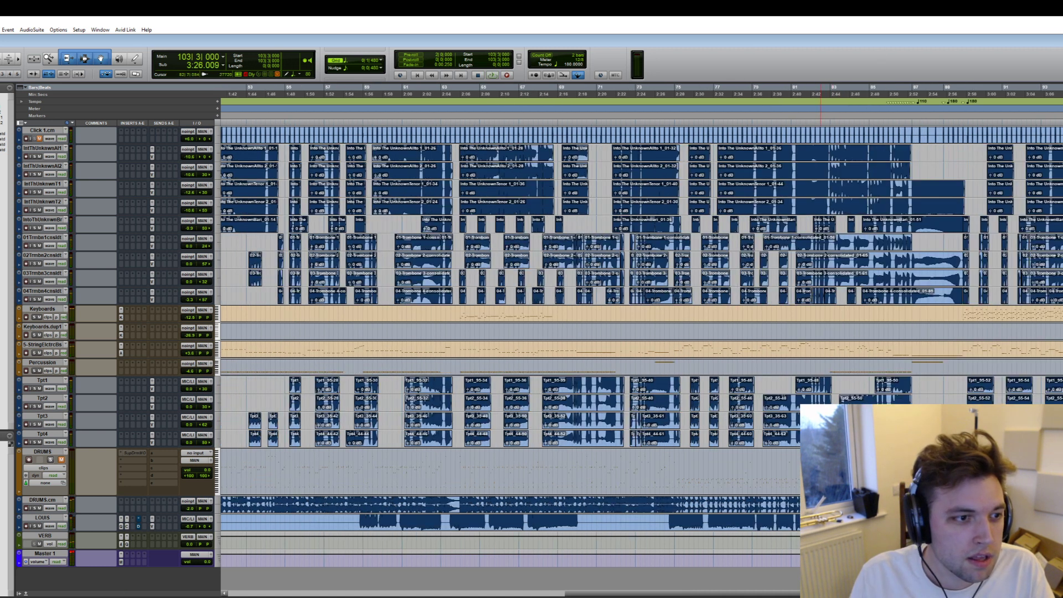
scroll(642, 288, "left", 15)
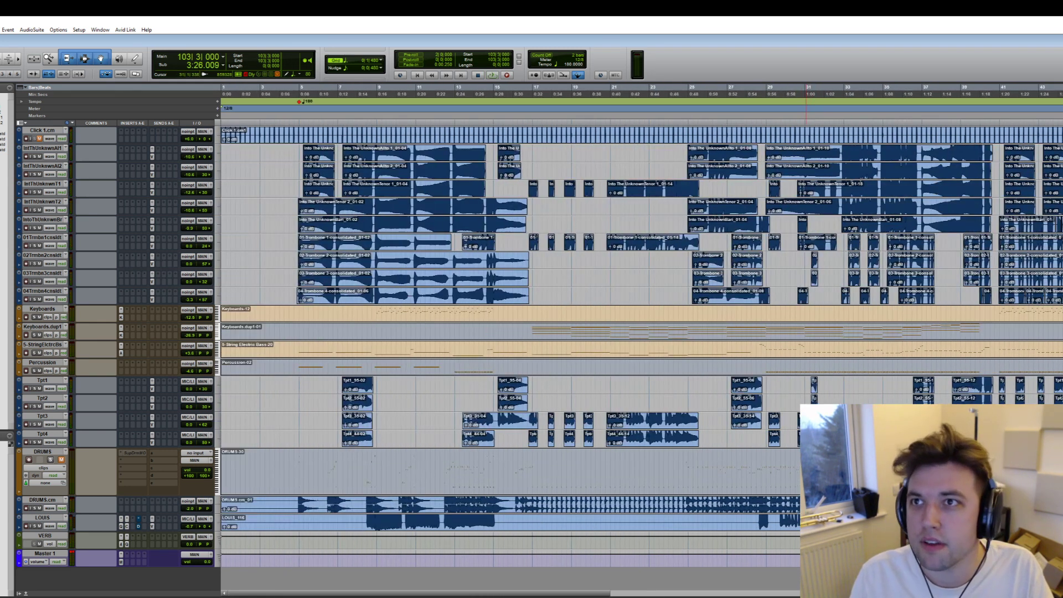
- Look over the Into the Unknown arrangement from its start to its end, comparing the clips of the vocal, trombone, trumpet and drum tracks
scroll(713, 225, "right", 4)
scroll(718, 235, "right", 3)
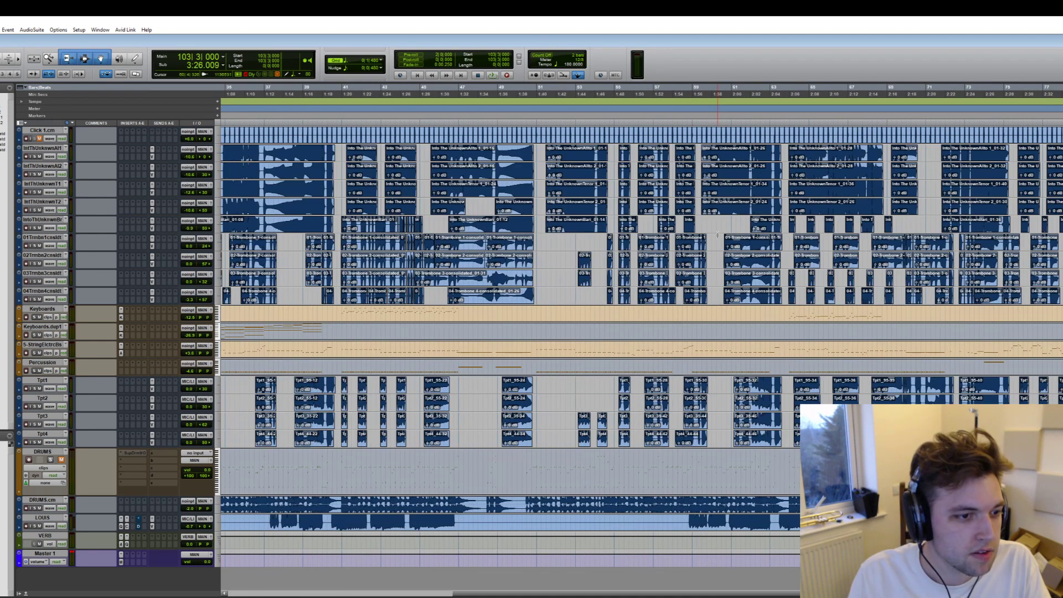
scroll(718, 235, "right", 6)
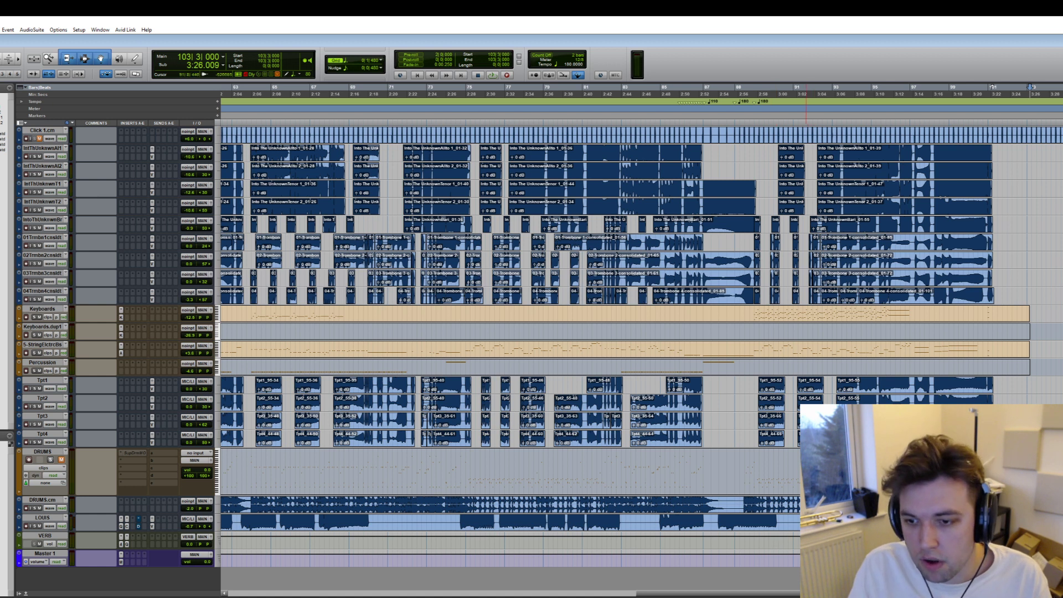
scroll(819, 470, "left", 6)
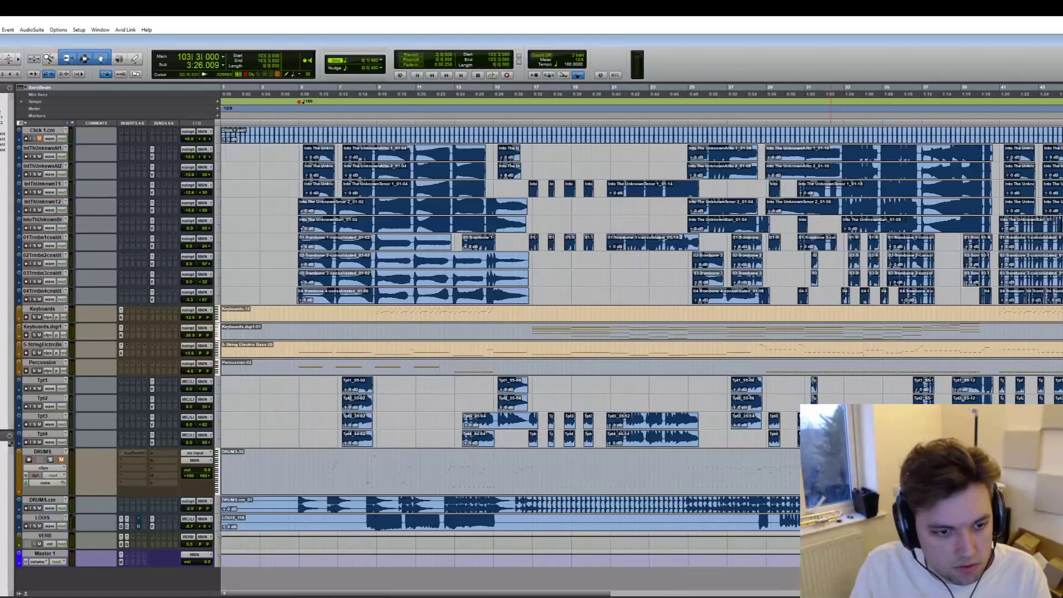
left_click(363, 522)
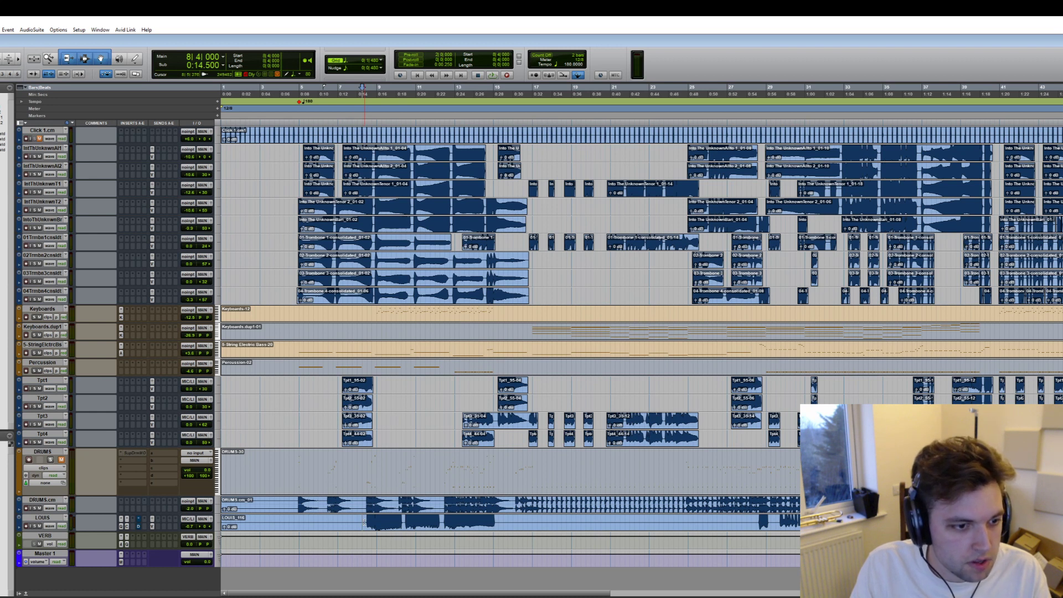
scroll(439, 527, "right", 2)
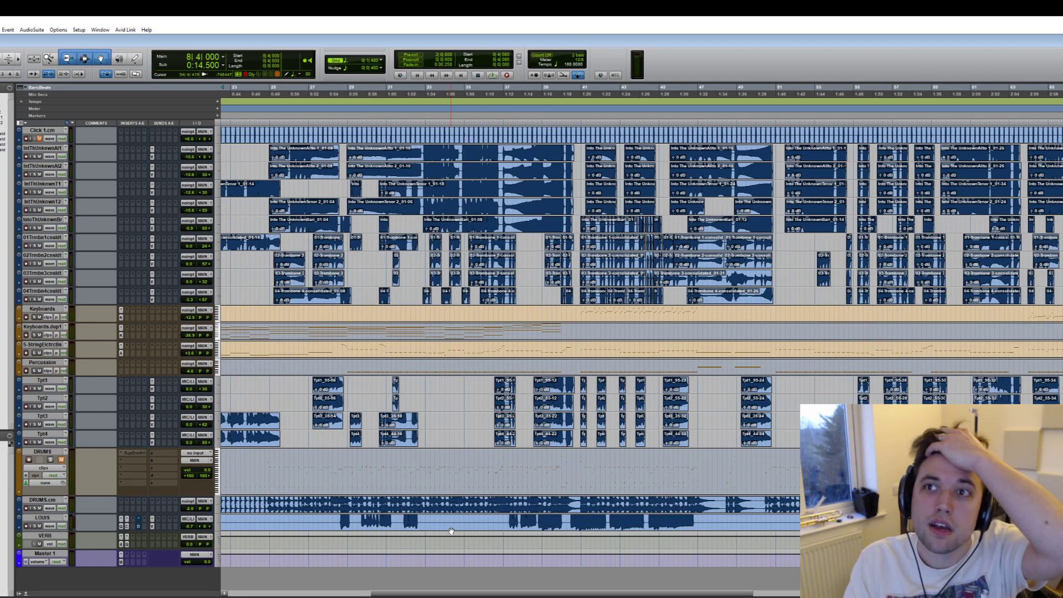
left_click_drag(706, 595, 952, 595)
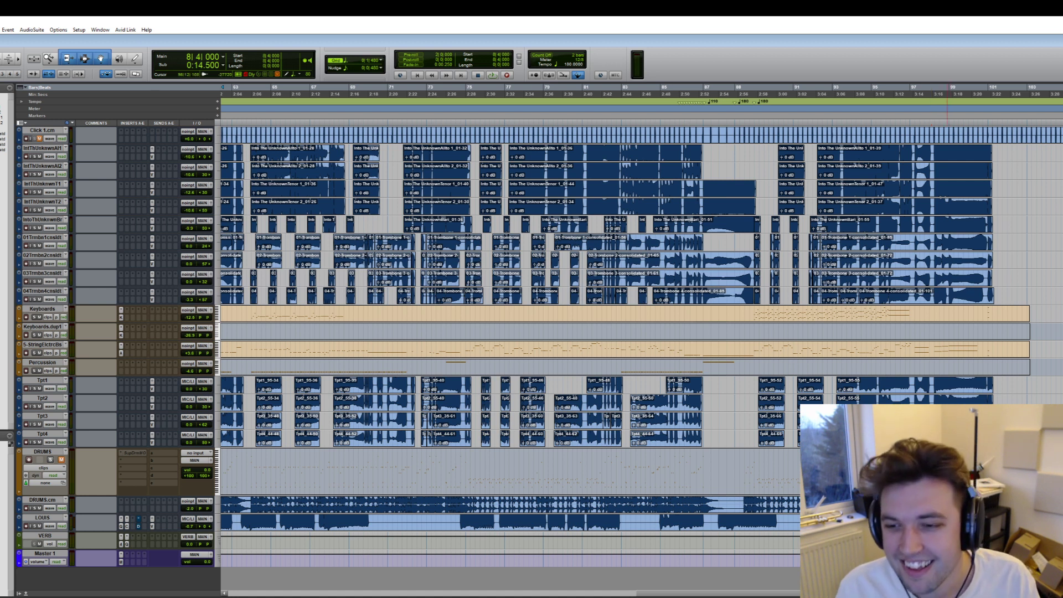
- Select a passage near the song's end, starting at 92|1|000, on the audio track directly below DRUMS.cm
left_click_drag(822, 505, 858, 504)
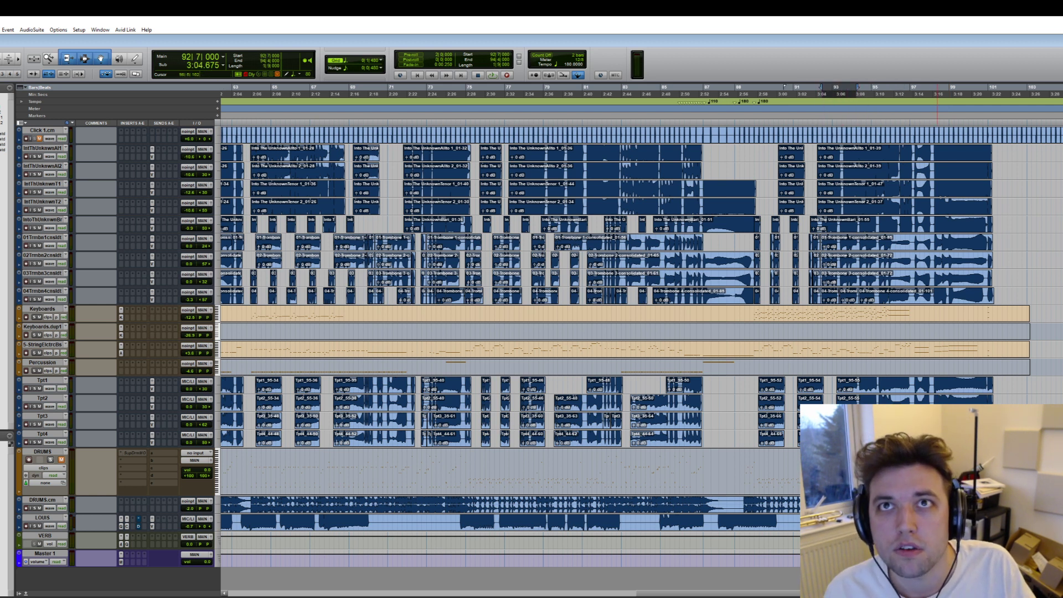
scroll(858, 518, "right", 3)
left_click_drag(420, 522, 490, 522)
scroll(700, 536, "left", 3)
left_click_drag(751, 522, 815, 522)
scroll(815, 522, "right", 3)
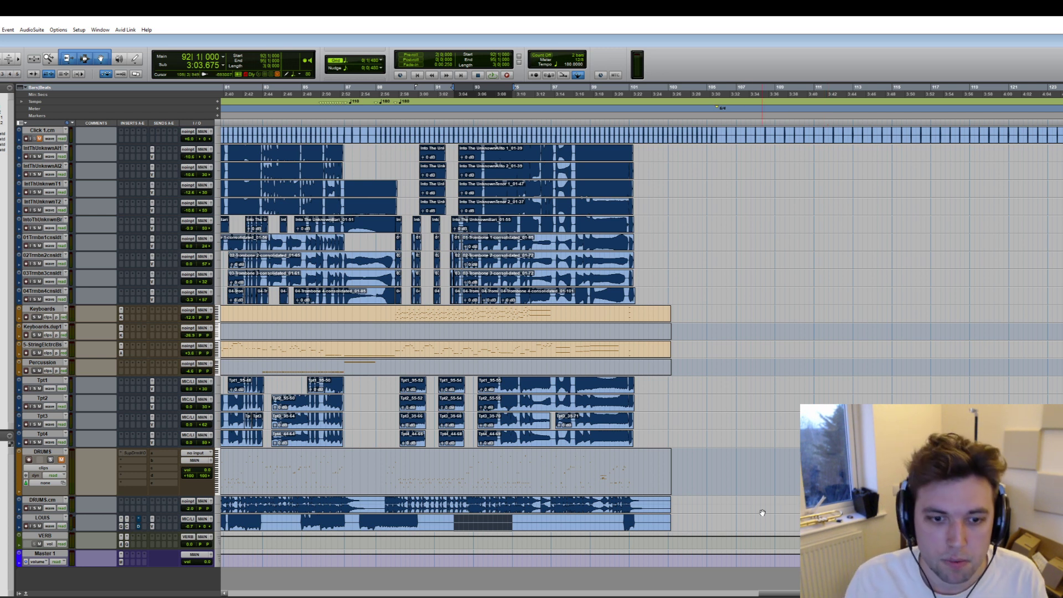
- Examine the arrangement backwards from the song's end to the session start, up to the Click 1 track
scroll(762, 512, "left", 5)
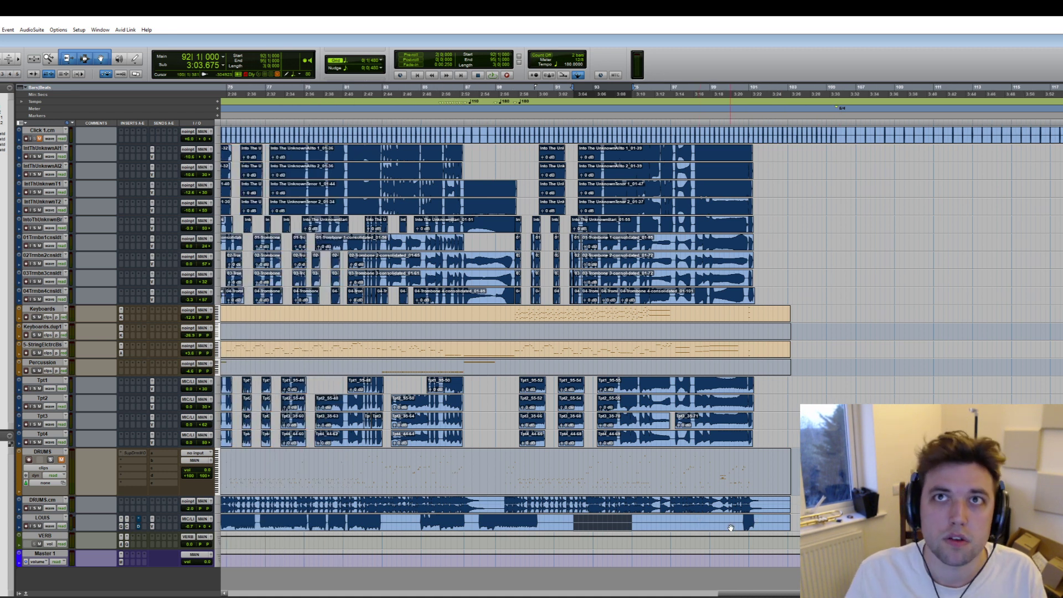
scroll(731, 527, "left", 3)
scroll(772, 530, "left", 3)
scroll(773, 530, "left", 5)
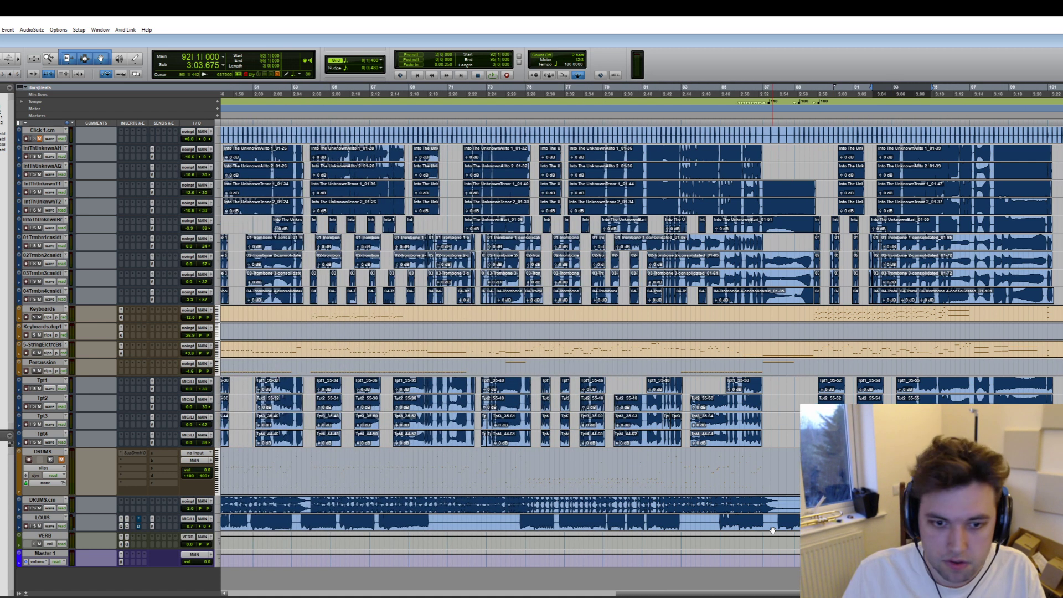
scroll(793, 530, "left", 5)
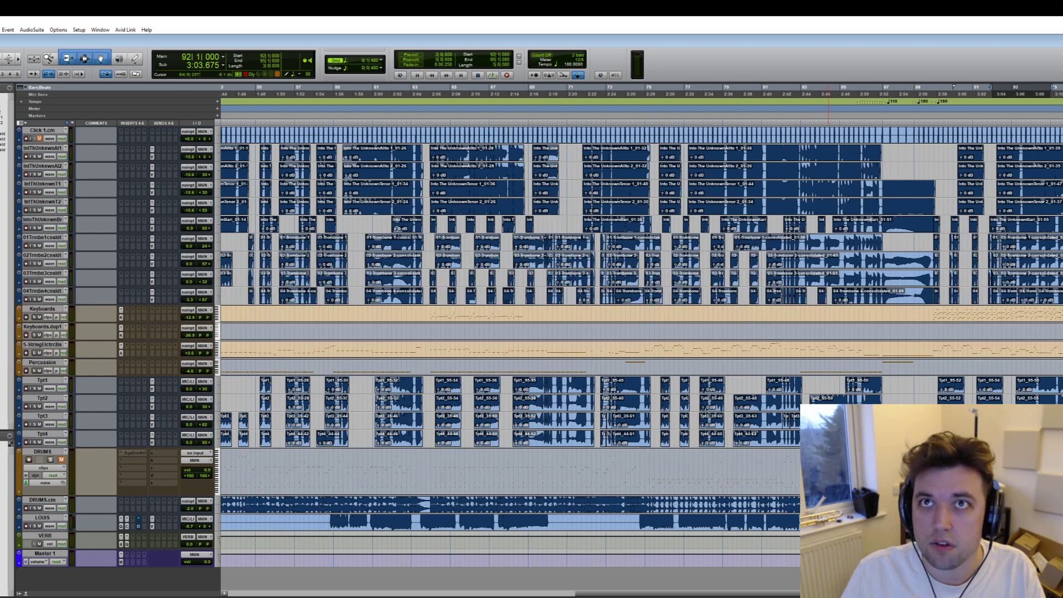
scroll(825, 534, "right", 5)
scroll(587, 542, "left", 5)
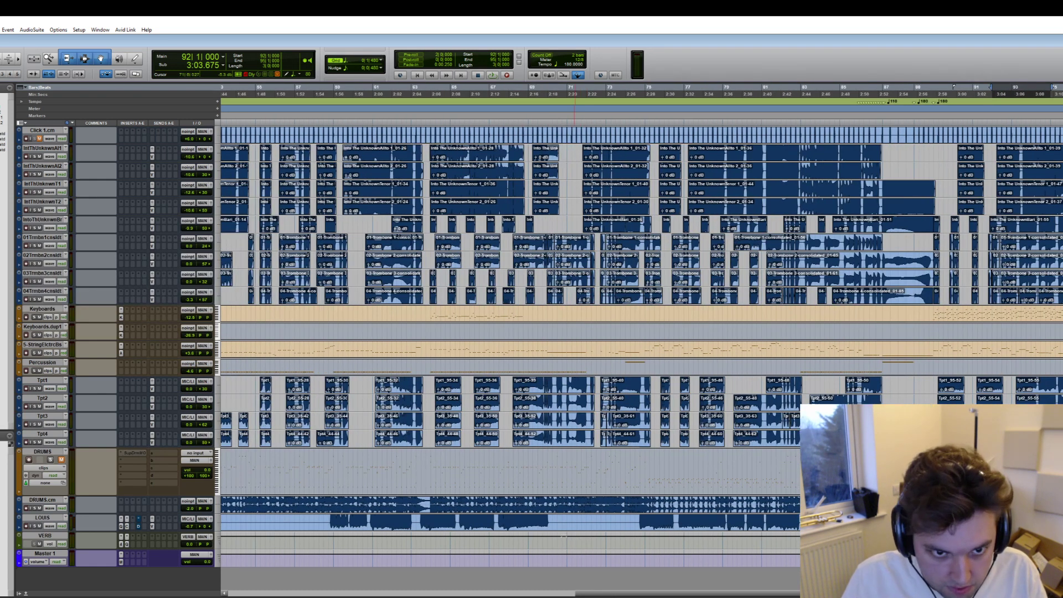
scroll(544, 501, "left", 10)
scroll(544, 497, "left", 10)
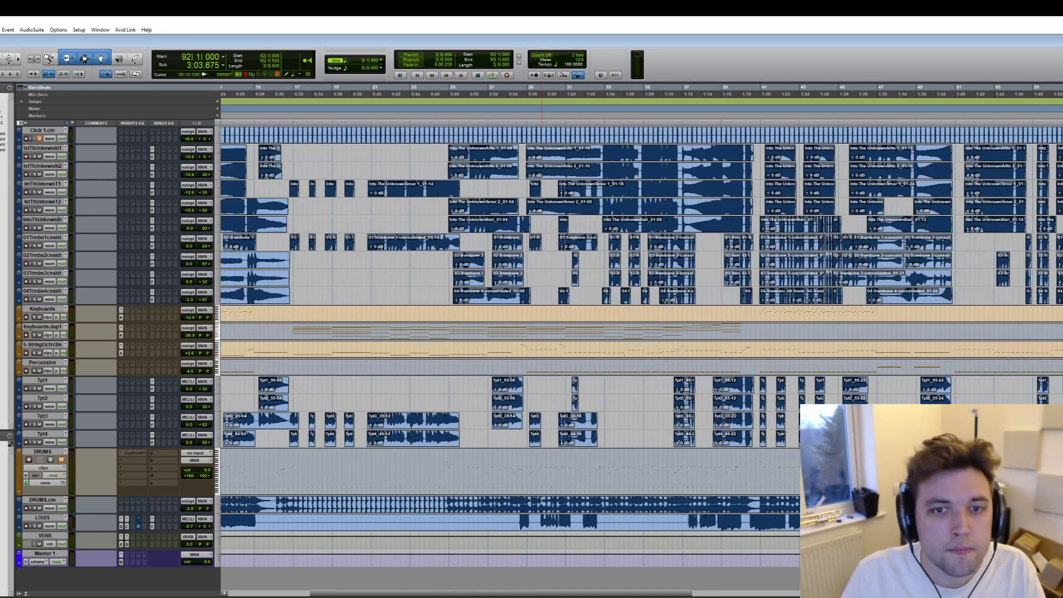
scroll(332, 332, "left", 10)
scroll(87, 188, "up", 1)
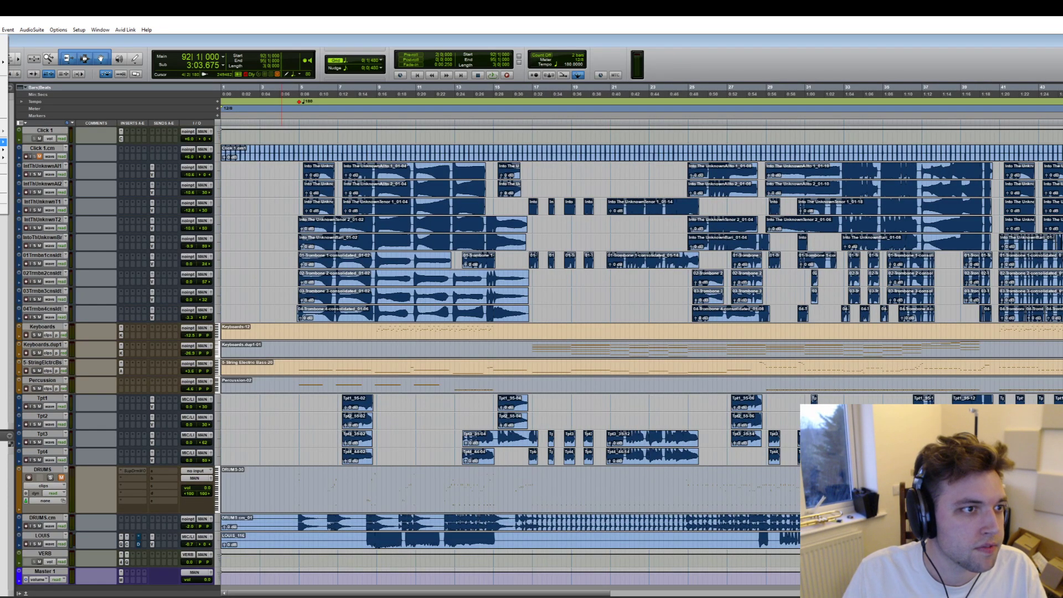
- Try to close the Into the Unknown session with its changes saved
mouse_move(4, 62)
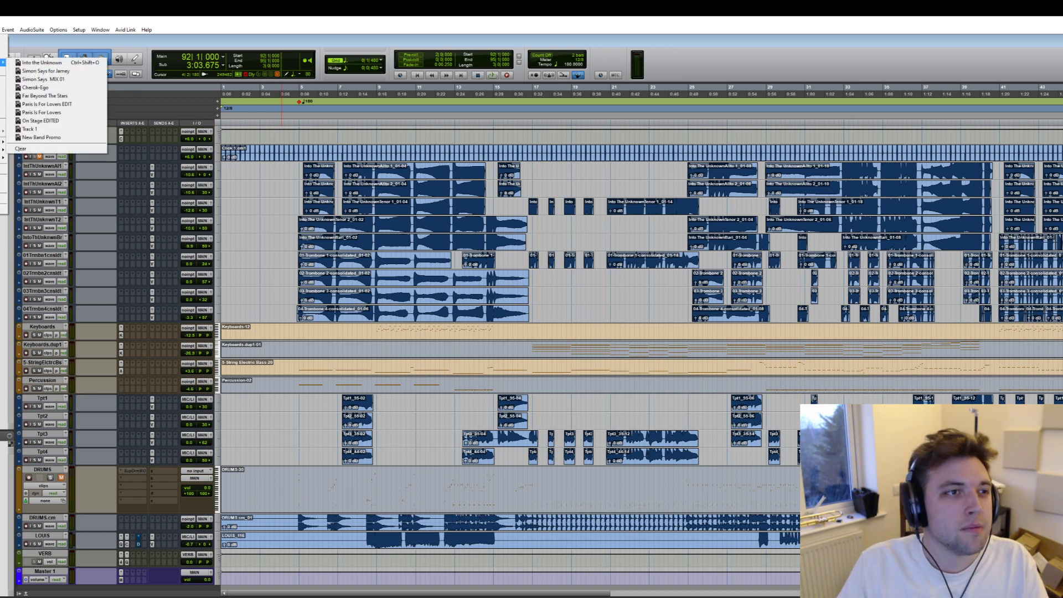
left_click(295, 29)
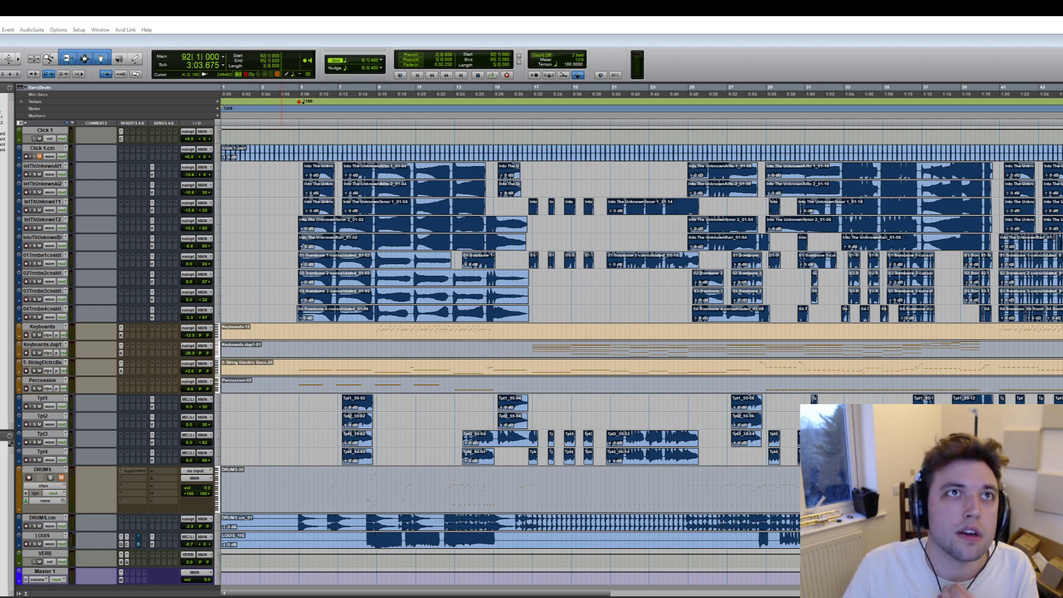
key("ctrl+shift+w")
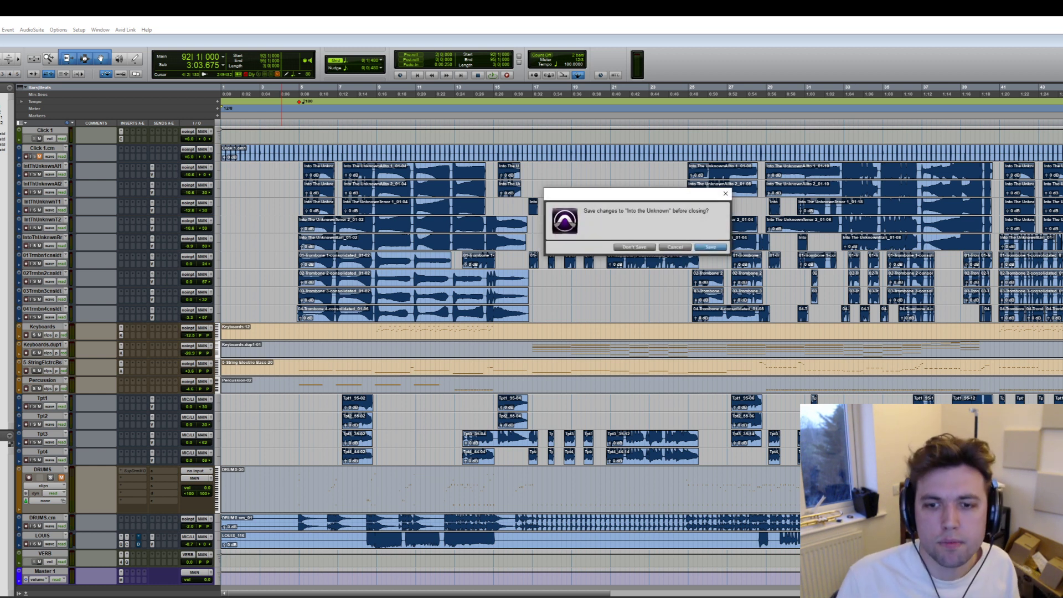
left_click(711, 248)
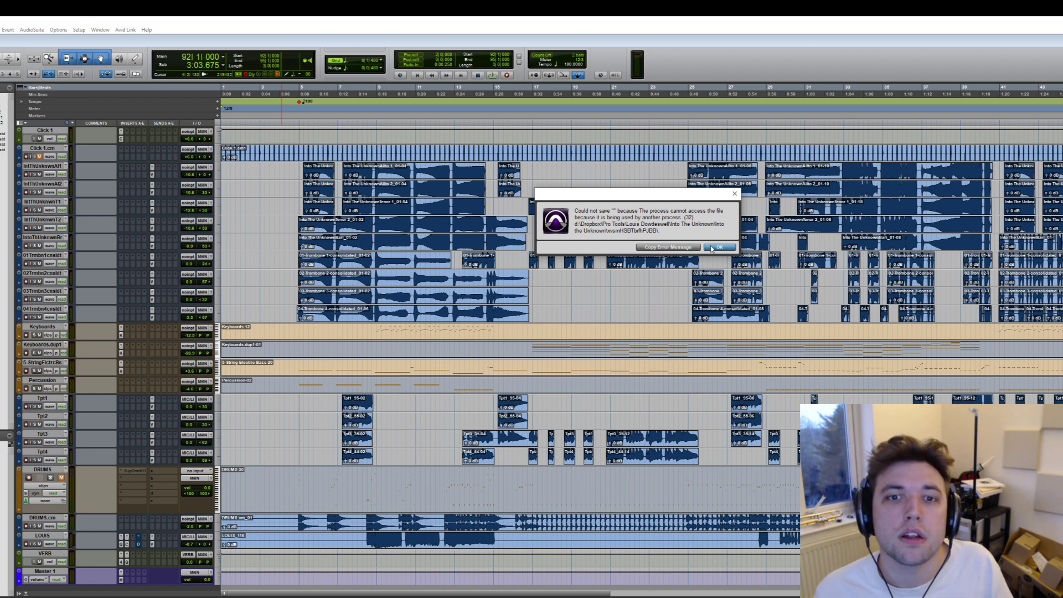
left_click(712, 247)
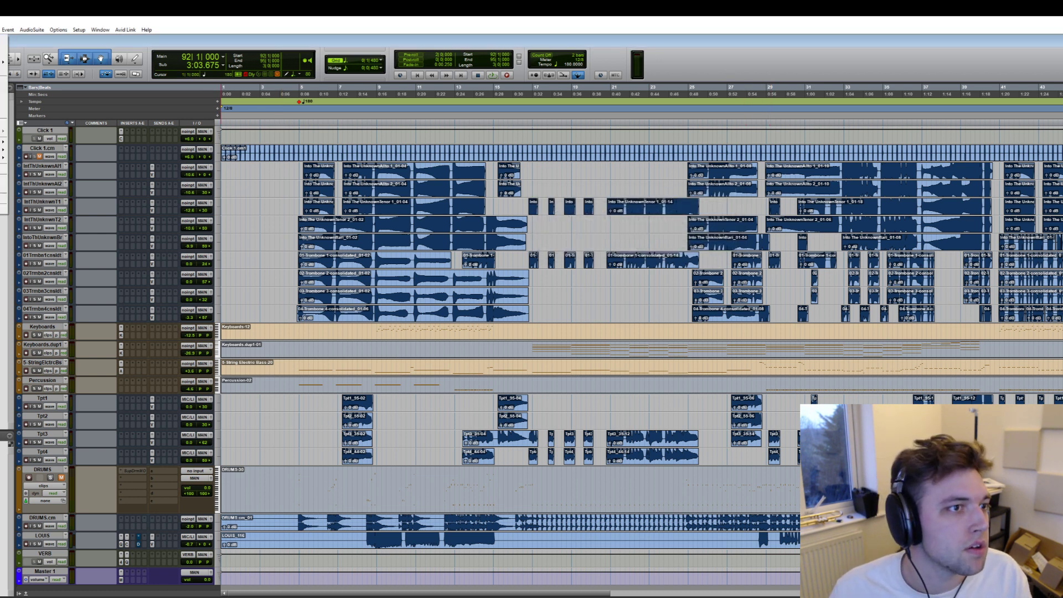
- Open another recent session and decline saving the detailed Session Notes report
mouse_move(4, 150)
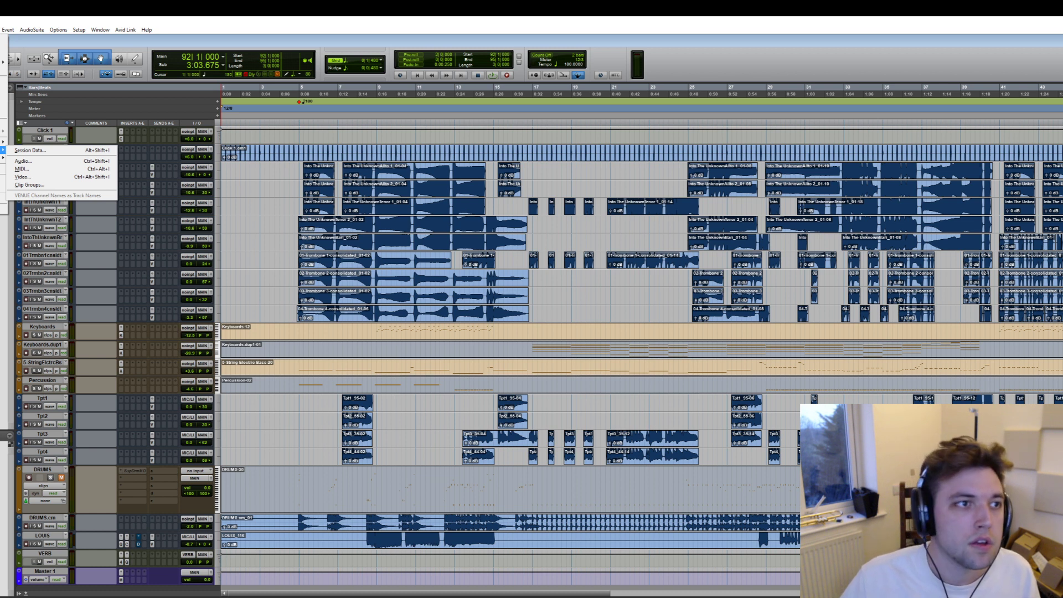
mouse_move(3, 62)
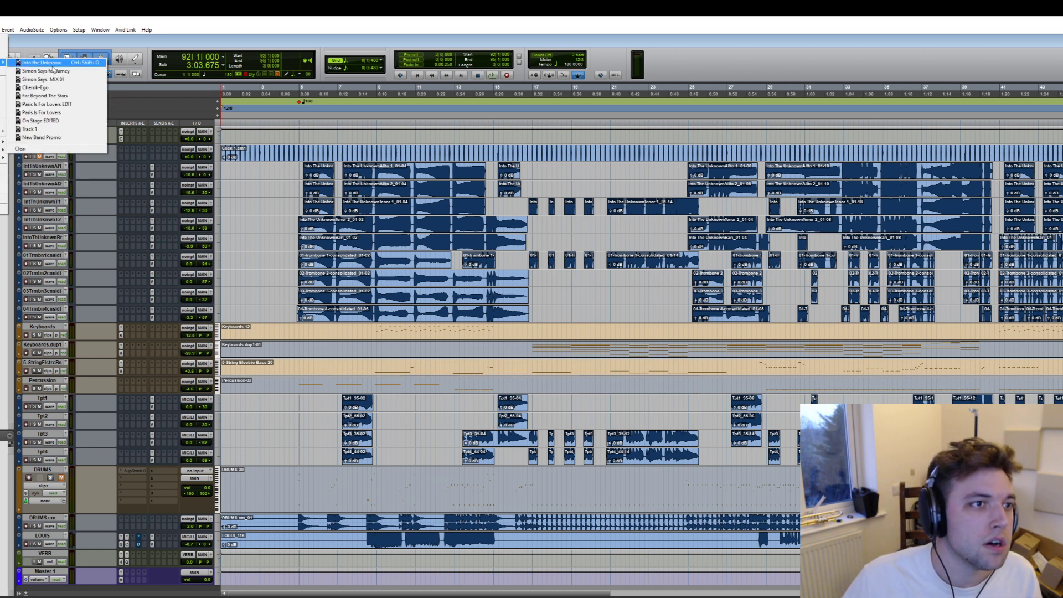
key("Escape")
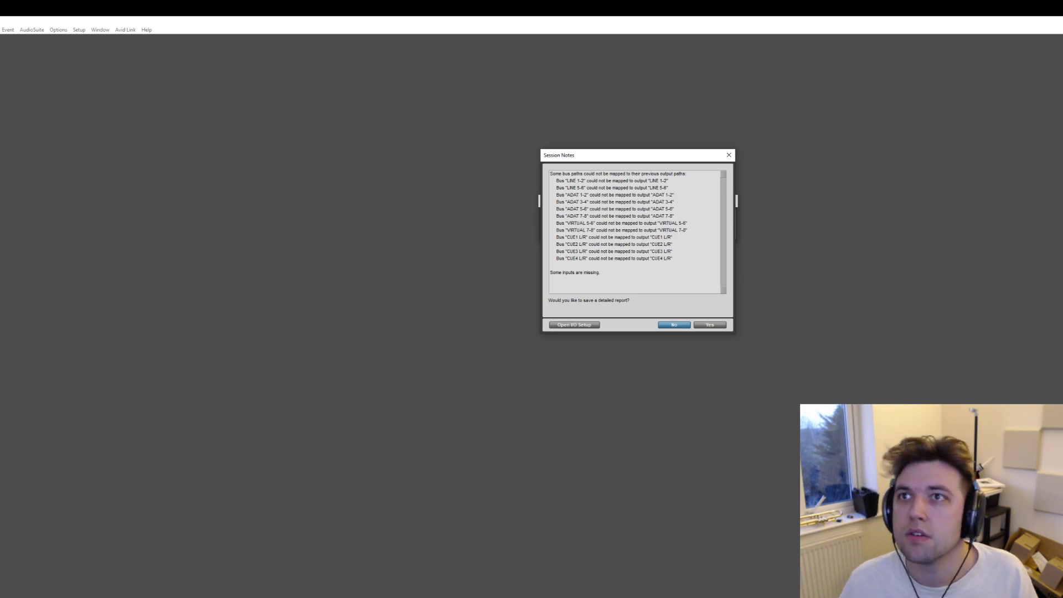
left_click(673, 325)
left_click(674, 325)
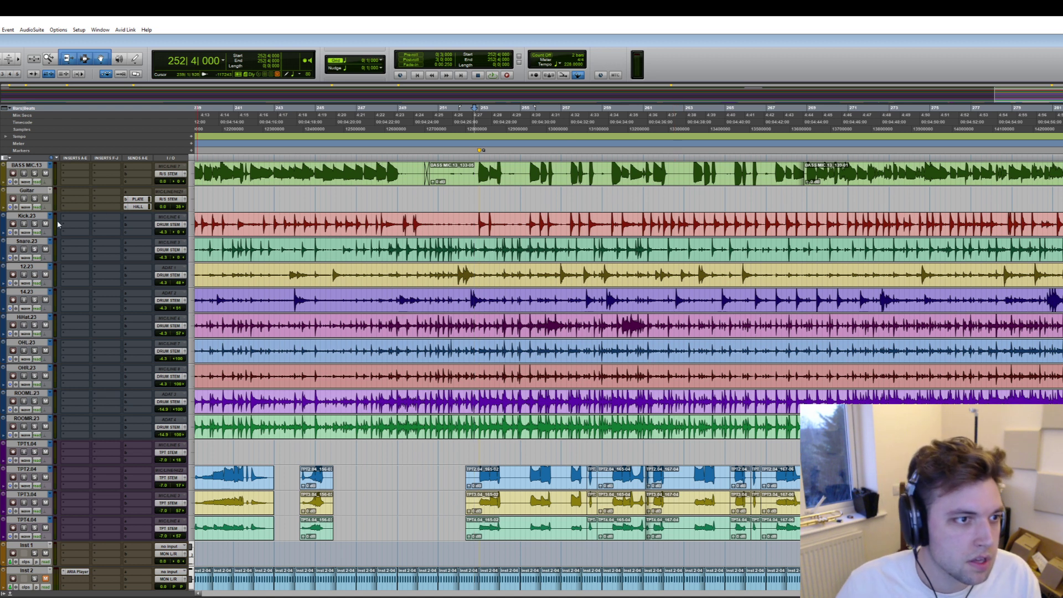
- Hide and make inactive the BASS MIC.13 track and the drum tracks from Kick.23 to ROOMR.23
scroll(92, 225, "up", 1)
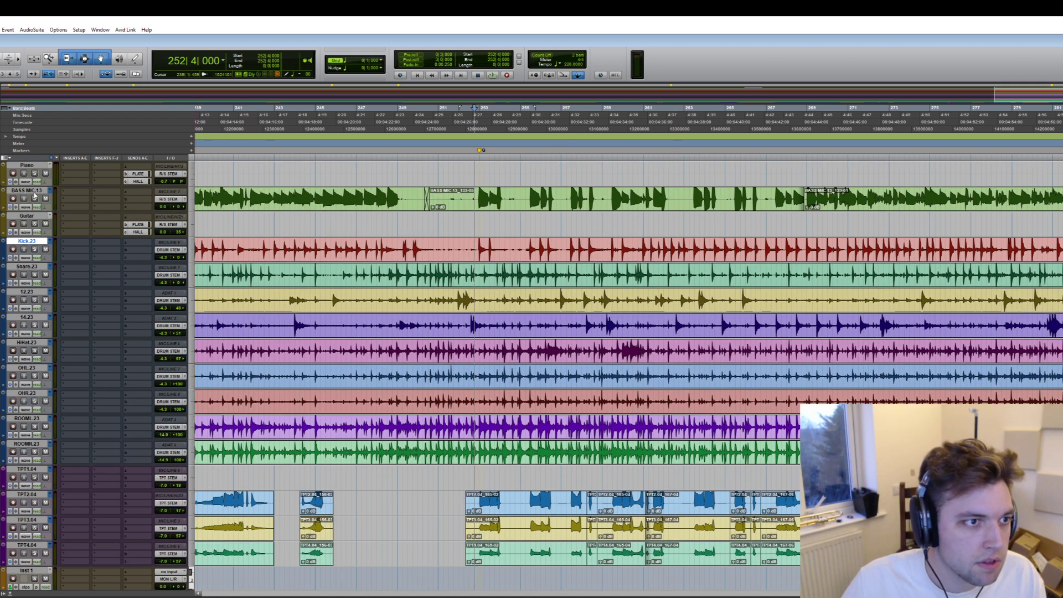
left_click(22, 444, "shift")
left_click(22, 190, "ctrl")
right_click(25, 190)
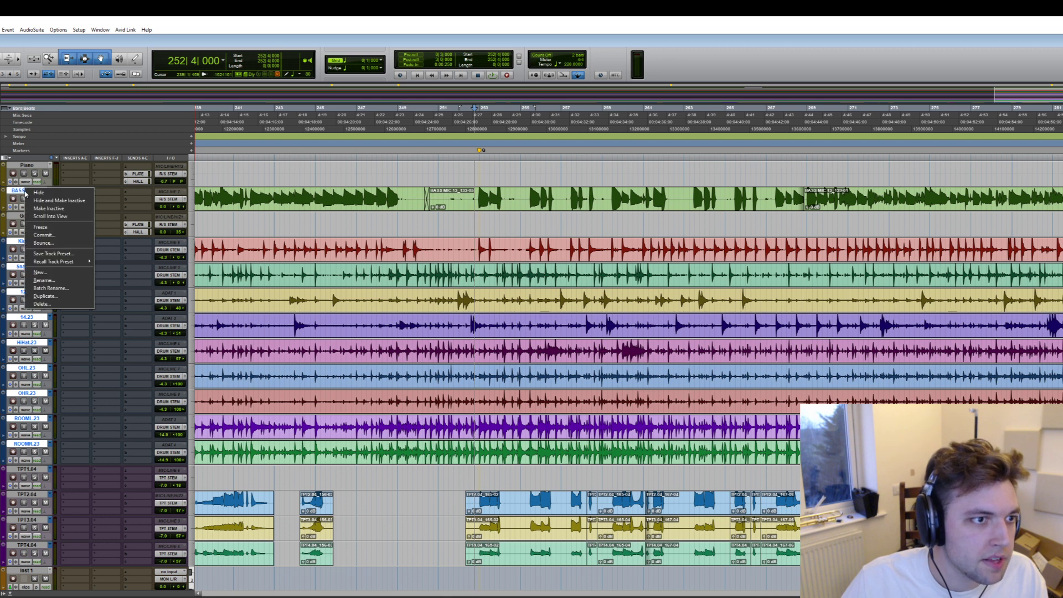
left_click(69, 201)
- Clear the short gap between phrases starting at 209|1|401 on the reed tracks, Soprano.06 to Bari.06
scroll(397, 401, "left", 3)
scroll(396, 401, "down", 3)
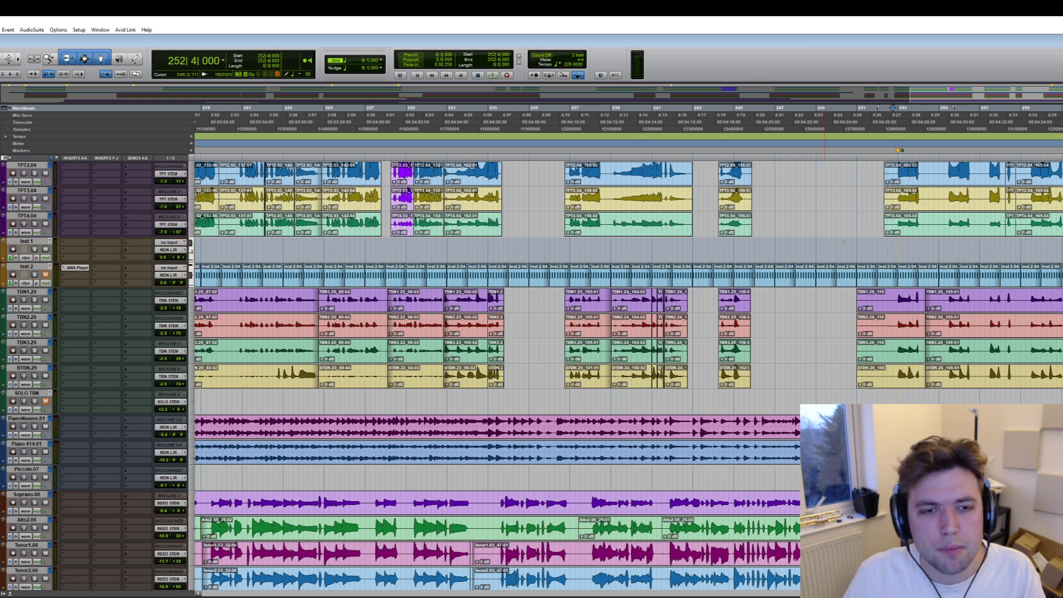
scroll(846, 246, "left", 5)
scroll(846, 246, "left", 6)
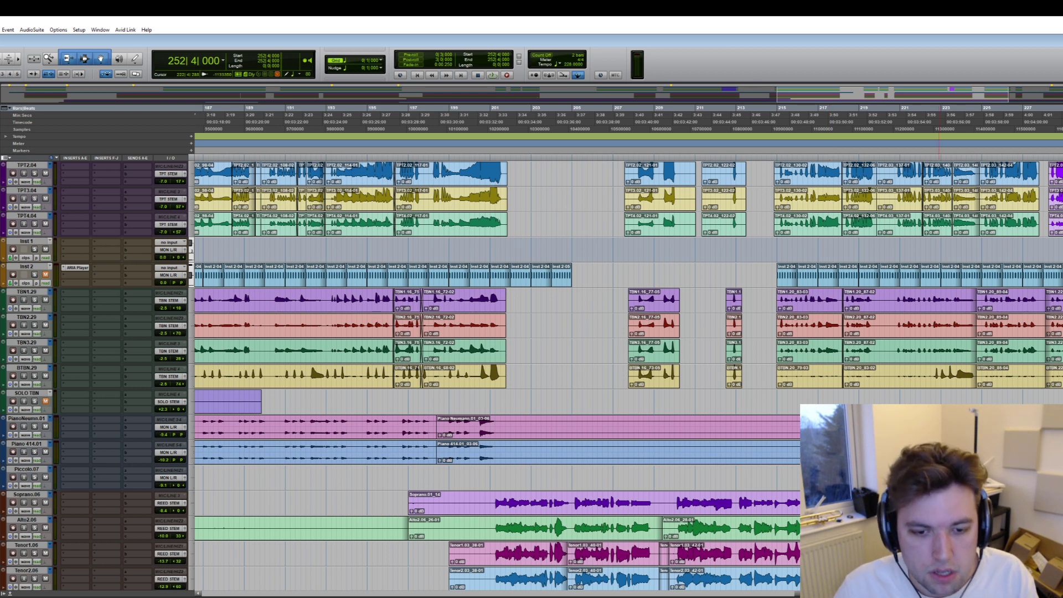
left_click_drag(449, 579, 570, 560)
scroll(670, 498, "down", 1)
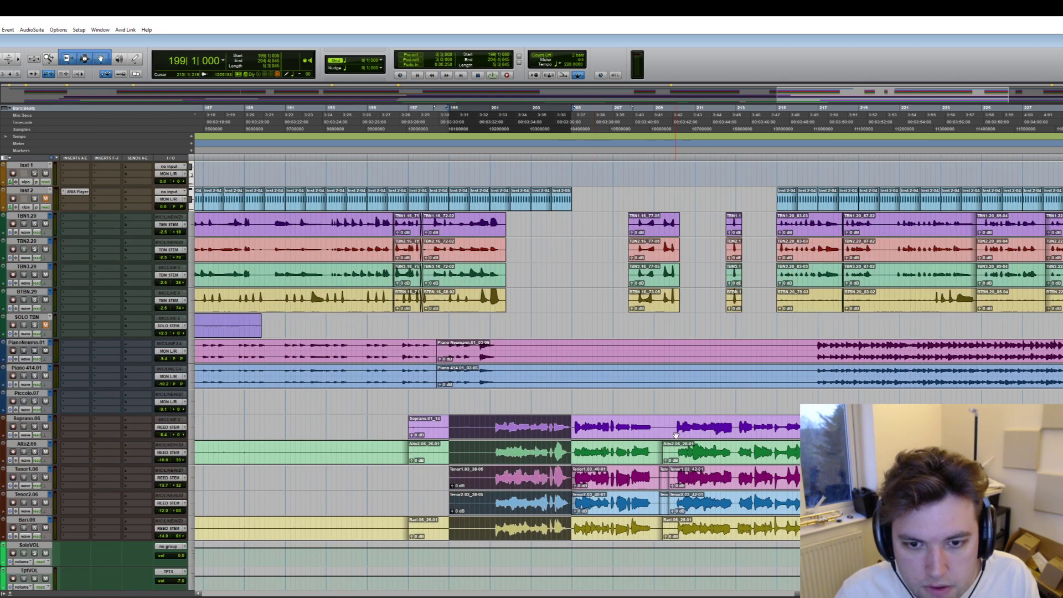
left_click_drag(675, 435, 657, 505)
left_click(657, 505)
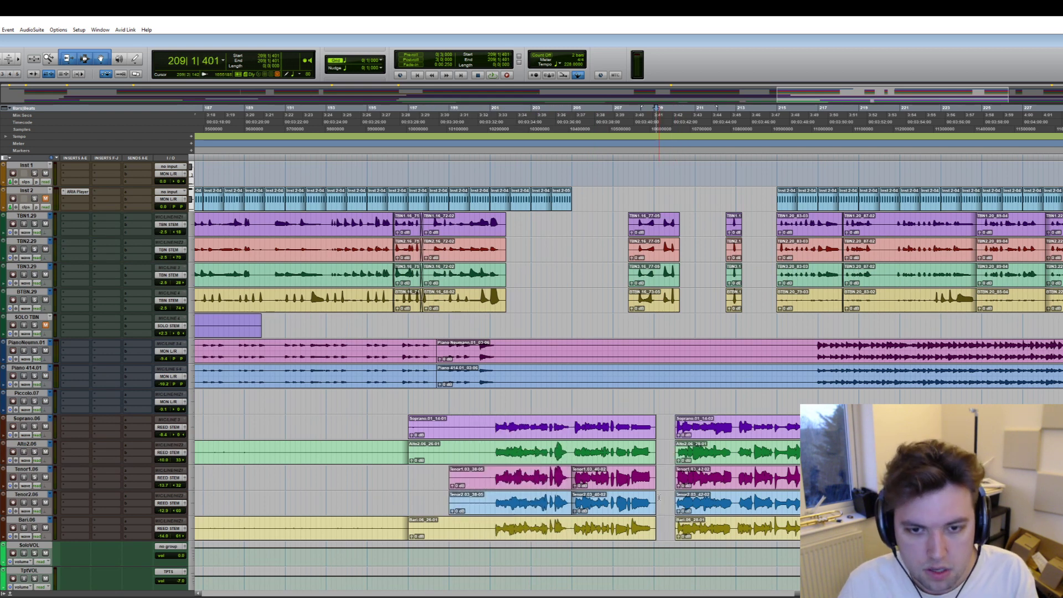
- Delete the clip material from 129|3|000 to 147|3|000 on the reed tracks, Soprano.06 to Bari.06
scroll(657, 505, "left", 5)
scroll(657, 505, "left", 9)
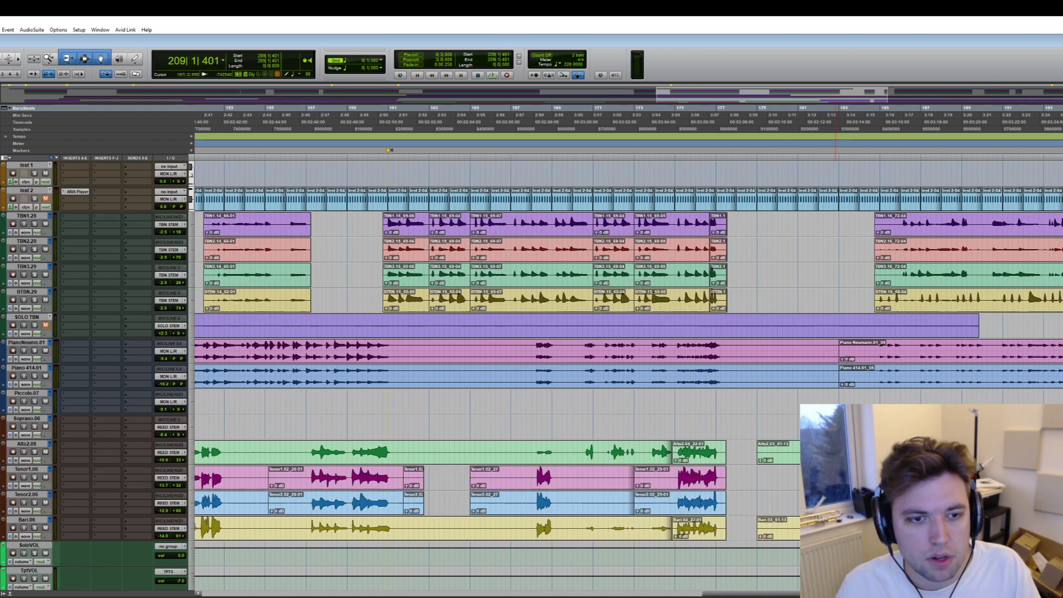
left_click_drag(526, 443, 401, 501)
scroll(401, 501, "up", 1)
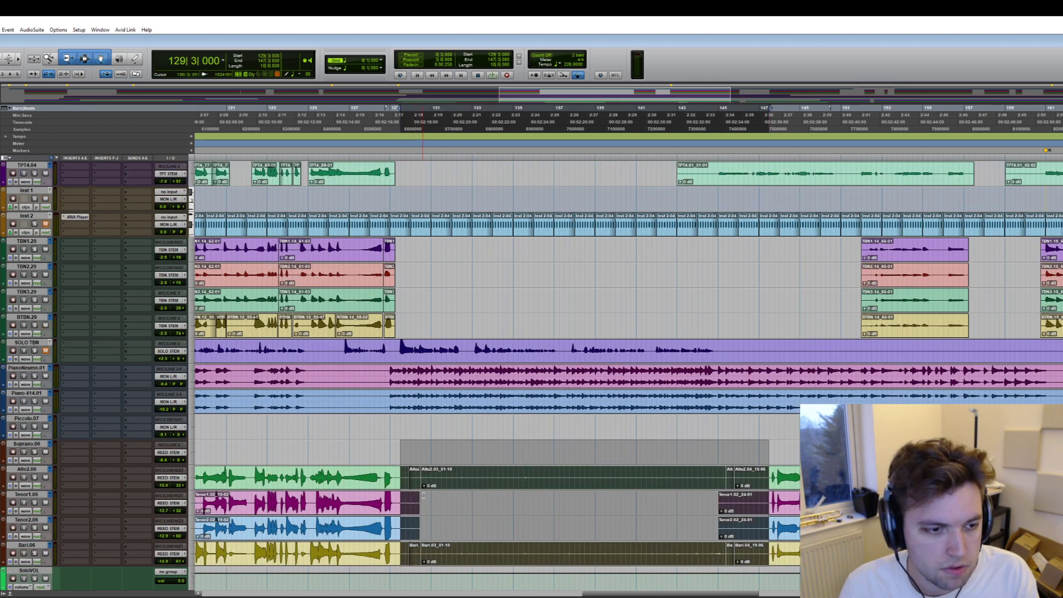
key("Delete")
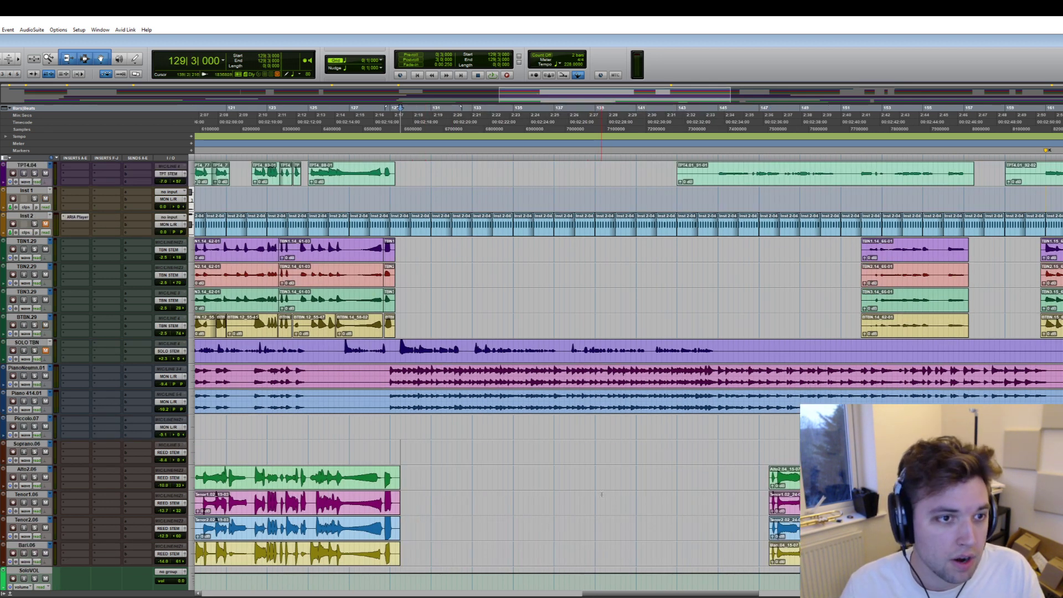
- Trim the start of the long TPT2.04, TPT3.04 and TPT4.04 clips to 144|4|000
scroll(599, 491, "up", 5)
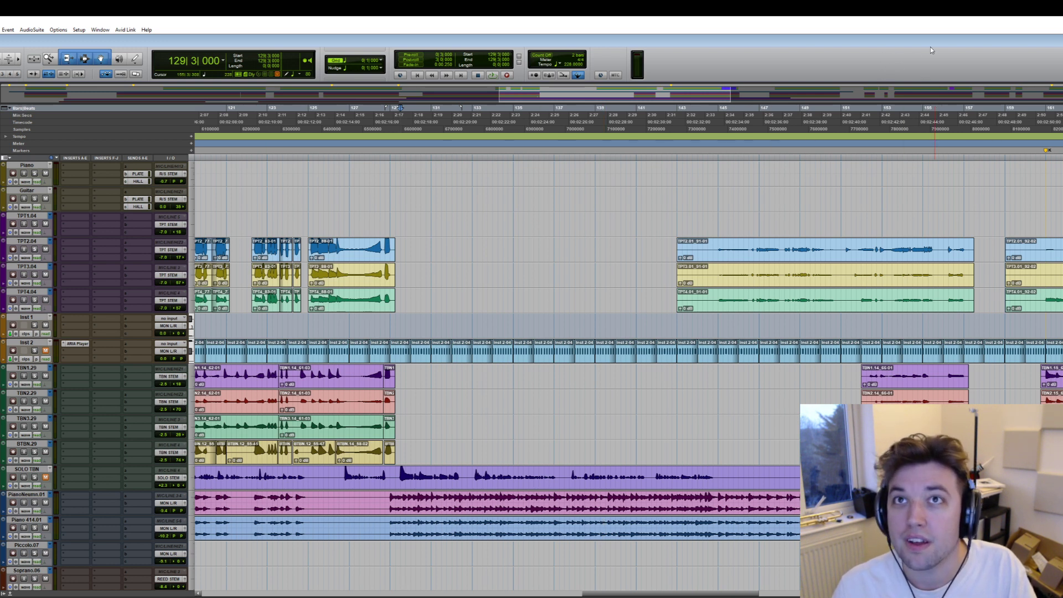
left_click(713, 222)
key("a")
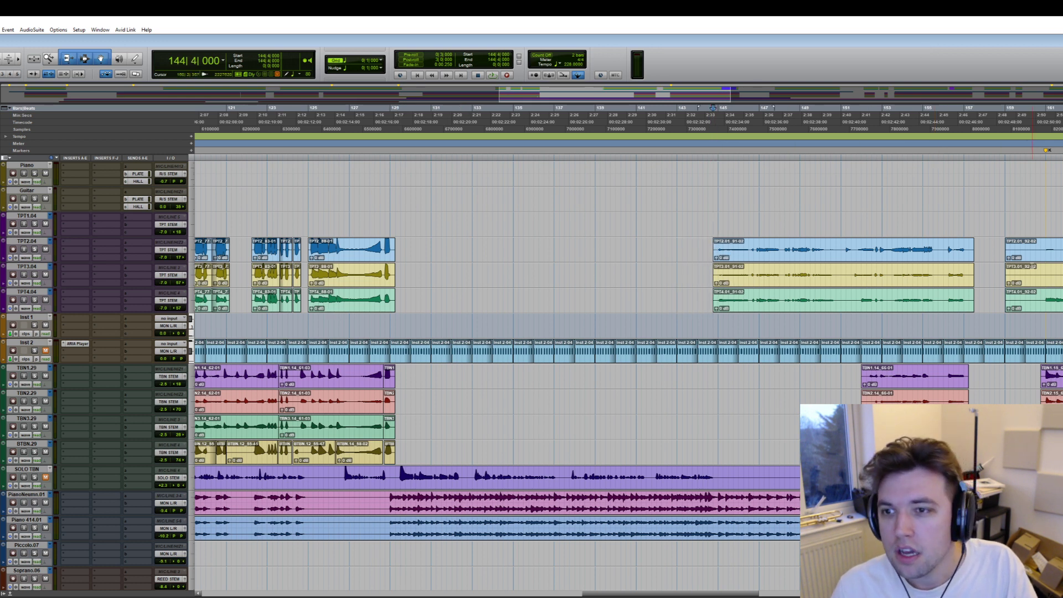
scroll(970, 290, "left", 10)
scroll(970, 290, "left", 20)
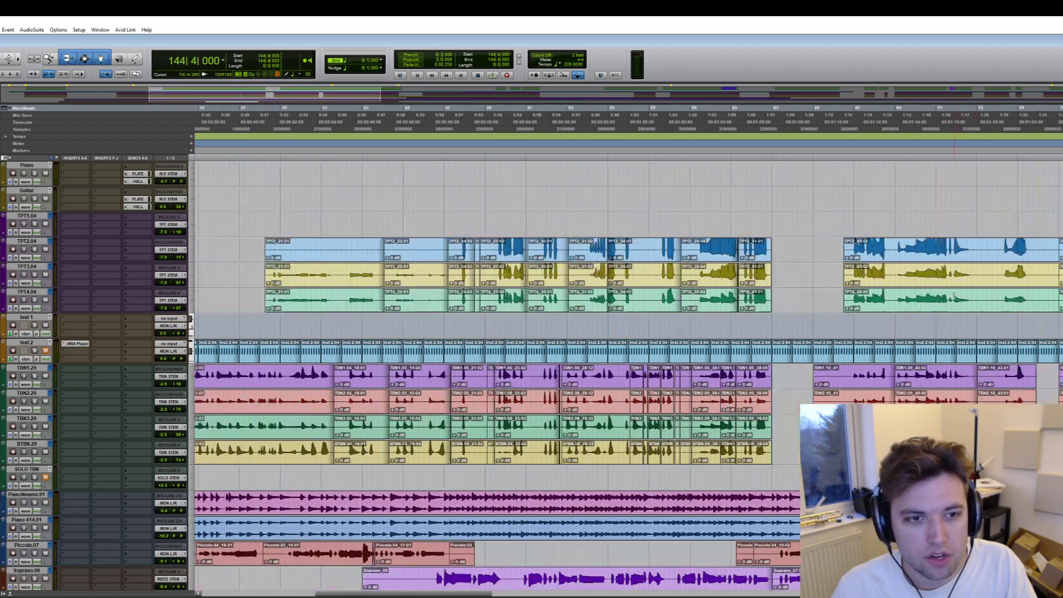
- Delete the empty start of the TBN1.29 to BTBN.29 clips from 26|3|000 to about bar 30
scroll(800, 278, "left", 3)
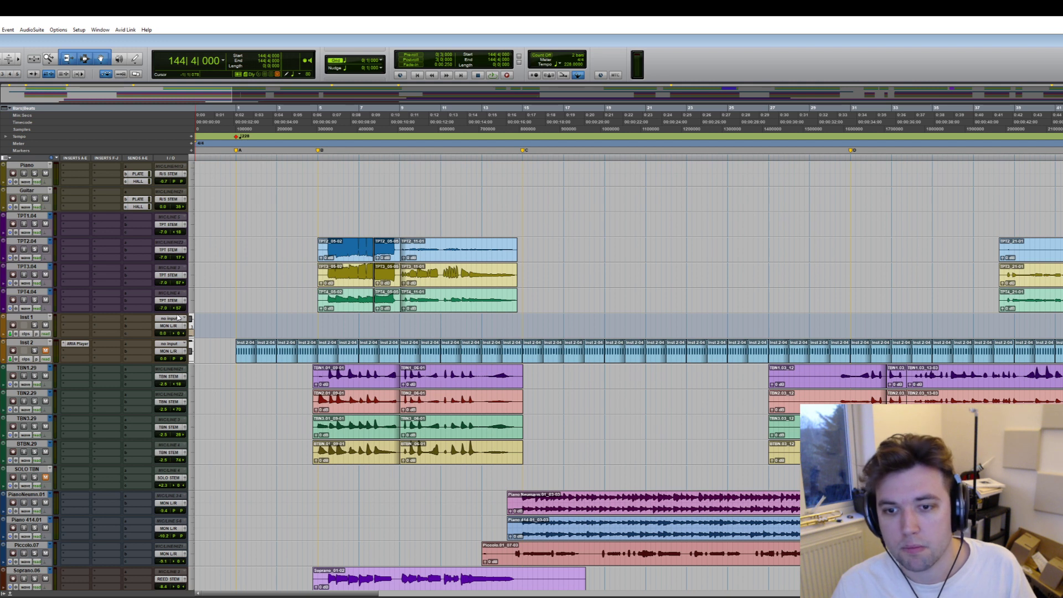
left_click_drag(840, 398, 757, 460)
key("Delete")
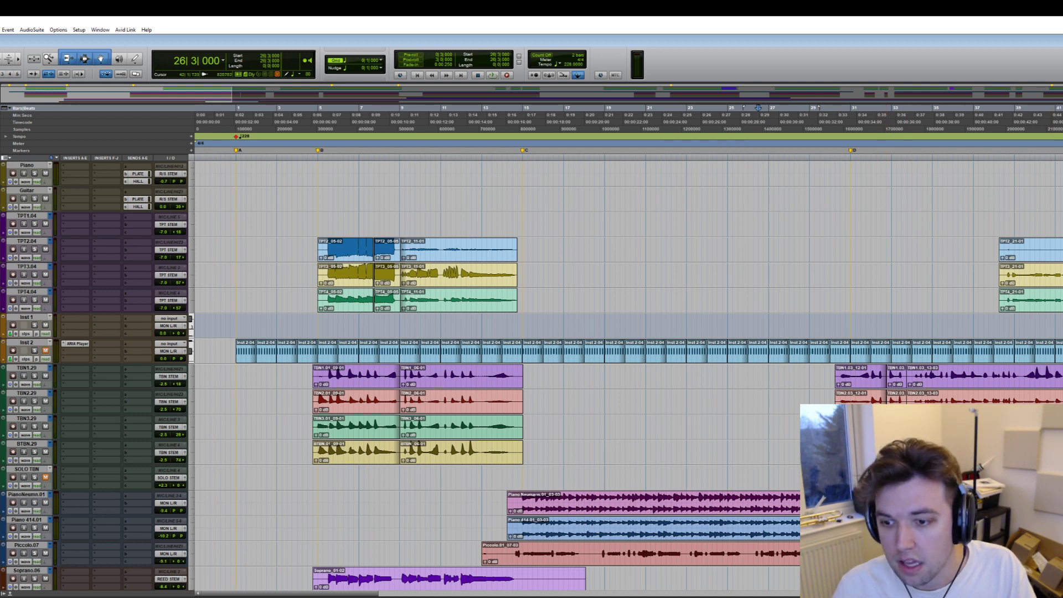
- Clear the unused lead-in of the two piano mic tracks and Piccolo.07, starting the selection at 13|1|000
left_click(509, 554)
left_click_drag(514, 501, 482, 553)
key("Delete")
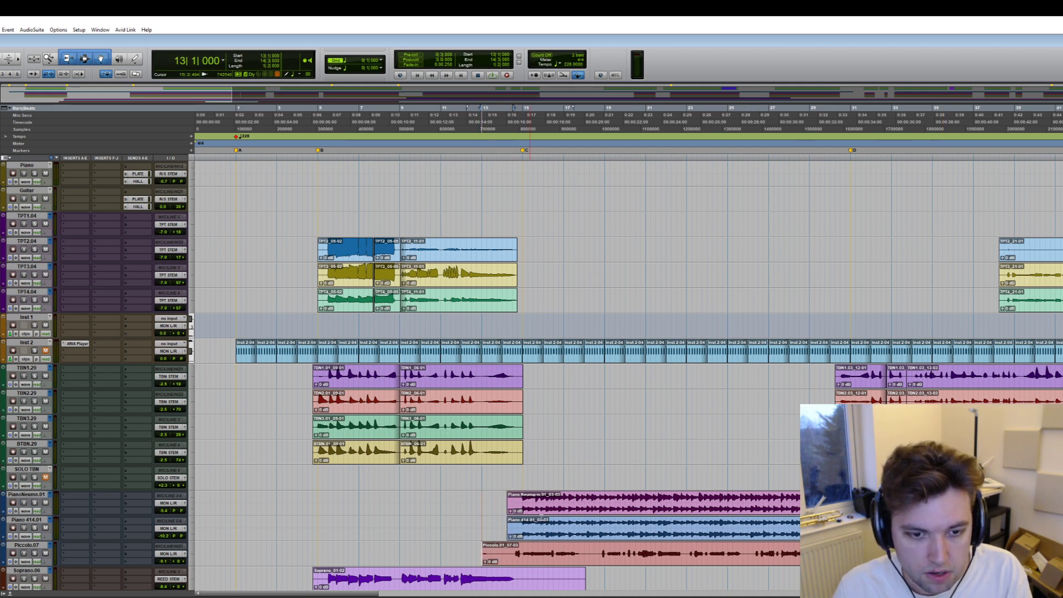
- Delete the trombone clip material on TBN1.29 to BTBN.29 from 63|3|000 up to the phrase just before bar 67
scroll(568, 501, "down", 3)
left_click_drag(517, 501, 731, 578)
left_click(734, 501)
scroll(629, 377, "right", 10)
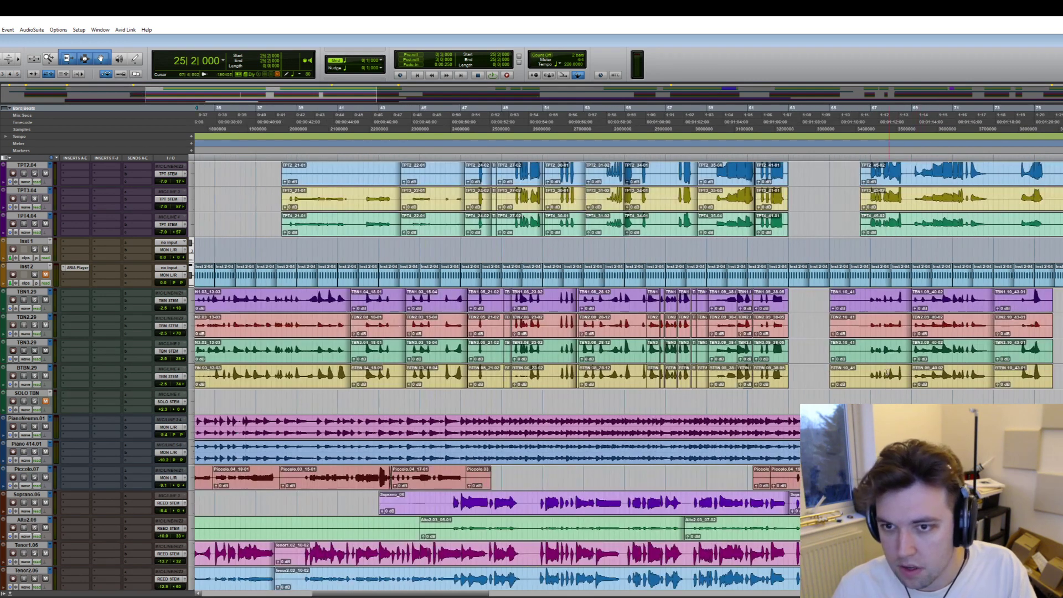
left_click_drag(867, 298, 798, 343)
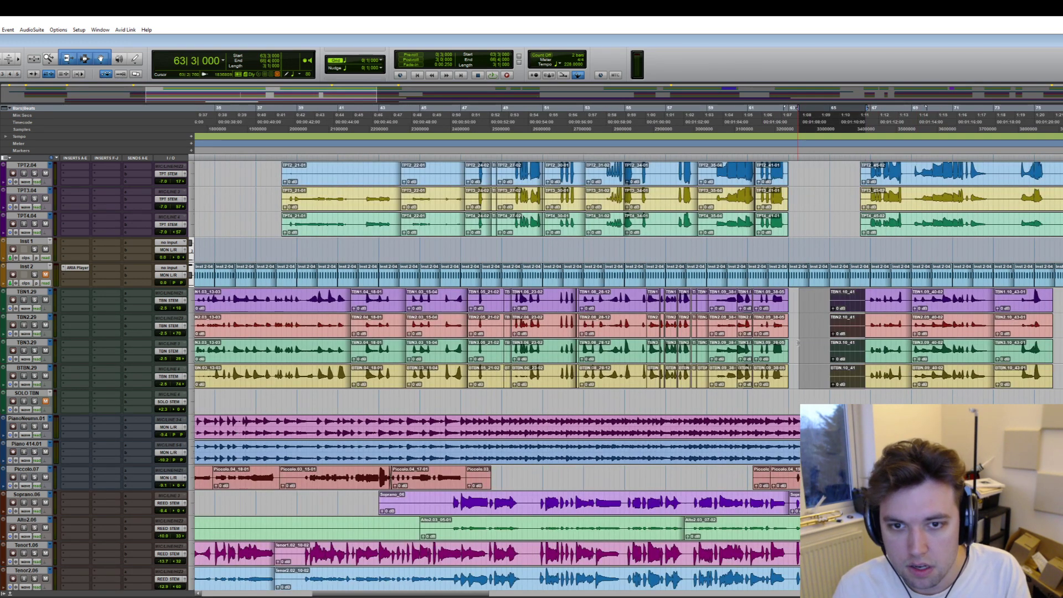
left_click(798, 343)
scroll(629, 376, "left", 6)
scroll(629, 377, "up", 3)
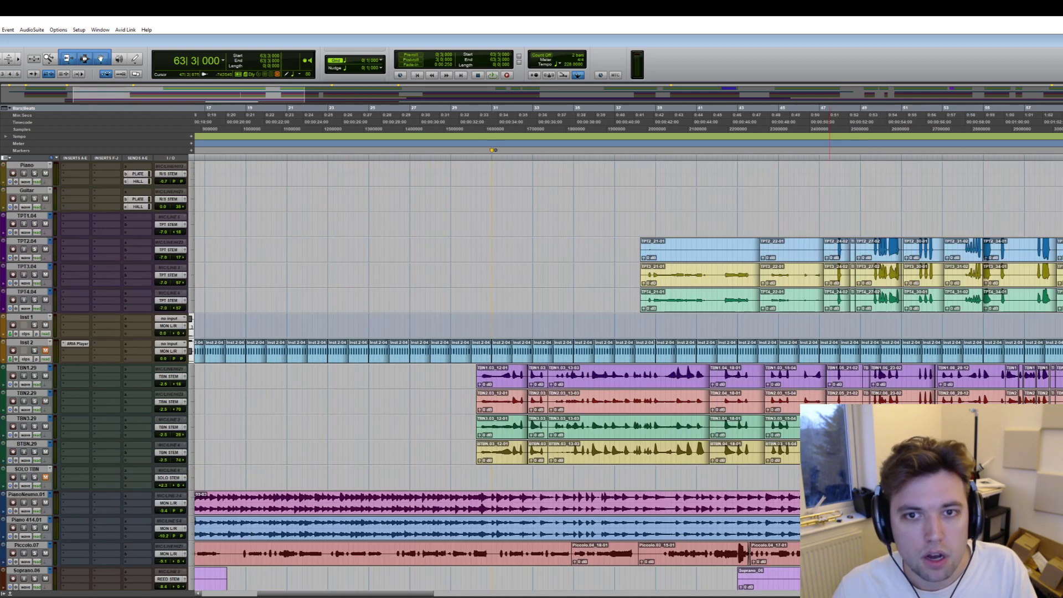
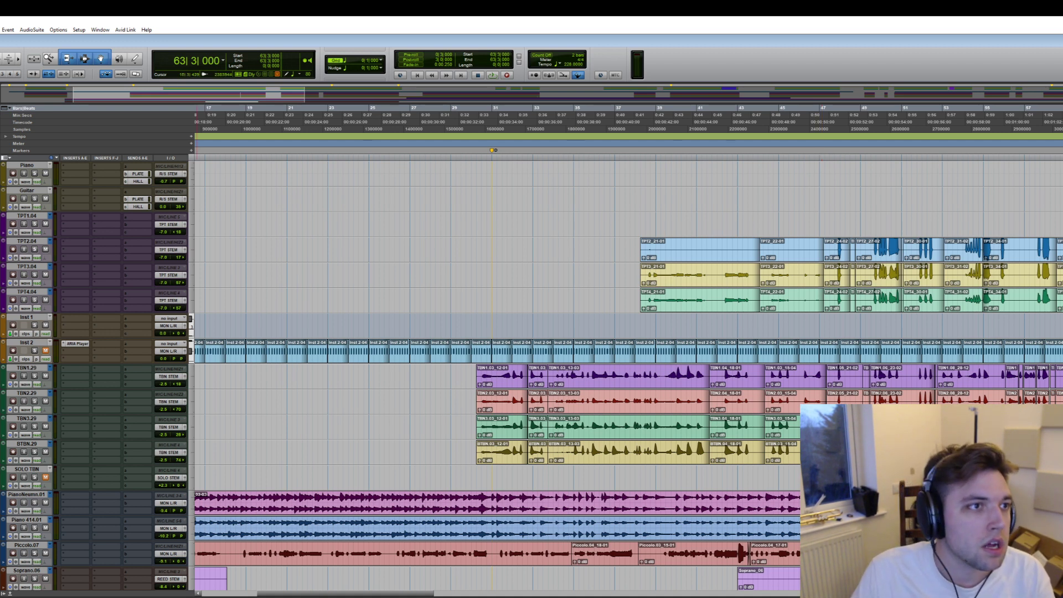
- Start importing session data from the Simon Says session file modified 24/03/2020 18:23 and match its tracks to this session
mouse_move(3, 150)
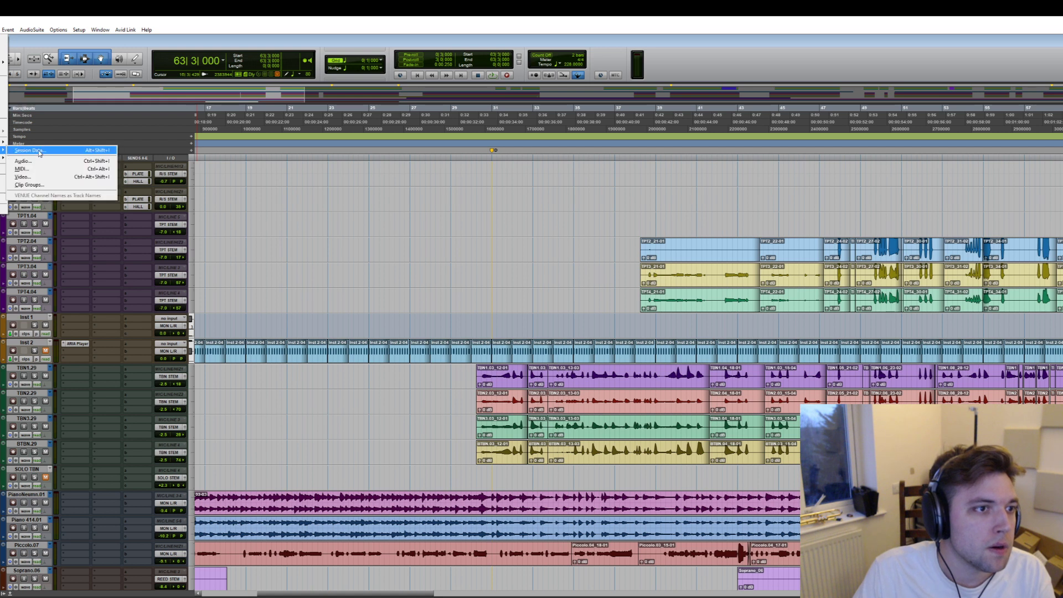
left_click(39, 150)
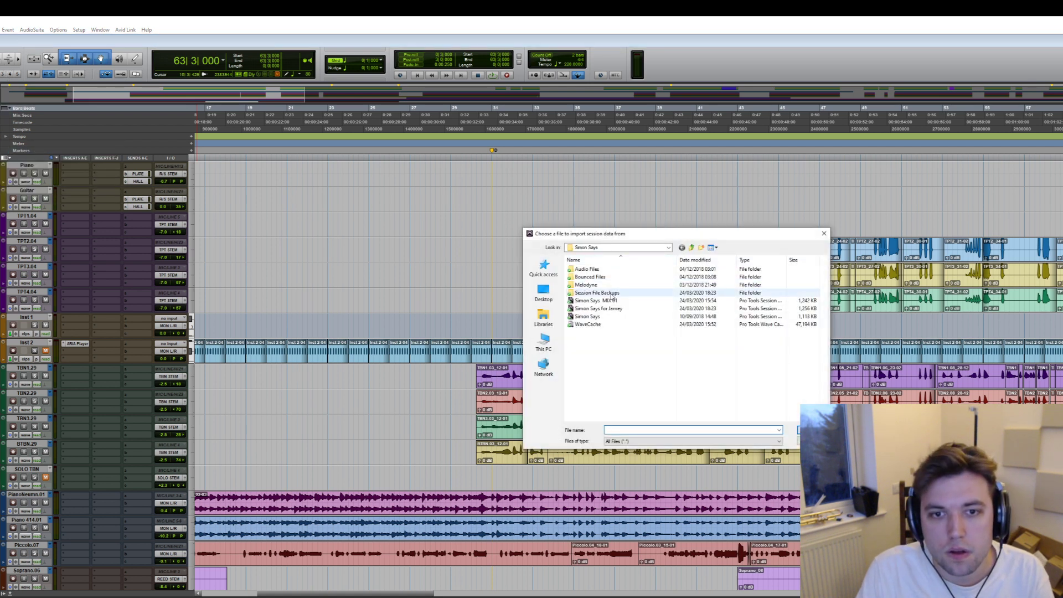
double_click(610, 310)
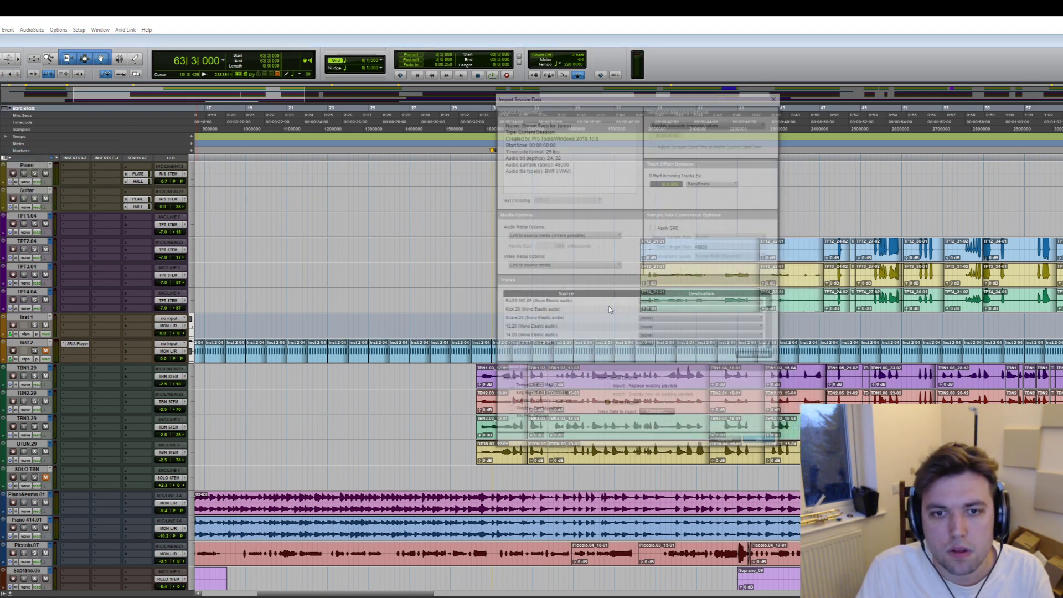
left_click(757, 357)
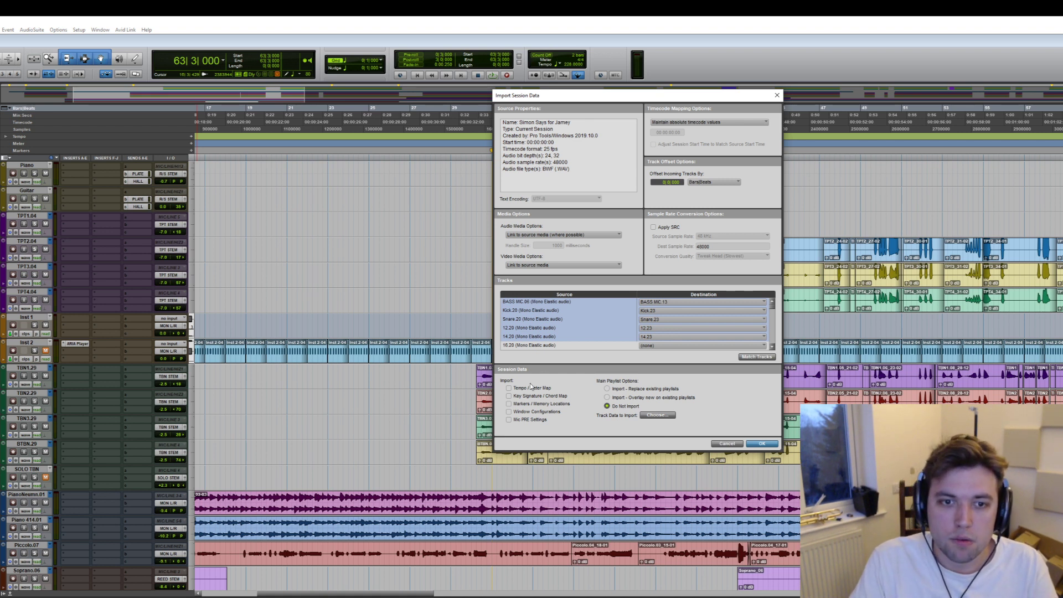
- Set the HORNS aux to import as a new track and complete the session data import
scroll(600, 337, "down", 1)
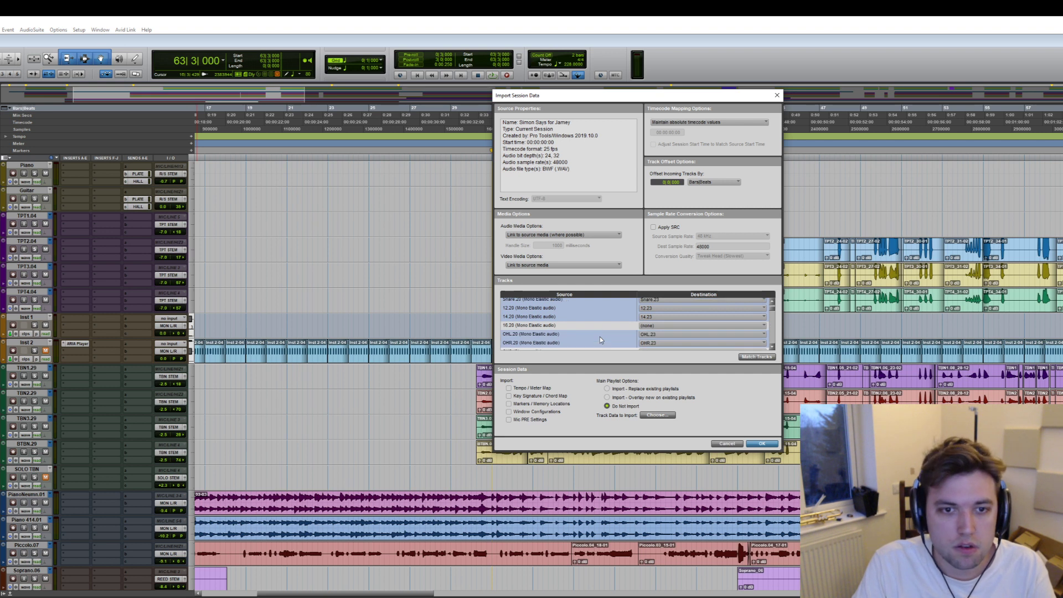
scroll(600, 337, "down", 6)
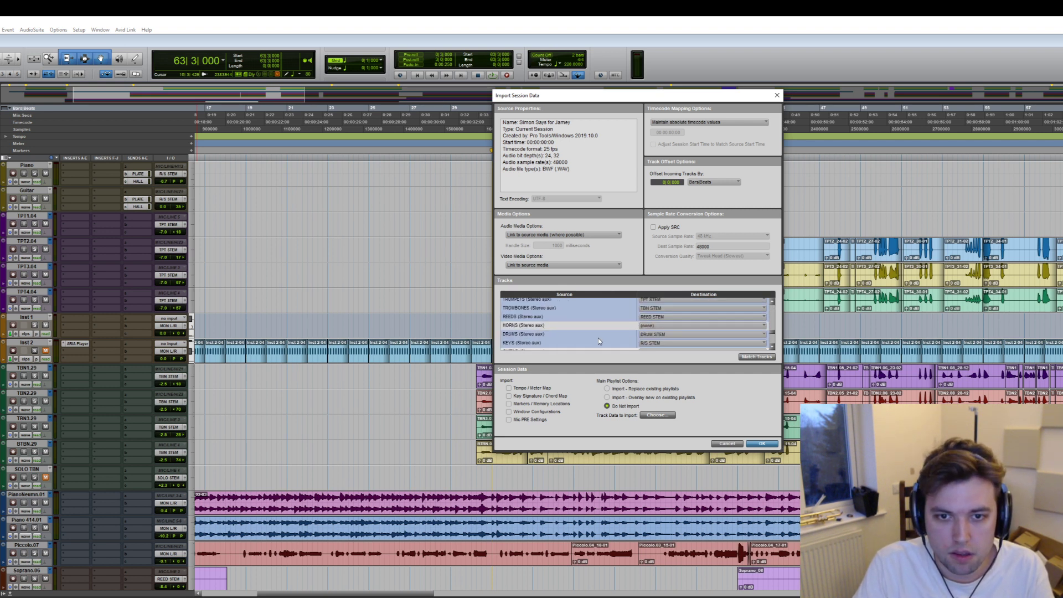
left_click(612, 325)
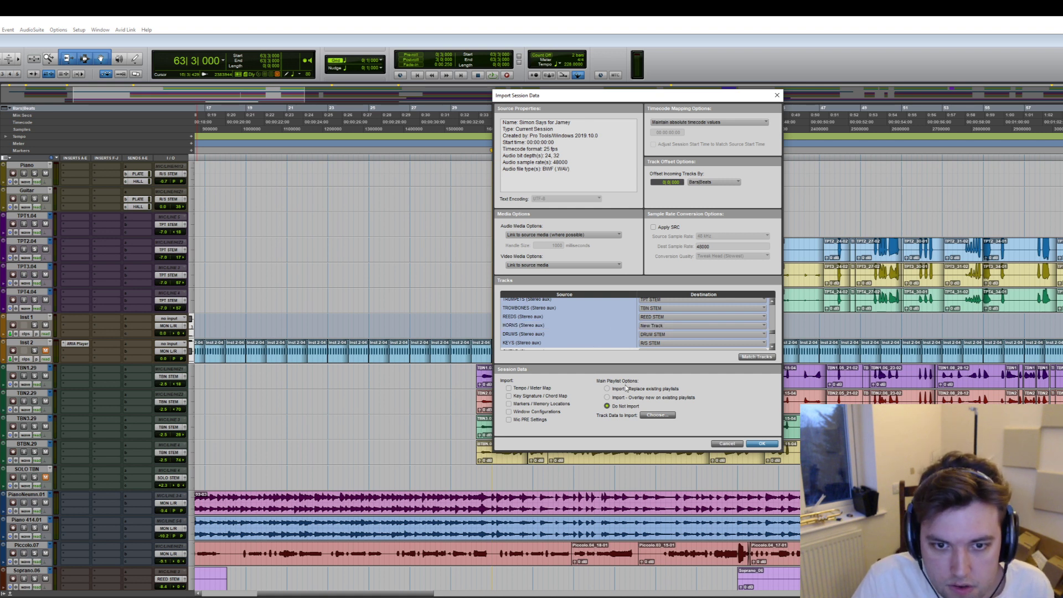
scroll(601, 330, "down", 3)
scroll(593, 330, "down", 3)
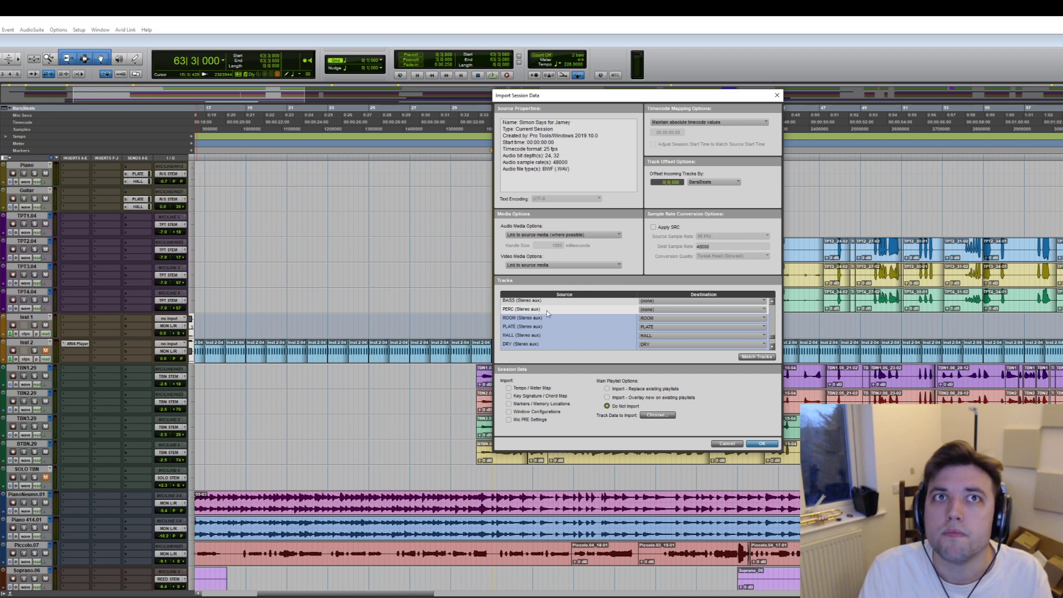
scroll(521, 341, "down", 3)
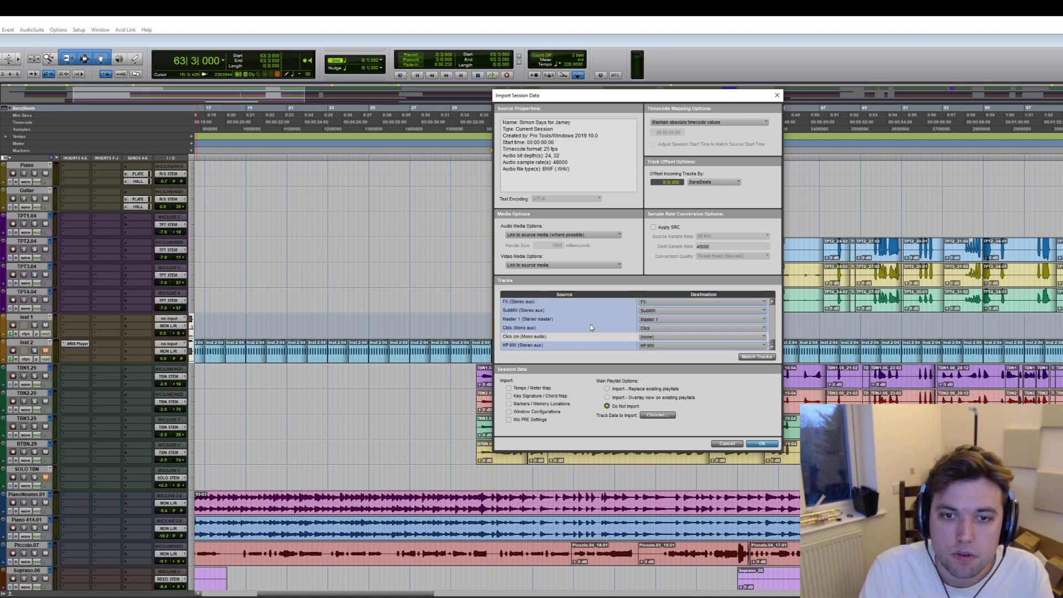
scroll(614, 319, "up", 4)
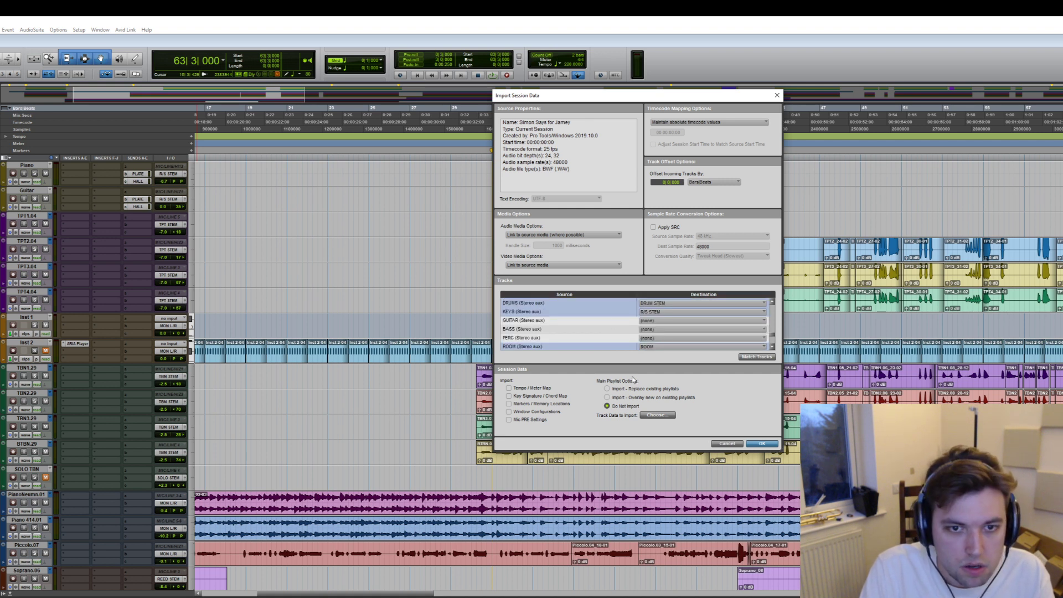
left_click(760, 444)
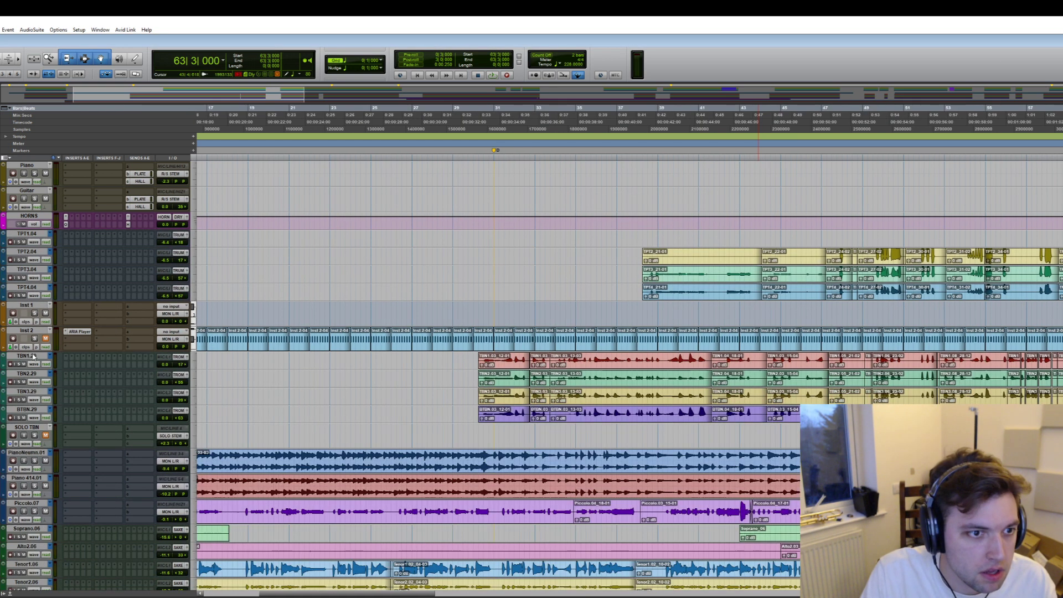
- Delete the Inst 1 and Inst 2 tracks together with their clips
left_click(31, 305)
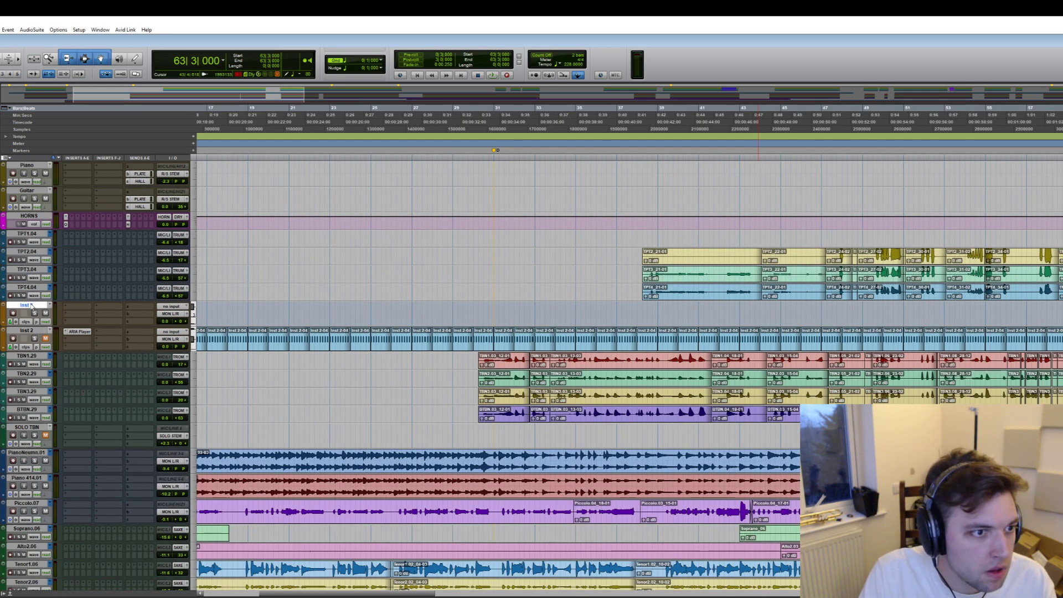
key("ctrl+[")
key("ctrl+[")
key("ctrl+[")
left_click(25, 330, "shift")
right_click(25, 331)
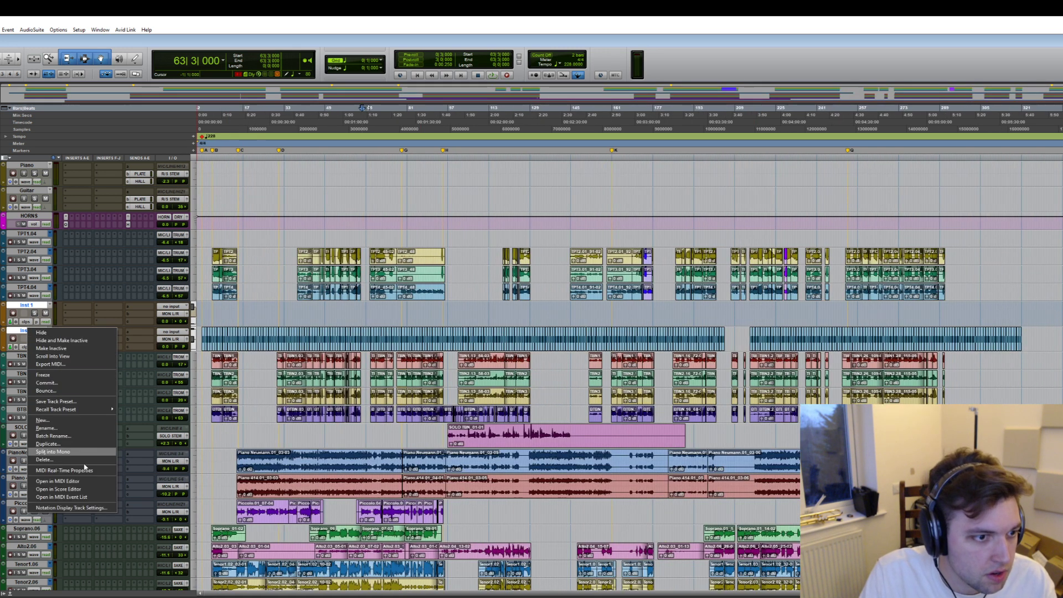
left_click(62, 462)
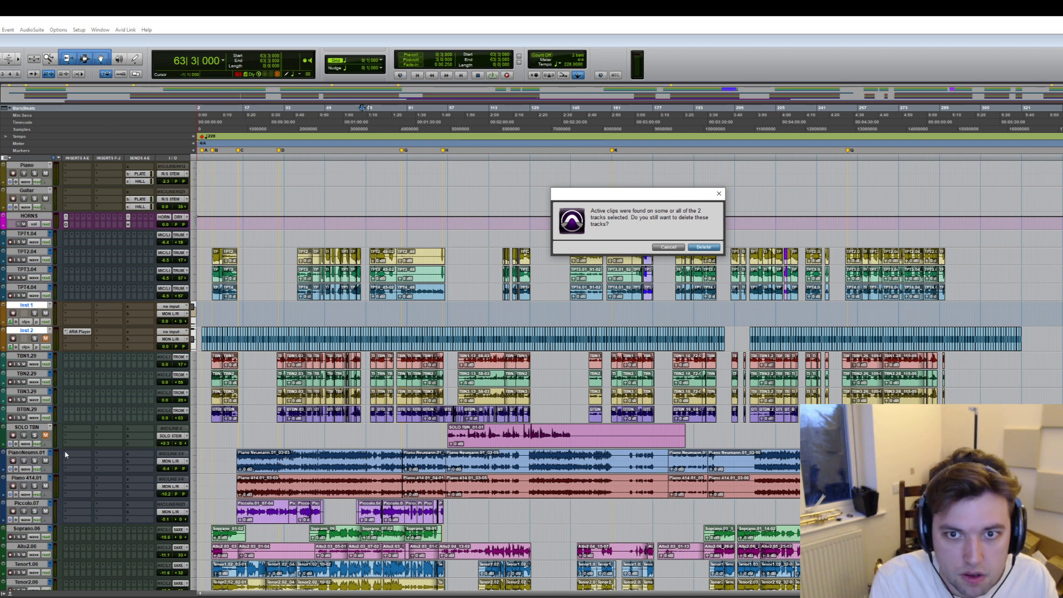
key("Return")
- Colour the Piccolo.07 track dark green to match Soprano.06 in the mixer
key("ctrl+equal")
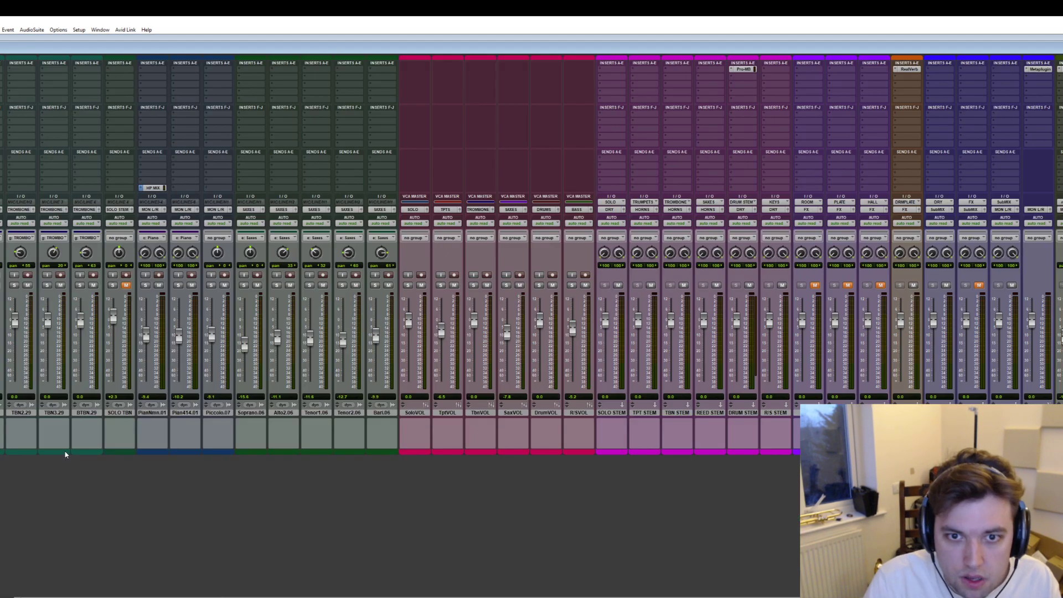
scroll(377, 455, "left", 8)
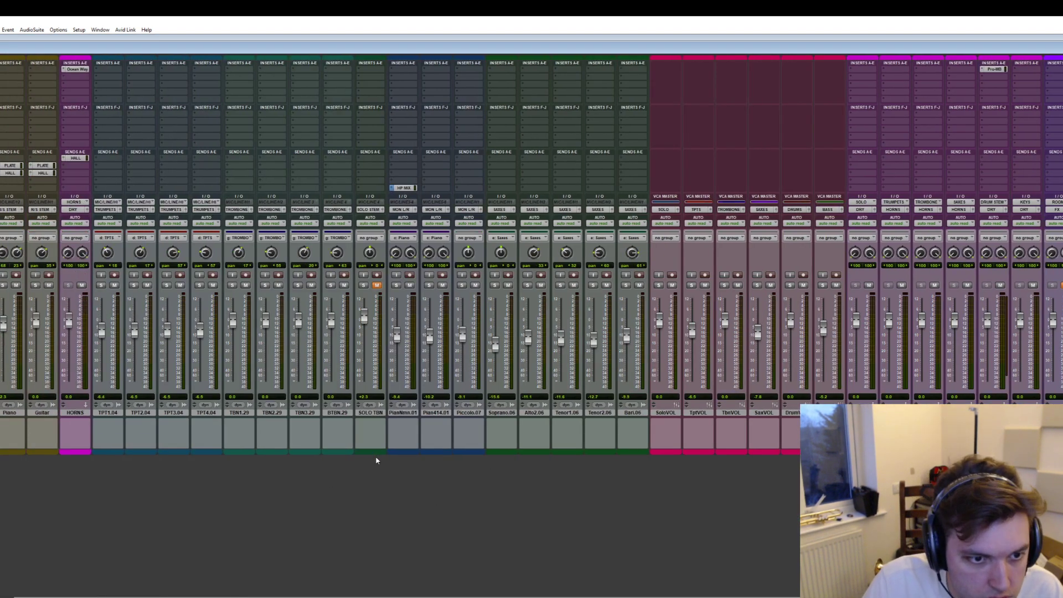
left_click(474, 413)
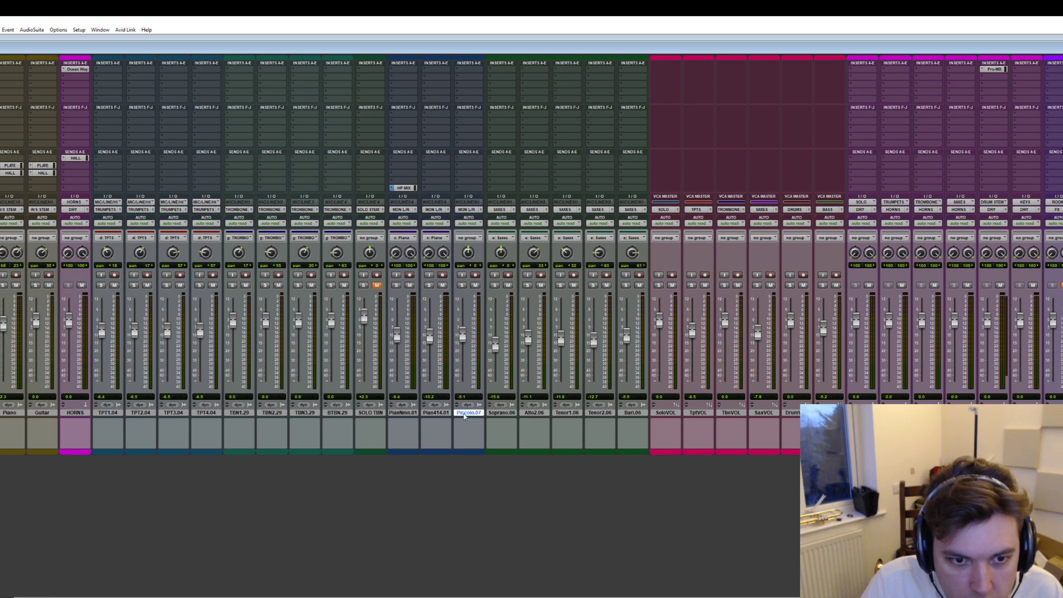
left_click(502, 414, "shift")
double_click(472, 451)
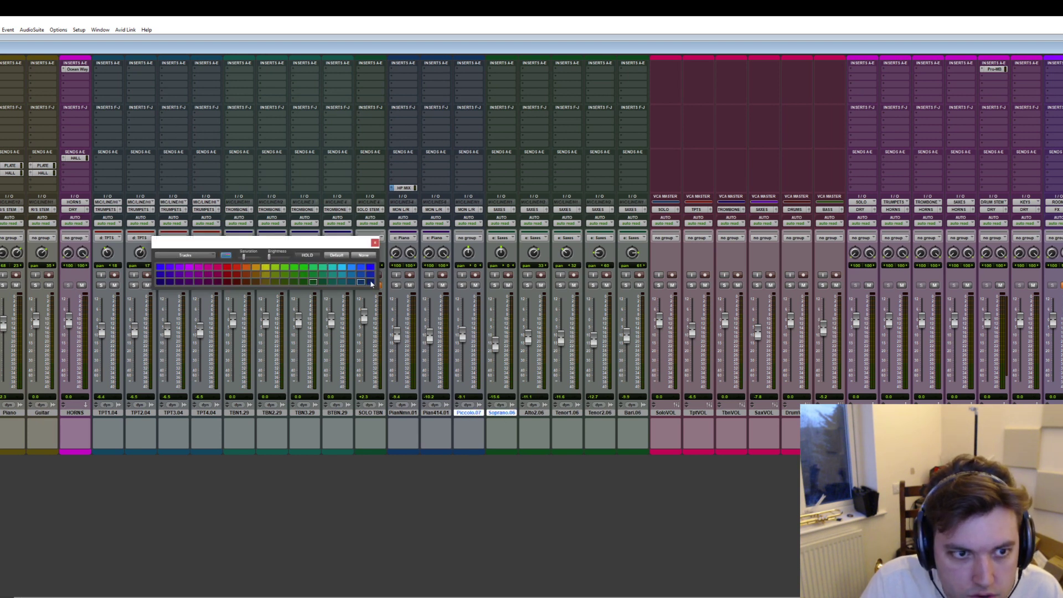
left_click(375, 243)
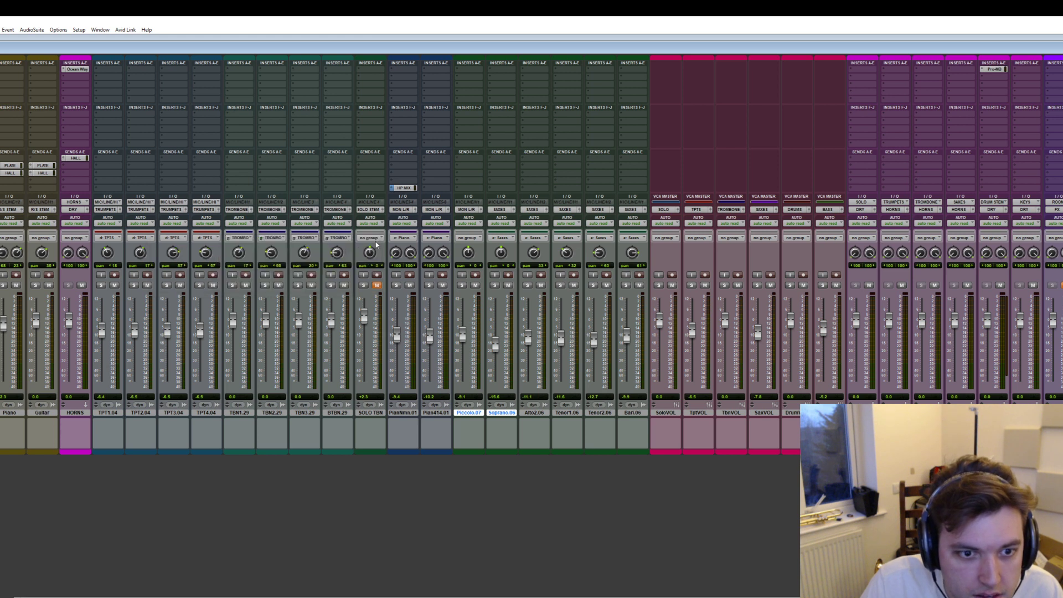
- Move the two piano mic tracks to just after Bari.06, and place SOLO TBN directly after Guitar
left_click(436, 413)
left_click(403, 413, "shift")
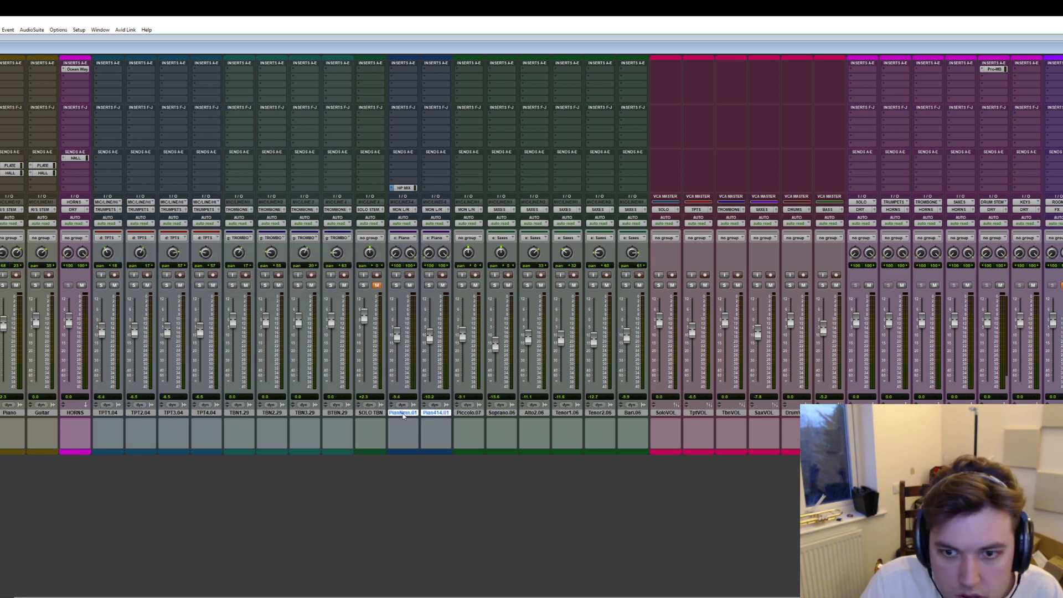
left_click_drag(403, 416, 648, 429)
left_click(375, 414)
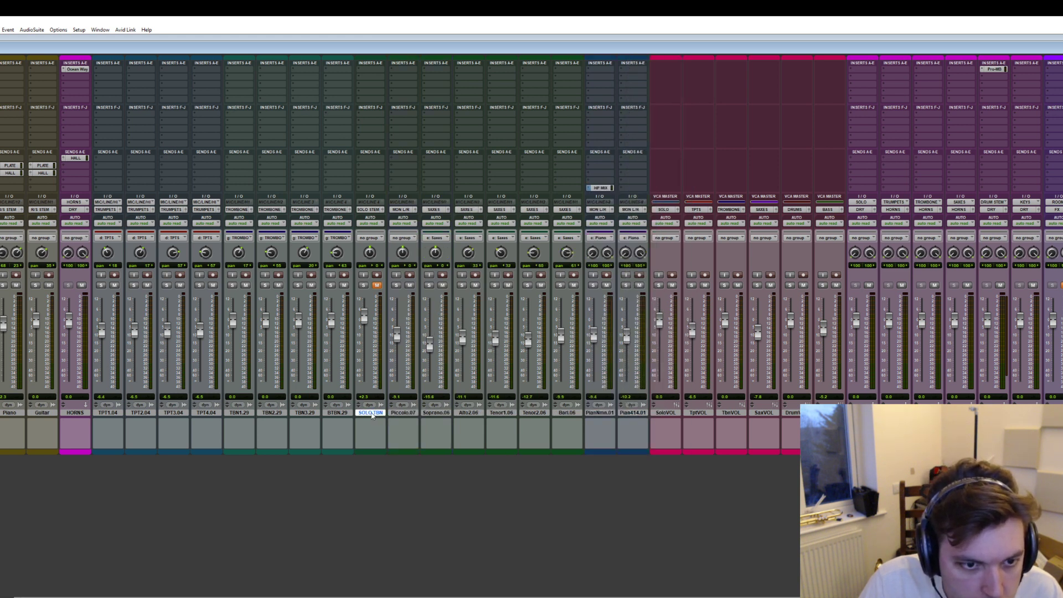
left_click_drag(375, 417, 40, 417)
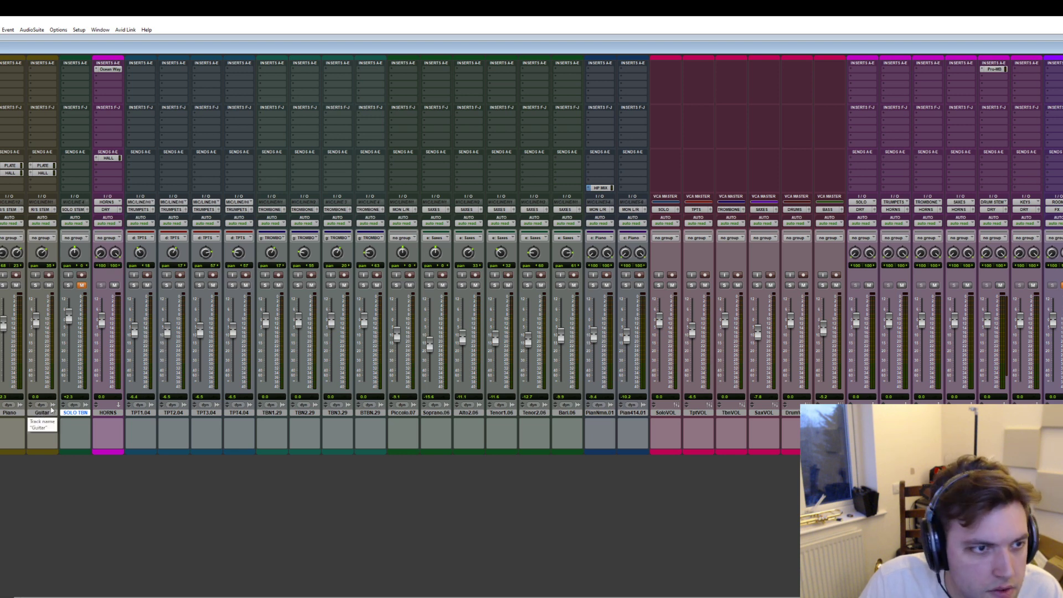
- Check the edit timeline for used material, and delete the Piano and Guitar tracks
key("ctrl+equal")
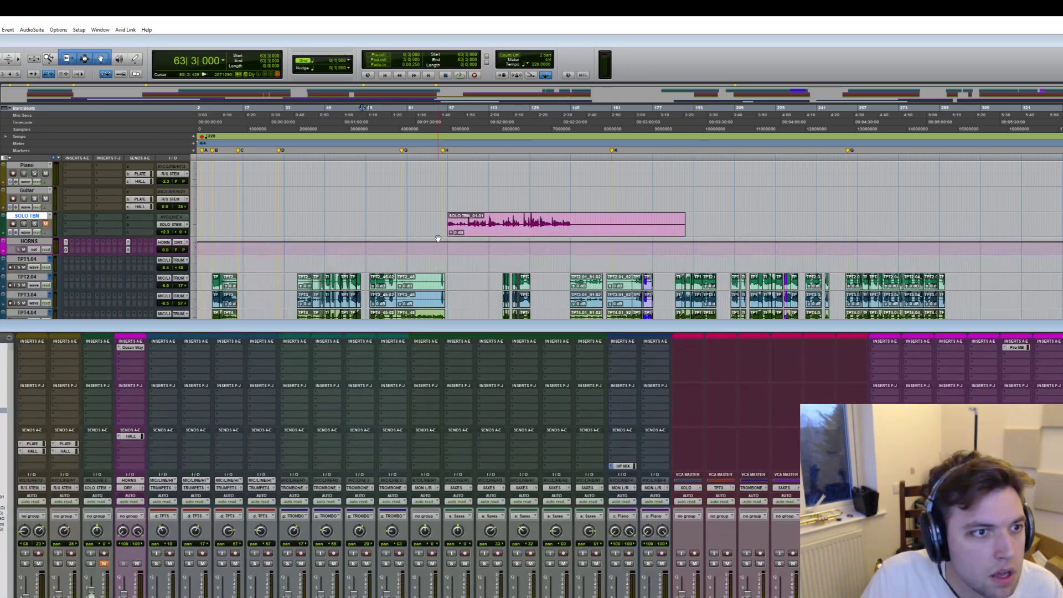
scroll(435, 244, "right", 10)
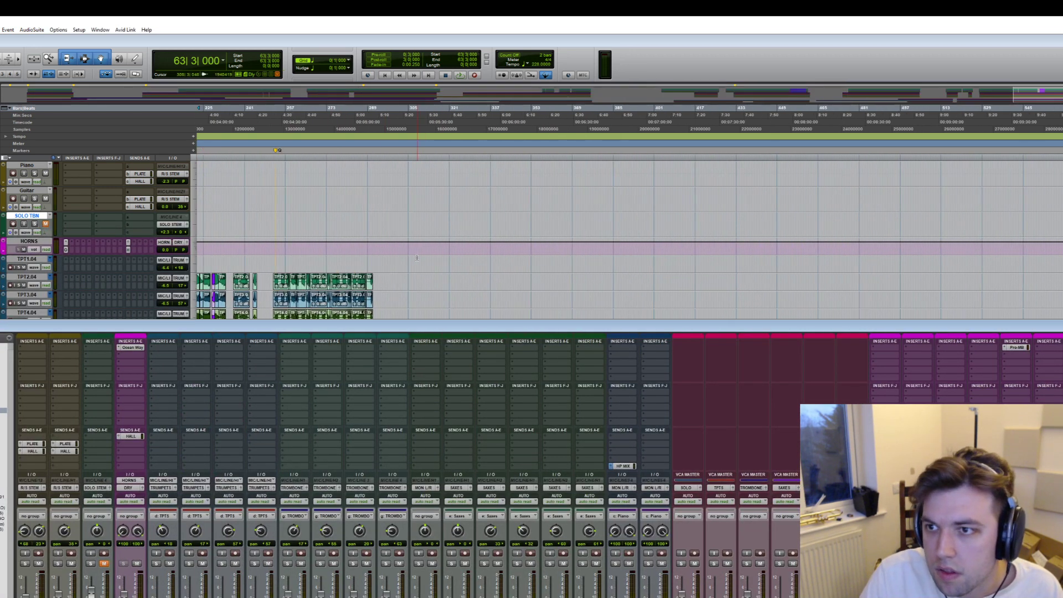
scroll(416, 257, "left", 6)
key("ctrl+equal")
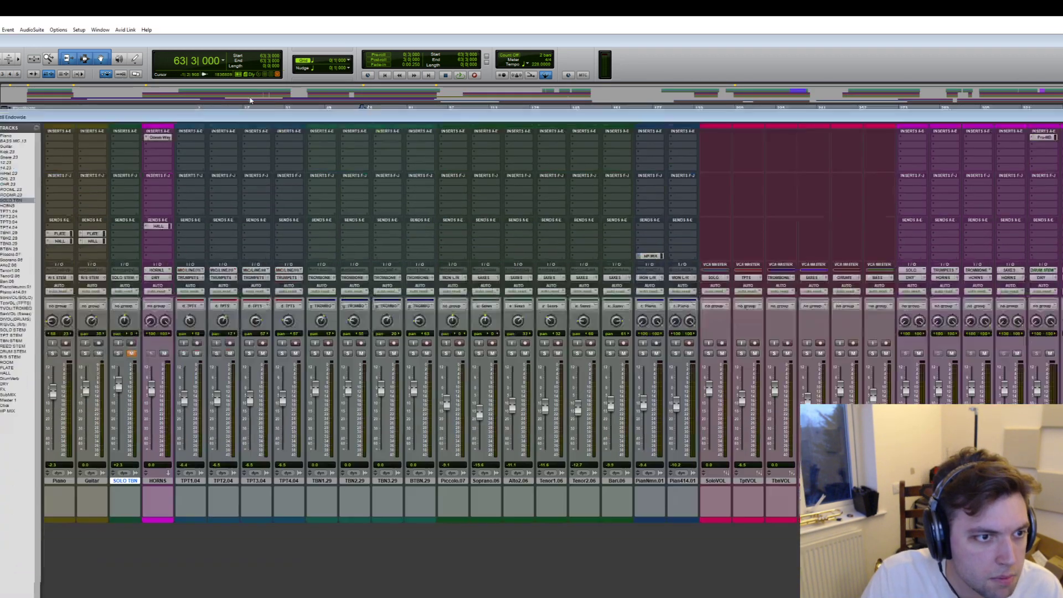
left_click(44, 446)
left_click(77, 447, "shift")
right_click(88, 446)
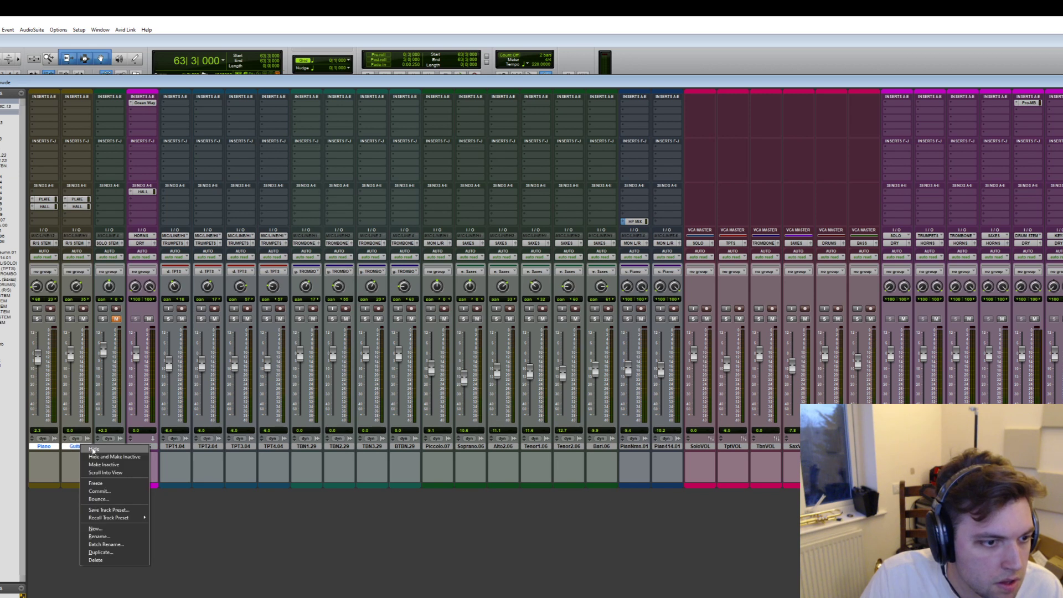
left_click(95, 559)
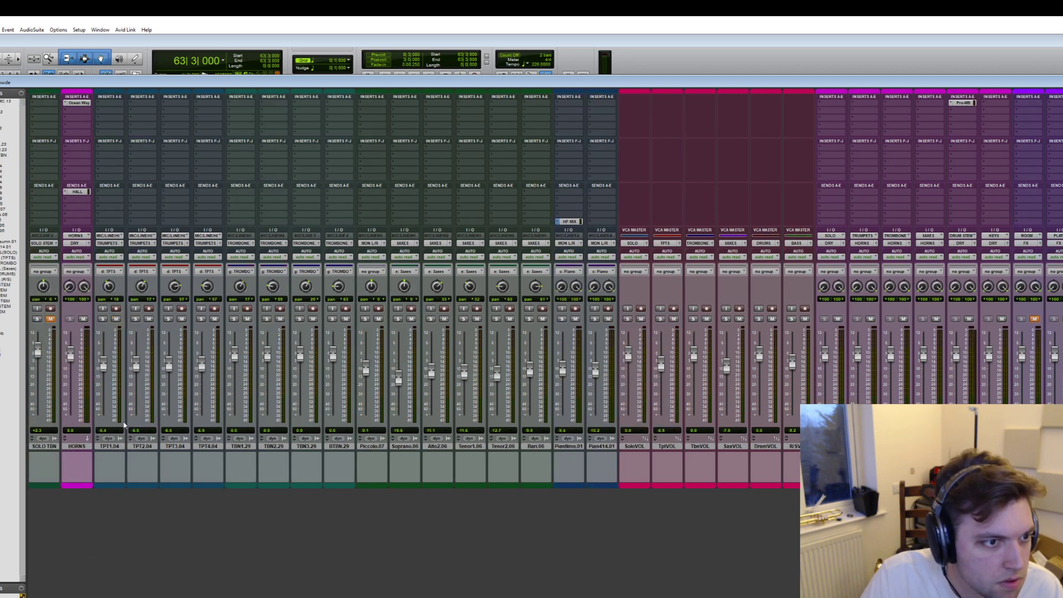
- Move the HORNS track in the mixer so it sits between TBN STEM and REED STEM
left_click(78, 446)
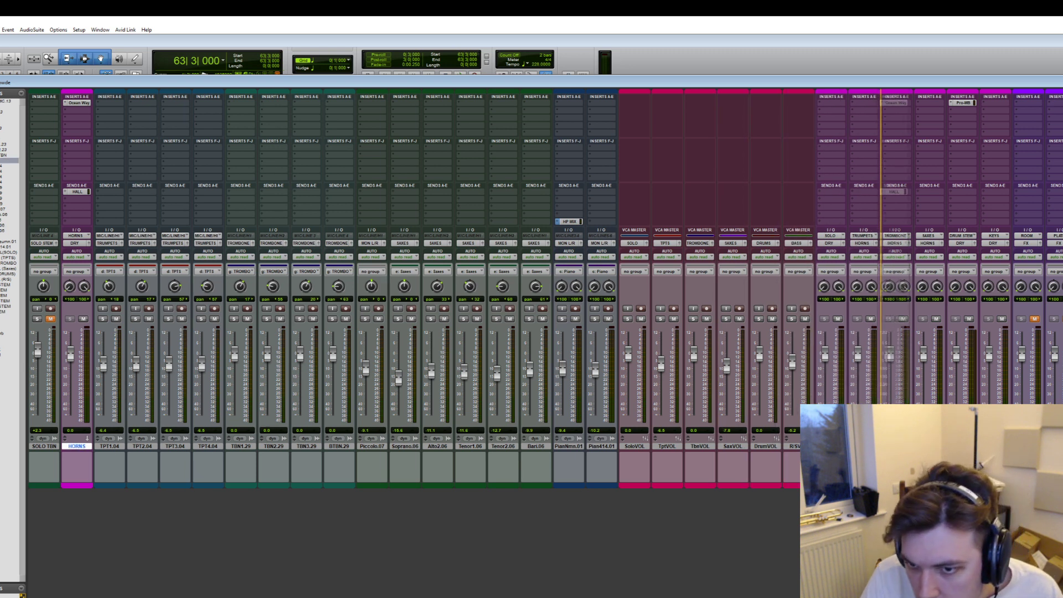
left_click_drag(77, 446, 914, 446)
scroll(304, 375, "right", 5)
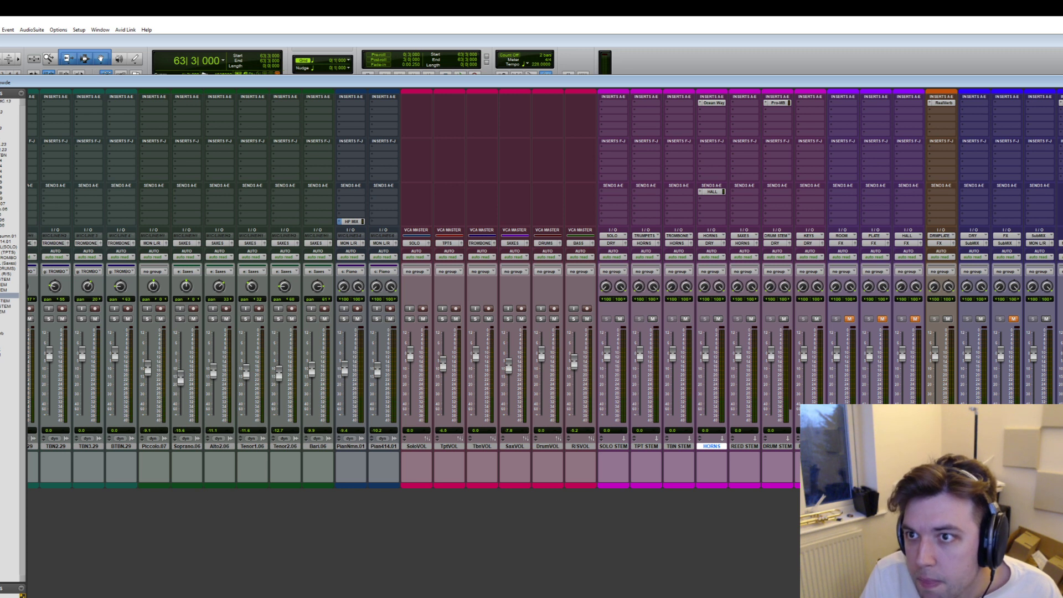
- Start the Voxengo Recorder on Master 1 and test it with a short playback of the session
left_click(1061, 103)
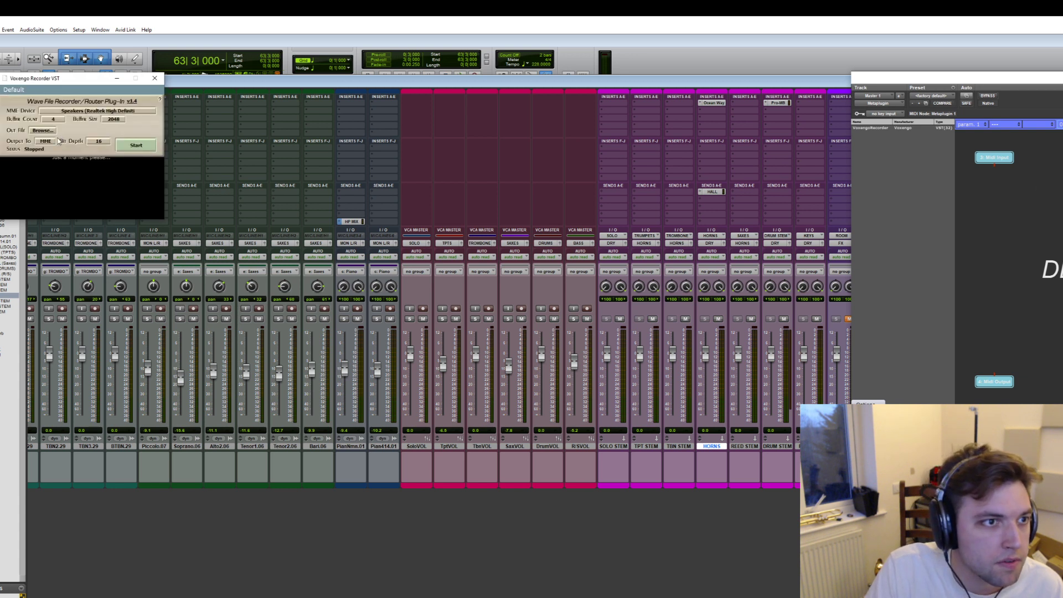
left_click(133, 147)
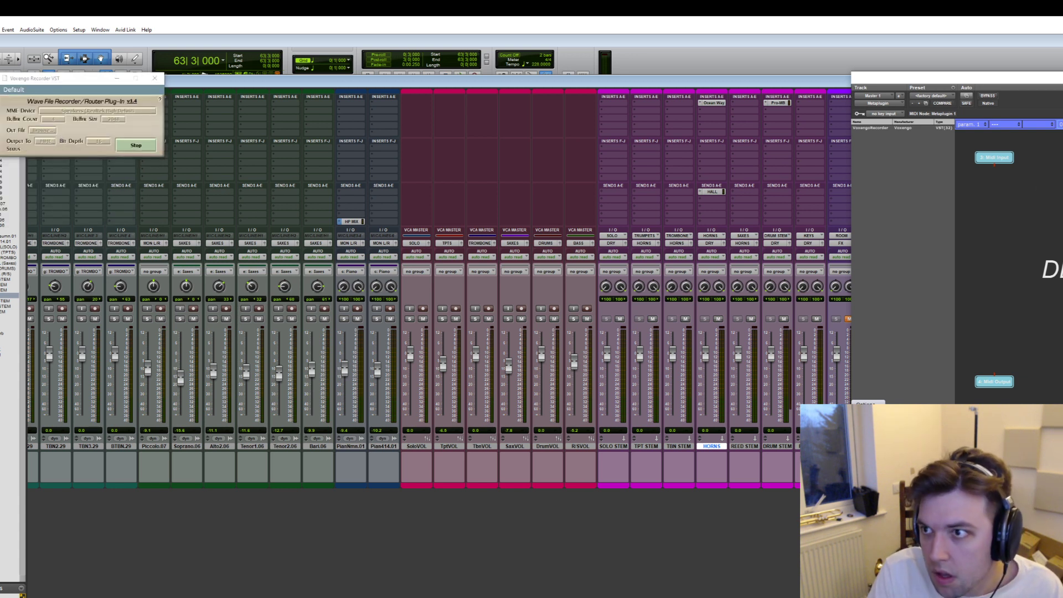
key("ctrl+w")
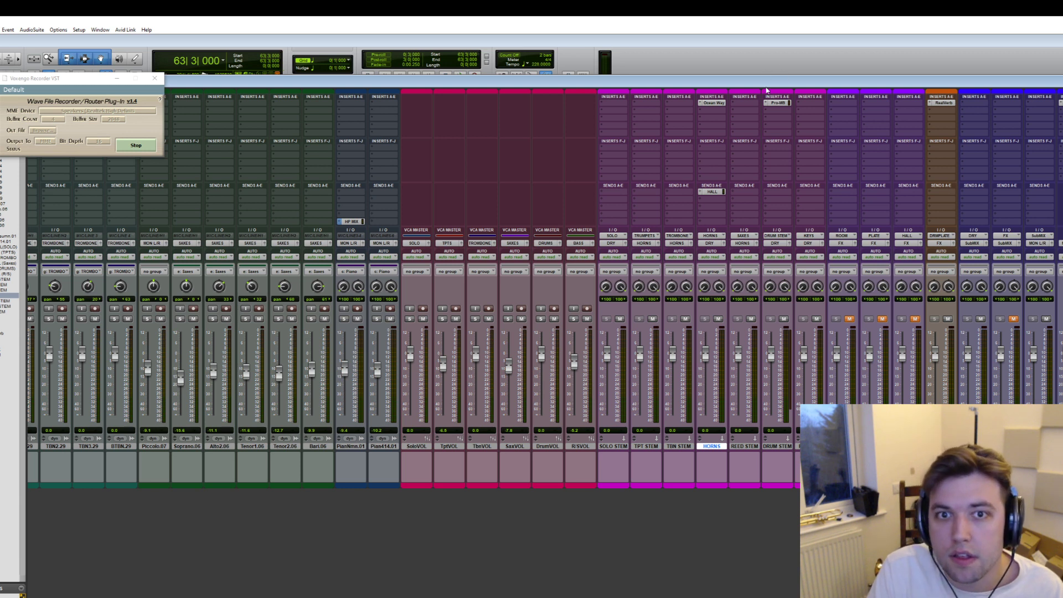
key("ctrl+=")
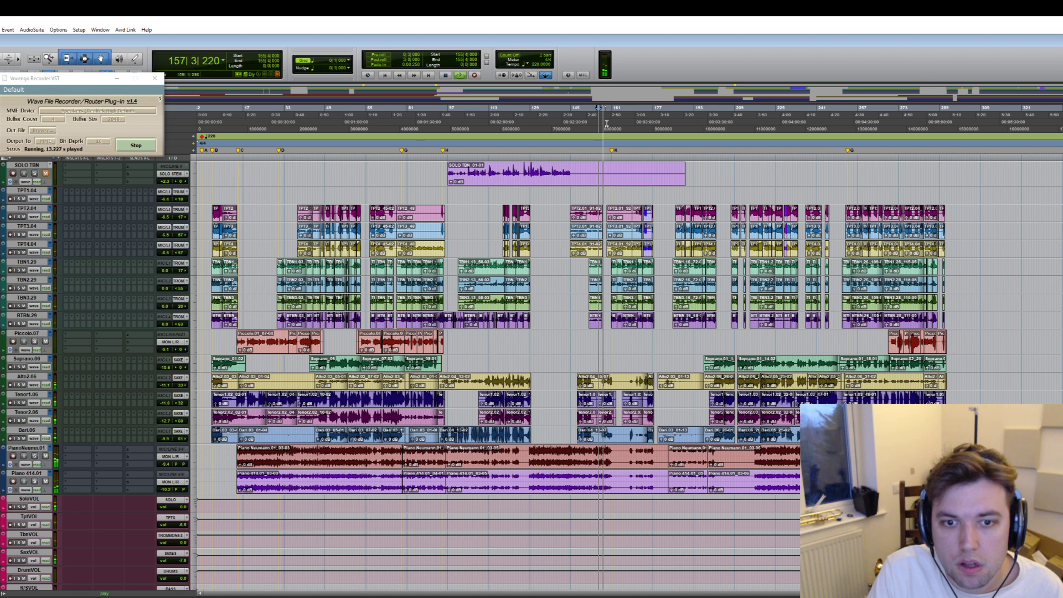
key("space")
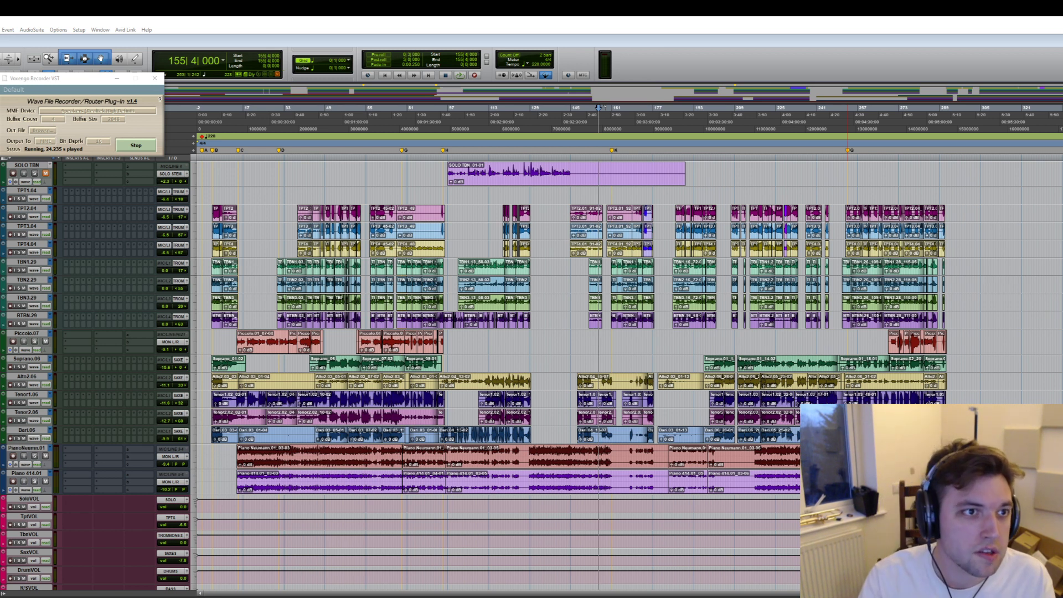
left_click(117, 79)
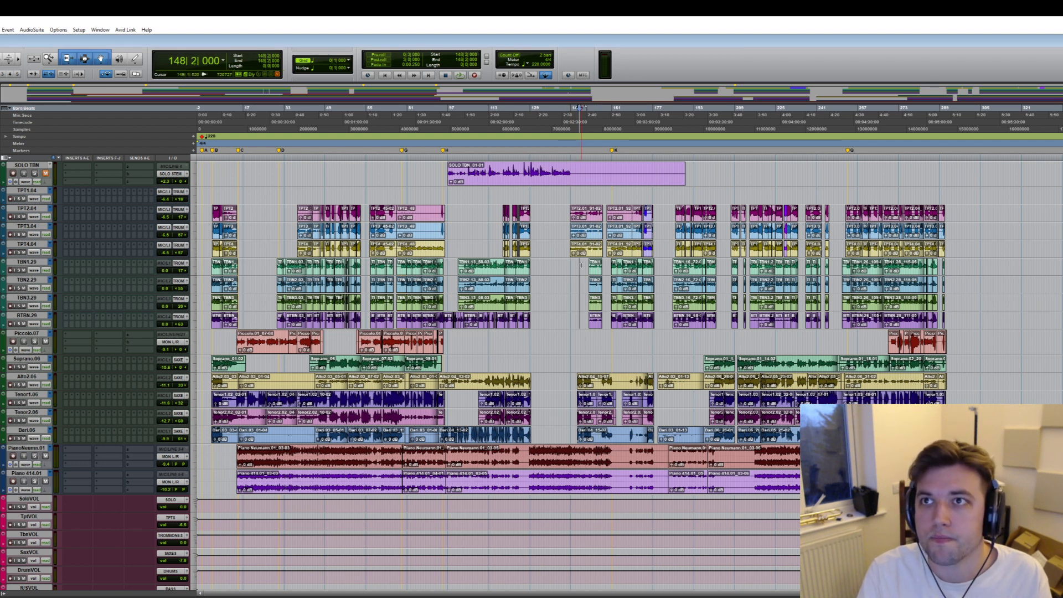
- Play the session from bar 4 while looking over the tracks, and set the TPT2.04 volume to -7.2 dB
left_click(284, 220)
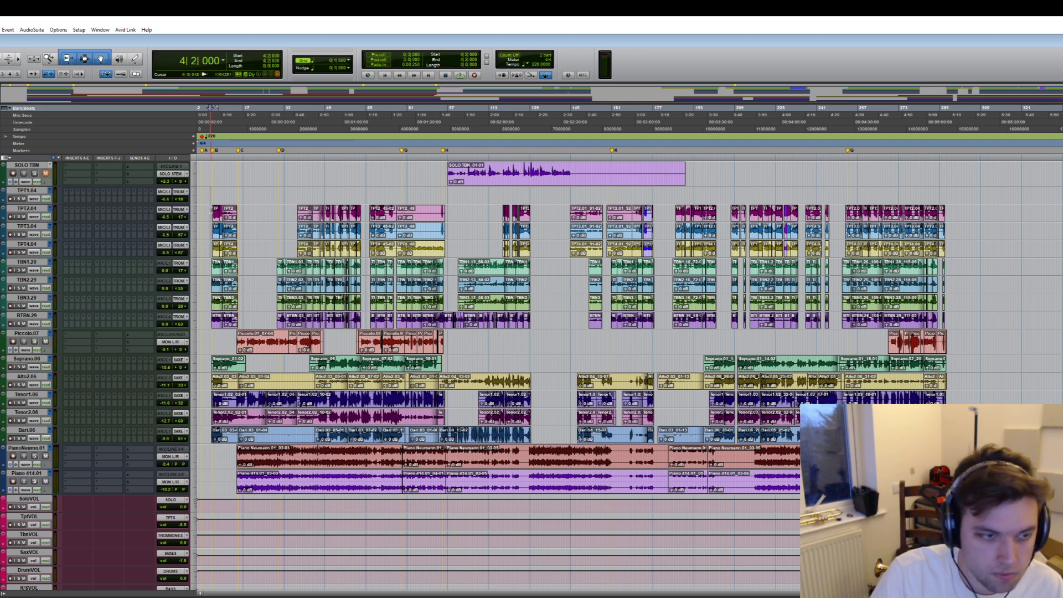
scroll(189, 490, "down", 10)
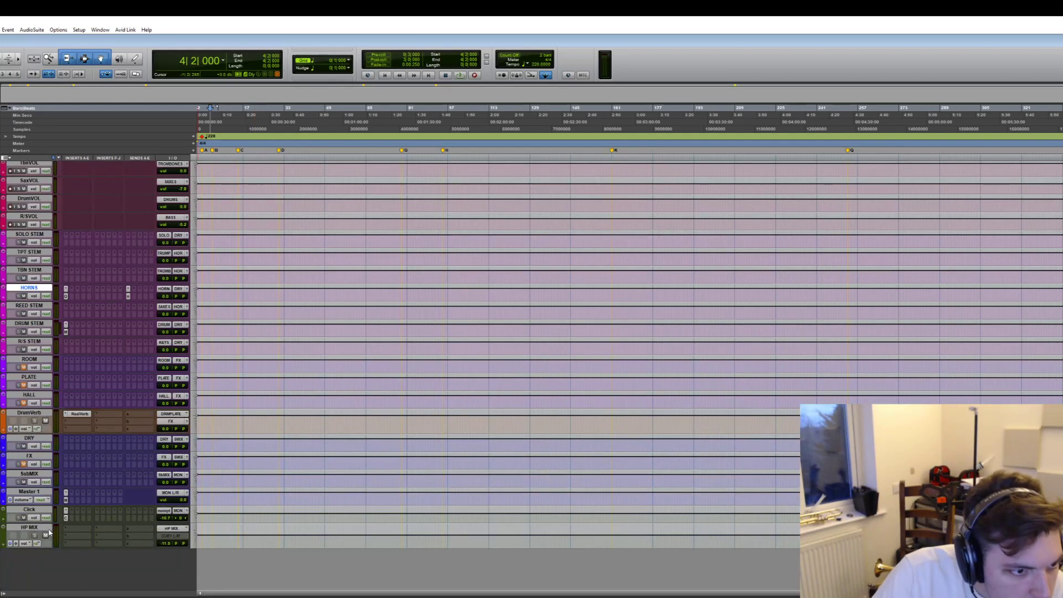
key("space")
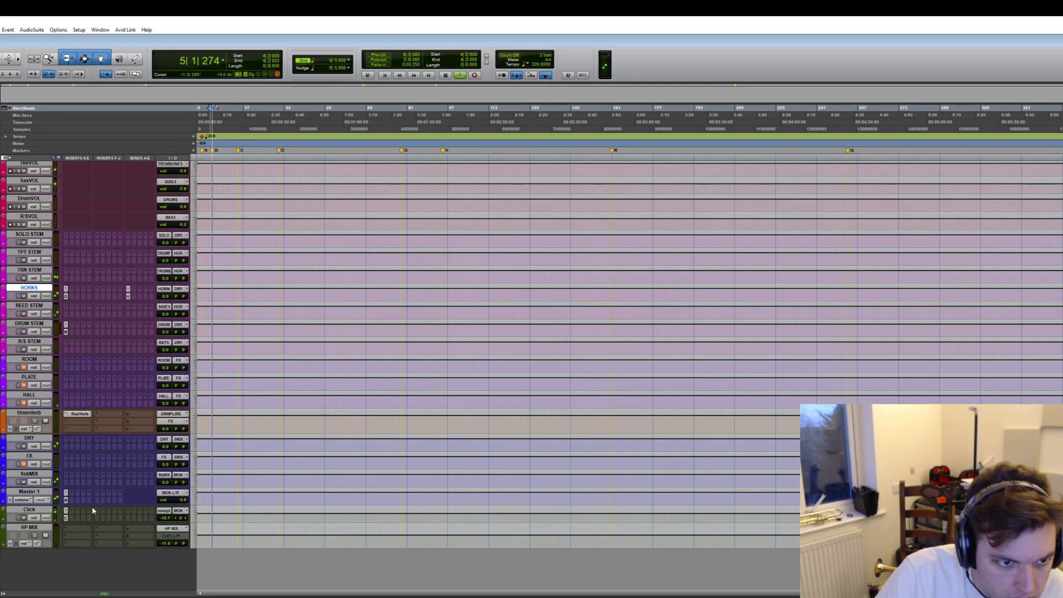
scroll(475, 364, "up", 5)
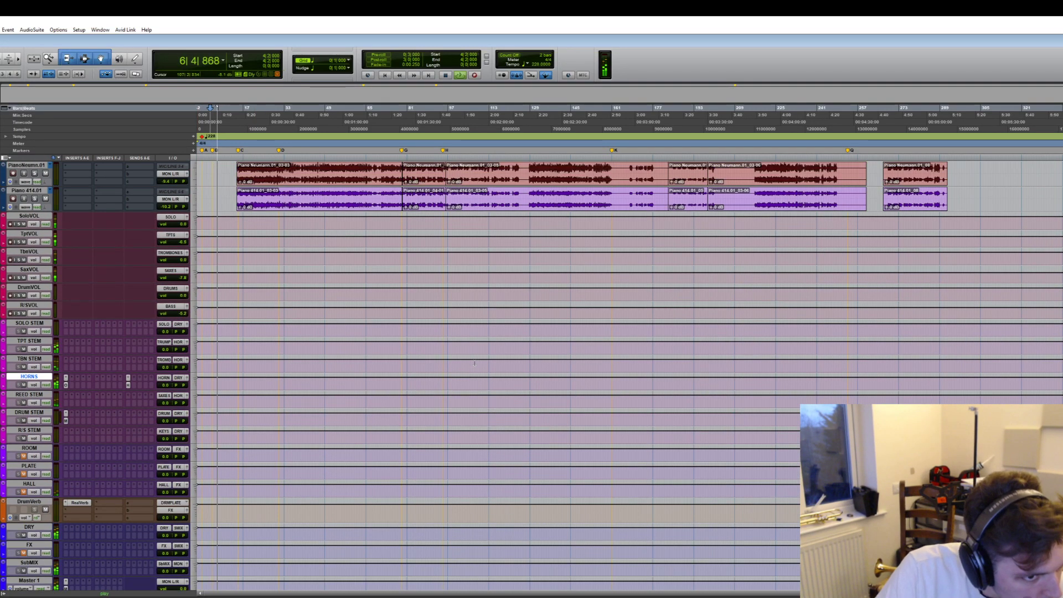
scroll(474, 364, "up", 6)
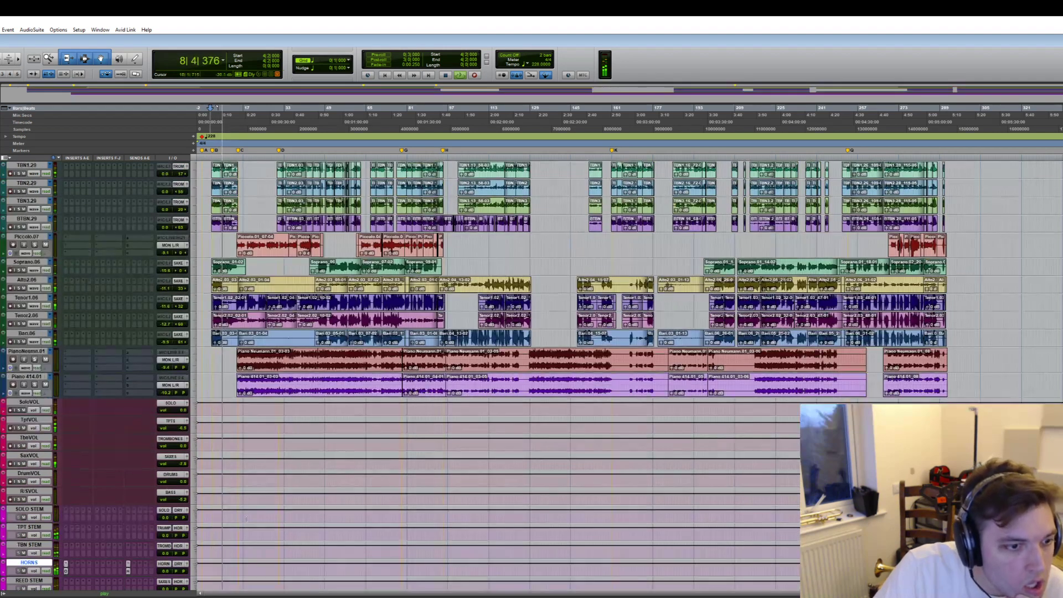
scroll(245, 519, "up", 5)
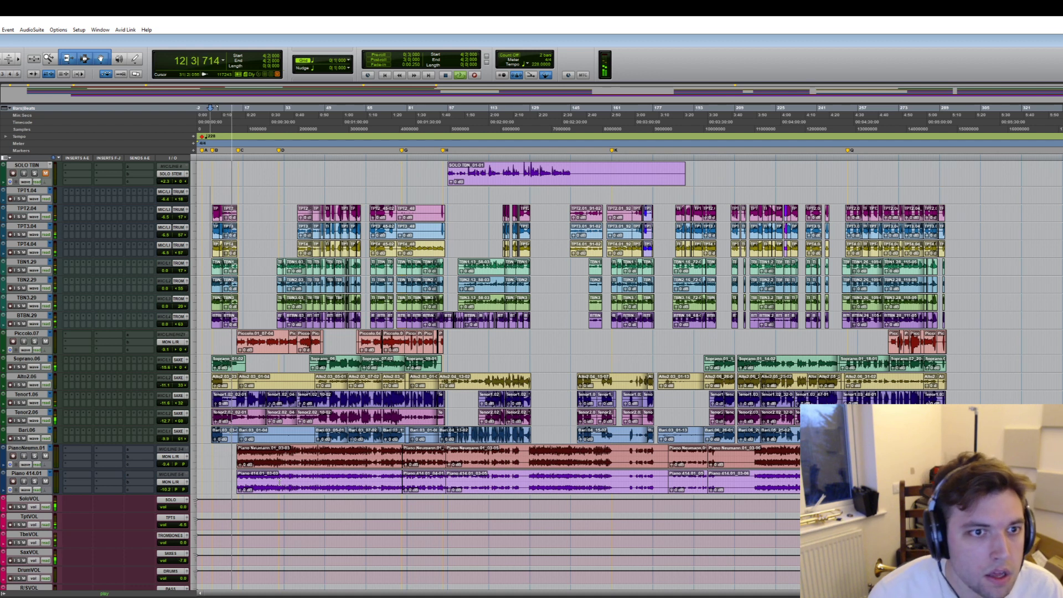
left_click(165, 217)
left_click_drag(165, 217, 165, 220)
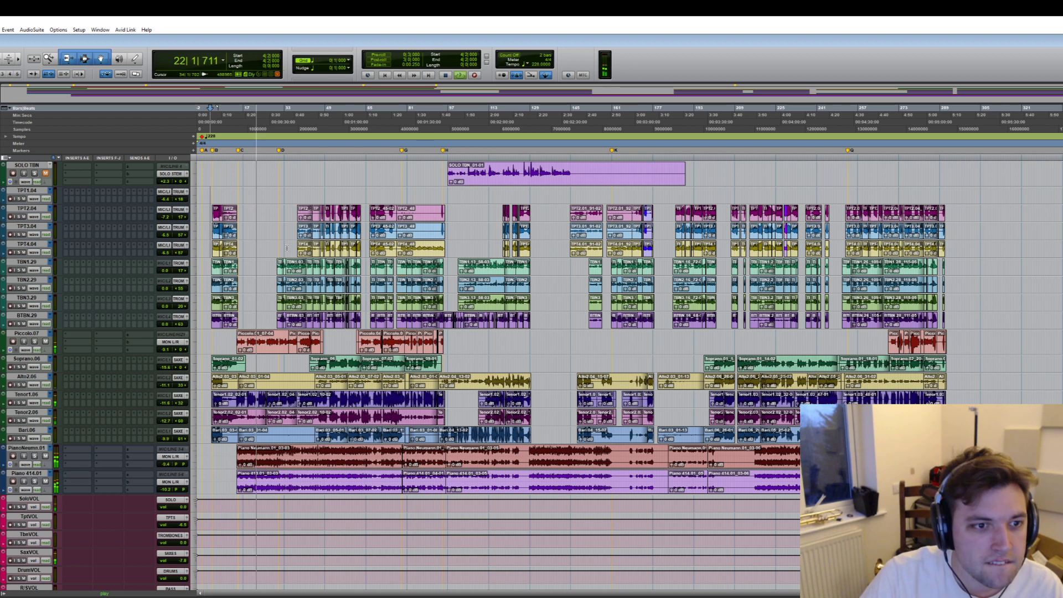
- Cut the silence before the first notes of the trumpet, trombone and sax clips around bar 5
key("ctrl+bracketright")
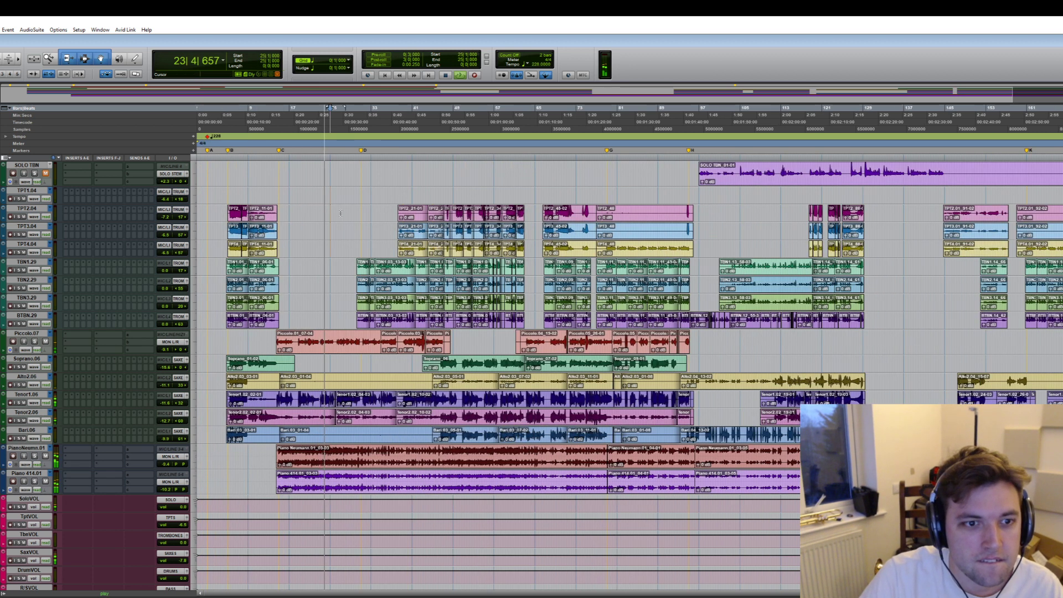
key("ctrl+bracketright")
left_click(454, 386)
left_click(454, 370)
left_click(261, 192)
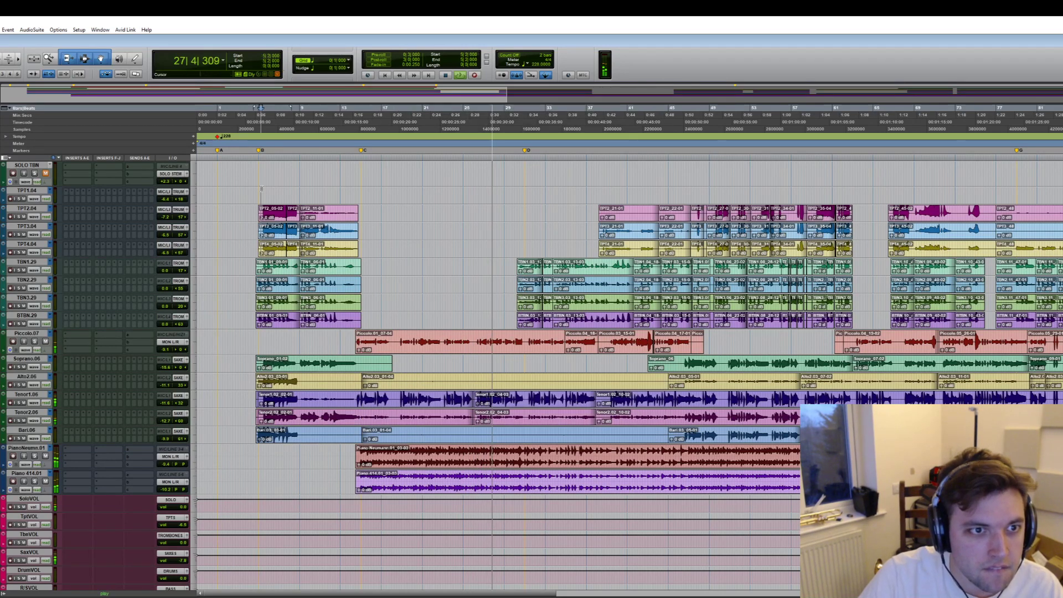
key("ctrl+bracketright")
key("ctrl+bracketright")
key("ctrl+bracketright")
left_click_drag(725, 218, 663, 222)
key("Delete")
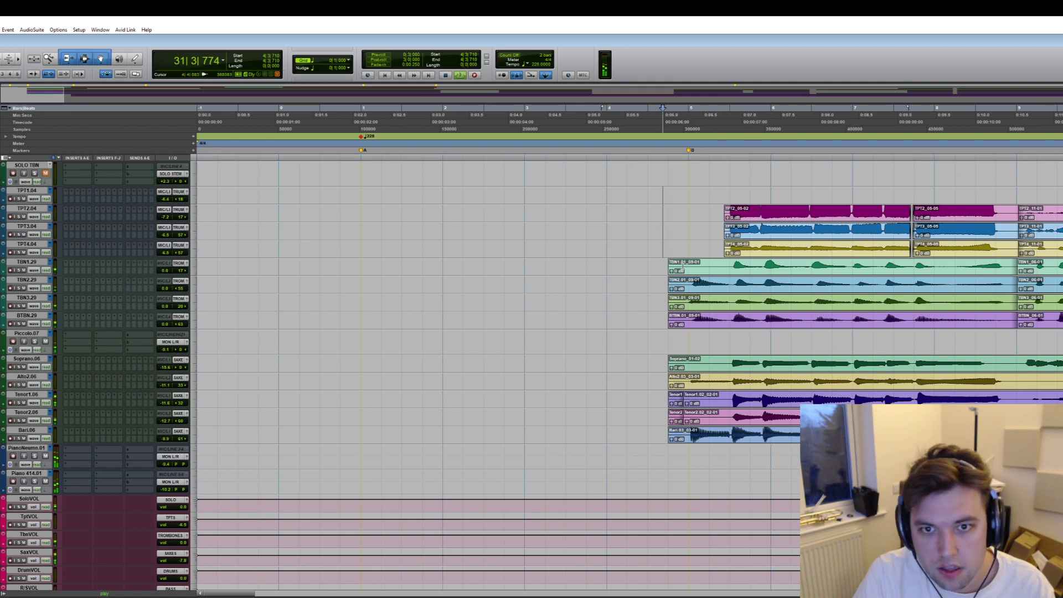
left_click_drag(684, 268, 631, 440)
key("Delete")
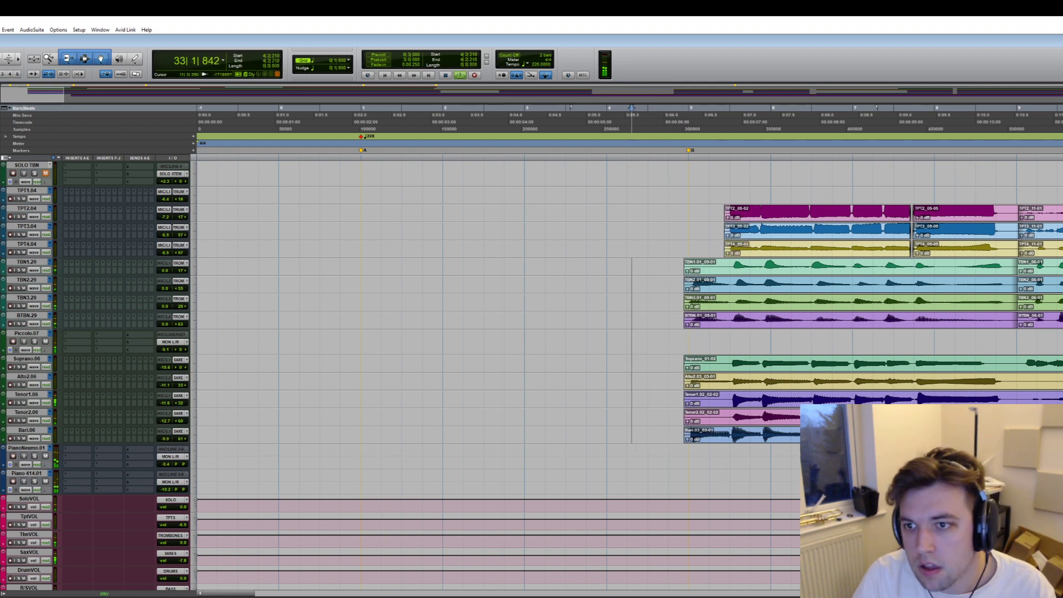
- Clear the silent stretch of Alto2.06 between bar 9 and just before bar 15
scroll(632, 227, "right", 8)
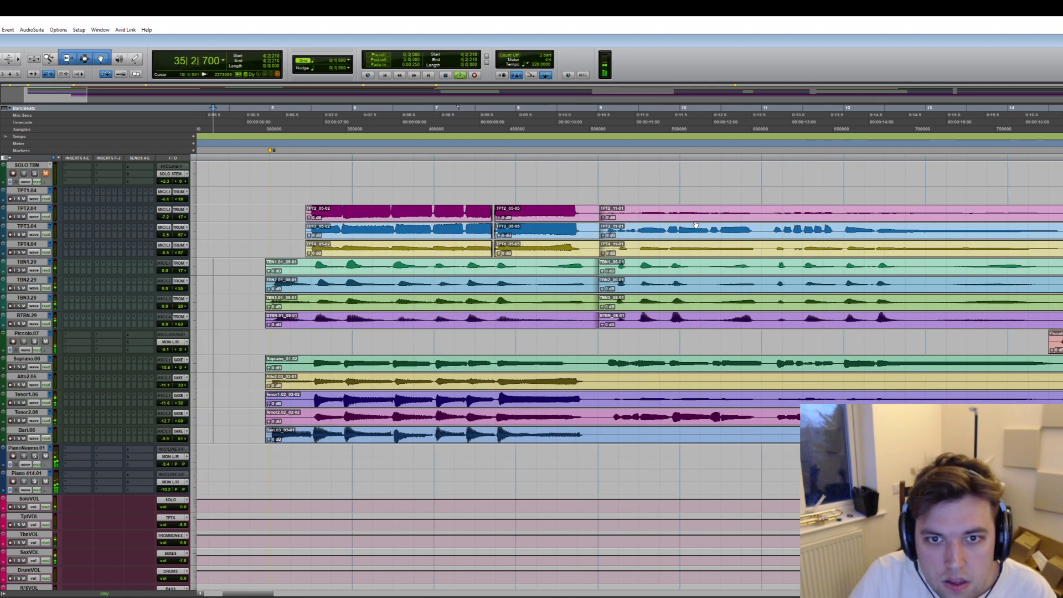
scroll(767, 233, "right", 5)
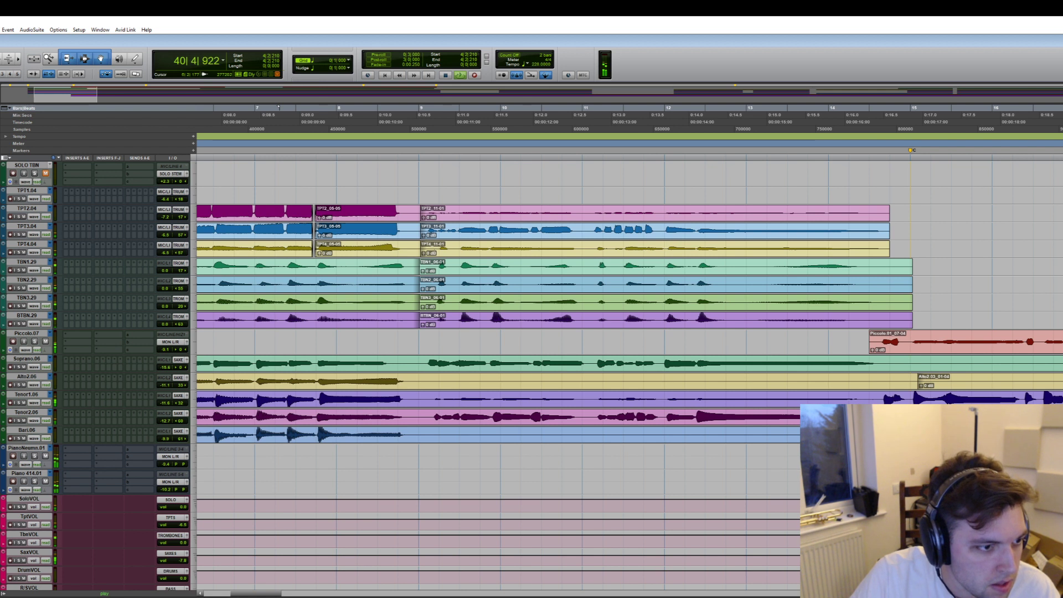
left_click_drag(423, 385, 769, 374)
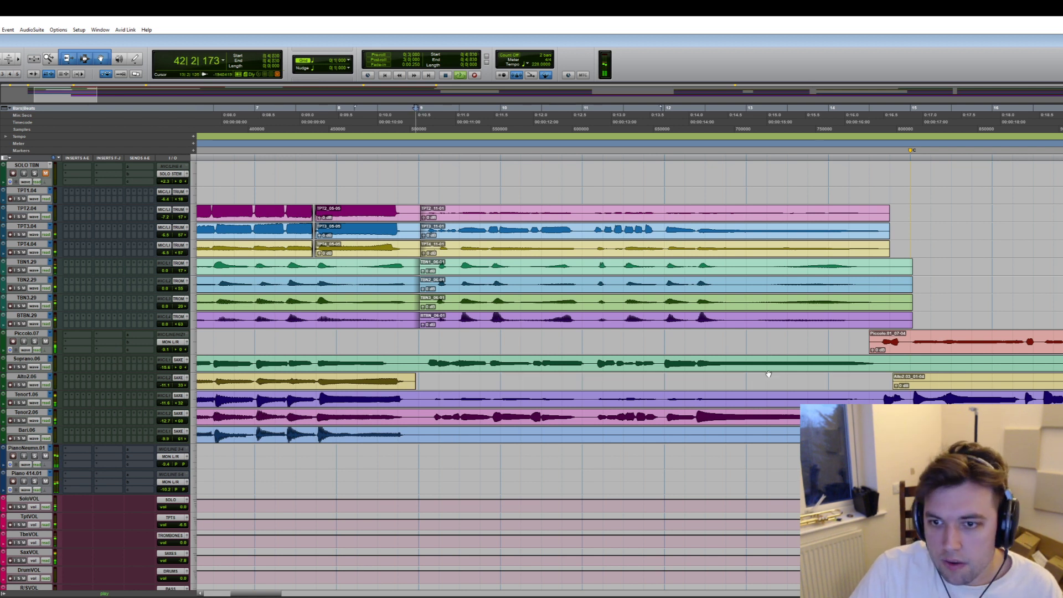
- Trim the ends of the Soprano.06 and trombone clips just before bar 15, bringing the trombones level with the trumpets
scroll(642, 371, "right", 7)
left_click(646, 361)
key("s")
left_click_drag(687, 270, 649, 318)
key("Delete")
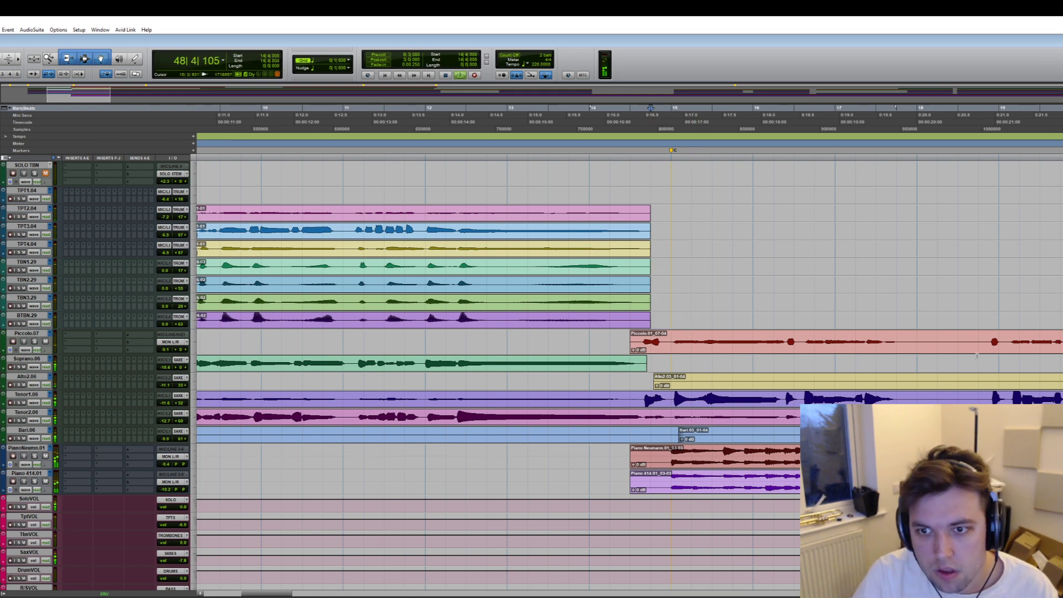
- Cut a gap in the Alto2.06, Tenor and Bari.06 tracks around bar 18 and remove the Bari.06 clip that follows
key("r")
left_click_drag(514, 388, 481, 440)
key("Delete")
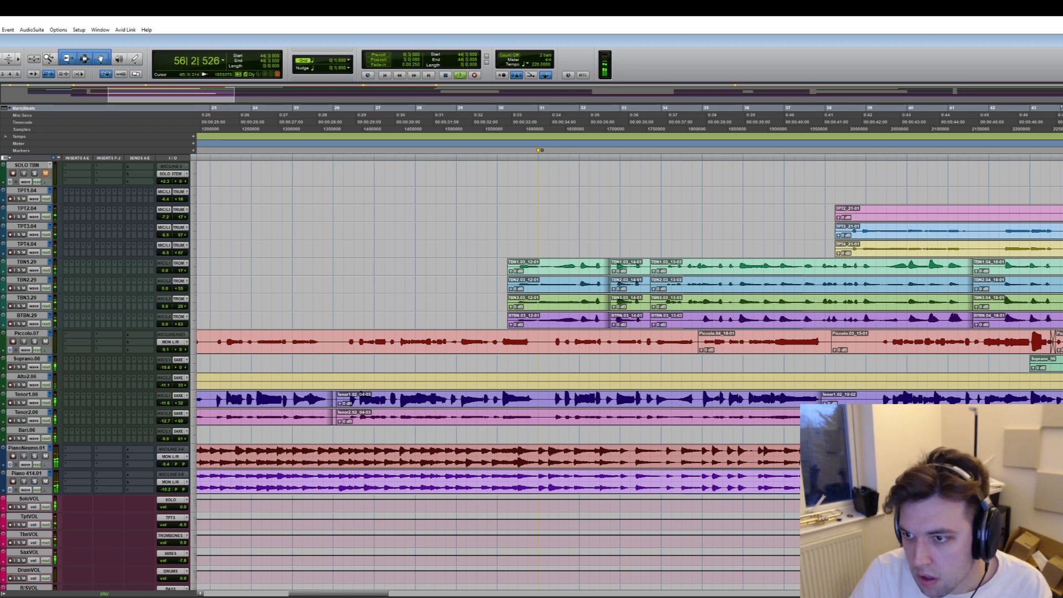
- Trim the start of the Soprano.06 clip to bar 46 and delete the silent Alto2.06 clips between bars 15 and 46
left_click_drag(1060, 364, 988, 366)
left_click(987, 372)
left_click(962, 387)
scroll(771, 413, "left", 8)
scroll(739, 413, "left", 3)
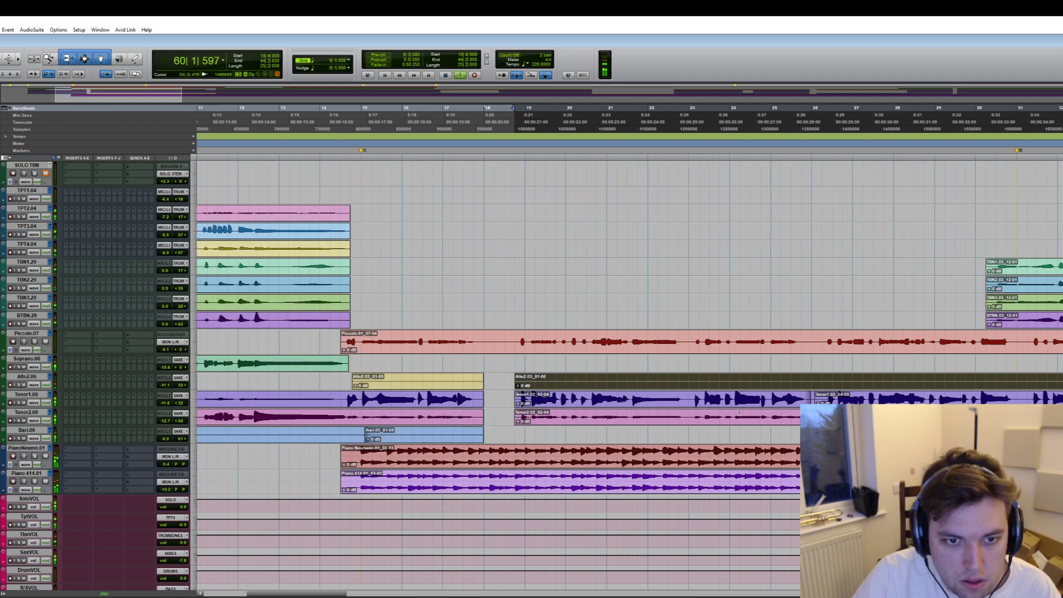
key("Delete")
left_click(453, 387)
key("Delete")
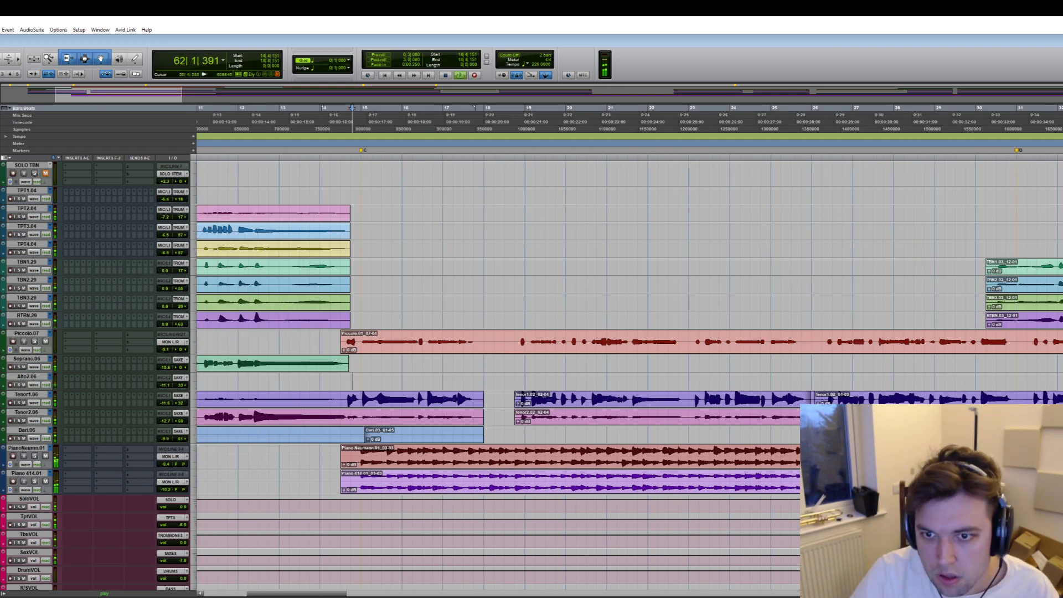
- Play the passage around bars 44 to 48 and examine the timing of the short brass hit
scroll(799, 420, "right", 20)
scroll(554, 277, "down", 4)
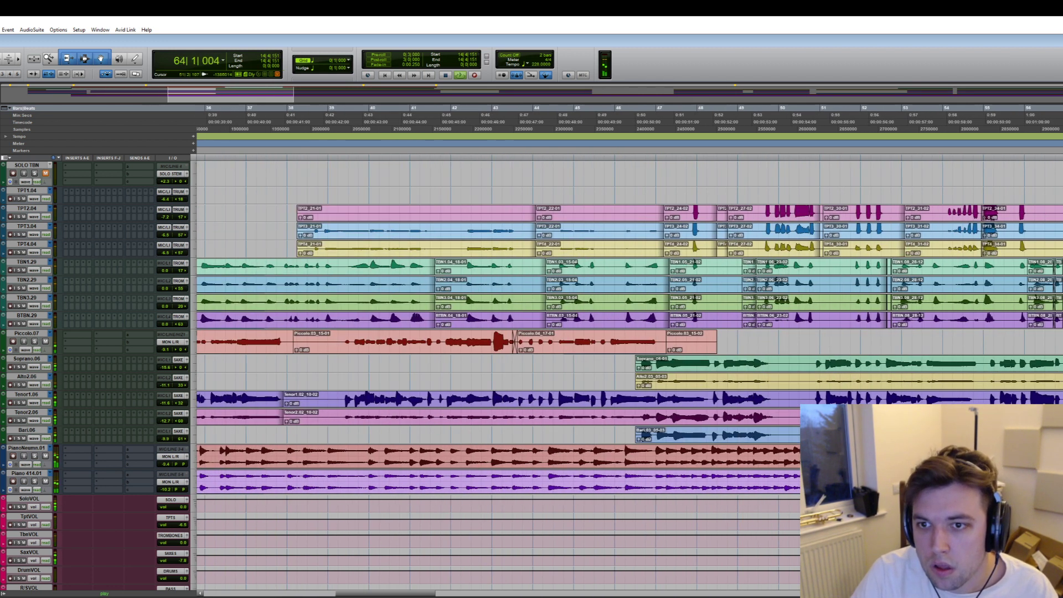
key("space")
left_click(568, 197)
key("space")
key("t")
key("t")
key("t")
key("space")
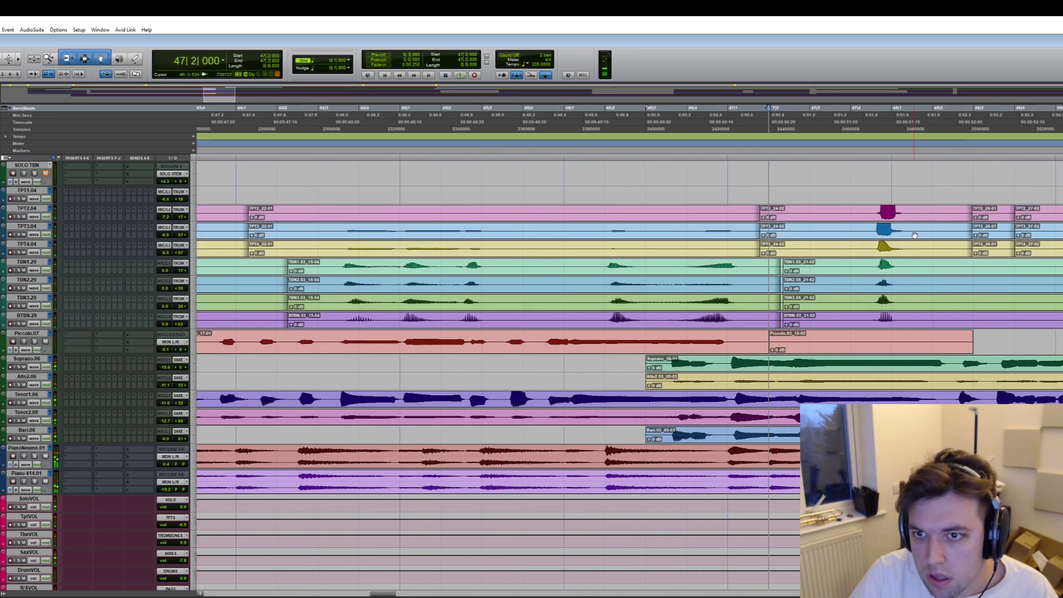
- Shift the trumpet and trombone clips holding the brass hit before bar 48 slightly earlier, with TPT2.04 moved a little further
left_click(912, 218)
left_click(907, 237, "shift")
left_click(899, 251, "shift")
left_click(897, 271, "shift")
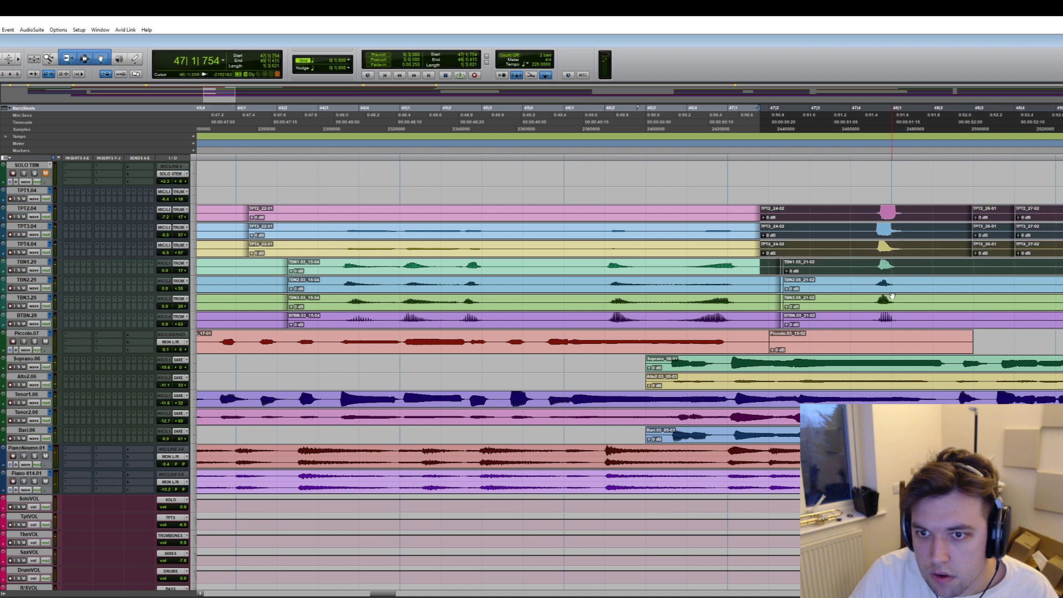
left_click(893, 288, "shift")
left_click(886, 318, "shift")
left_click(886, 303, "shift")
mouse_move(886, 303)
left_mouse_down()
mouse_move(853, 307)
mouse_move(892, 310)
left_mouse_up()
left_click_drag(897, 219, 894, 221)
- Play back from bars 45 and 46 to check the timing of the shifted brass hit
left_click(604, 183)
key("space")
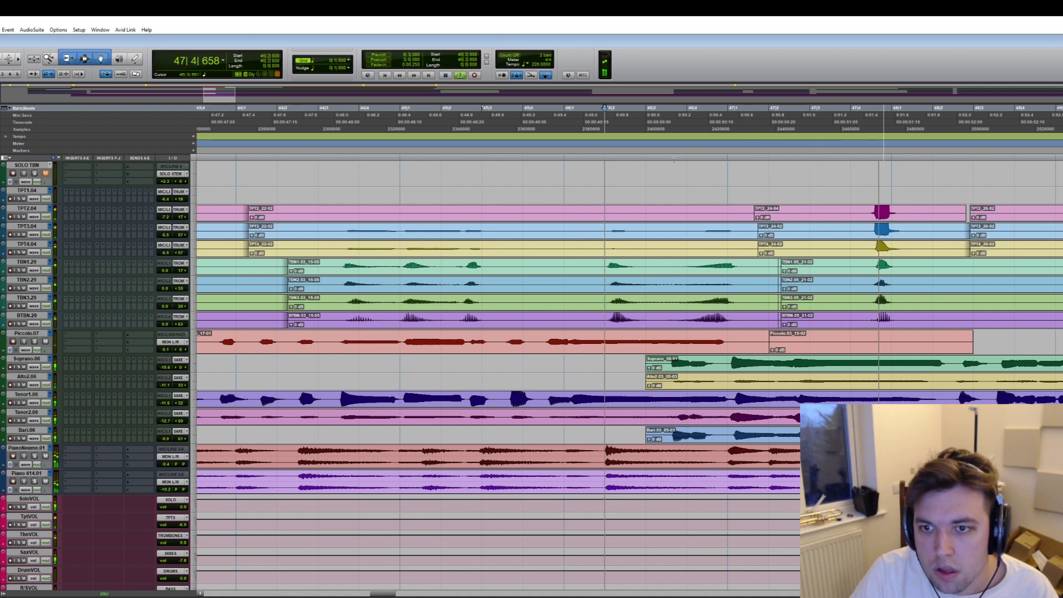
key("space")
left_click(521, 137)
key("space")
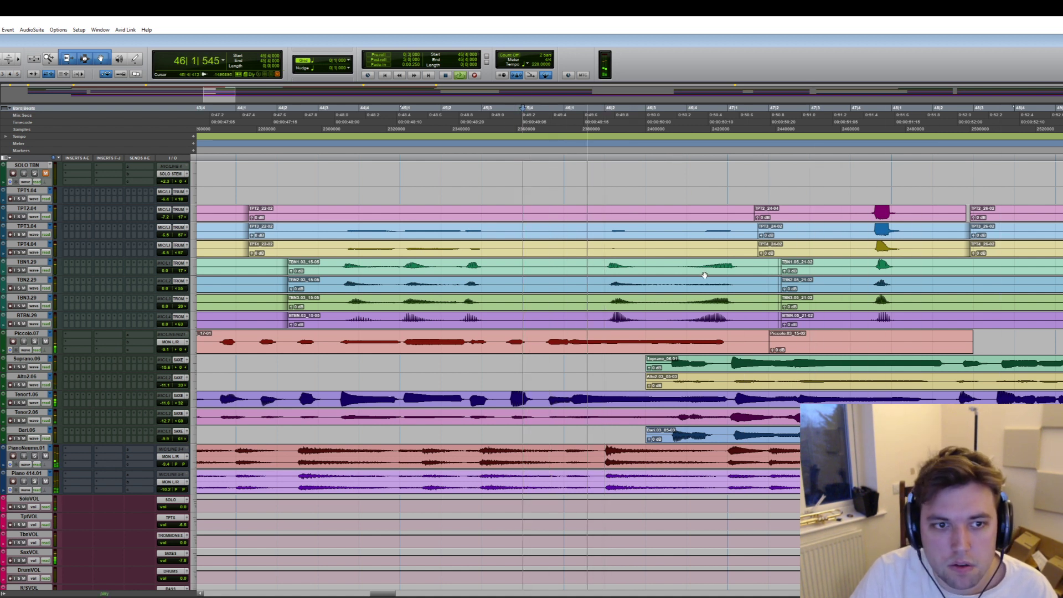
- Delete the silent Piccolo.07 clip at bar 47, and undo a trial change to the brass clips
left_click(538, 348)
key("Delete")
left_click_drag(604, 326, 592, 217)
left_click(595, 212, "shift")
left_click(619, 194)
key("ctrl+z")
left_click(620, 325)
left_click(579, 198)
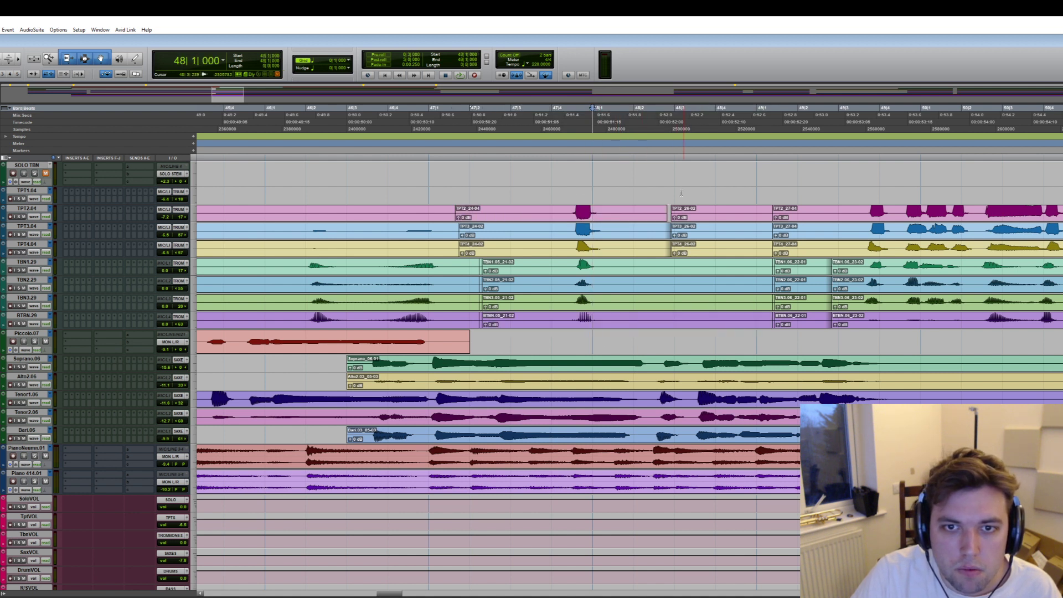
- Clear the silence around the brass hit, from bar 47 beat 1 to beat 4 and from 48|2 to bar 49
left_click_drag(768, 204, 639, 320)
key("Delete")
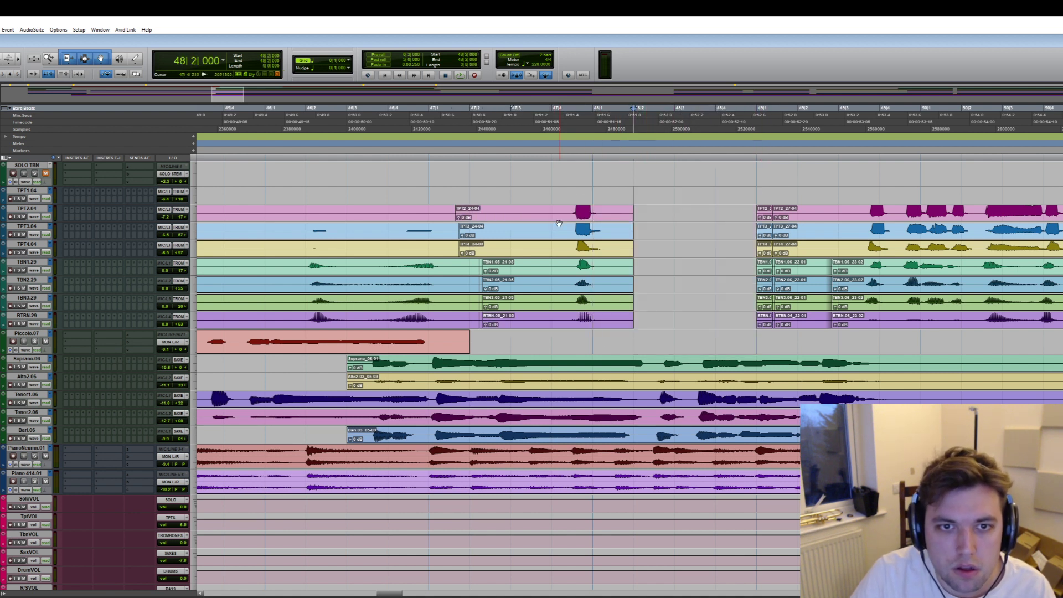
left_click_drag(556, 221, 511, 272)
left_click_drag(494, 312, 451, 355)
key("Delete")
- Shift the trumpet and trombone clips holding the brass hit at 47|4 slightly earlier, in two small moves with a playback check between them
double_click(605, 247)
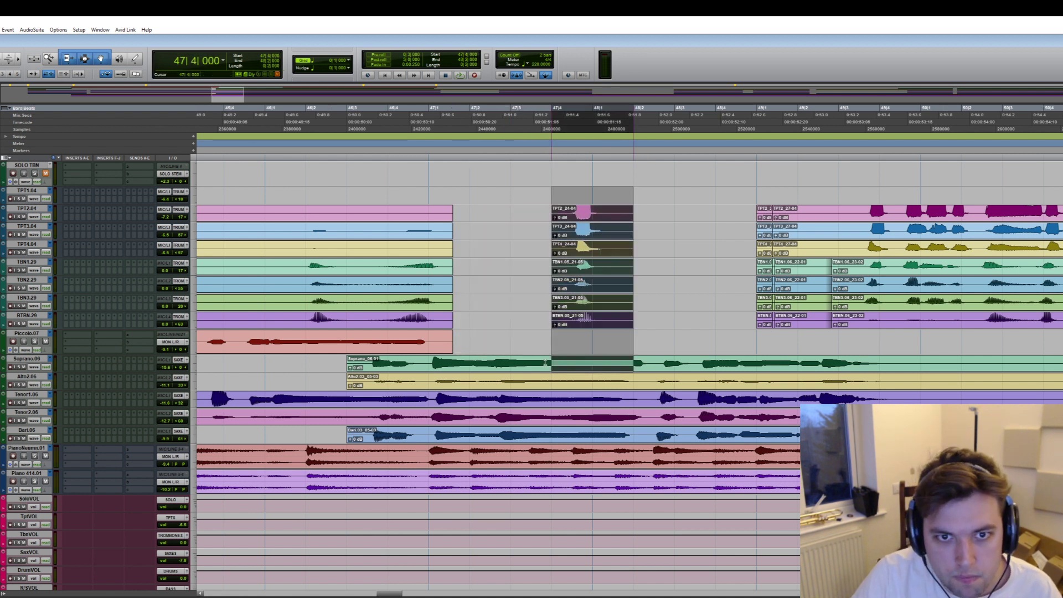
left_click(621, 216)
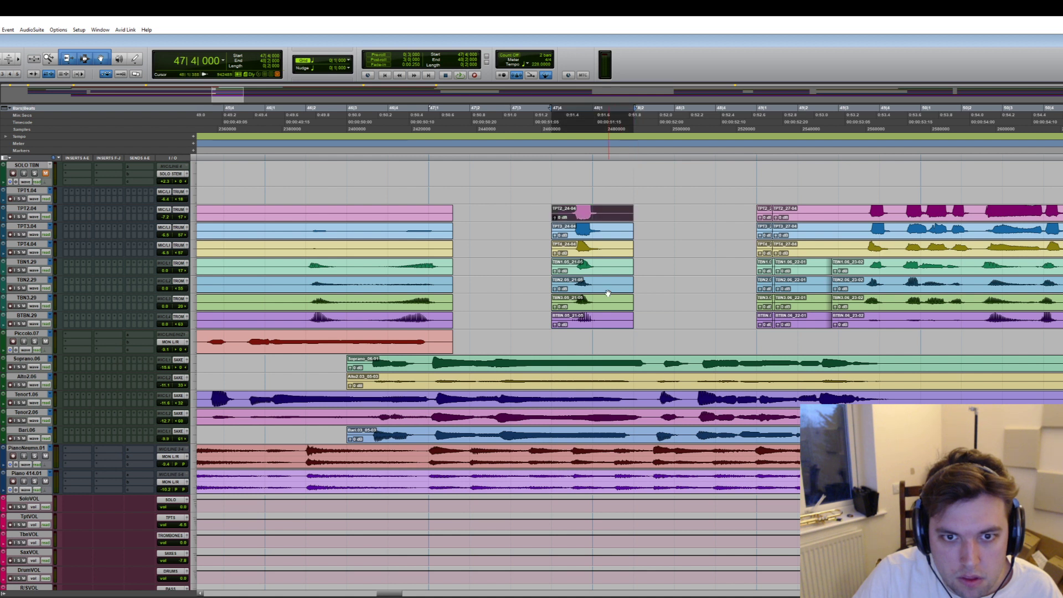
left_click(611, 326, "ctrl")
left_click_drag(637, 317, 554, 211)
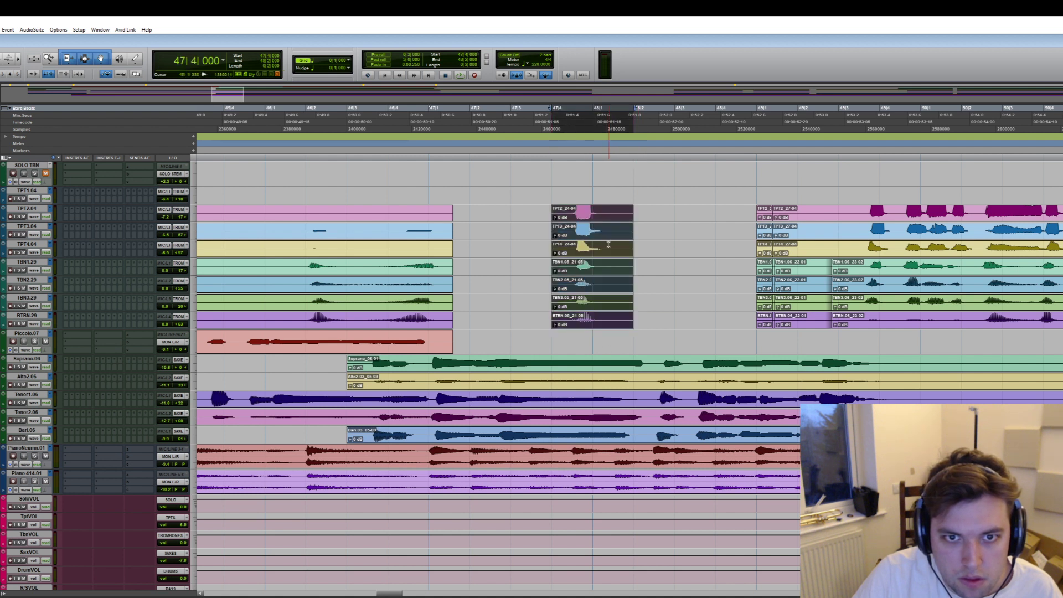
left_click_drag(604, 240, 606, 241)
left_click(408, 115)
key("space")
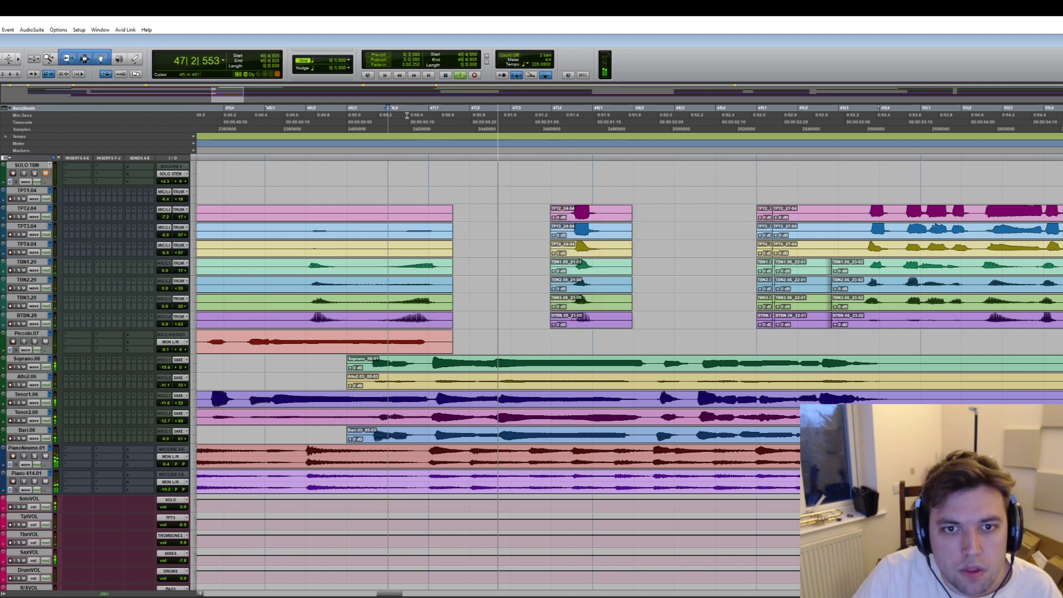
key("space")
left_click_drag(624, 216, 588, 239)
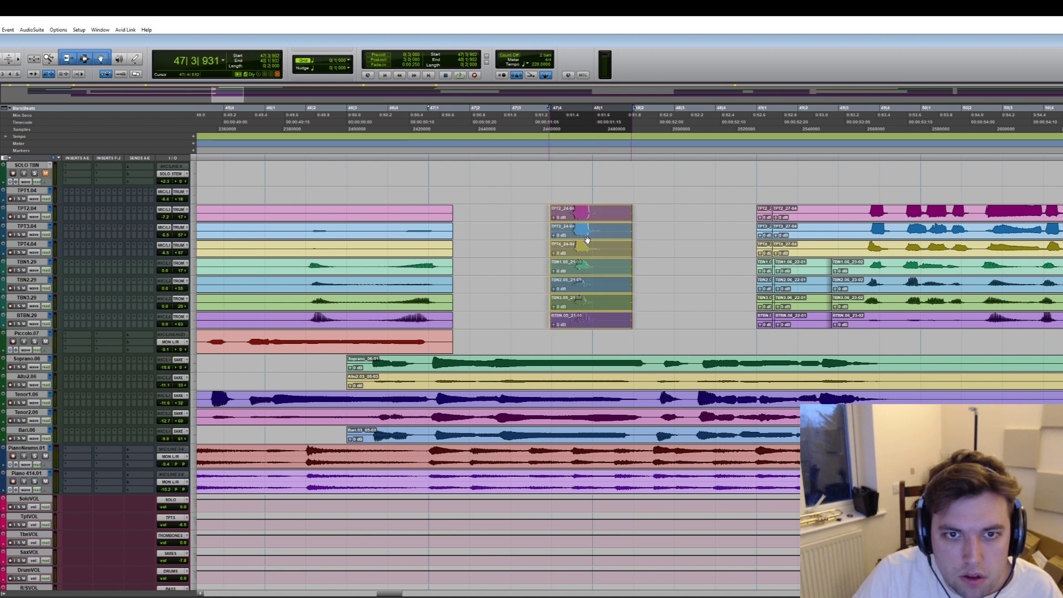
- Clear the silence on the trumpet and trombone tracks from 48|4 to 49|3 and from 50|4 to 51|4
left_click(254, 123)
key("space")
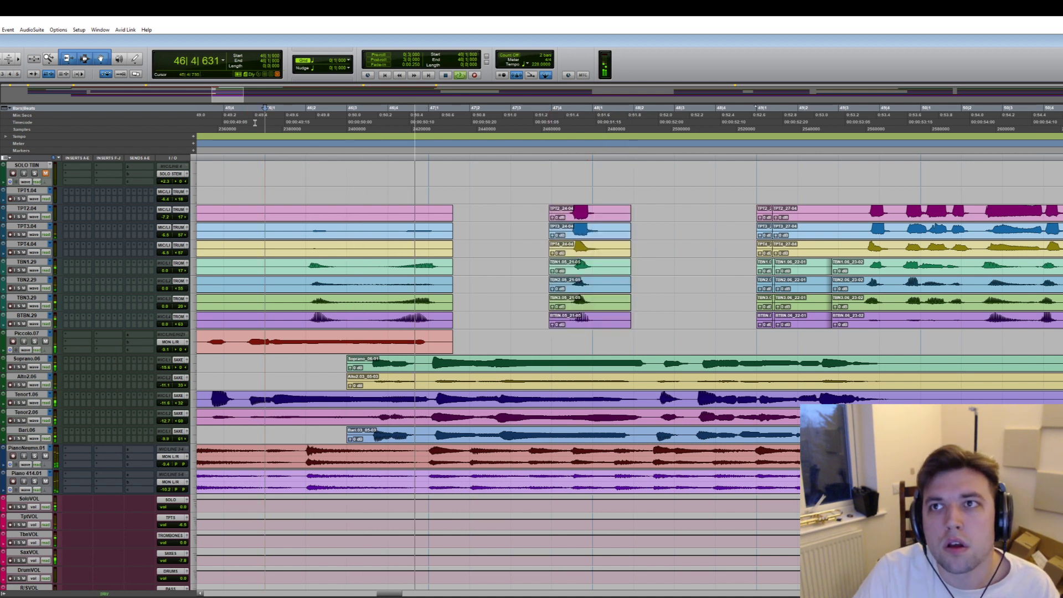
scroll(615, 291, "right", 3)
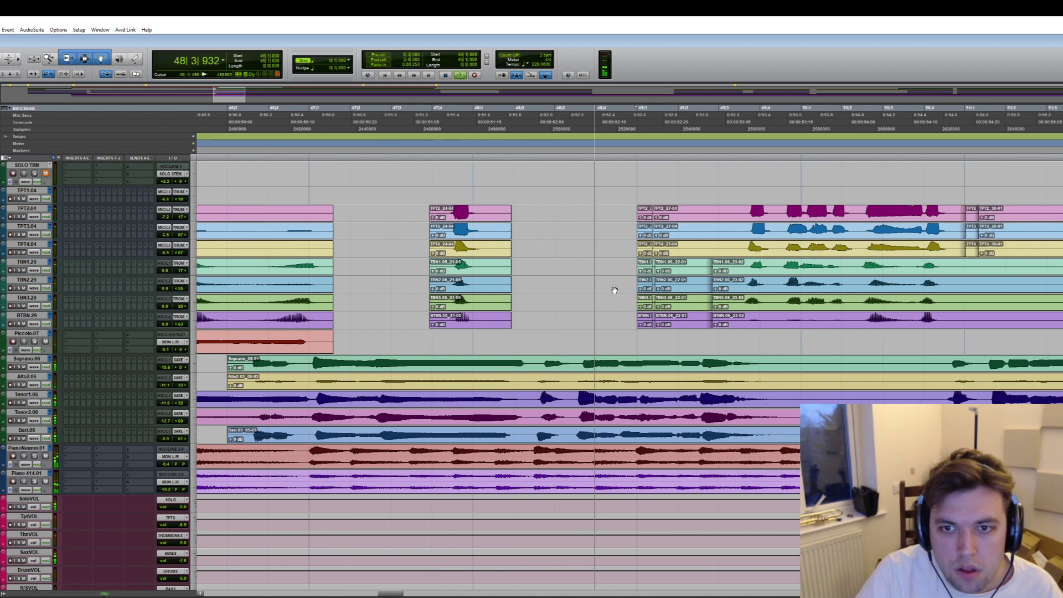
scroll(615, 290, "right", 2)
left_click_drag(685, 207, 542, 332)
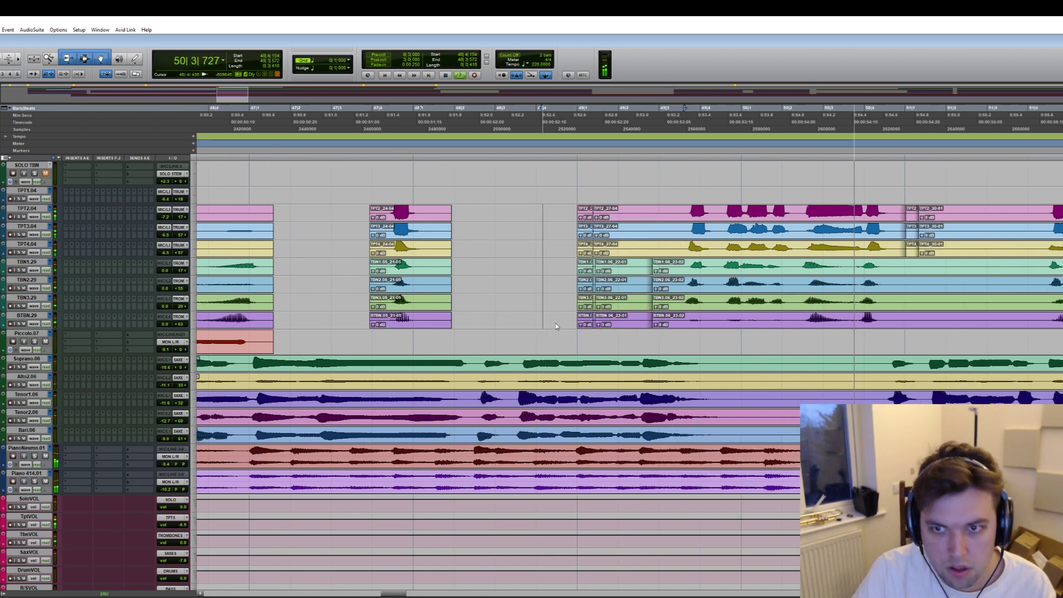
key("Delete")
key("space")
left_click_drag(1034, 210, 891, 317)
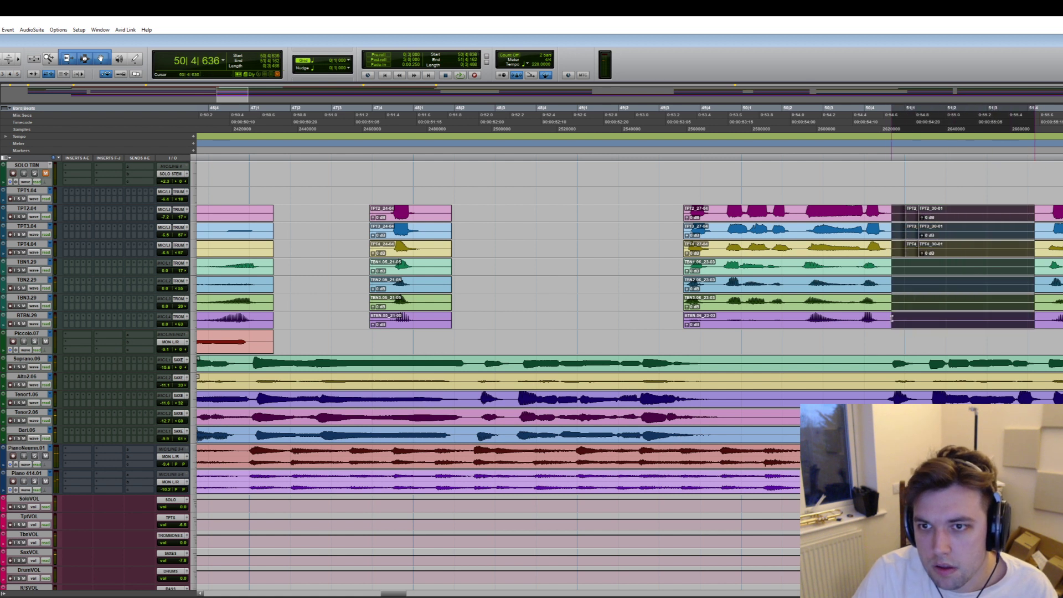
key("Delete")
- Shift the trumpet and trombone phrase between 49|3 and 50|4 slightly earlier and play back to check its timing
left_click_drag(839, 221, 728, 321)
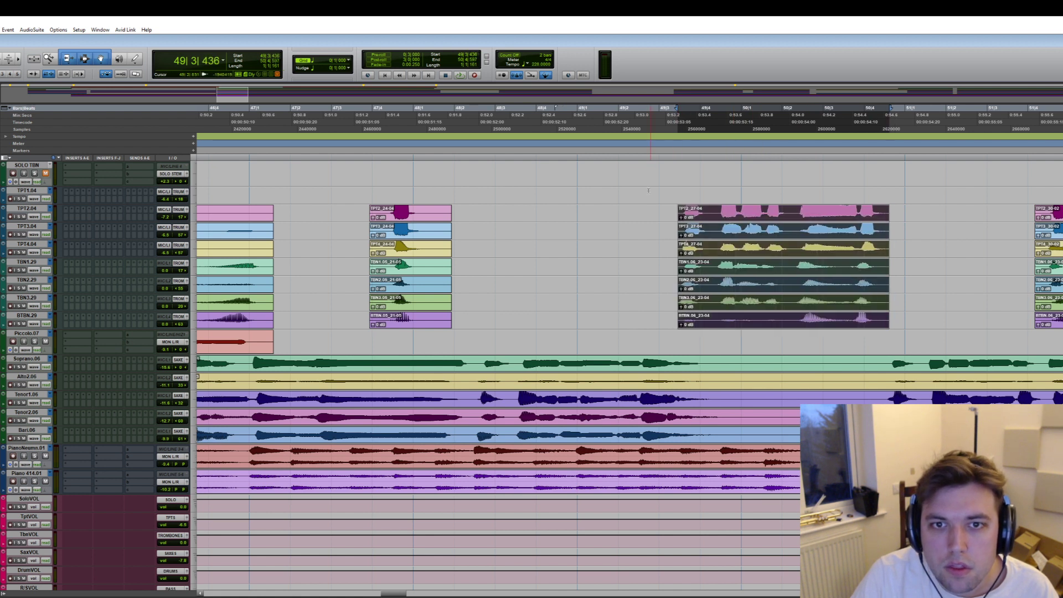
left_click(649, 115)
key("space")
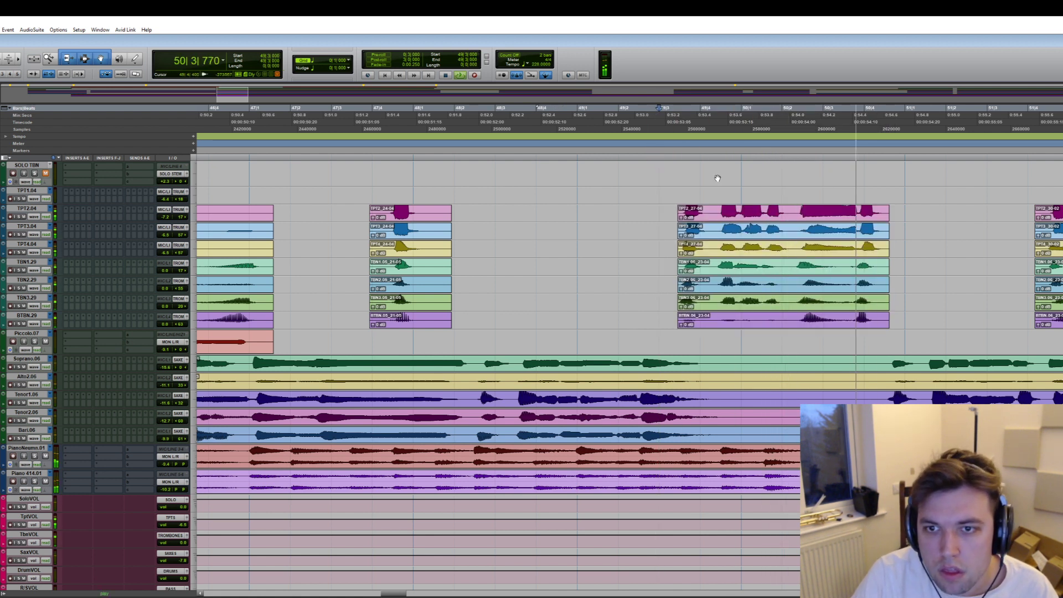
key("space")
left_click(486, 114)
key("space")
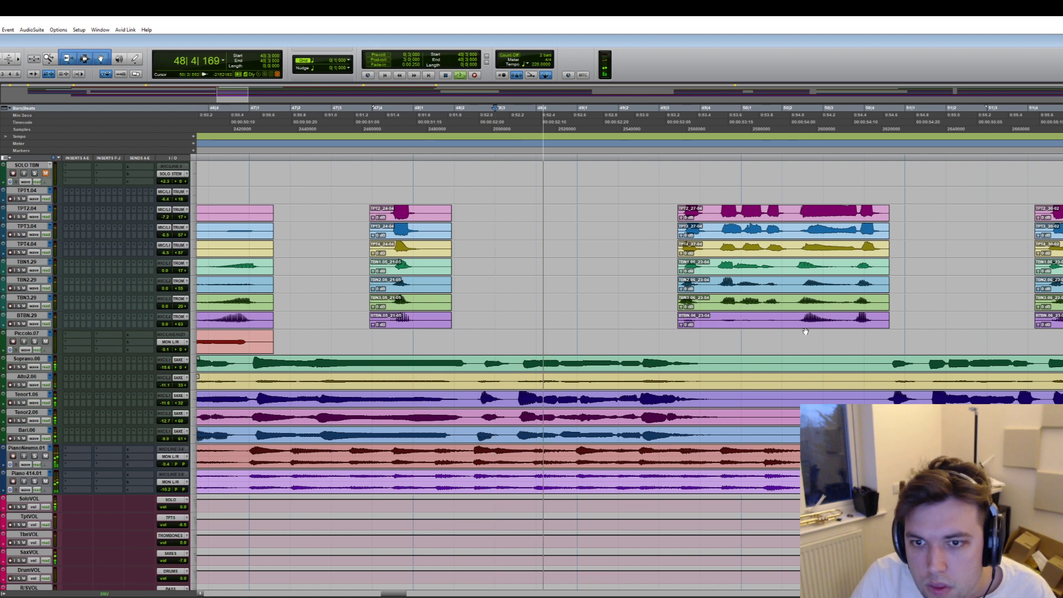
- Readjust the trumpet and trombone phrase between 49|3 and 50|4 slightly later and play it back from before bar 48
left_click(798, 324)
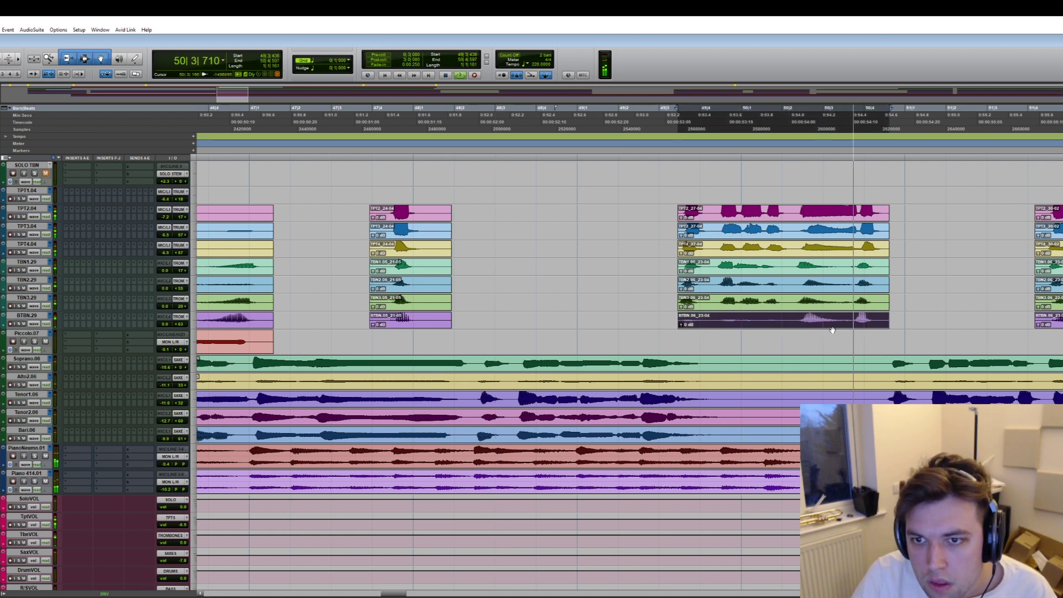
key("space")
left_click_drag(808, 310, 730, 222)
left_click(415, 113)
left_click(373, 119)
key("space")
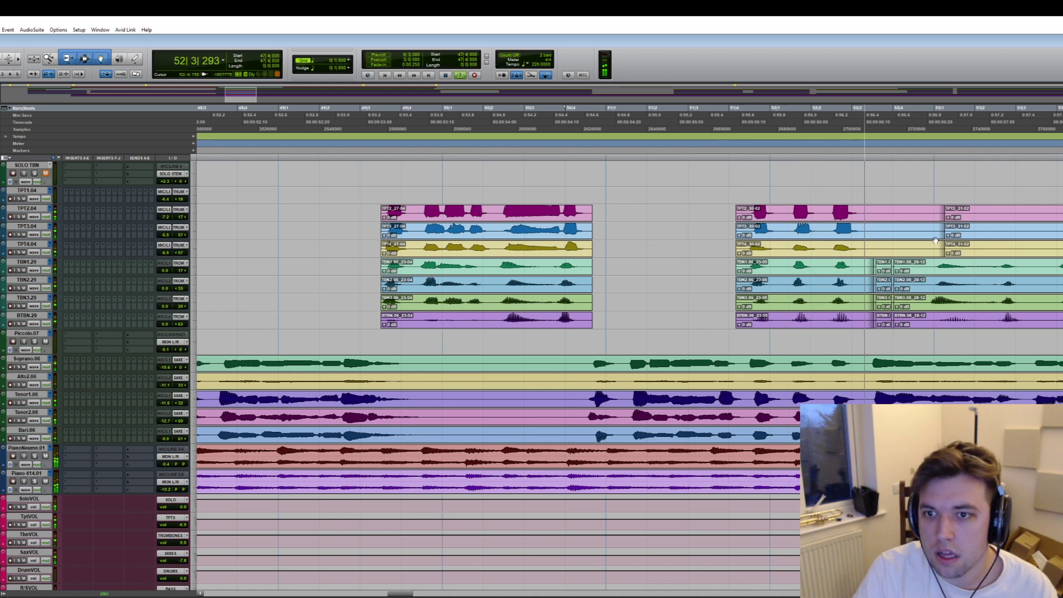
- Clear the silence on the trumpet and trombone tracks from 52|3 to just before bar 53 and from 55|2 to 55|4
left_click_drag(930, 210, 859, 320)
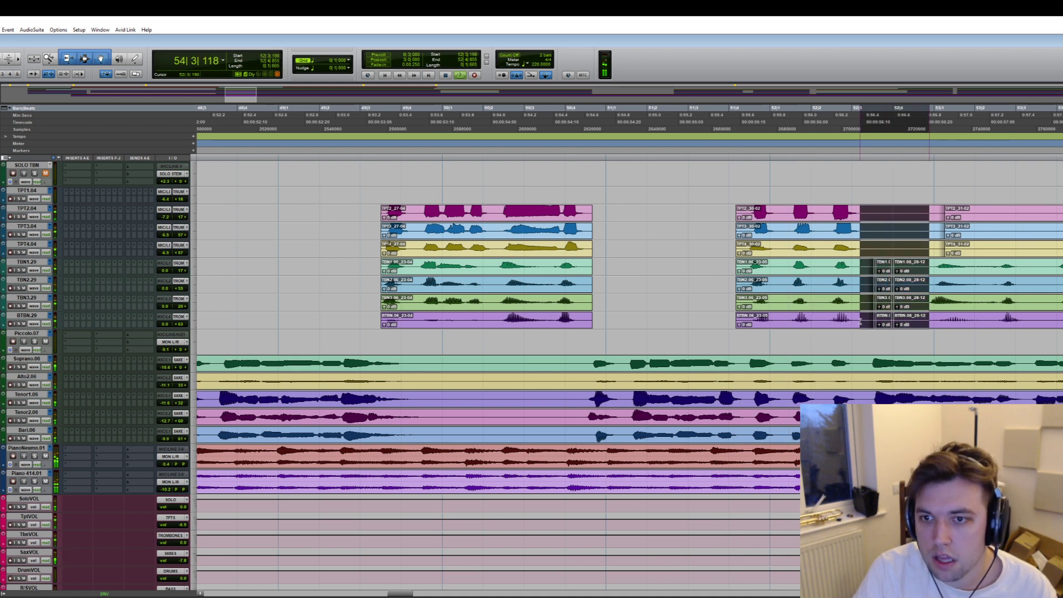
key("Delete")
key("space")
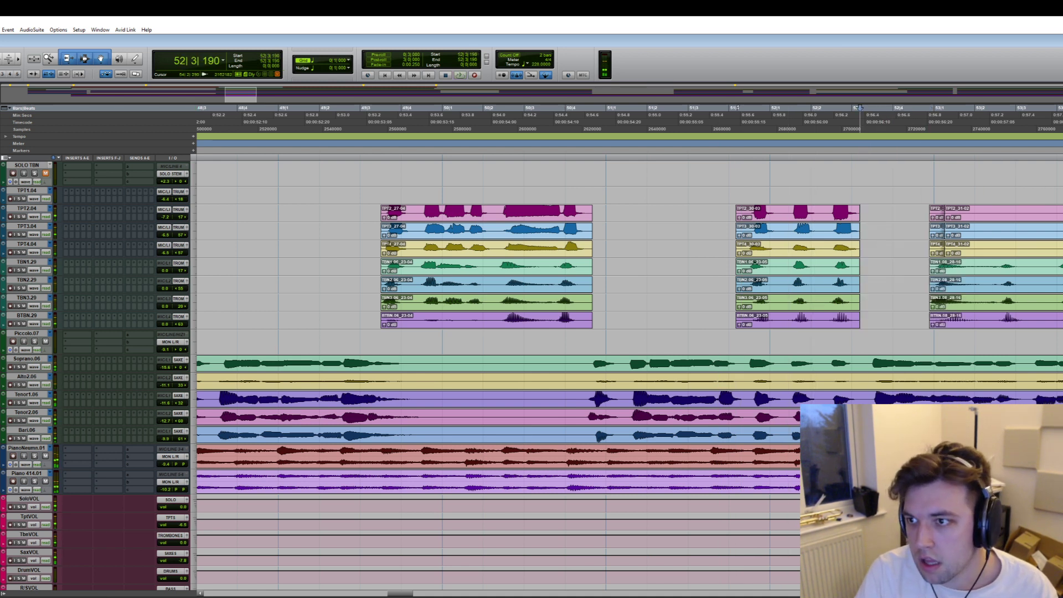
left_click(427, 127)
key("space")
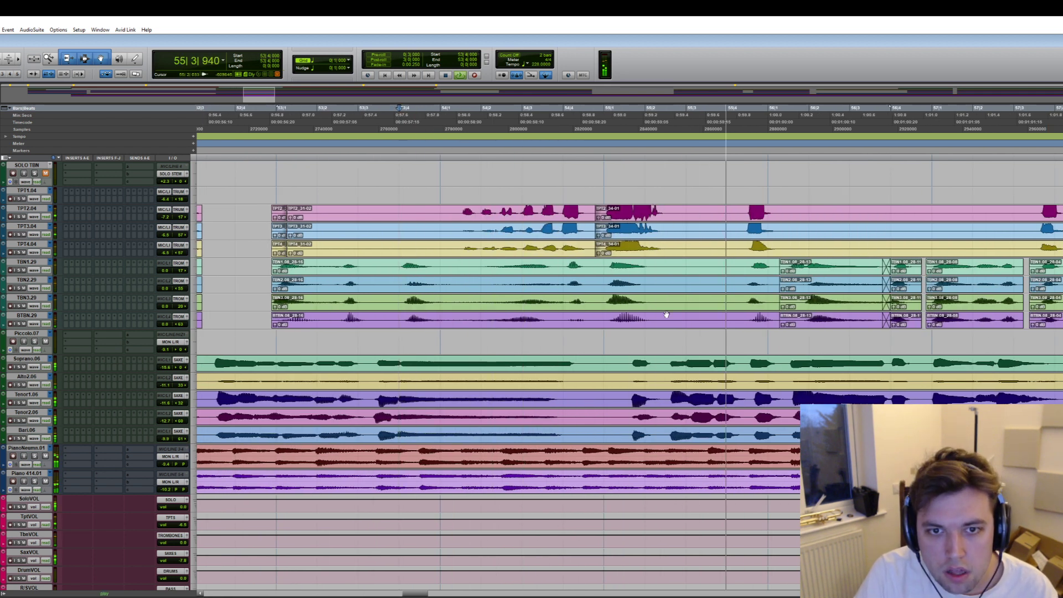
key("space")
left_click(689, 267)
left_click_drag(729, 217, 676, 313)
left_click_drag(735, 210, 672, 314)
key("Delete")
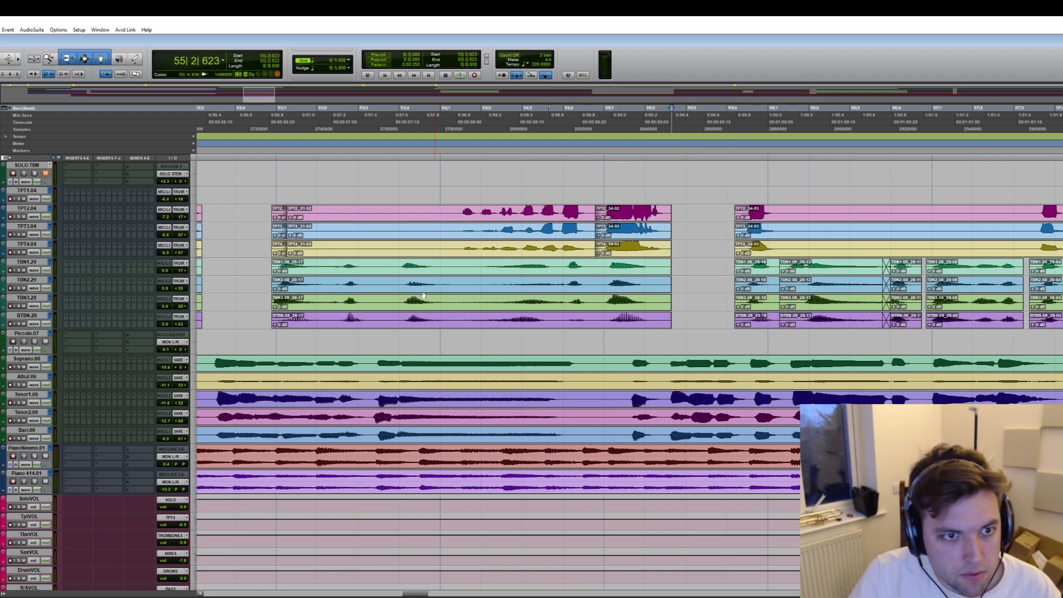
- Delete the silent stretch of the trumpet clips from just before bar 53 to their entry after 54|1
key("space")
left_click_drag(456, 210, 270, 252)
key("Delete")
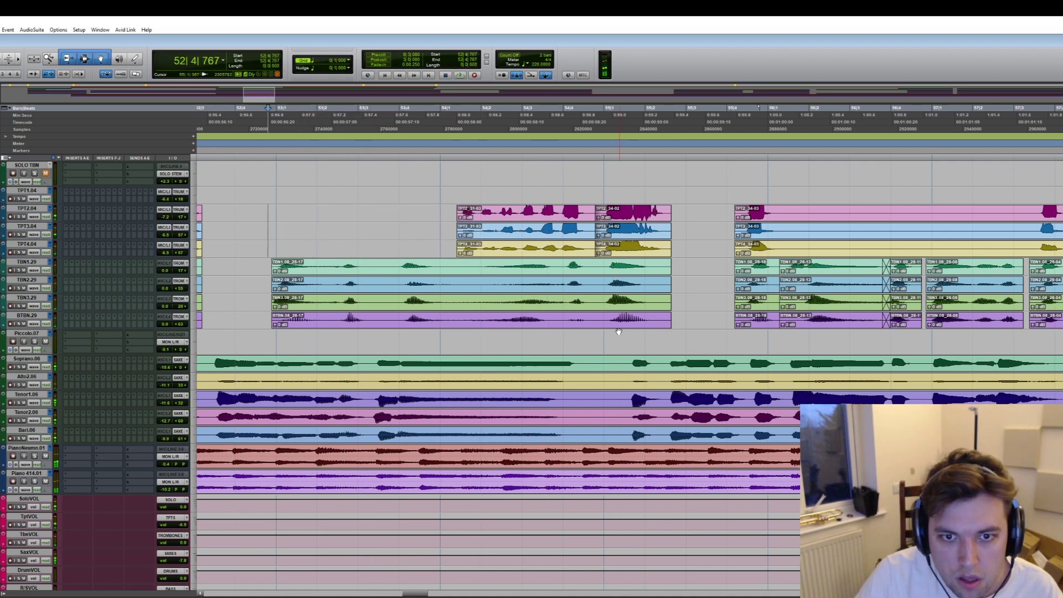
- Shift all trumpet and trombone clips between bar 53 and 55|2 slightly earlier, and play back to check the timing
left_click(590, 320)
left_click(662, 220)
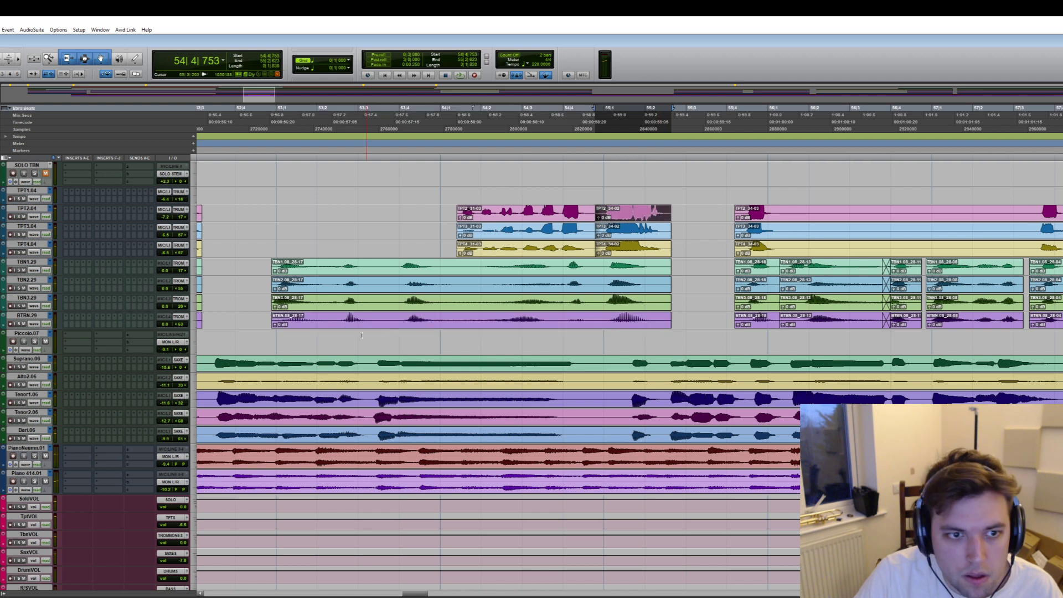
left_click(326, 327, "shift")
left_click_drag(494, 244, 386, 330)
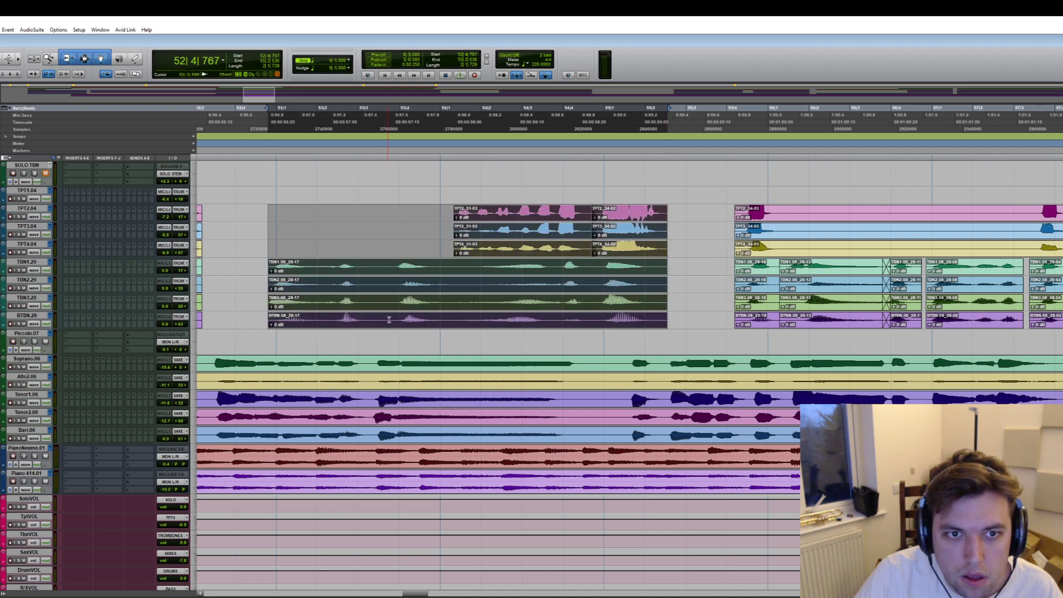
left_click(466, 199)
key("space")
key("space")
left_click(377, 192)
key("space")
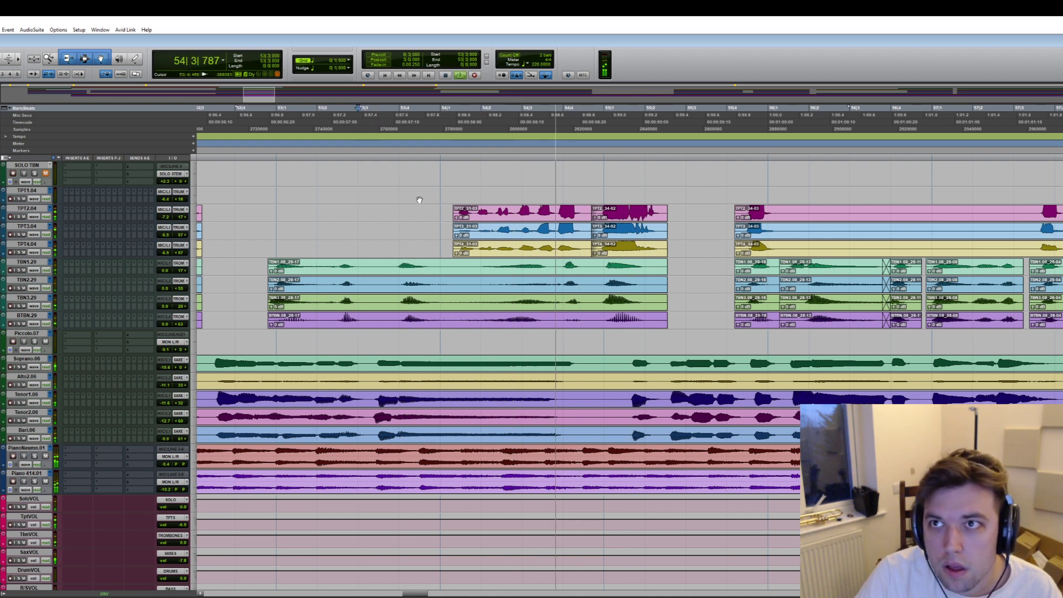
key("space")
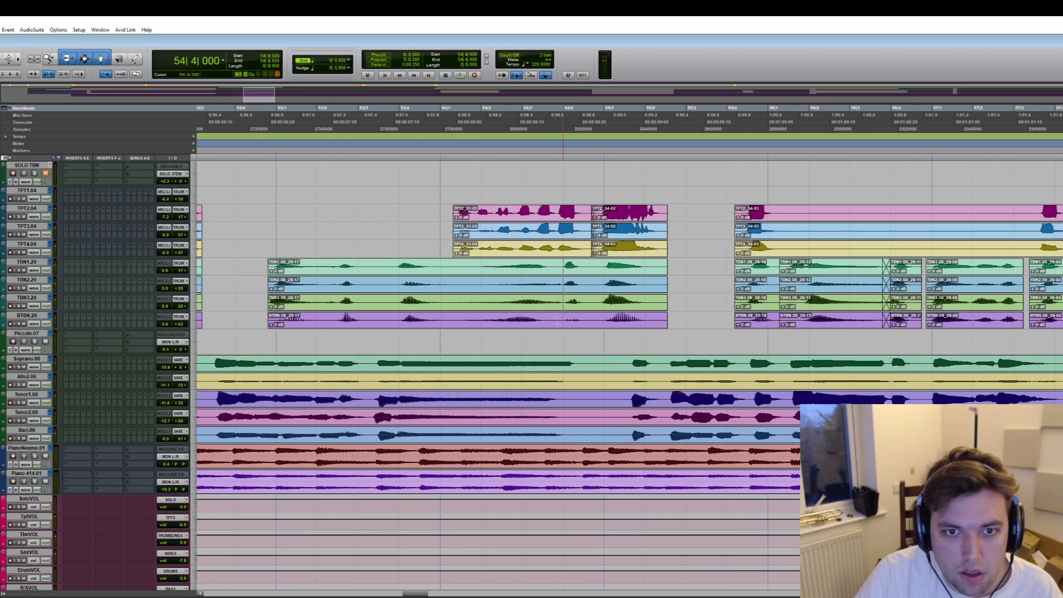
- Split the four trombone clips at 54|4 and shift the parts before the split slightly later
key("b")
left_click(522, 272)
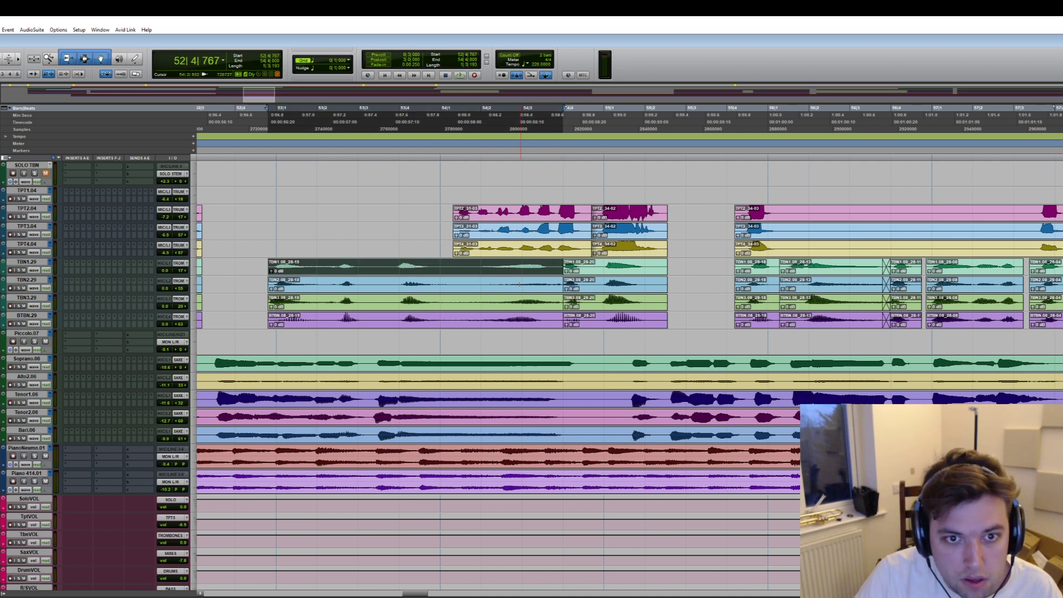
left_click(514, 290, "shift")
left_click(509, 306, "shift")
left_click(501, 324, "shift")
left_click_drag(316, 275, 323, 277)
- Close up the join at 54|4 between the split clips on the four trombone tracks
left_click_drag(570, 267, 563, 323)
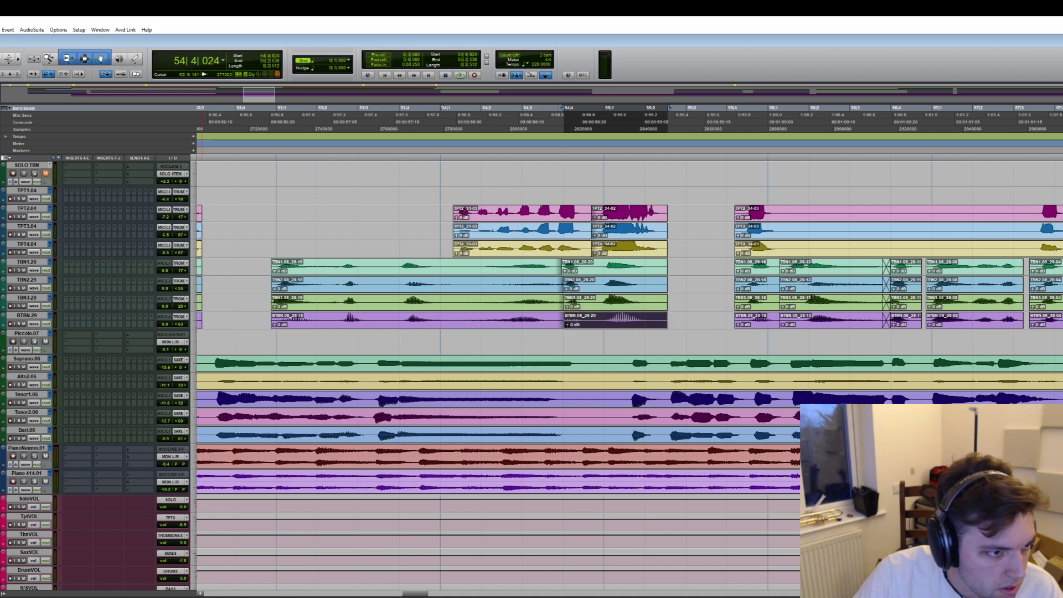
left_click(572, 272, "shift")
left_click_drag(565, 295, 559, 280)
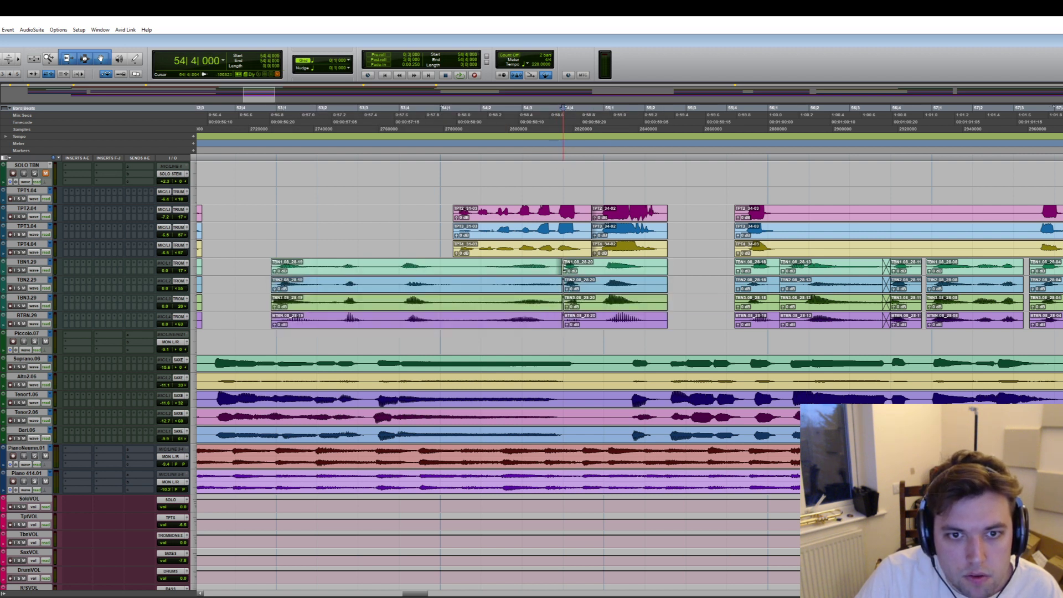
- Play back the brass passage from 52|4 and from bar 54 to check the trombone edit
left_click(223, 212)
key("space")
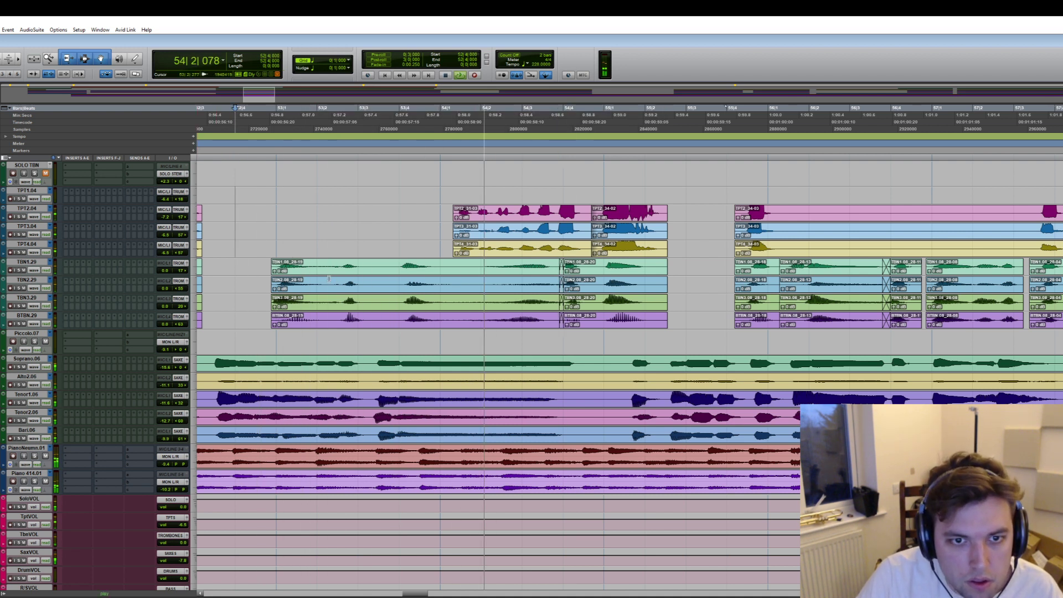
key("space")
key("space")
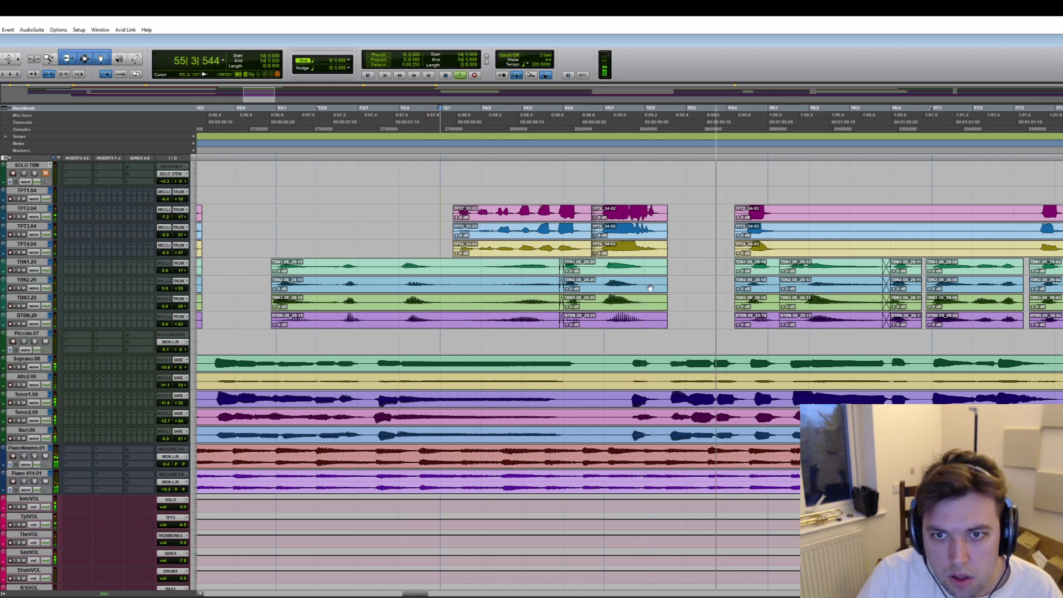
key("space")
- Clear the silence on the trumpet and trombone tracks from around 58|2 to just before 59|3
scroll(653, 287, "left", 12)
left_click(419, 221)
key("space")
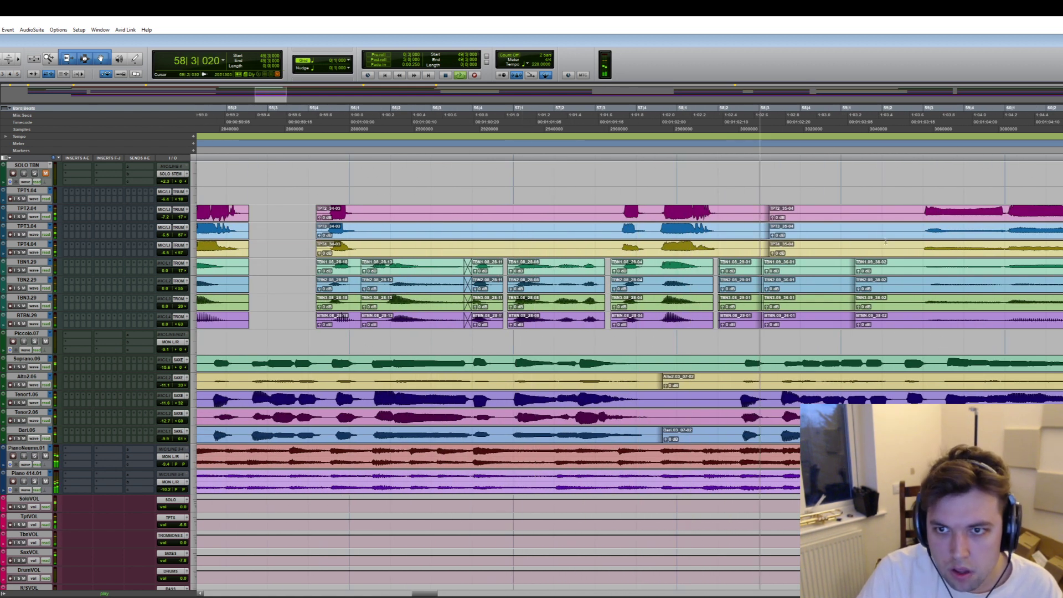
left_click_drag(908, 244, 716, 293)
key("Delete")
key("Delete")
left_click(716, 290)
- Play back into bar 61, and shift the trumpet clips starting at 61|2 slightly earlier
scroll(885, 288, "right", 5)
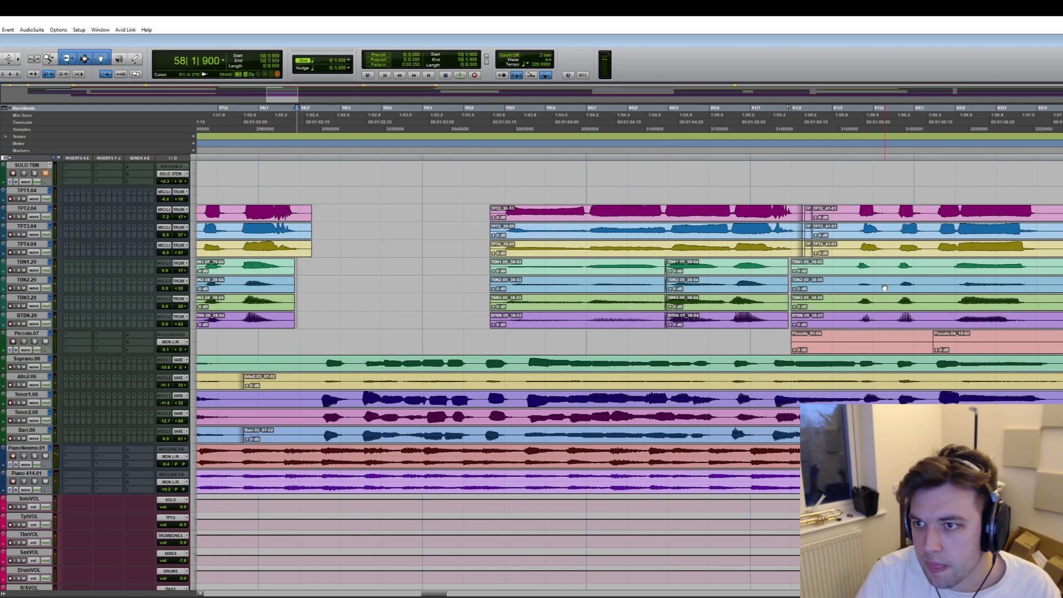
key("space")
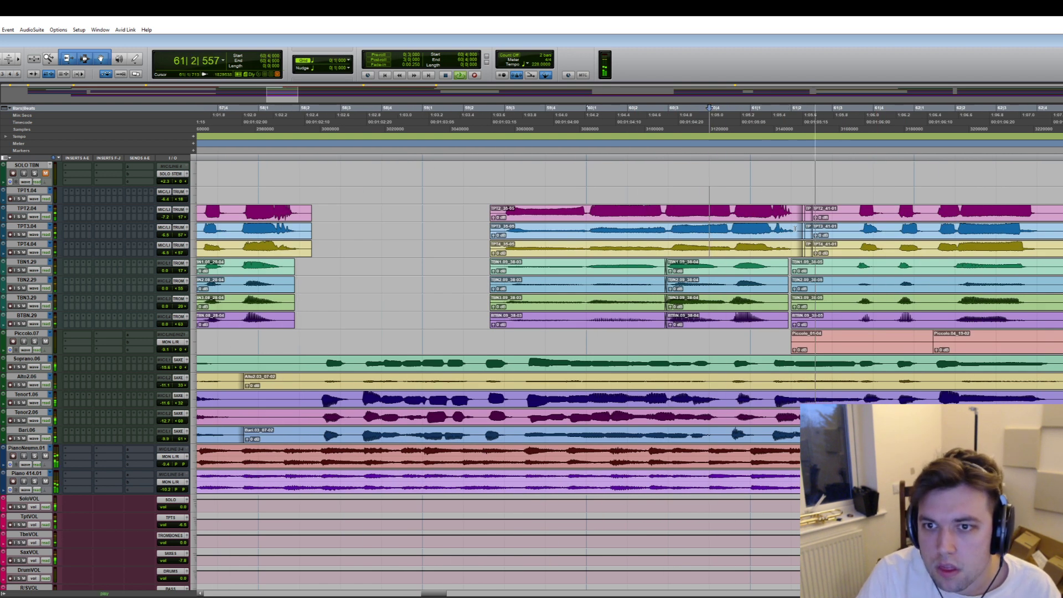
key("space")
left_click(907, 239)
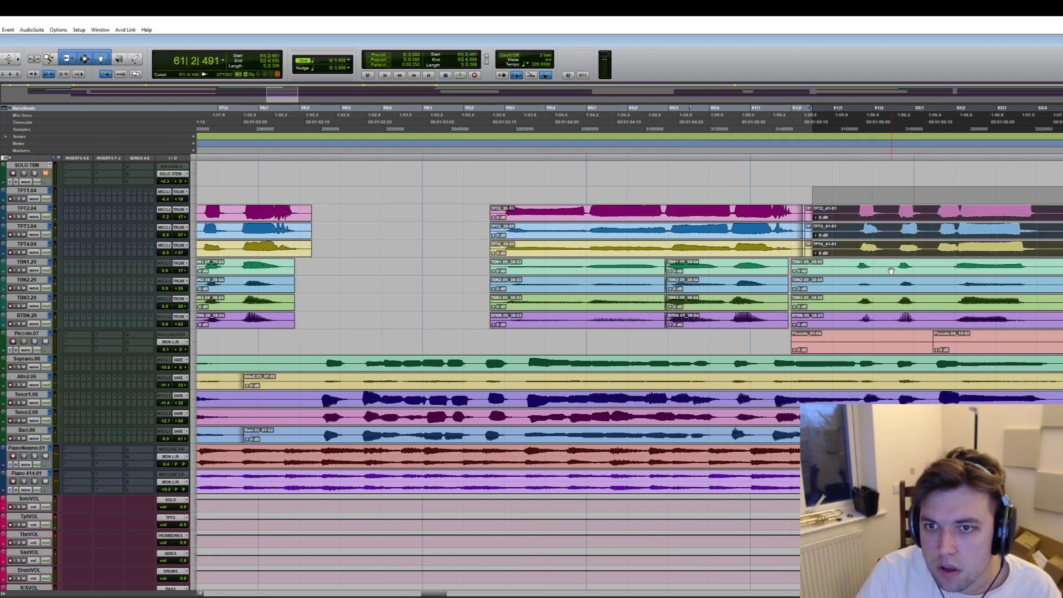
left_click_drag(876, 237, 873, 237)
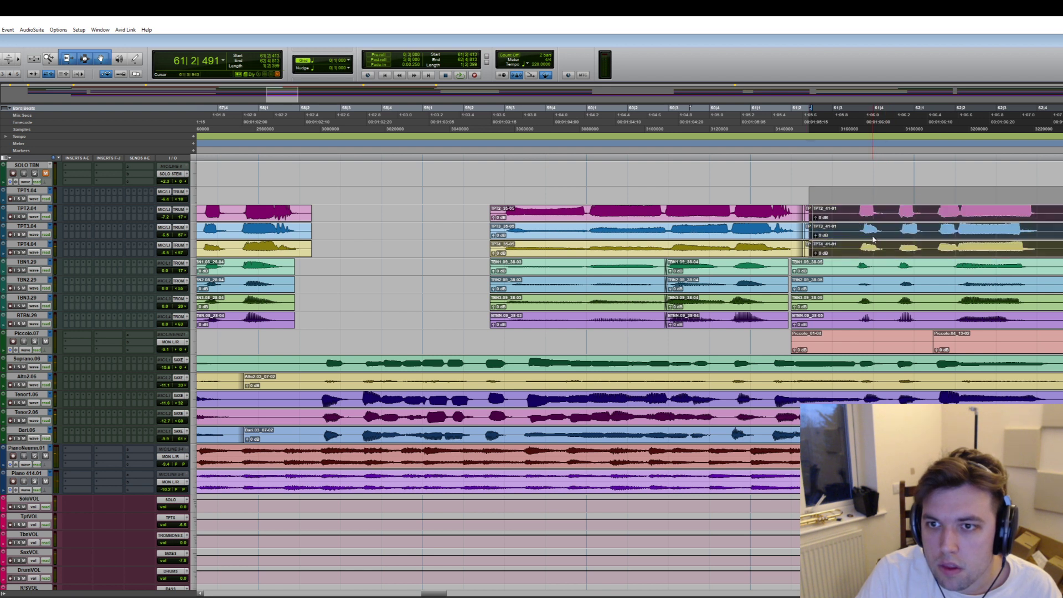
- Play back the shifted trumpets, and move the four trombone clips starting near 61|2 slightly earlier to match
key("space")
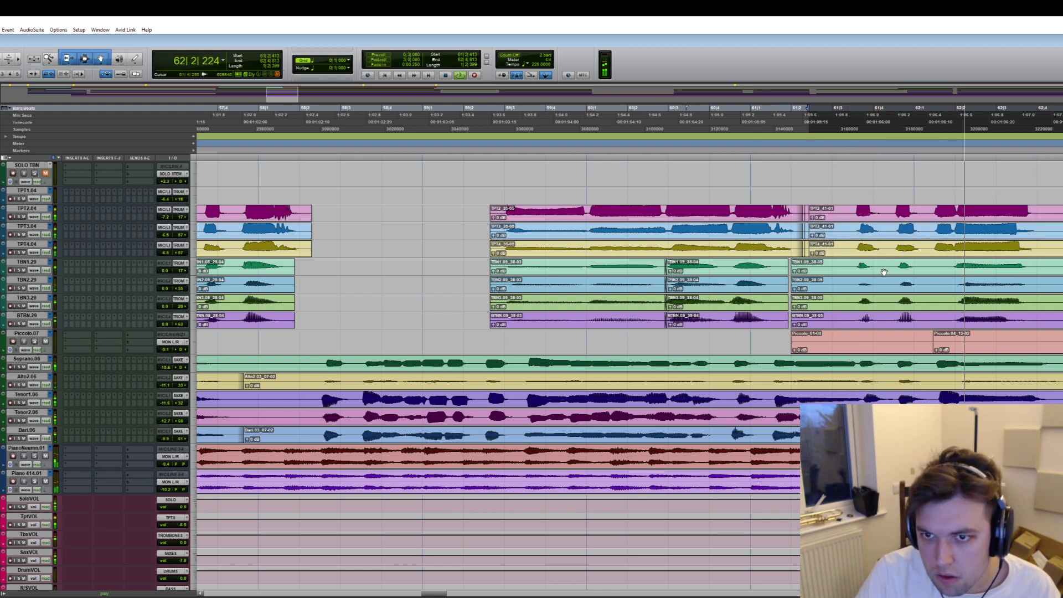
left_click(878, 271)
left_click_drag(877, 274, 874, 275)
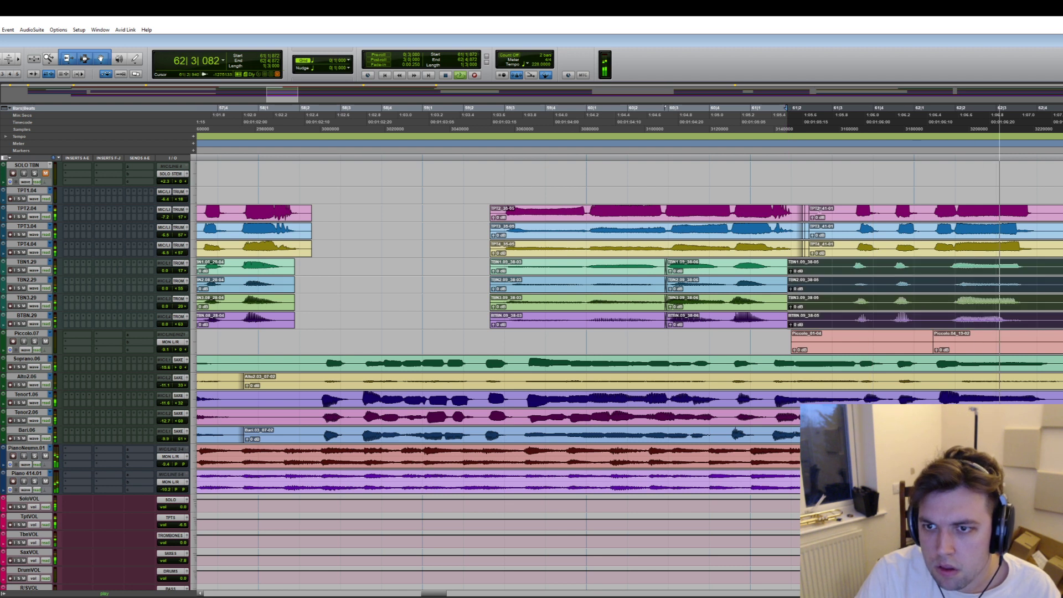
- Play back from 60|4 and clear the silence on the Piccolo track from around 61|2 to just before 63|2
left_click(714, 159)
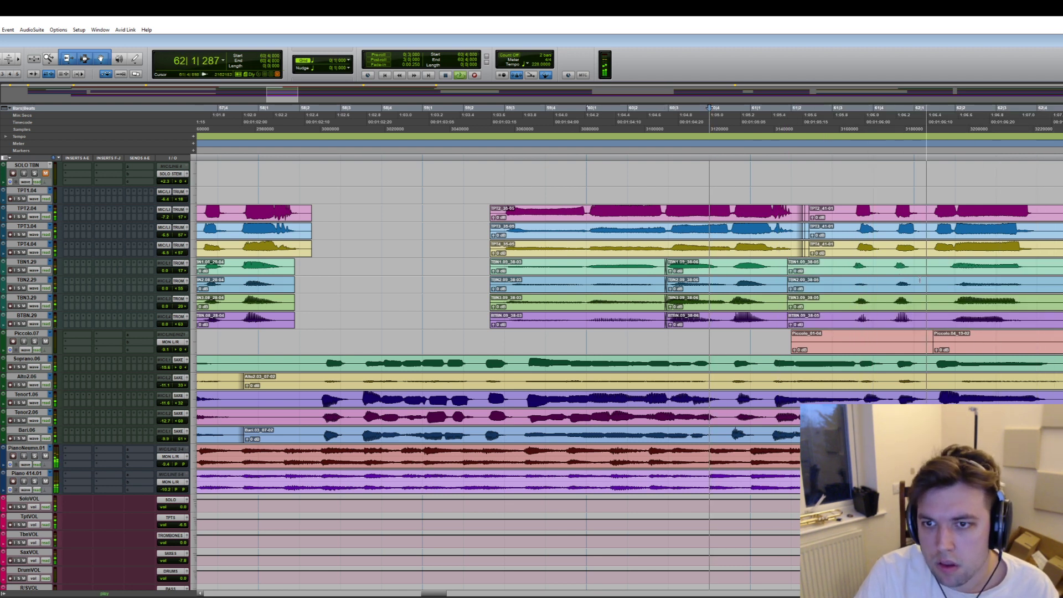
left_click_drag(1052, 344, 779, 344)
key("Delete")
left_click(702, 247)
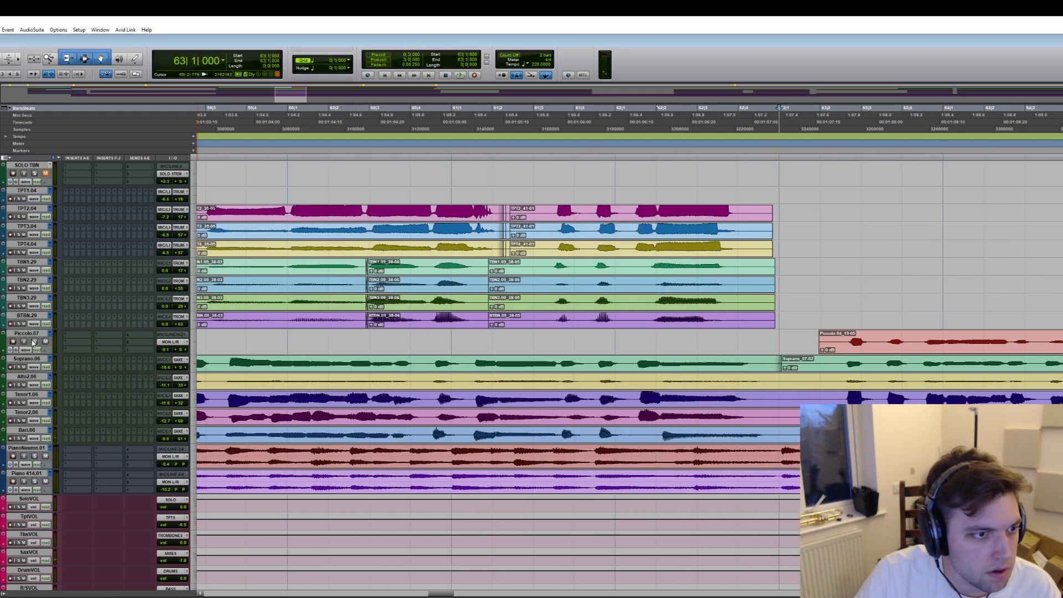
- Route the Piccolo track's output to the REED STEM track and play back from 63|1
left_click(158, 343)
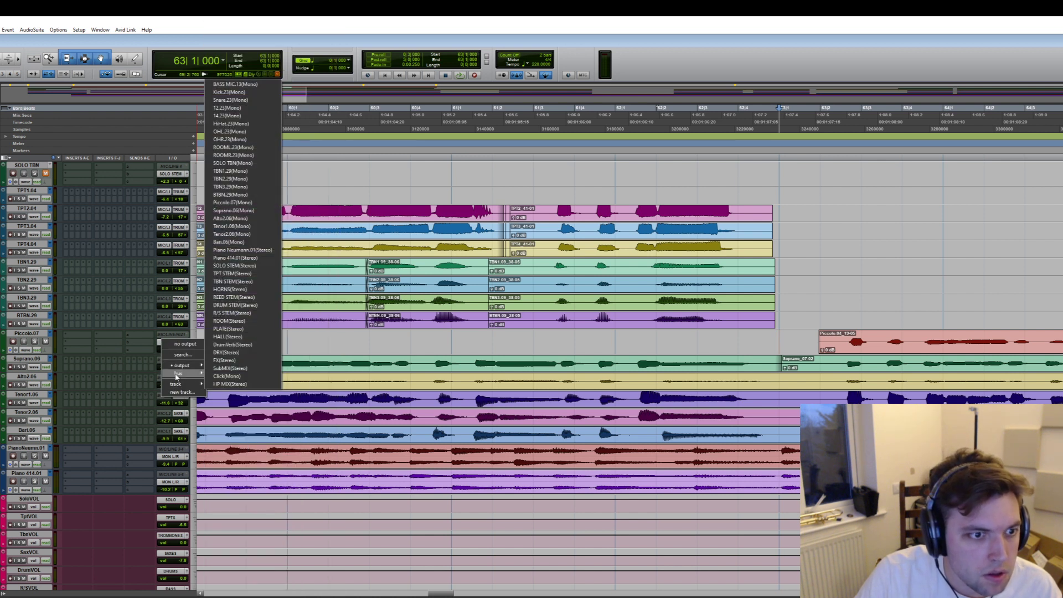
mouse_move(177, 376)
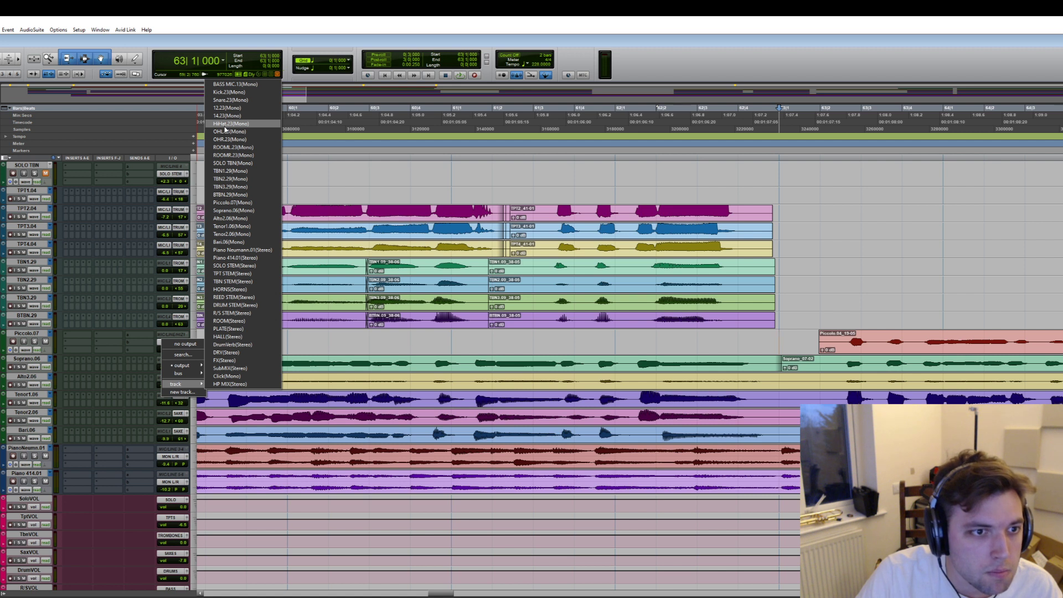
left_click(242, 297)
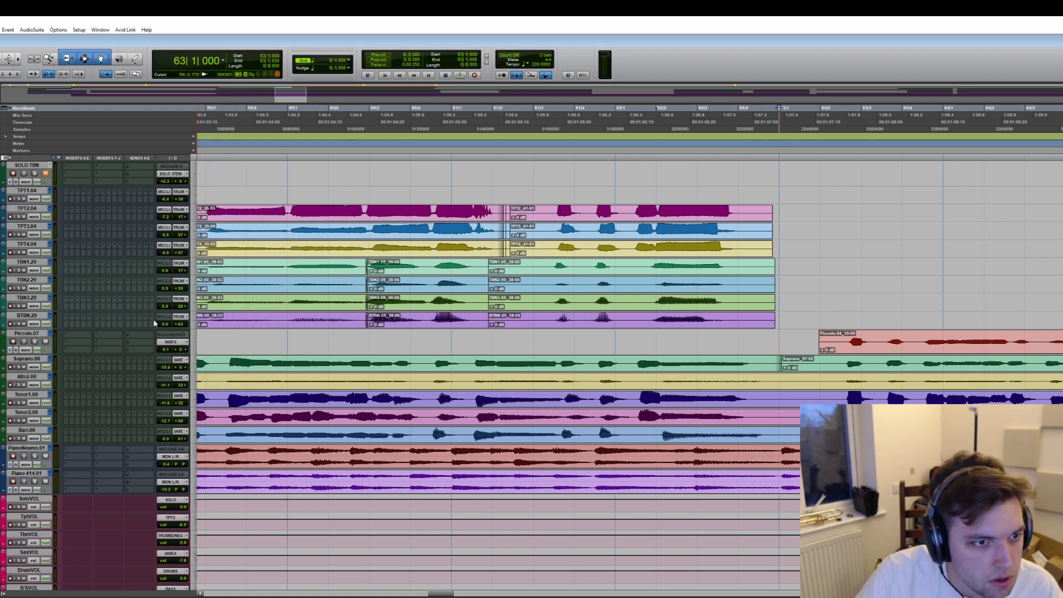
key("space")
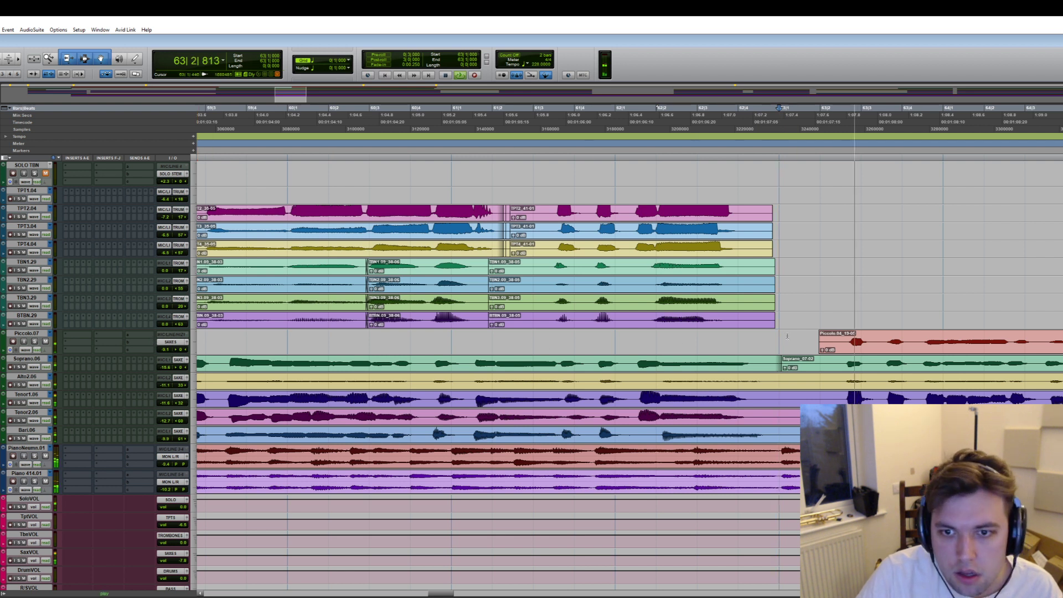
- Adjust the Piccolo track's volume while replaying the passage from 63|1, and solo the track
key("r")
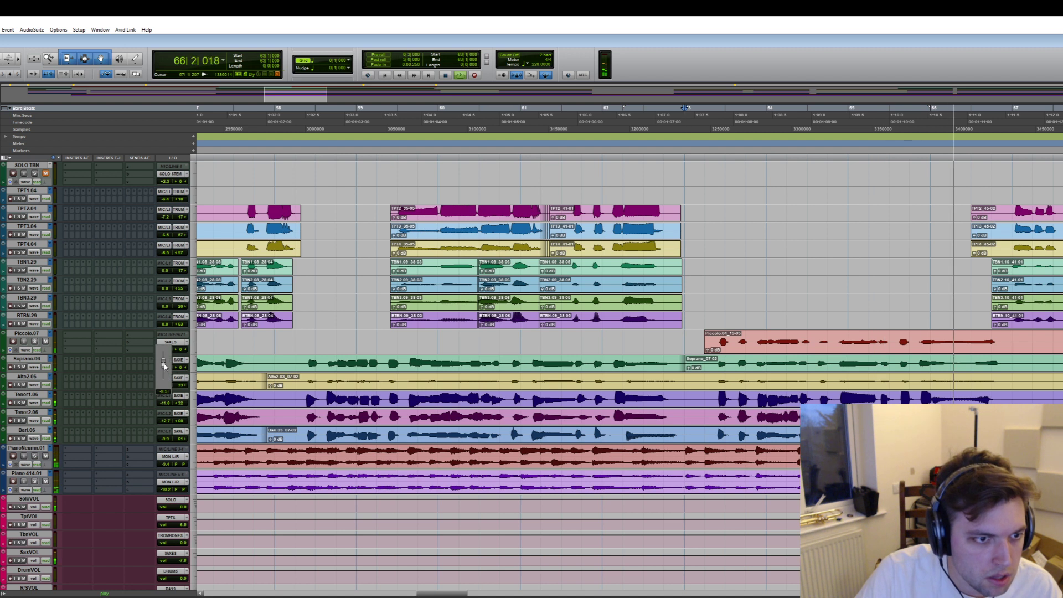
key("space")
key("space")
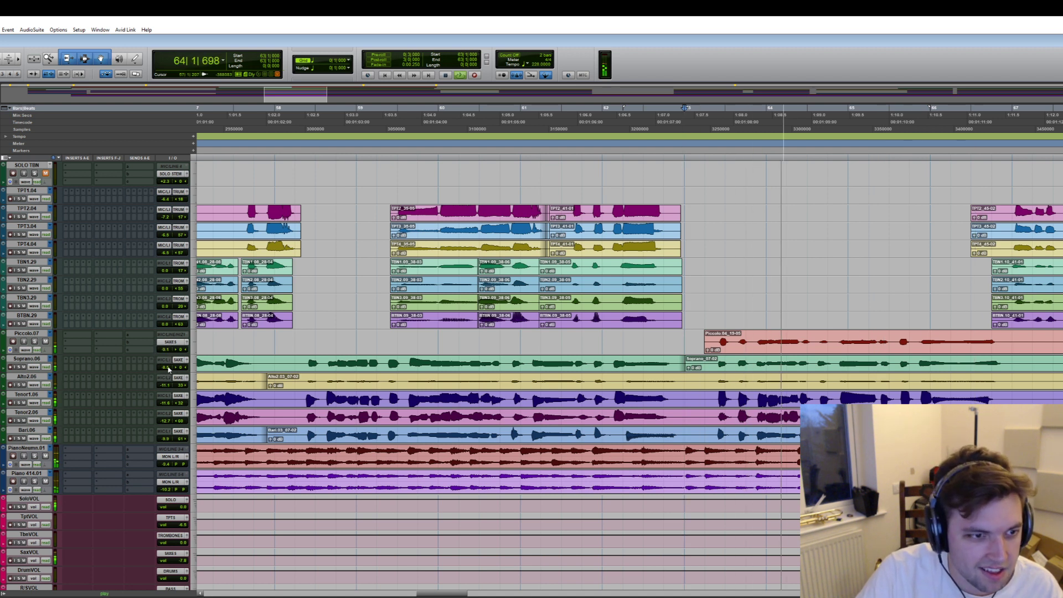
left_click_drag(161, 371, 167, 360)
key("space")
key("space")
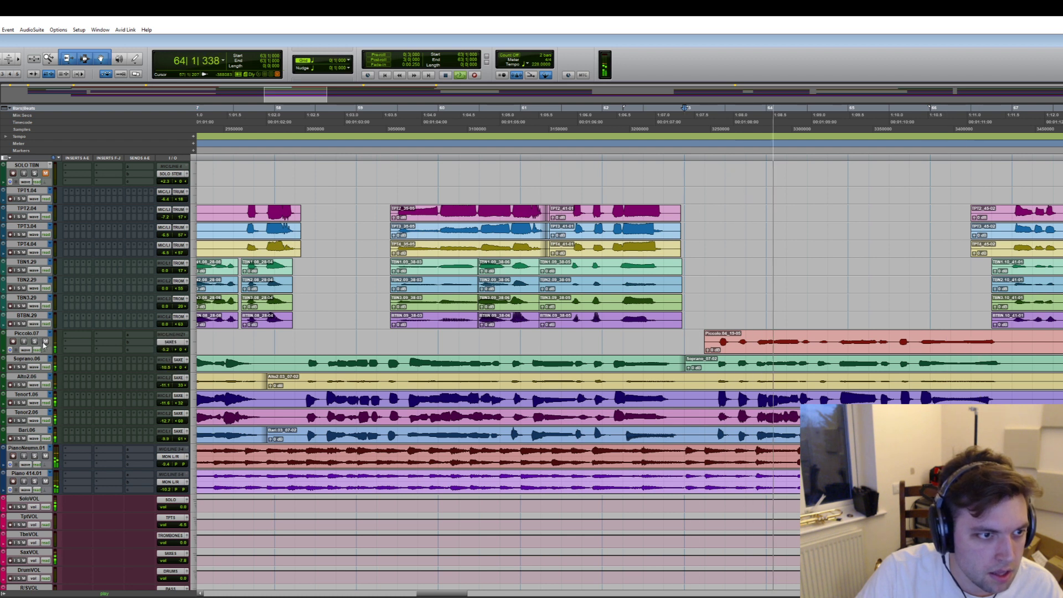
left_click(34, 341)
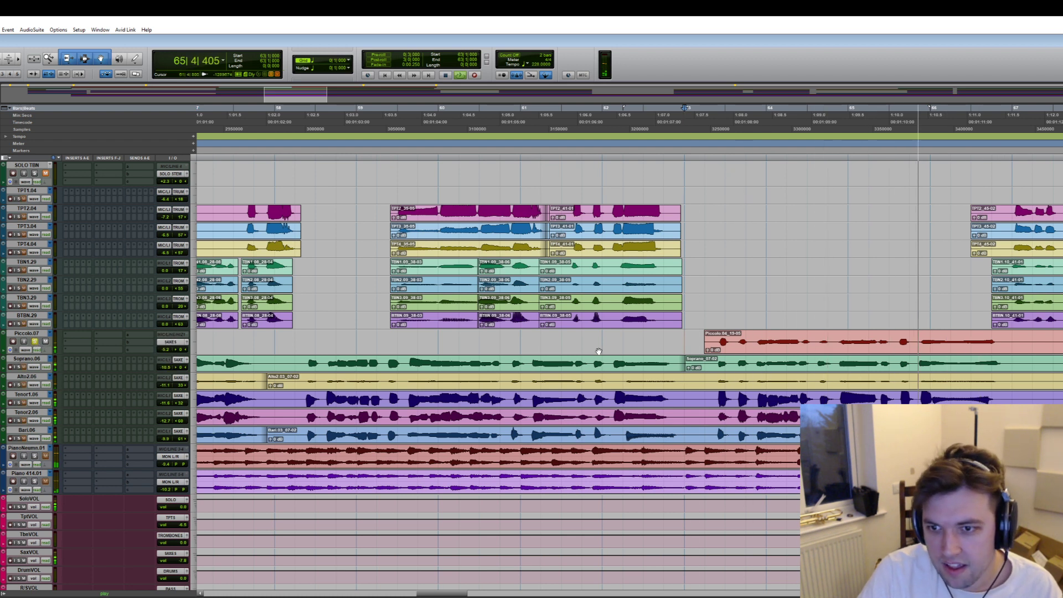
- Clear the silence on the Piccolo and sax tracks from bar 67 to 68, and on the trumpets and trombones just before bar 67
left_click_drag(1059, 344, 1024, 344)
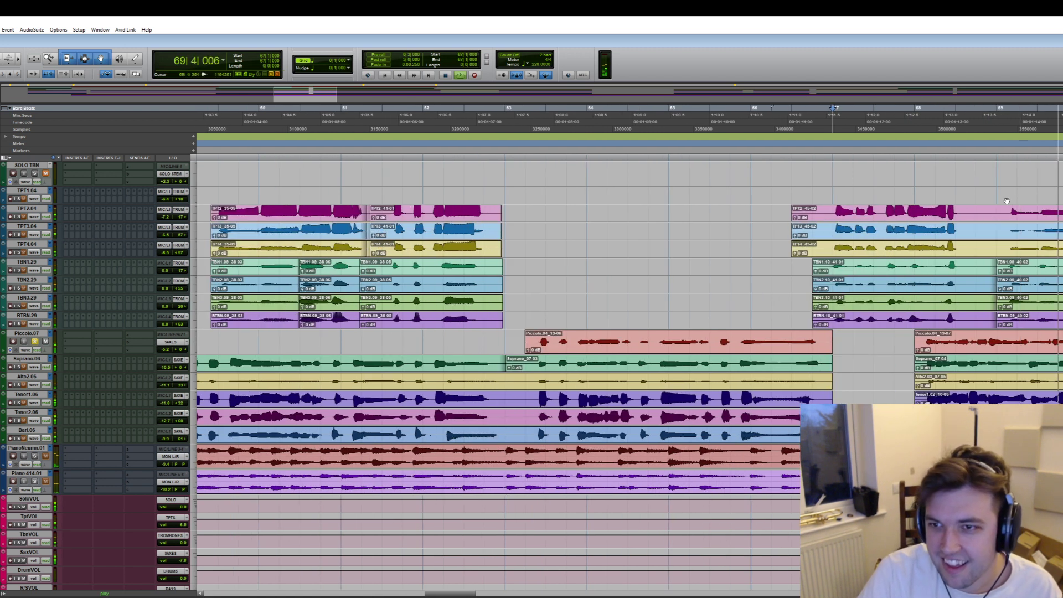
left_click_drag(997, 209, 967, 319)
left_click_drag(824, 210, 760, 304)
key("Delete")
scroll(630, 302, "right", 3)
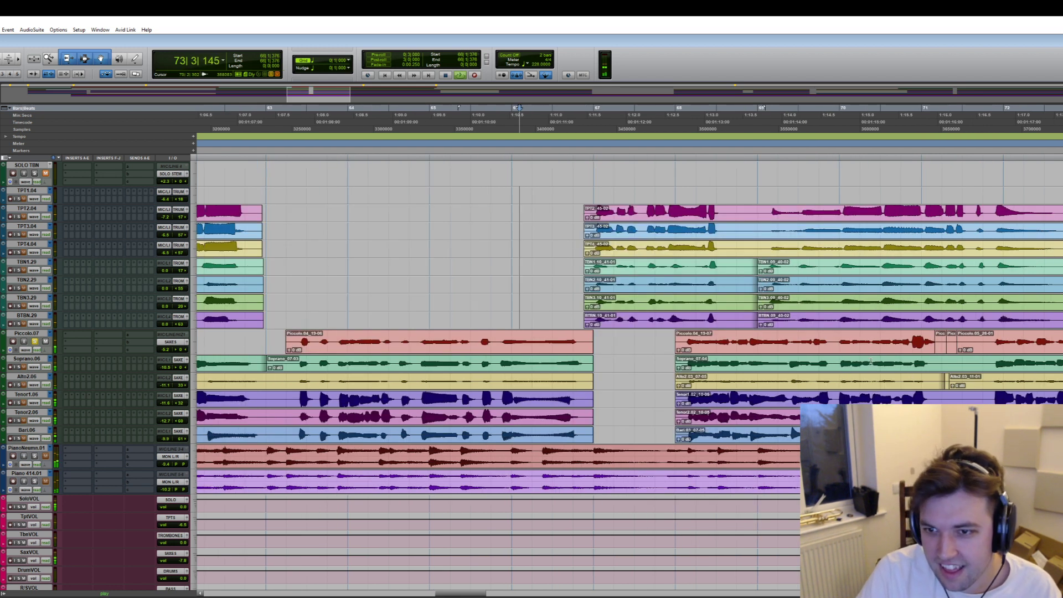
- Clear the silent stretch on the Piccolo and sax tracks starting at around 71|2
left_click_drag(933, 342, 945, 427)
key("space")
key("Delete")
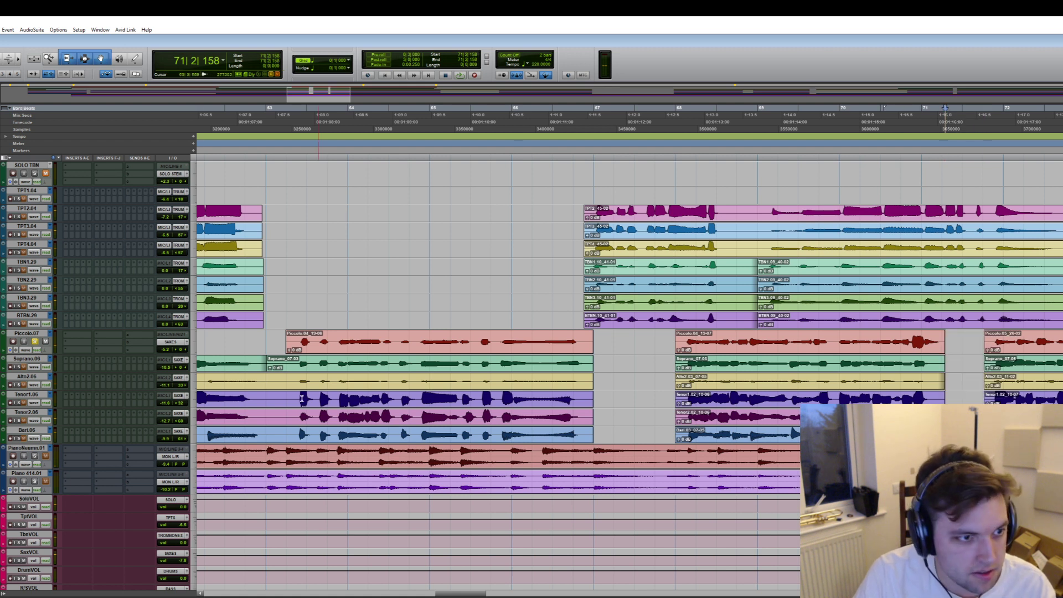
- Play back the horn passage from 59|1 into bar 64
scroll(480, 371, "left", 10)
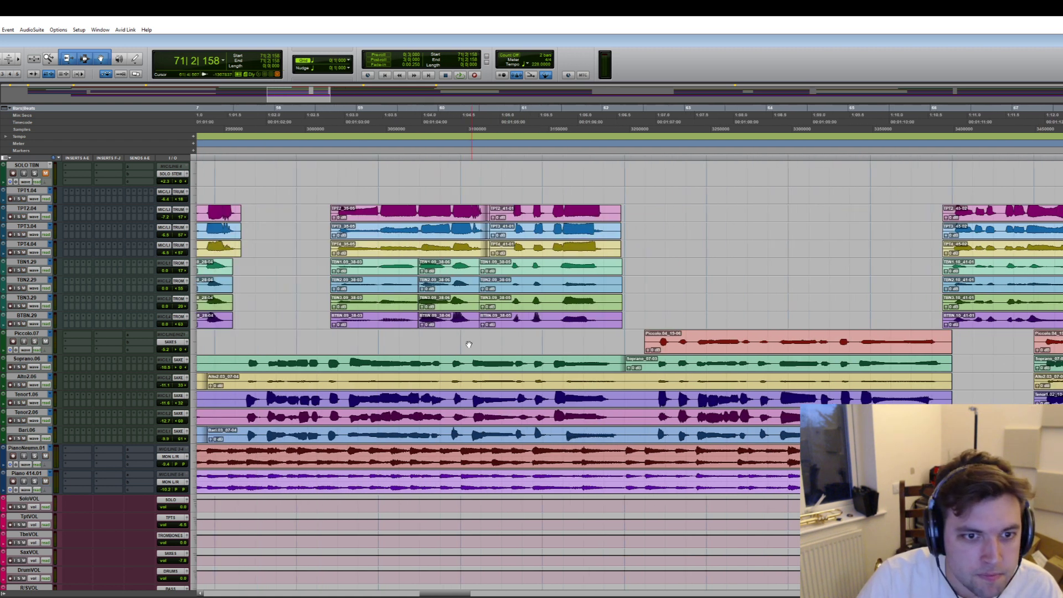
left_click(418, 216)
key("space")
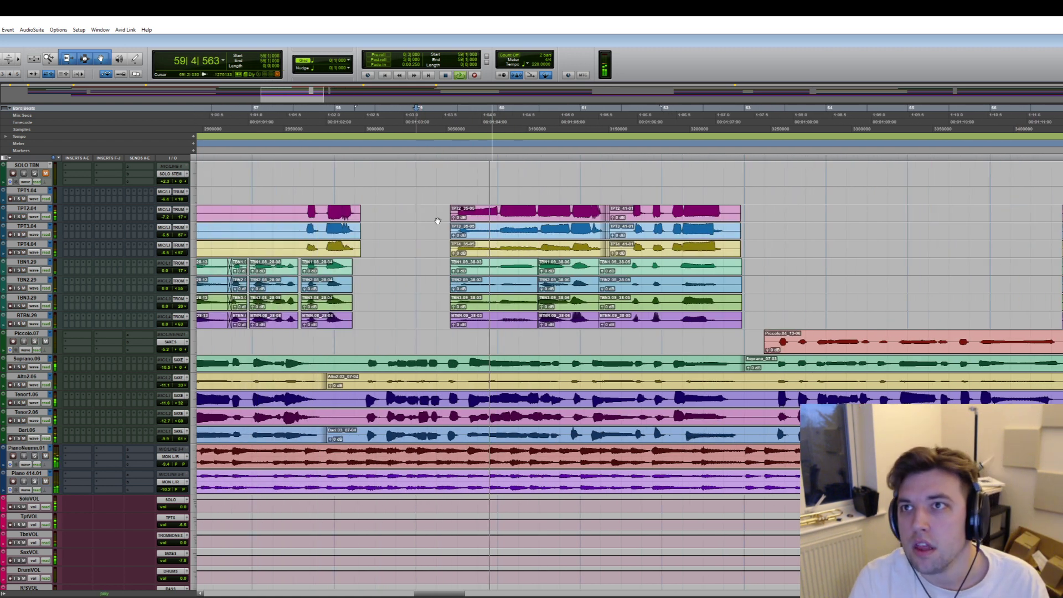
key("space")
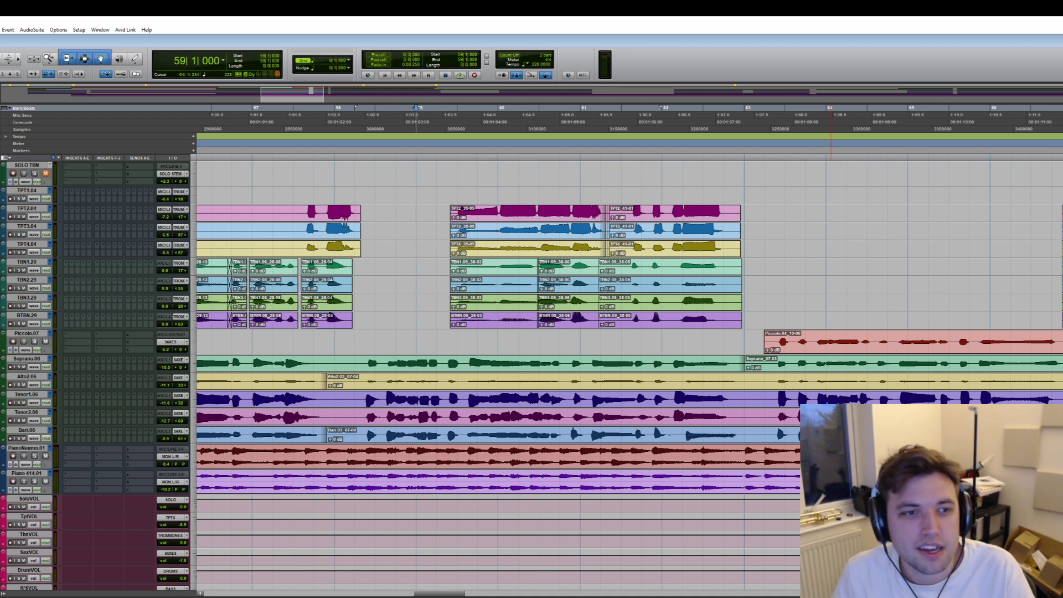
- Clear the silence on the trumpet tracks from around 56|1 to 57|3
scroll(441, 264, "left", 5)
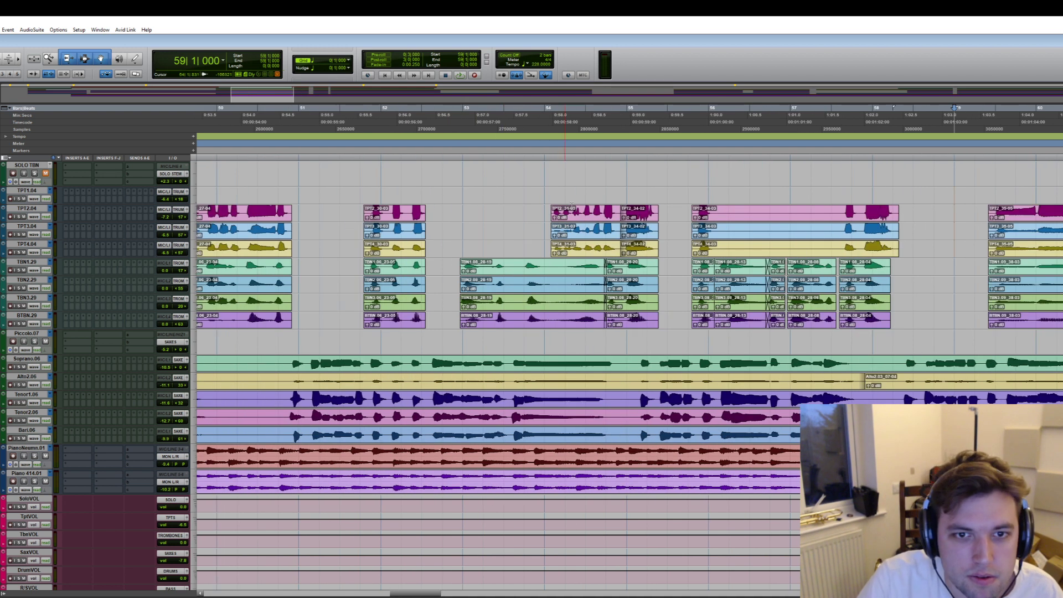
left_click_drag(720, 192, 839, 247)
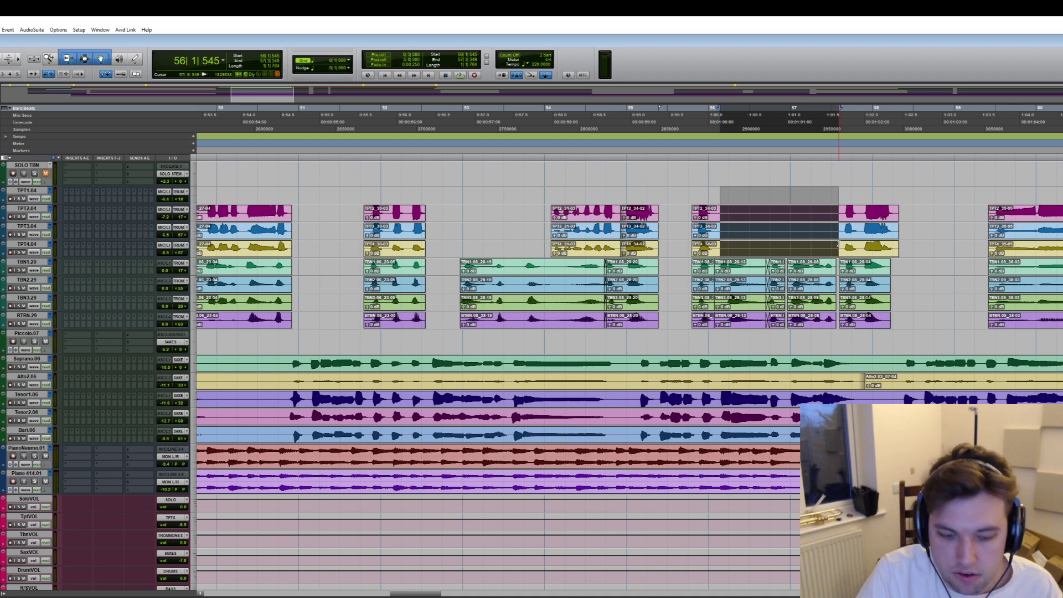
key("Delete")
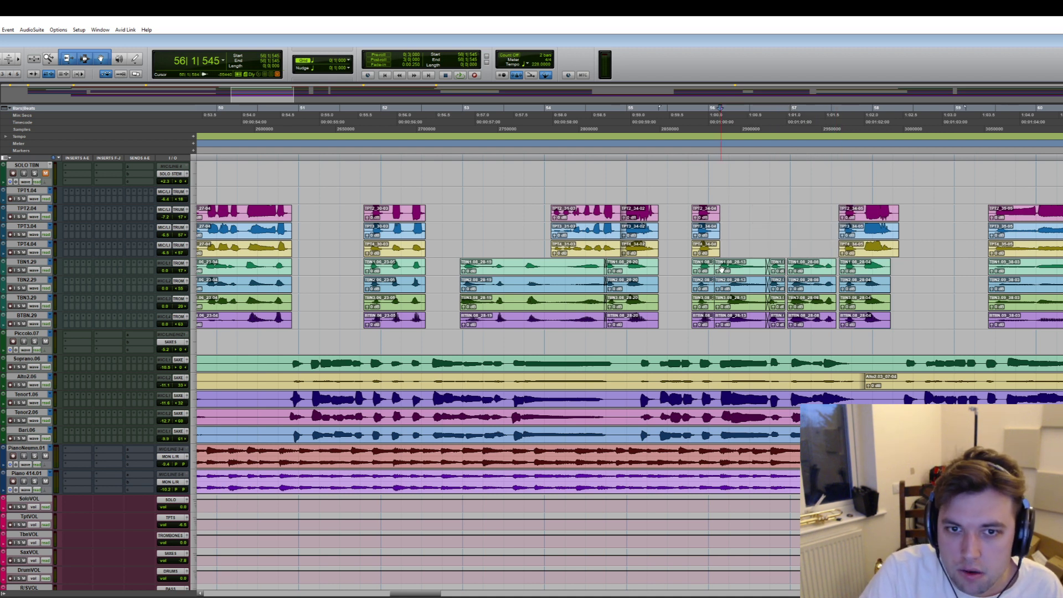
- Clear the silence on the sax tracks from around 49|4 to 50|3 and from around 57|4 to 58|1
scroll(669, 262, "left", 12)
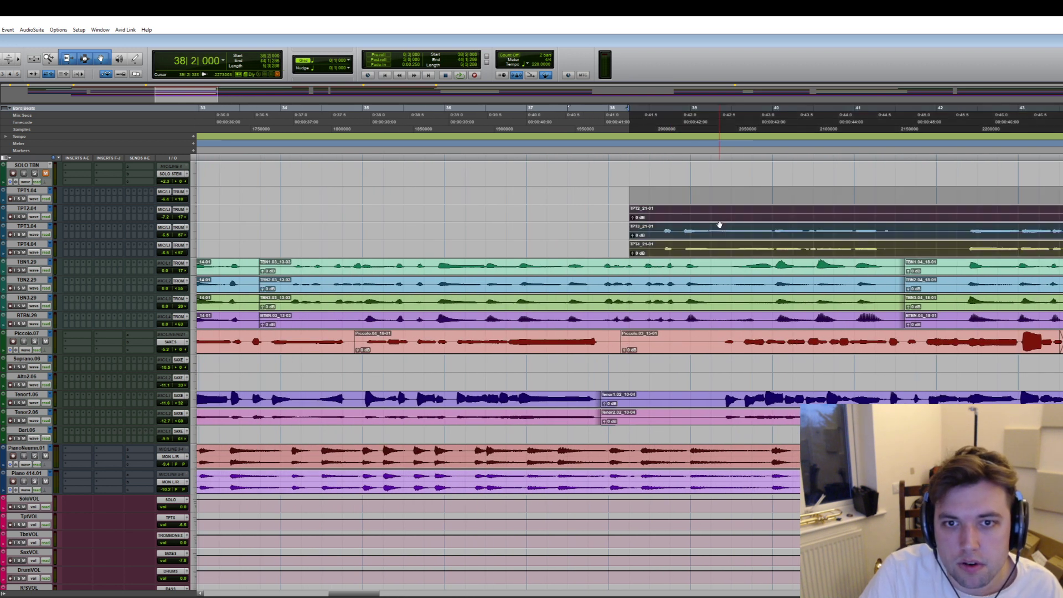
scroll(548, 222, "left", 12)
scroll(562, 228, "left", 15)
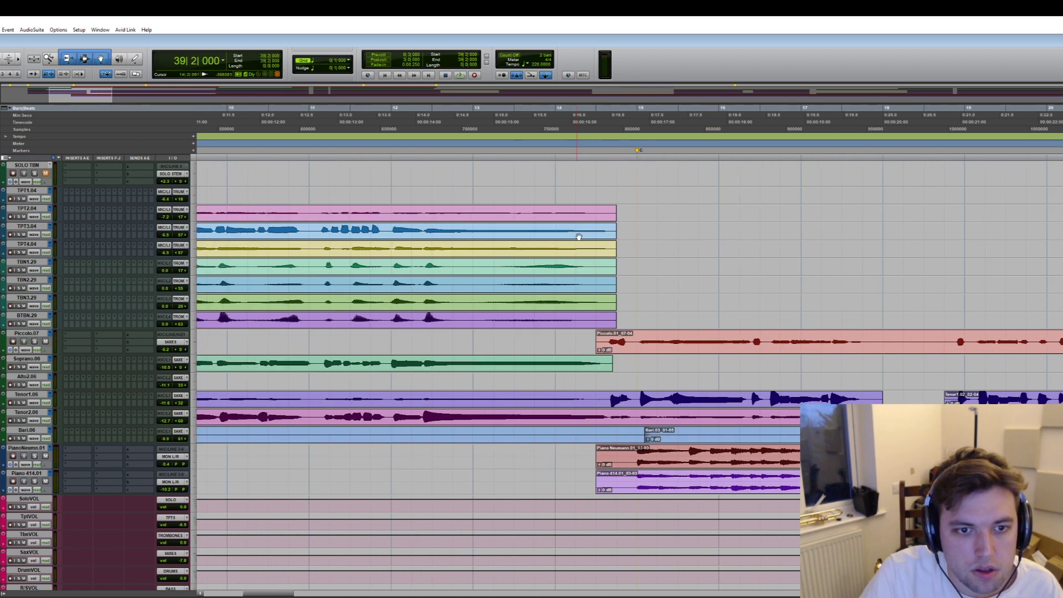
scroll(647, 228, "down", 3)
scroll(647, 228, "right", 4)
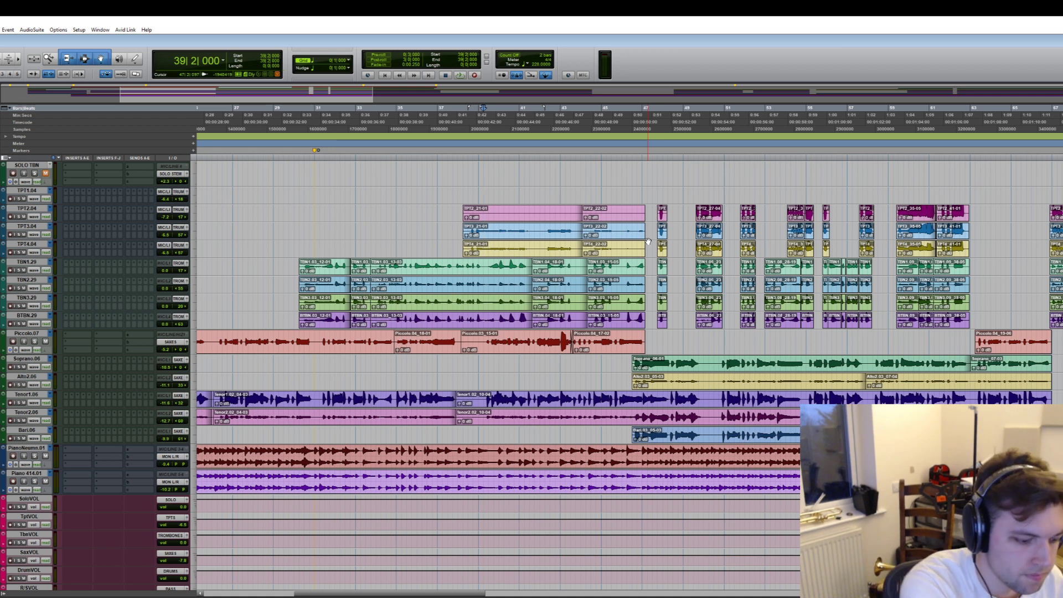
left_click_drag(701, 360, 721, 438)
key("Delete")
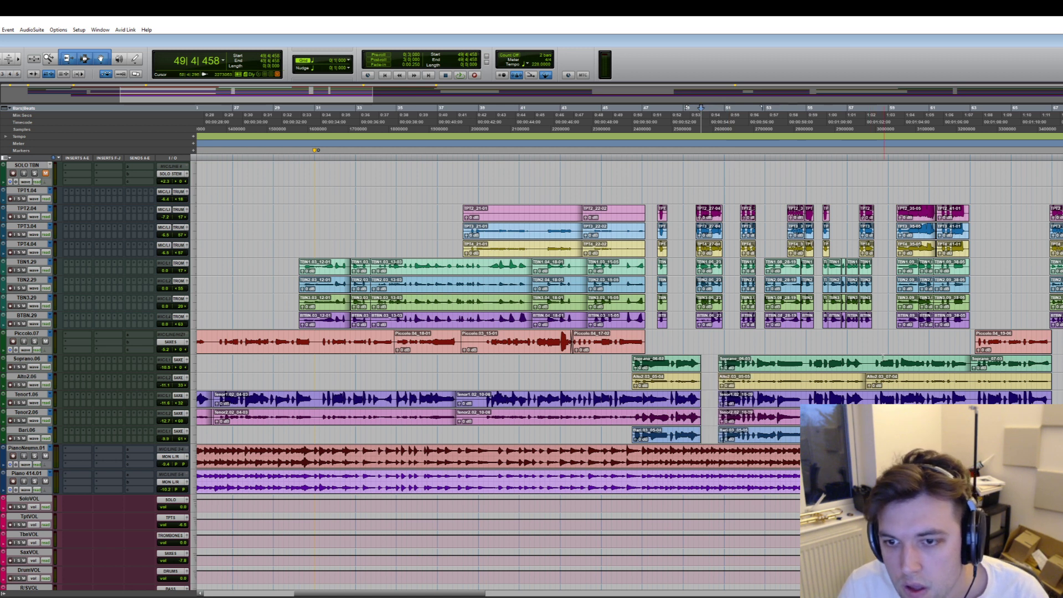
left_click_drag(872, 363, 864, 400)
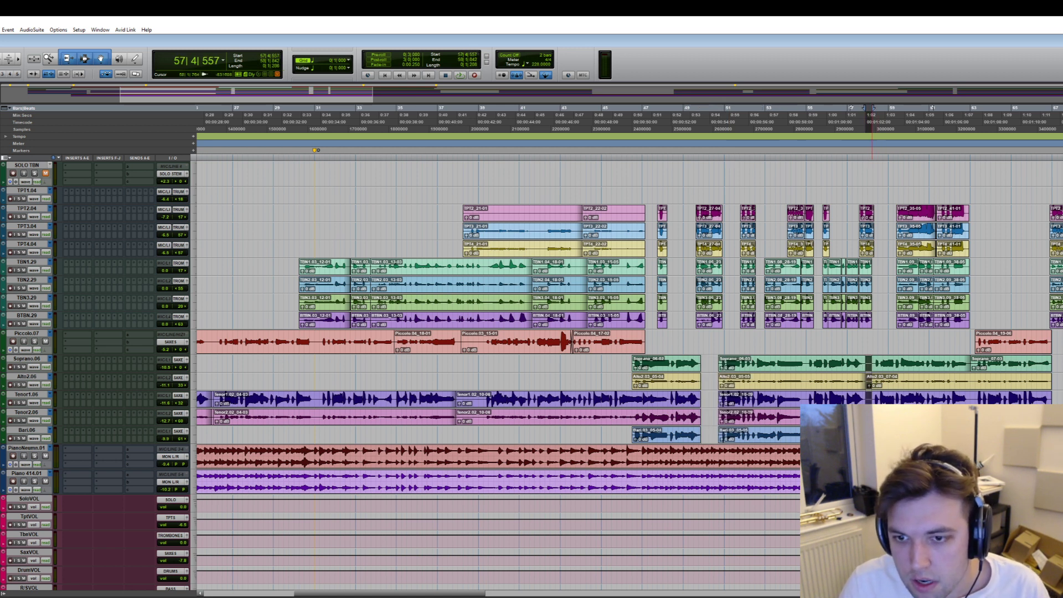
key("Delete")
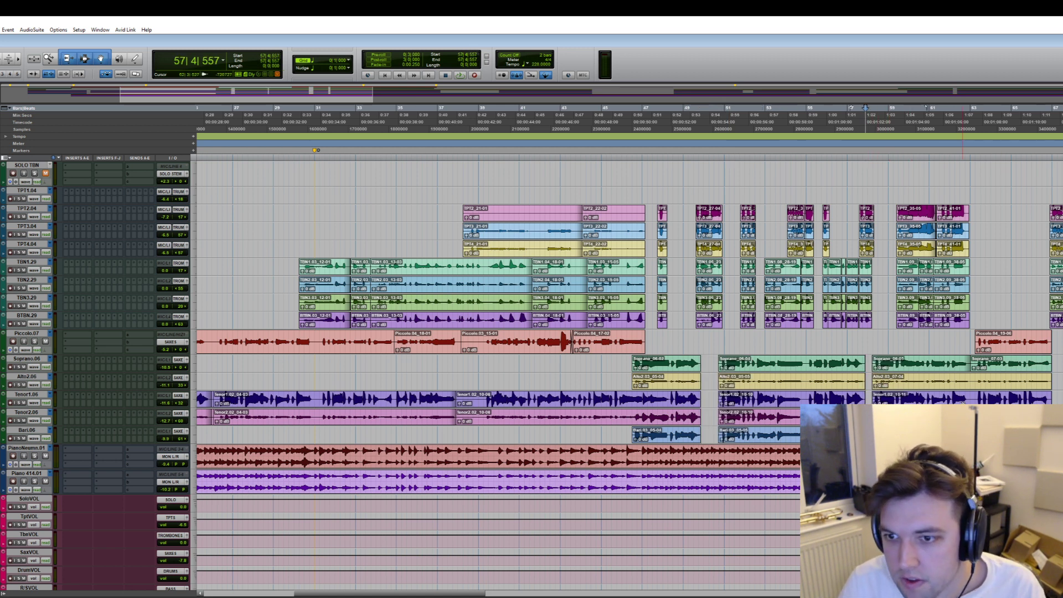
- Clear the silence on the two tenor sax tracks from around 37|4 to bar 39, and on the Piccolo track from around 38|1
left_click_drag(483, 394, 460, 424)
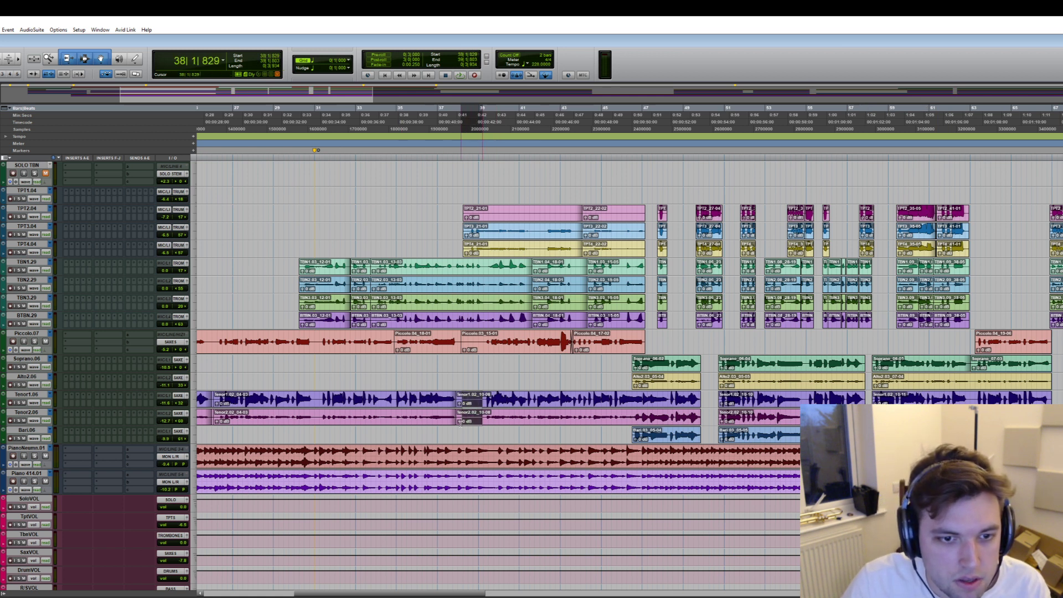
key("Delete")
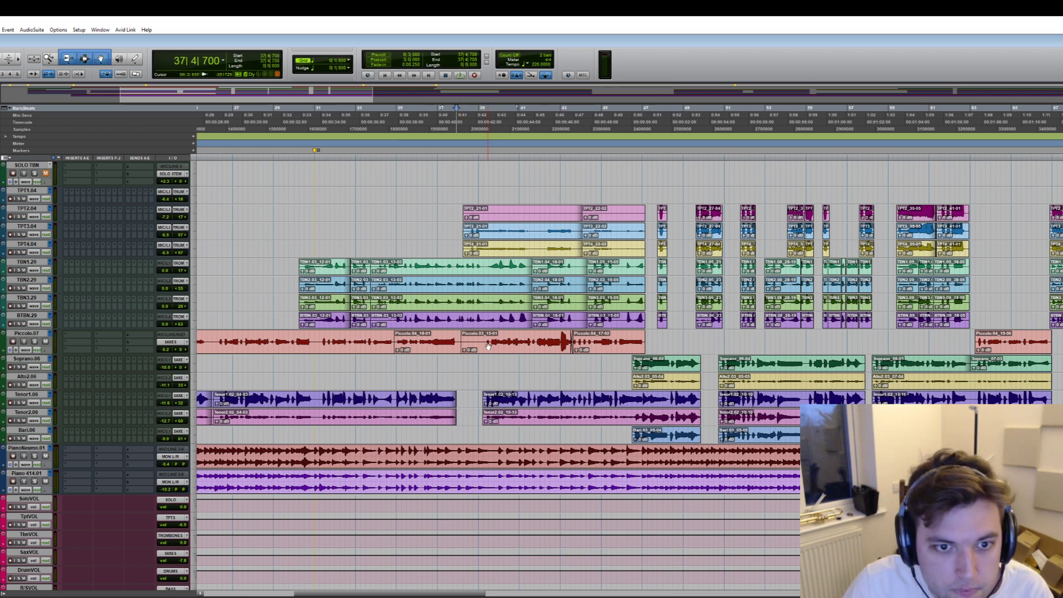
left_click(459, 355, "shift")
key("Delete")
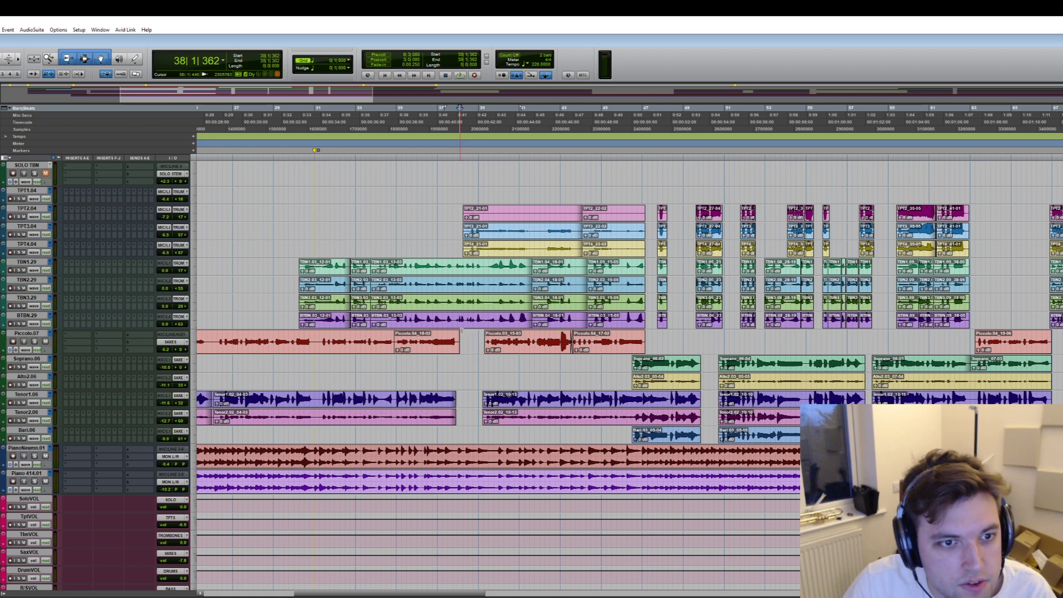
- Delete the two silent TPT2 clips between 38|2 and bar 47, and play back from 47|3
double_click(554, 211)
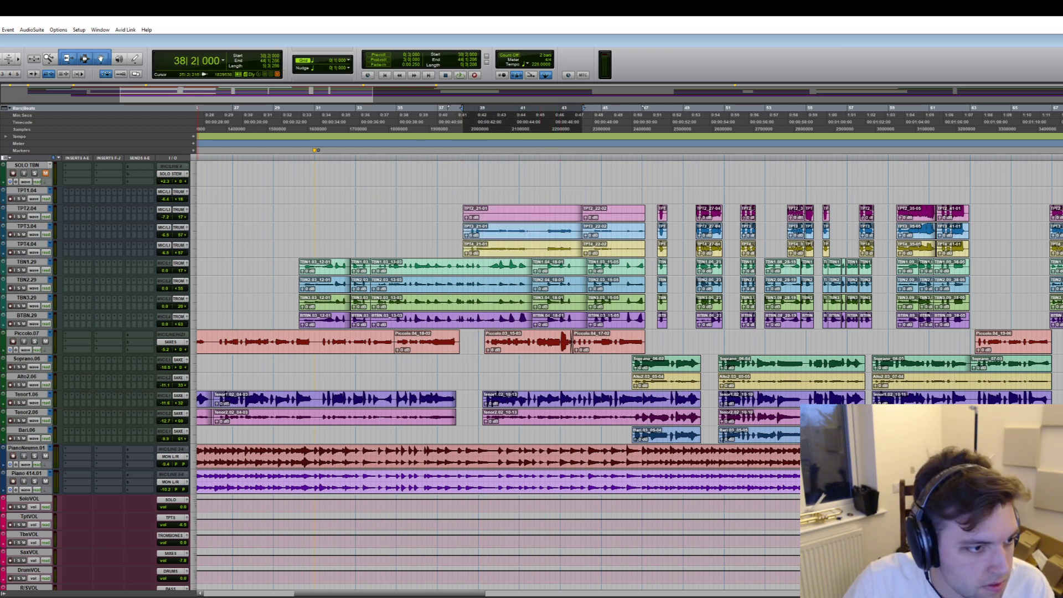
key("Delete")
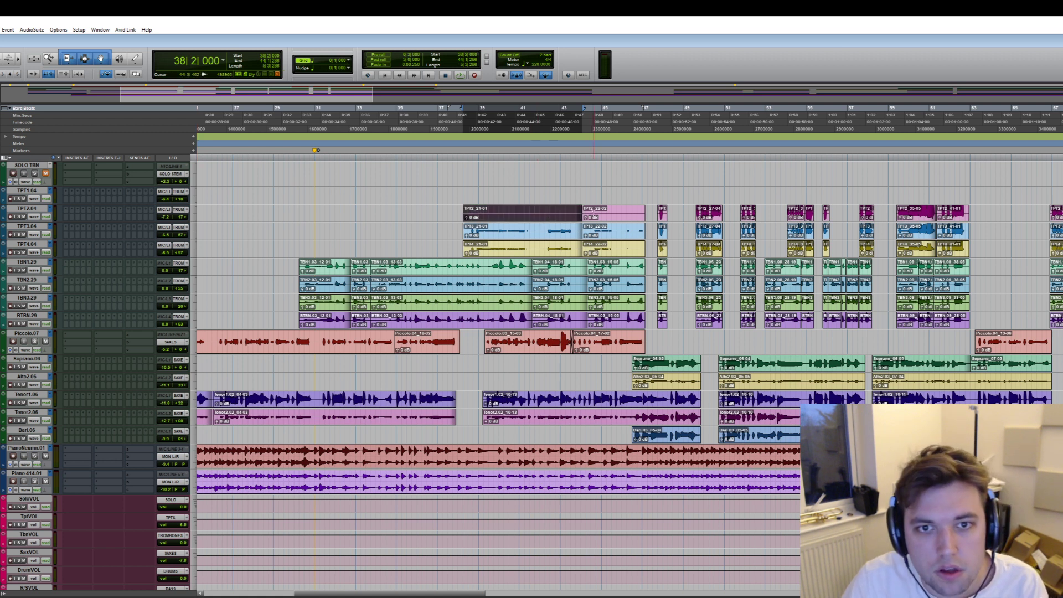
left_click(608, 220)
key("space")
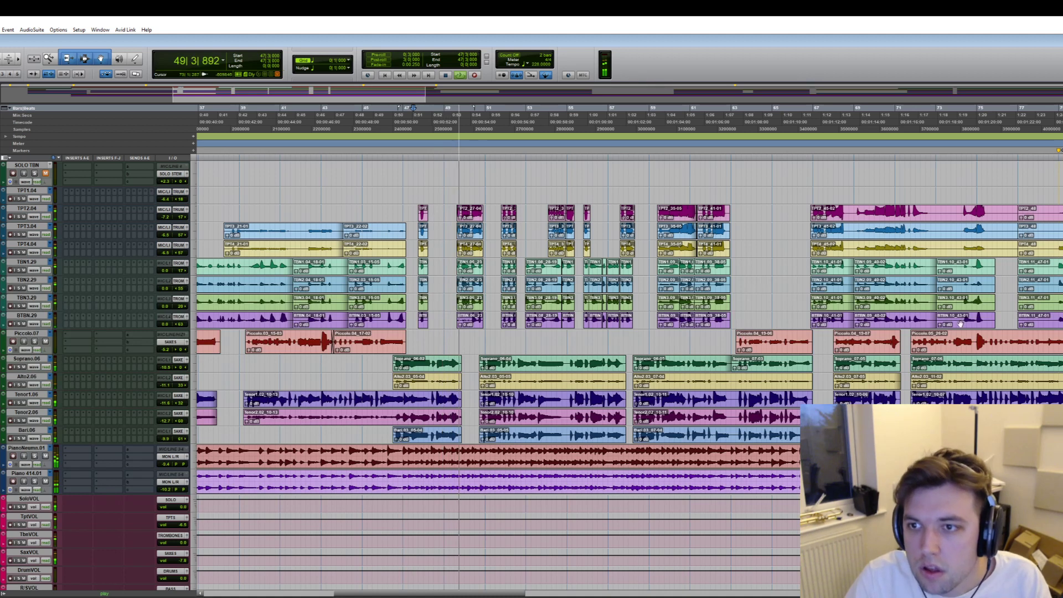
- Clear the silence on TPT2 and TPT3 from around 75|3 to 94|3, and on TPT4 and the trombones from around 75|3 to 78|4
left_click_drag(1020, 208, 632, 227)
key("Delete")
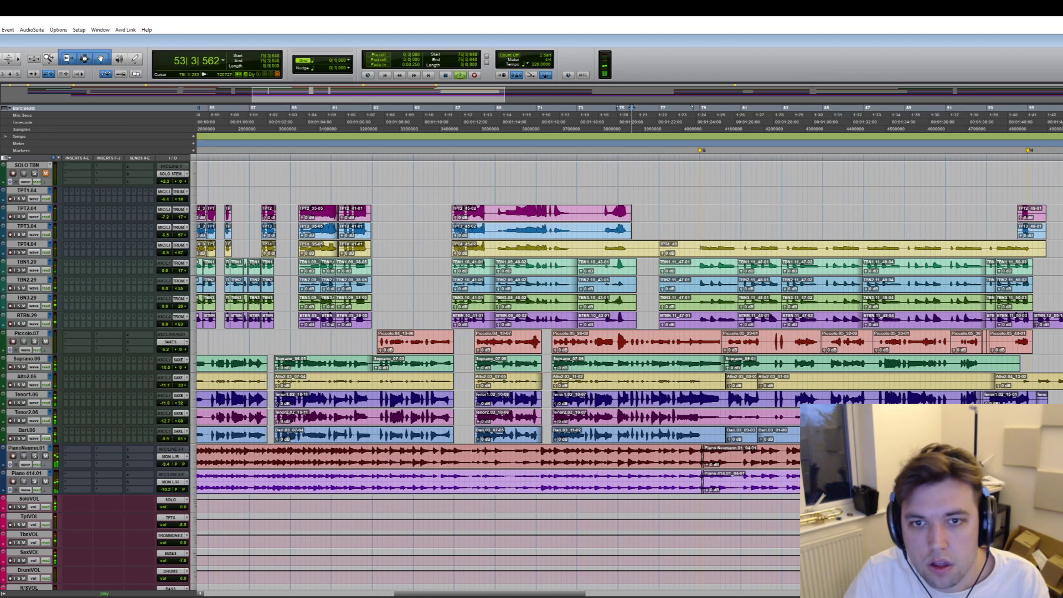
left_click_drag(695, 245, 633, 324)
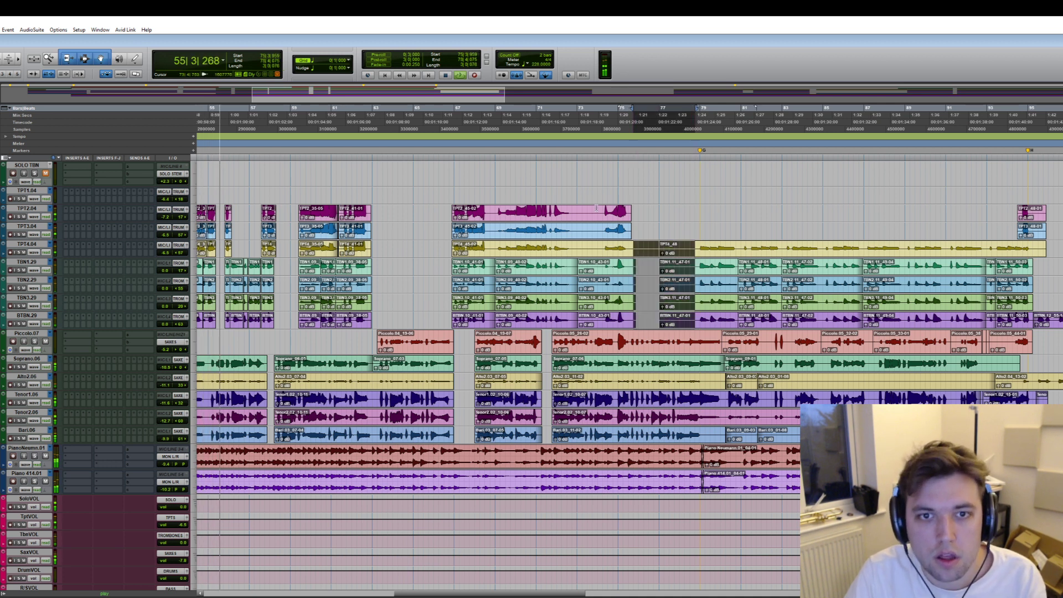
key("Delete")
- Clear the silence on the trumpet and trombone tracks from around 72|4 to bar 74
left_click_drag(601, 210, 576, 312)
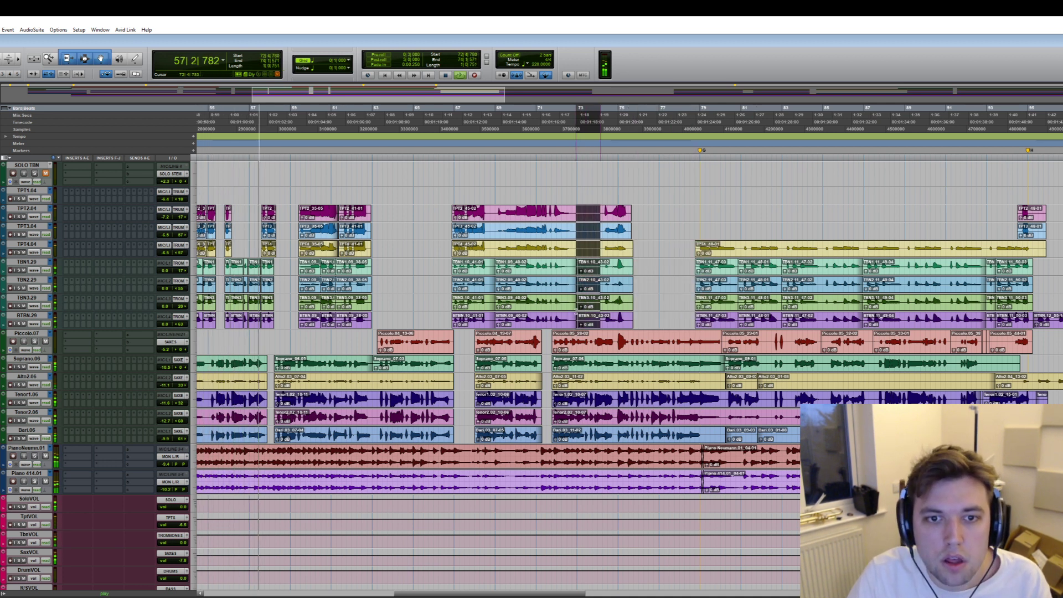
key("Delete")
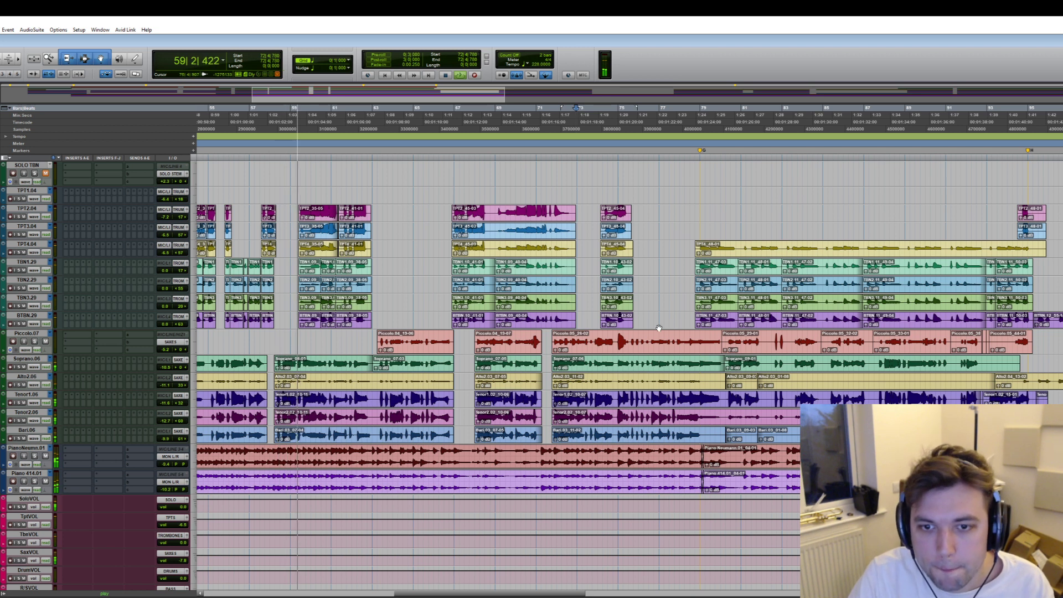
- Clear the silence on Piccolo and Soprano from around bar 93, and on Alto2 from around bar 79 to 94|2
left_click_drag(756, 382, 986, 355)
key("Delete")
key("Delete")
key("Delete")
key("Delete")
left_click_drag(760, 382, 703, 386)
key("Delete")
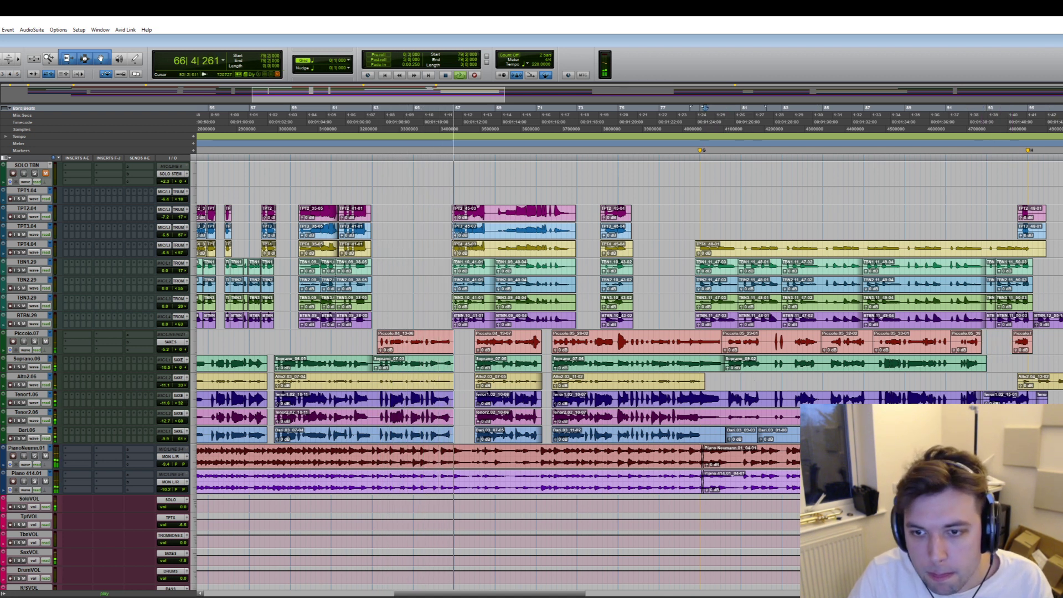
- Clear the silence on the Bari track from around 79|2 onward to roughly bar 94
left_click_drag(756, 434, 997, 435)
key("Delete")
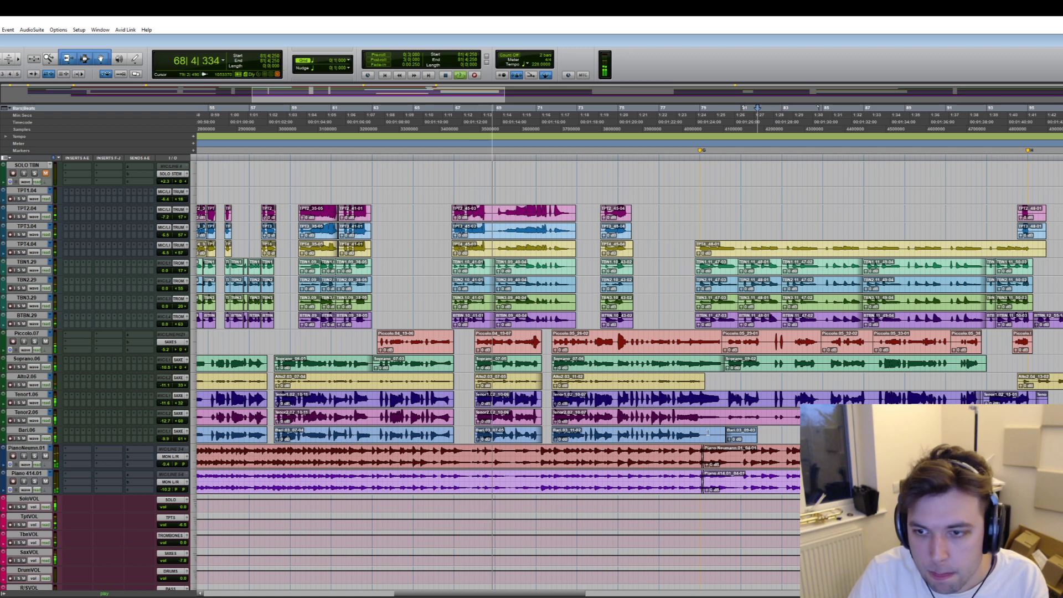
left_click_drag(709, 435, 1008, 435)
key("Delete")
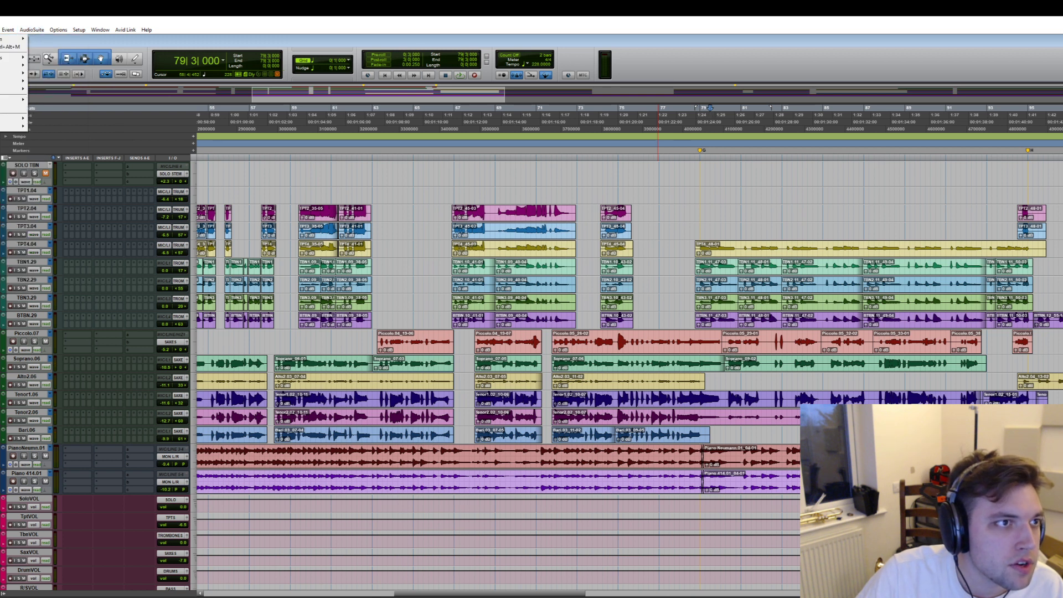
- Set the default clip color coding to Groups in the display preferences
mouse_move(86, 32)
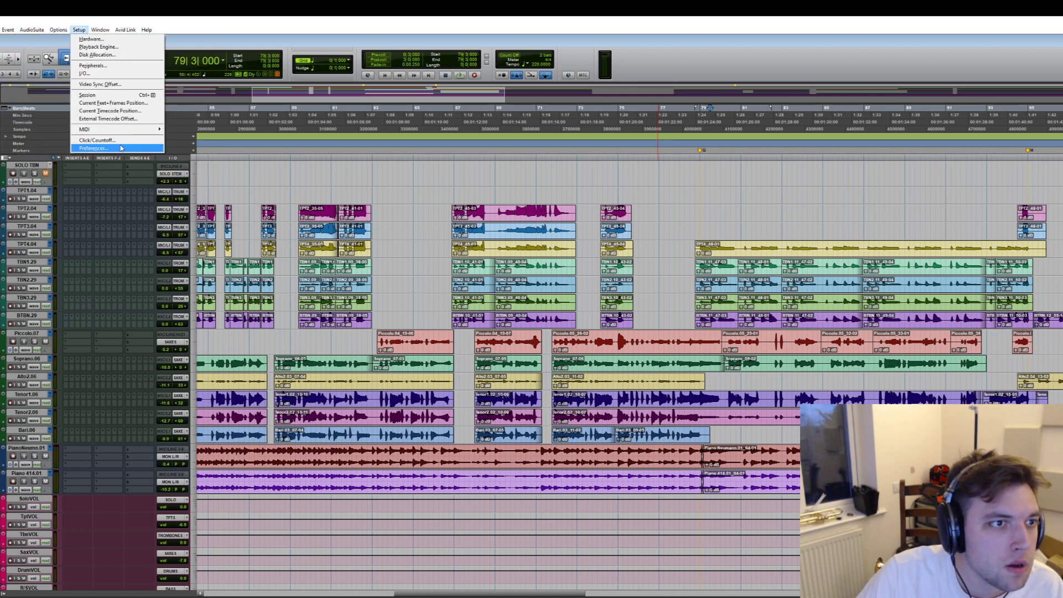
left_click(93, 149)
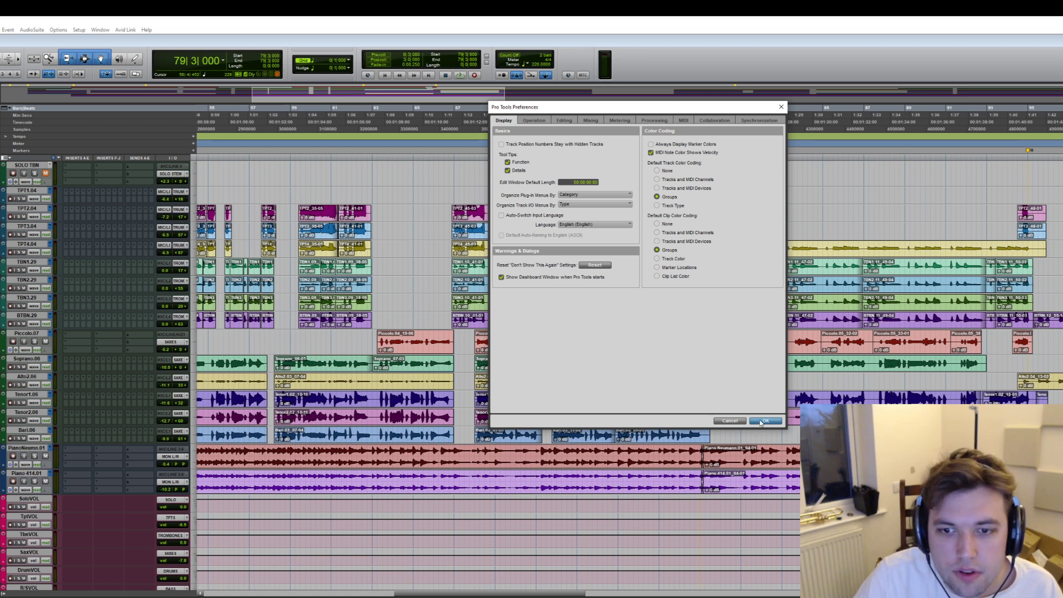
left_click(764, 421)
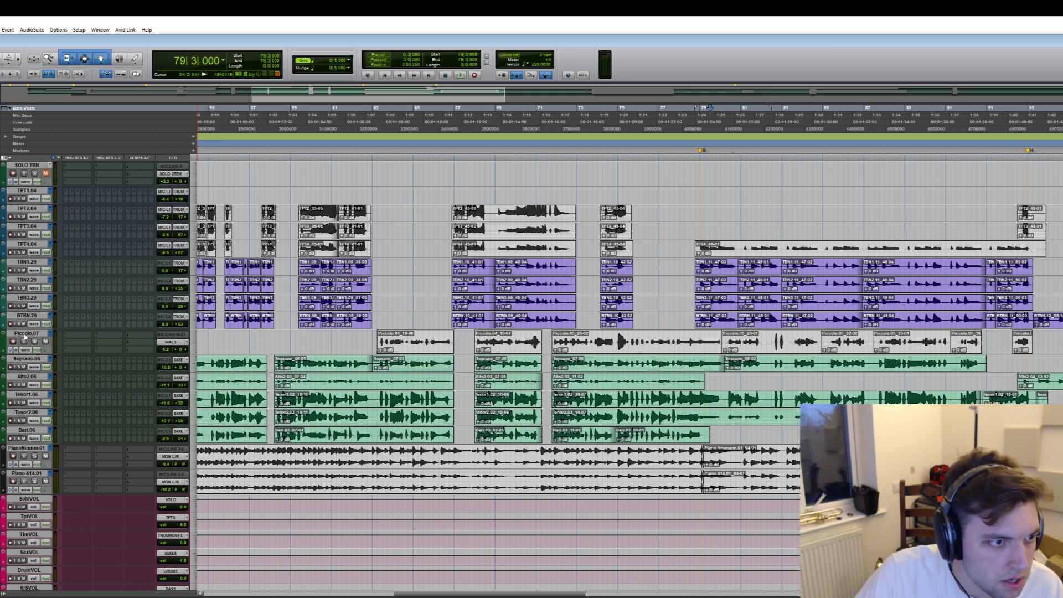
- Modify the saxes group to add the Piccolo.07 track to it
right_click(1, 497)
left_click(14, 521)
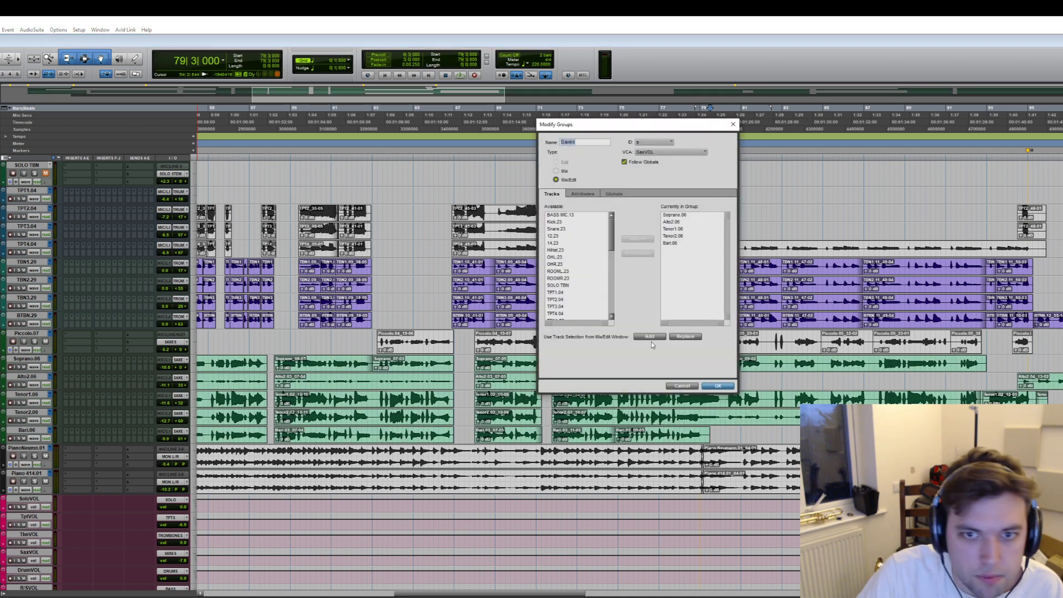
scroll(569, 244, "down", 4)
left_click(565, 269)
left_click(638, 239)
left_click(717, 386)
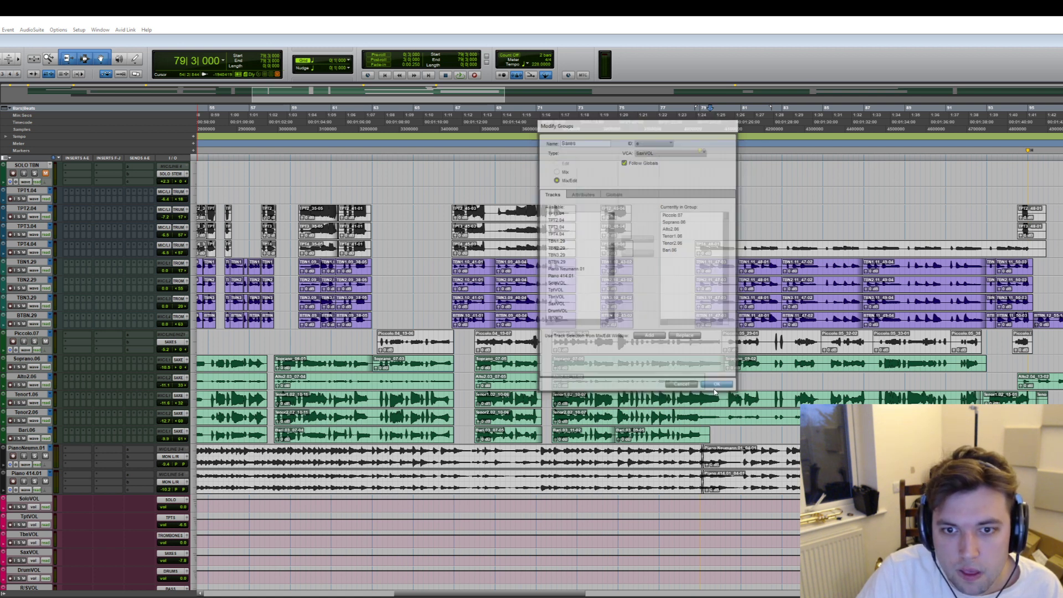
- Play back the session from 66|1
left_click(431, 238)
key("space")
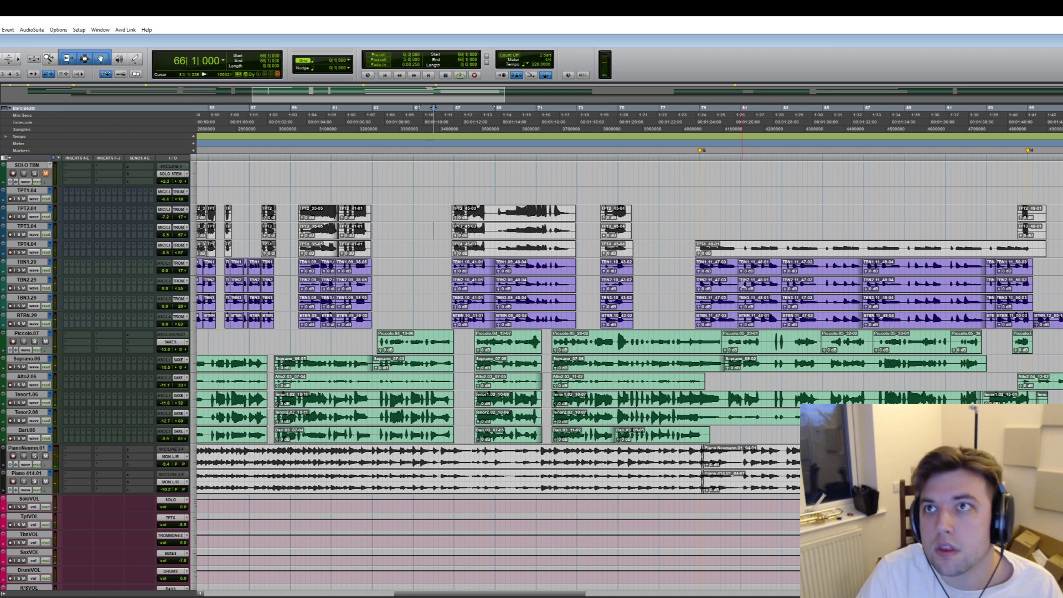
key("space")
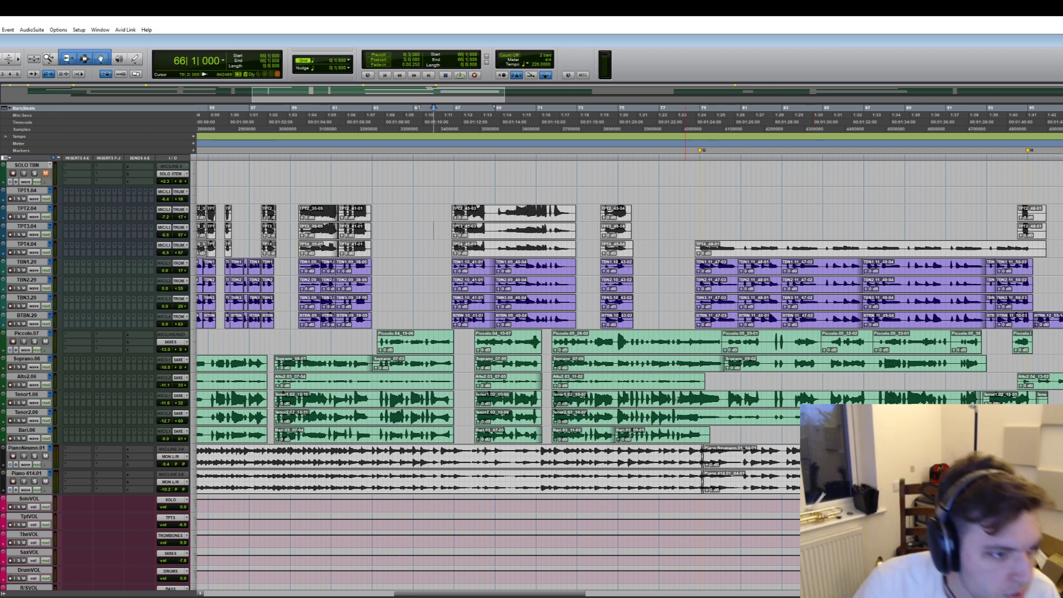
- Inspect the Ocean Way Studios plug-in on the HORNS track and close it
scroll(676, 400, "left", 15)
scroll(346, 446, "down", 10)
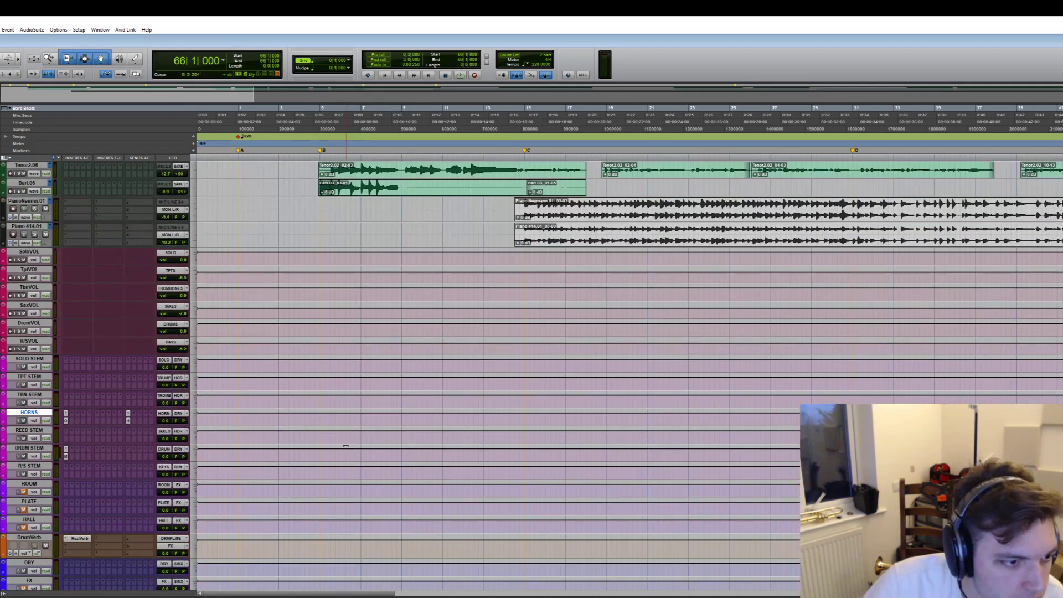
scroll(346, 445, "down", 5)
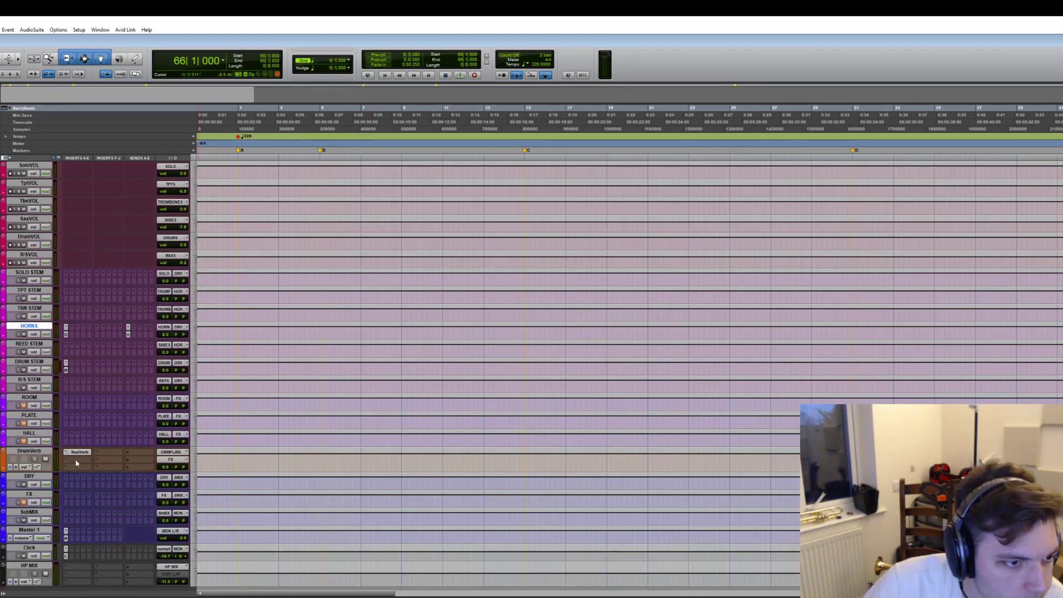
left_click(65, 334)
left_click_drag(989, 78, 462, 192)
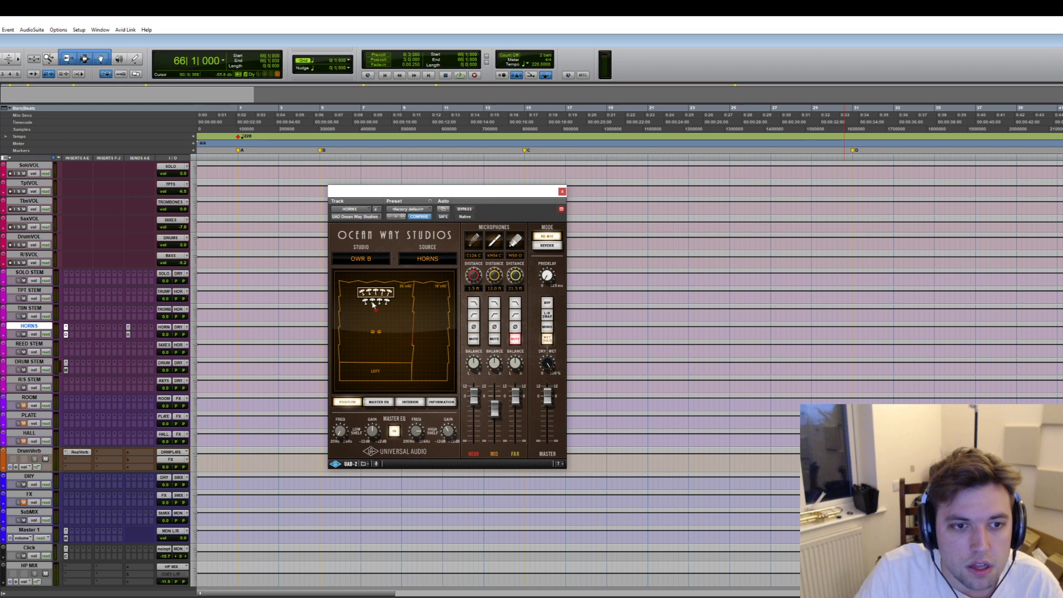
left_click(563, 192)
- Play back the trombone and Piccolo passage from 42|3 several times
scroll(912, 181, "up", 10)
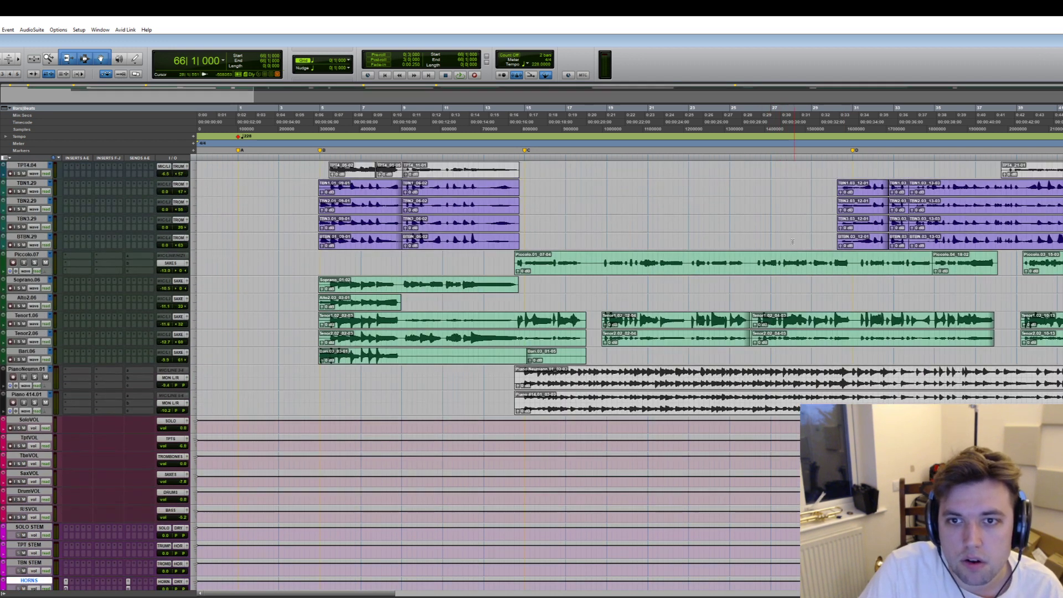
scroll(967, 286, "right", 5)
scroll(854, 218, "up", 1)
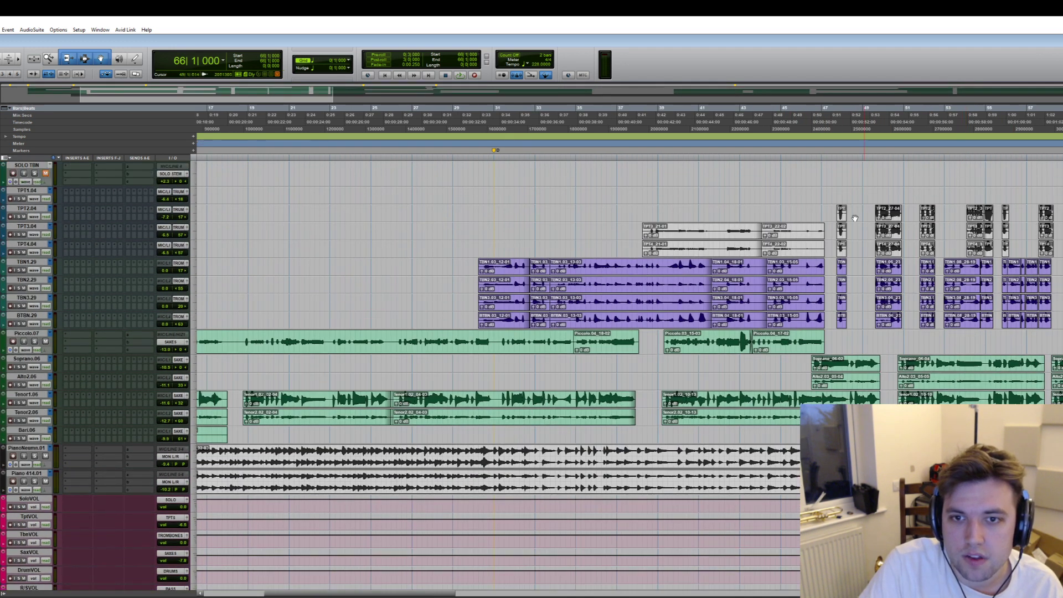
left_click(731, 123)
key("space")
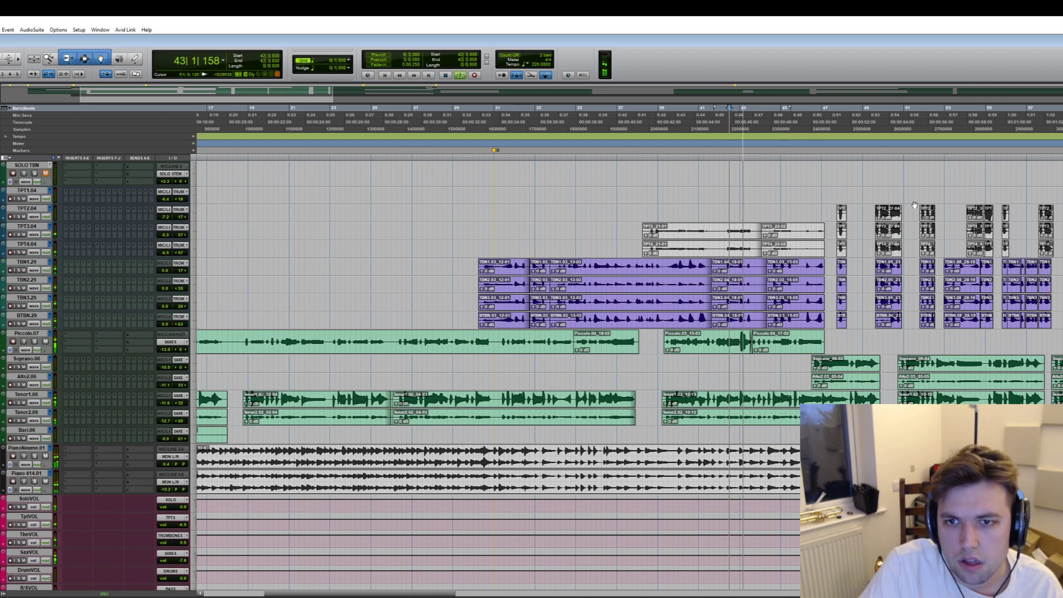
key("space")
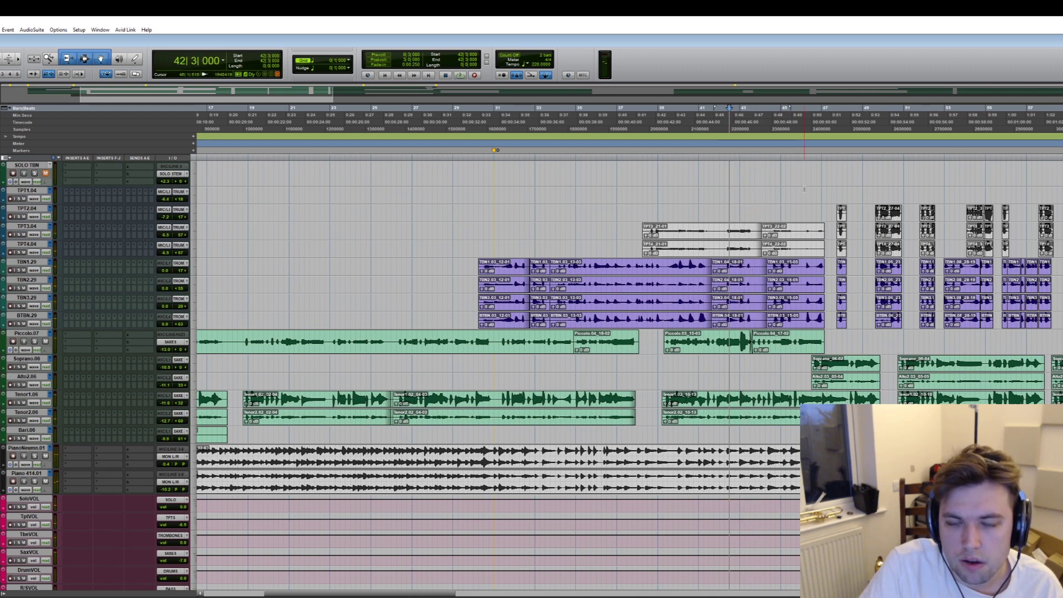
key("space")
key("space")
key("space")
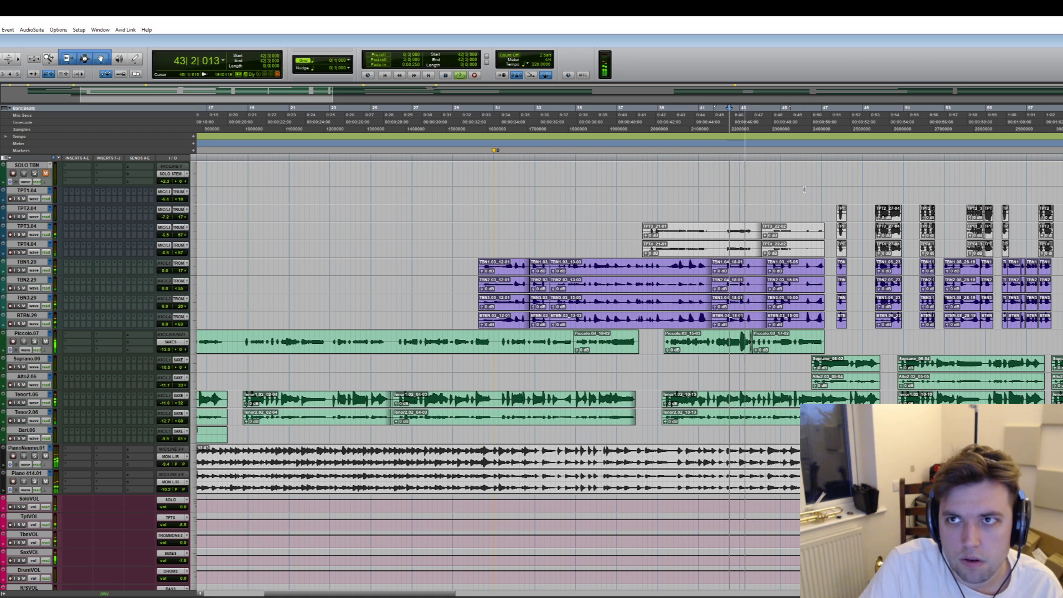
key("space")
- Play back the trumpet and trombone passage from 70|3
scroll(853, 278, "right", 5)
left_click(885, 166)
key("space")
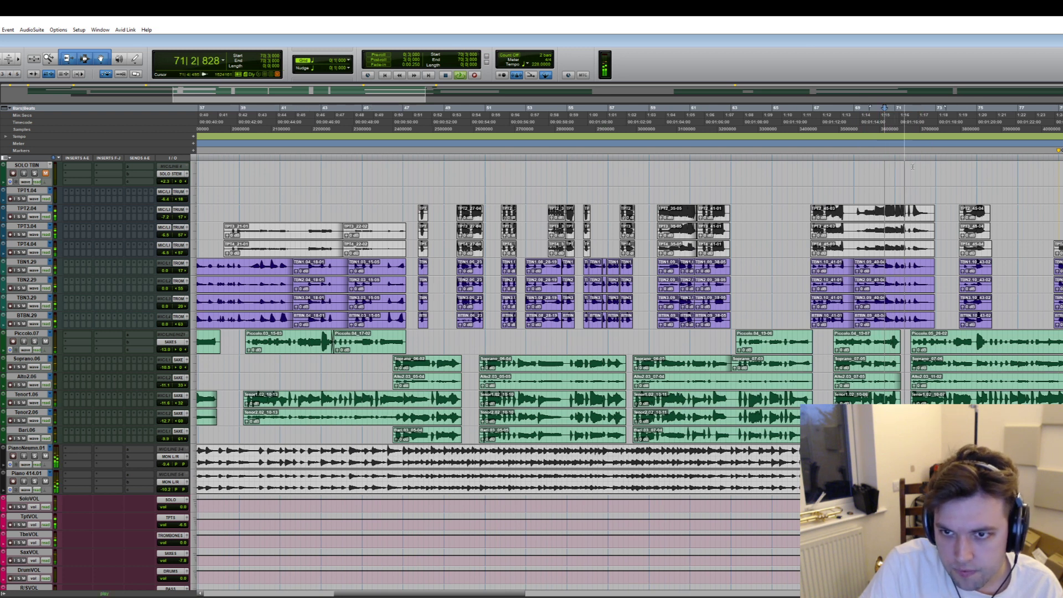
key("space")
- Replay the passage from 70|3 several times, comparing the HORNS track with its inserts bypassed and active
scroll(404, 524, "down", 8)
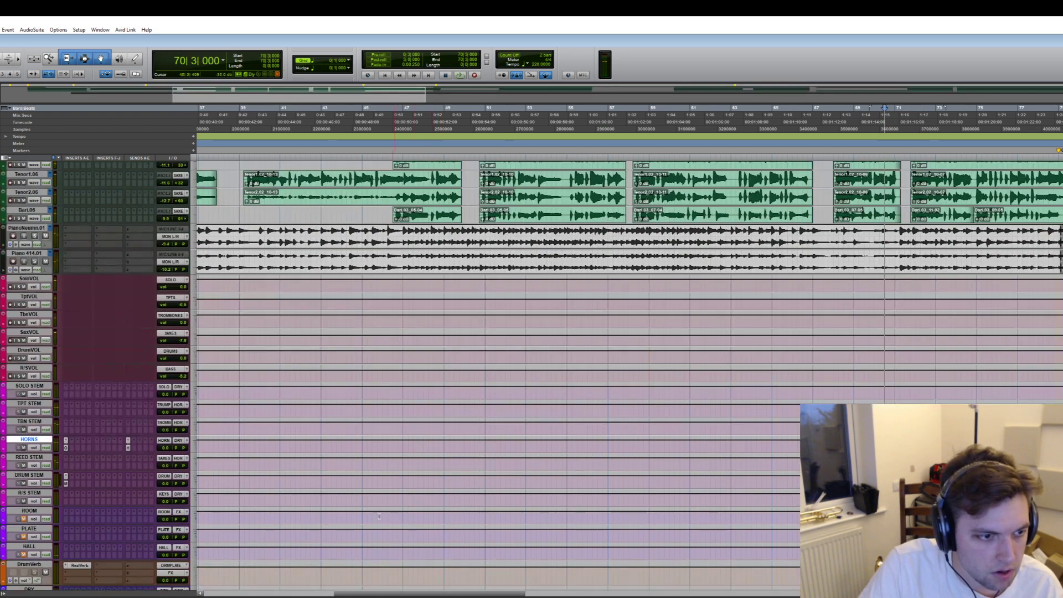
key("space")
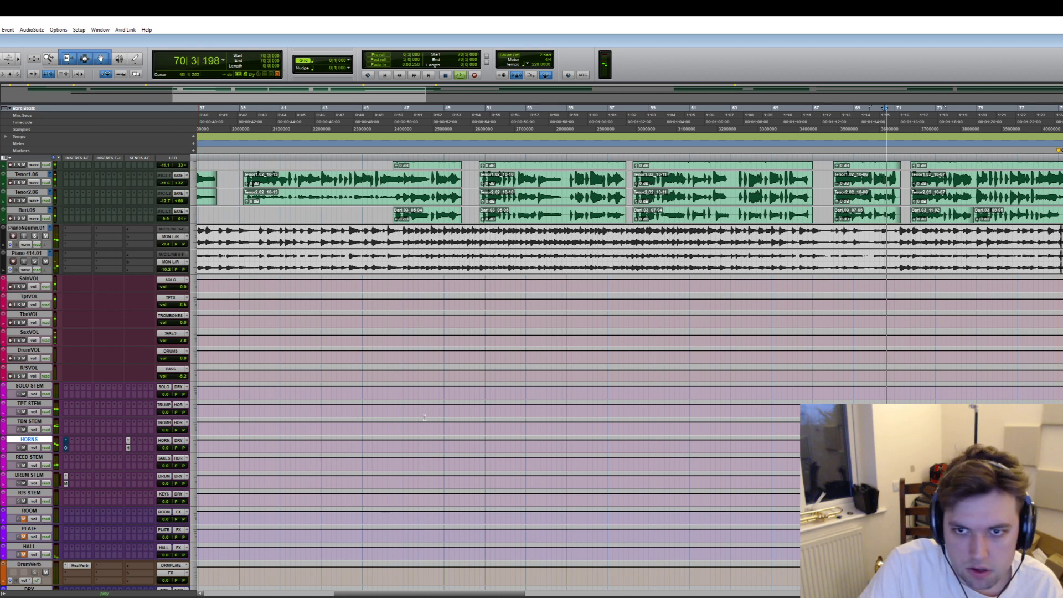
key("space")
key("space")
key("space")
key("space")
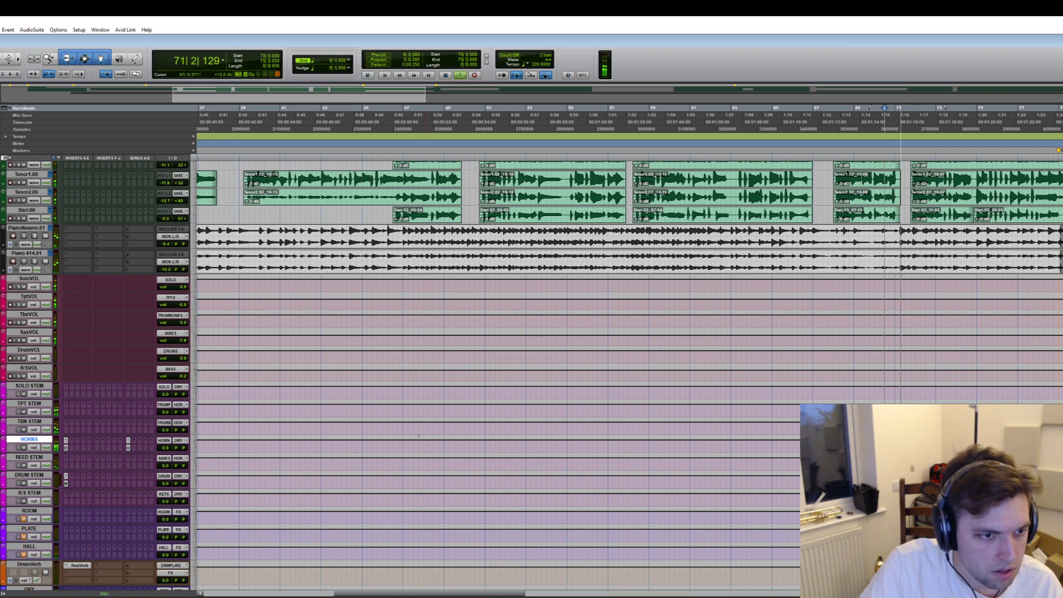
scroll(515, 444, "up", 5)
key("space")
scroll(526, 434, "up", 4)
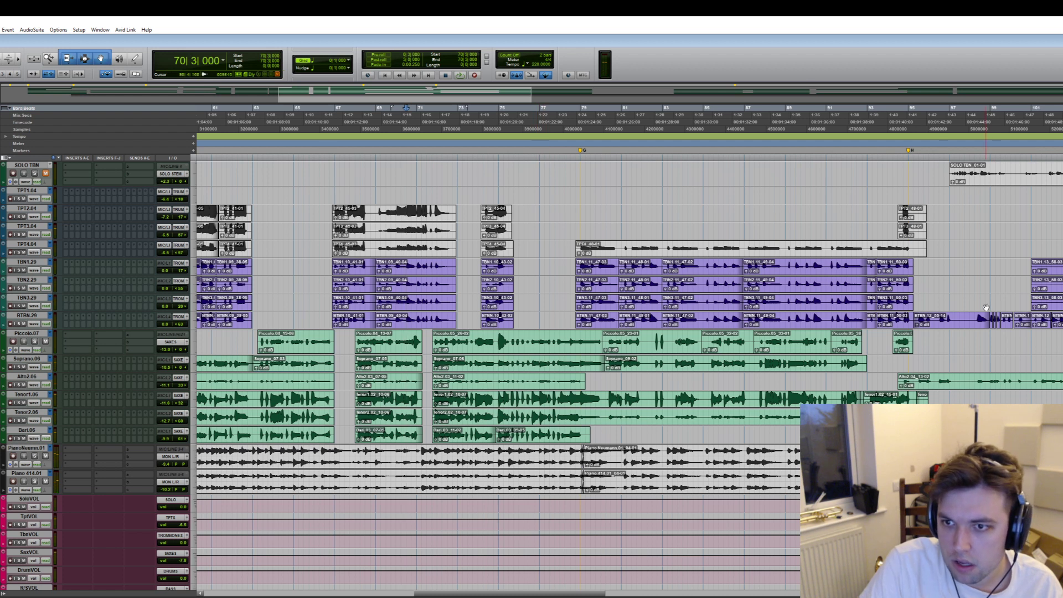
left_click_drag(1062, 317, 1001, 269)
left_click(1011, 273)
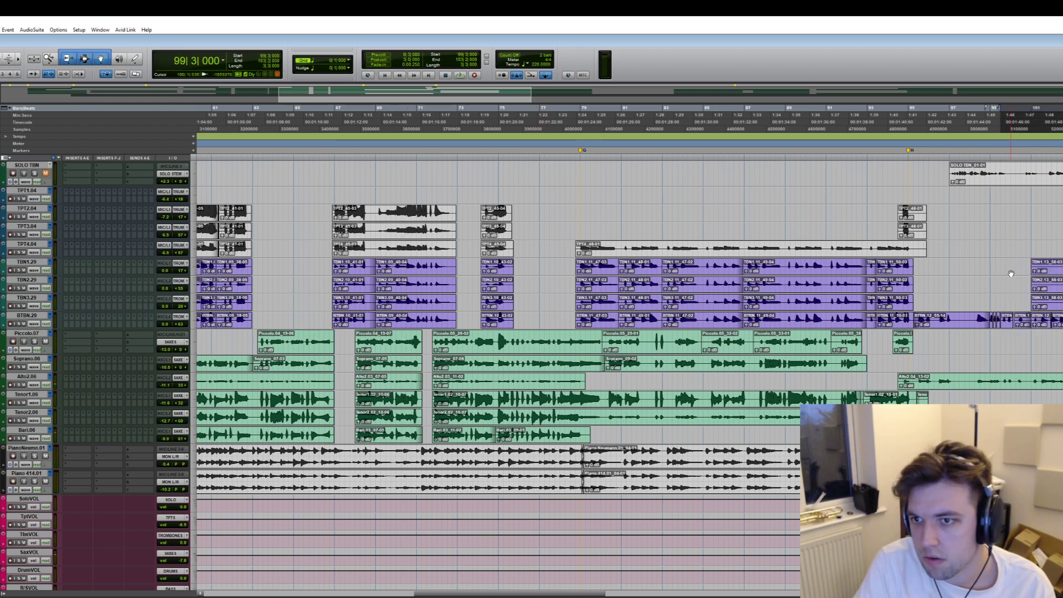
scroll(981, 346, "left", 5)
scroll(981, 346, "left", 5)
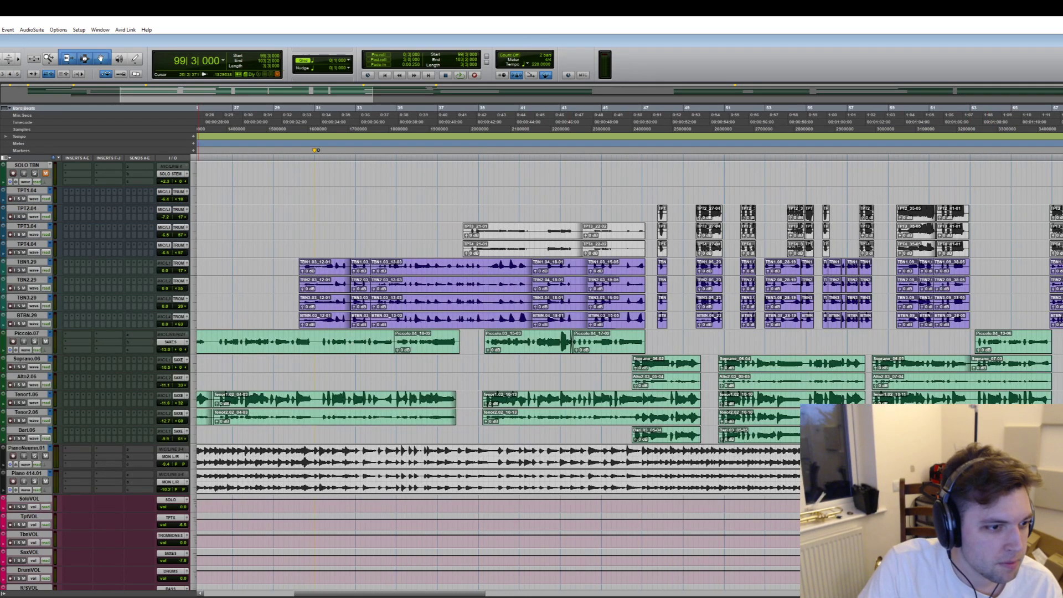
scroll(574, 330, "left", 3)
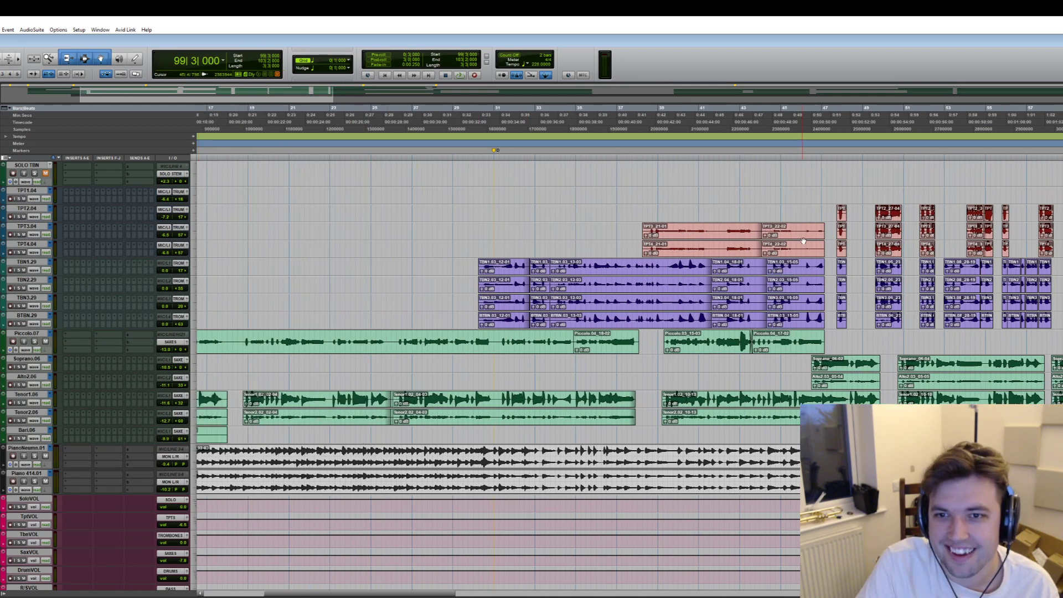
- Play back from around bar 46 and clear the short silence on the trumpet and trombone tracks between about 68|3 and bar 69
key("space")
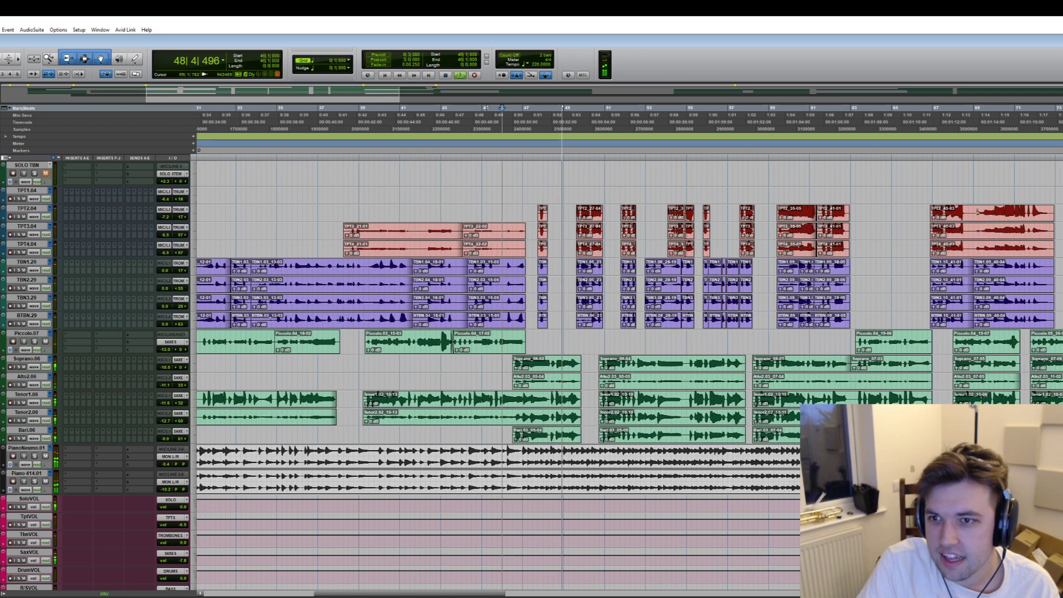
left_click_drag(973, 211, 966, 212)
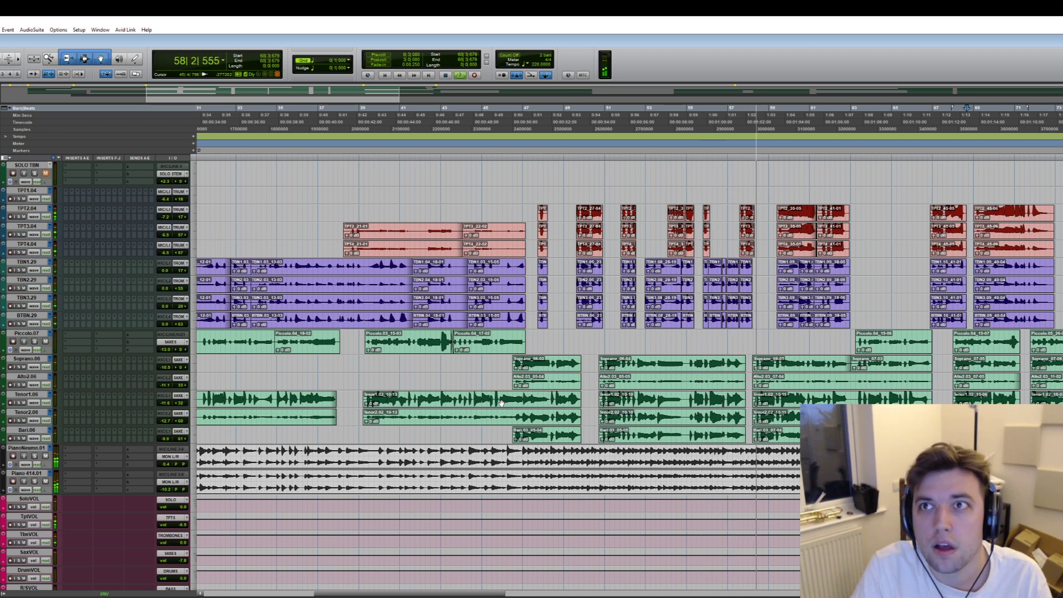
key("space")
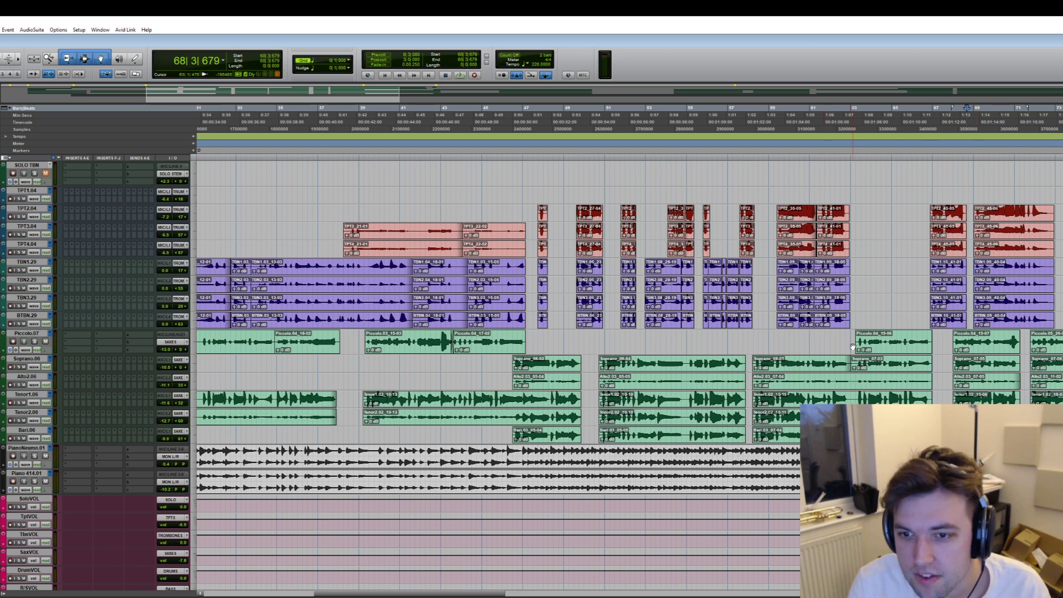
- Clear the short silence on the Soprano, Alto2, tenor and Bari tracks just before 63|1
left_click_drag(858, 401, 854, 368)
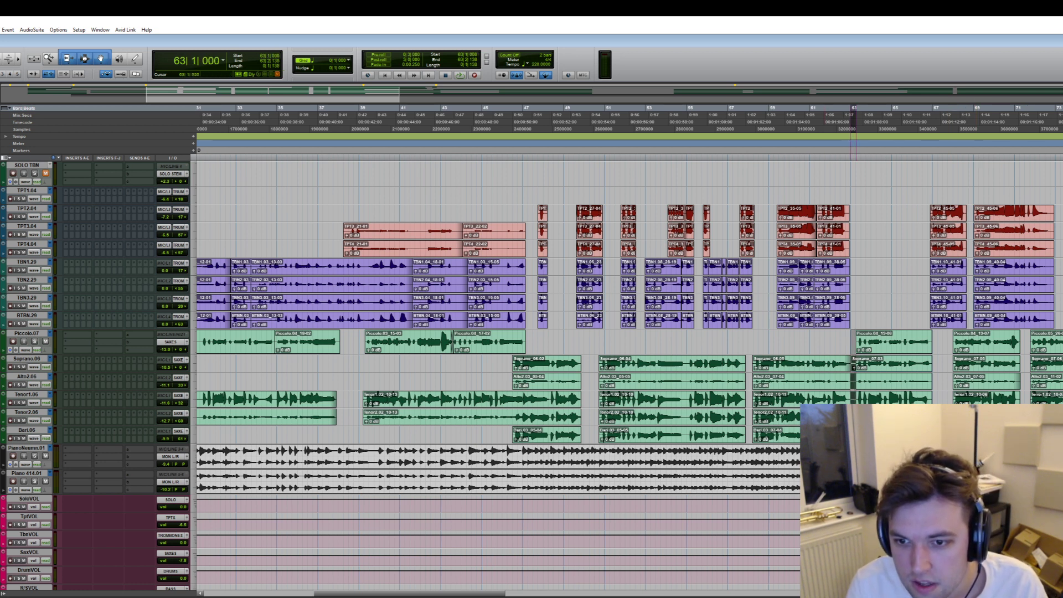
key("Delete")
scroll(879, 329, "right", 5)
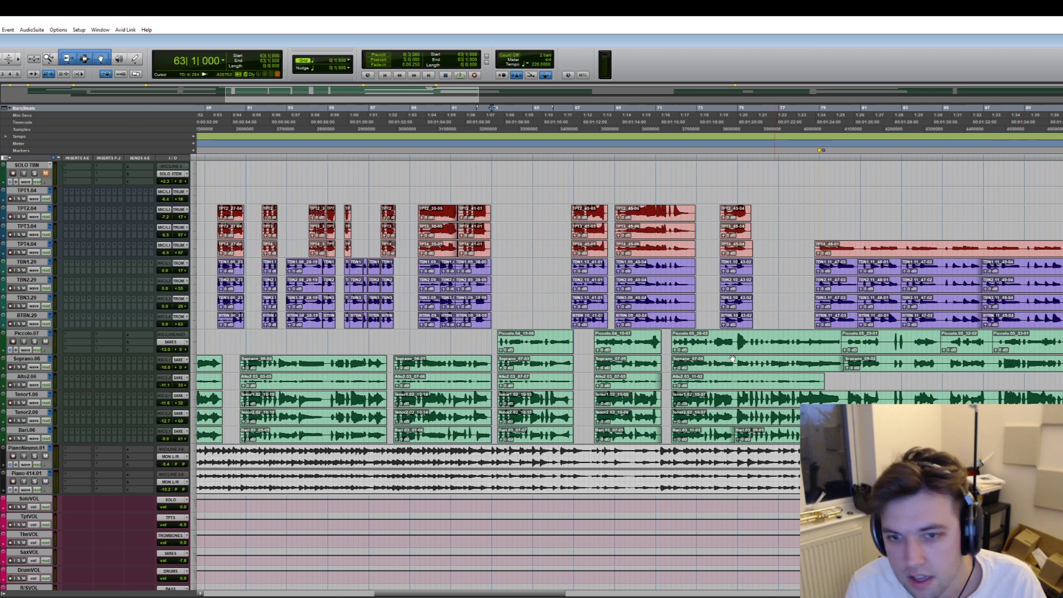
left_click(660, 404)
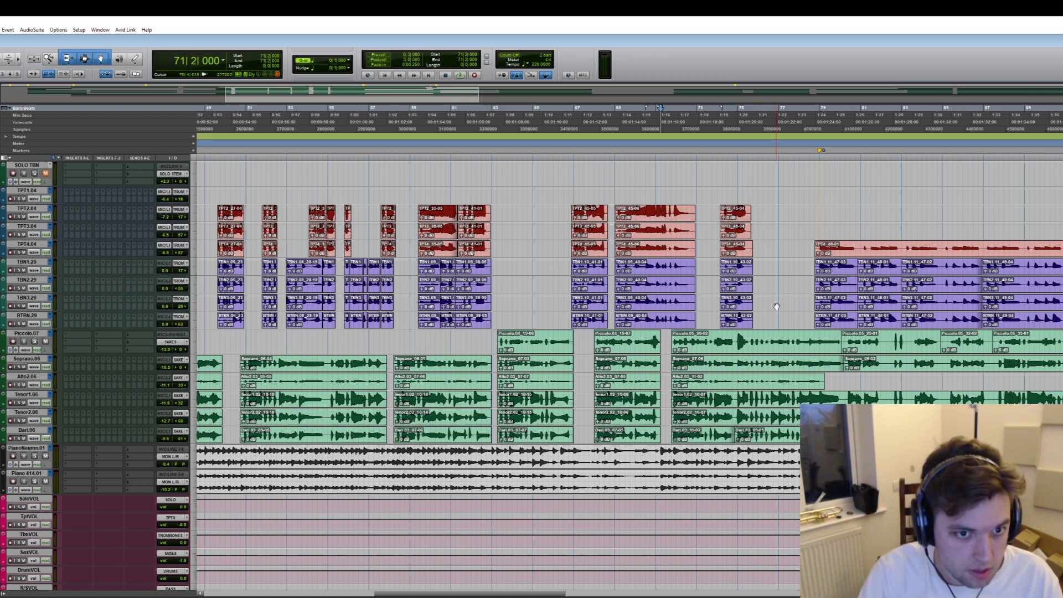
- Delete the Alto2 clips between around 46|3 and bar 79 while playing back the section
scroll(715, 371, "left", 3)
left_click(213, 370)
key("space")
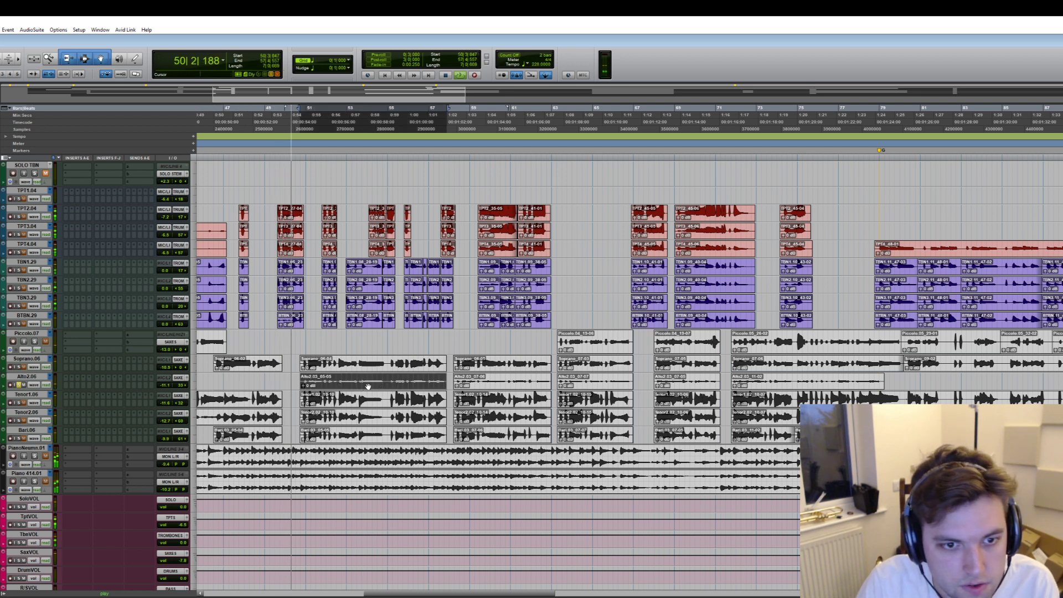
left_click(452, 382)
left_click(599, 385)
key("Delete")
left_click(808, 382)
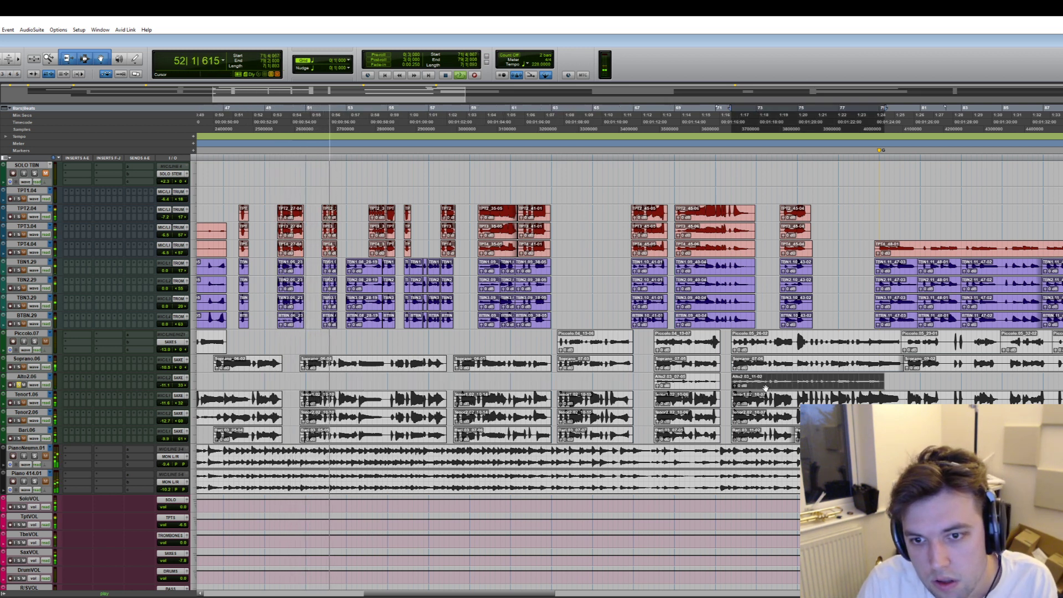
key("Delete")
left_click(686, 383)
key("Delete")
key("space")
key("space")
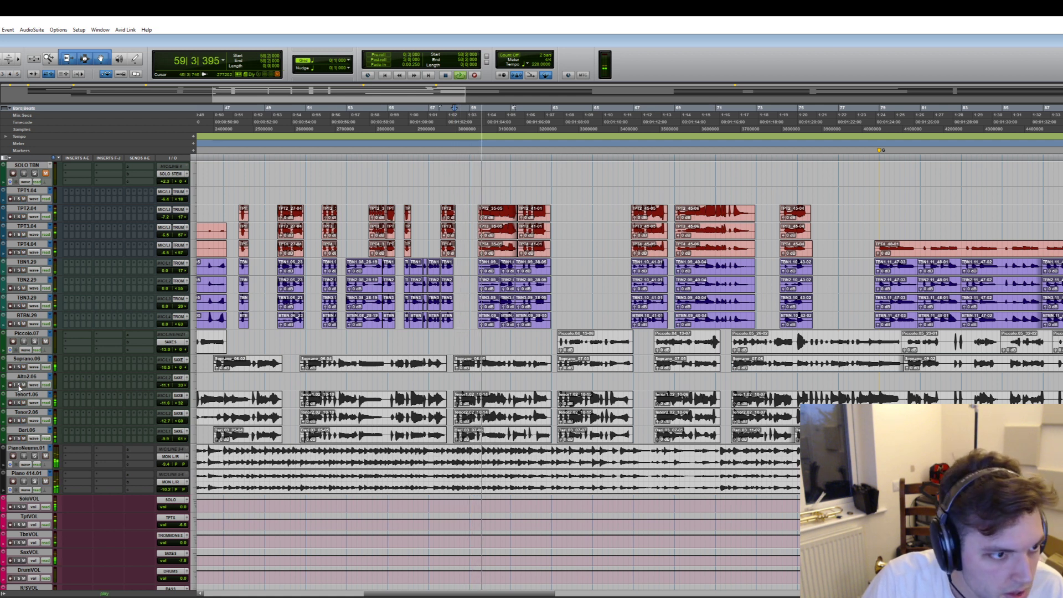
- Clear the short silence on the Piccolo and Soprano tracks just before bar 85 during playback
scroll(821, 360, "right", 5)
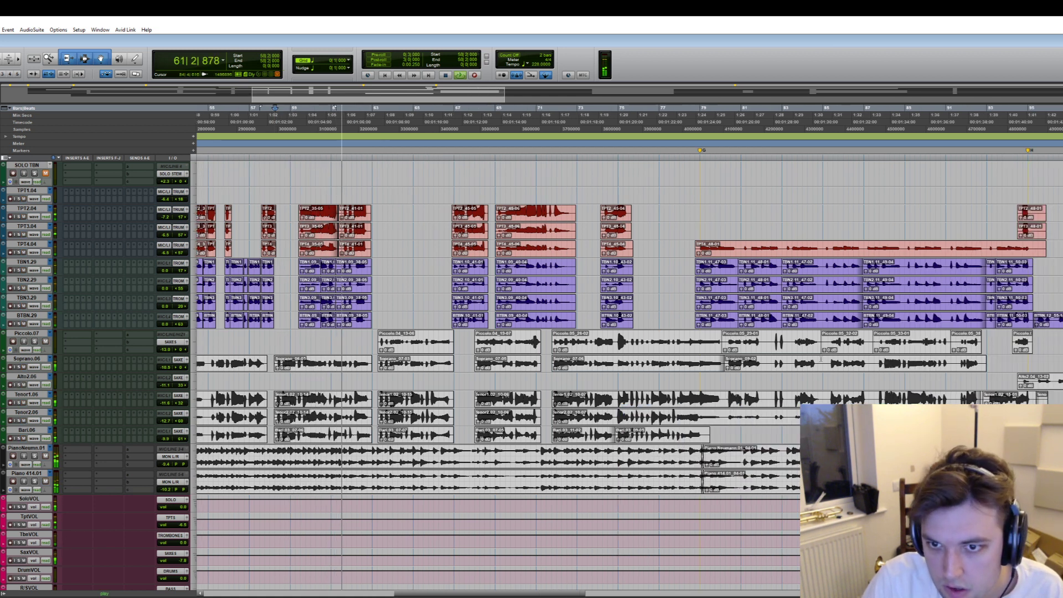
left_click_drag(828, 341, 821, 370)
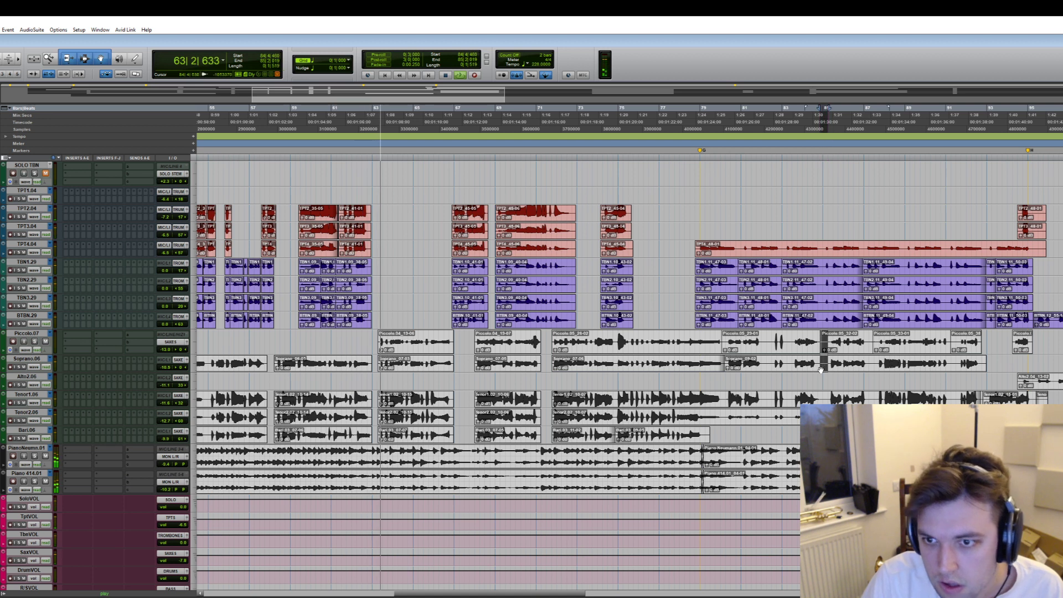
key("Delete")
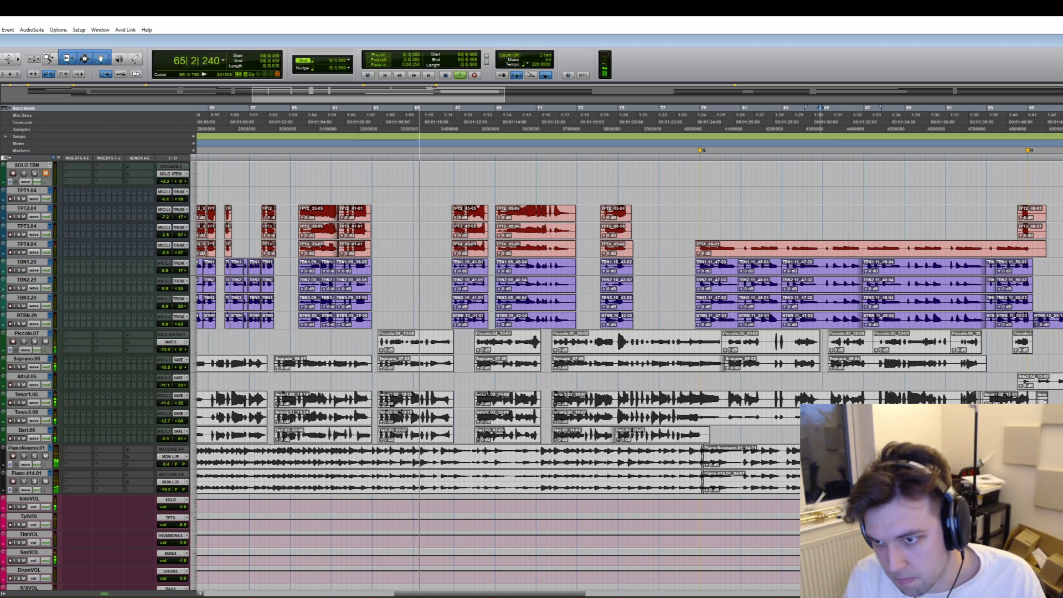
left_click(1025, 386)
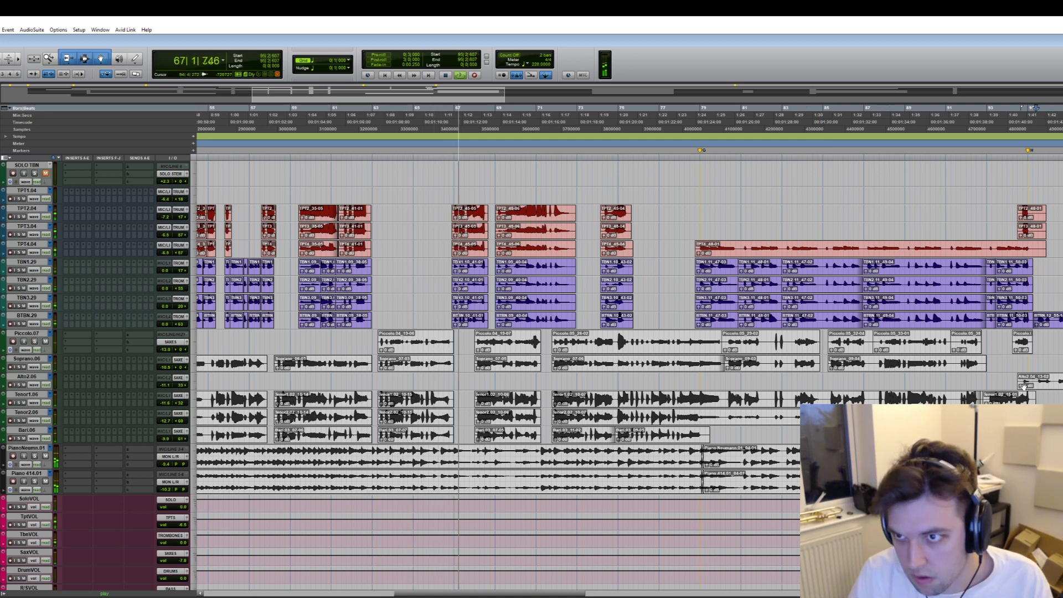
scroll(476, 355, "right", 3)
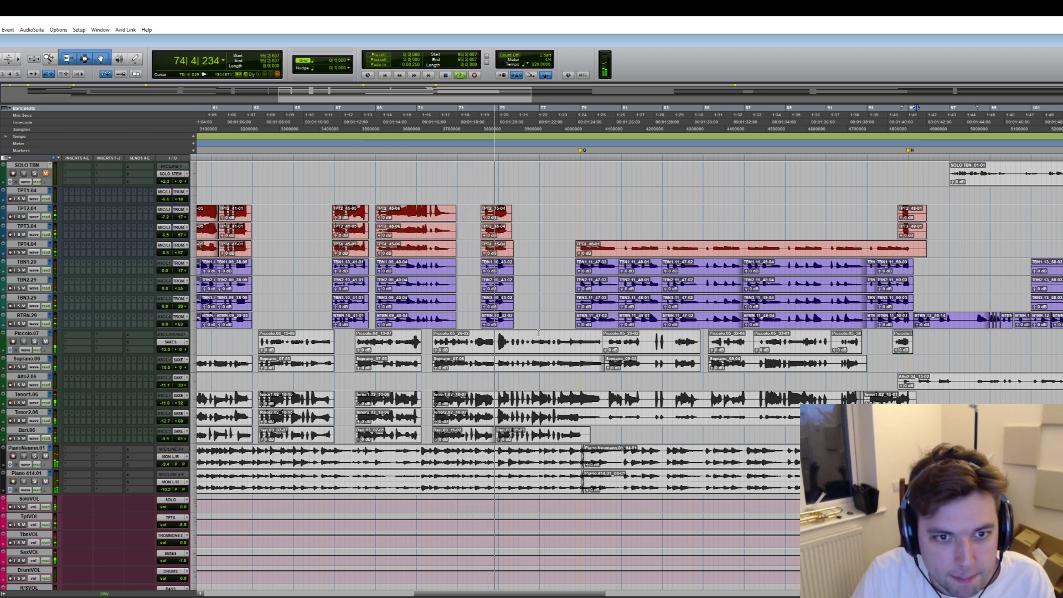
scroll(535, 300, "left", 4)
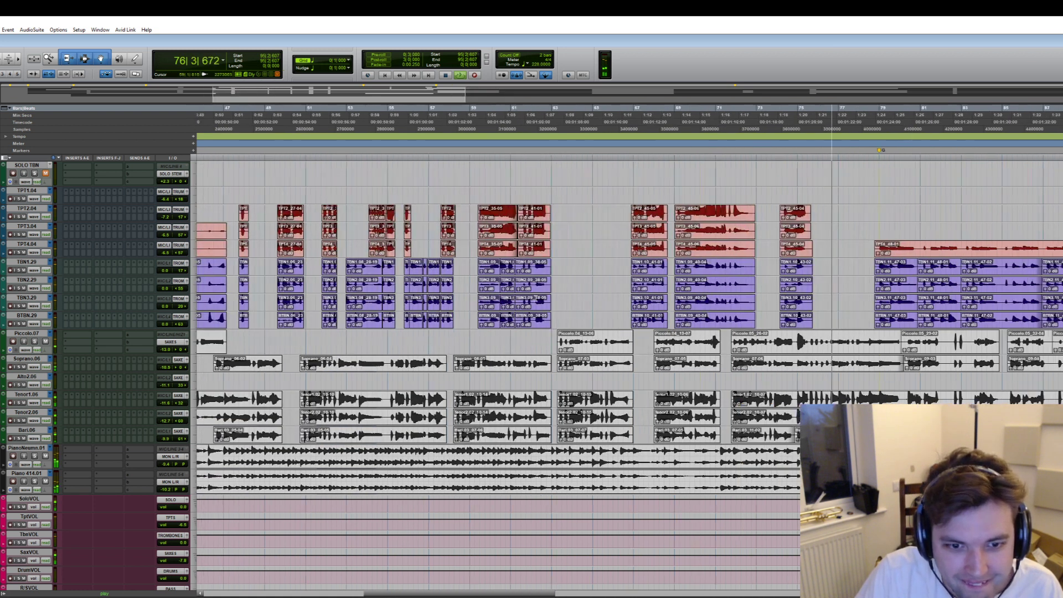
scroll(535, 298, "right", 4)
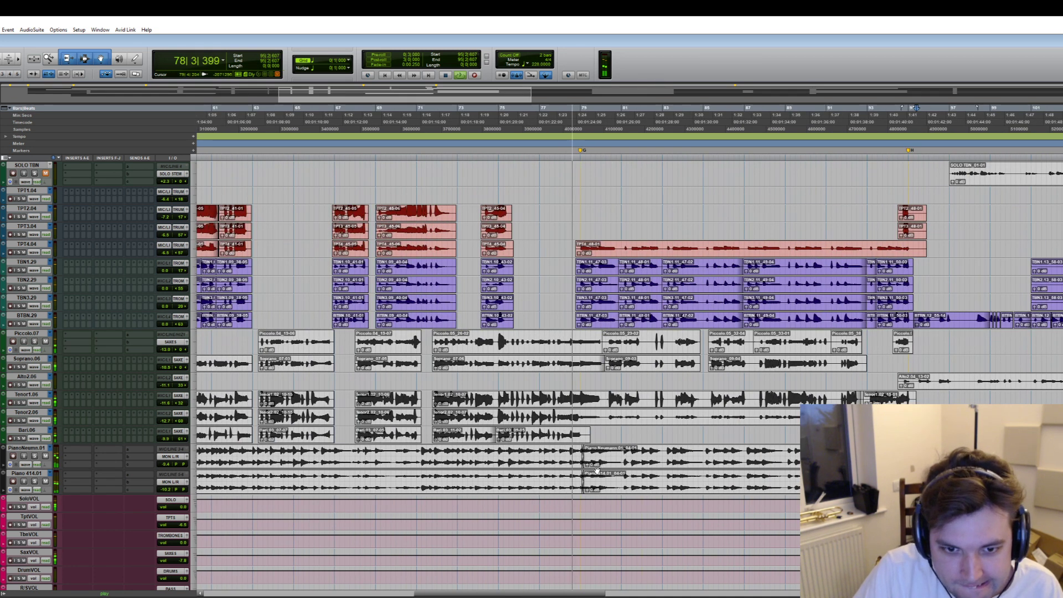
- Move the Piano Neumann and Piano 414 crossfades earlier so they end at the start of bar 79, and replay the edit
left_click(591, 456)
key("space")
key("t")
key("t")
key("t")
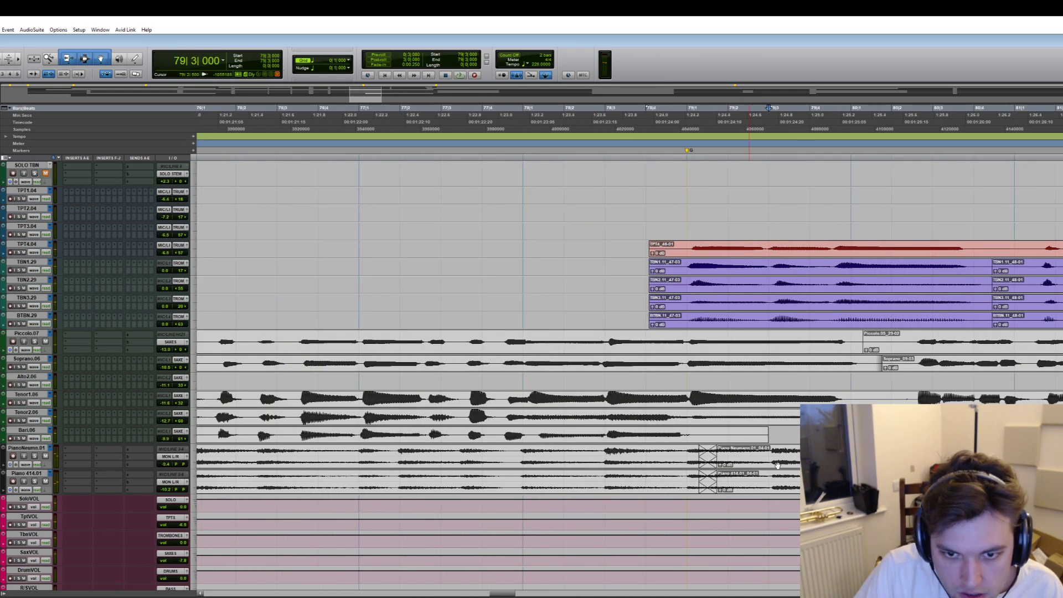
left_click_drag(707, 466, 671, 492)
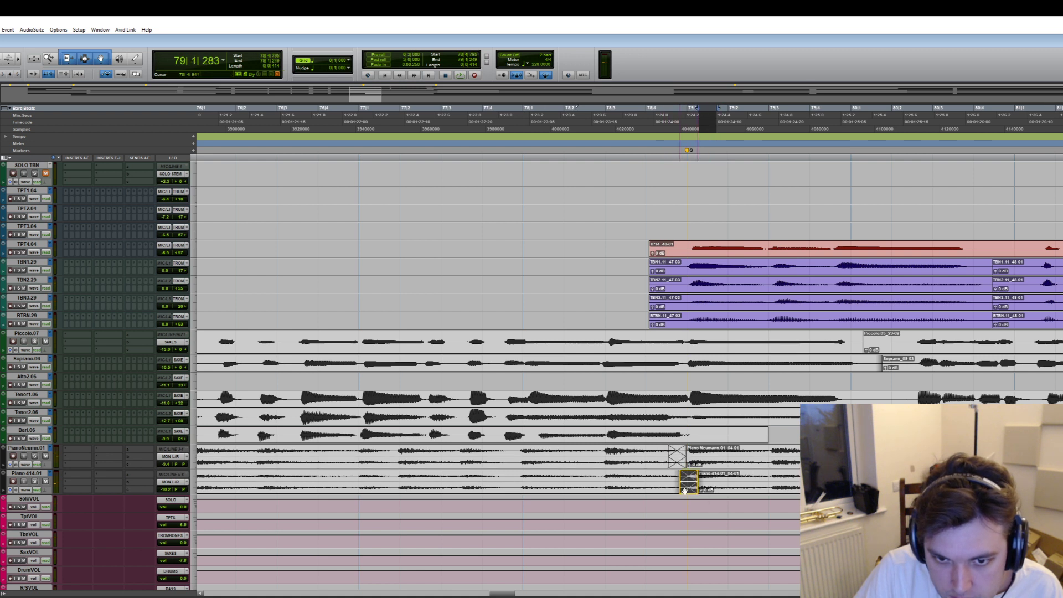
left_click(588, 456)
key("space")
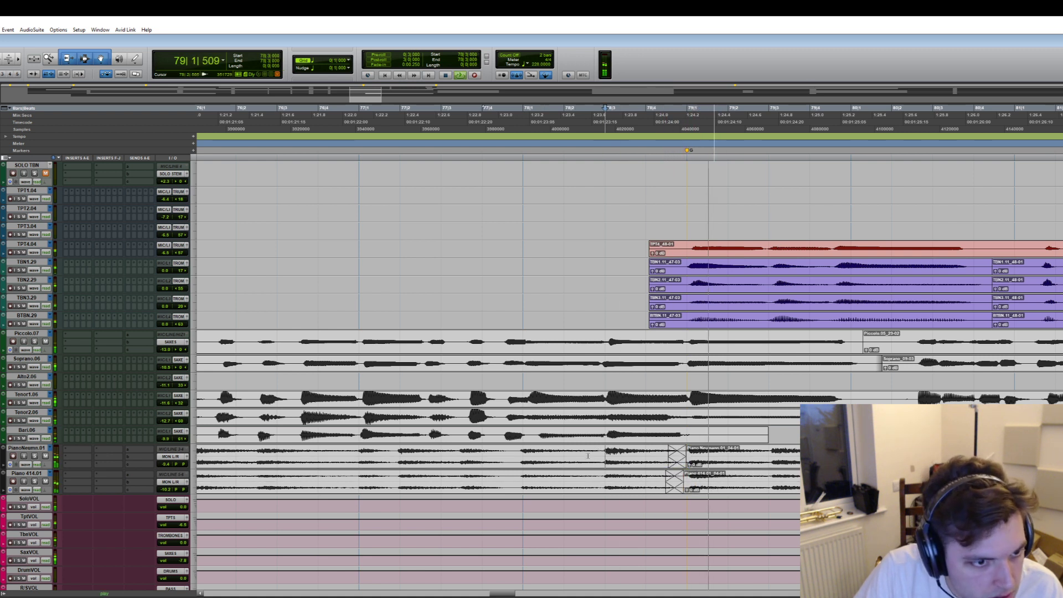
key("r")
left_click(33, 448)
left_click(33, 474, "shift")
left_click(174, 459)
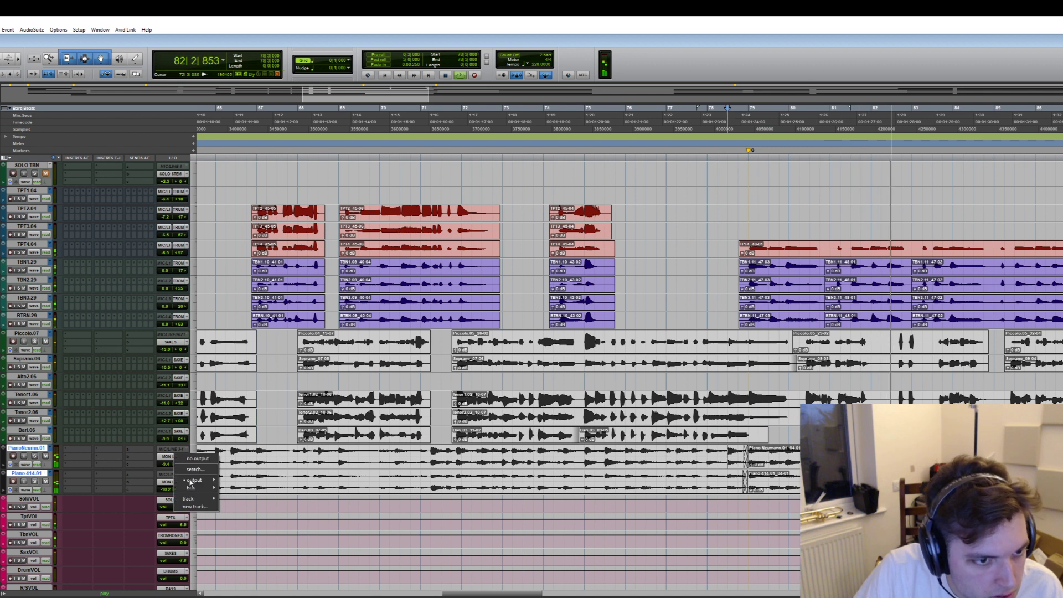
mouse_move(191, 499)
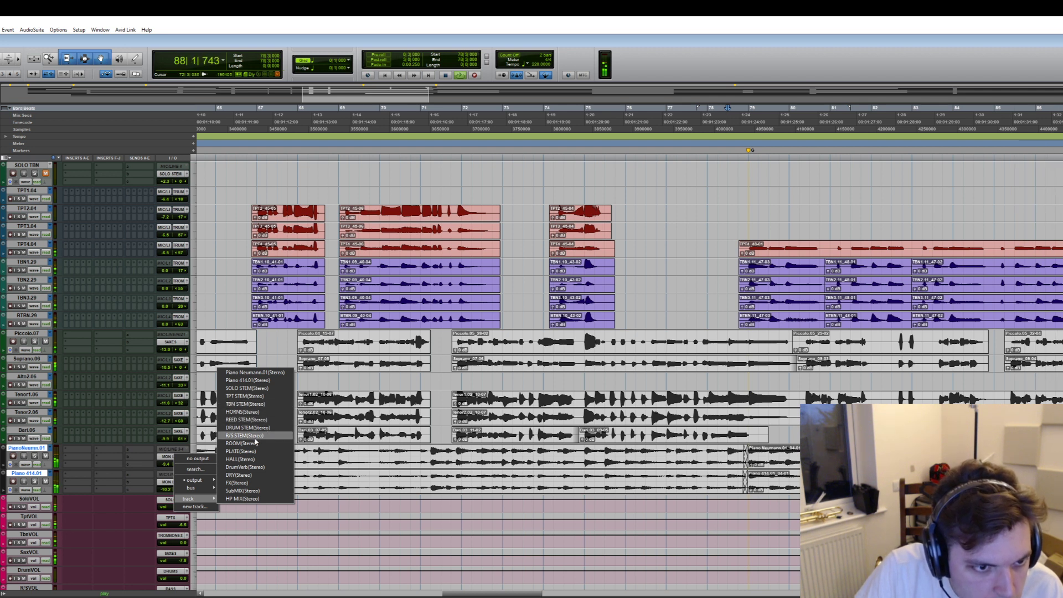
left_click(279, 579)
scroll(257, 550, "down", 8)
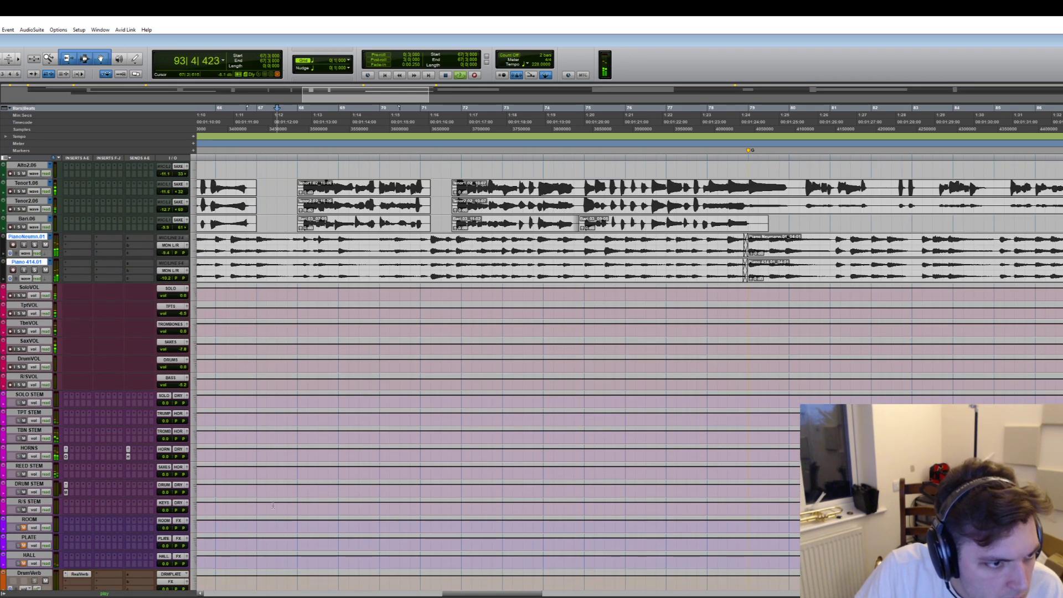
scroll(273, 505, "up", 3)
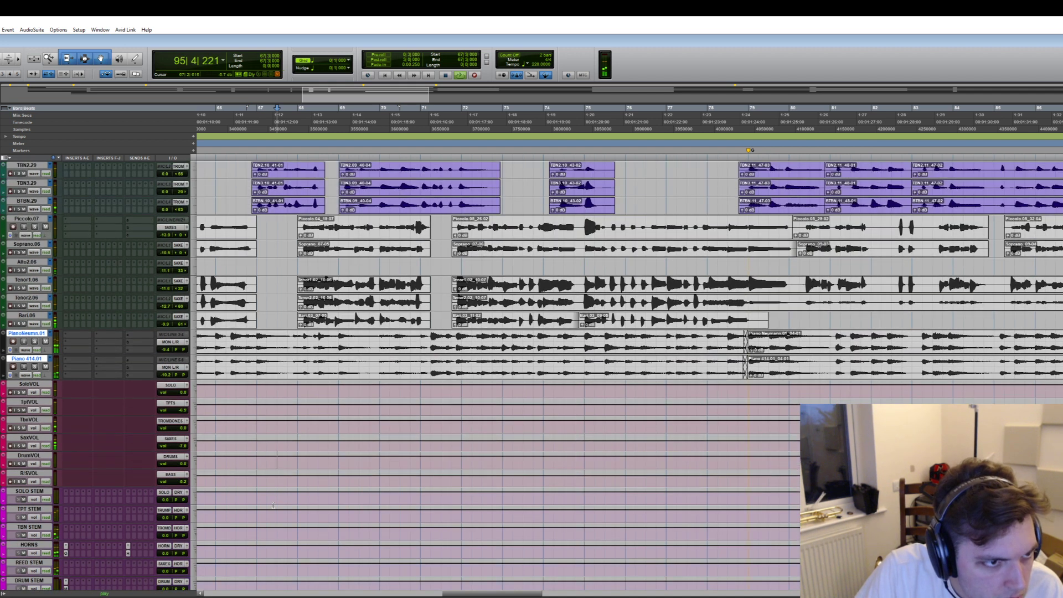
- Separate the short Bari notes between 99|1 and 99|3 and adjust their timing
scroll(493, 475, "right", 3)
scroll(491, 472, "up", 3)
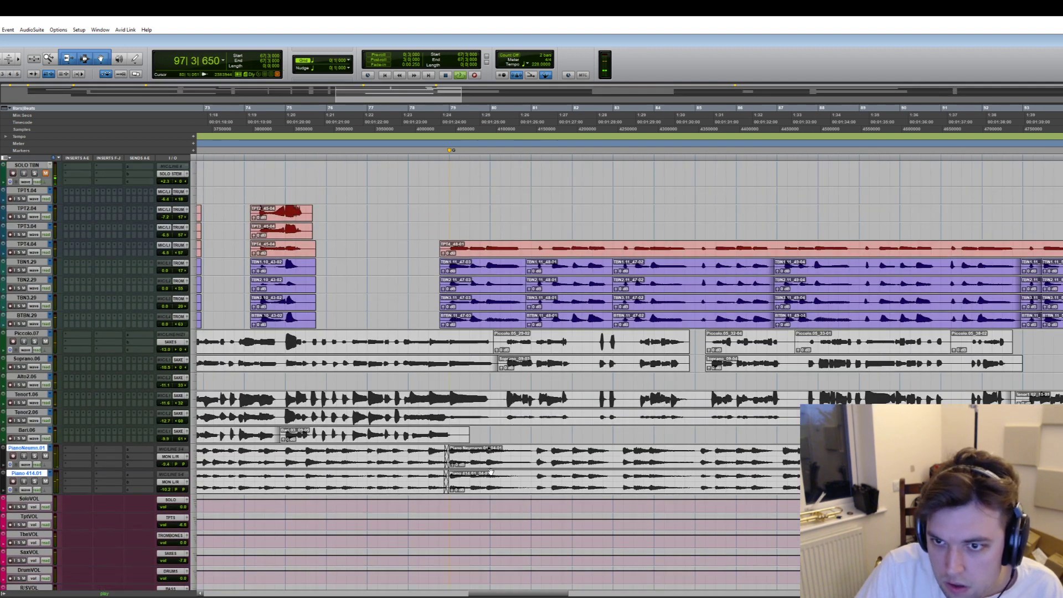
scroll(492, 454, "right", 2)
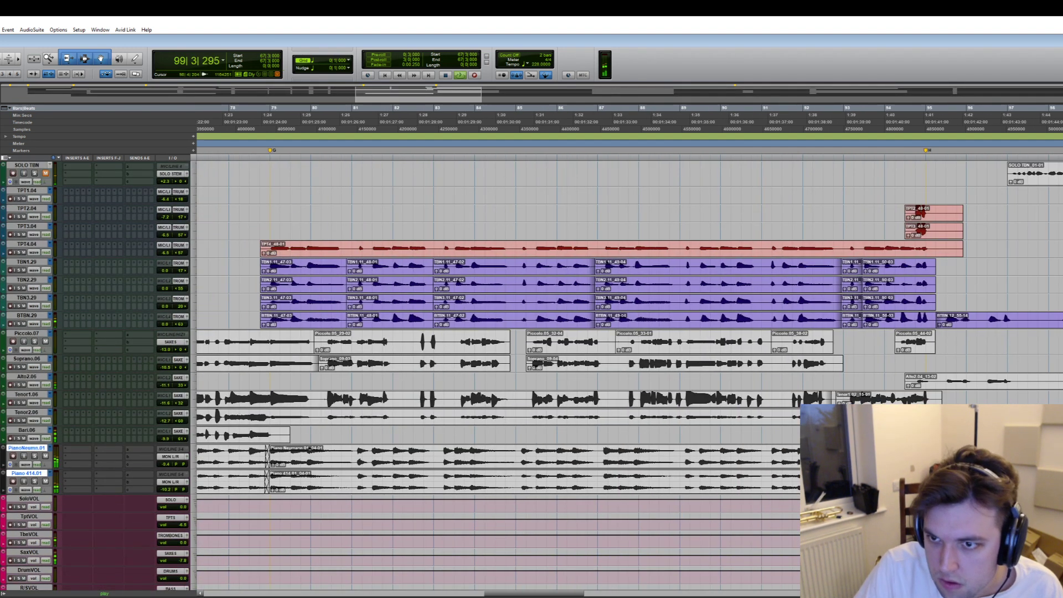
scroll(909, 296, "right", 2)
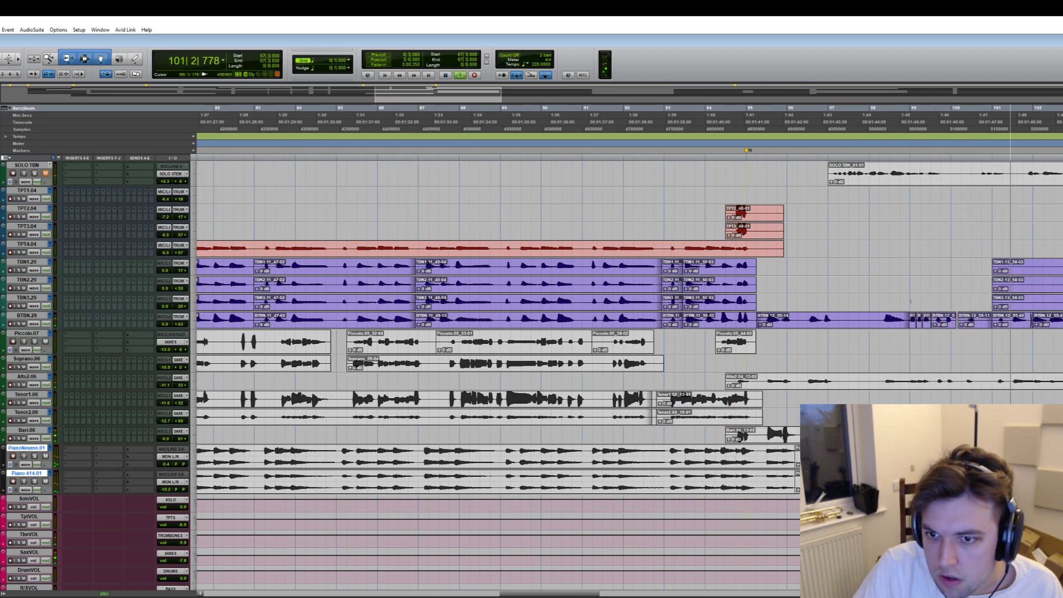
key("space")
key("t")
key("t")
key("t")
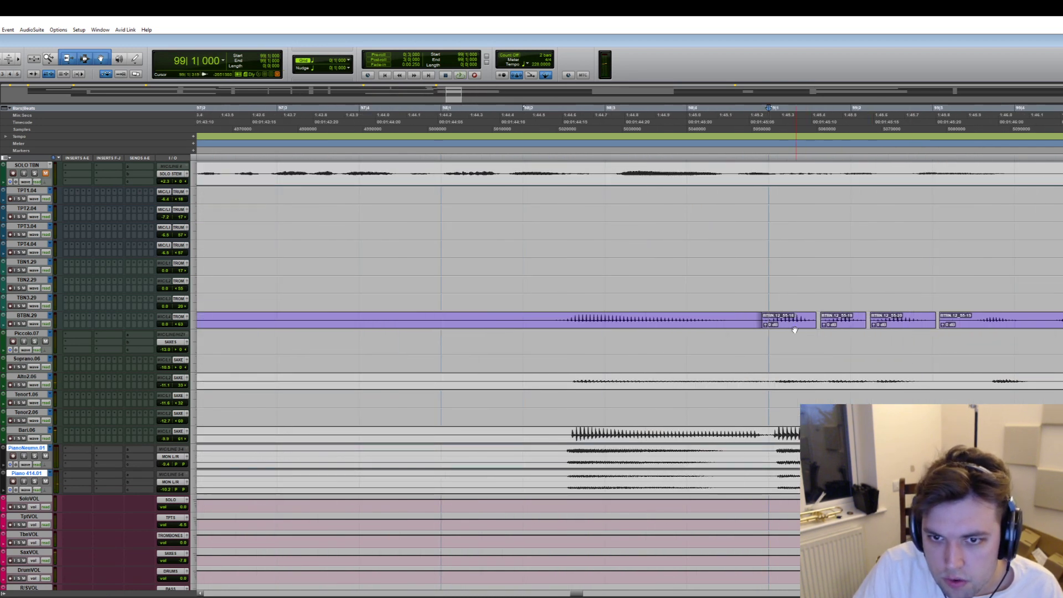
key("space")
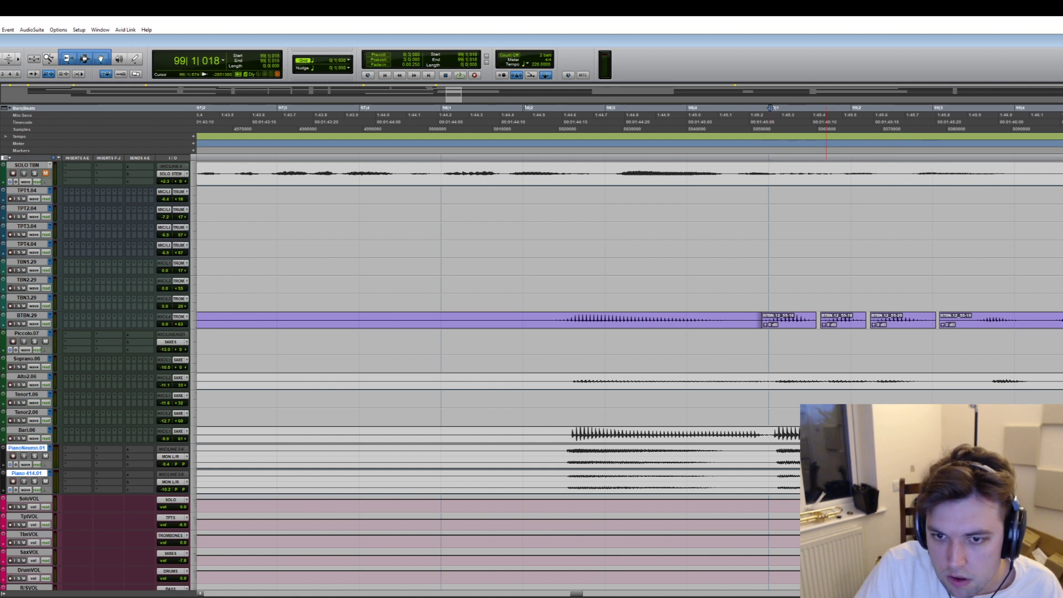
left_click_drag(897, 439, 914, 438)
left_click_drag(847, 439, 853, 439)
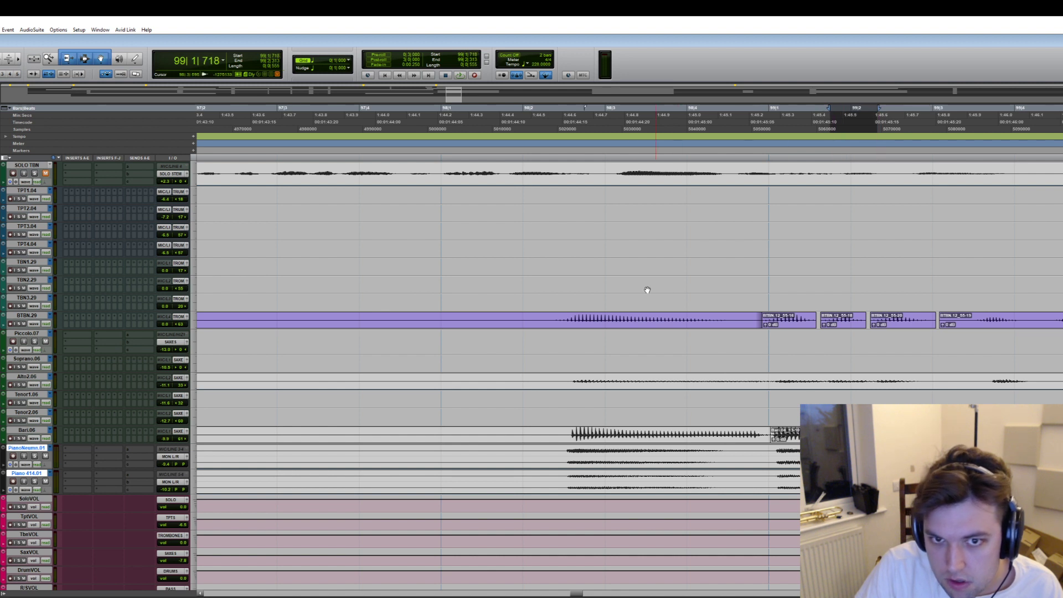
- Shift the short BTBN notes between 99|1 and just after 99|3 slightly later, and play back the passage
left_click(789, 325)
left_click_drag(789, 325, 792, 326)
left_click_drag(846, 327, 913, 325)
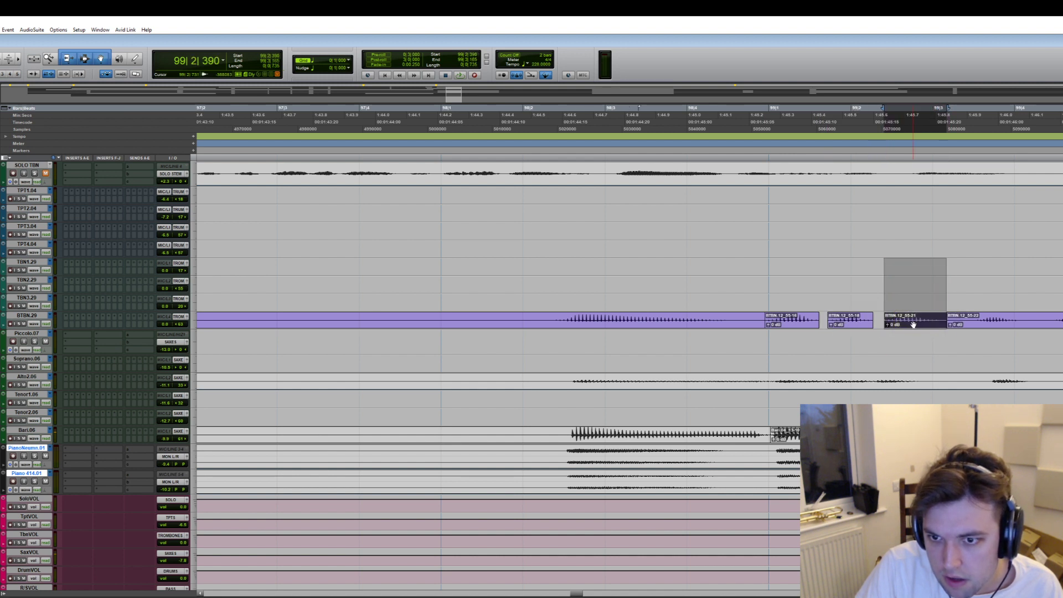
left_click(711, 298)
key("space")
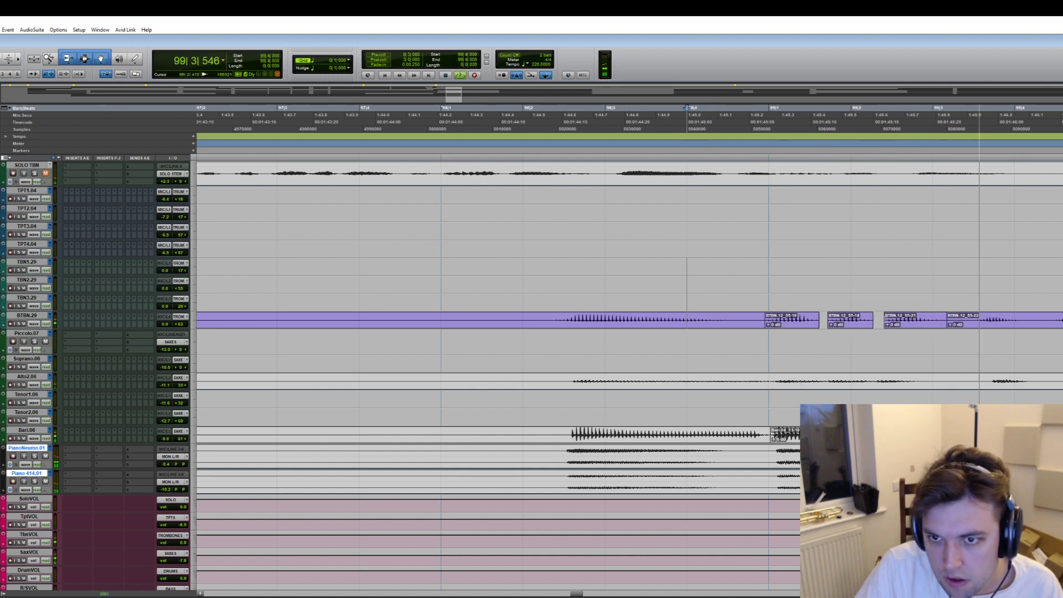
left_click_drag(955, 328, 985, 330)
left_click(527, 313)
key("space")
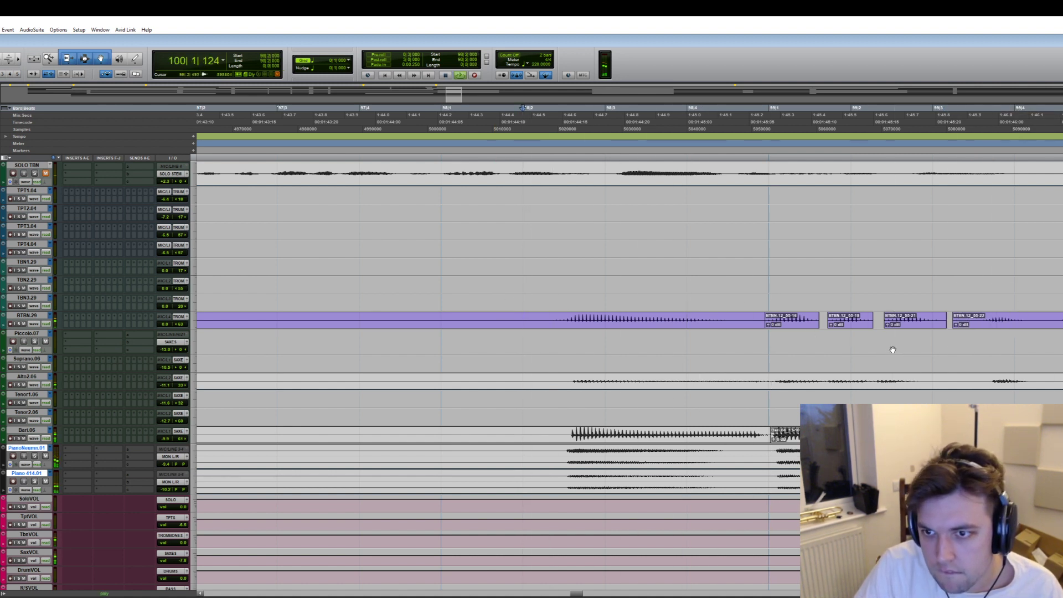
- Replay the passage from 98|3 to check the BTBN and Bari timing
scroll(881, 350, "down", 2)
scroll(869, 349, "left", 5)
scroll(875, 351, "up", 1)
scroll(877, 352, "right", 1)
scroll(875, 354, "right", 5)
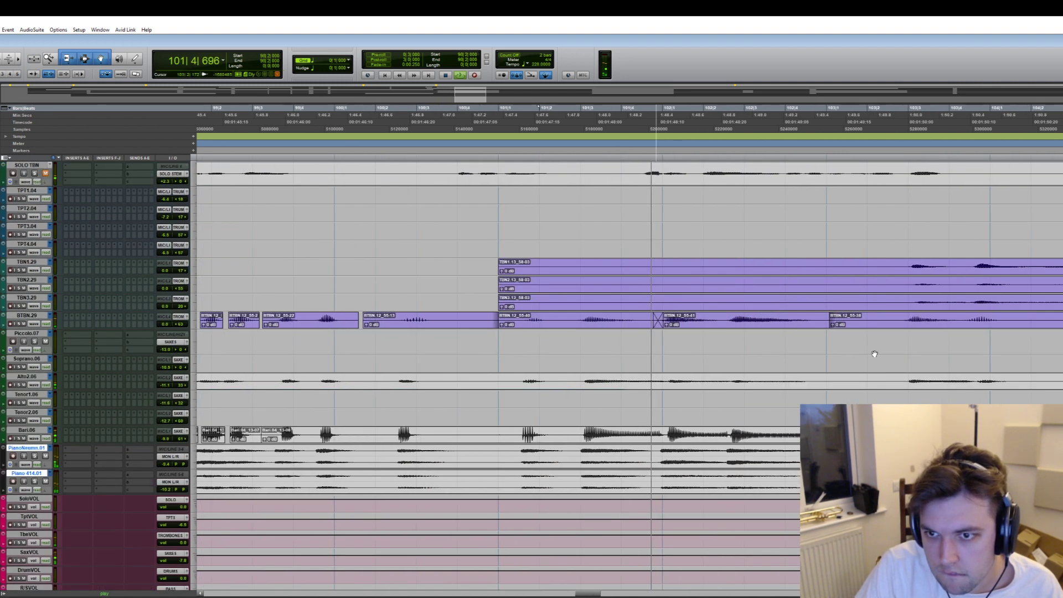
scroll(874, 355, "left", 1)
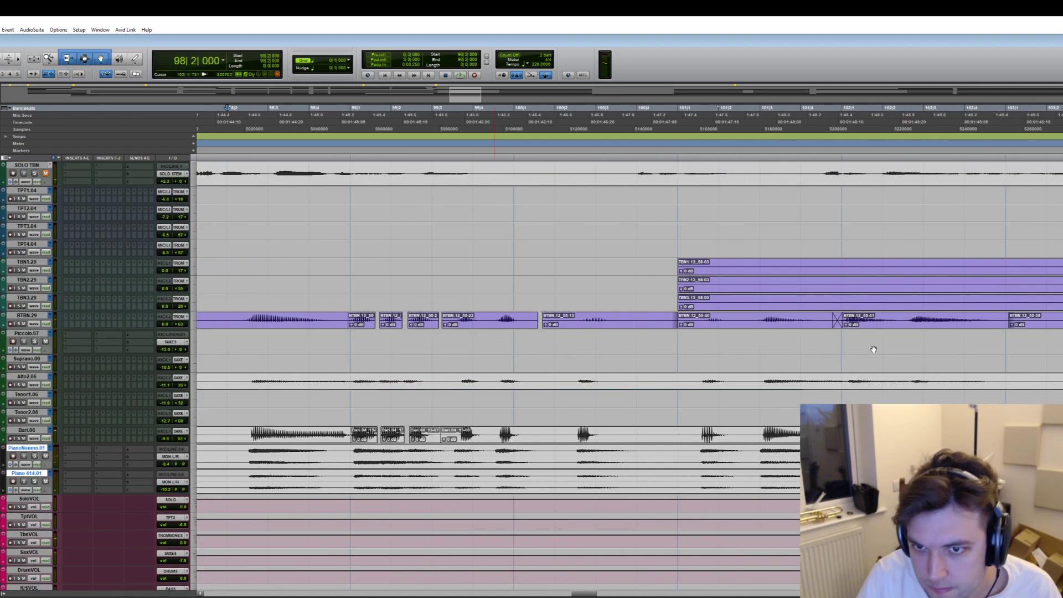
left_click(264, 300)
key("space")
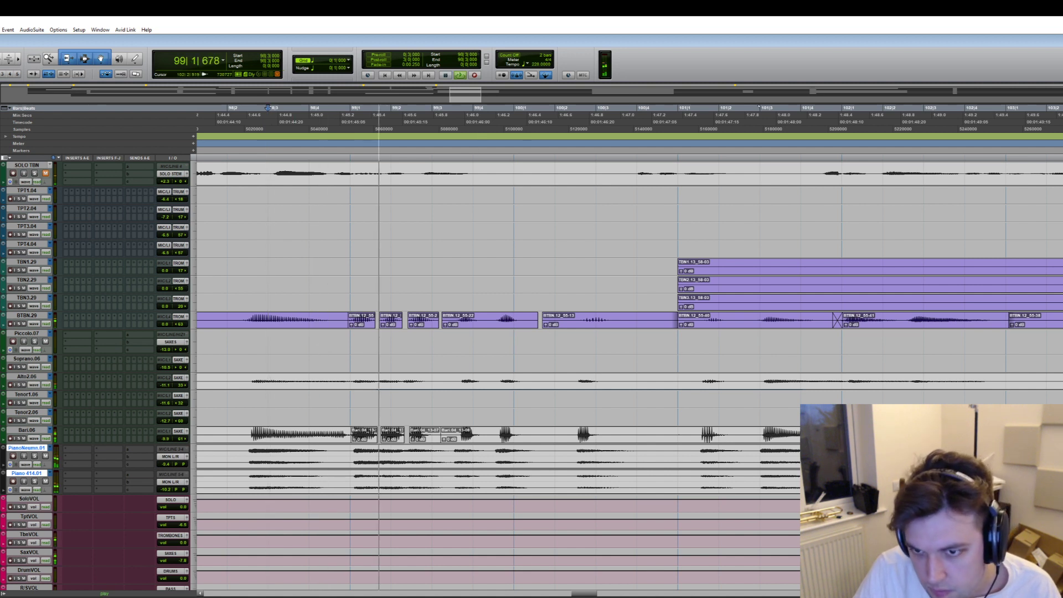
- Split the Bari clip at about 101|2 and shortly after 103|1, and shift the separated section slightly earlier
left_click(750, 432, "ctrl")
key("ctrl+e")
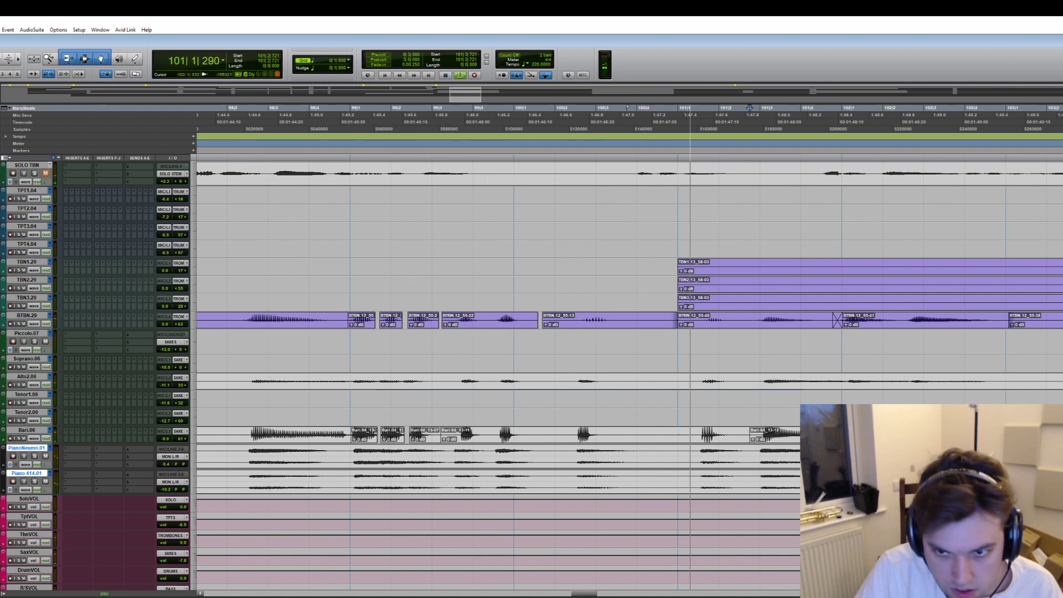
left_click(1034, 432, "ctrl")
key("ctrl+e")
left_click_drag(886, 438, 882, 439)
key("space")
- Delete the Alto2 audio from 94|3 to about 111|2
left_click_drag(1036, 386, 559, 380)
left_click(213, 360)
key("r")
key("r")
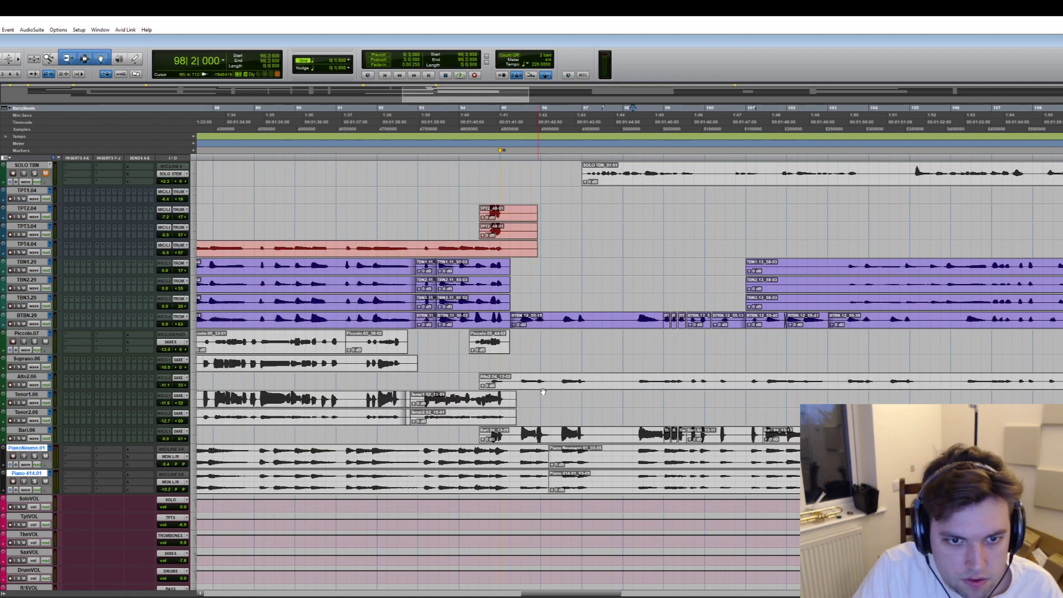
left_click(549, 388)
scroll(961, 370, "right", 5)
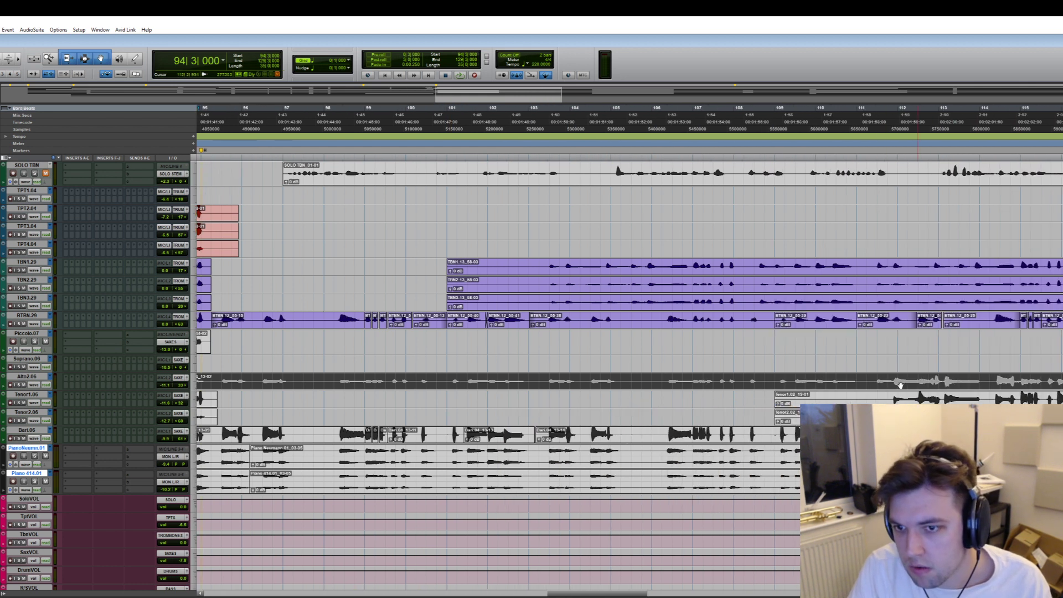
key("Delete")
scroll(859, 382, "left", 5)
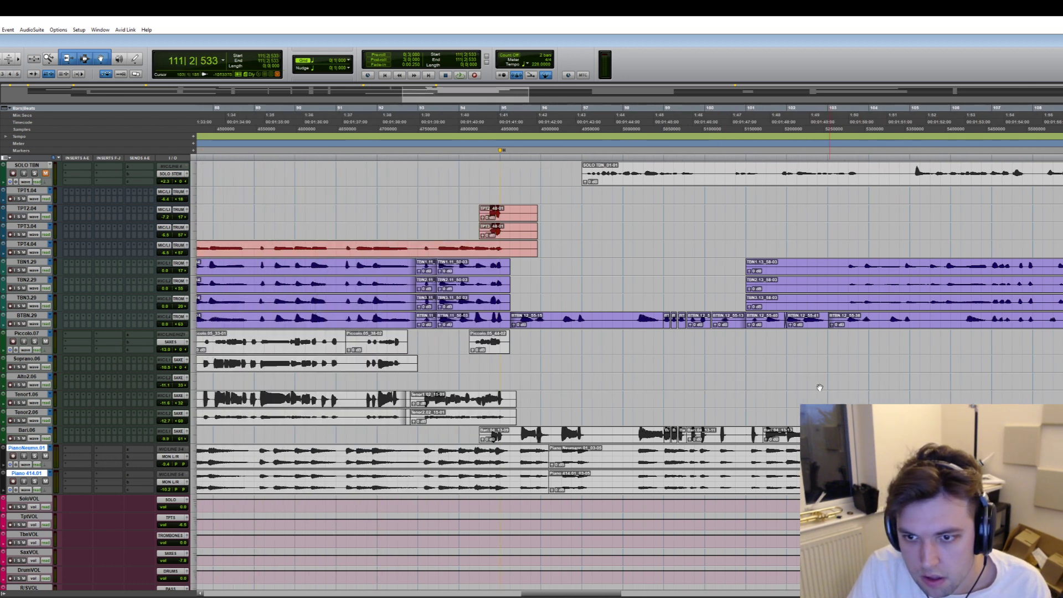
- Play back from around 95|4 and clear the silence on the BTBN track between about 97|1 and 98|1
left_click(529, 361)
key("space")
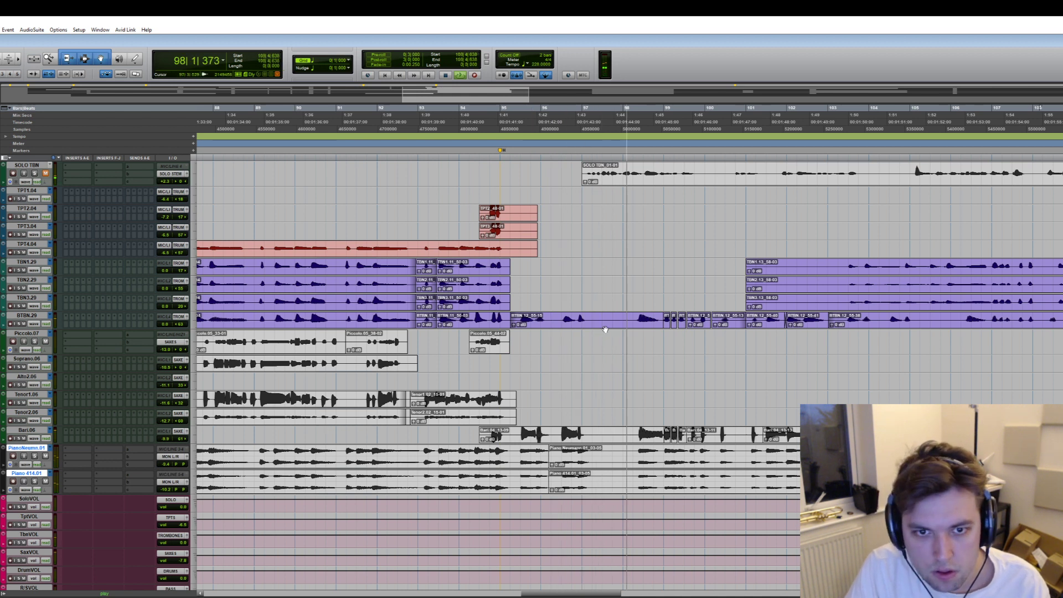
left_click_drag(590, 260, 634, 327)
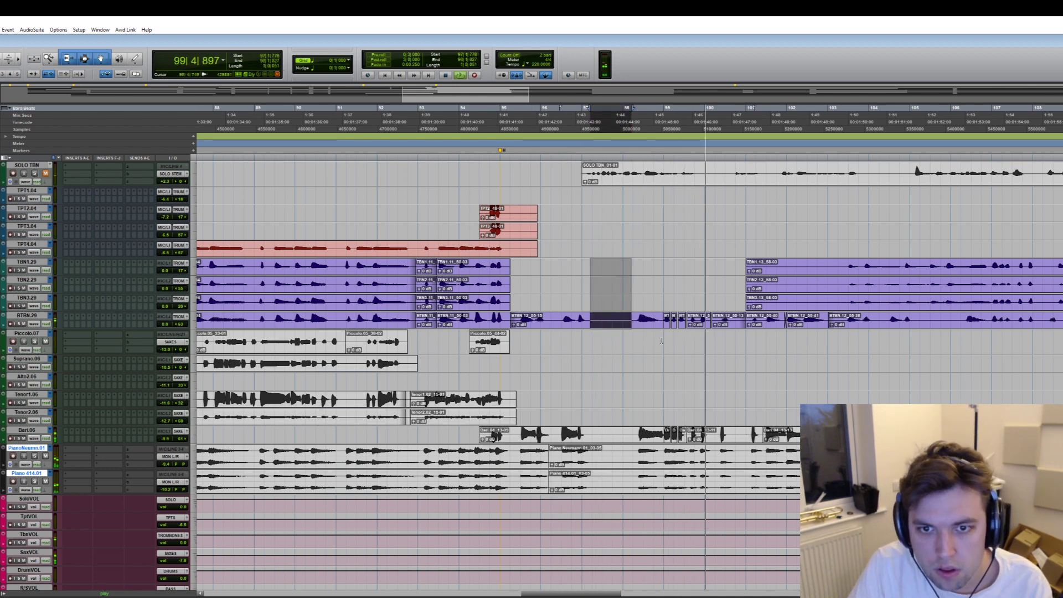
key("Delete")
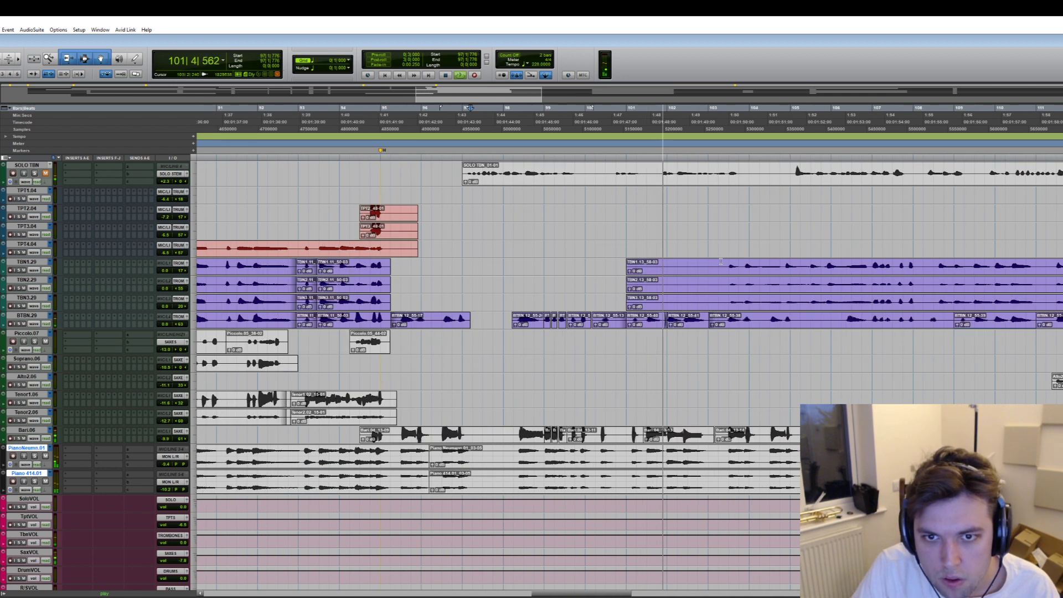
left_click(750, 274)
left_click(859, 356)
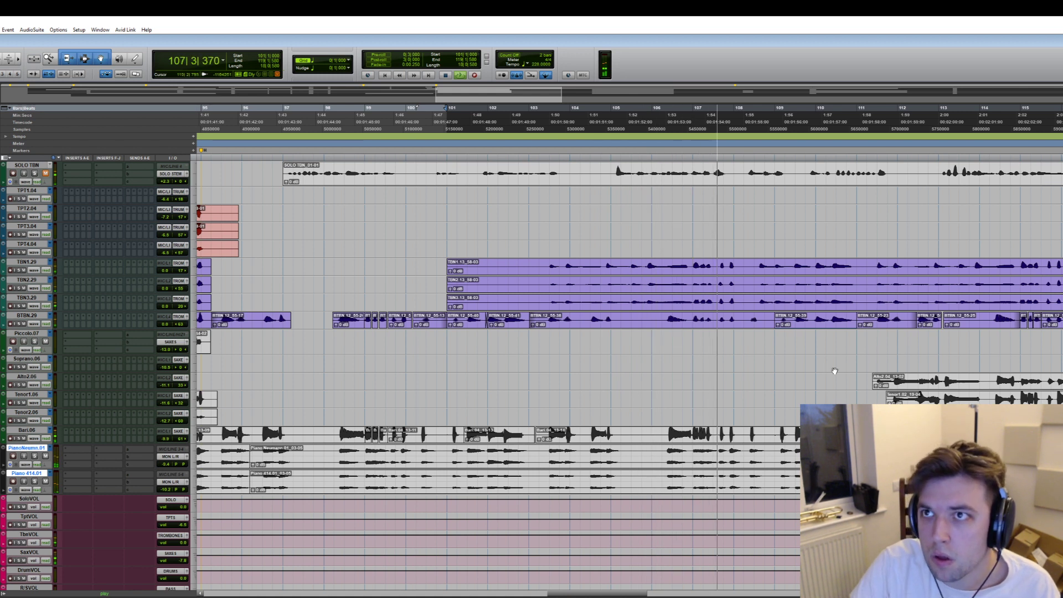
- Try to separate the Bari notes around beat 2 of bar 107 and nudge them slightly in time
key("space")
left_click(686, 262)
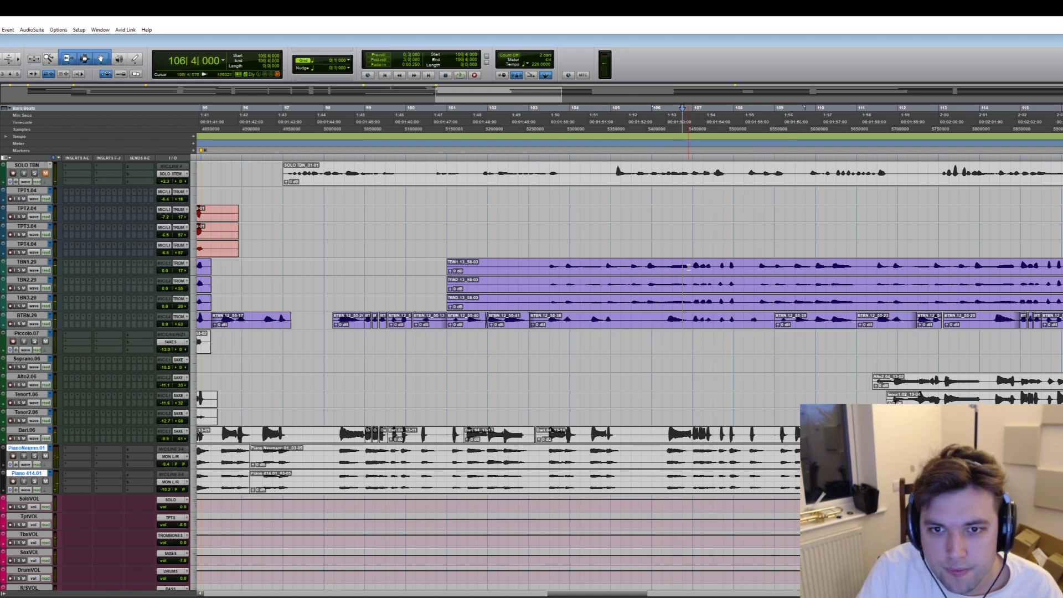
key("t")
key("t")
scroll(805, 341, "right", 1)
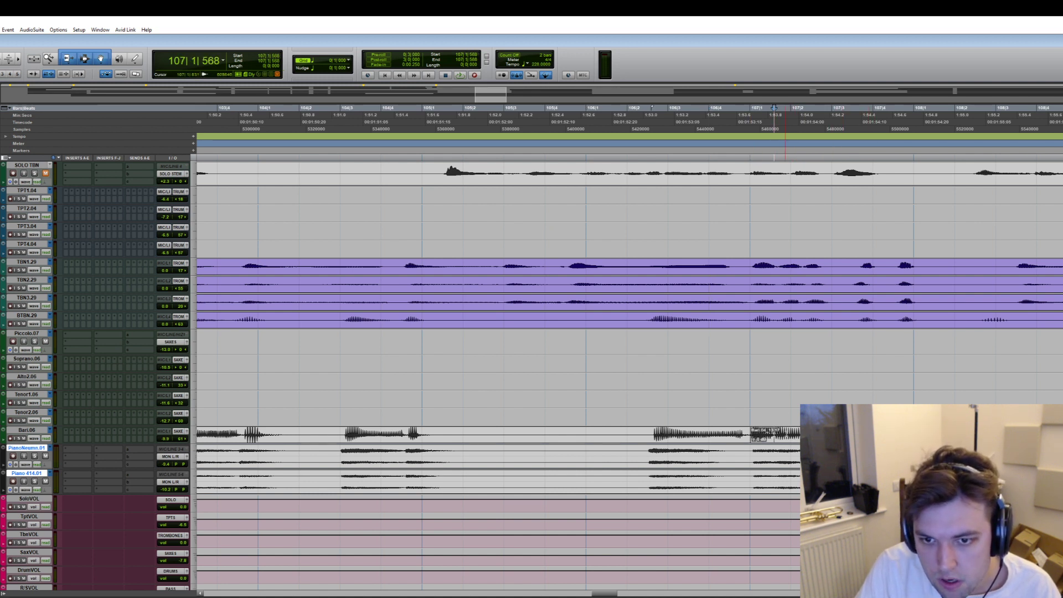
left_click_drag(790, 442, 794, 441)
left_click(819, 441)
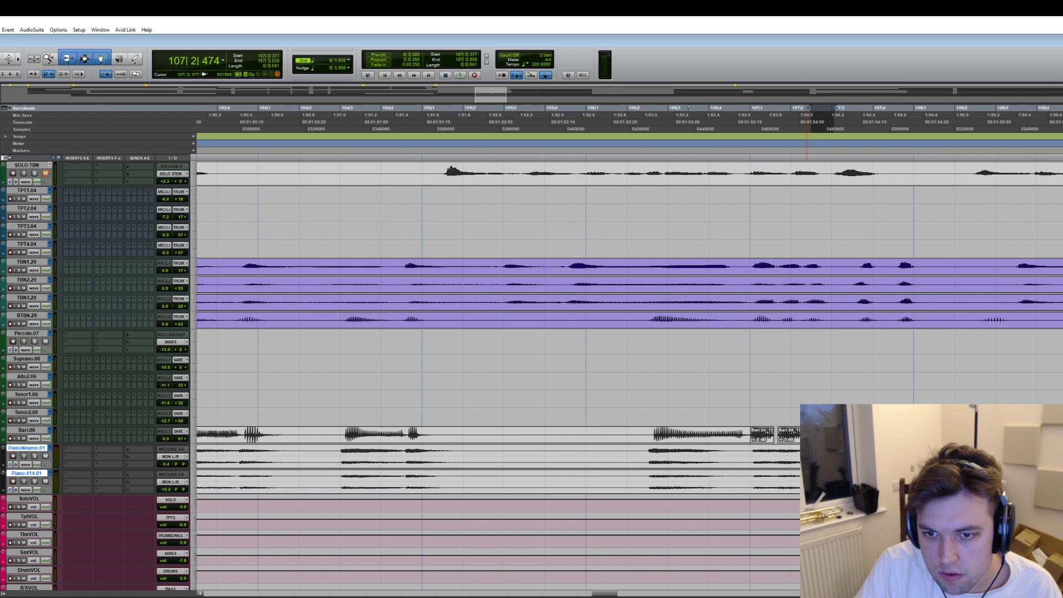
- Play back the passage from 106|4|000 and again from 107|1|000 to judge the Bari timing
left_click(710, 431)
key("space")
key("space")
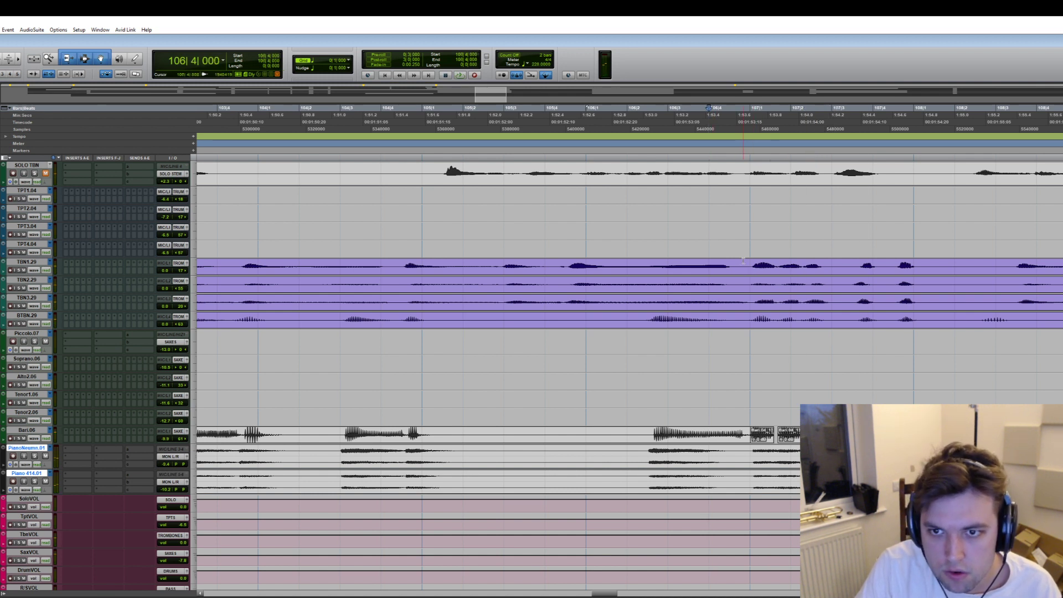
key("space")
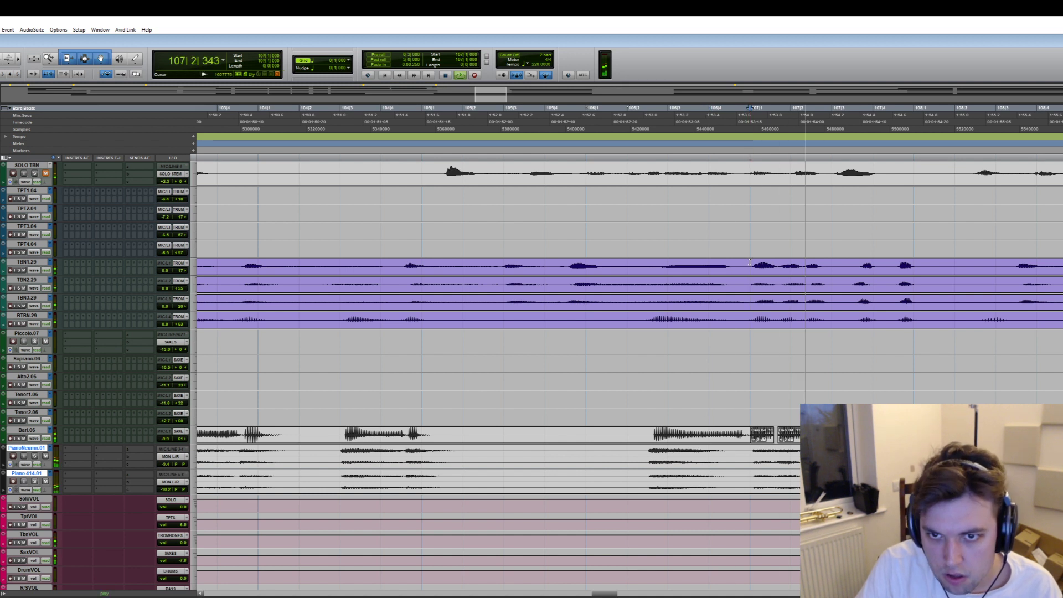
left_click(749, 263)
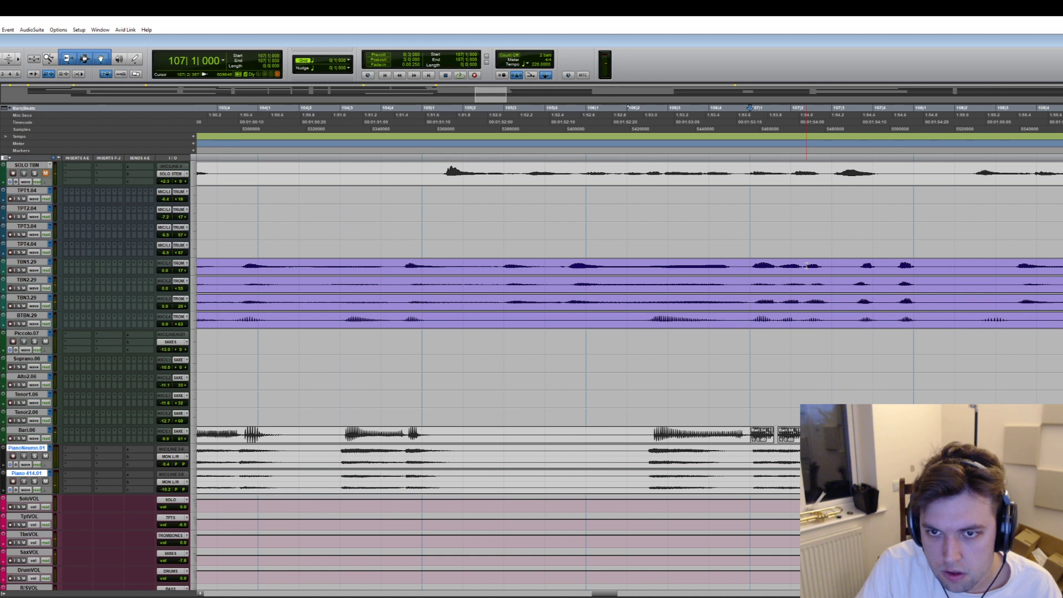
- Undo the last Bari note separation and nudges in bar 107
key("ctrl+z")
key("ctrl+z")
key("ctrl+z")
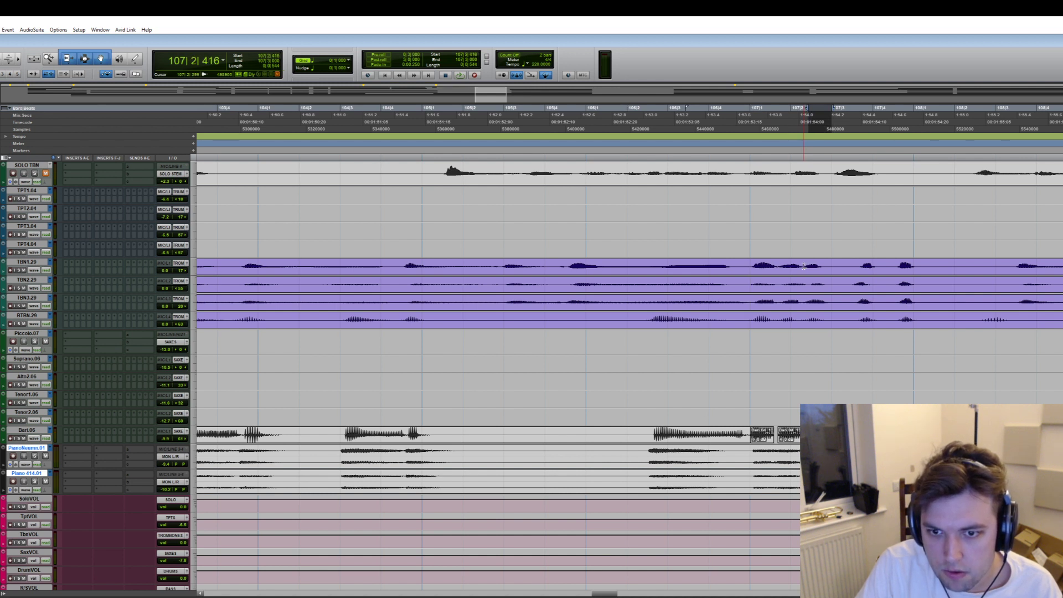
left_click(820, 381)
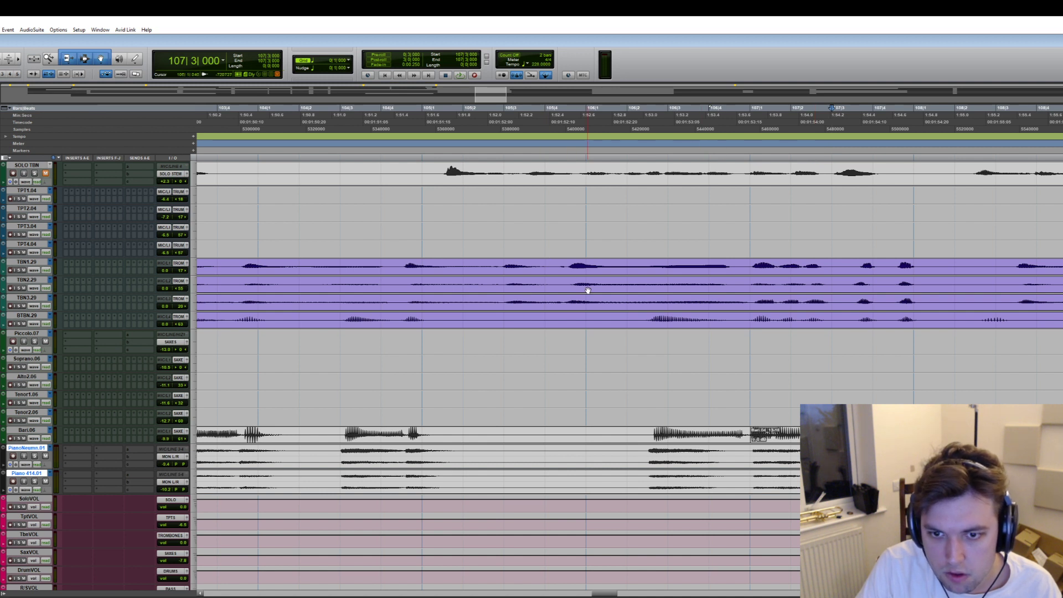
- Audition the trombones into bar 108 and split the TBN1, TBN2, TBN3 and BTBN clips at about 107|3 and at 108|1|367
left_click(520, 270)
key("space")
key("ctrl+bracketleft")
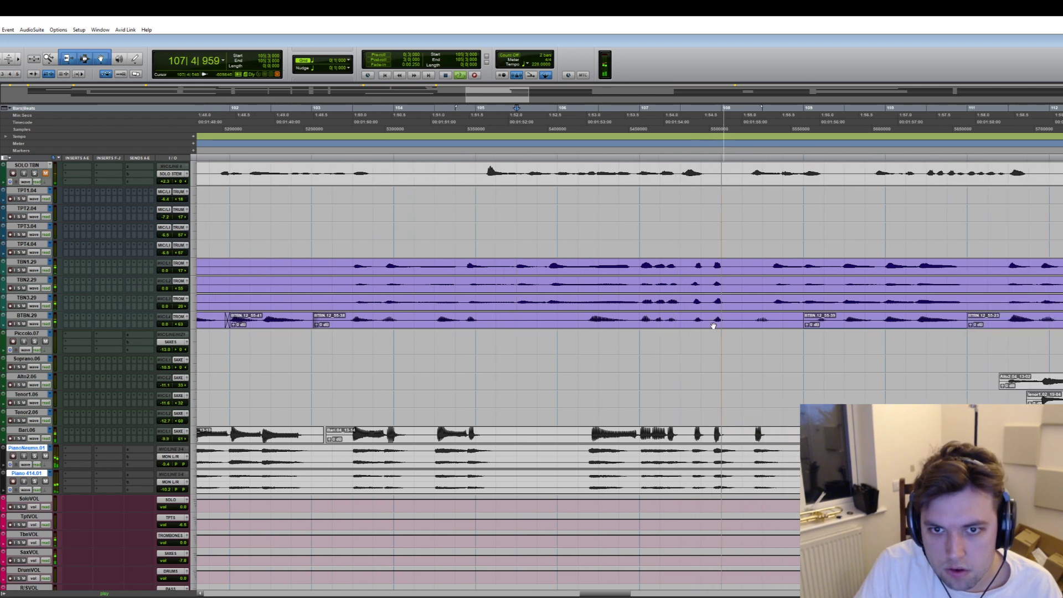
key("space")
key("ctrl+e")
left_click(730, 287)
key("ctrl+e")
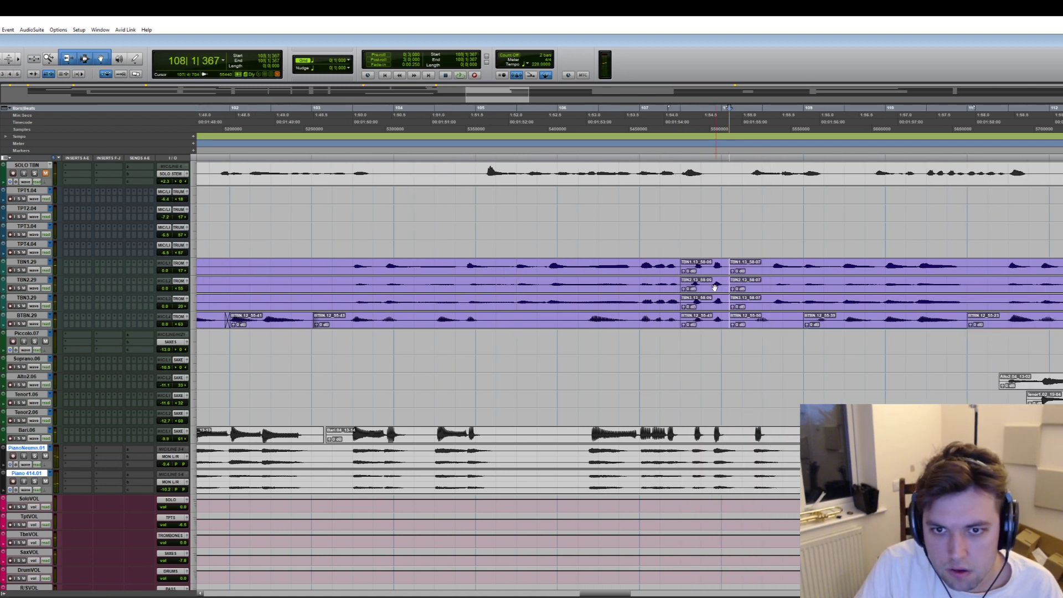
- Suspend the track groups, separate the TBN2 note around beat 3 of bar 107 and nudge it slightly later
key("ctrl+shift+g")
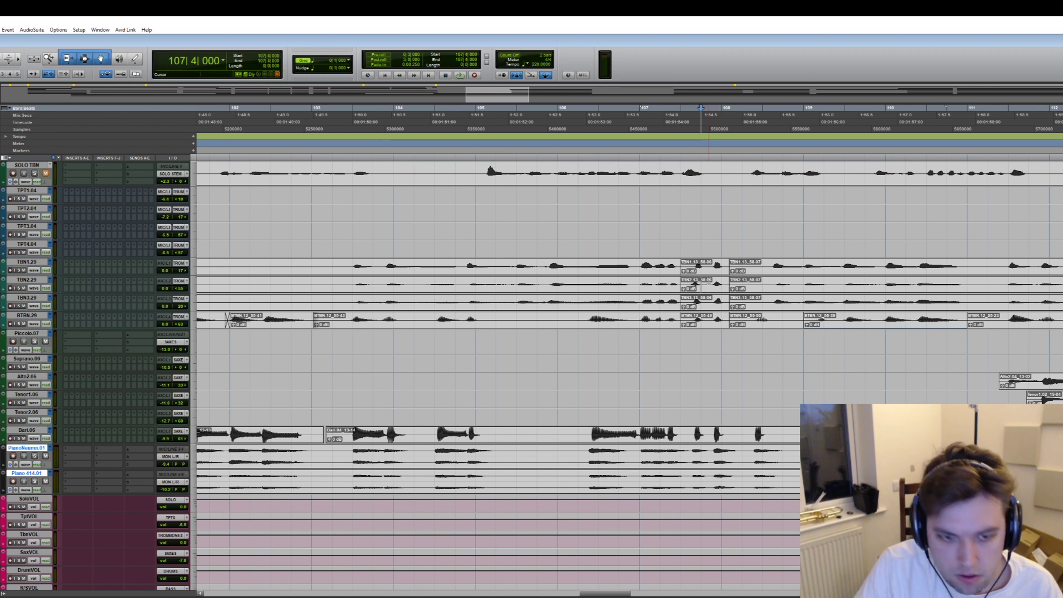
left_click(699, 291)
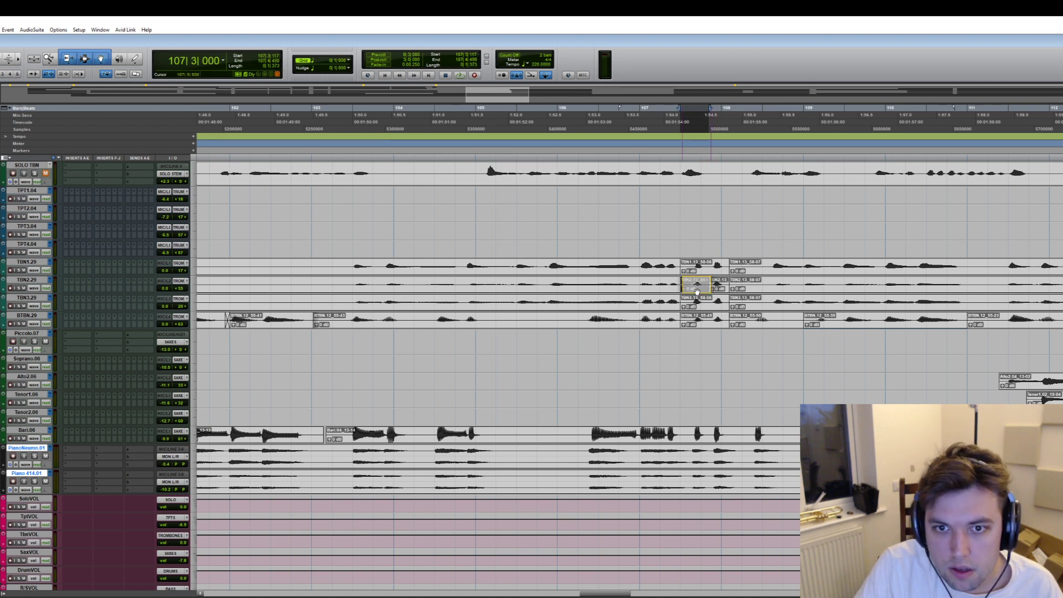
key("space")
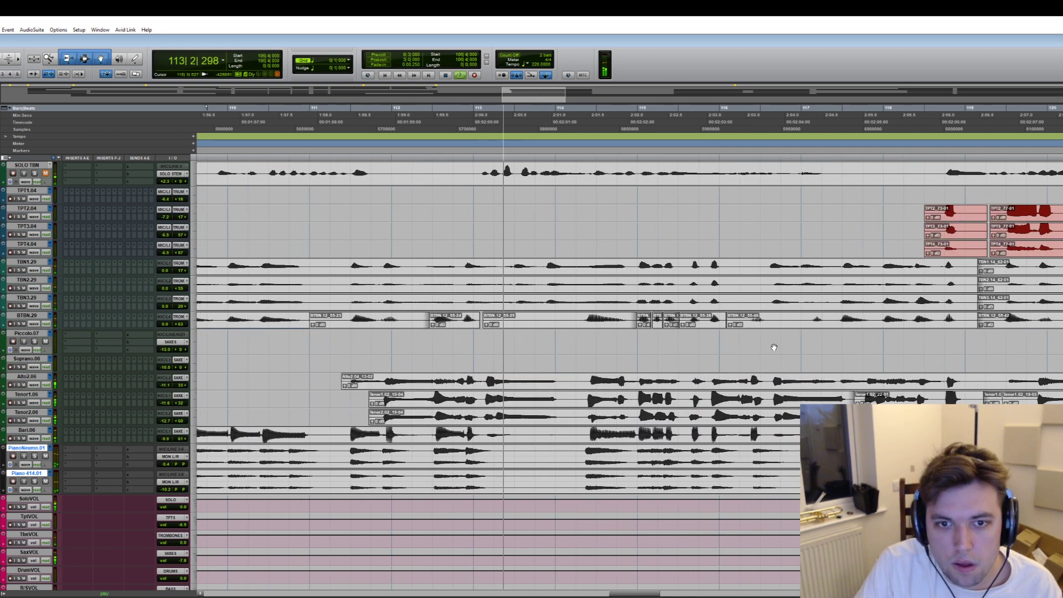
- Trim the start of the BTBN clip at bar 113 to 114|2|000 and play back the passage from 112|3|000
key("space")
left_click(577, 317)
key("a")
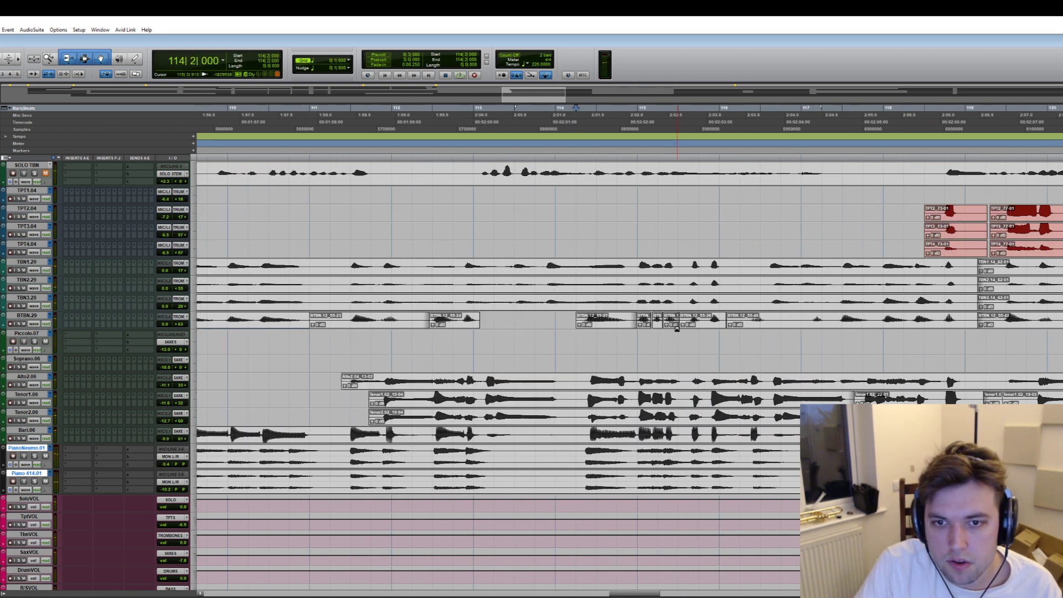
key("space")
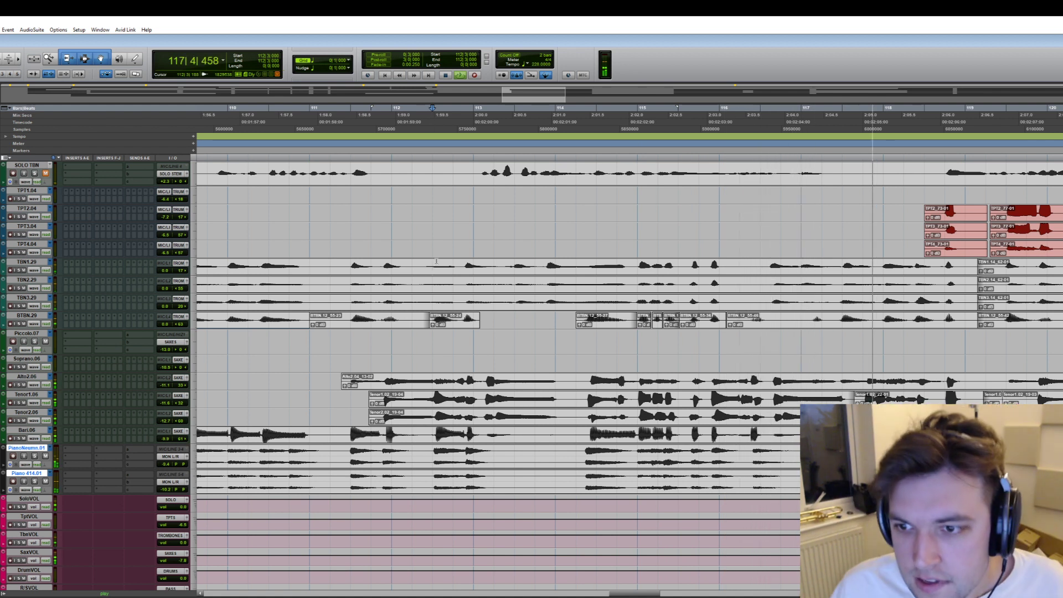
key("space")
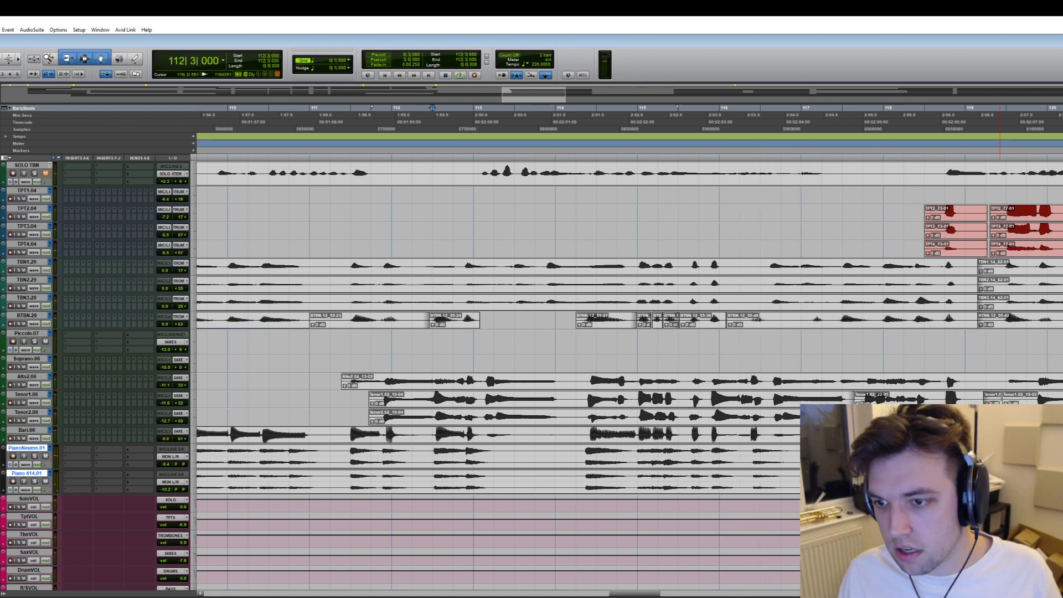
- Delete the Tenor1 and Tenor2 audio from 119|1|132 through bar 119, and the BTBN audio from 120|4|922 into bar 122
left_click_drag(1029, 395, 961, 395)
key("Delete")
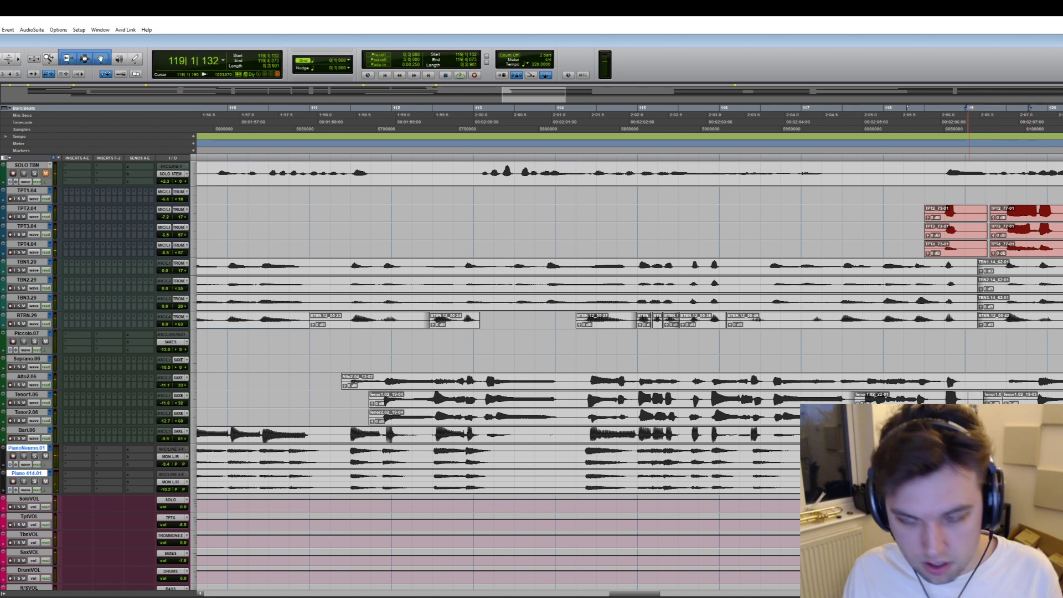
scroll(926, 390, "right", 3)
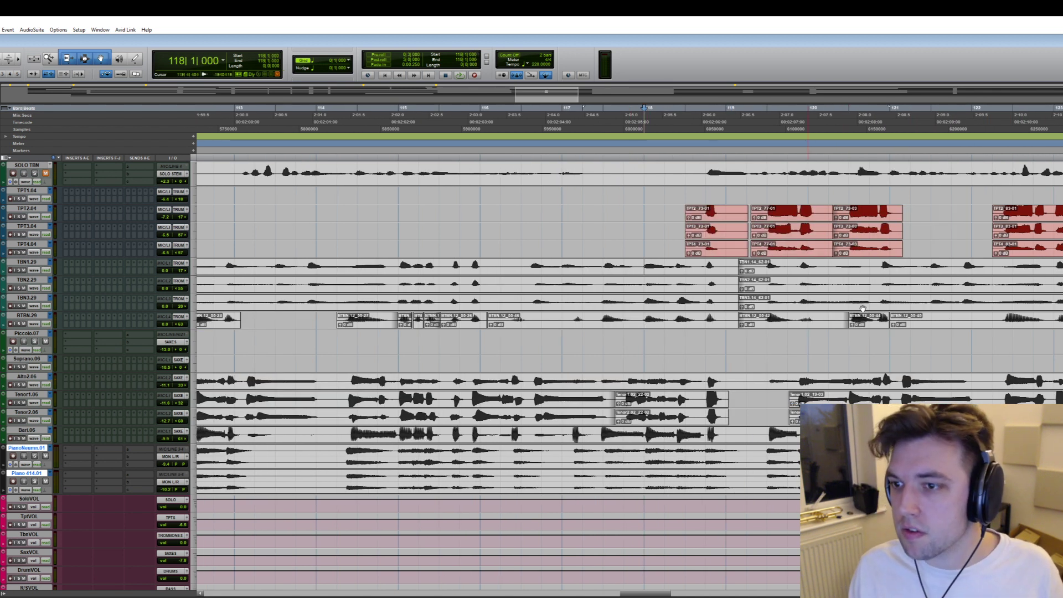
left_click_drag(994, 321, 888, 320)
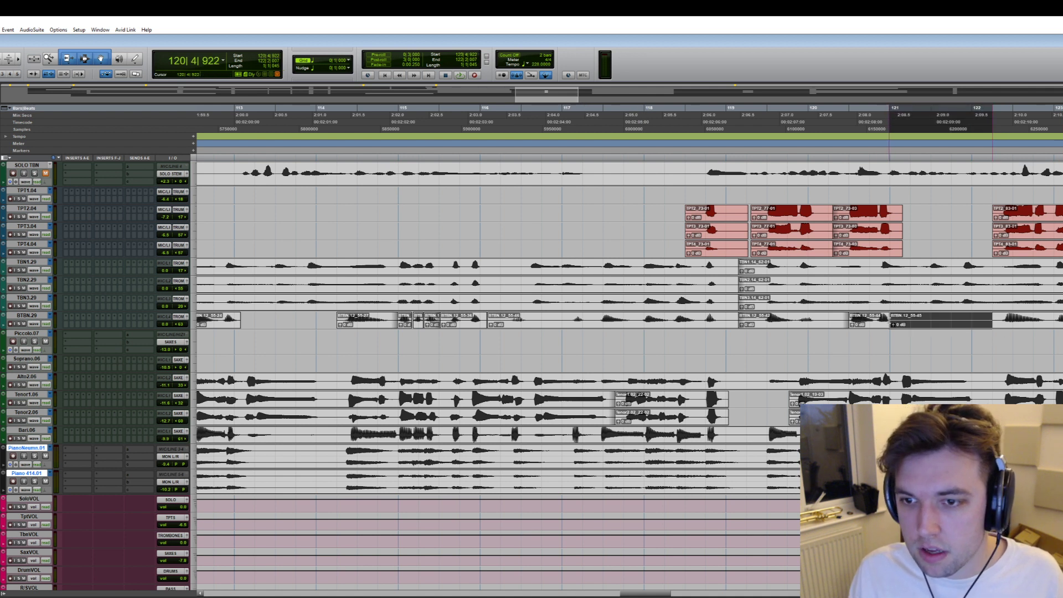
key("Delete")
- Trim the BTBN clip's end near the start of bar 120 and clear all four trombone tracks at the start of bar 119
key("s")
left_click_drag(759, 268, 727, 326)
key("Delete")
- Trim the ends of the first TPT2, TPT3 and TPT4 clips to 119|1|000 while listening through the following bars
key("space")
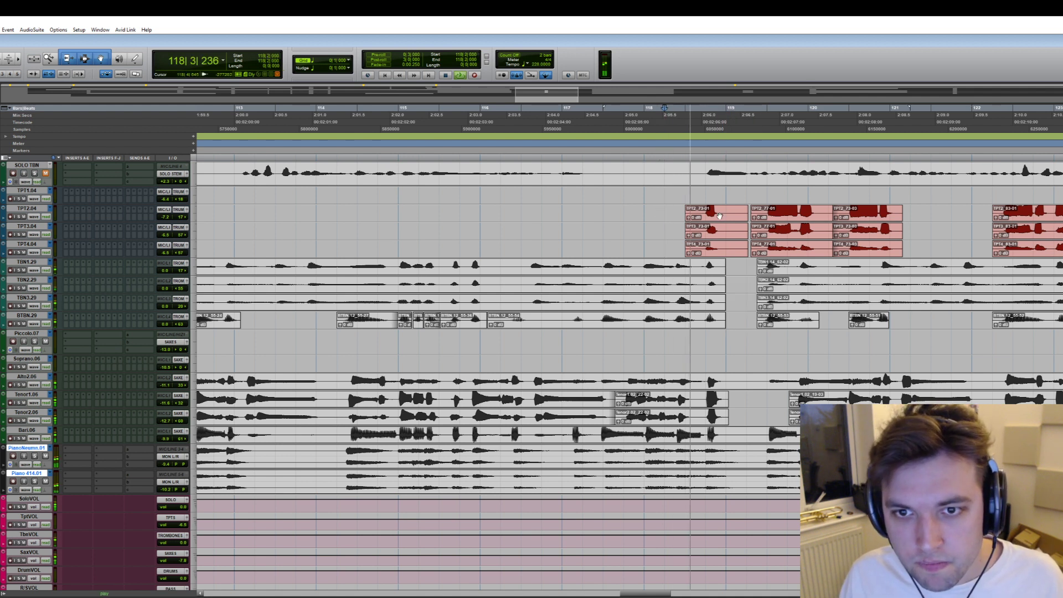
key("s")
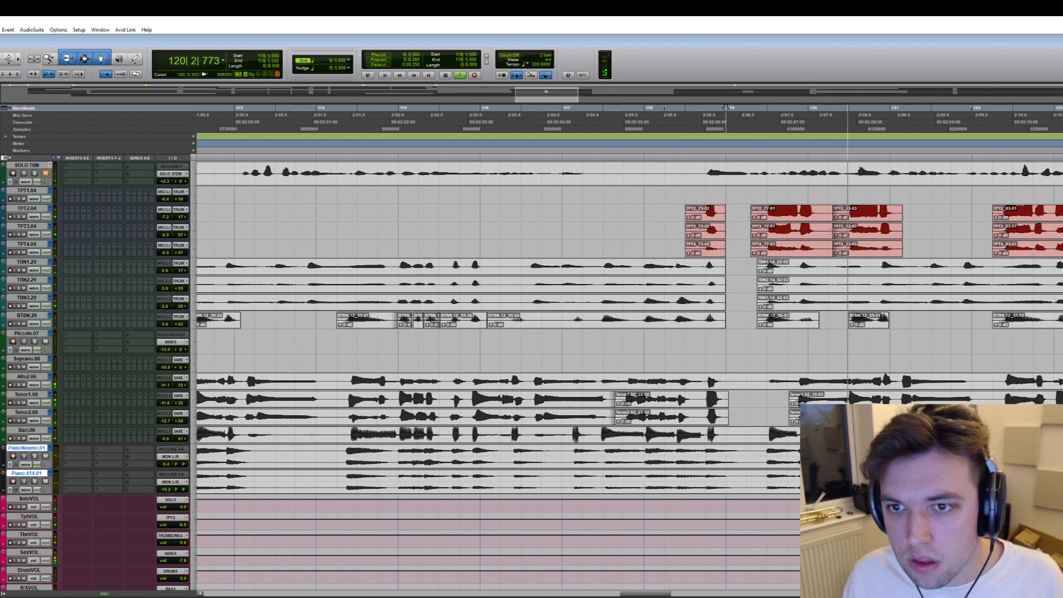
scroll(864, 299, "right", 4)
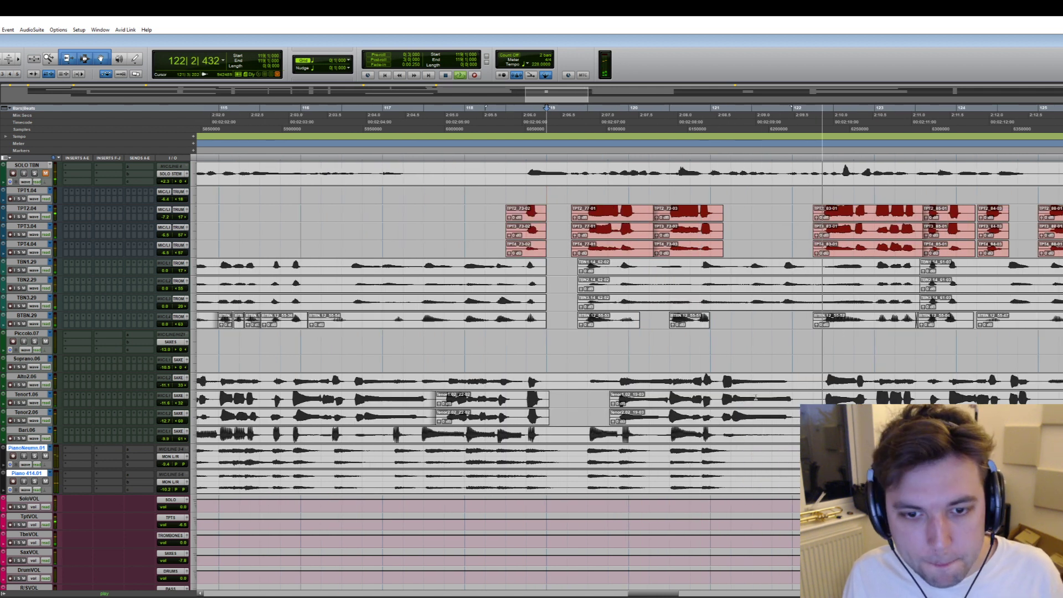
scroll(878, 330, "right", 3)
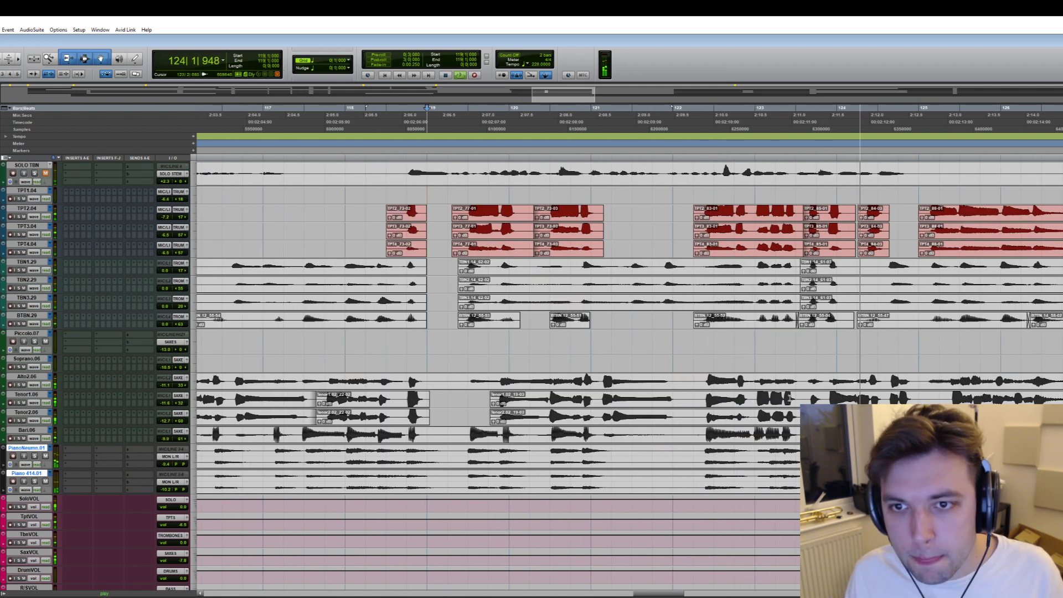
- Play back the horn passage from 122|1|000 to check its timing
key("space")
left_click(678, 212)
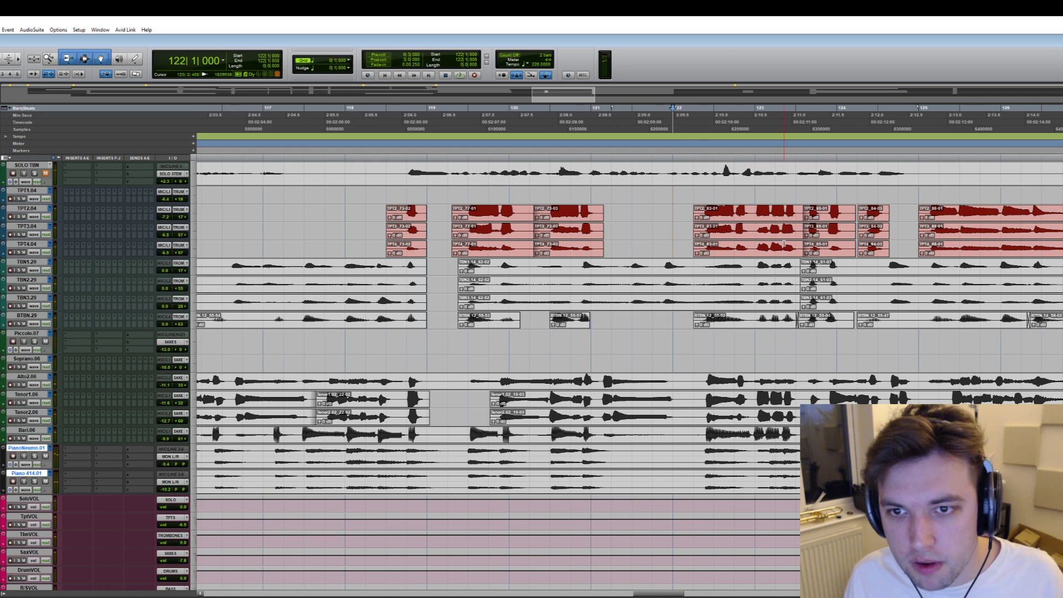
key("space")
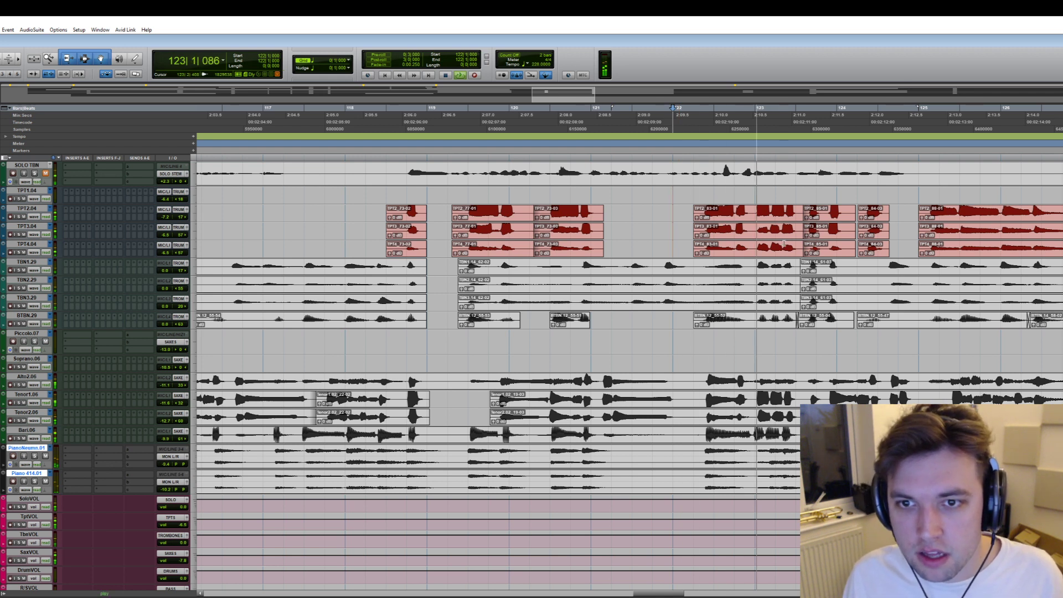
key("space")
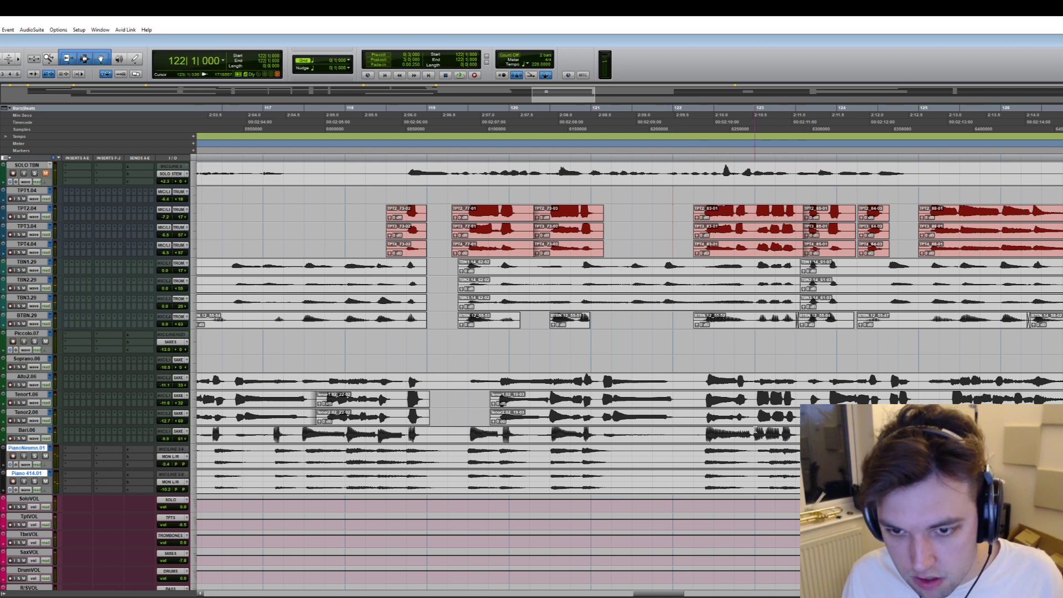
- Separate the Bari audio between 122|4|869 and 124|1|767 and nudge it later to start at 122|4|956
left_click(757, 429)
key("ctrl+]")
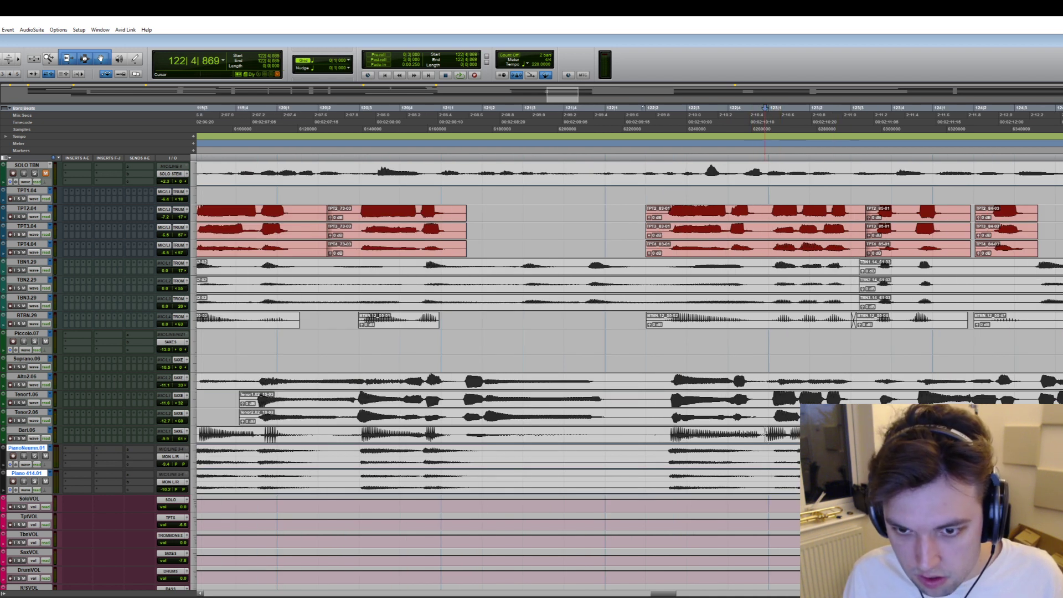
key("ctrl+e")
left_click(858, 107)
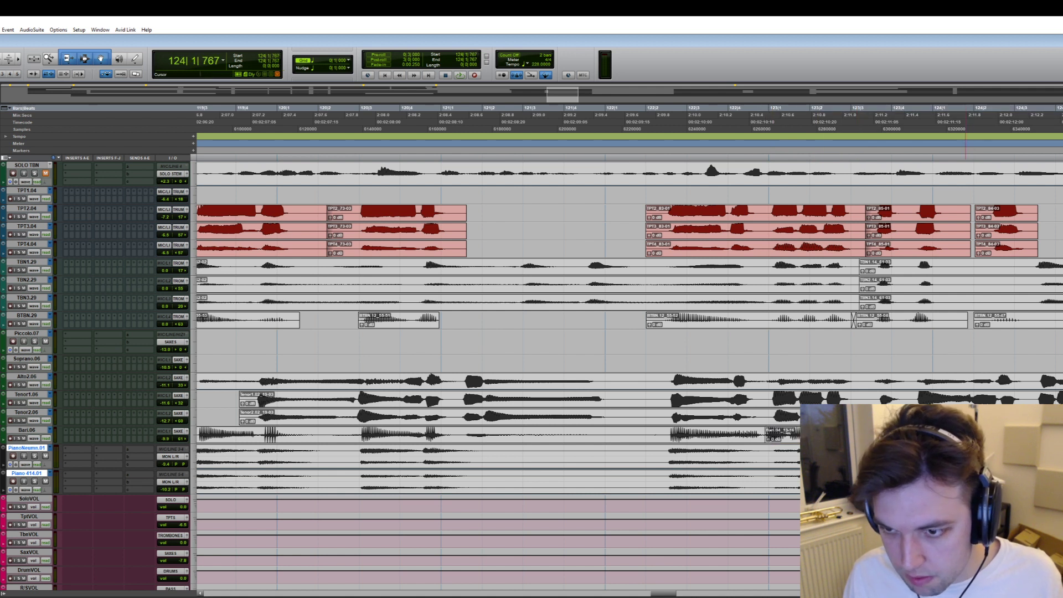
left_click_drag(858, 438, 862, 438)
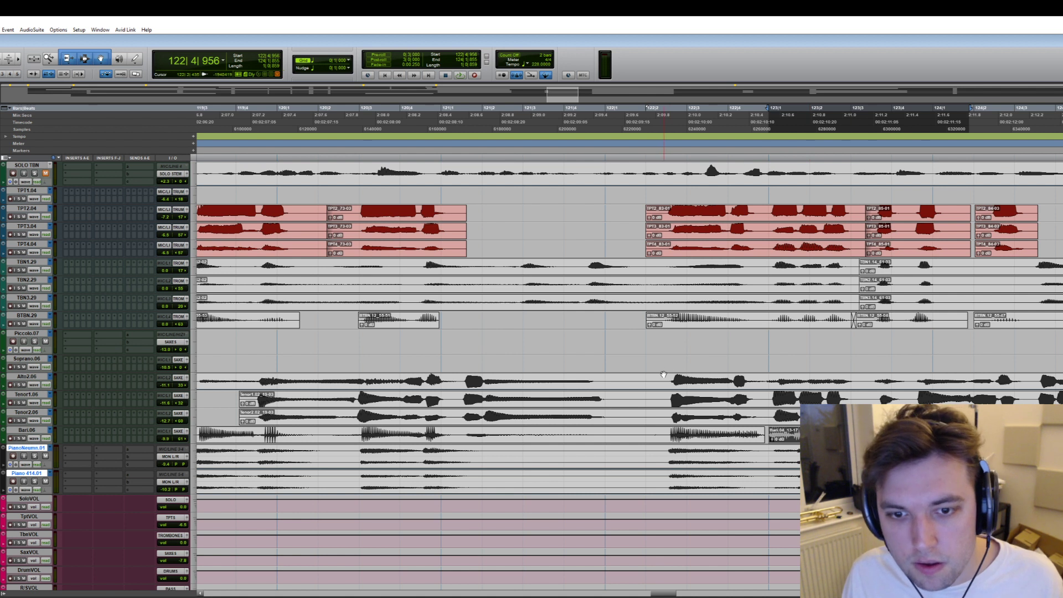
- Crossfade the moved Bari clip with the audio before it around 122|4|772 and play back from 123|1|000
left_click(665, 373)
key("space")
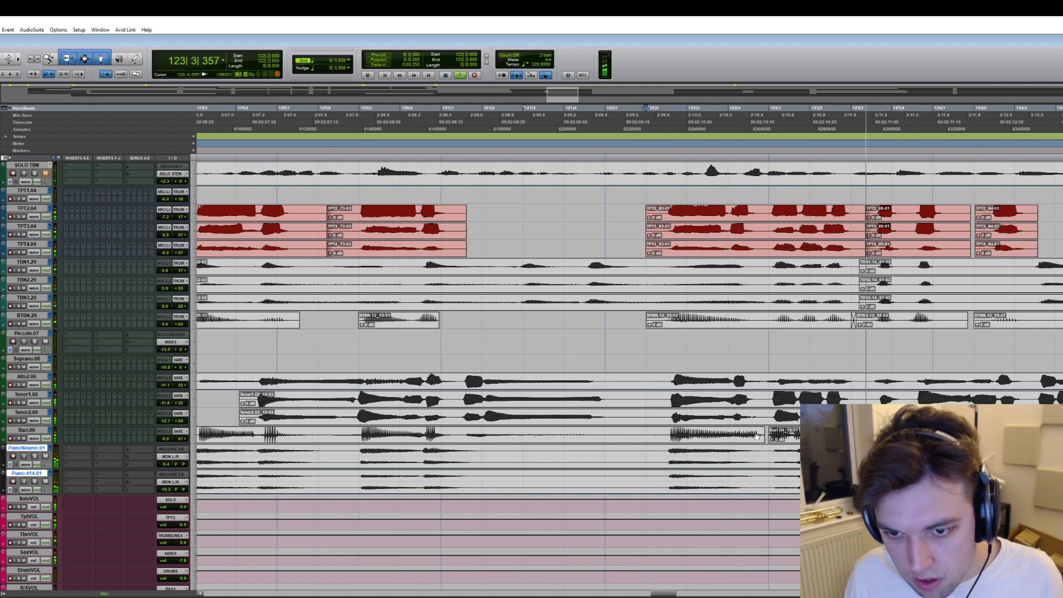
left_click_drag(763, 434, 768, 434)
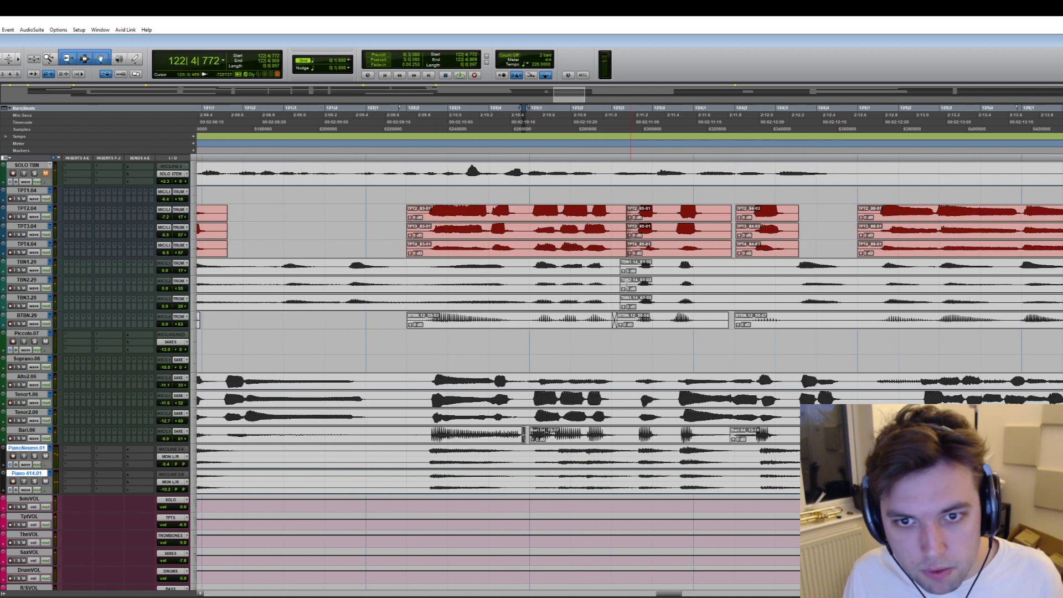
key("space")
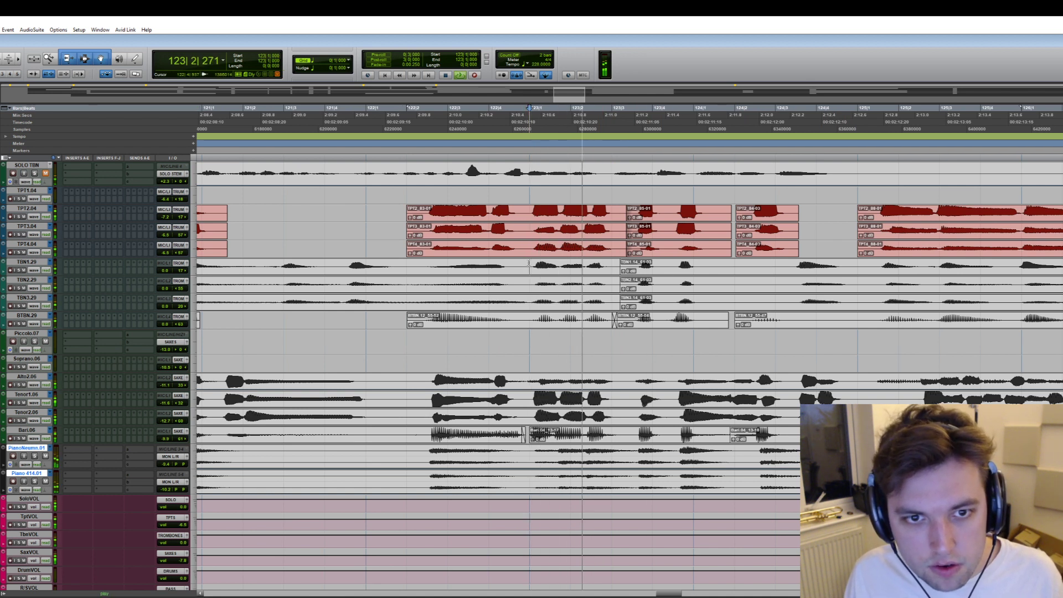
key("space")
key("space")
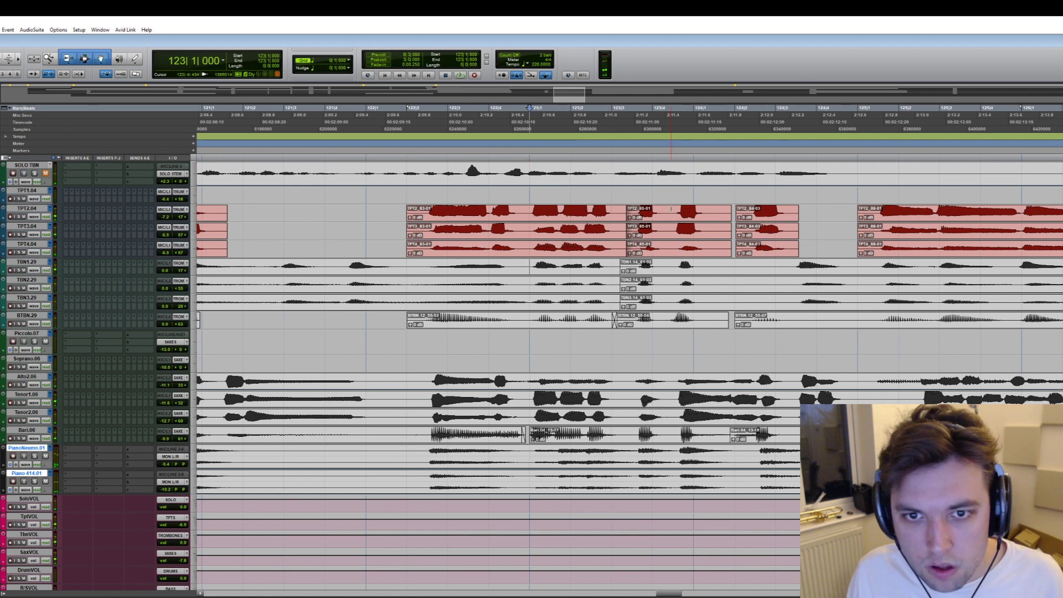
- Split the trumpet, trombone and saxophone clips at 123|4|356 and nudge the TPT2, TPT3 and TPT4 clips after the cut slightly later
left_click_drag(668, 315, 666, 440)
key("ctrl+e")
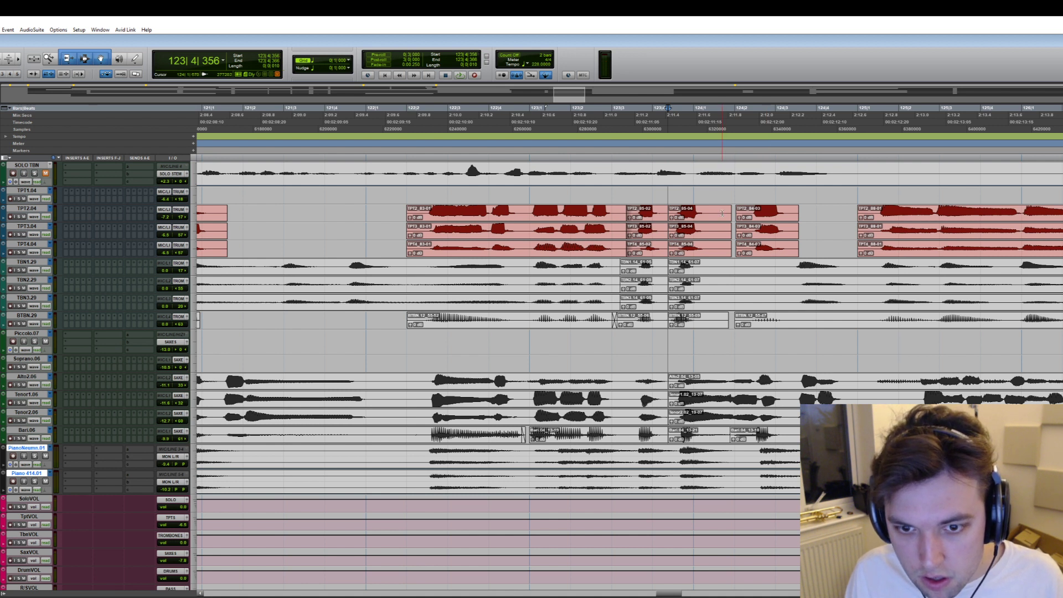
left_click(697, 227)
left_click_drag(700, 253, 703, 253)
left_click(483, 138)
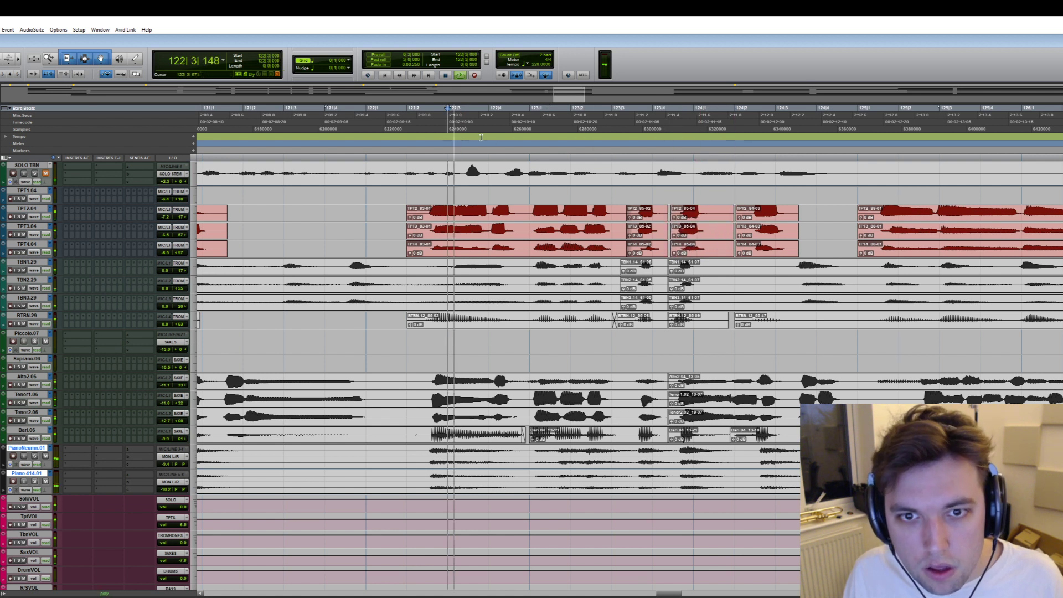
- Split the TBN1, TBN2 and TBN3 clips at 124|2|000 and turn on the trombone edit group
key("space")
key("space")
left_click(727, 266)
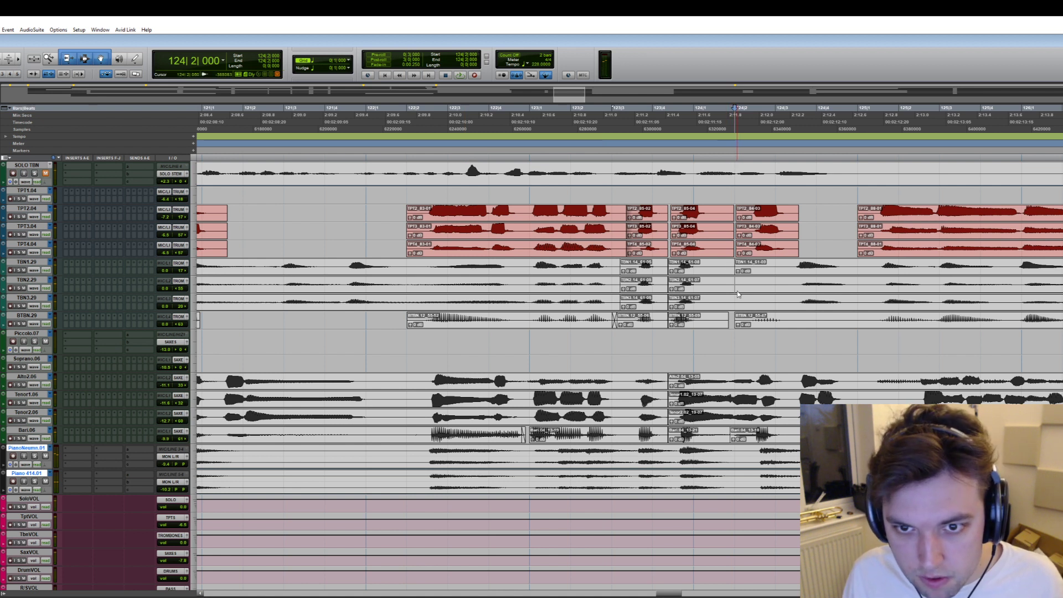
left_click(19, 270)
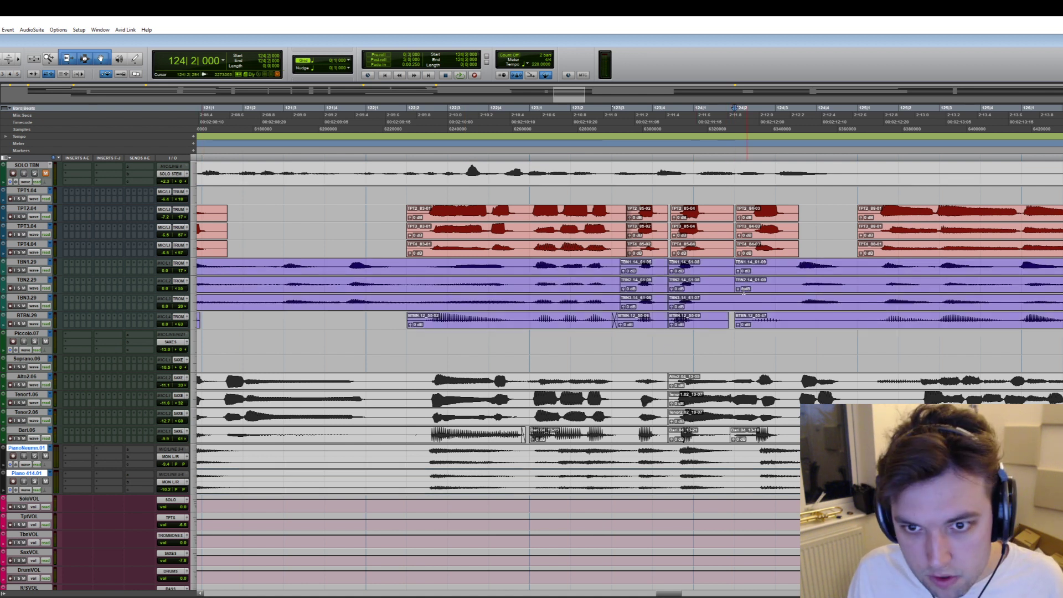
- Nudge the bass trombone clip just after 123|4 later, and the matching TBN1, TBN2 and TBN3 clips slightly later
left_click(698, 328)
left_click_drag(699, 327, 703, 323)
left_click(640, 266)
left_click(718, 271)
left_click_drag(706, 273, 710, 272)
- Play back the horn passage from 122|3|000 to check the moved trombone clips
left_click(593, 126)
key("space")
key("space")
left_click(455, 137)
key("space")
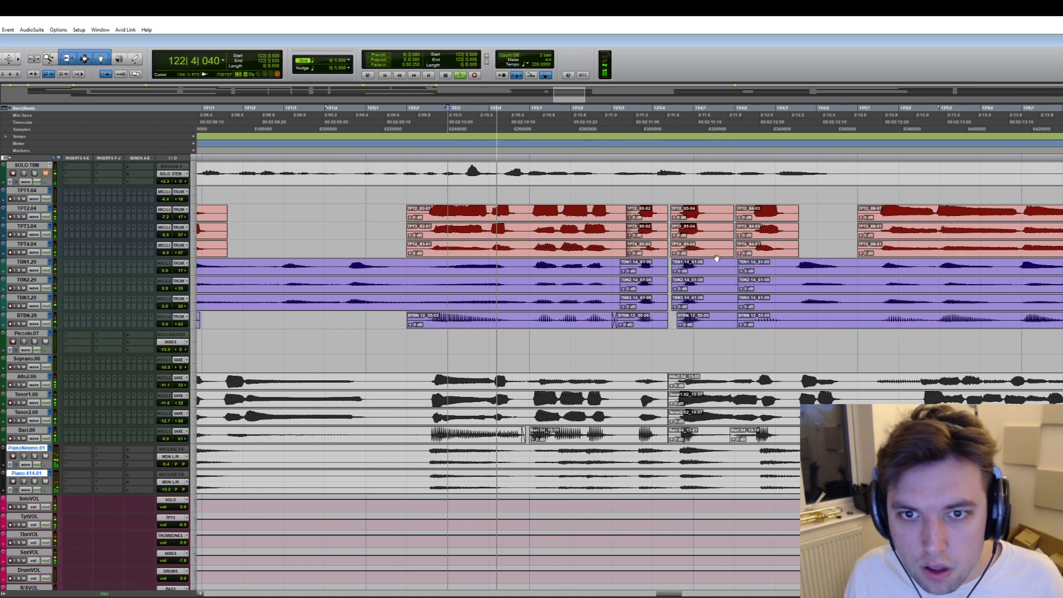
- Nudge the grouped trumpet and trombone clips just after 123|4 slightly earlier and play back from 122|3|000
left_click(699, 233)
left_click_drag(698, 219, 693, 220)
left_click_drag(703, 271, 698, 265)
left_click(714, 281)
key("space")
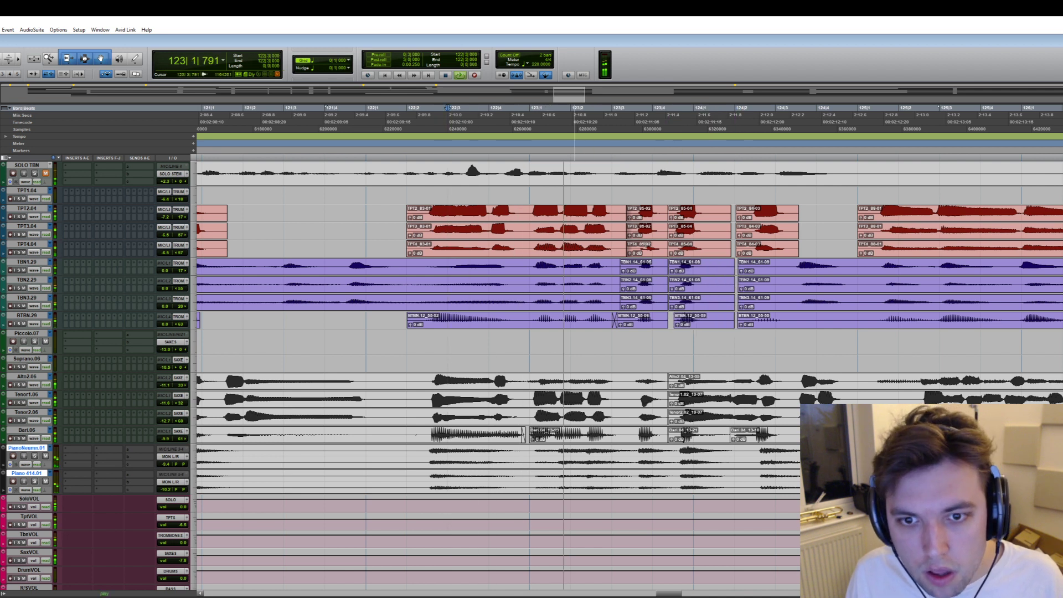
key("space")
- Nudge the grouped trumpet and trombone clips just after 123|3 slightly earlier and play back from 122|2|000
left_click(647, 222)
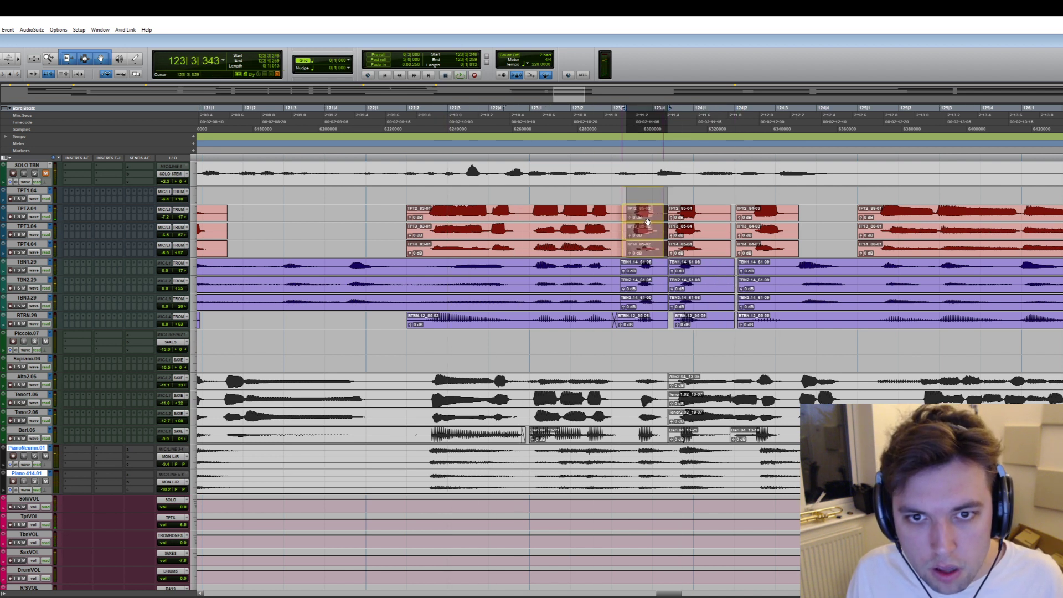
left_click_drag(649, 223, 649, 223)
left_click_drag(650, 273, 648, 273)
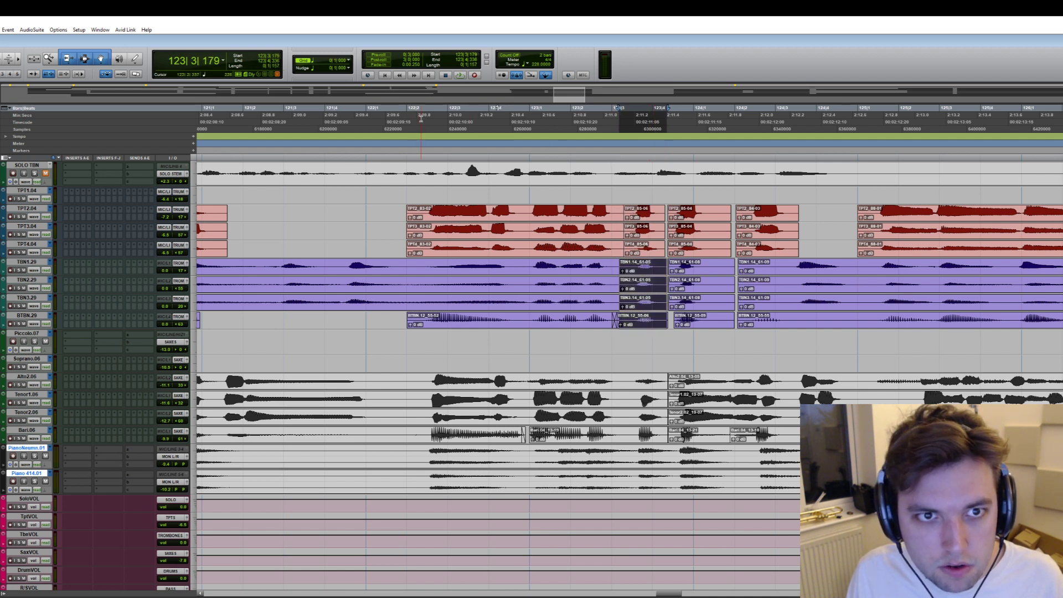
left_click(421, 117)
key("space")
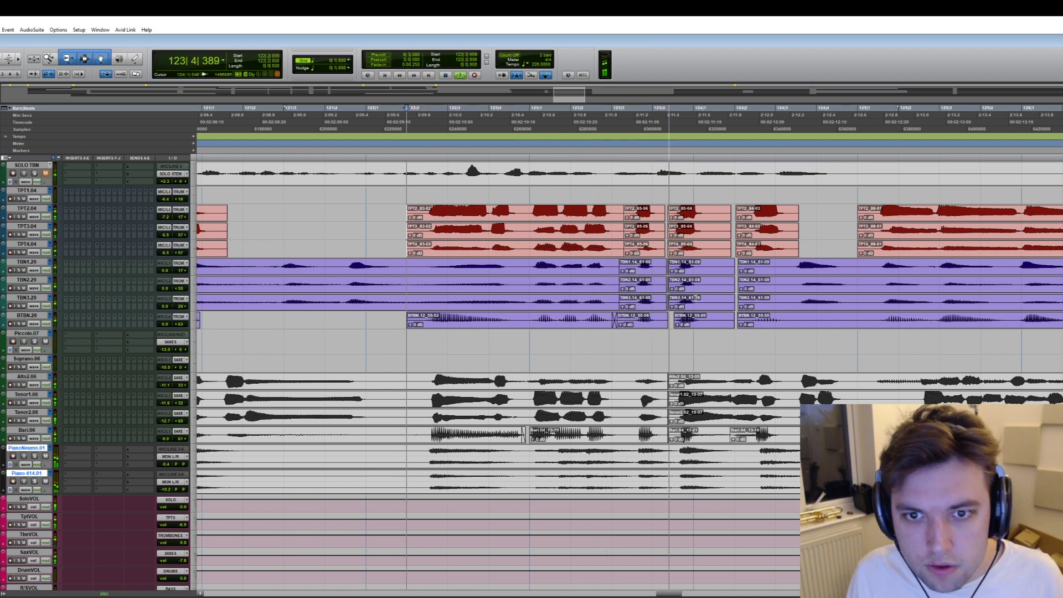
key("space")
- Turn off the trombone and trumpet edit groups so the clips around 124|1 can be moved individually
left_click(694, 249)
key("t")
key("t")
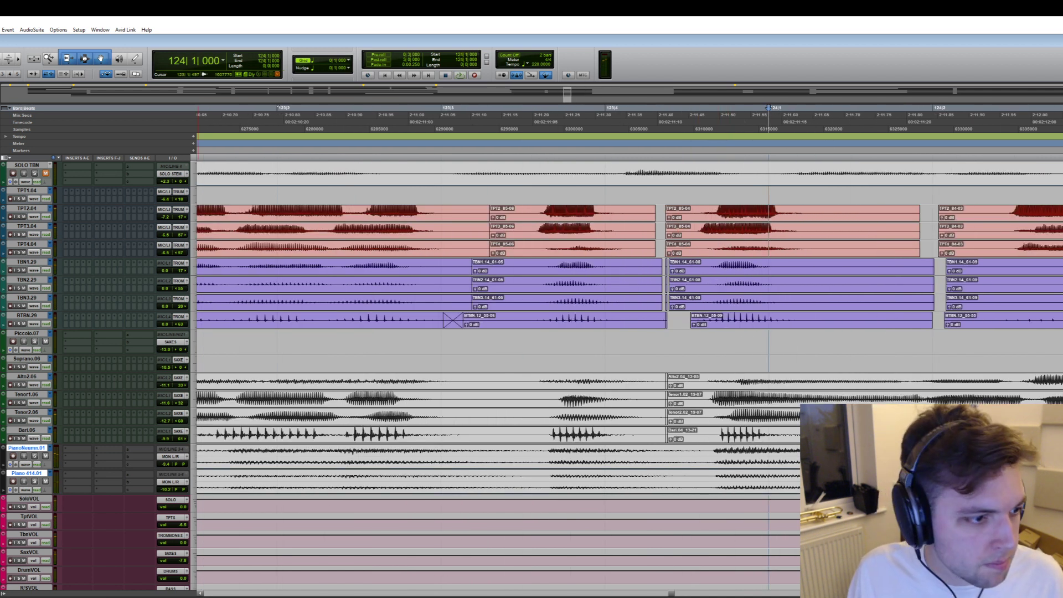
left_click(1, 438)
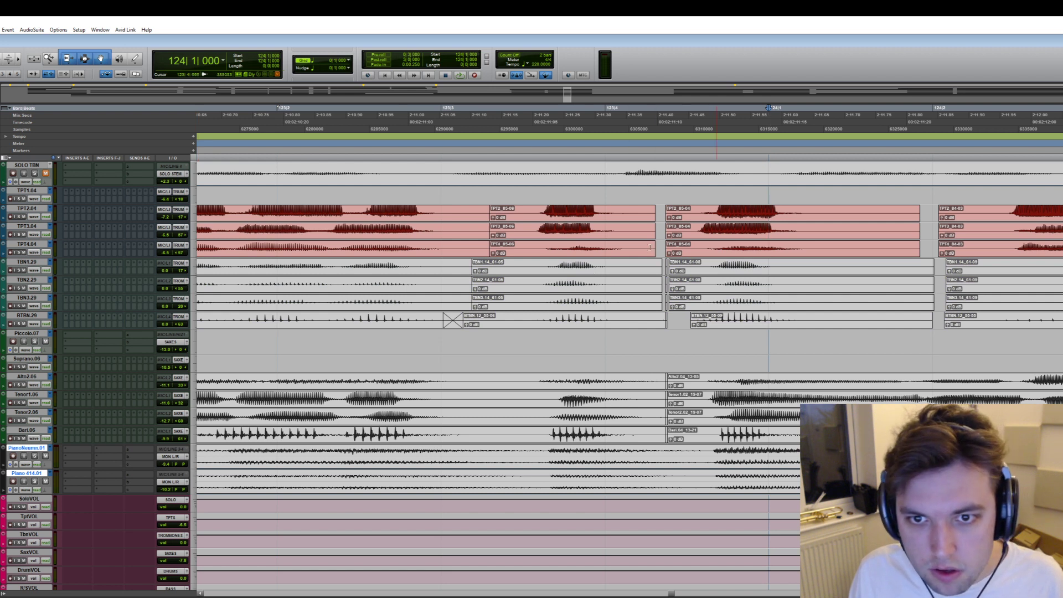
left_click(1, 438)
- Move the TPT3 clip before 124|1 later and the matching TPT2 and TPT4 clips slightly earlier, and play back
mouse_move(716, 237)
left_mouse_down()
mouse_move(731, 239)
mouse_move(730, 220)
mouse_move(729, 237)
left_mouse_up()
left_click_drag(734, 255, 731, 254)
left_click(731, 271)
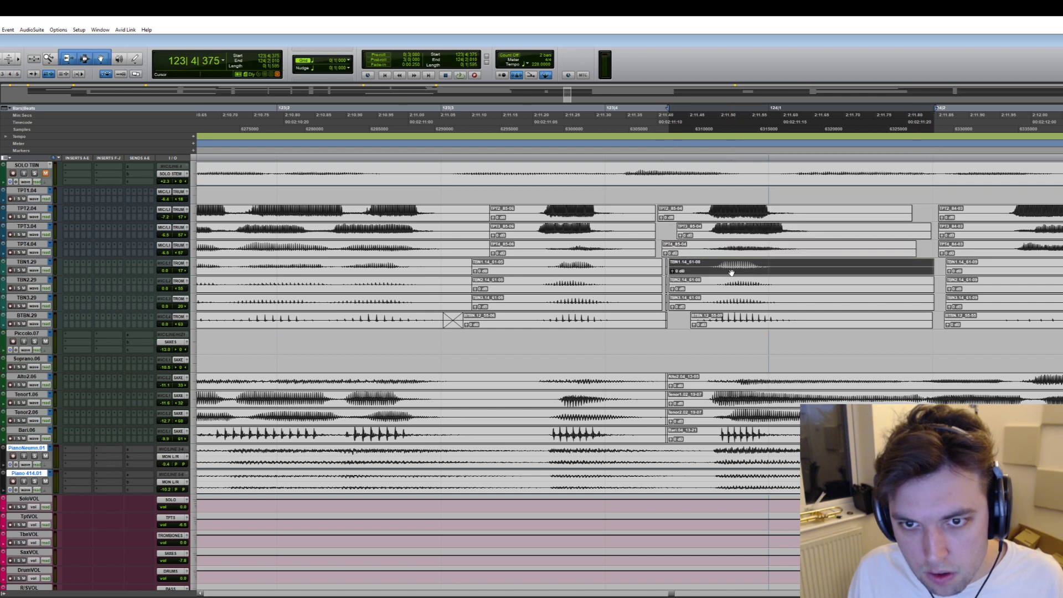
left_click(384, 119)
key("space")
key("space")
- Nudge the TPT3 clip after 123|3 slightly later and remove the tail of the next TPT3 clip from 124|1|001
left_click_drag(569, 238, 574, 240)
key("space")
key("space")
left_click_drag(782, 228, 917, 242)
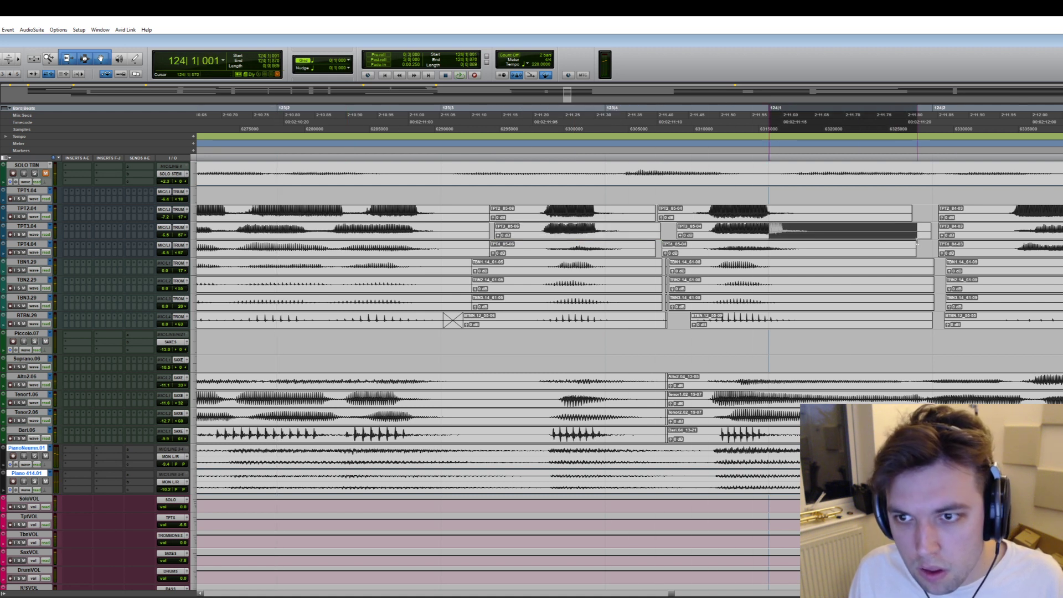
- Show the whole session from its start and audition several positions between about bars 150 and 190
key("Return")
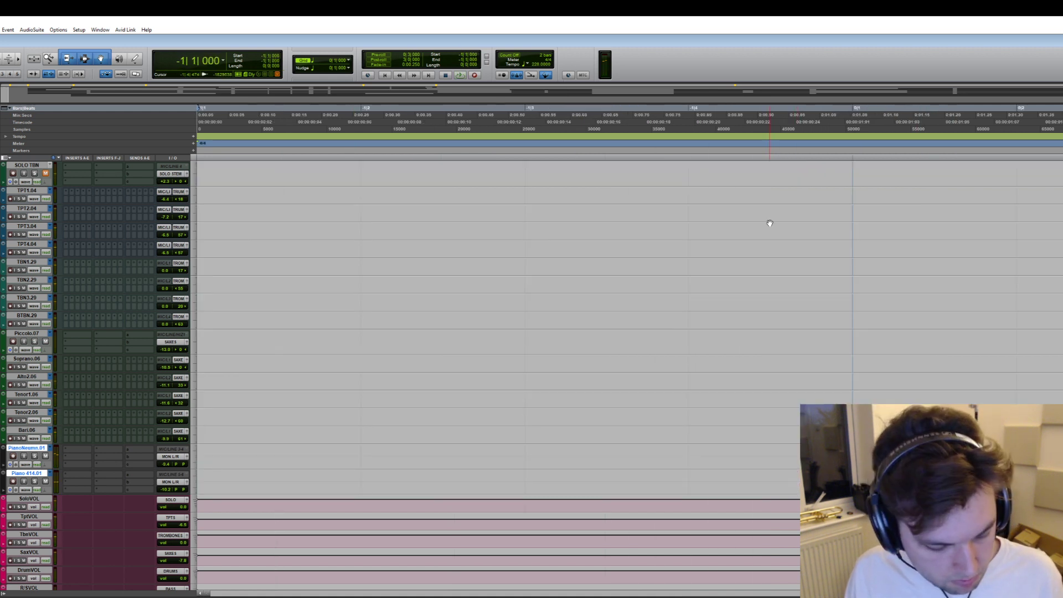
key("alt+a")
key("space")
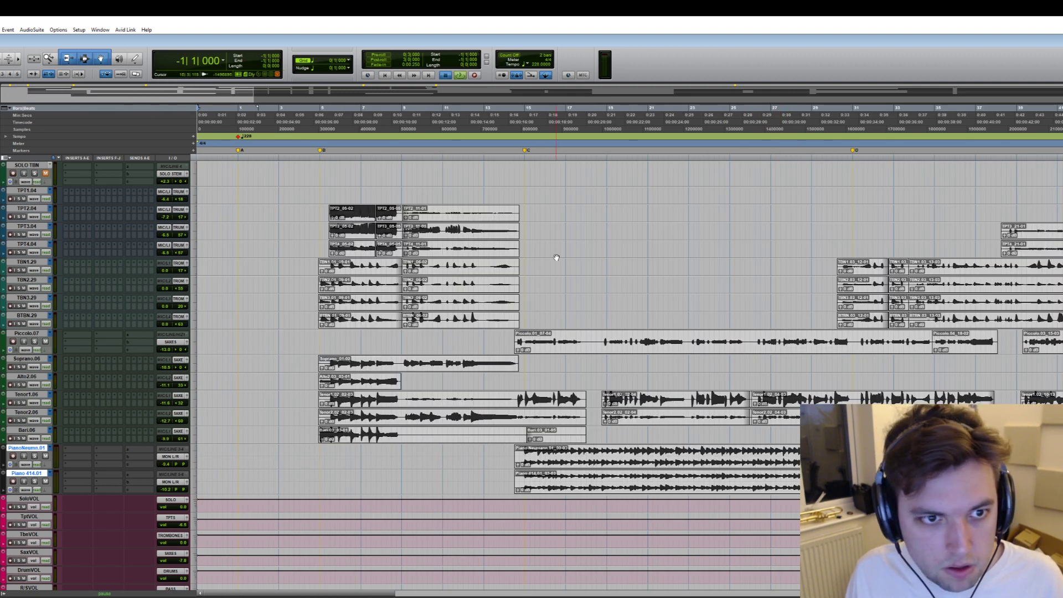
key("space")
key("alt+a")
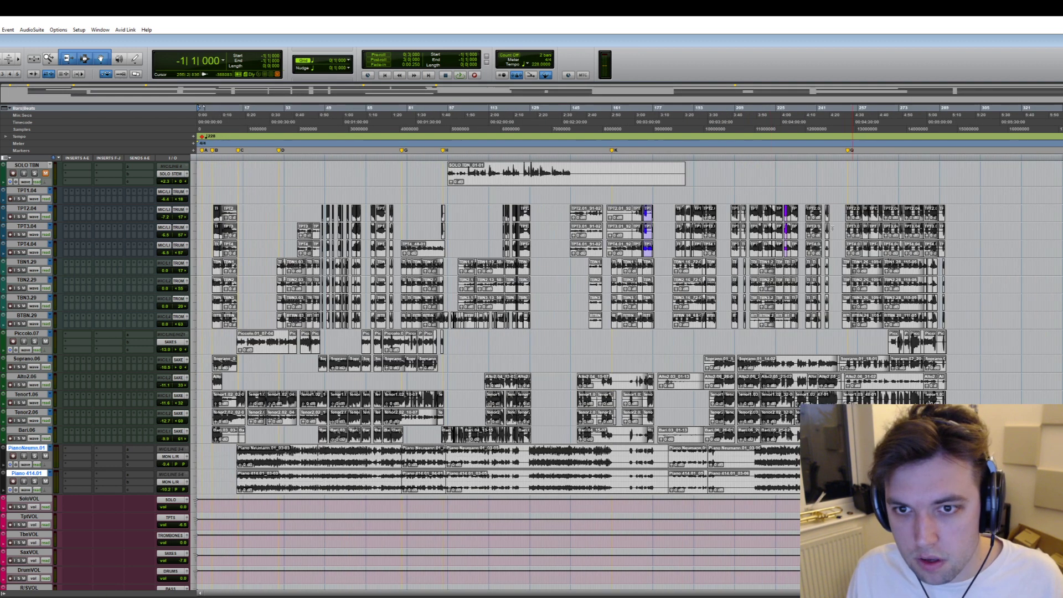
left_click(624, 123)
key("space")
left_click(643, 124)
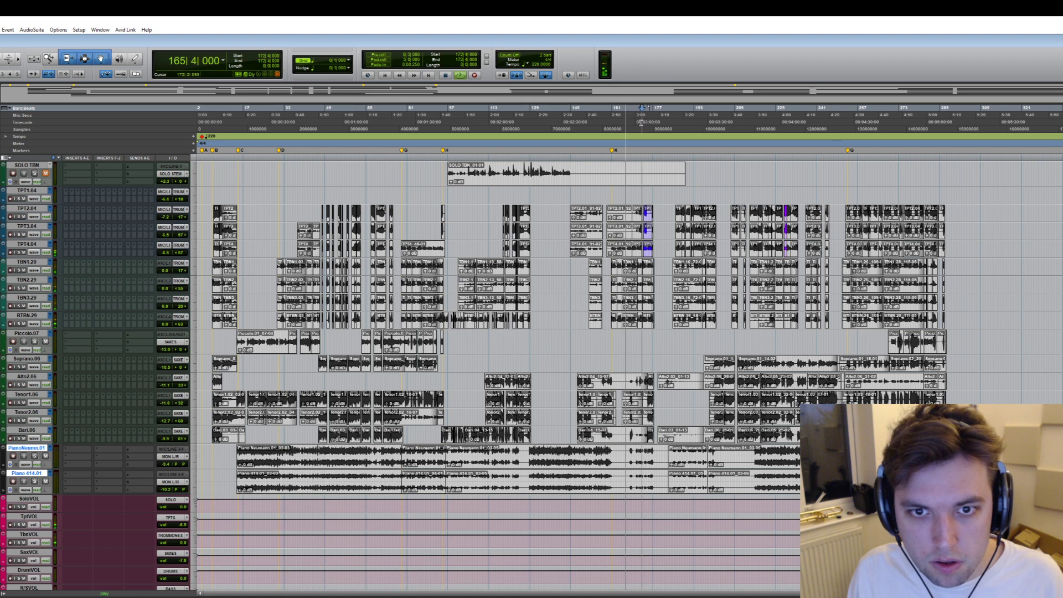
left_click(590, 121)
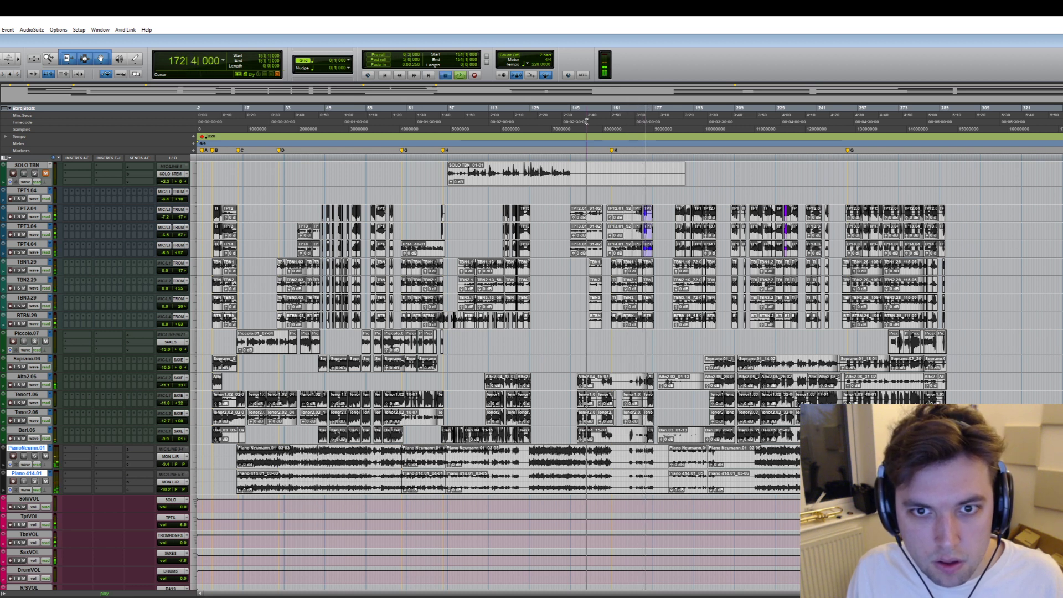
left_click(684, 122)
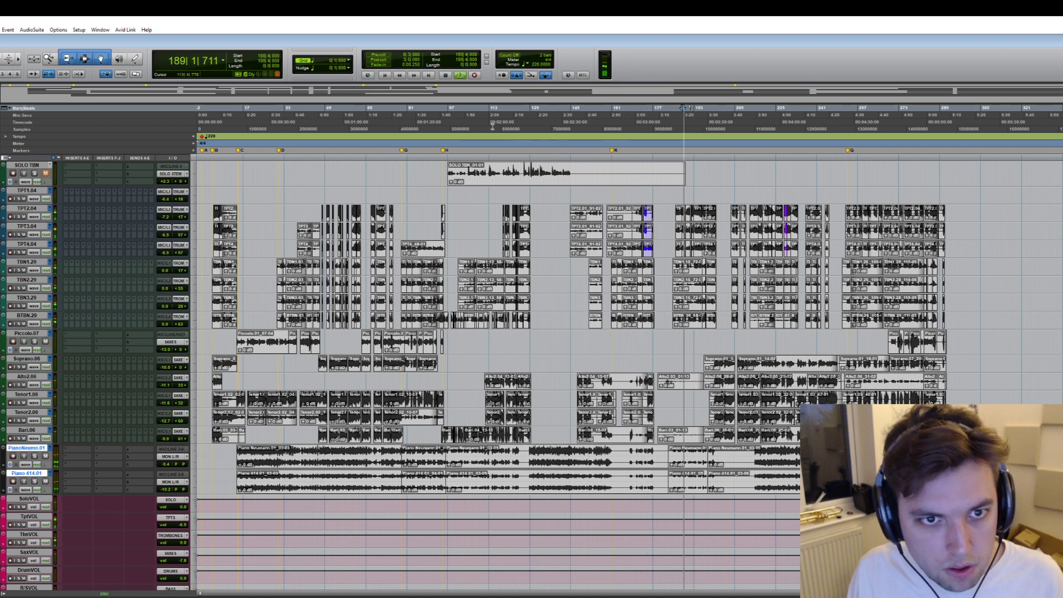
- Play back the horn passage from 118|4|000 into bar 123, viewing its clips up close
left_click(504, 118)
key("ctrl+bracketright")
key("ctrl+bracketright")
key("ctrl+bracketright")
key("ctrl+bracketright")
key("ctrl+bracketright")
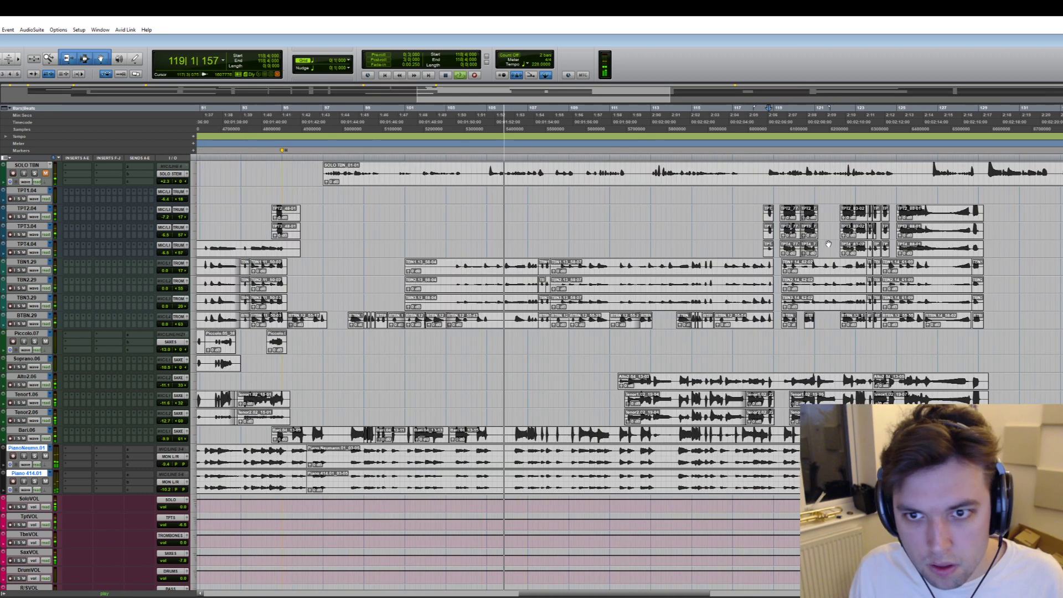
scroll(834, 248, "right", 5)
scroll(875, 240, "right", 4)
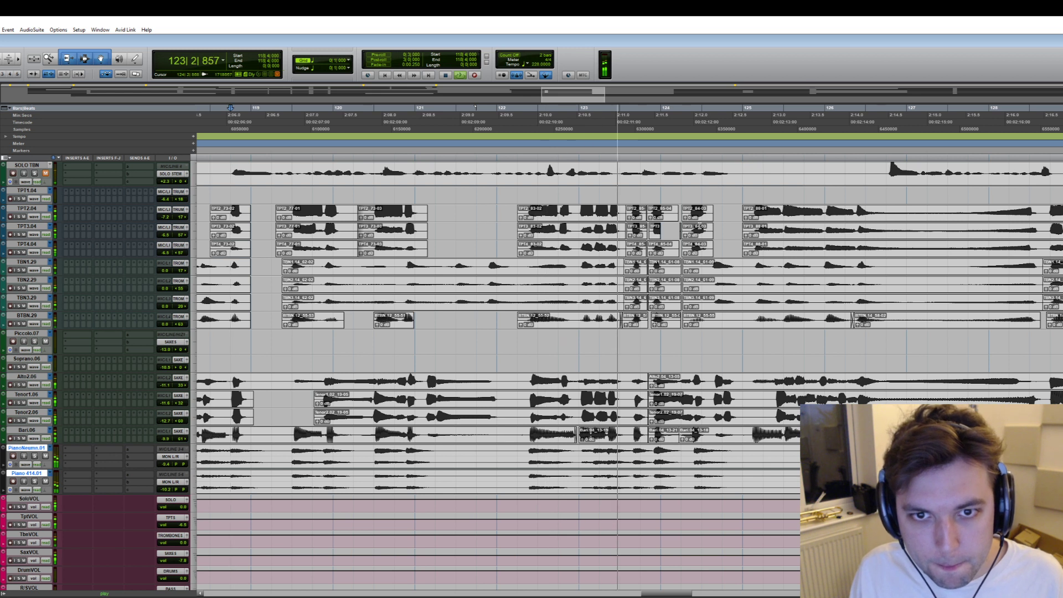
key("space")
- Trim the start of the TPT2 clip before 124|1 to 123|4|570 with a short fade-in and play back from 123|3|000
key("ctrl+bracketright")
key("ctrl+bracketright")
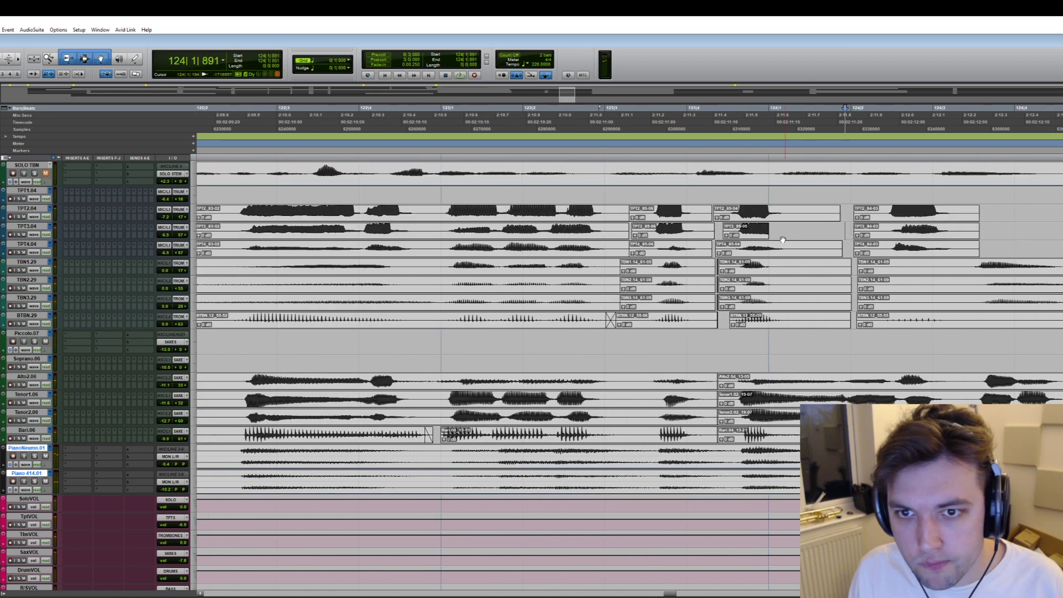
left_click(746, 236)
left_click(721, 203)
key("space")
key("space")
left_click_drag(714, 212, 739, 212)
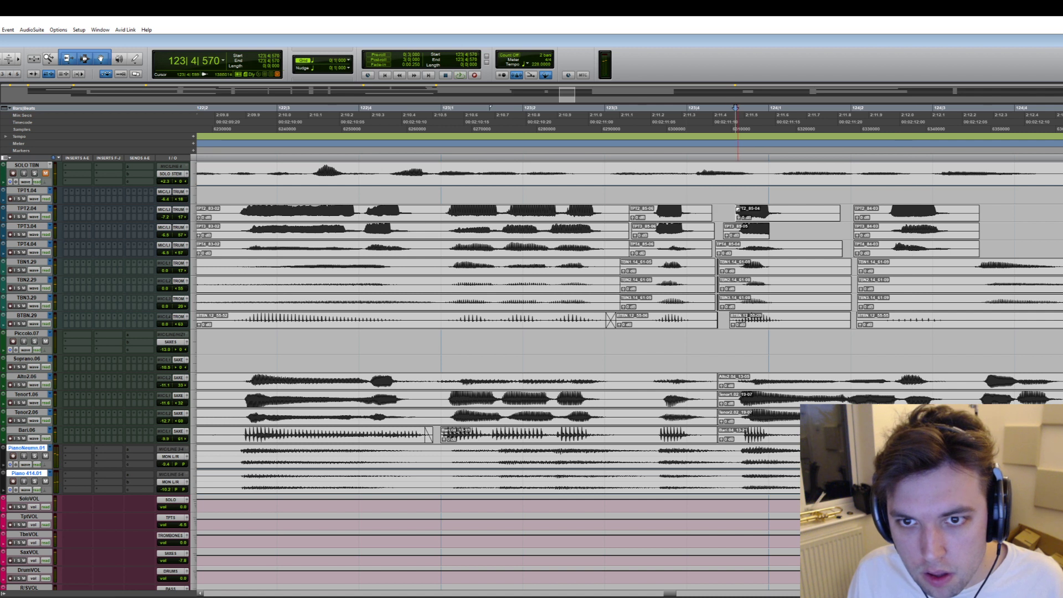
left_click(589, 209)
key("space")
key("space")
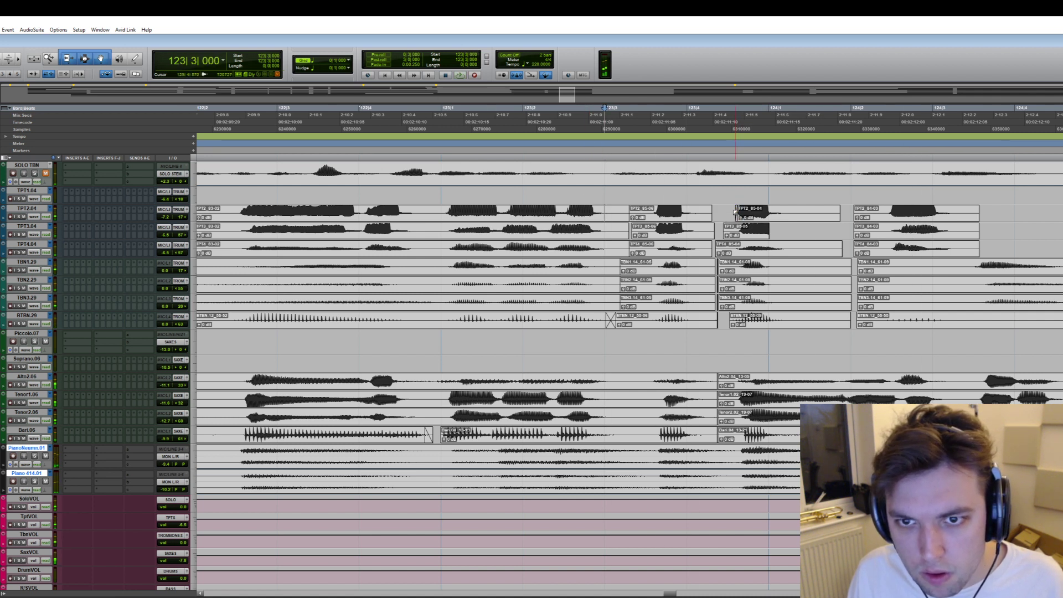
key("space")
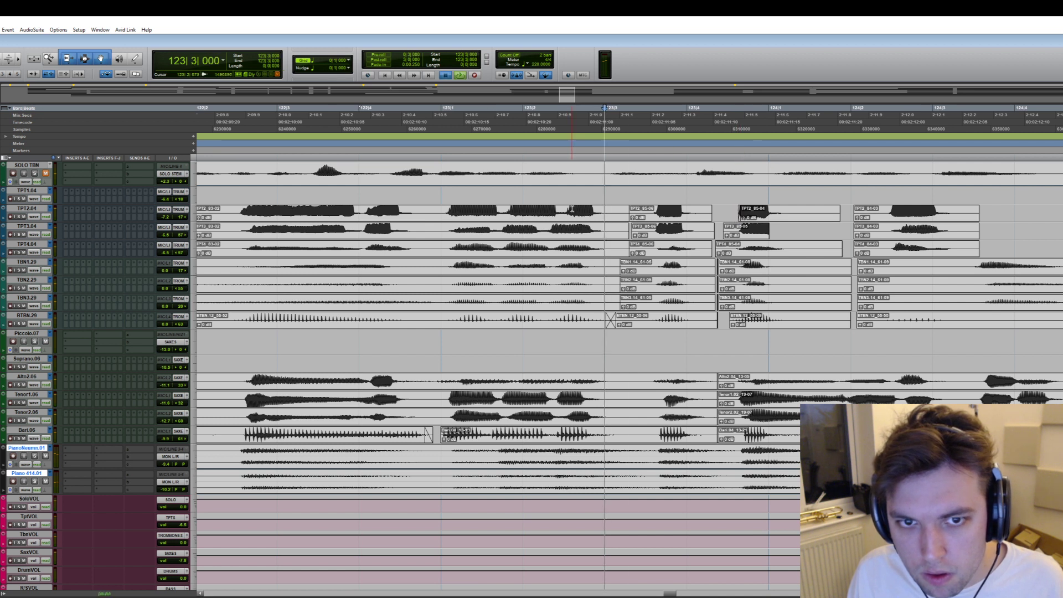
- Extend the end of the TPT3 clip slightly past 124|1 with a short fade-out and play back from 123|3|000
left_click_drag(768, 227, 773, 241)
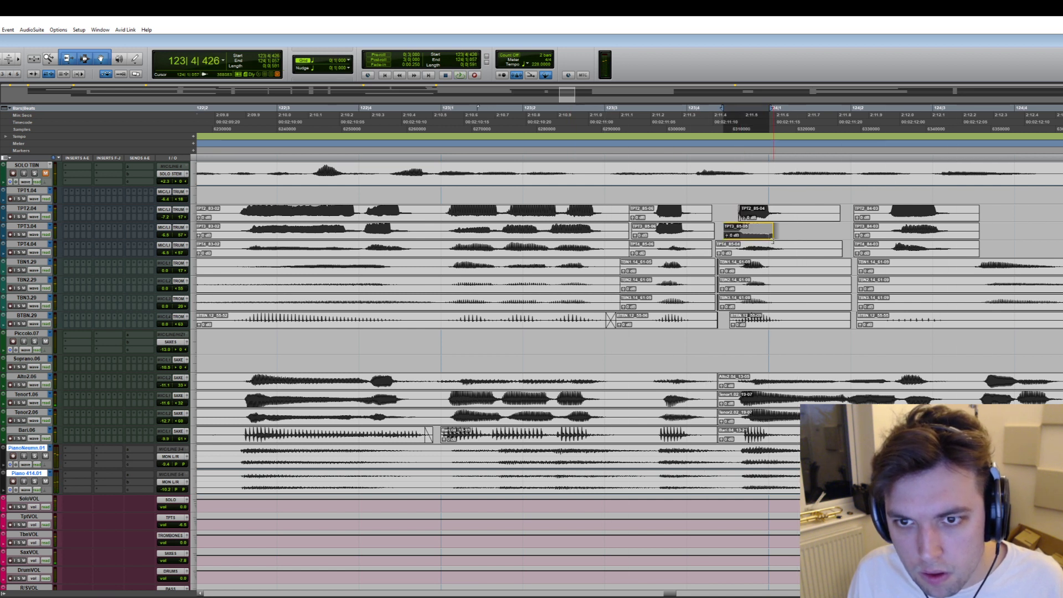
left_click(582, 214)
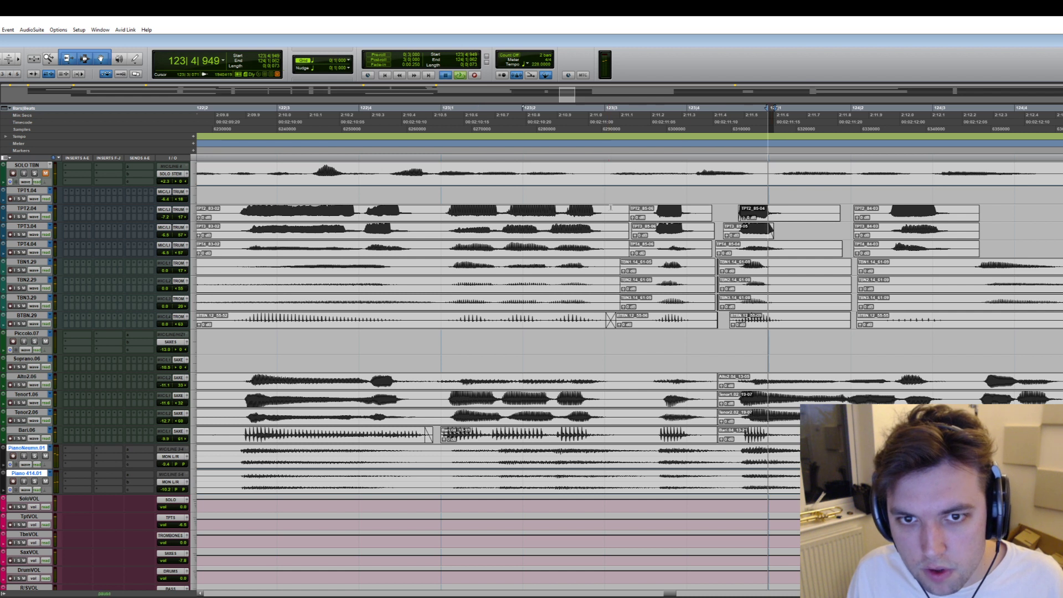
key("space")
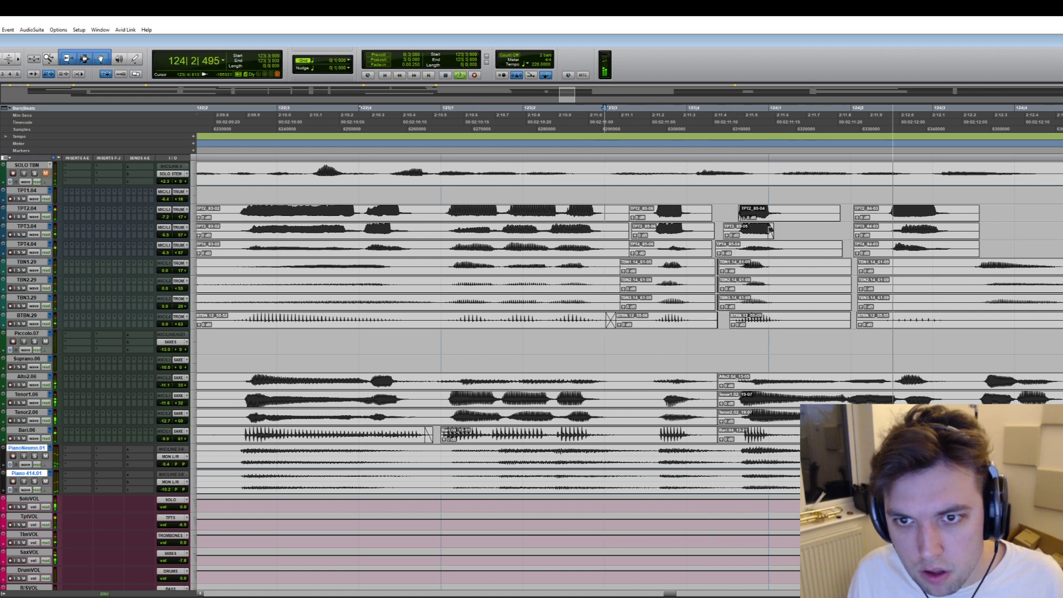
key("space")
- Solo TPT2, TPT3 and TPT4 and play back the passage from 123|1|000
left_click(750, 235)
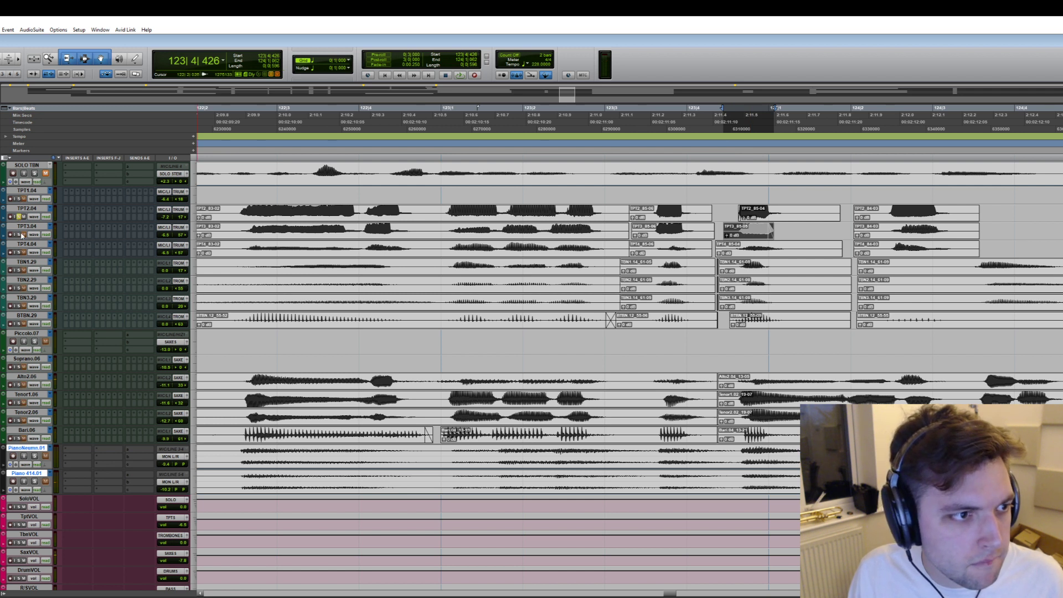
left_click(432, 210)
key("space")
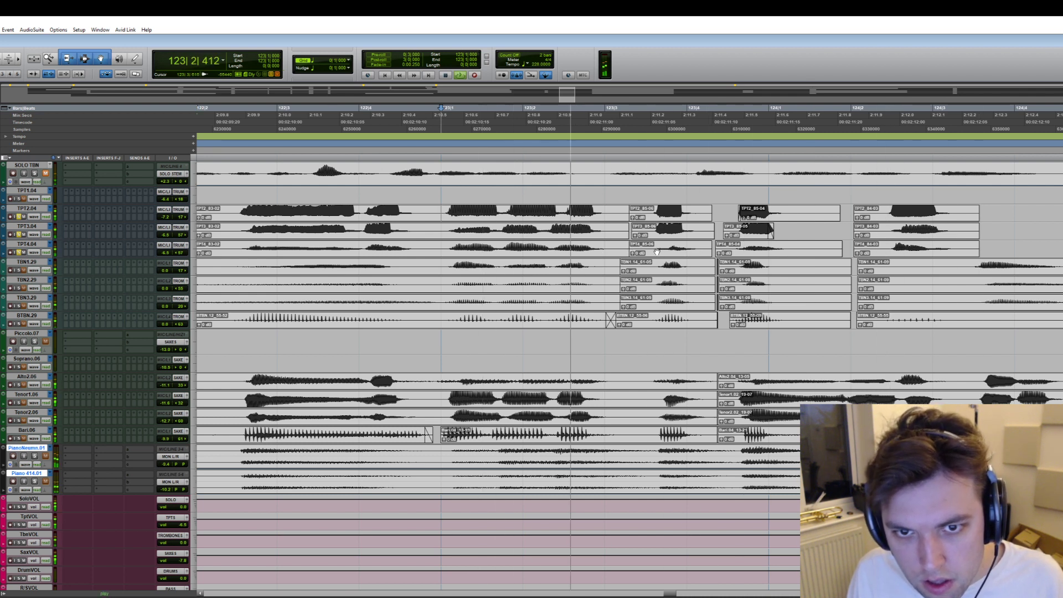
- Move the TPT4 clip after 123|3 earlier to start at 123|3|185 and play back from 123|1|000
mouse_move(675, 254)
left_mouse_down()
mouse_move(651, 254)
mouse_move(666, 255)
left_mouse_up()
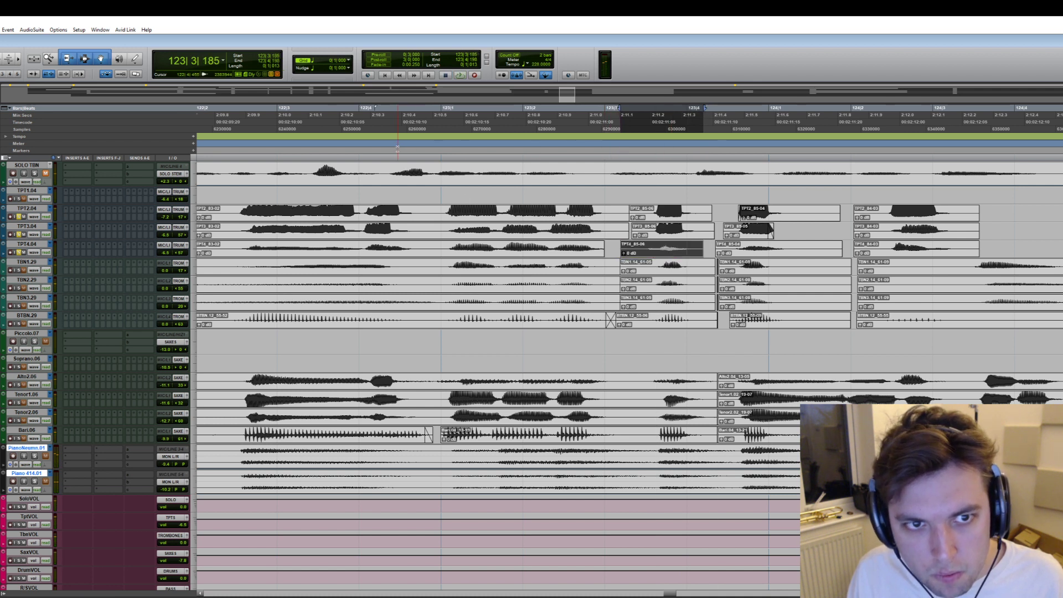
left_click(399, 154)
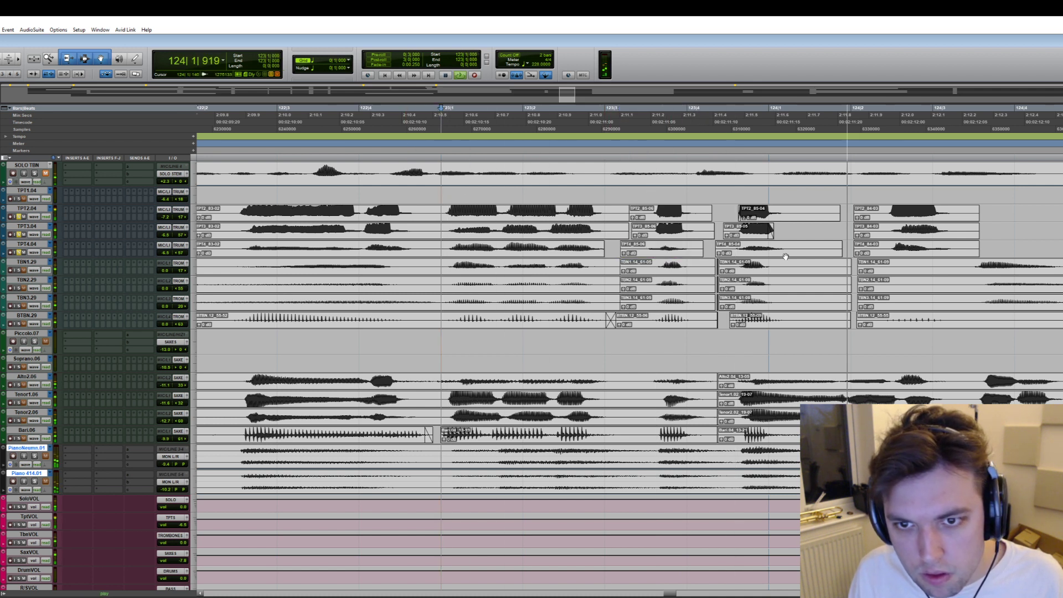
key("space")
- Move the TPT3 clip near 124|2 earlier to start at 124|1|945, and play back from 122|2|000 with the trumpets unsoloed
left_click_drag(927, 237, 924, 244)
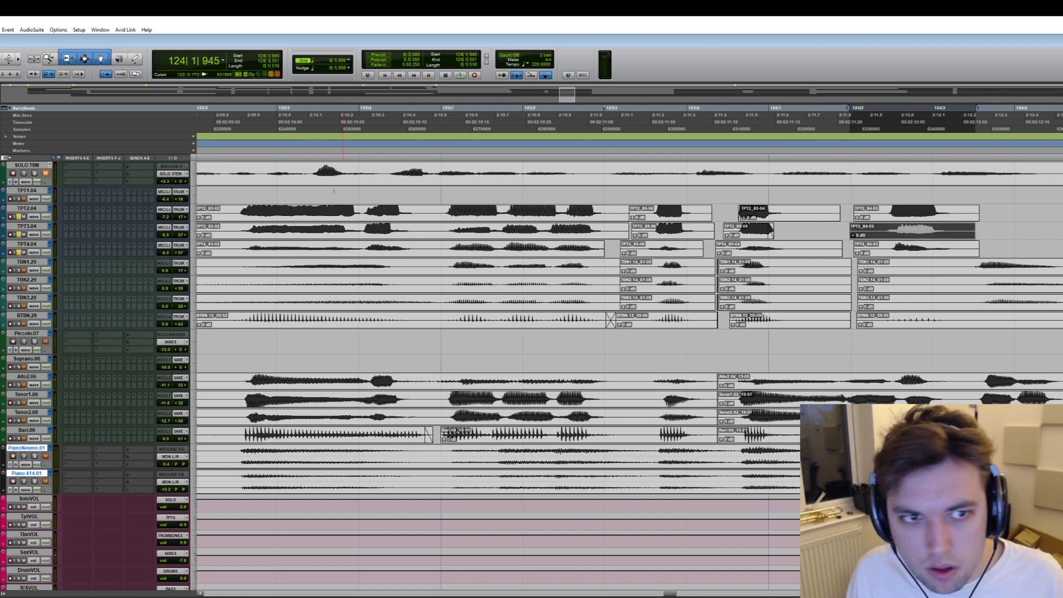
left_click(208, 145)
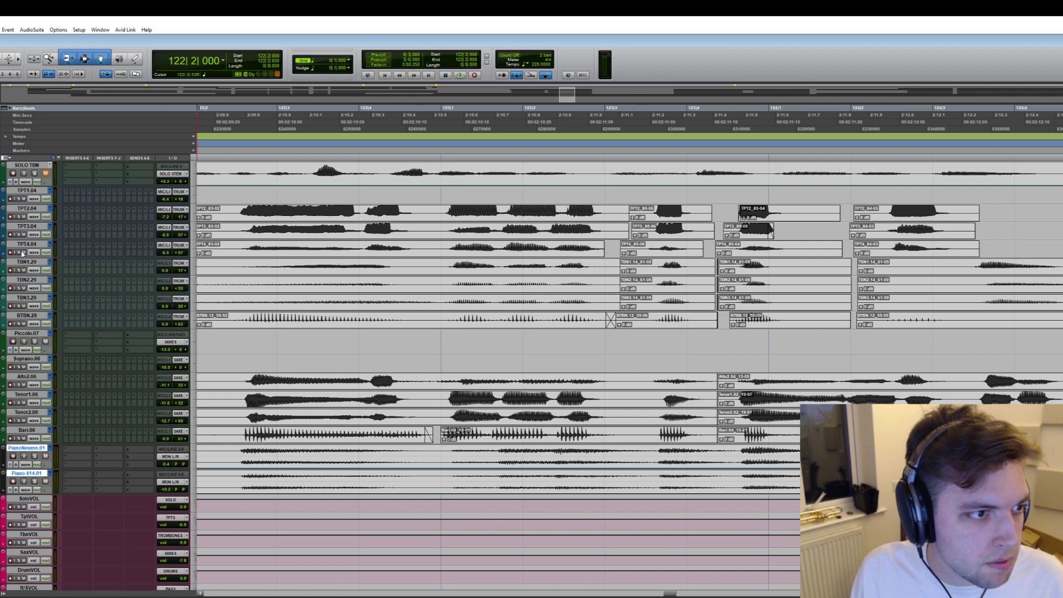
key("space")
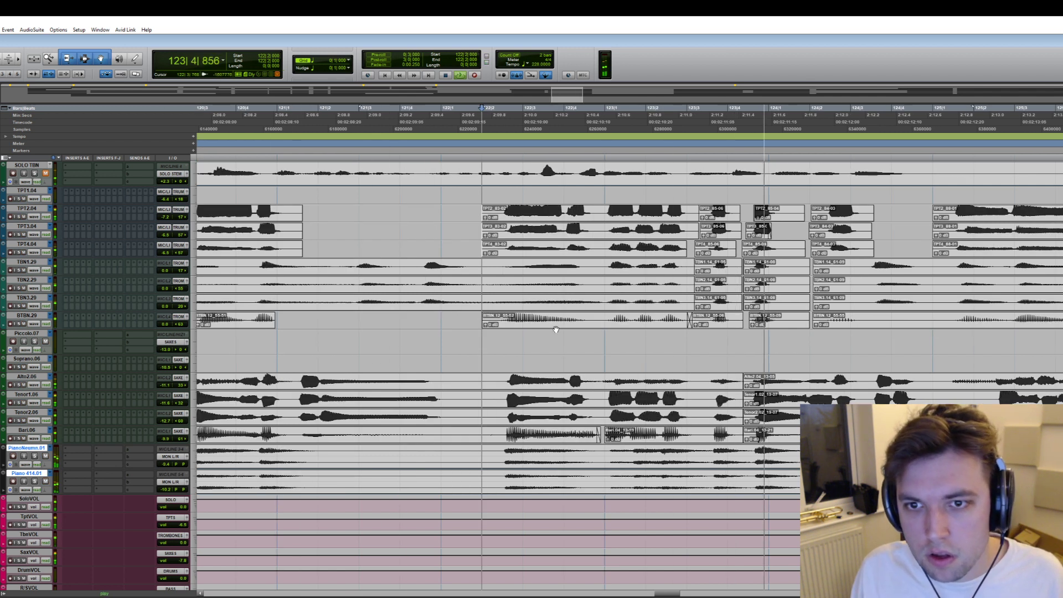
- Delete the silence at the start of the TPT4 clip after 123|3, up to just before its note
left_click(722, 146)
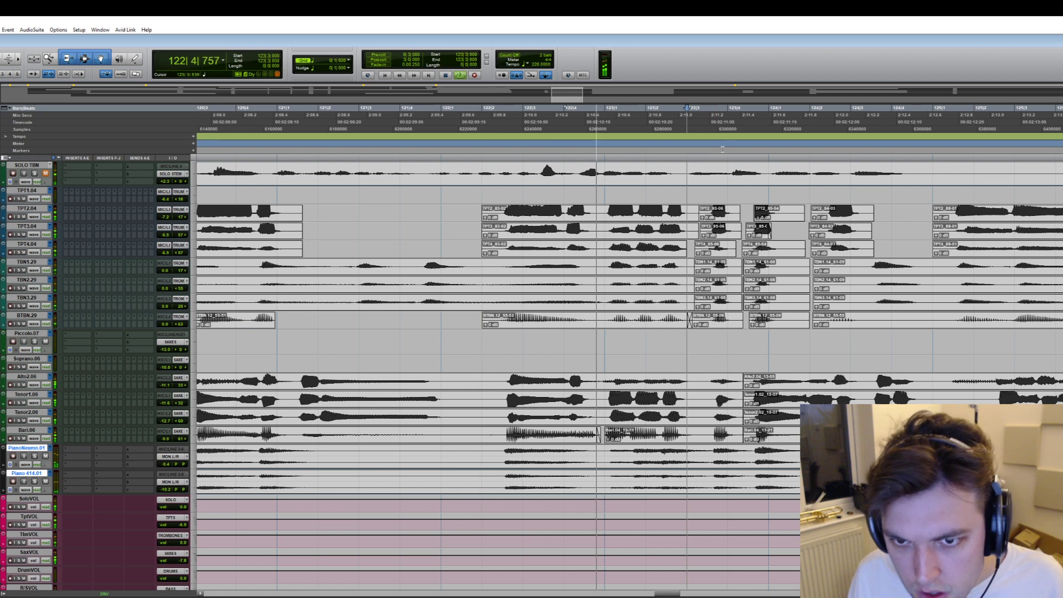
key("space")
key("ctrl+]")
key("ctrl+]")
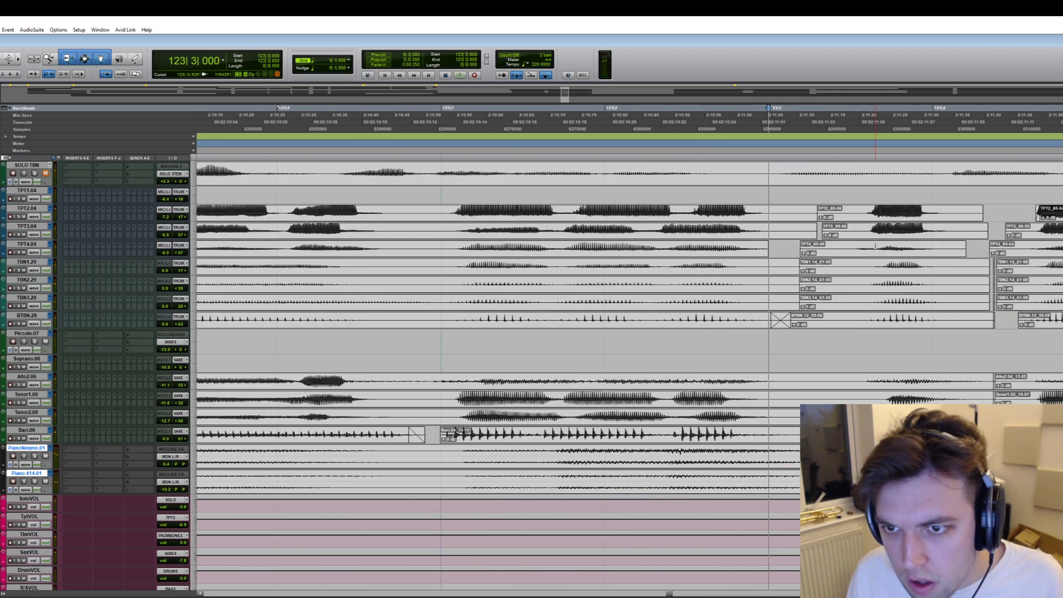
left_click_drag(875, 245, 769, 248)
key("Delete")
left_click(878, 246)
- Play back from 122|4|000 and trim the end of the TPT4 clip after 124|2 back to 124|3|015
key("ctrl+bracketleft")
key("space")
key("space")
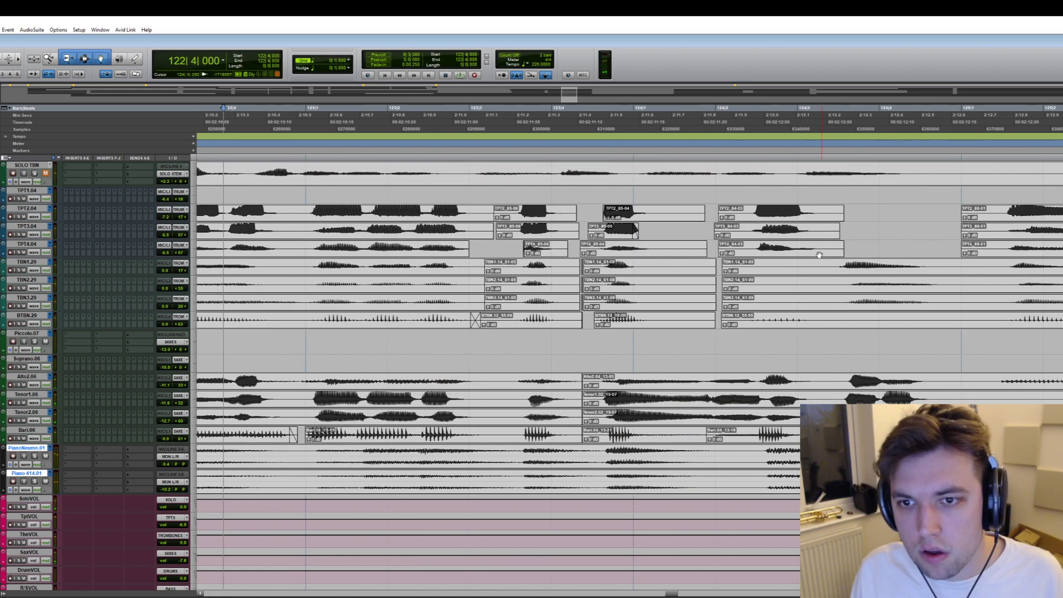
left_click(800, 248)
key("s")
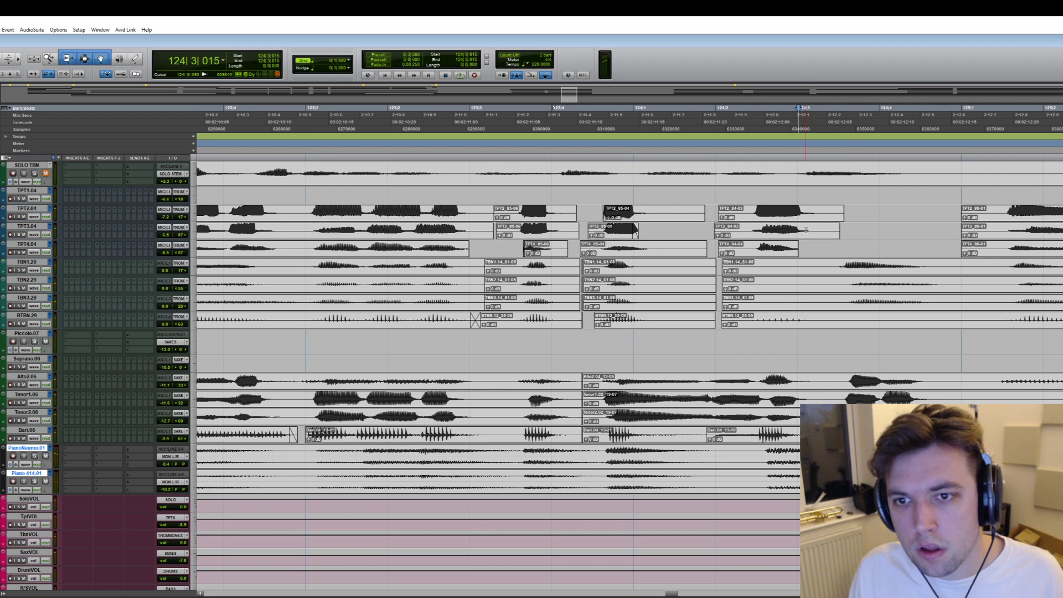
left_click(841, 230, "shift")
key("super+minus")
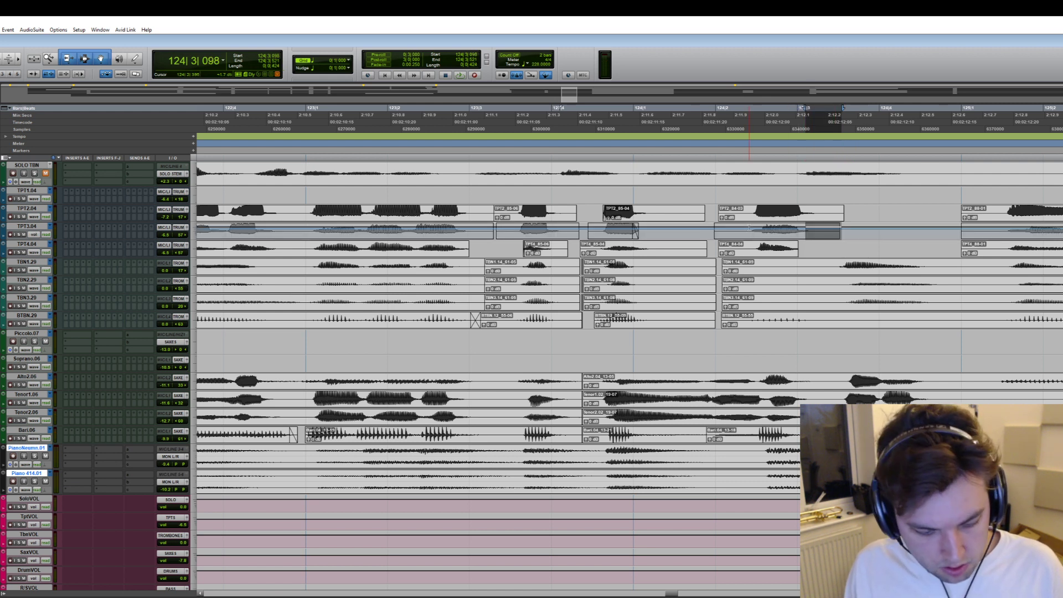
key("super+z")
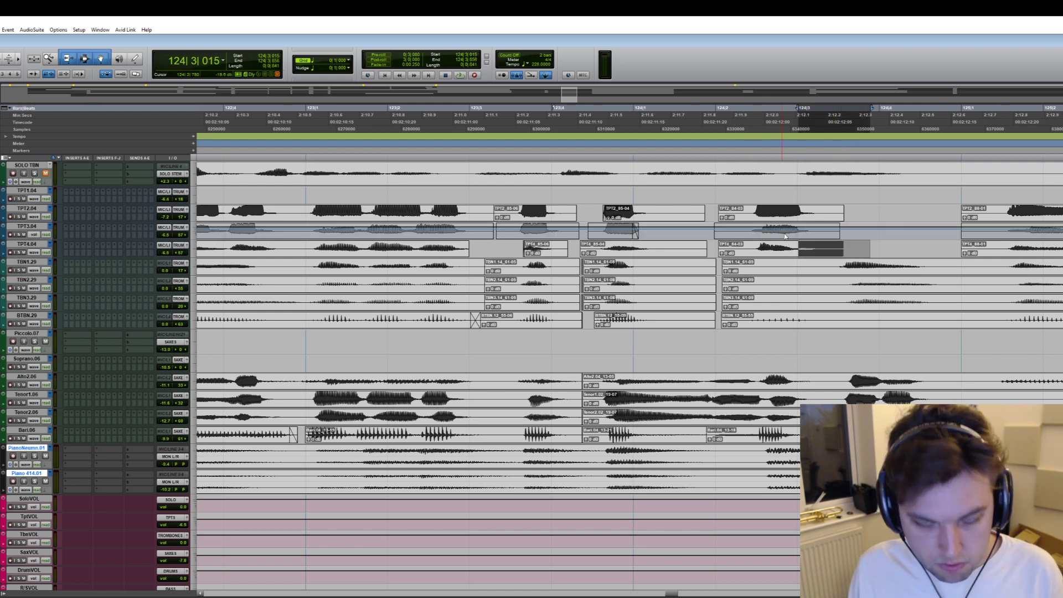
key("super+shift+z")
left_click(32, 235)
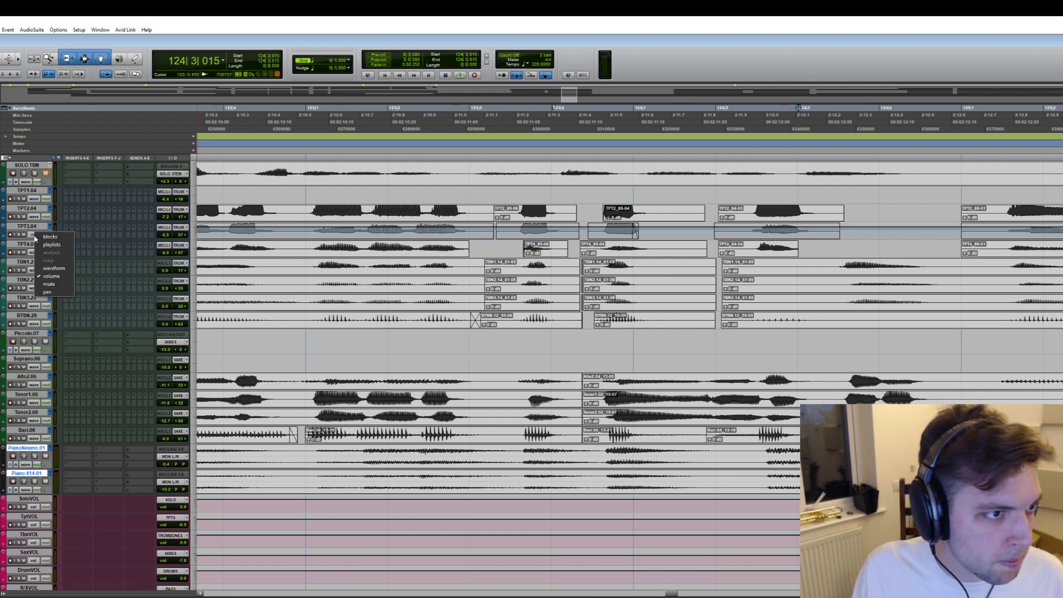
left_click(50, 270)
key("ctrl+minus")
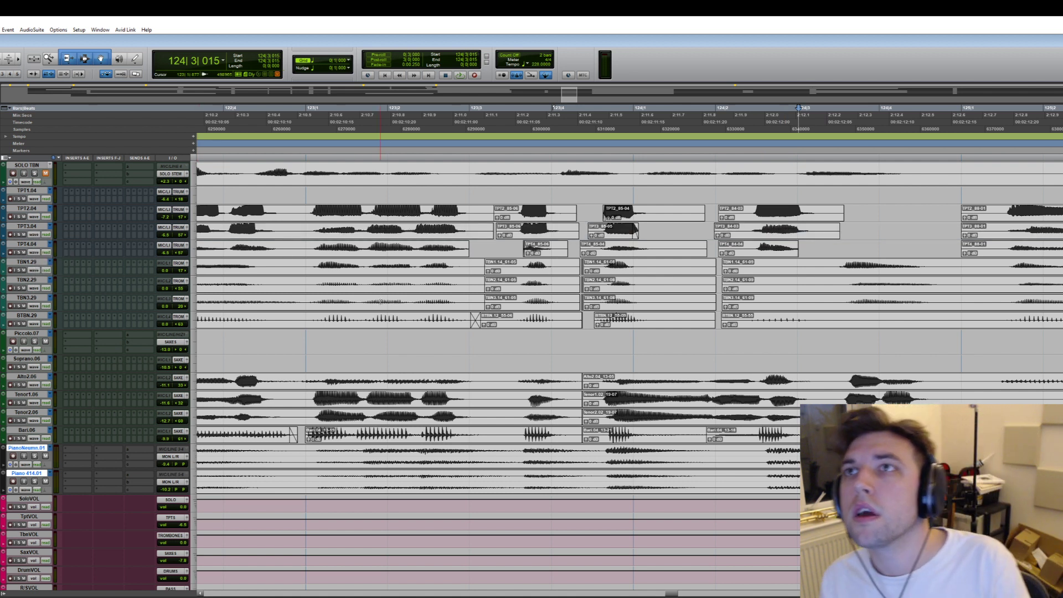
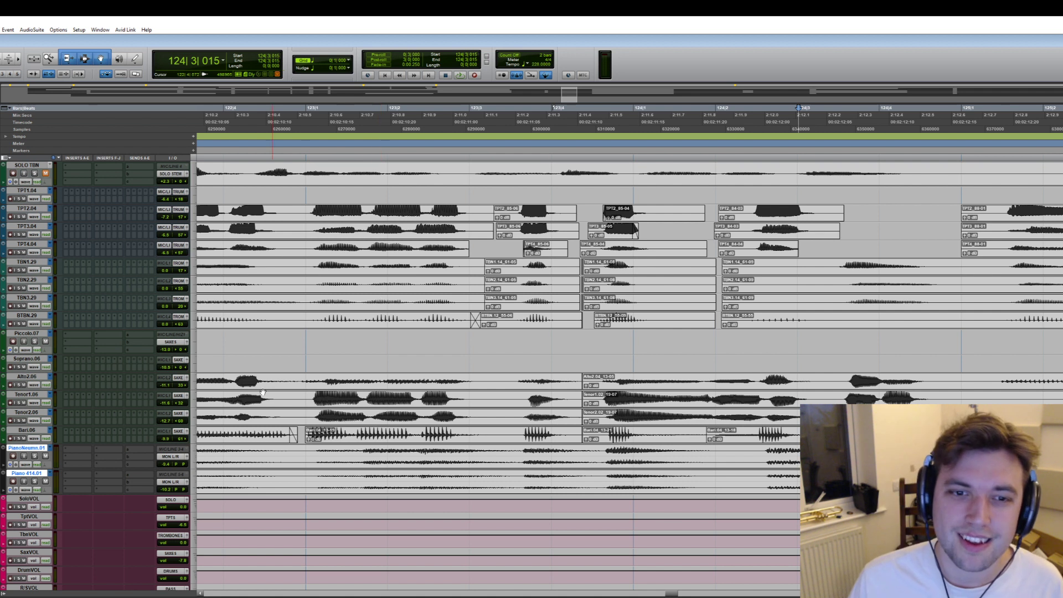
- Delete the trombone and bass trombone audio around the short note after 123|3, clearing the gaps from 123|3|012 and from 123|4|156
left_click_drag(510, 323, 471, 324)
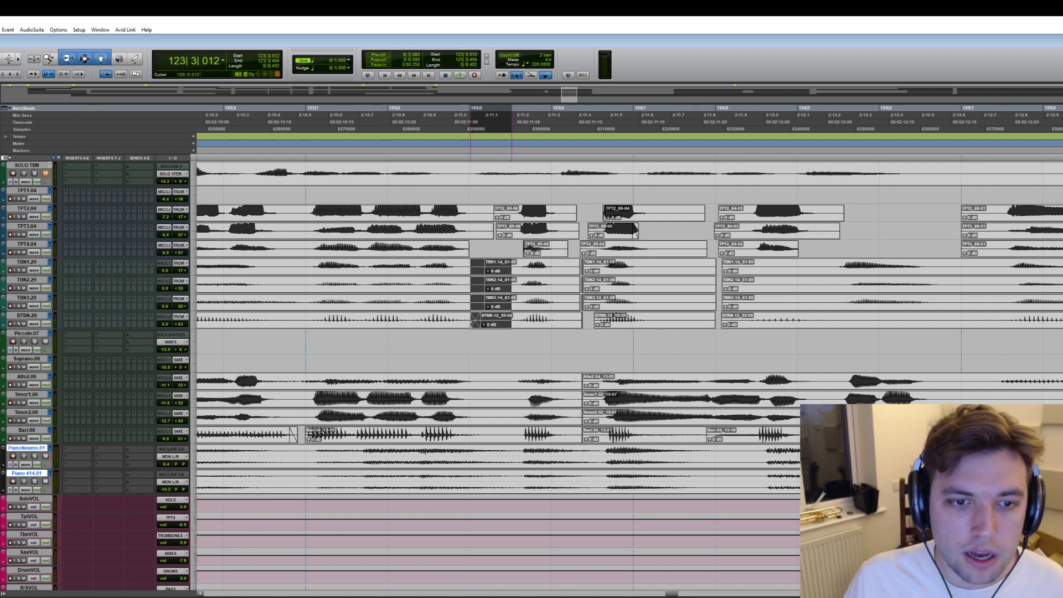
key("Delete")
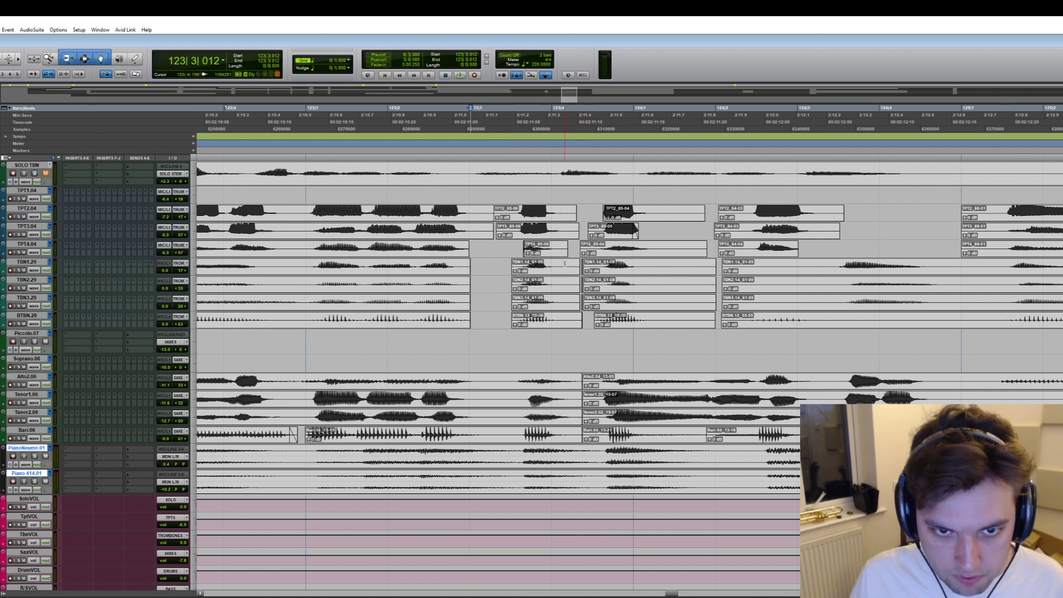
left_click_drag(564, 264, 597, 321)
key("Delete")
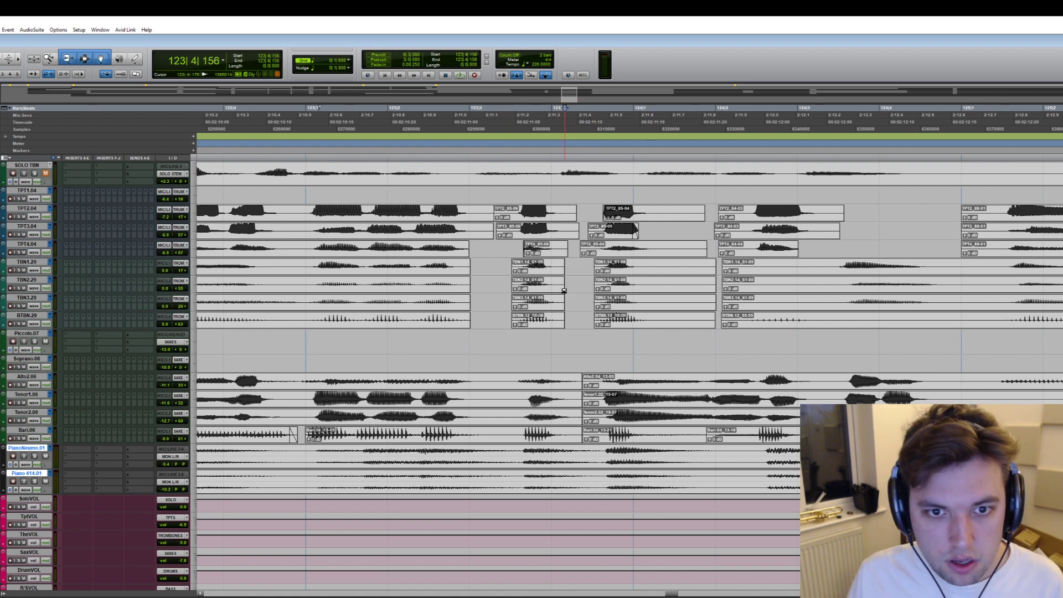
- Clear the TPT2, TPT3 and TPT4 audio in the gap from 123|4|156 to the next note, and play back with TPT2 soloed
left_click_drag(567, 211, 596, 272)
key("Delete")
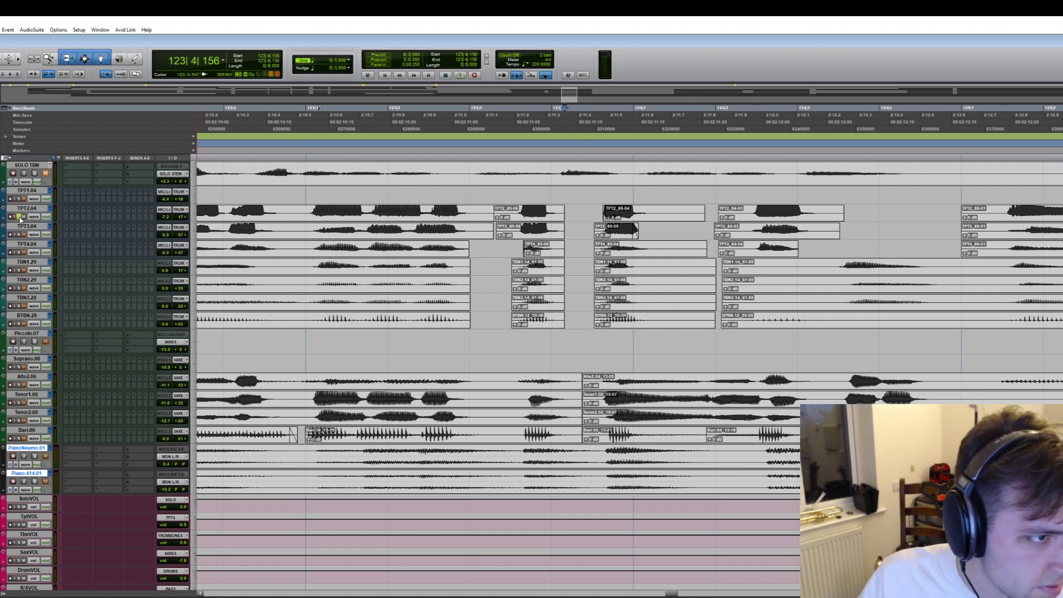
key("ctrl+[")
key("space")
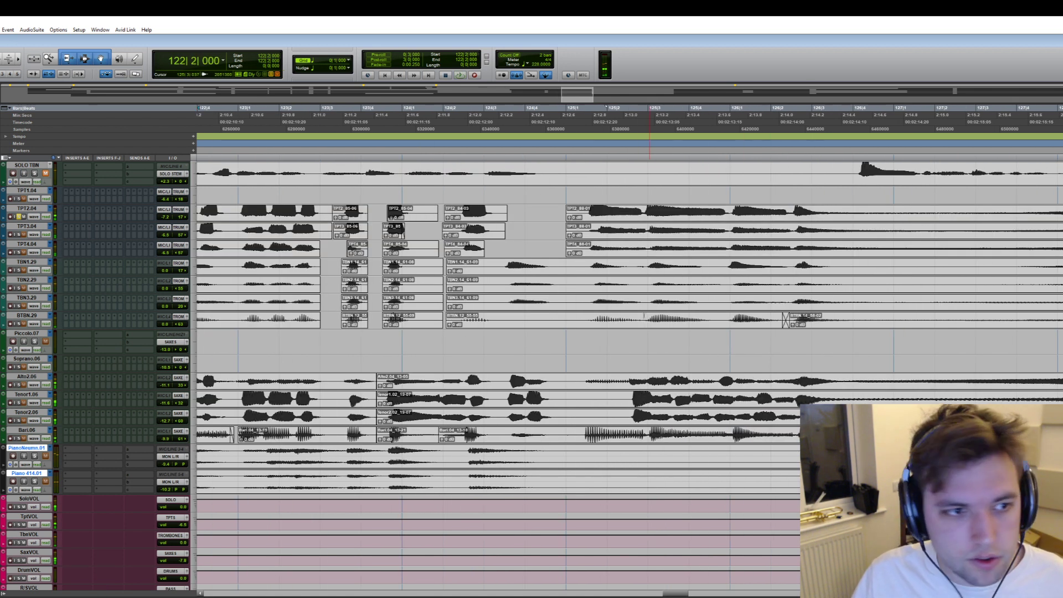
- Listen to TPT3 soloed from 122|2|000, and jump ahead to the passages around bars 147 and 168
key("space")
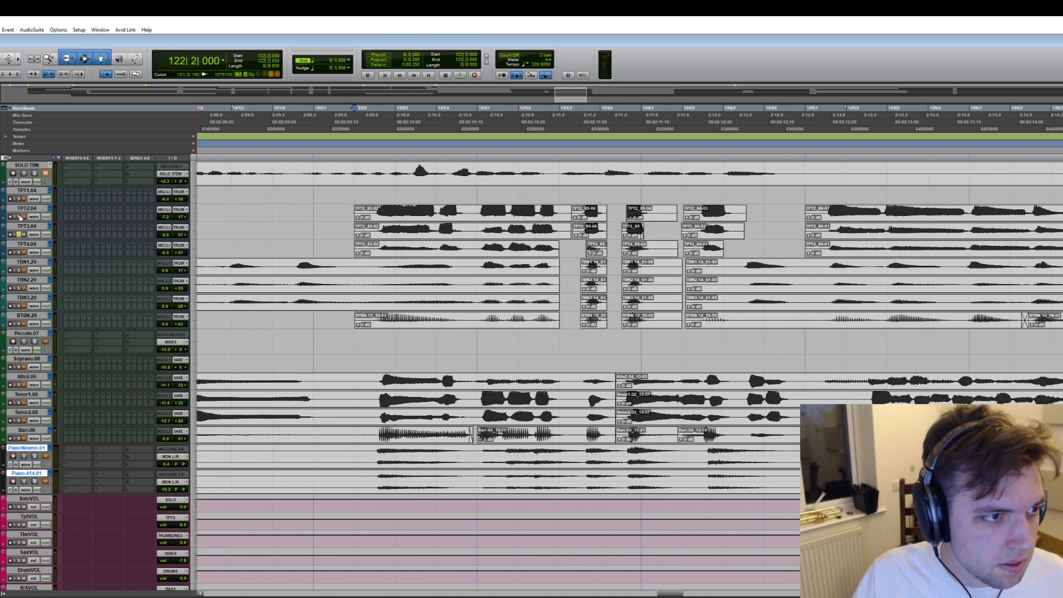
key("space")
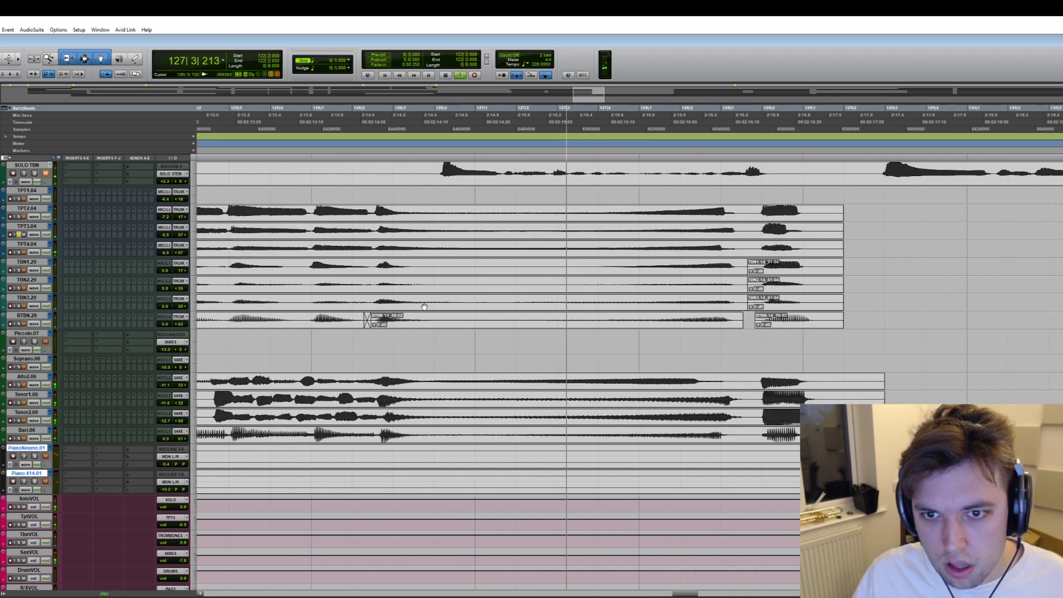
key("ctrl+[")
key("ctrl+[")
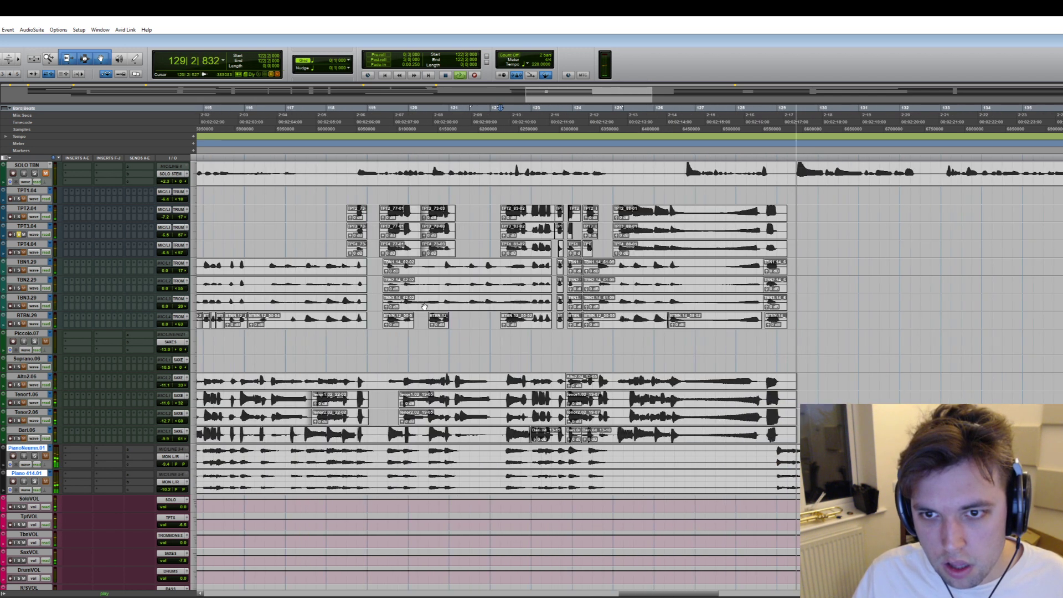
key("ctrl+[")
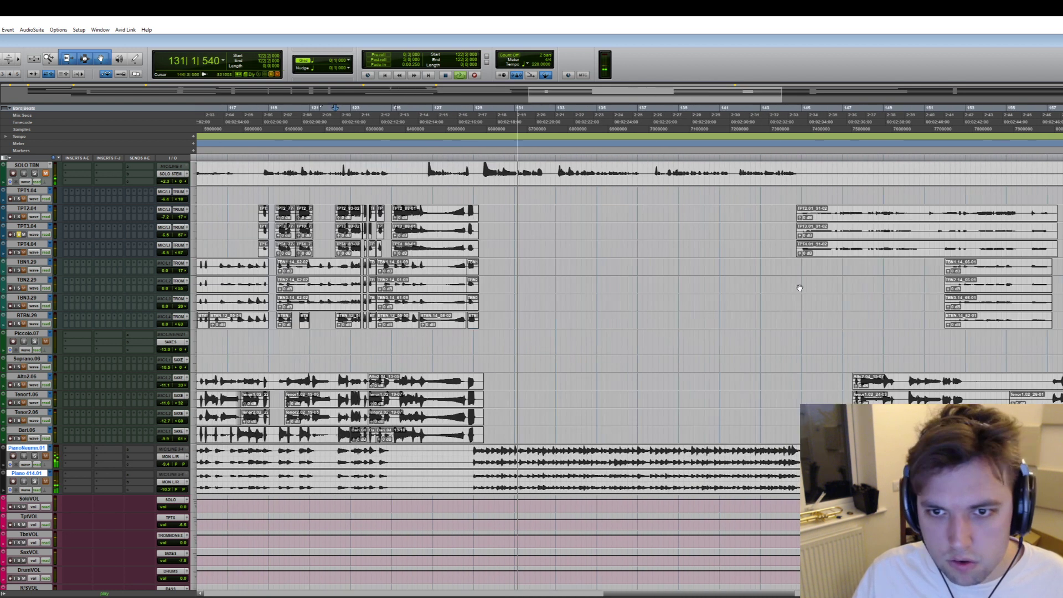
left_click(843, 274)
scroll(878, 261, "right", 4)
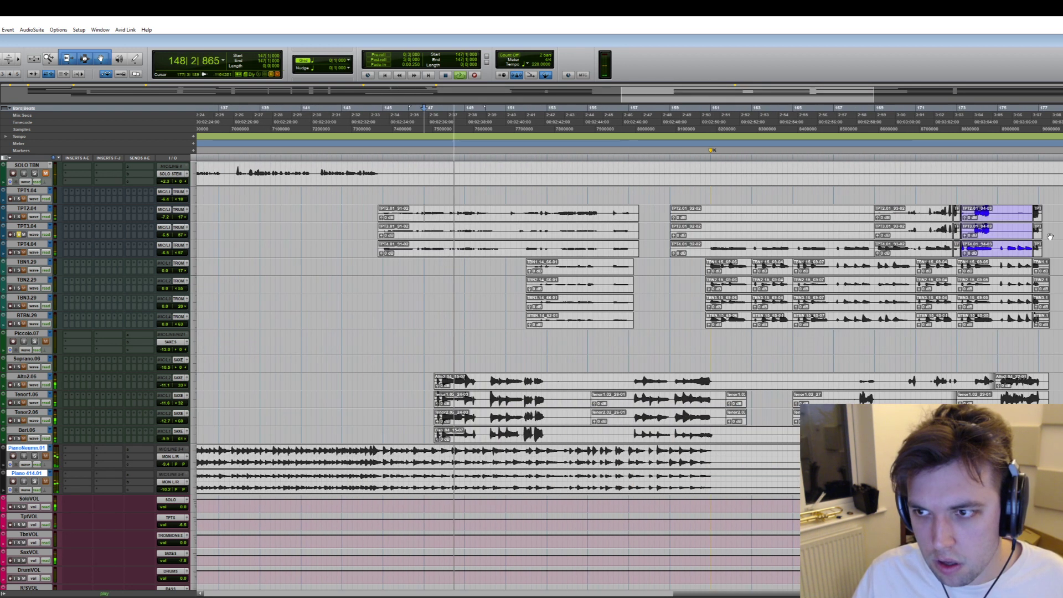
left_click(890, 211)
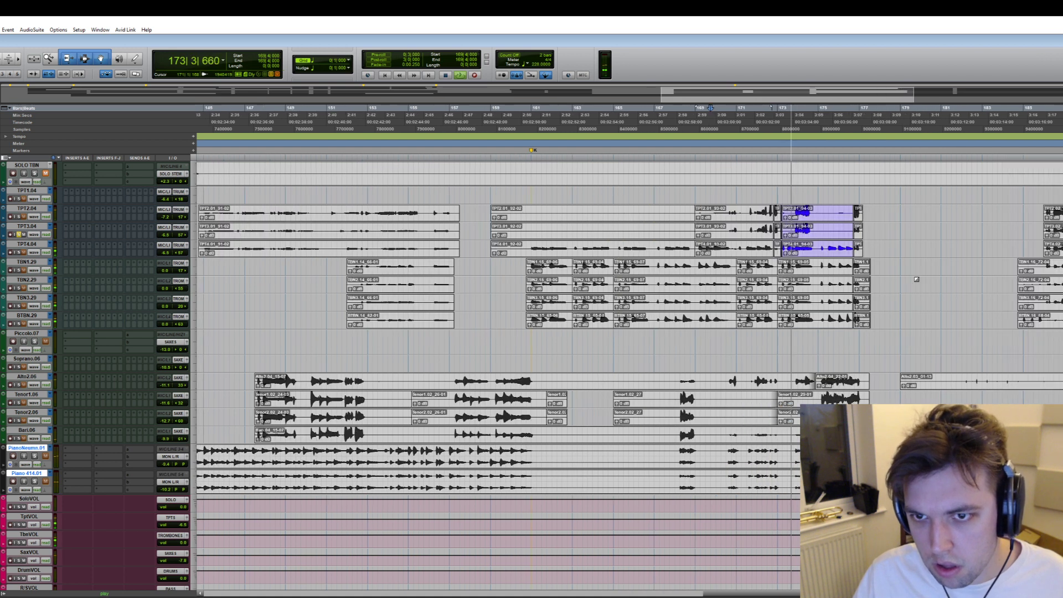
- Play back the end of the highlighted trumpet phrase around bars 175 to 177 and the passage from bar 191 with TPT3 soloed
key("space")
key("t")
key("t")
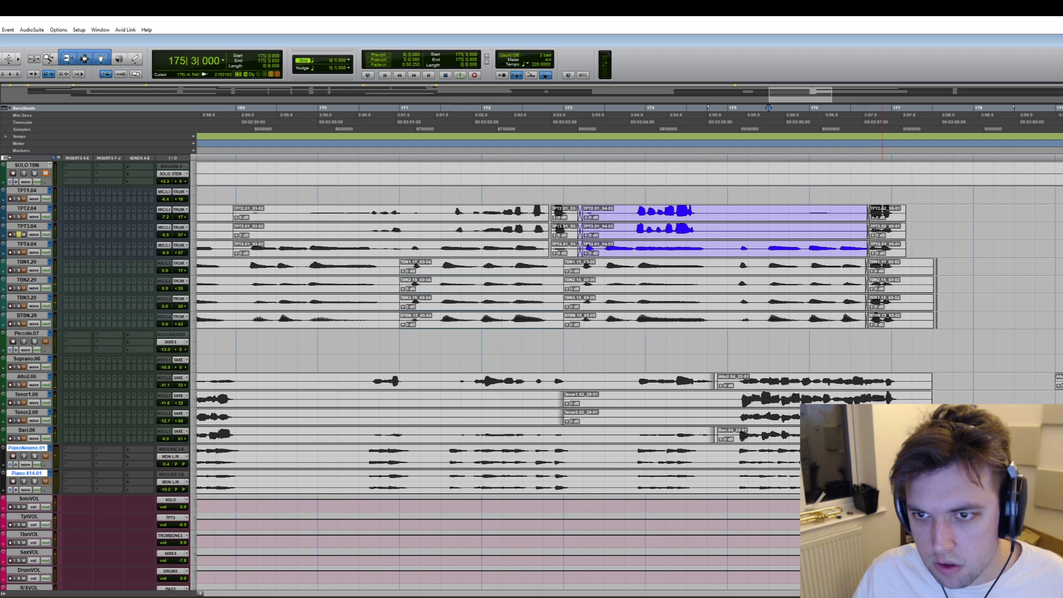
key("space")
key("r")
key("r")
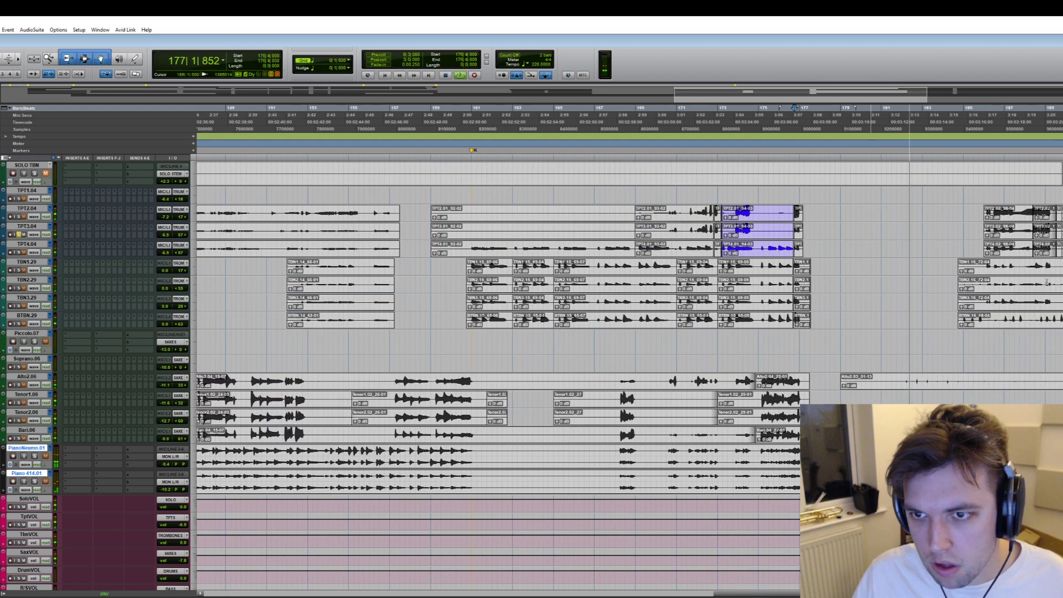
left_click(862, 197)
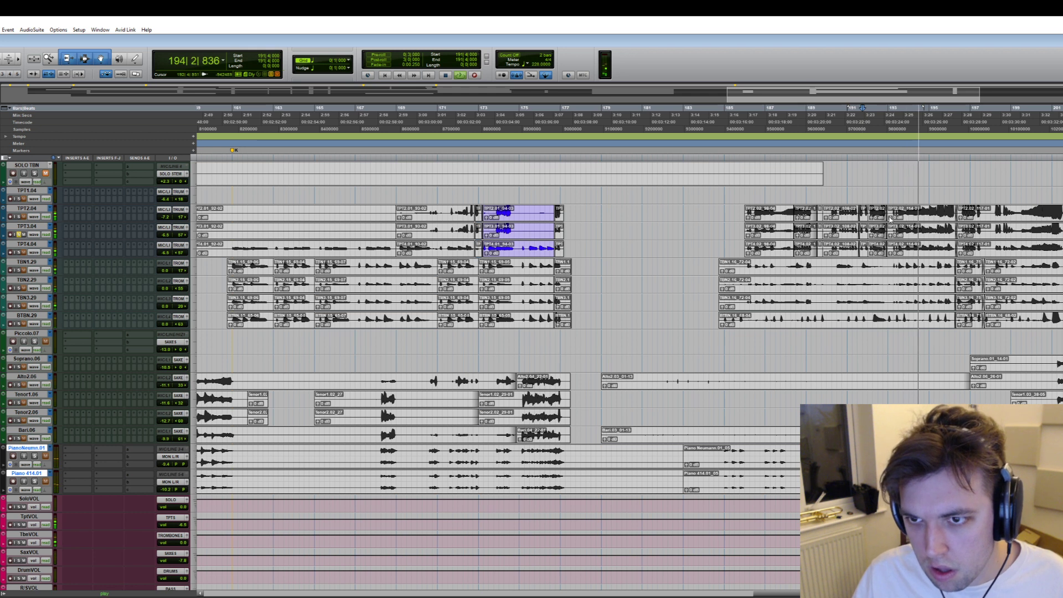
- Solo TPT4 and play back the passages around bar 191 and from 208|1|000
key("space")
left_click(18, 253)
key("space")
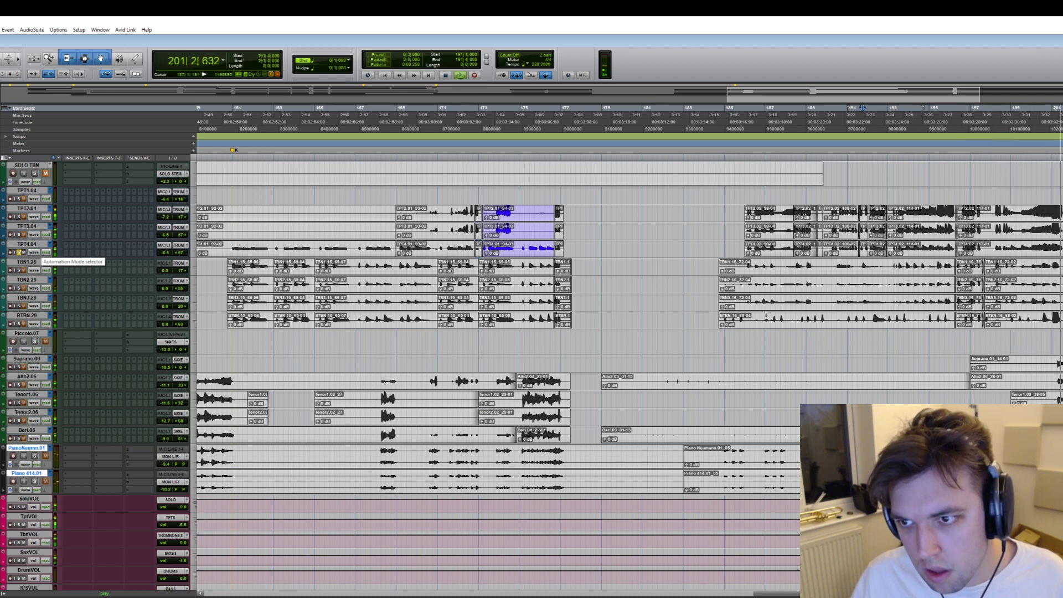
key("space")
left_click(956, 107)
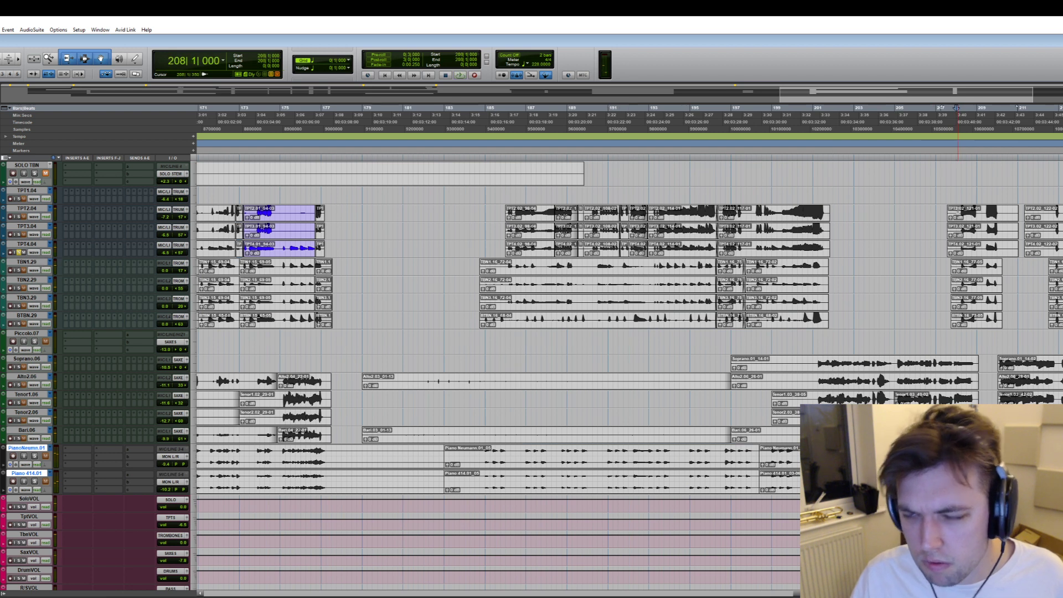
key("space")
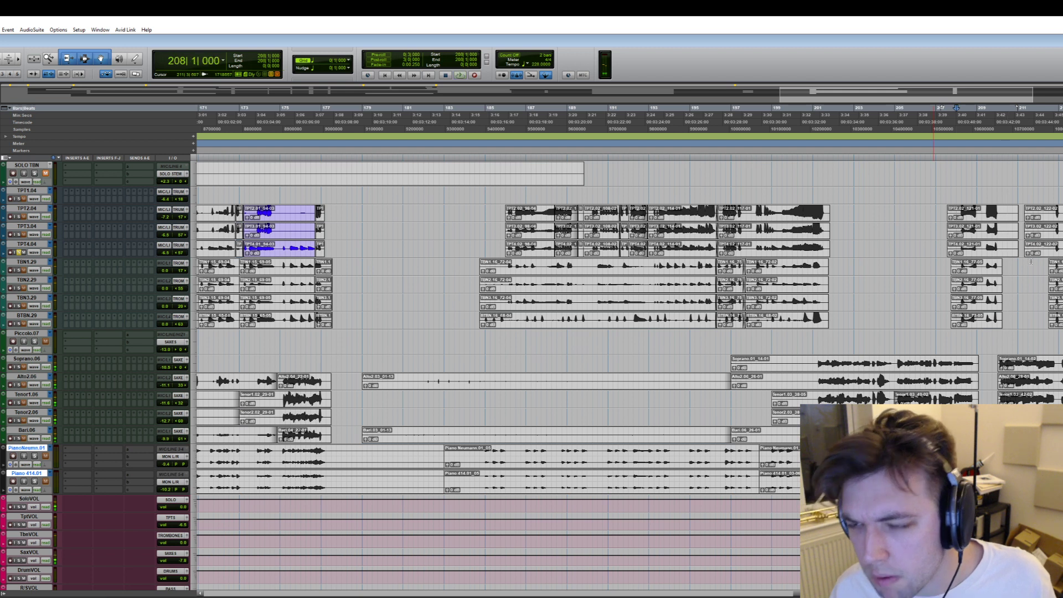
key("space")
- Delete the TPT2, TPT3 and TPT4 audio from 211|1|000 to 212|2|000 and play back from there
left_click_drag(1049, 218, 1019, 249)
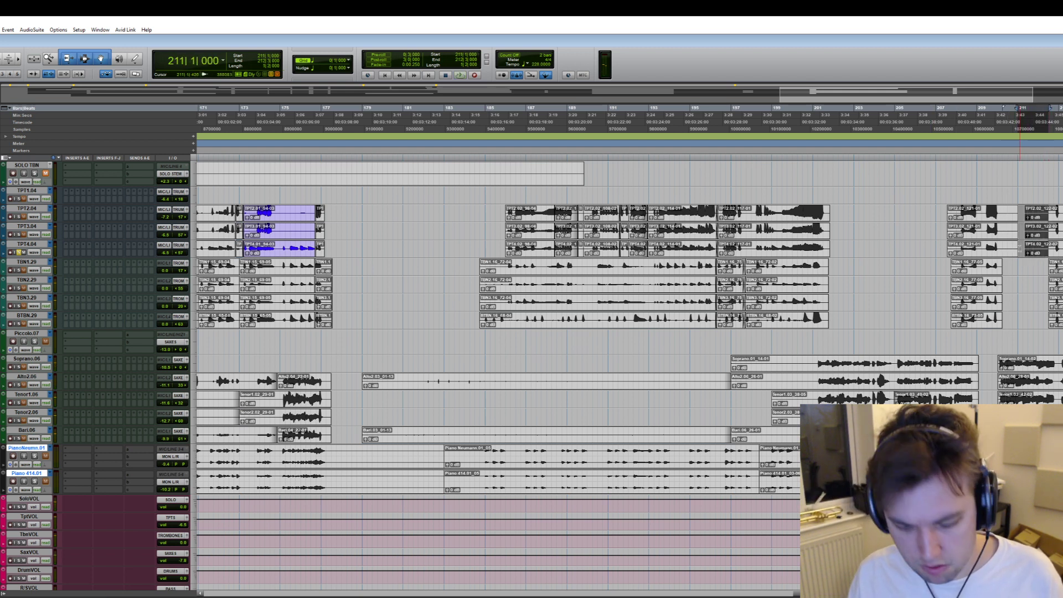
key("Delete")
key("space")
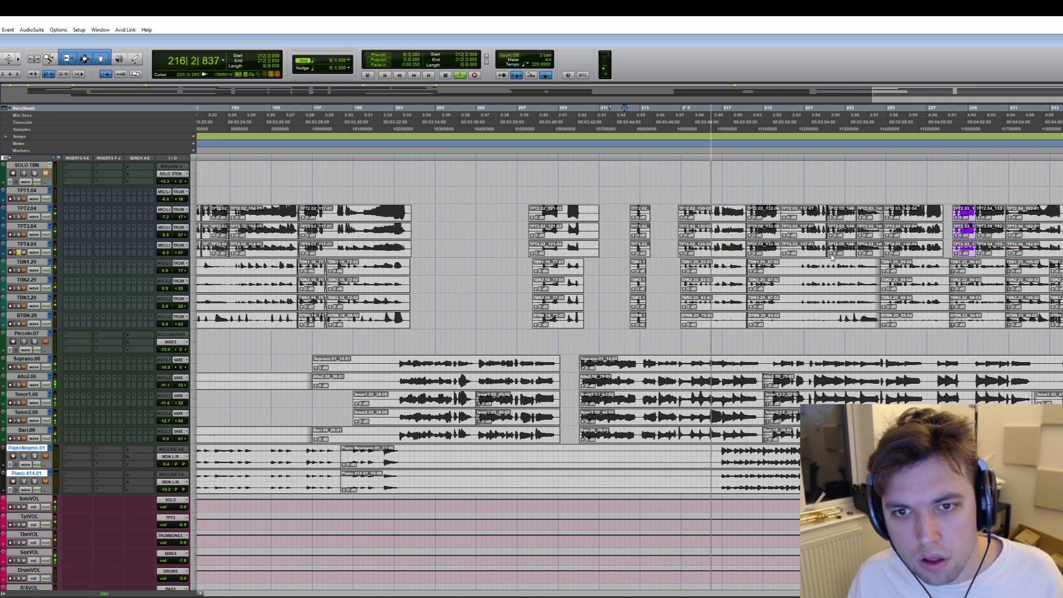
key("space")
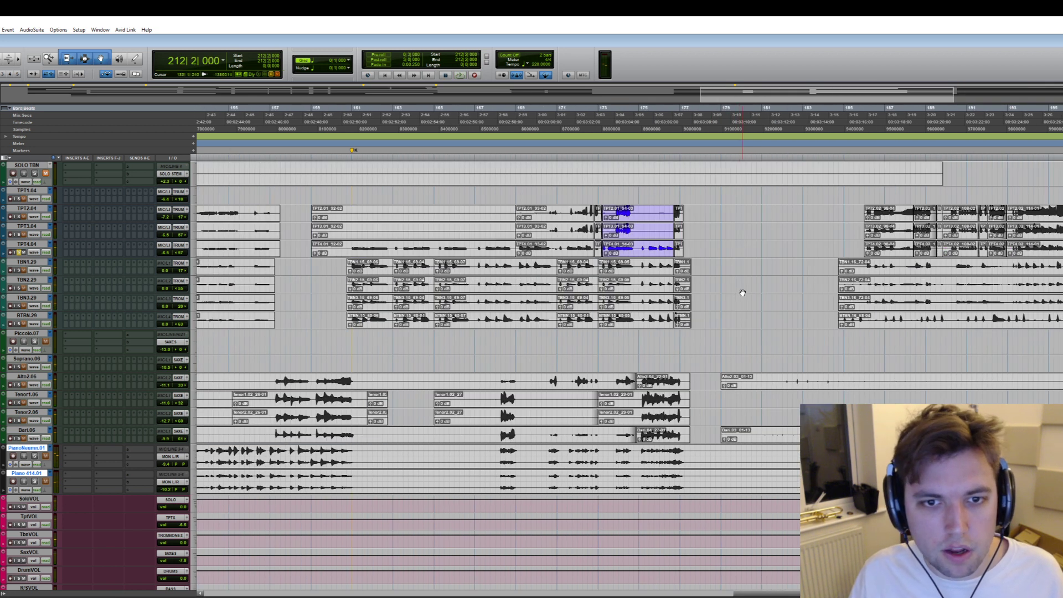
- Delete the TPT2 and TPT3 clips that start at 159|1|136 and play back from 168|4
left_click(681, 220)
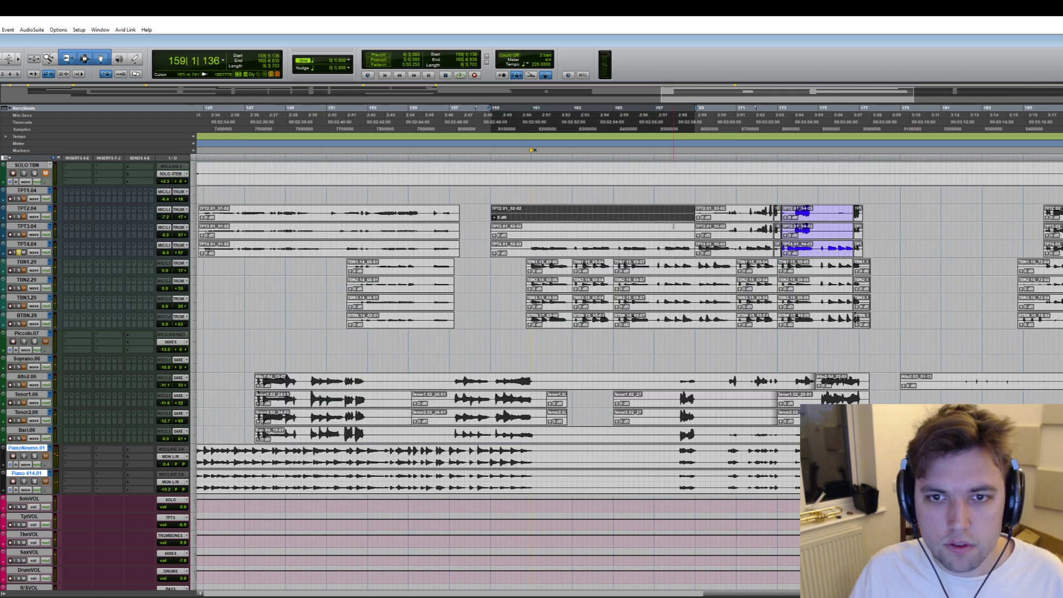
left_click(657, 237, "shift")
key("Delete")
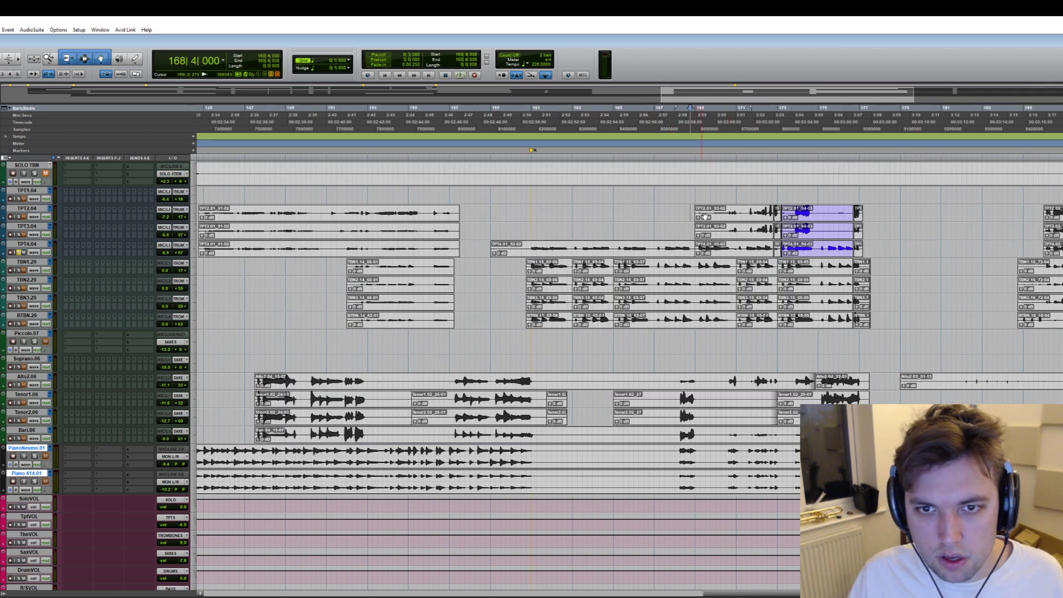
key("space")
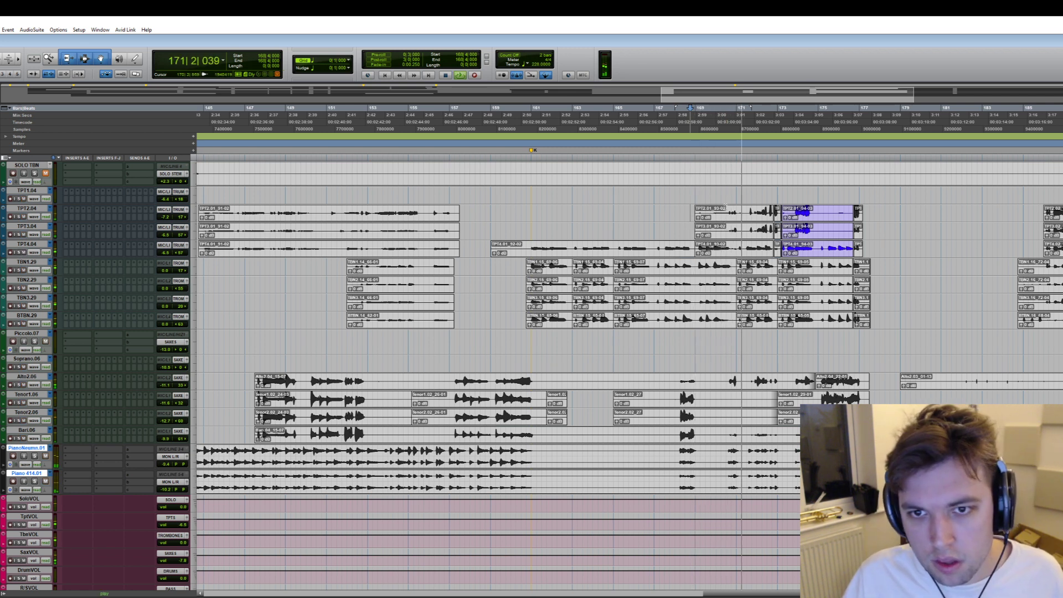
- Return to the earlier brass passage and play back from 124|4|000 onwards
scroll(621, 245, "left", 3)
scroll(450, 239, "left", 1)
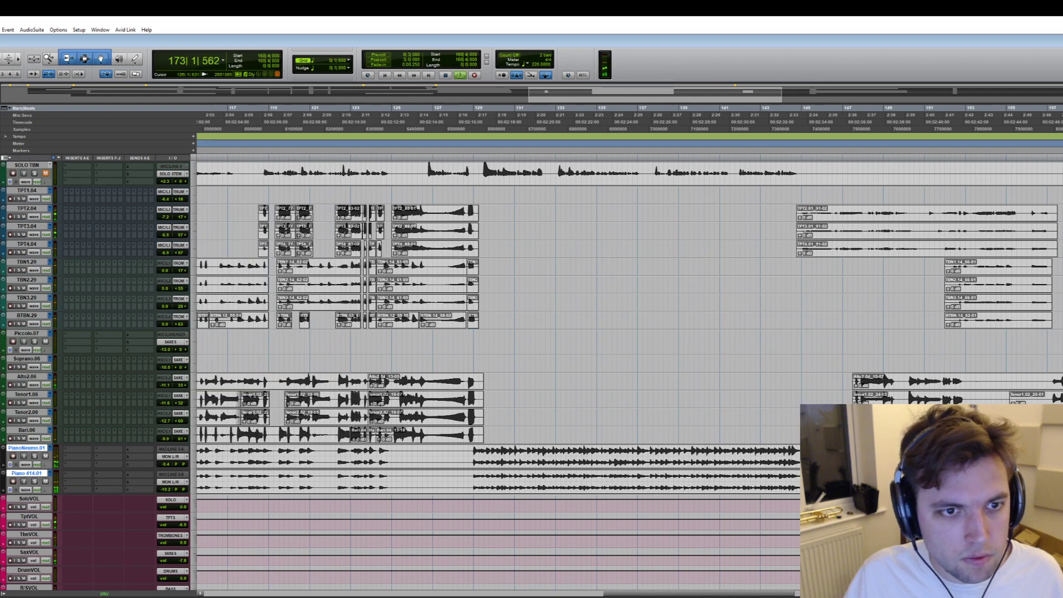
left_click(388, 108)
key("space")
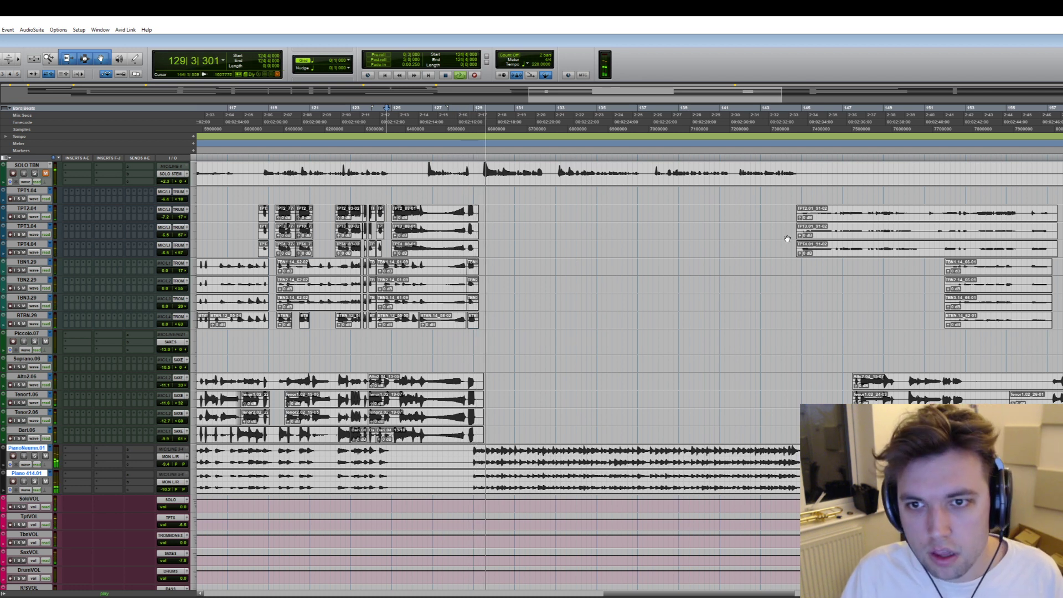
scroll(711, 318, "left", 5)
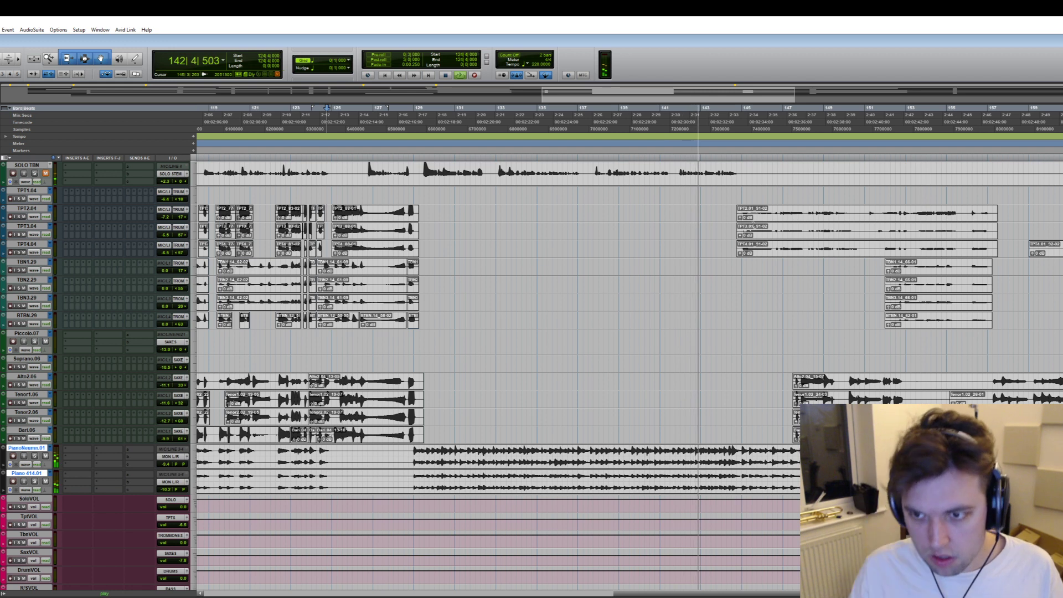
- Delete the saxophone audio from about bar 153 to bar 157 and play back from 152|2|000
left_click_drag(988, 398, 909, 397)
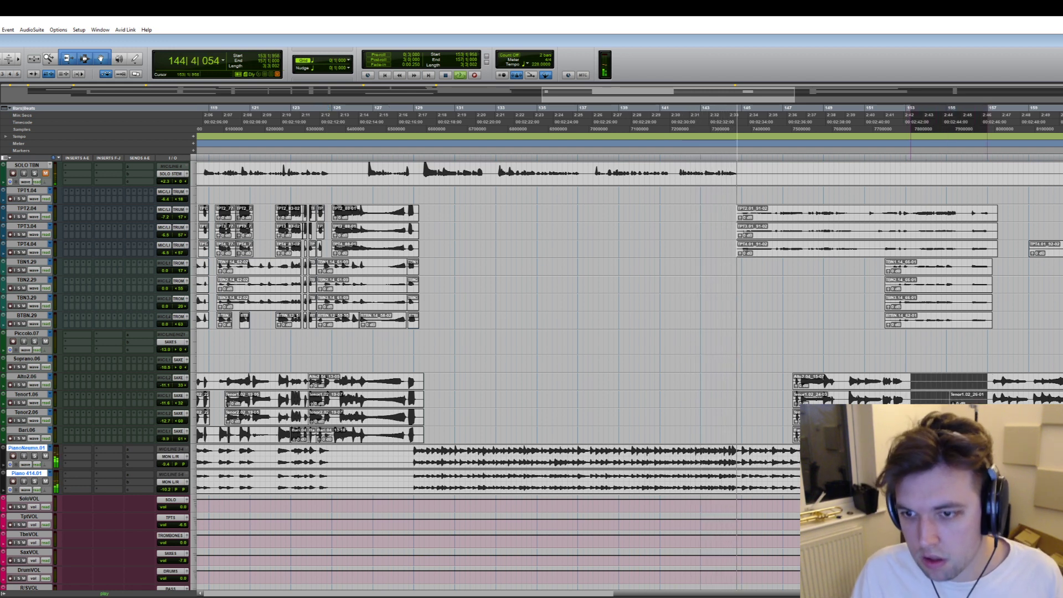
key("Delete")
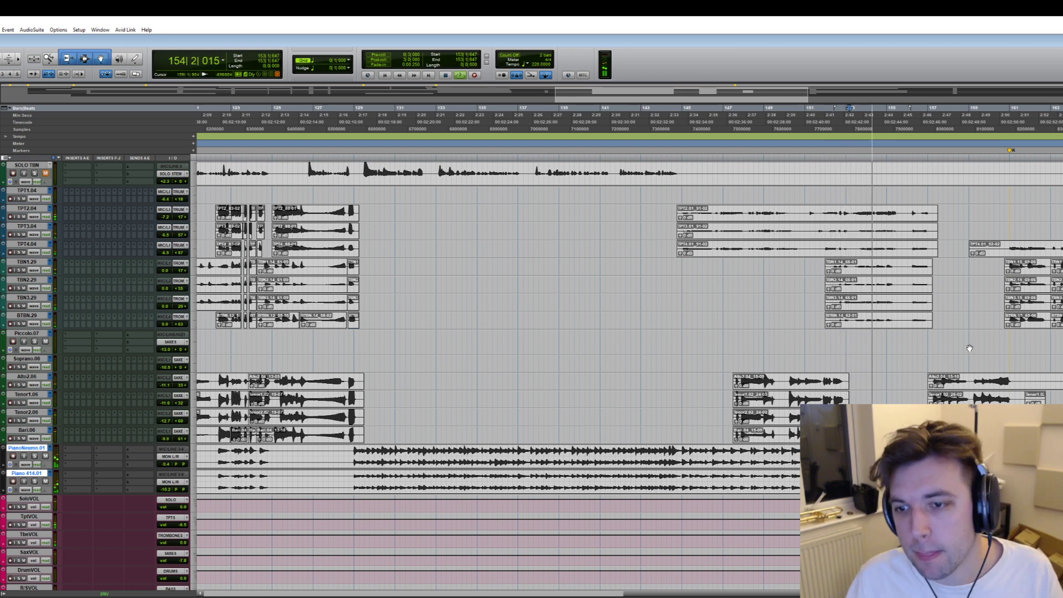
key("space")
key("ctrl+]")
key("ctrl+]")
key("ctrl+]")
key("space")
left_click(19, 288)
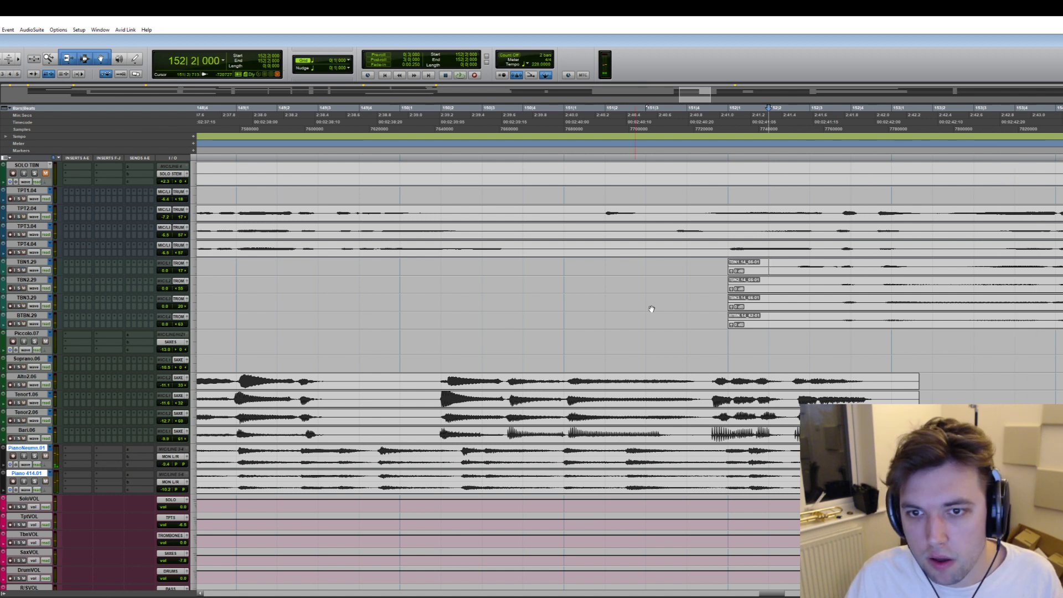
key("space")
key("ctrl+[")
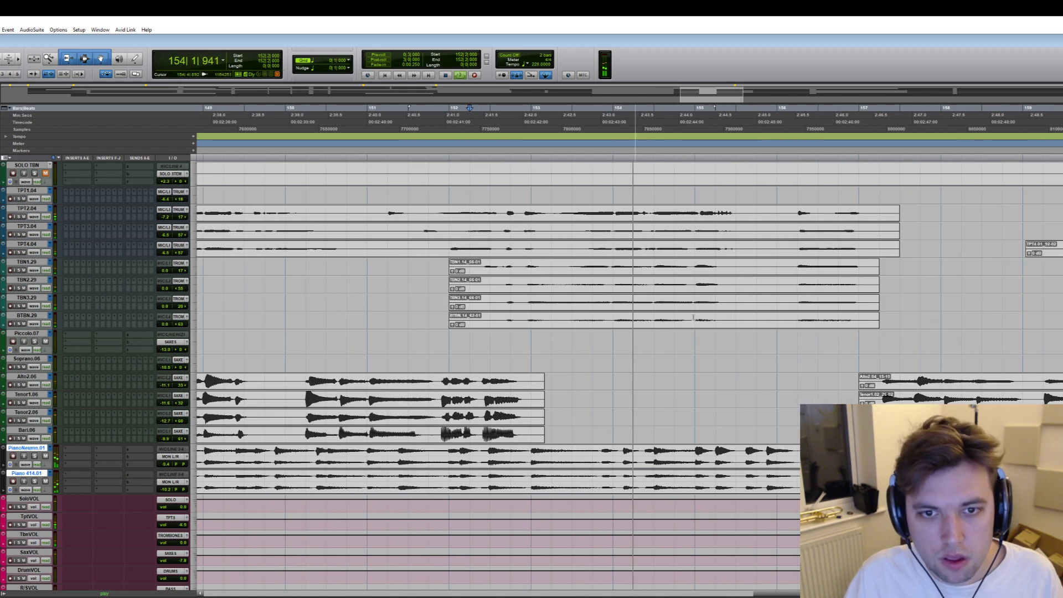
- Clear the unused TPT4 audio leading up to its entry just before bar 161
scroll(693, 317, "right", 5)
key("ctrl+[")
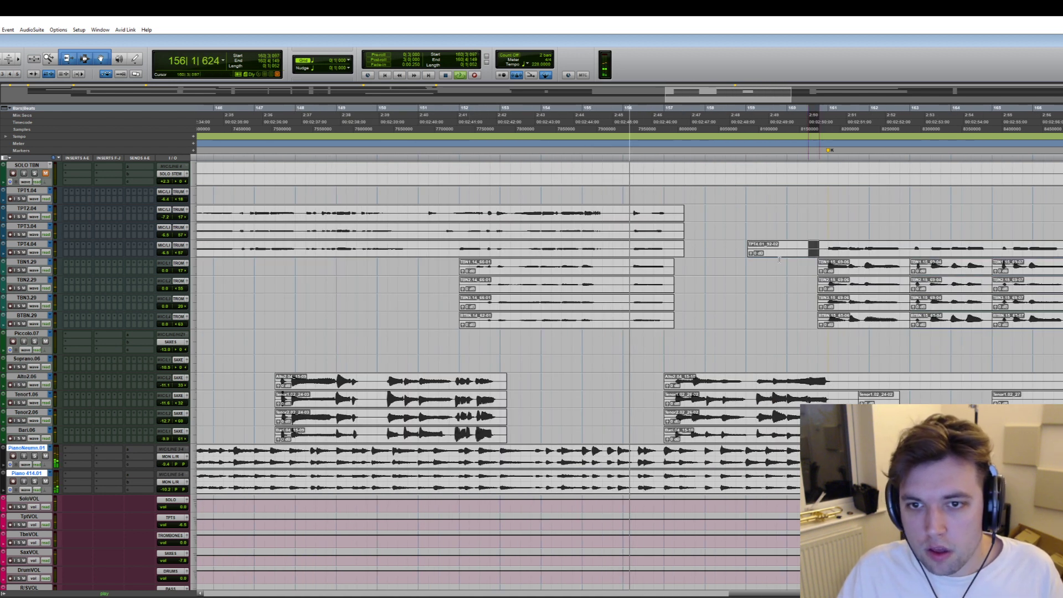
scroll(860, 286, "right", 4)
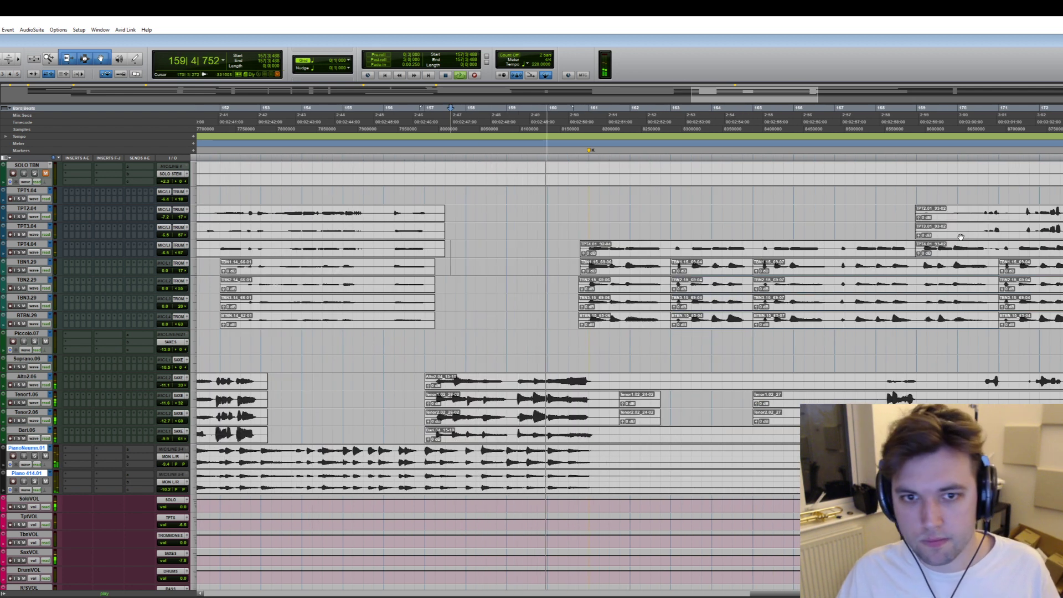
- Delete the saxophone and piano audio from 161|2|000 to bar 168 and around bars 169 to 170, plus the tenors from about bar 170
left_click_drag(601, 378, 876, 487)
key("Delete")
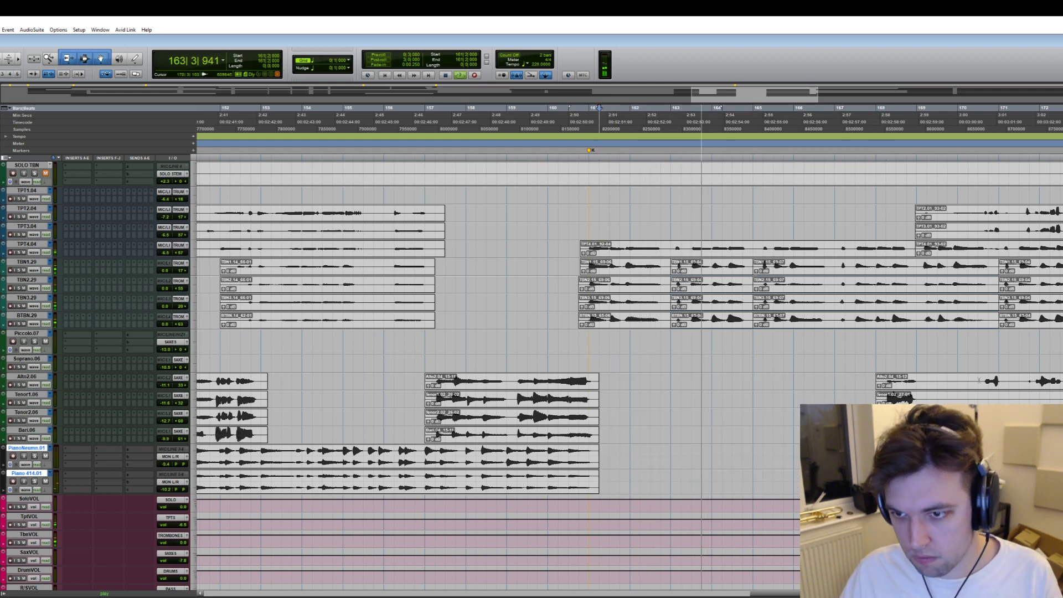
left_click_drag(979, 380, 926, 396)
key("Delete")
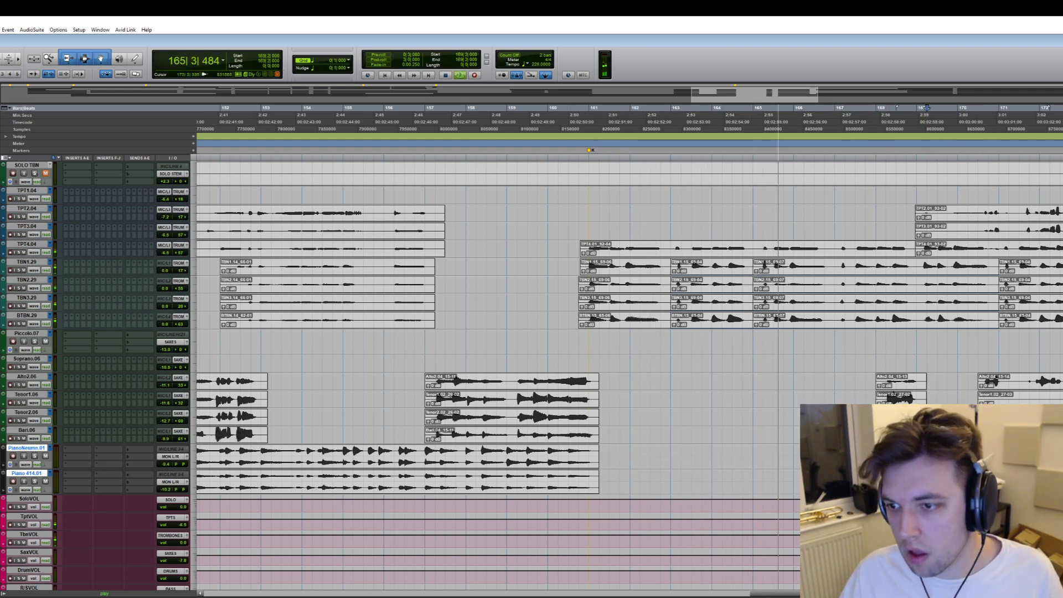
left_click_drag(1058, 396, 968, 394)
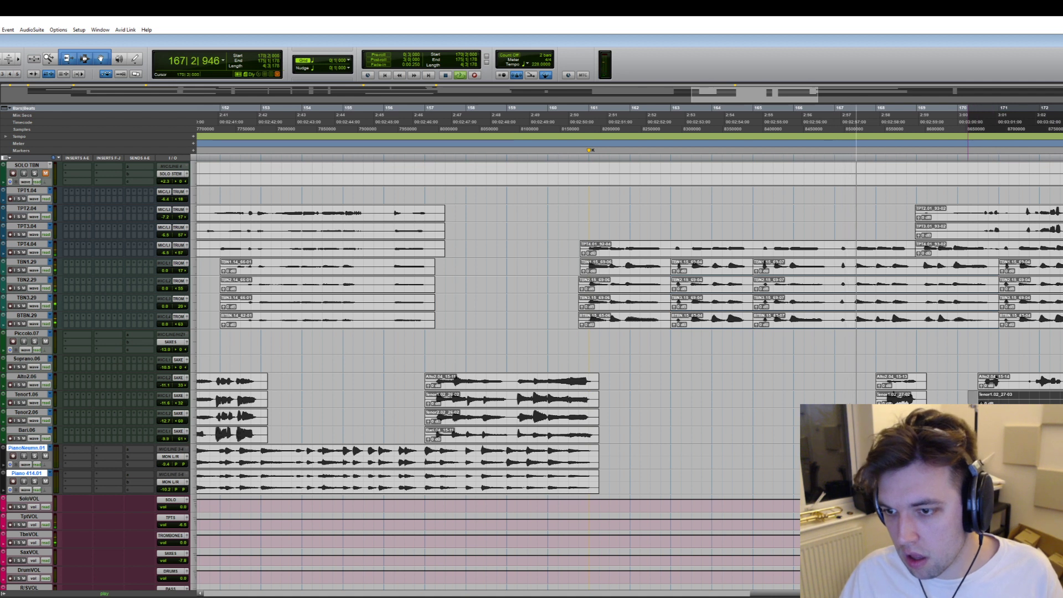
key("Delete")
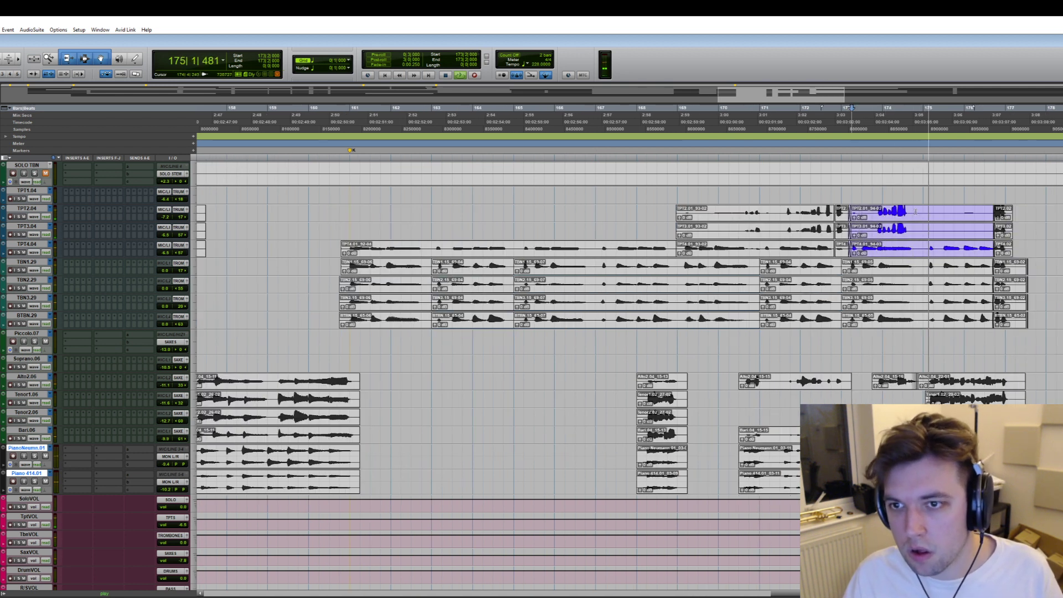
- Delete the TPT2 and TPT3 audio from 174|4|000 to bar 177 and the trombone tails from 177|2|000
left_click_drag(915, 211, 992, 230)
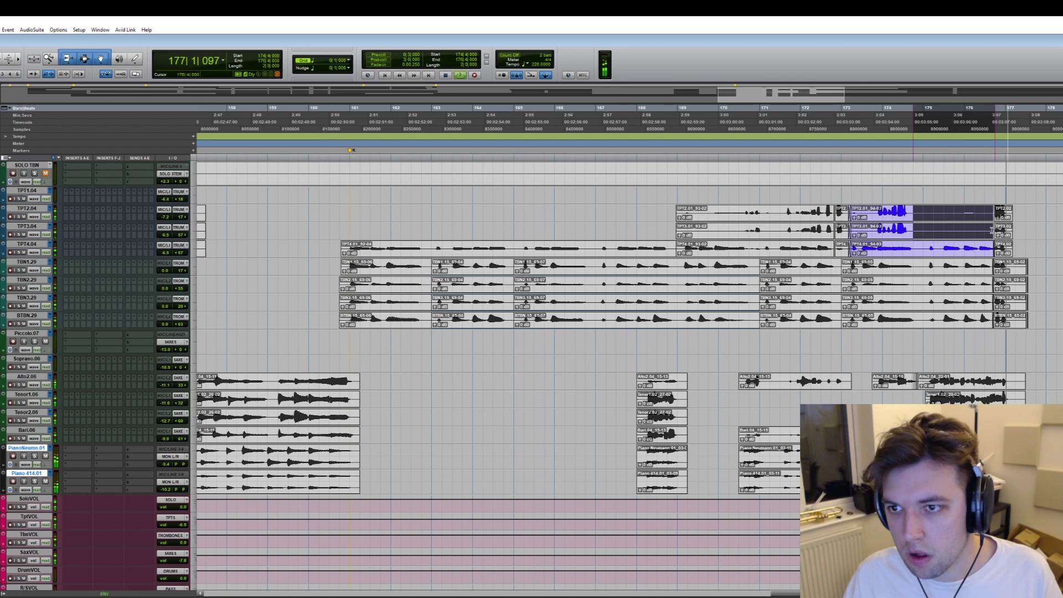
key("Delete")
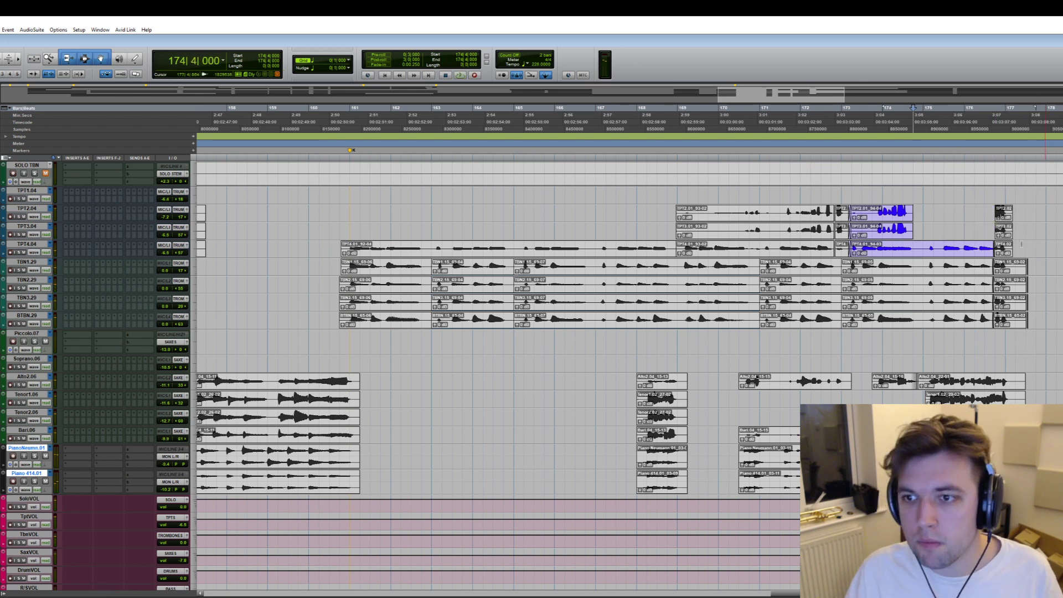
left_click_drag(1017, 269, 1056, 322)
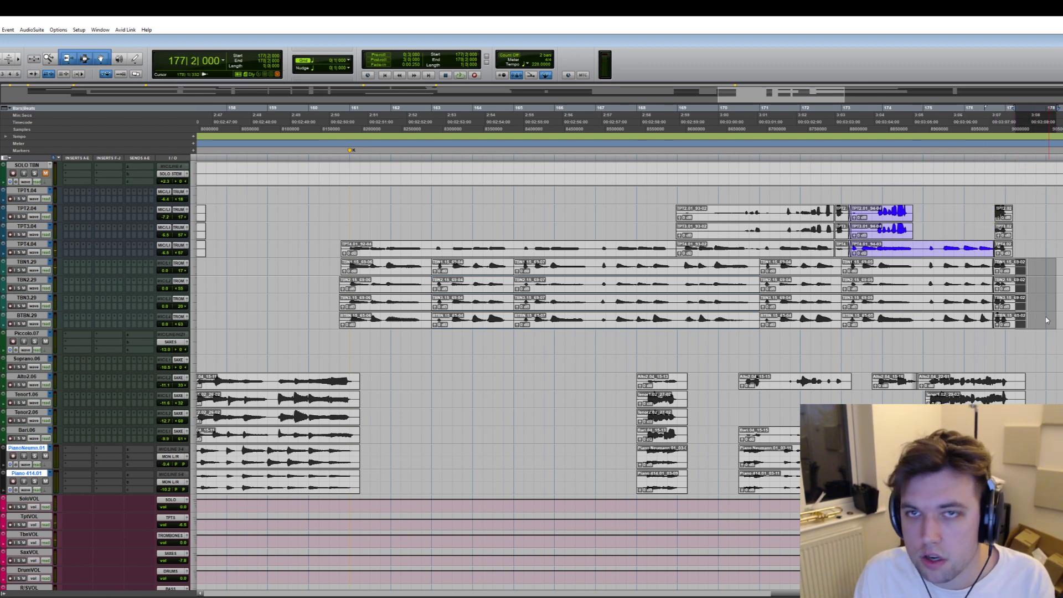
key("Delete")
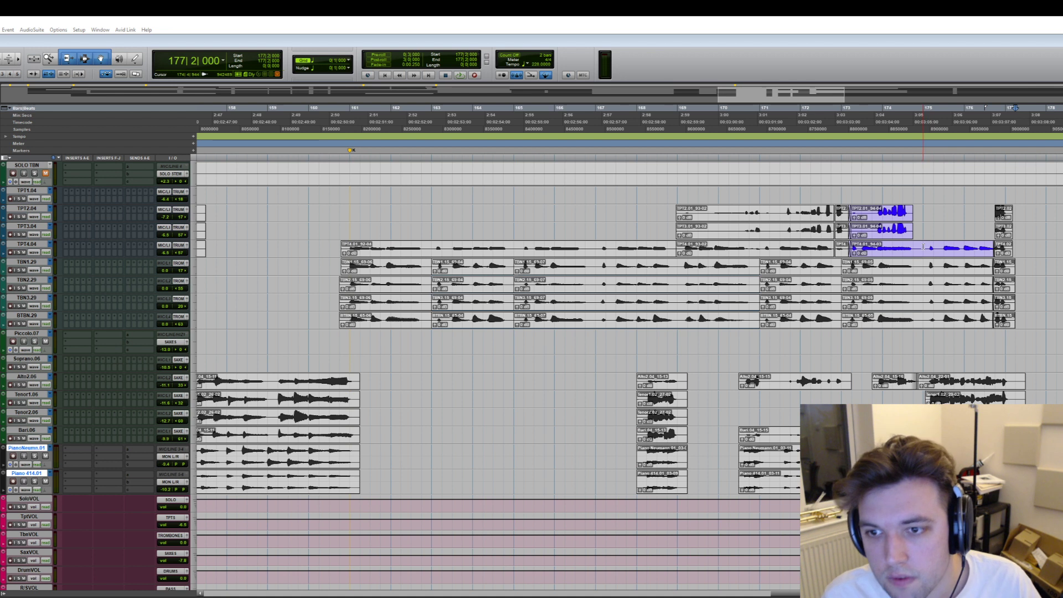
- Delete the TPT4 and trombone audio just before bar 175 and the saxophone tails from 177|2|000
left_click(924, 296)
left_click_drag(923, 297, 918, 320)
key("Delete")
left_click_drag(1036, 381, 1016, 432)
key("Delete")
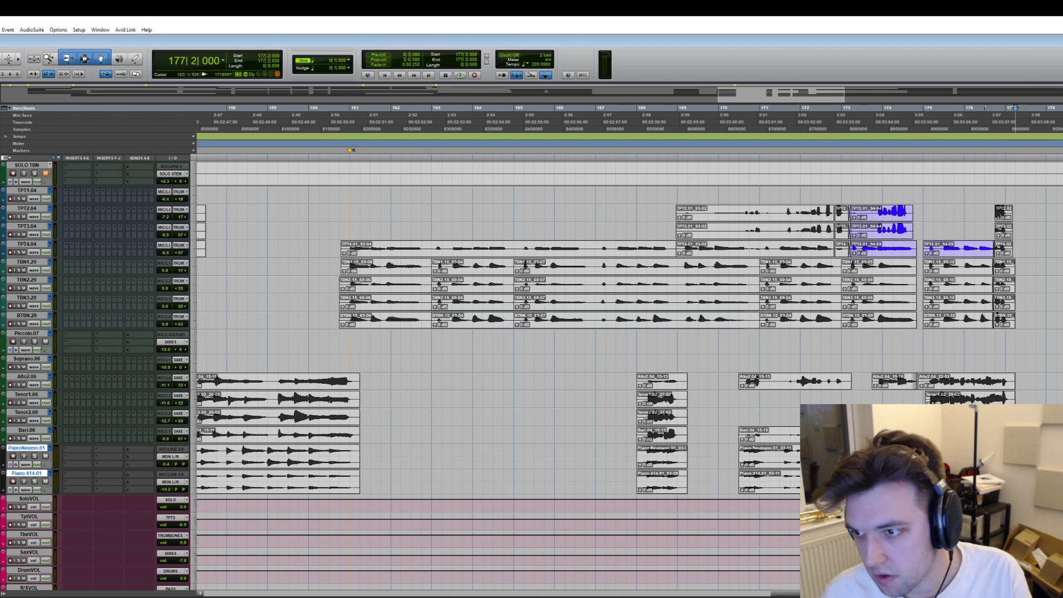
- Solo Alto2 and play back its recording from bars 180 and 182
key("space")
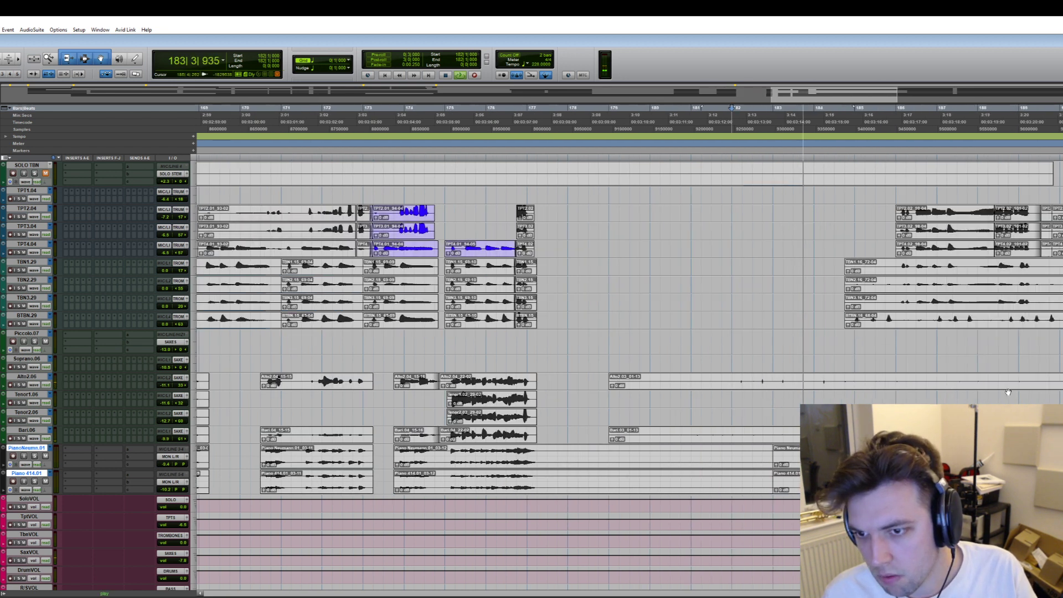
key("space")
left_click(428, 364)
left_click(20, 385)
key("space")
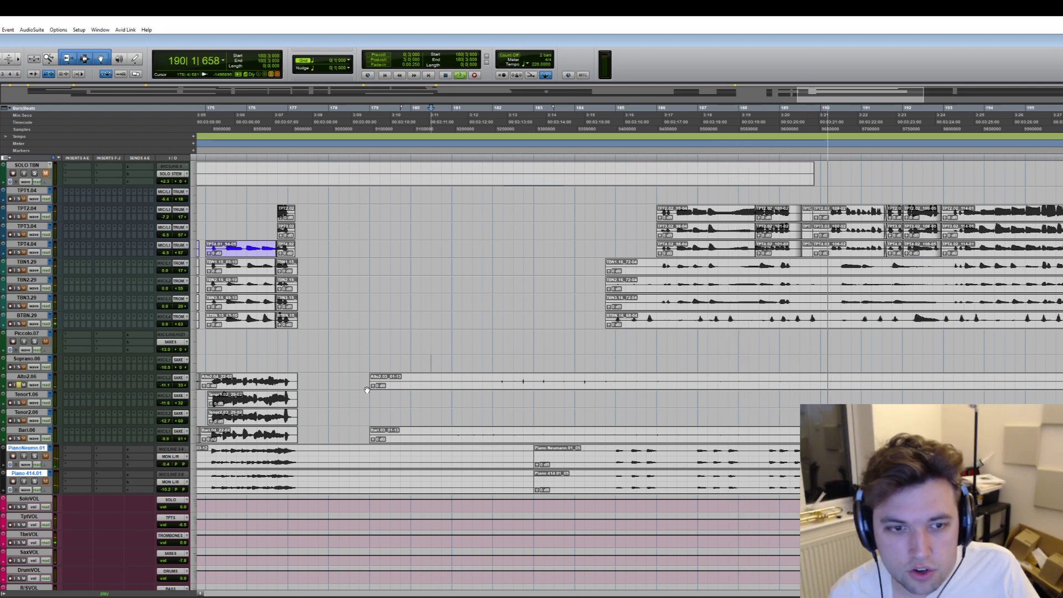
key("space")
key("space")
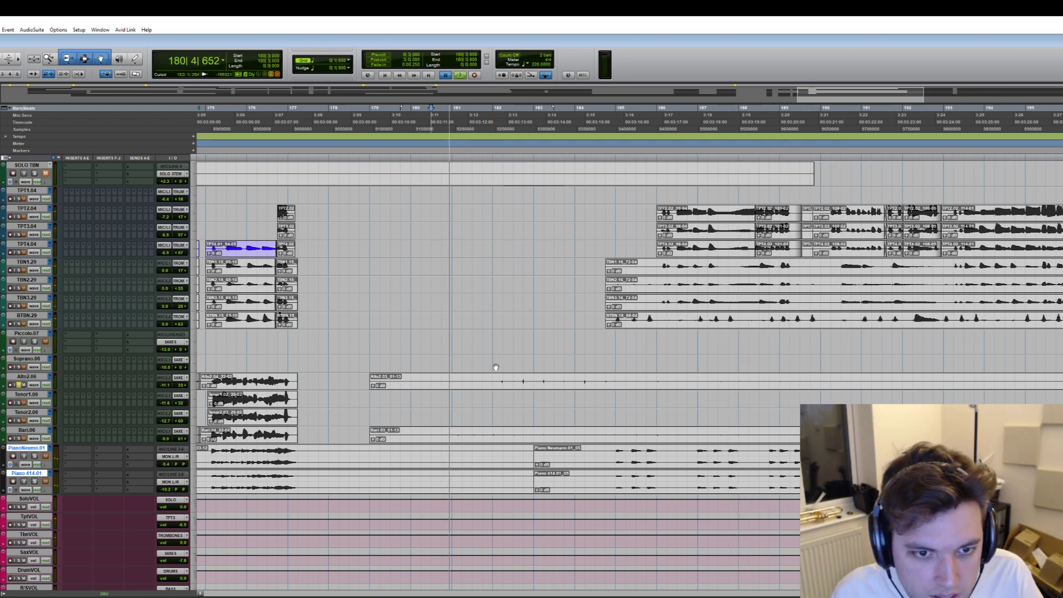
left_click(492, 361)
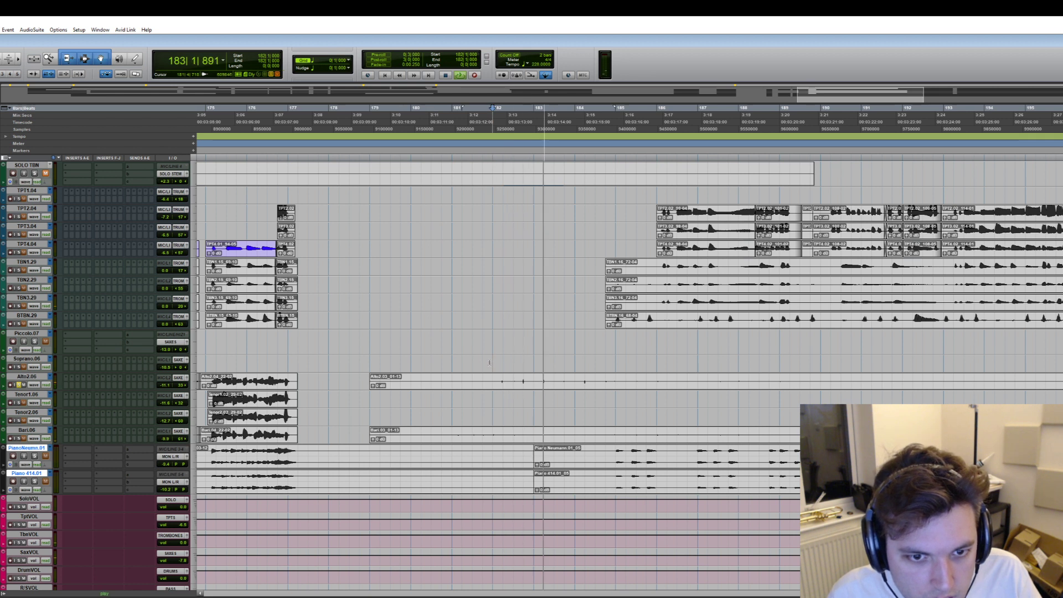
- Delete the Alto2 clip that starts at 179|1|000 and the Bari clip at the same position
left_click(533, 387)
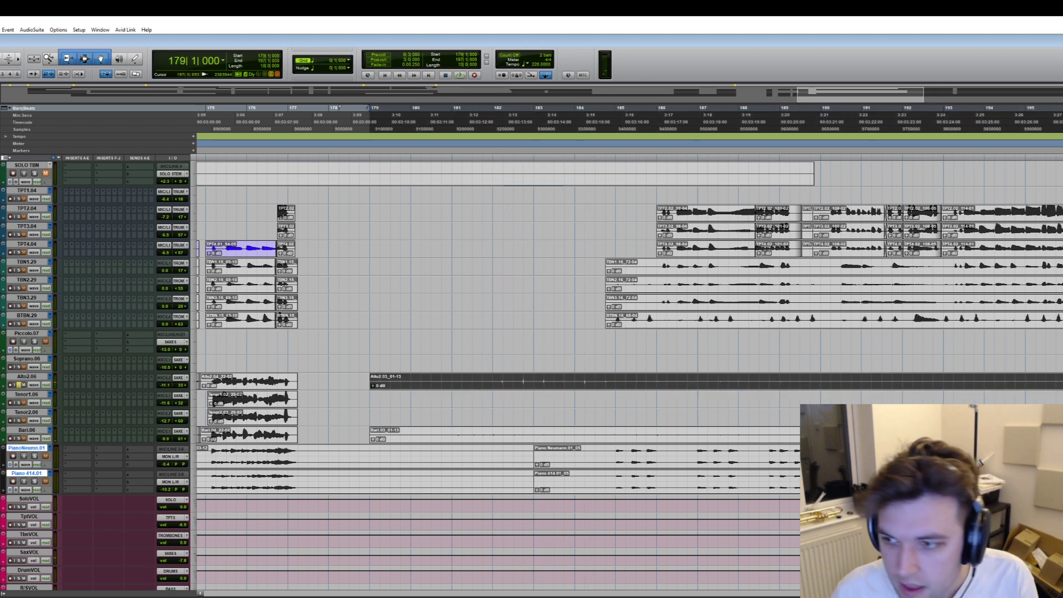
key("Delete")
left_click_drag(1062, 363, 354, 437)
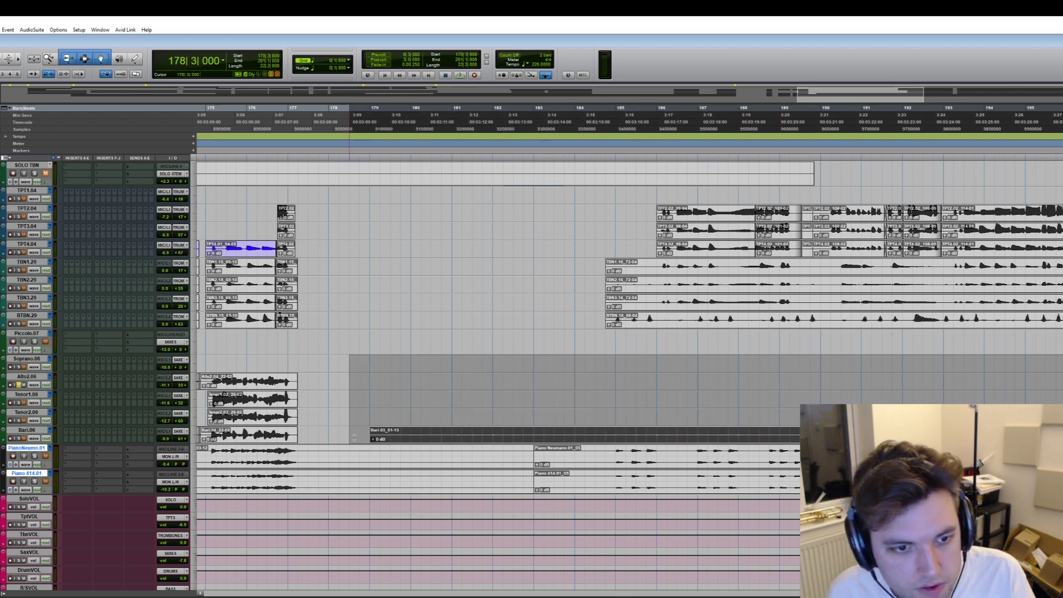
key("Delete")
- Delete the piano audio between about 177|2|000 and just before bar 185, and play back from 185|2|000
left_click_drag(299, 457, 602, 477)
key("Delete")
left_click(627, 340)
key("space")
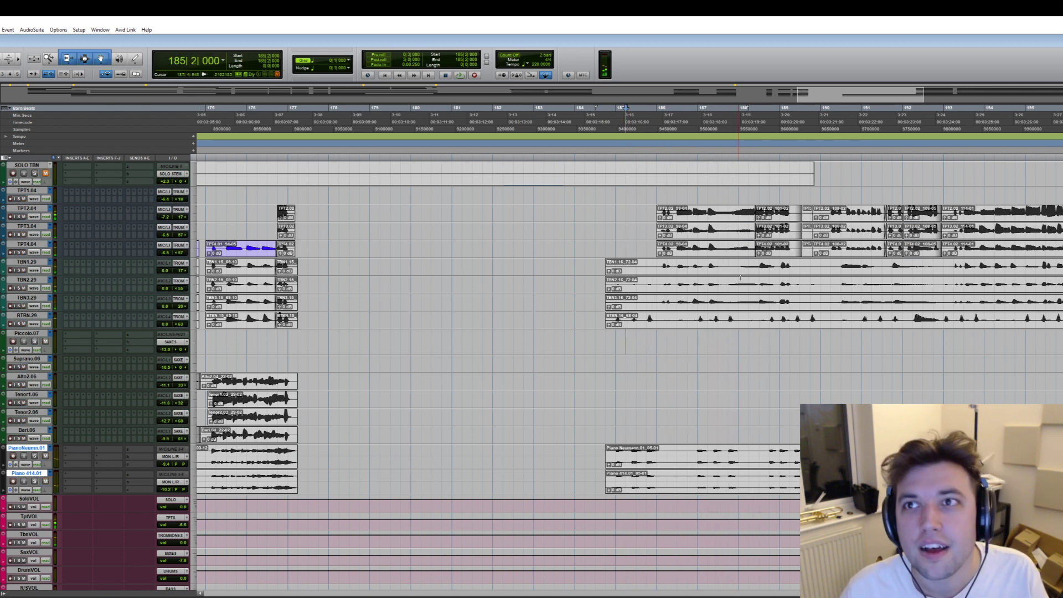
left_click(719, 247)
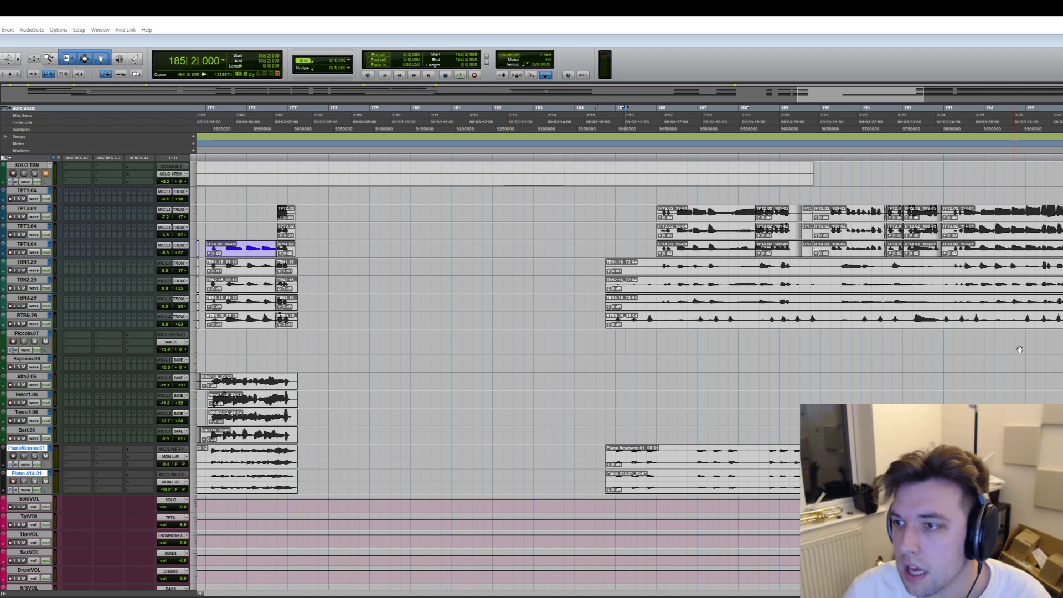
- Delete the trumpet and trombone audio after 201|4|000 and check the saxophones around 207|2|000 and 210|2|000
scroll(630, 332, "right", 3)
left_click_drag(1062, 249, 1062, 302)
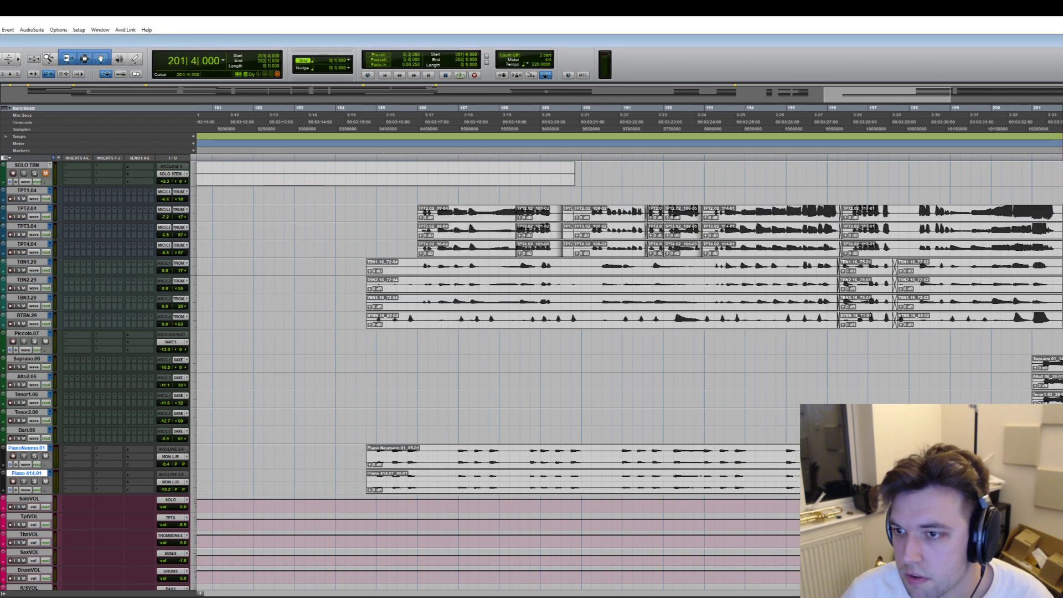
key("Delete")
scroll(1050, 355, "right", 2)
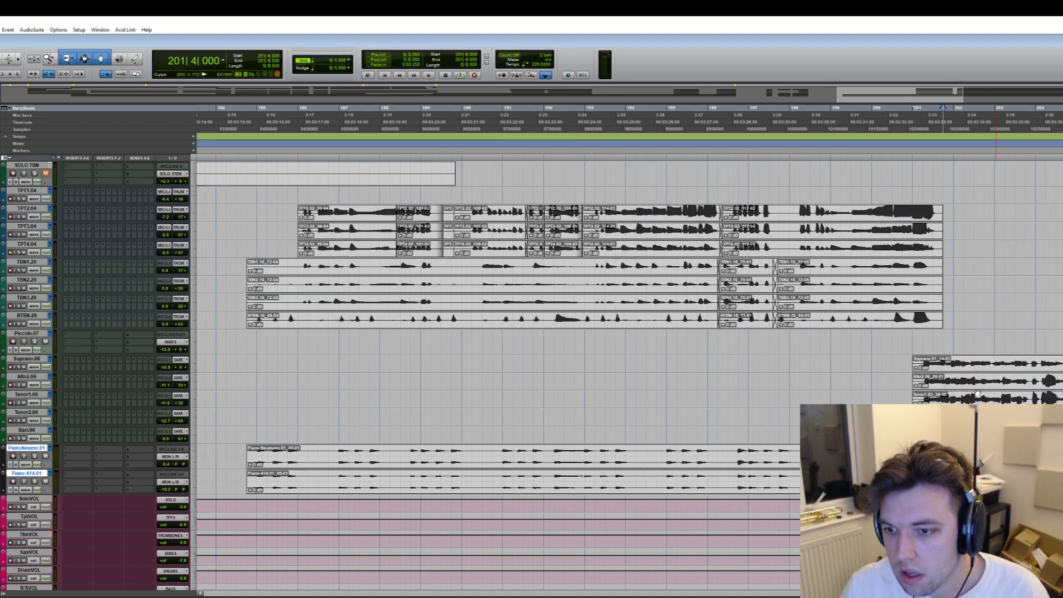
left_click_drag(1062, 362, 1062, 432)
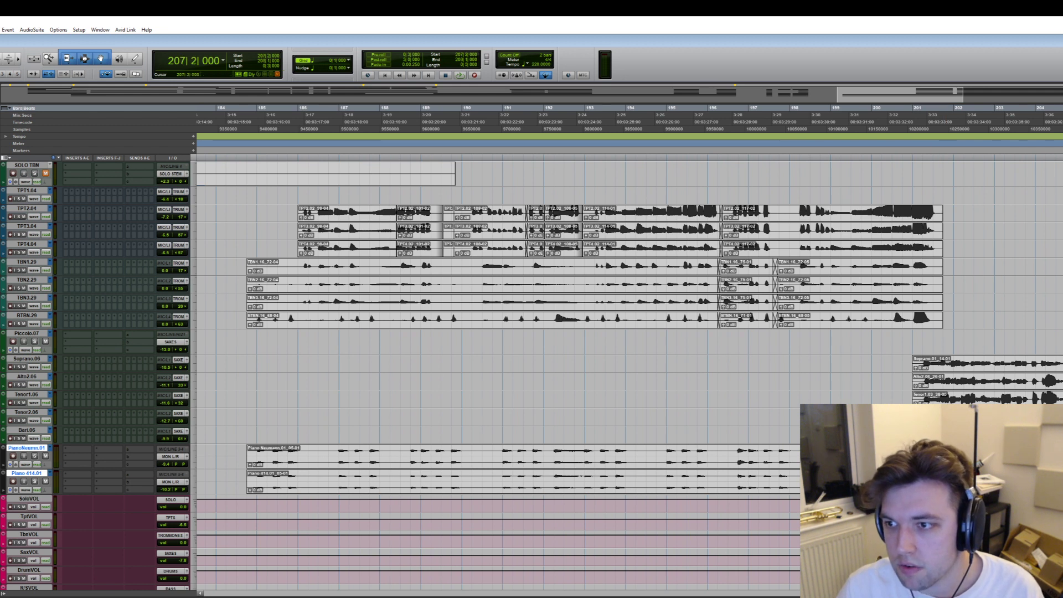
left_click(1062, 377)
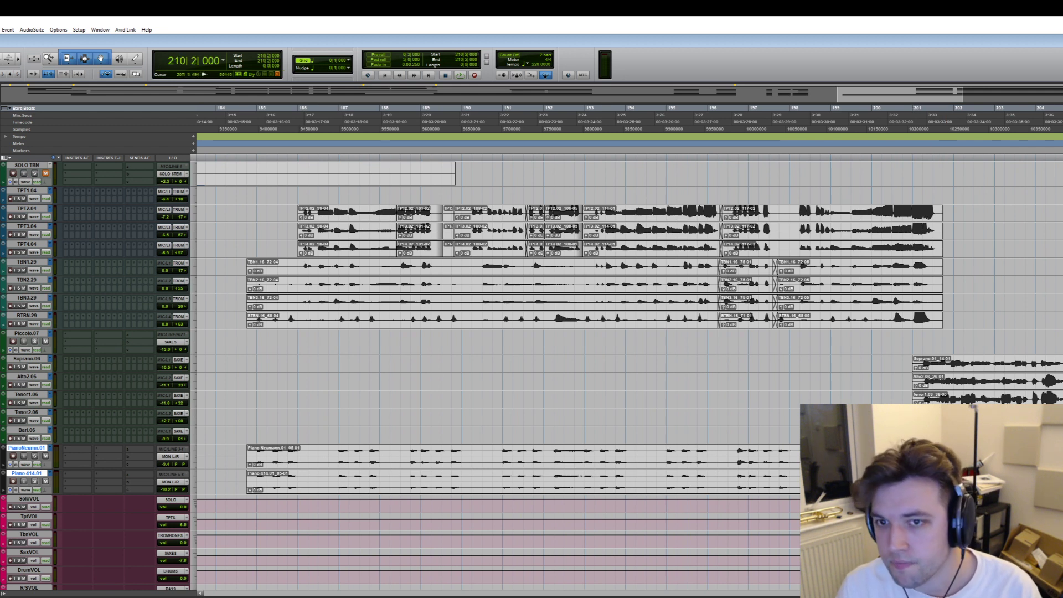
- Delete the TPT2, TPT3 and TPT4 audio from 197|4|000 to about bar 198
left_click(792, 212)
left_click_drag(786, 233, 780, 251)
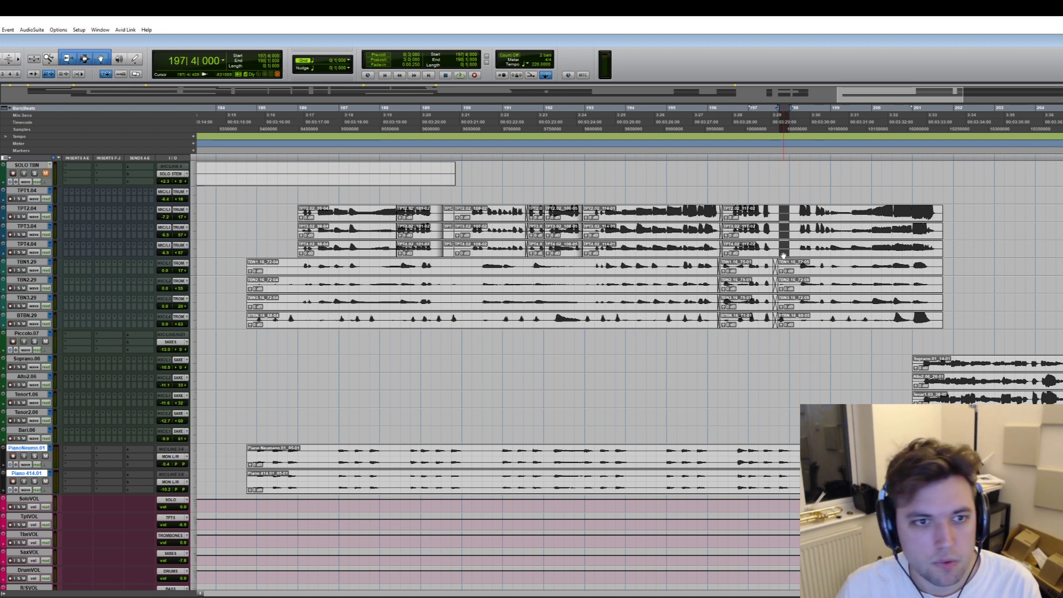
key("Delete")
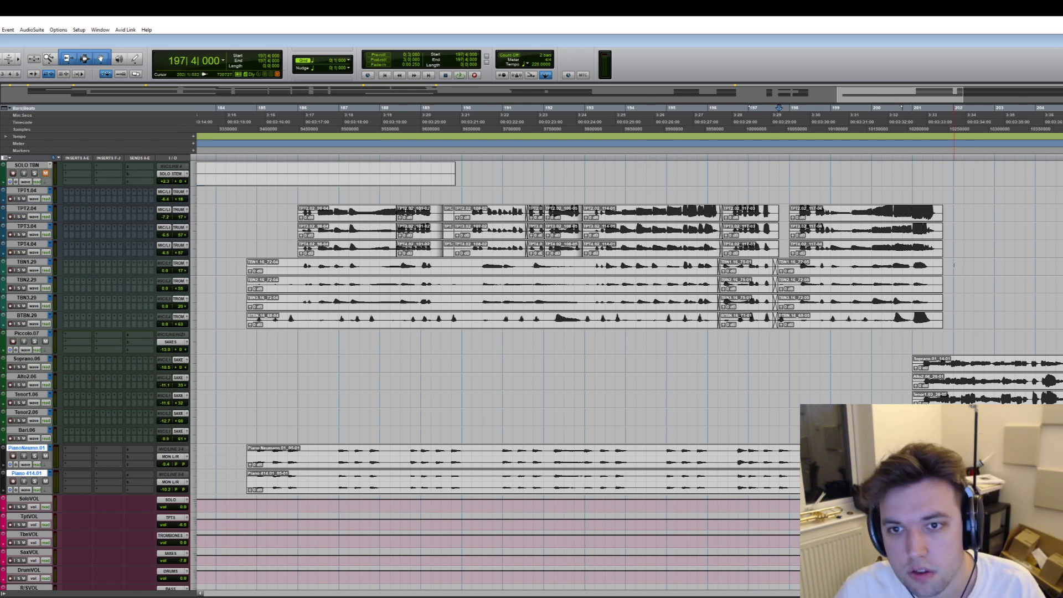
- Delete the trumpet and trombone audio from 212|1|000 to just before bar 213 and between the bar 213 hit and bar 215
scroll(964, 292, "right", 3)
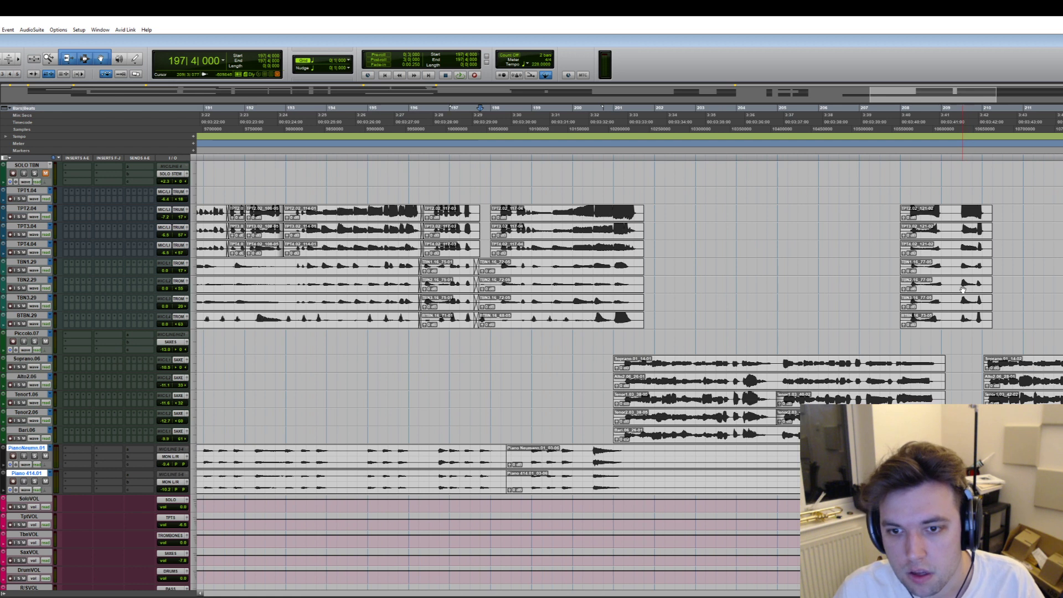
scroll(962, 293, "right", 3)
left_click_drag(948, 213, 928, 284)
key("Delete")
left_click_drag(894, 215, 875, 264)
key("Delete")
left_click_drag(856, 214, 829, 314)
key("Delete")
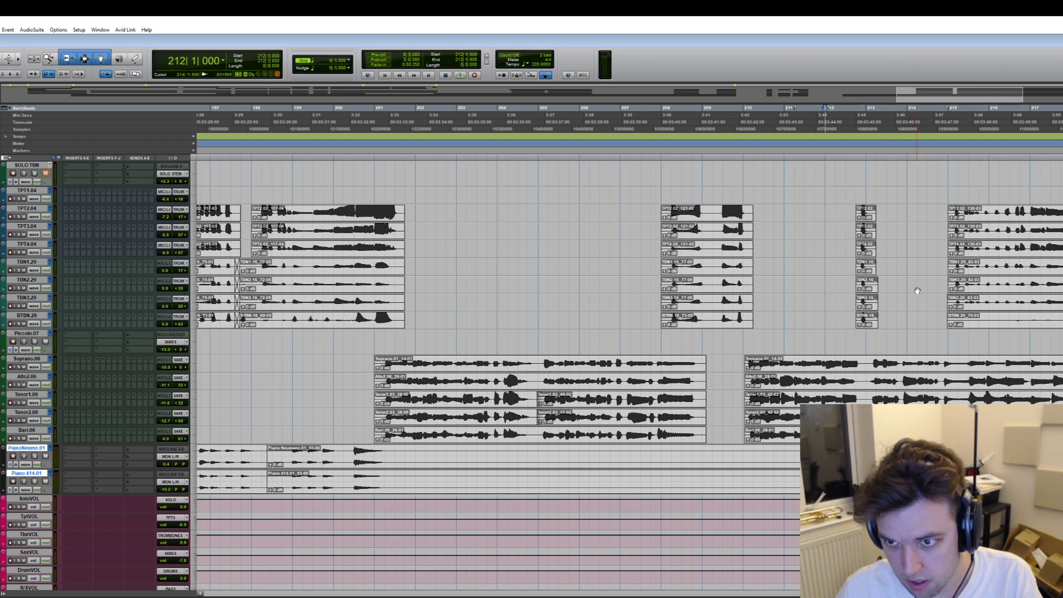
- Delete the BTBN clip that starts near bar 215 and place the edit cursor at 219|4|000
left_click(1045, 325)
key("Delete")
left_click(1035, 318)
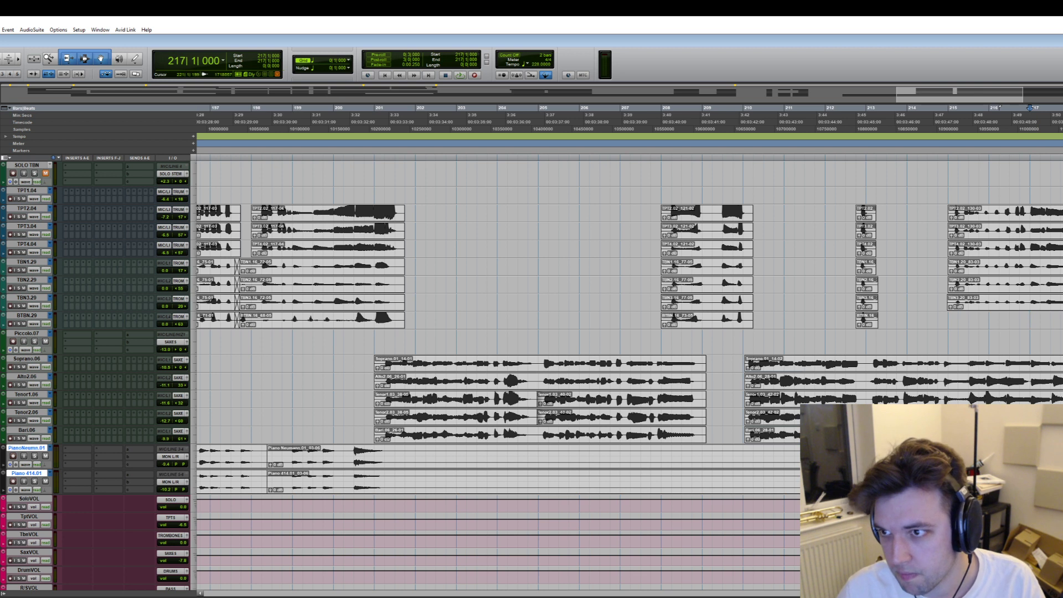
left_click(1062, 319)
left_click(1062, 319)
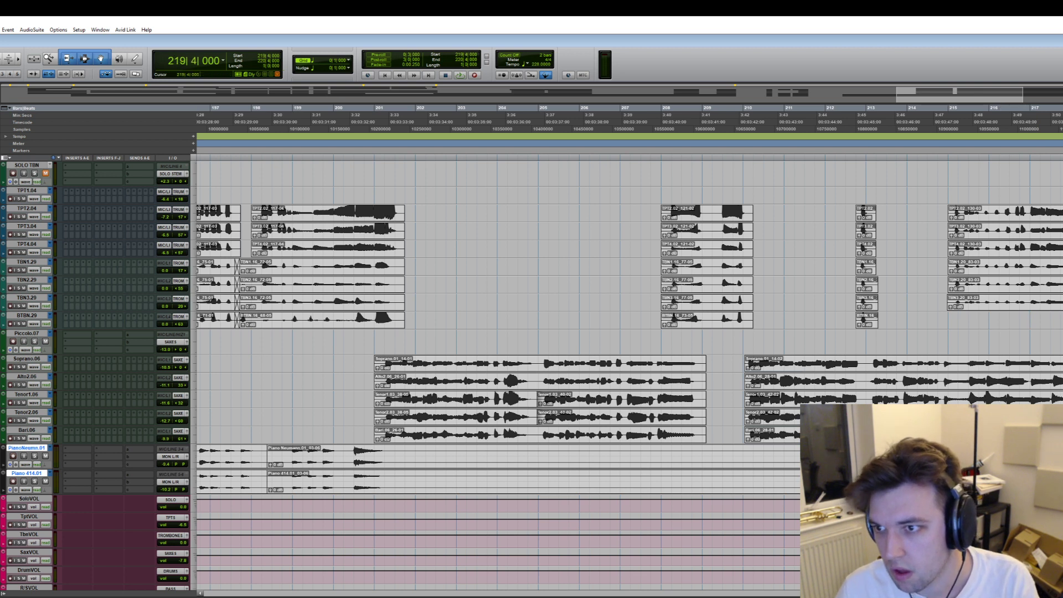
scroll(1062, 319, "left", 3)
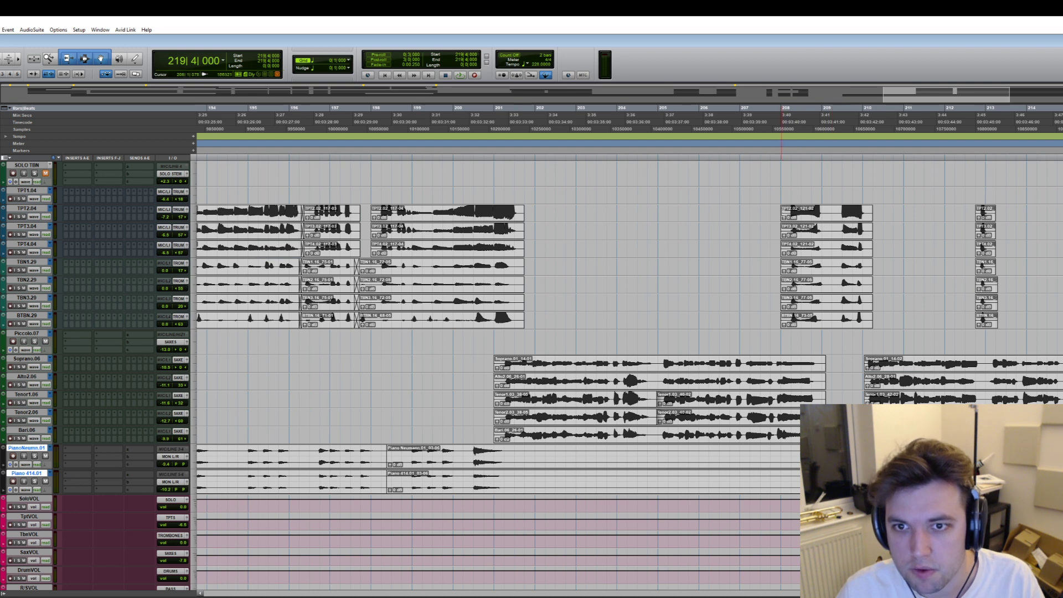
scroll(520, 217, "left", 4)
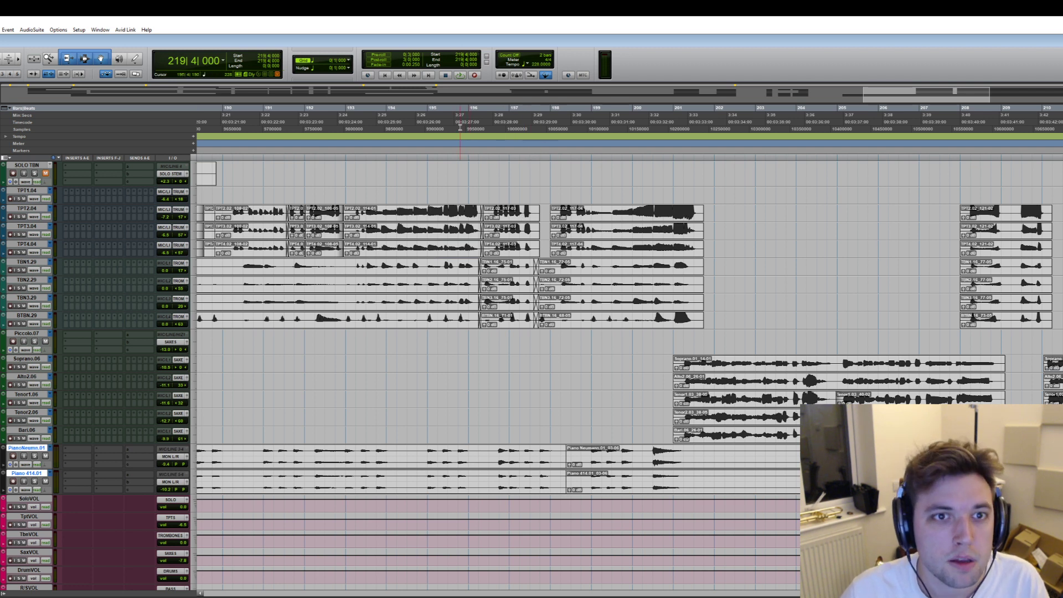
- Delete the TPT2, TPT3 and TPT4 audio from 192|4|737 to just after the start of bar 193
left_click(347, 217)
left_click_drag(347, 215, 348, 249)
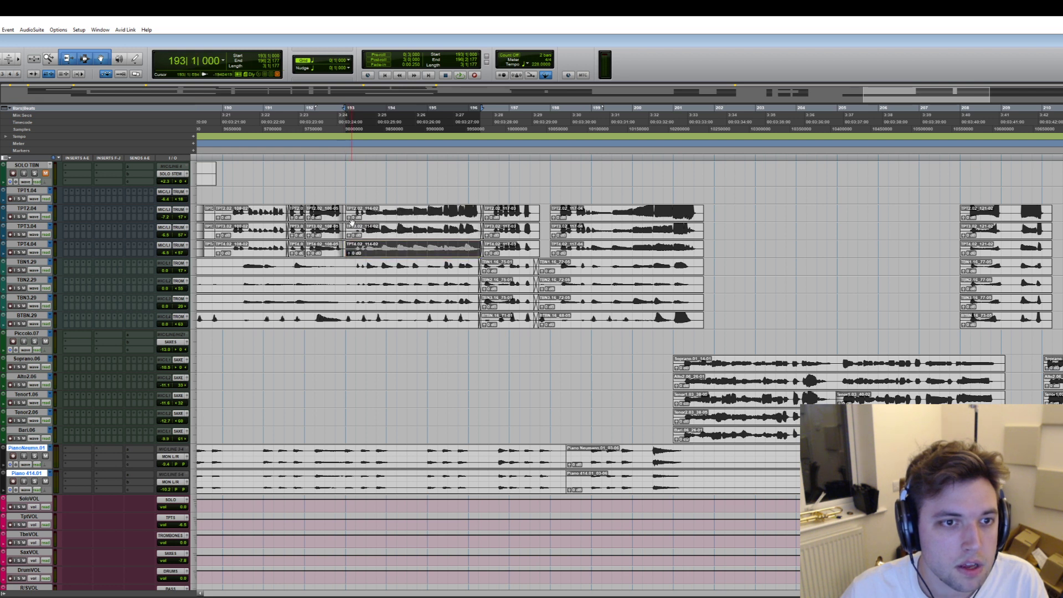
left_click_drag(351, 212, 343, 252)
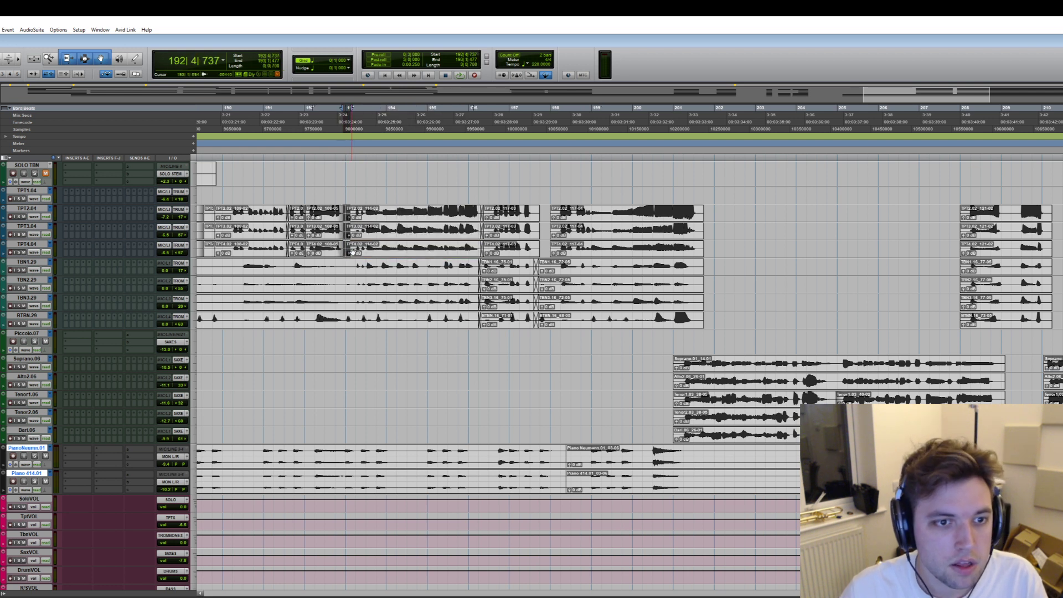
key("Delete")
- Delete the trumpet and trombone audio between the two hits around 209|1|000
left_click(956, 216)
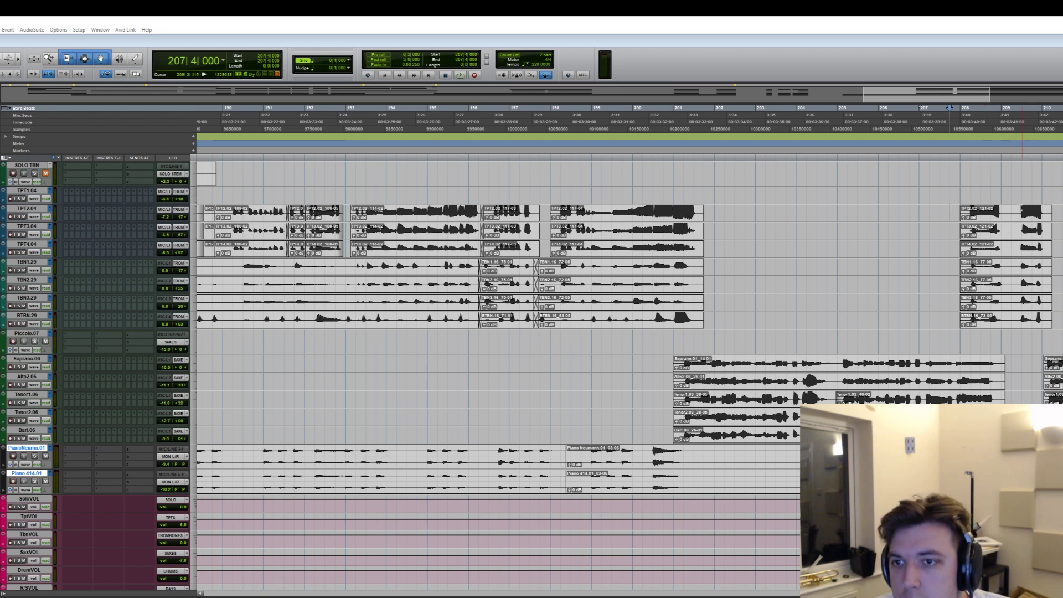
left_click_drag(1014, 210, 1007, 323)
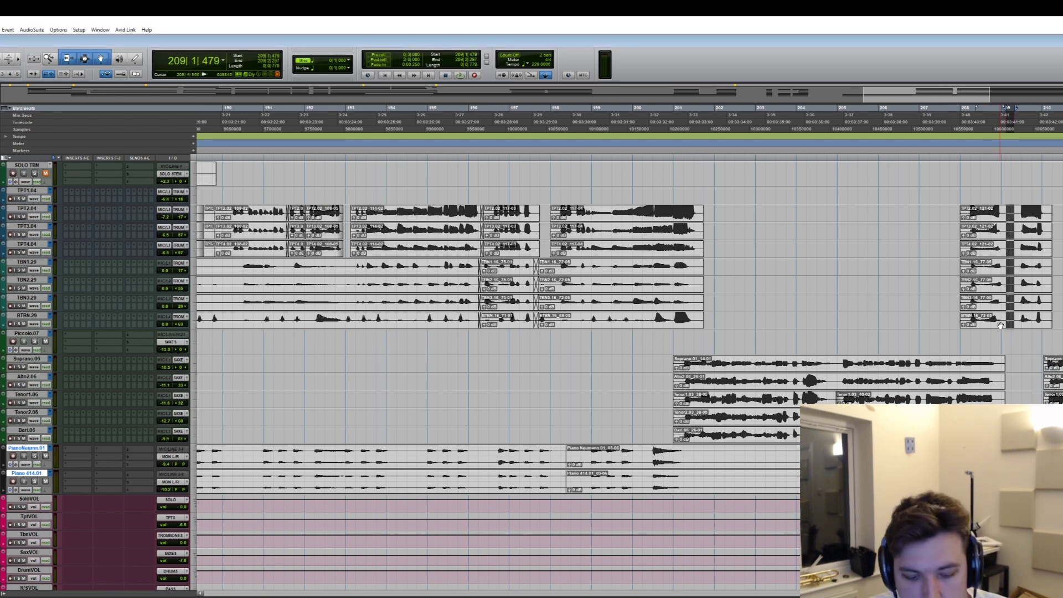
key("Delete")
- Start playback from 198|1|000 and delete the SOLO TBN audio from about bar 145 to the clip's end
left_click(554, 189)
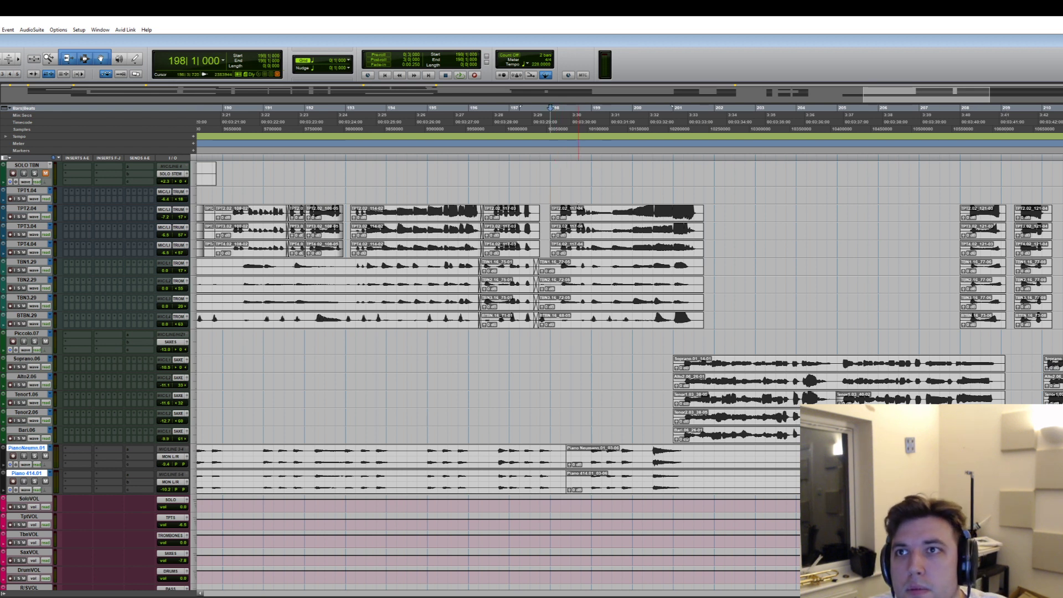
key("space")
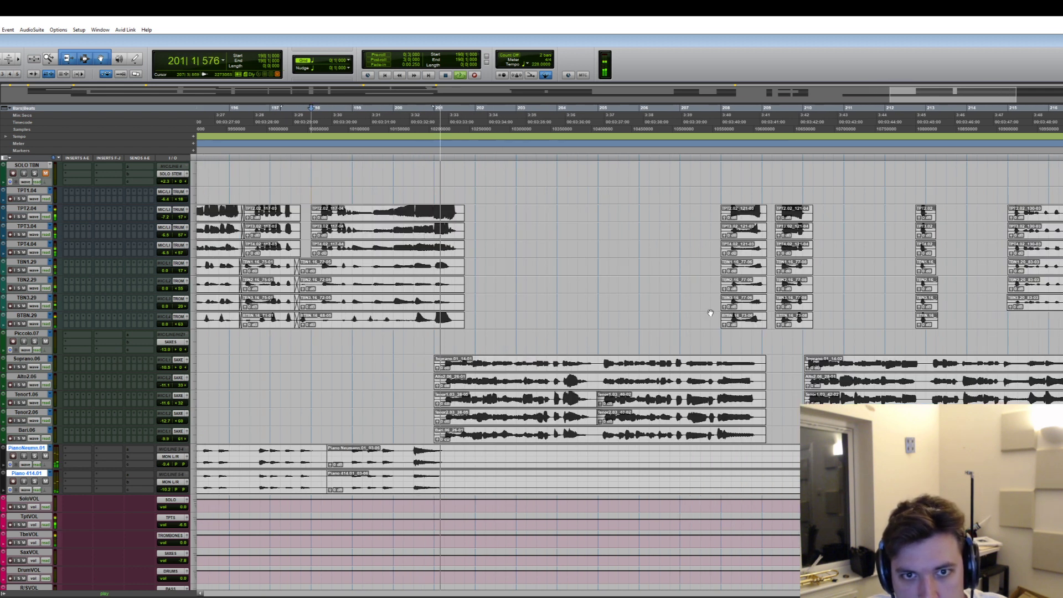
scroll(715, 309, "left", 10)
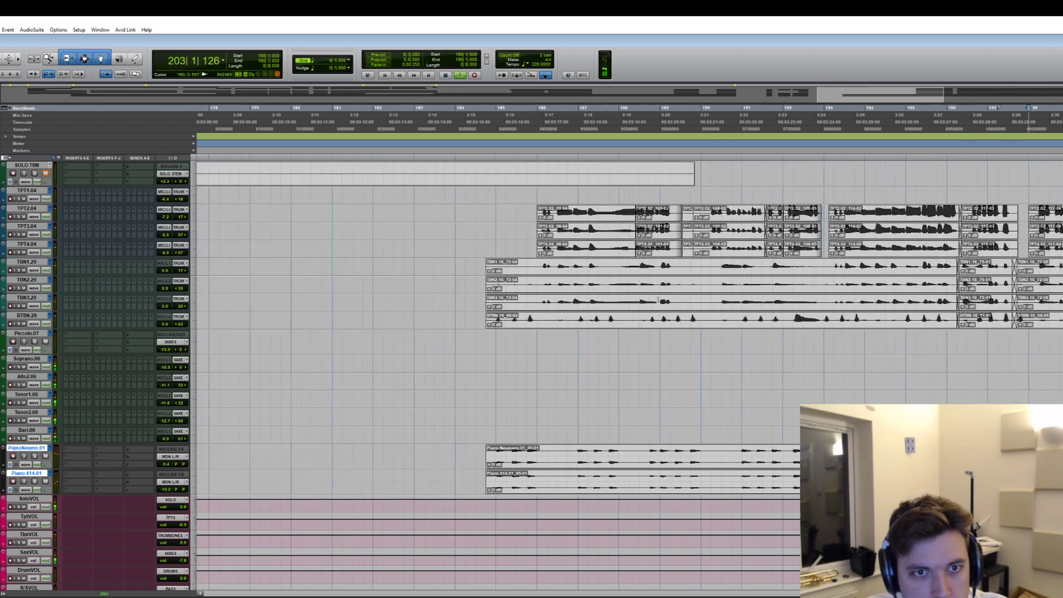
scroll(654, 295, "left", 10)
key("r")
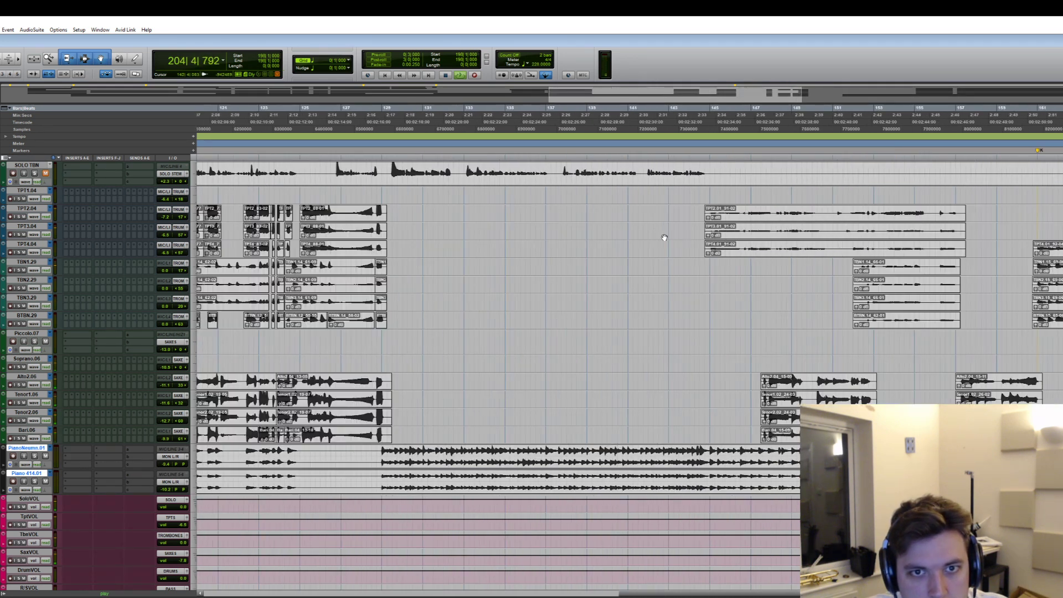
key("r")
left_click_drag(740, 170, 1062, 171)
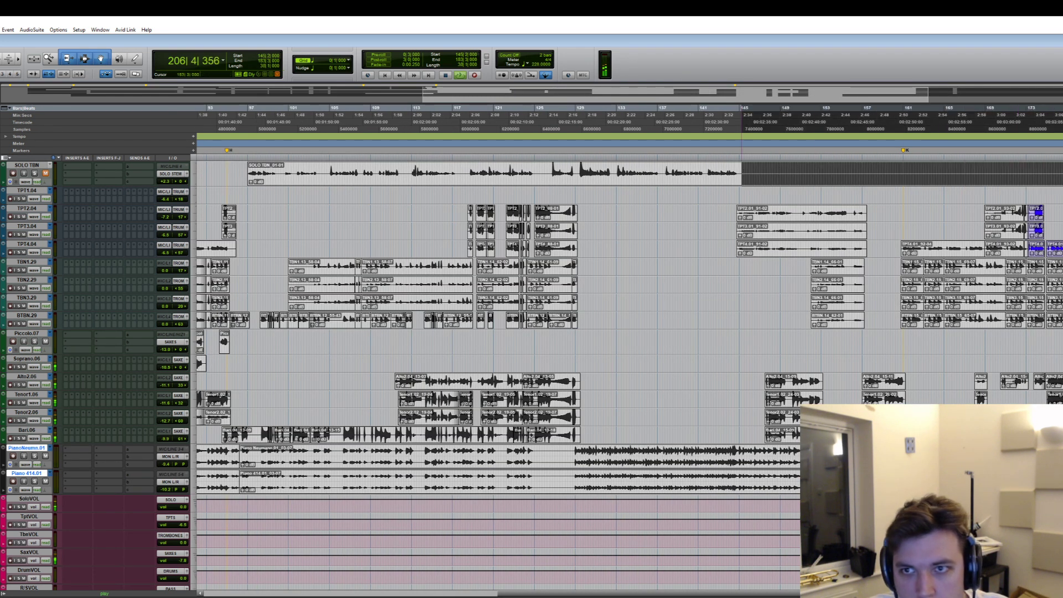
key("Delete")
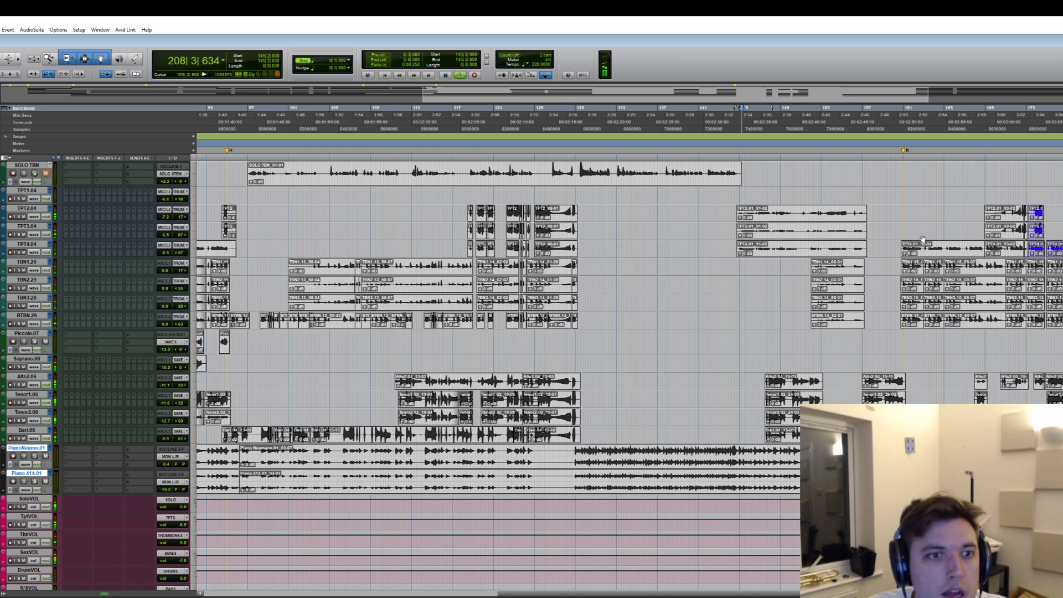
- Trim the end of the TPT4 clip near bar 95 and delete the TBN1, TBN2 and TBN3 audio from about bar 100 to 103
scroll(864, 262, "right", 2)
scroll(814, 268, "left", 6)
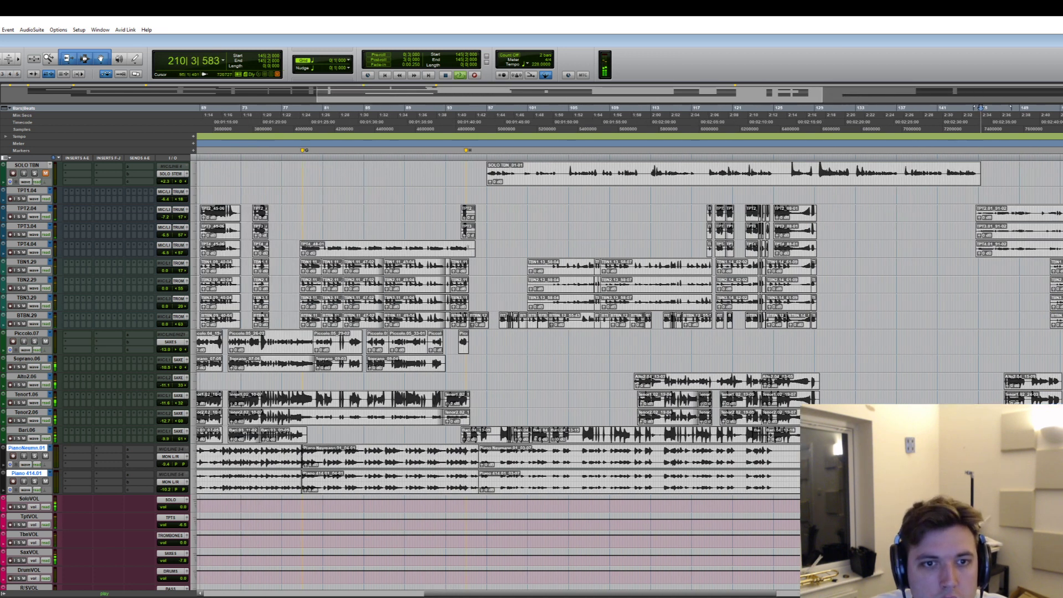
left_click(470, 247)
left_click_drag(469, 251, 469, 251)
left_click_drag(550, 261, 521, 303)
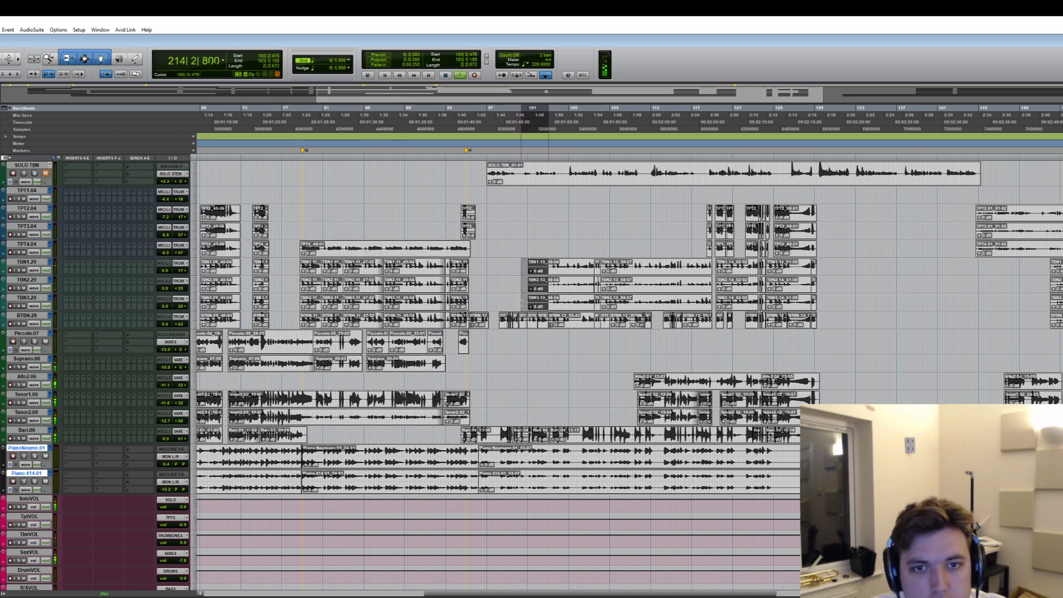
key("Delete")
- Delete the trumpet and trombone audio from about bar 250 to just before bar 253
scroll(866, 371, "right", 12)
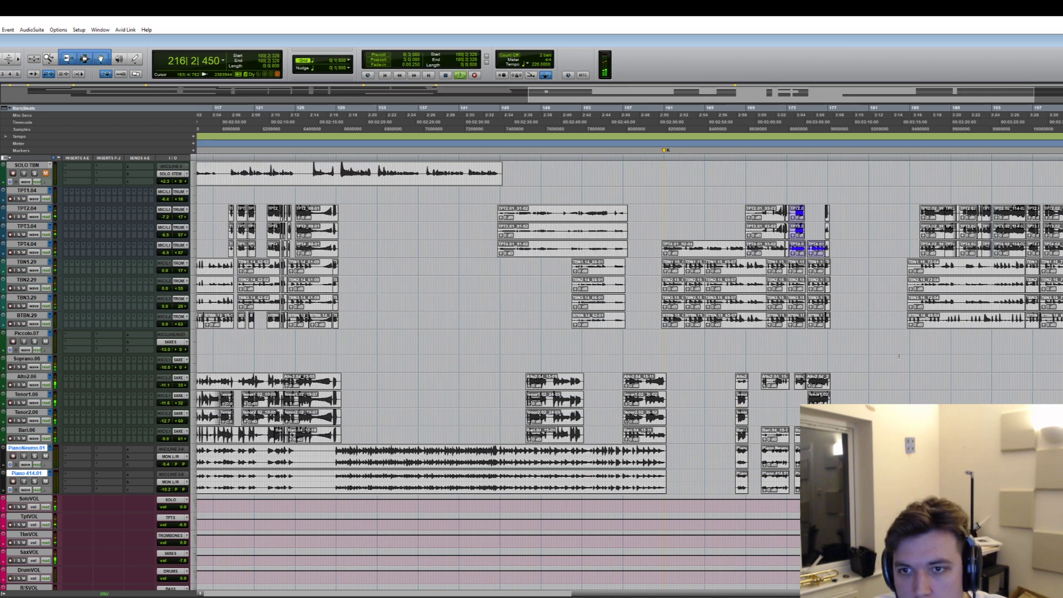
scroll(870, 348, "left", 1)
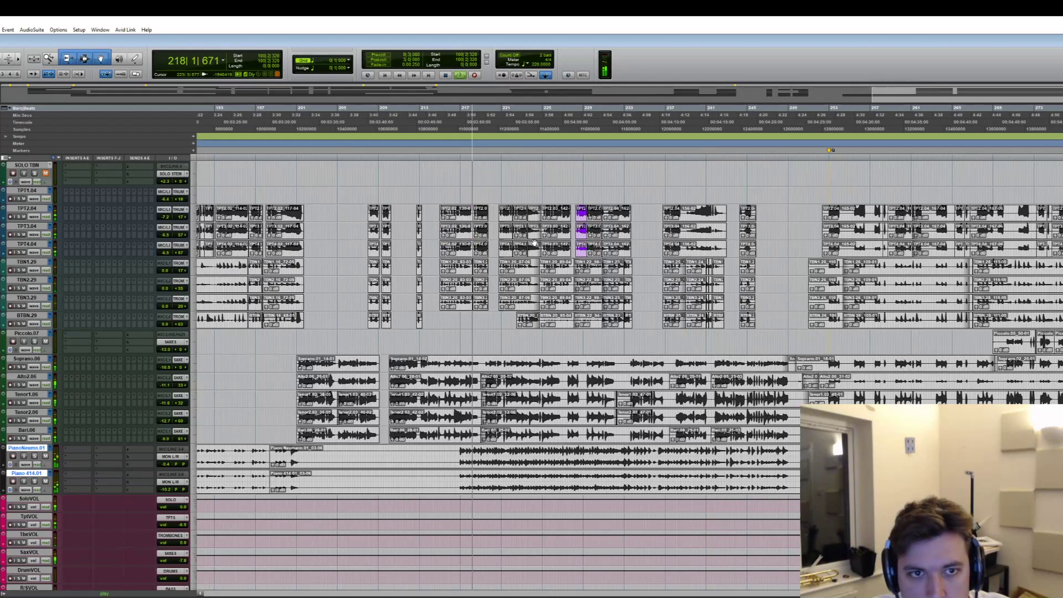
scroll(775, 271, "up", 2)
scroll(805, 273, "right", 3)
left_click_drag(702, 210, 615, 325)
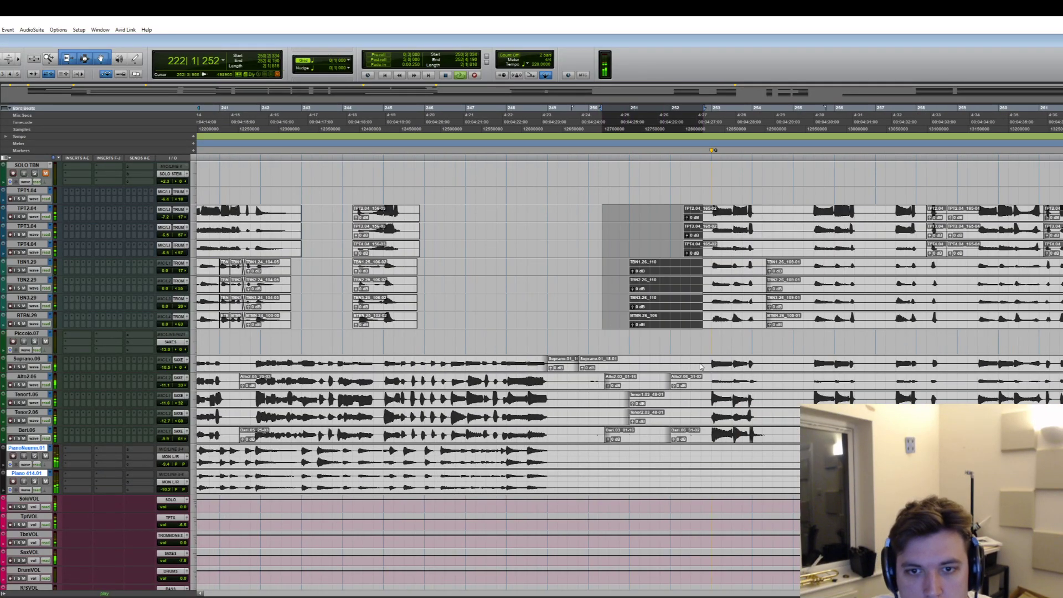
key("Delete")
- Delete the saxophone audio from about bar 249 to just before bar 253
mouse_move(702, 366)
left_mouse_down()
mouse_move(656, 407)
mouse_move(559, 434)
mouse_move(568, 415)
left_mouse_up()
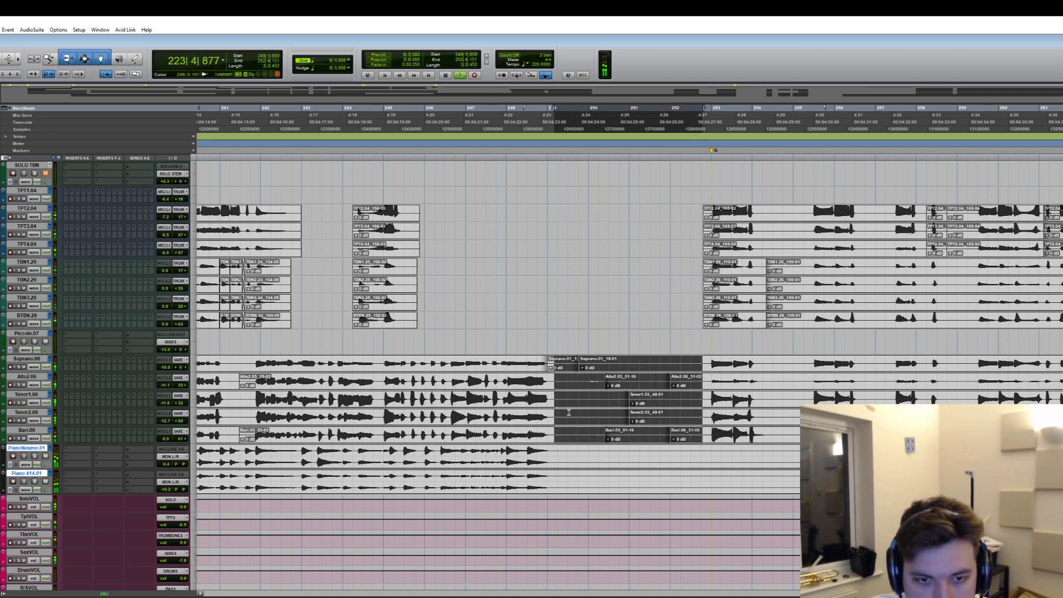
key("Delete")
key("Delete")
- Delete the brass and saxophone audio from 254|2 to just after bar 255 and from about bar 262 to 263
scroll(787, 334, "right", 3)
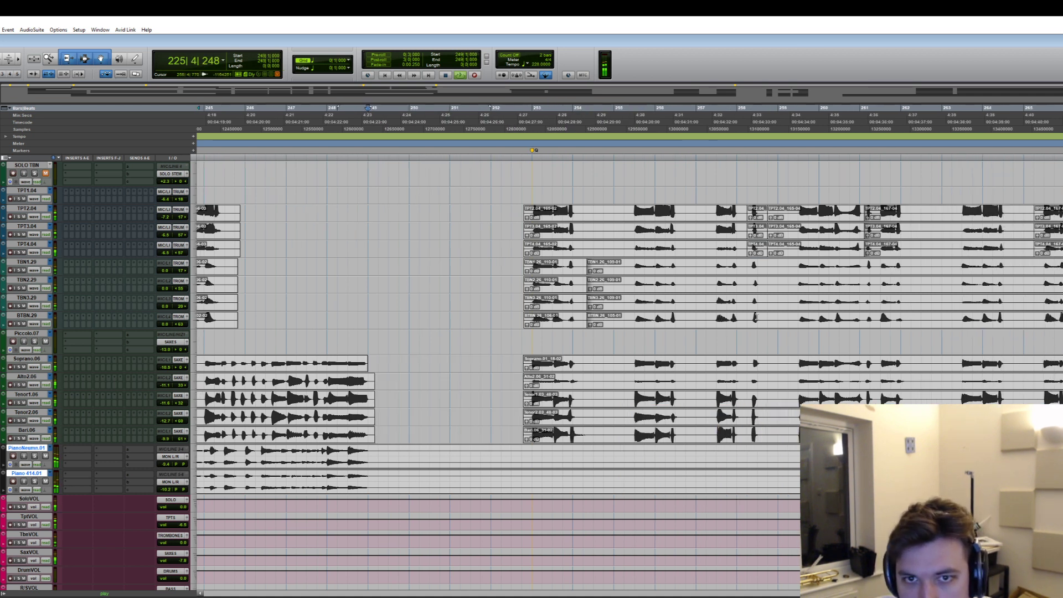
left_click_drag(631, 209, 585, 433)
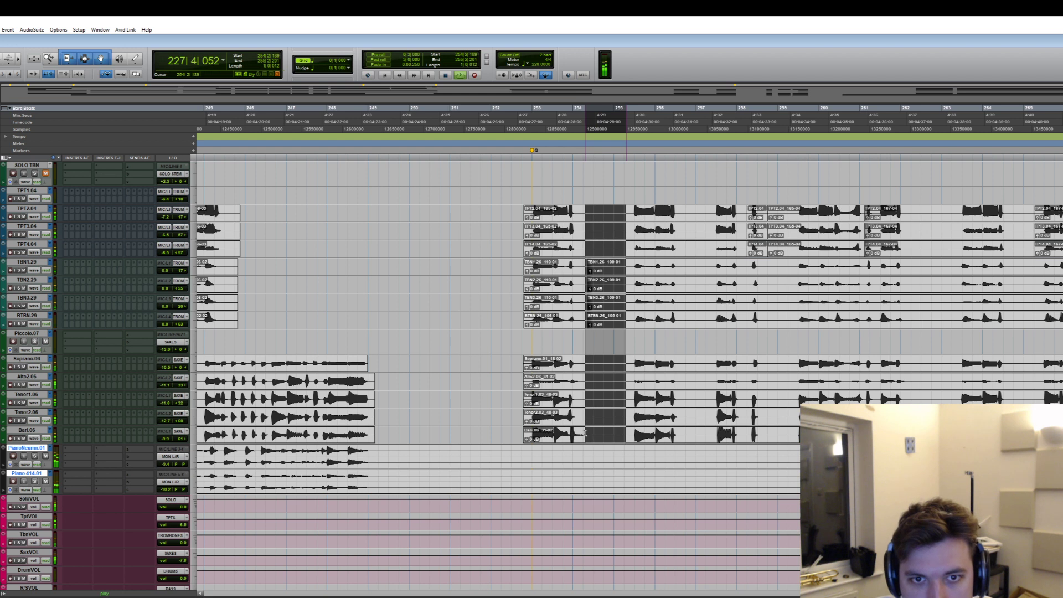
key("Delete")
left_click_drag(958, 206, 912, 403)
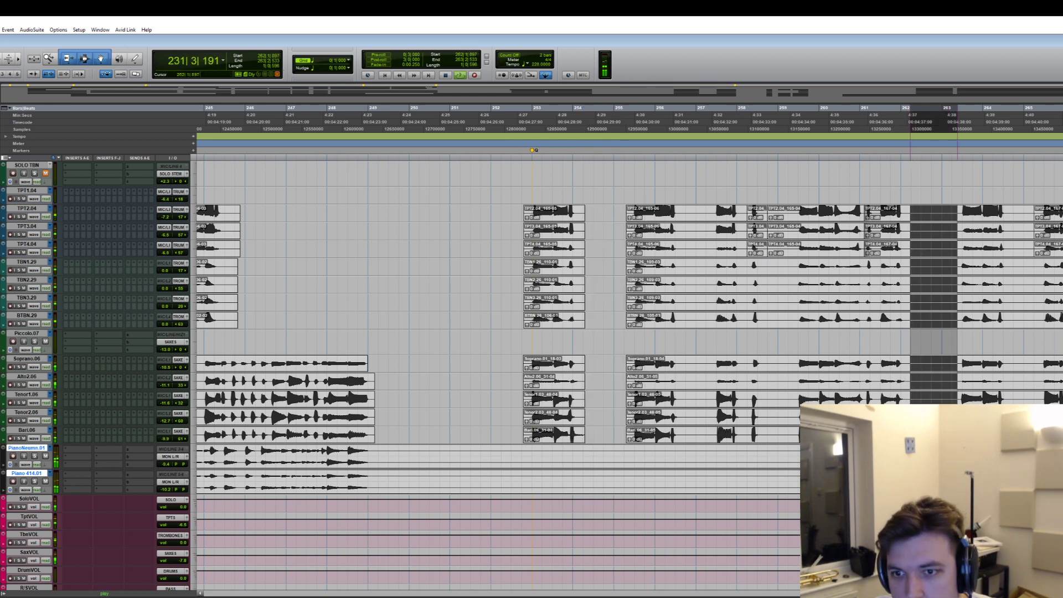
key("Delete")
- Delete the TPT2, TPT3 and TPT4 audio in the short gap around bar 283
scroll(1044, 315, "right", 8)
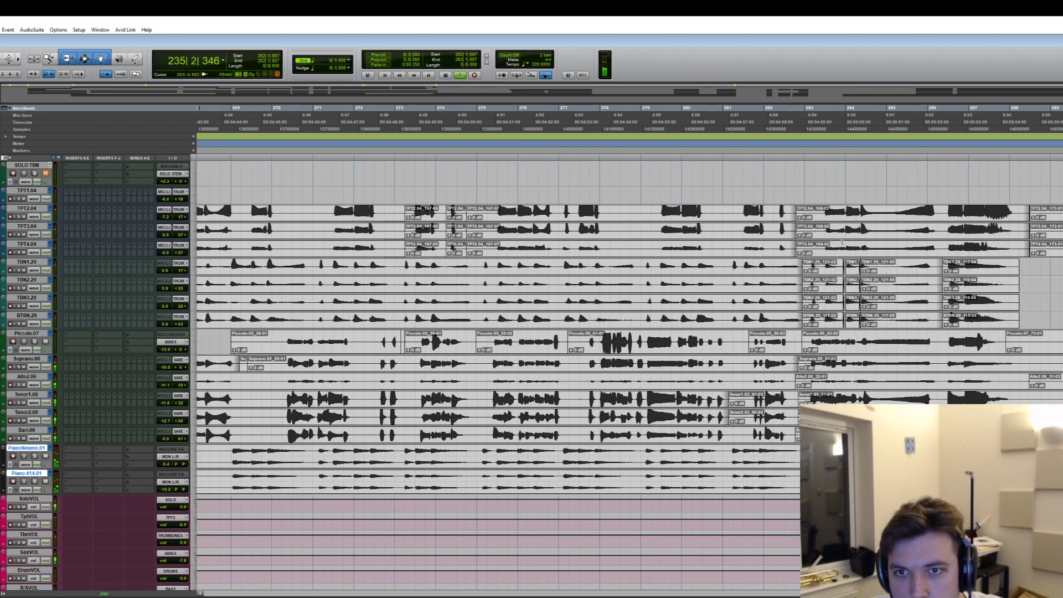
left_click_drag(820, 209, 795, 245)
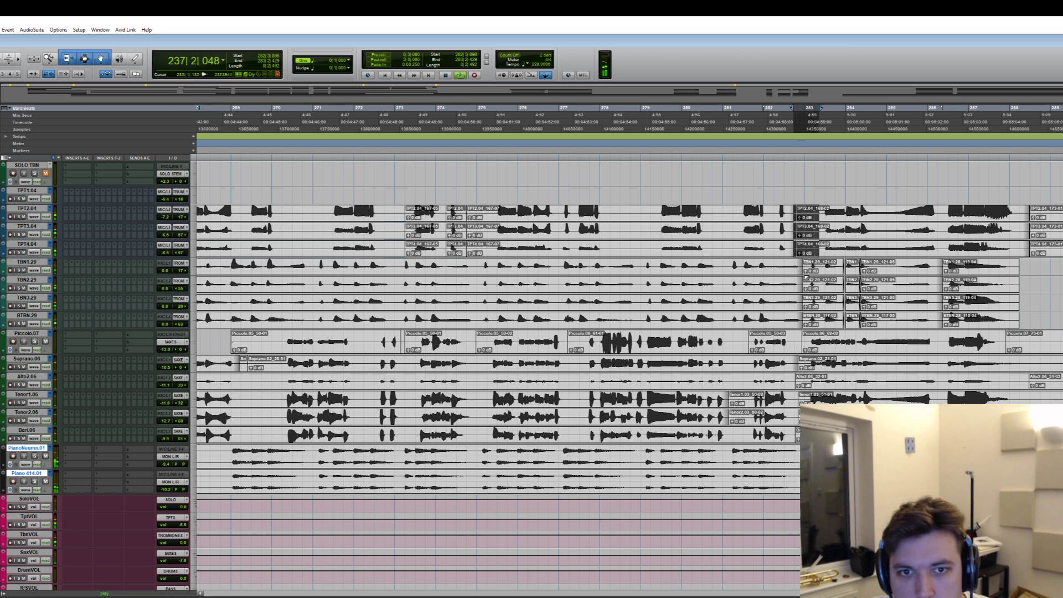
key("Delete")
- Delete the piccolo and saxophone audio from 269|1|827 to about bar 270
key("ctrl+bracketleft")
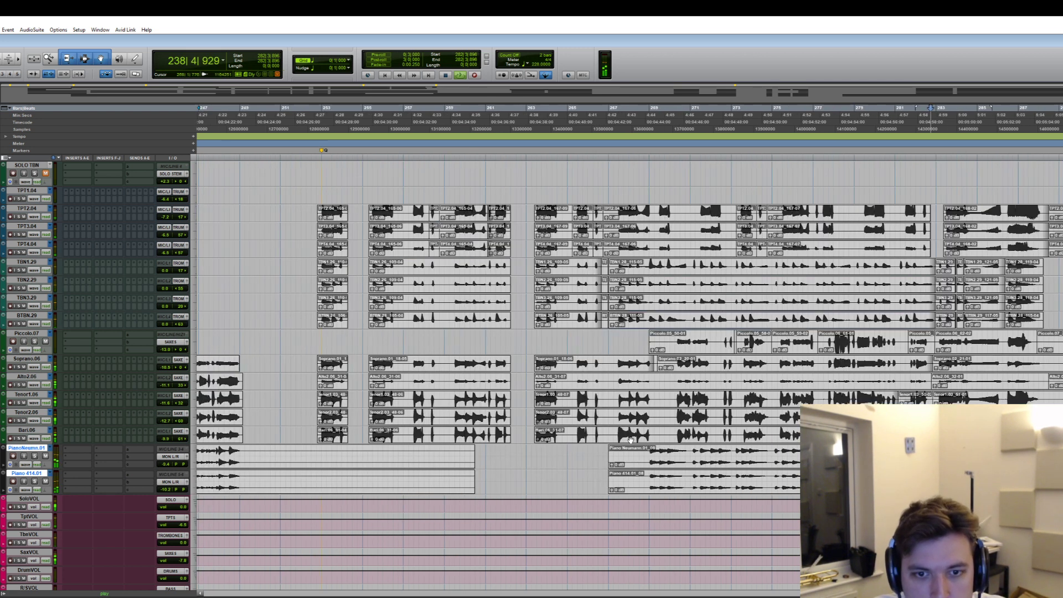
left_click_drag(675, 363, 654, 437)
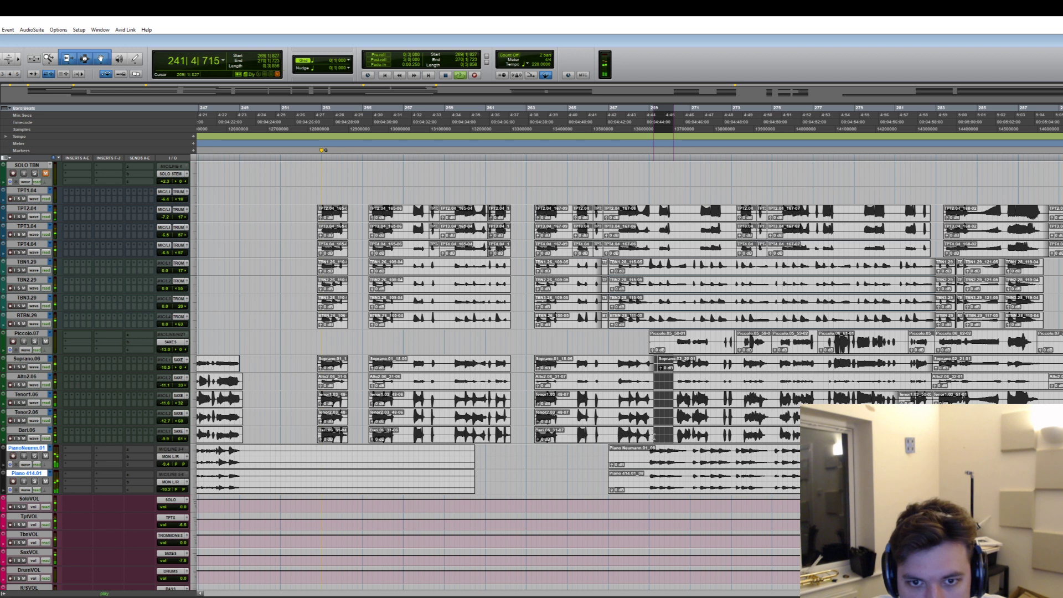
left_click(673, 342)
key("a")
left_click_drag(674, 361, 653, 432)
key("Delete")
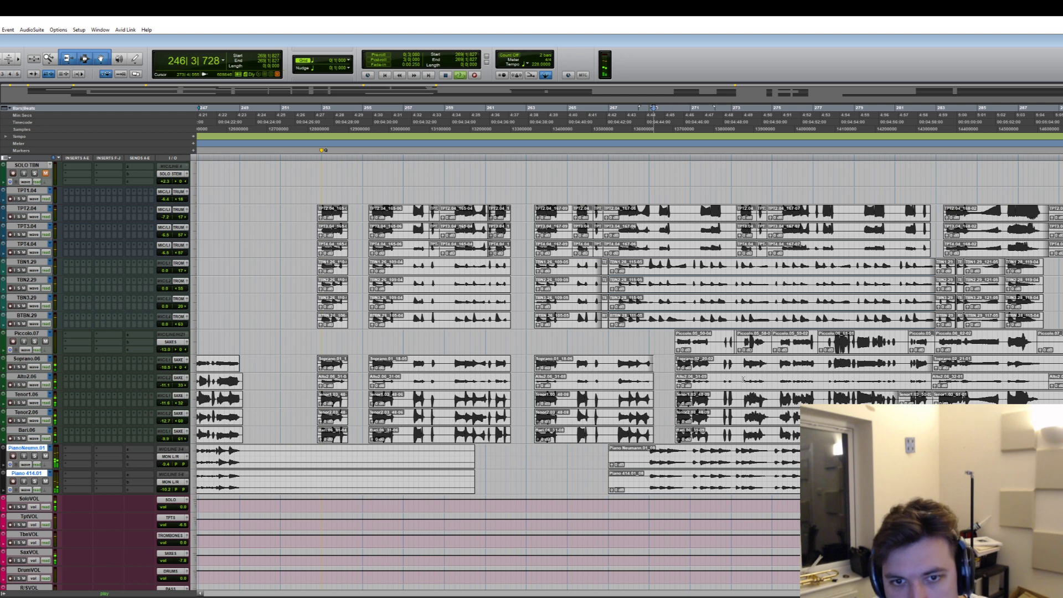
- Delete the Alto2 clips from bar 253 onward and play back around bars 258 and 270
left_click(524, 378)
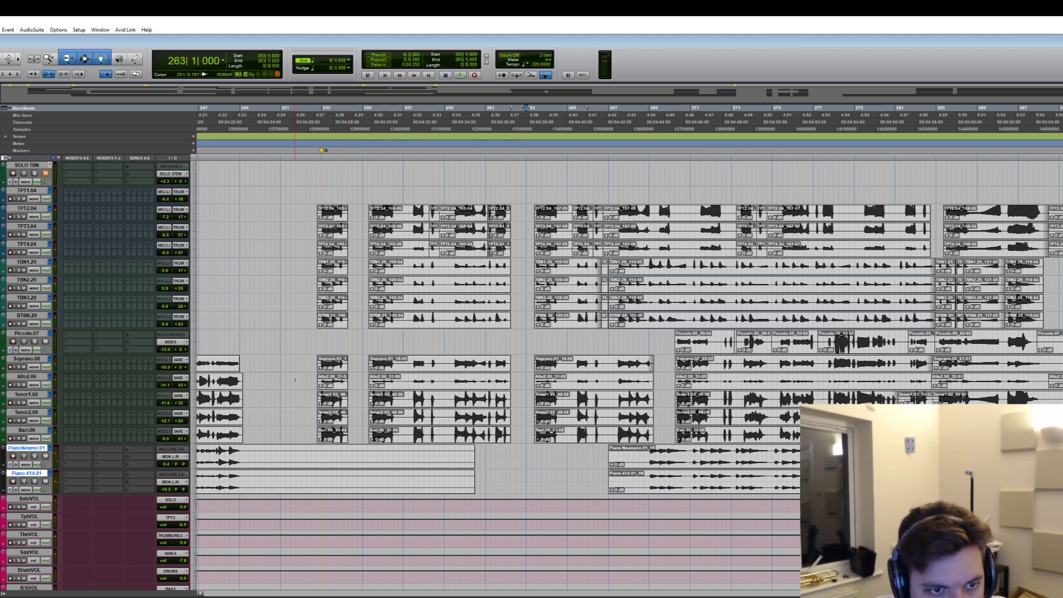
key("space")
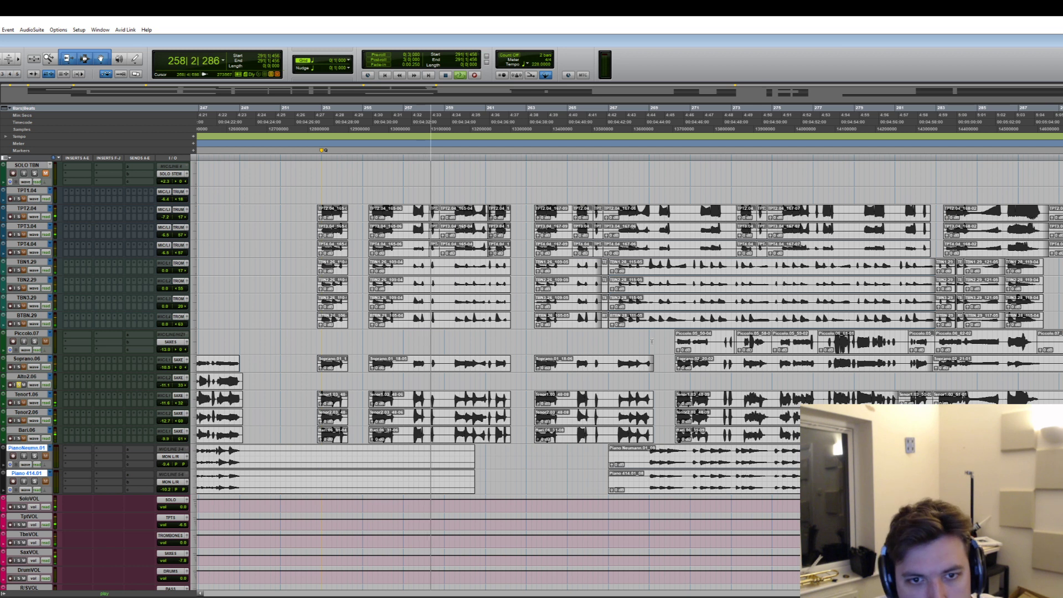
left_click(671, 370)
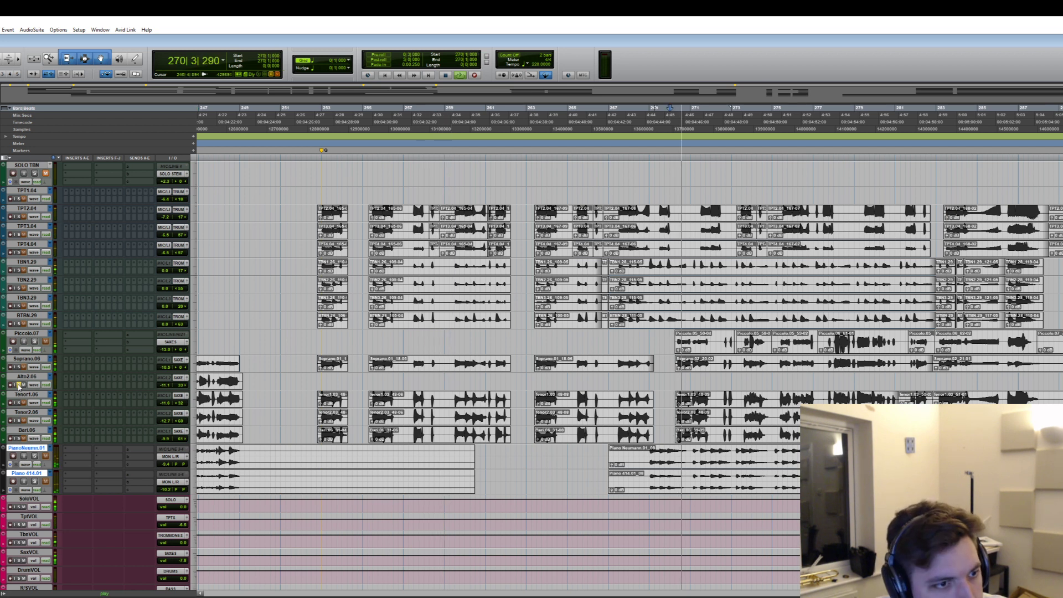
- Play back from about bar 223 and delete the two BTBN clips between about bars 224 and 231
scroll(426, 358, "left", 10)
scroll(426, 358, "left", 1)
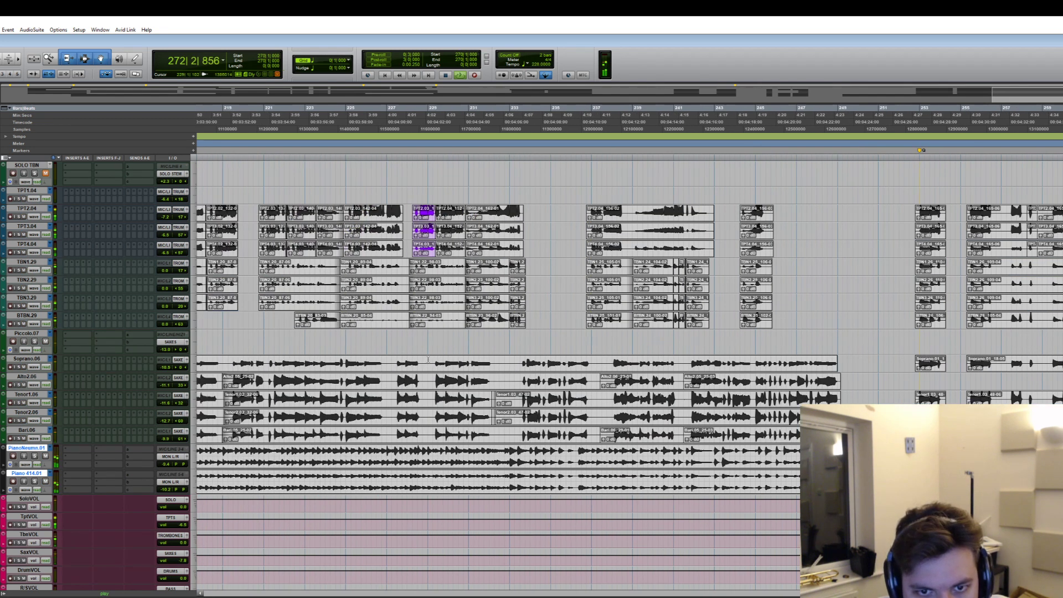
scroll(700, 346, "right", 3)
scroll(701, 346, "left", 3)
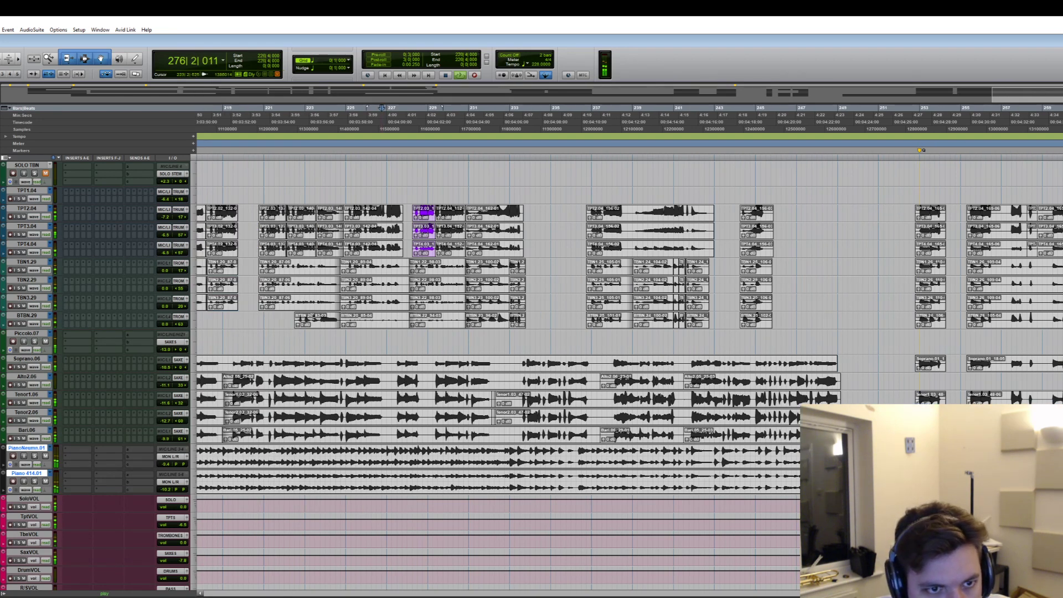
key("space")
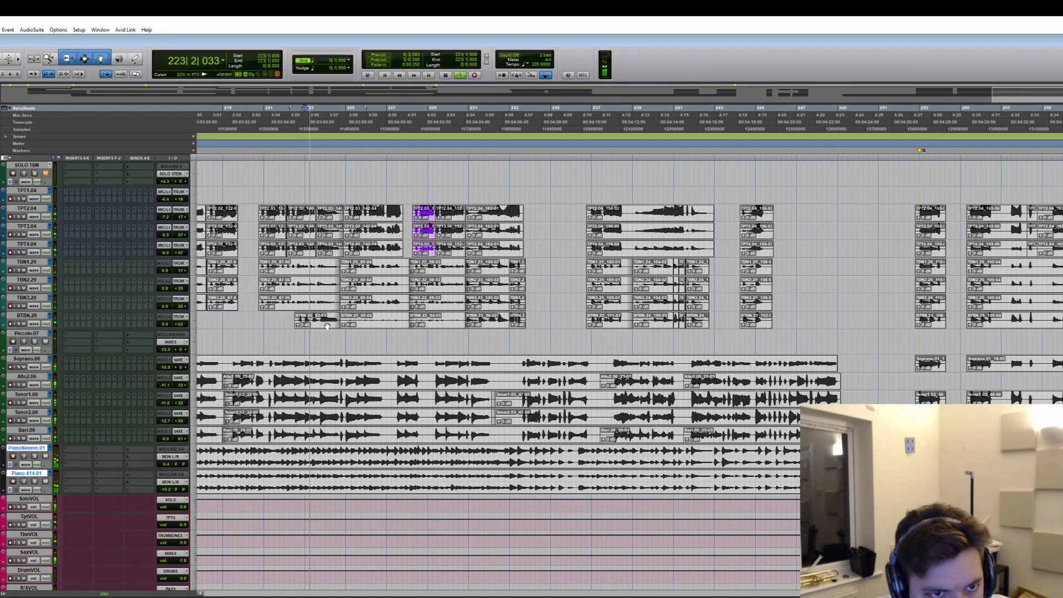
left_click(361, 325)
key("Delete")
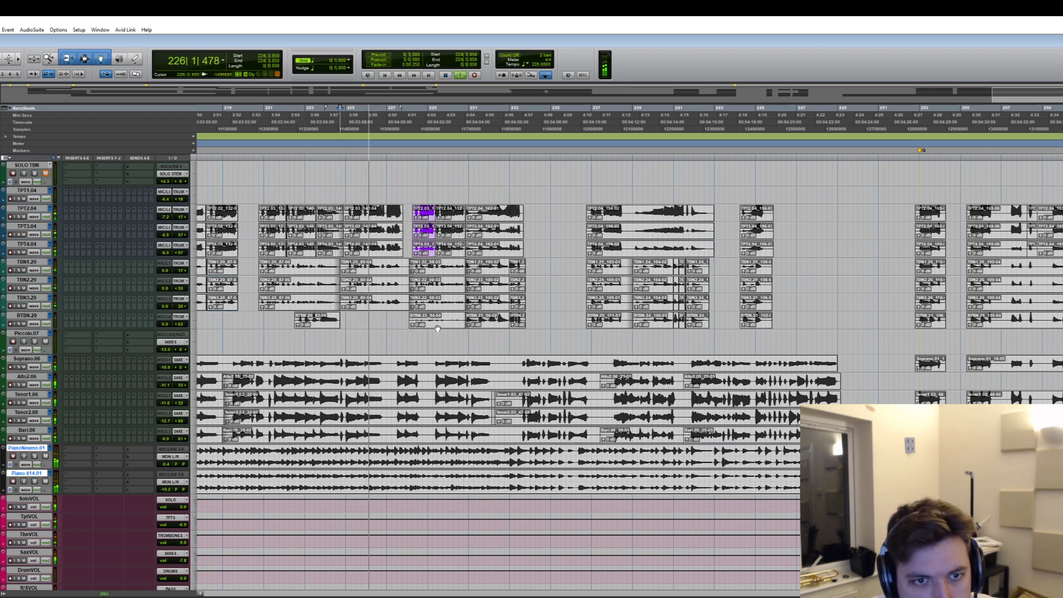
left_click(438, 321)
key("Delete")
- Extend the start of the BTBN clip near bar 239 back to just before bar 239
left_click(652, 325)
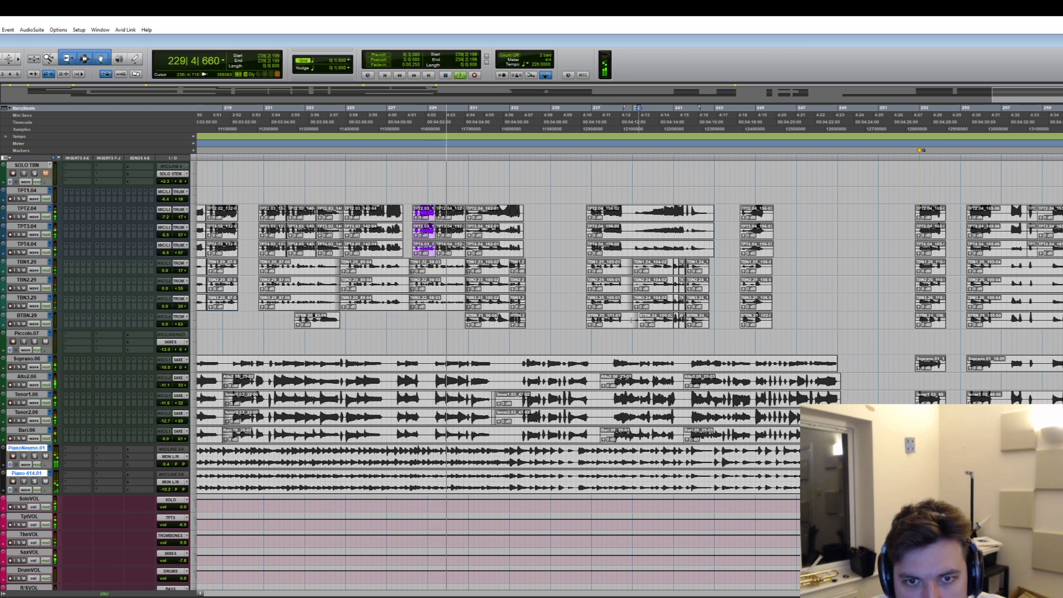
left_click(633, 326)
key("ctrl+bracketright")
key("ctrl+bracketright")
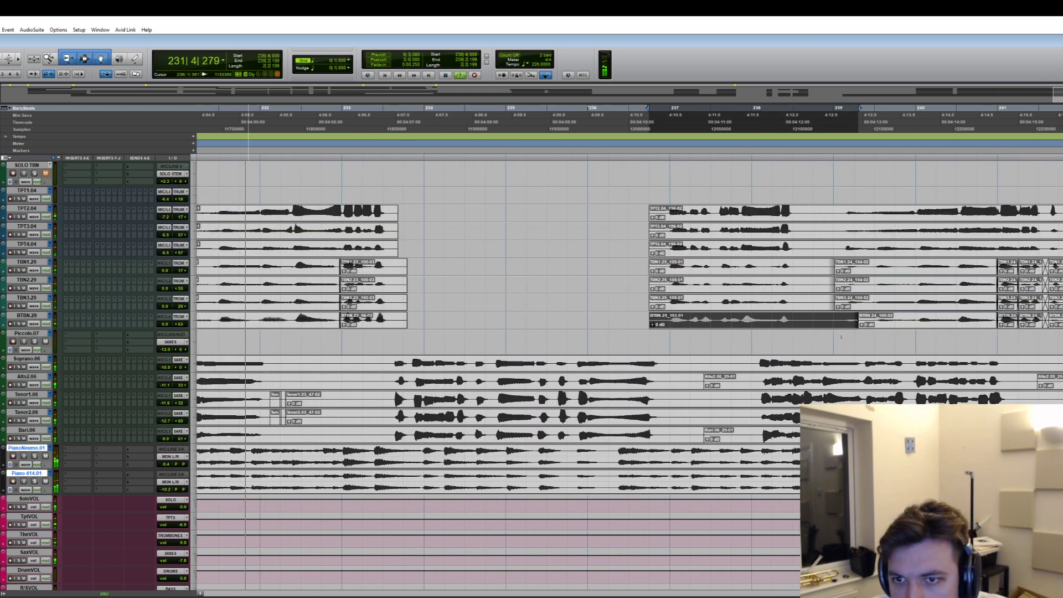
left_click_drag(856, 318, 823, 322)
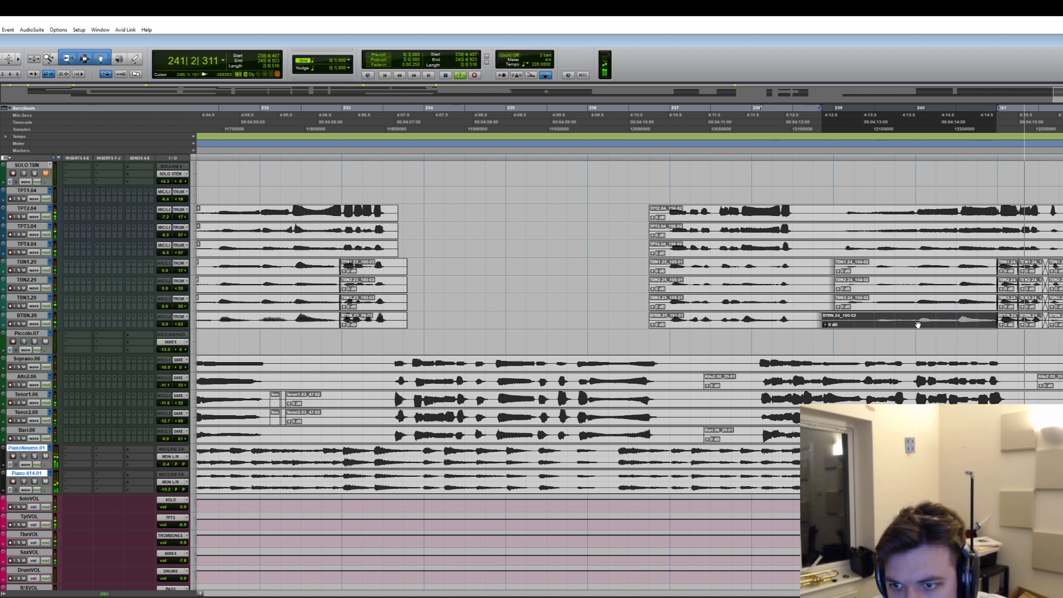
- Delete the saxophone audio from about 241|2 to 241|4 across the soprano, alto, tenor and bari tracks
key("r")
left_click_drag(917, 359, 893, 402)
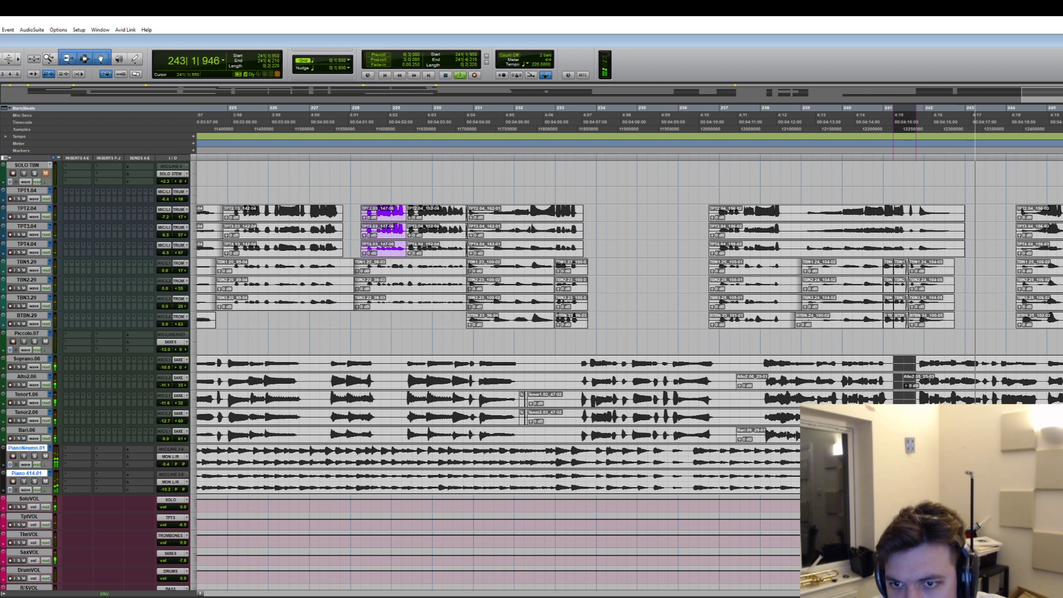
key("Delete")
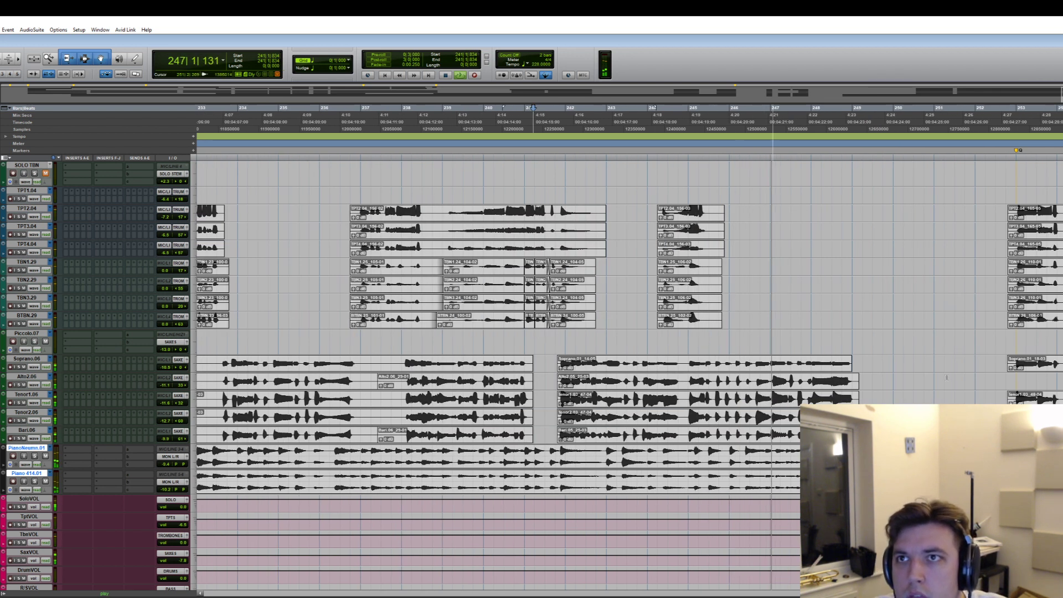
- Delete the trumpet and trombone clip tails from 245|3|000 to about bar 246, and stop playback
left_click_drag(729, 207, 709, 327)
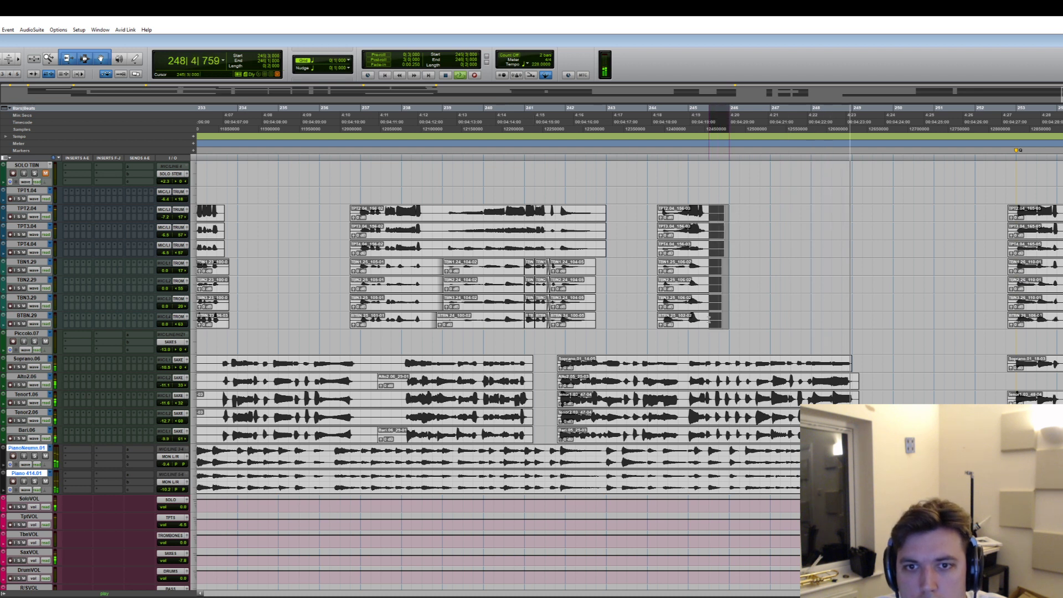
key("Delete")
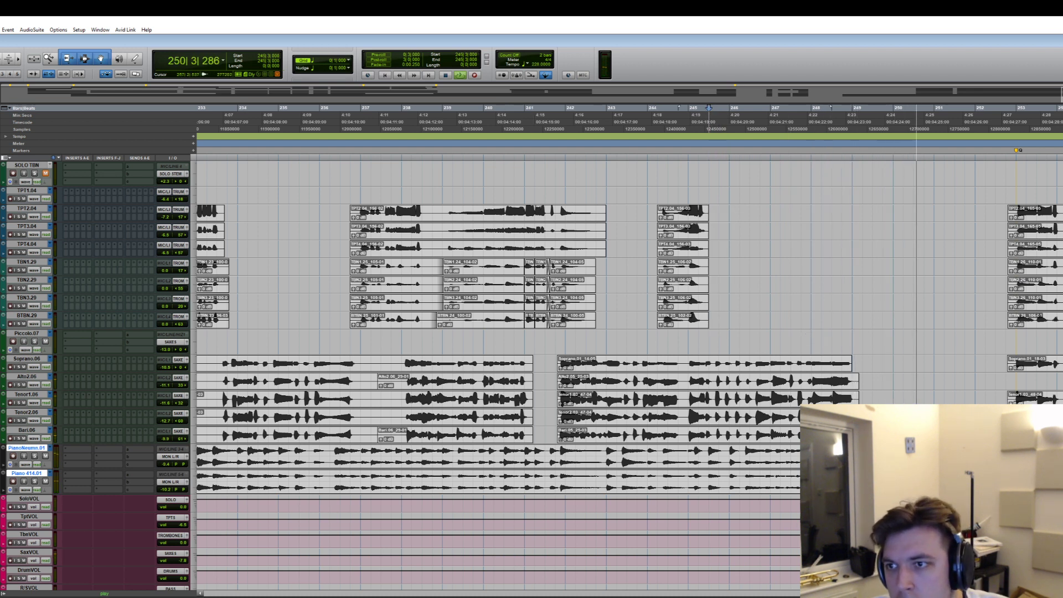
key("space")
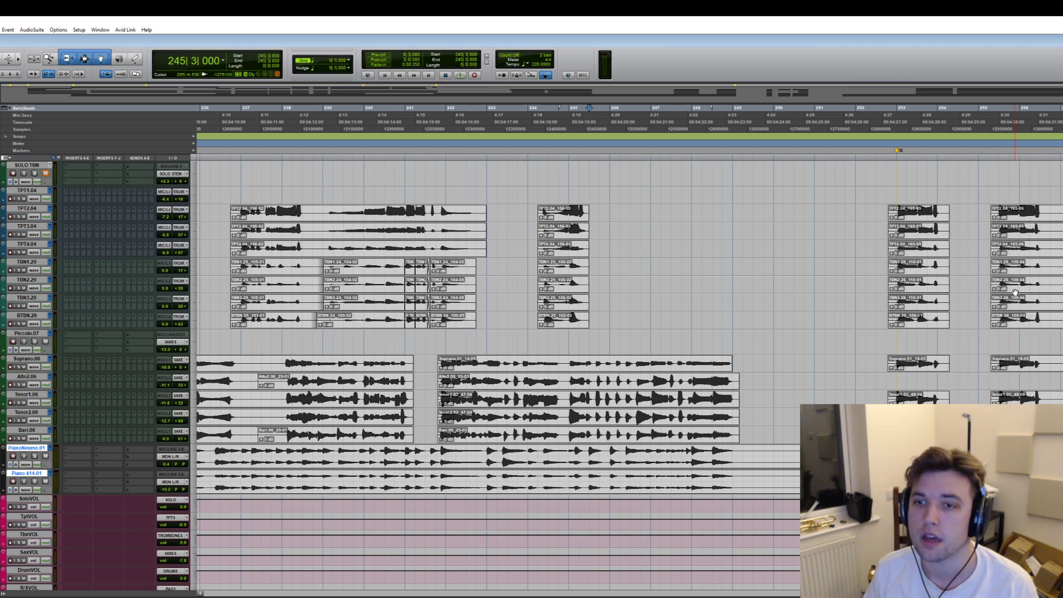
- Cut off the brass and saxophone clip tails after 254|2|000 and after 256|4|000
left_click(955, 216)
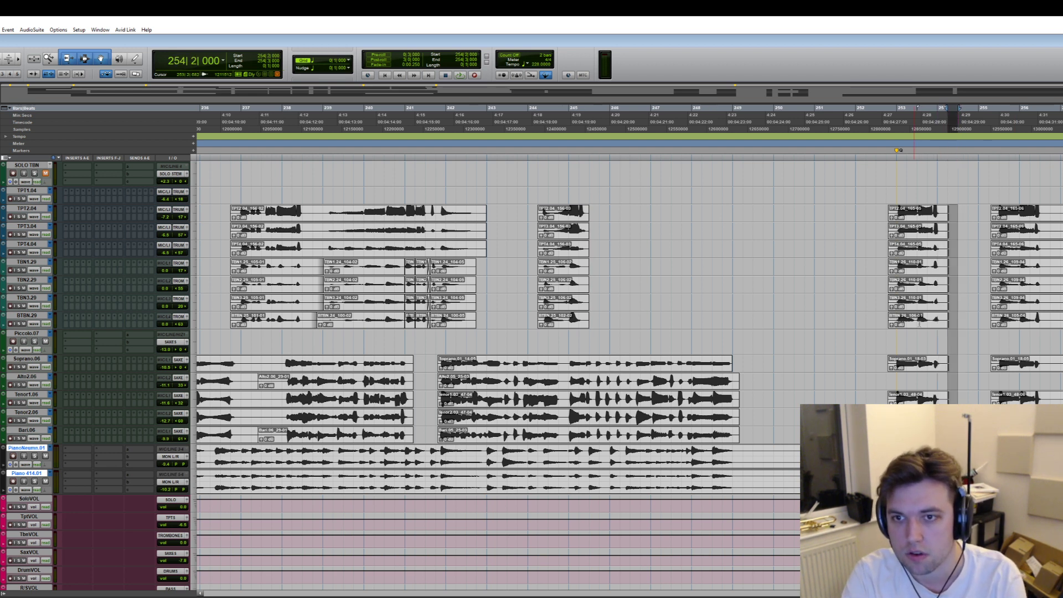
key("Delete")
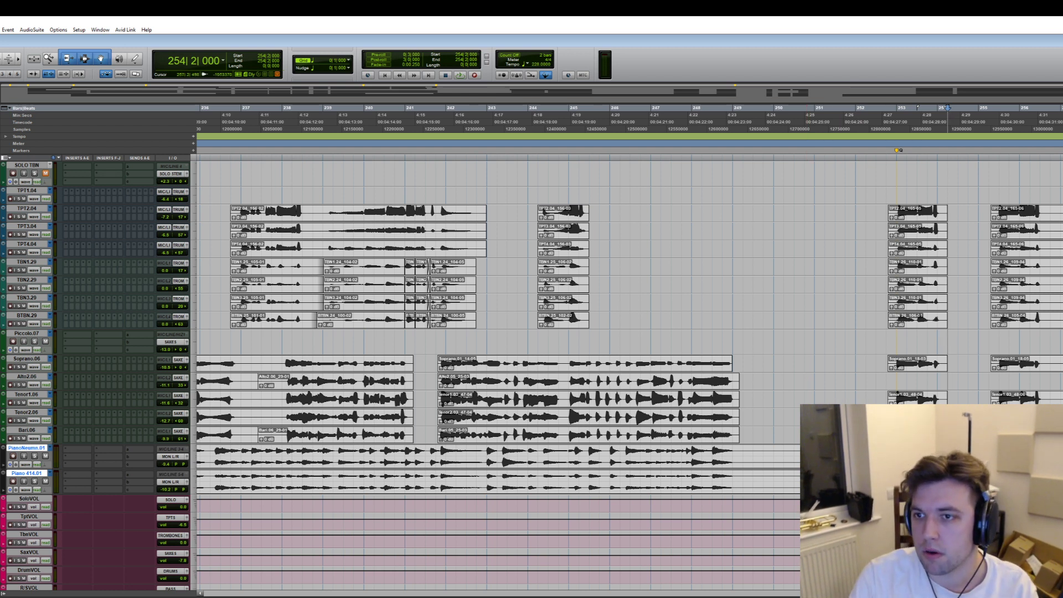
left_click_drag(1062, 210, 1051, 398)
key("Delete")
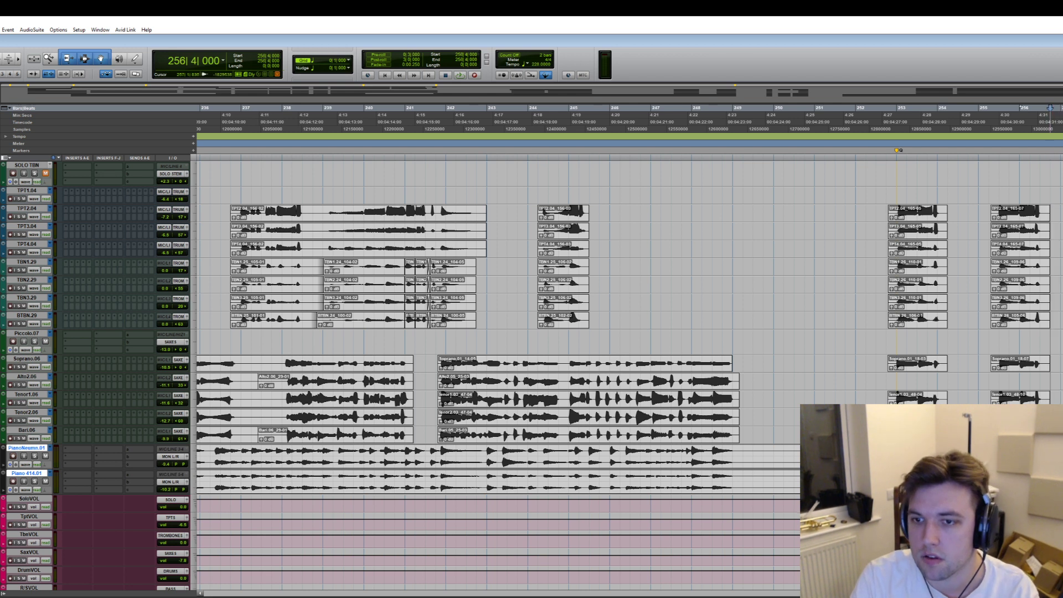
- Delete the brass and saxophone audio from 264|4|000 to about 265|2
scroll(1054, 277, "right", 5)
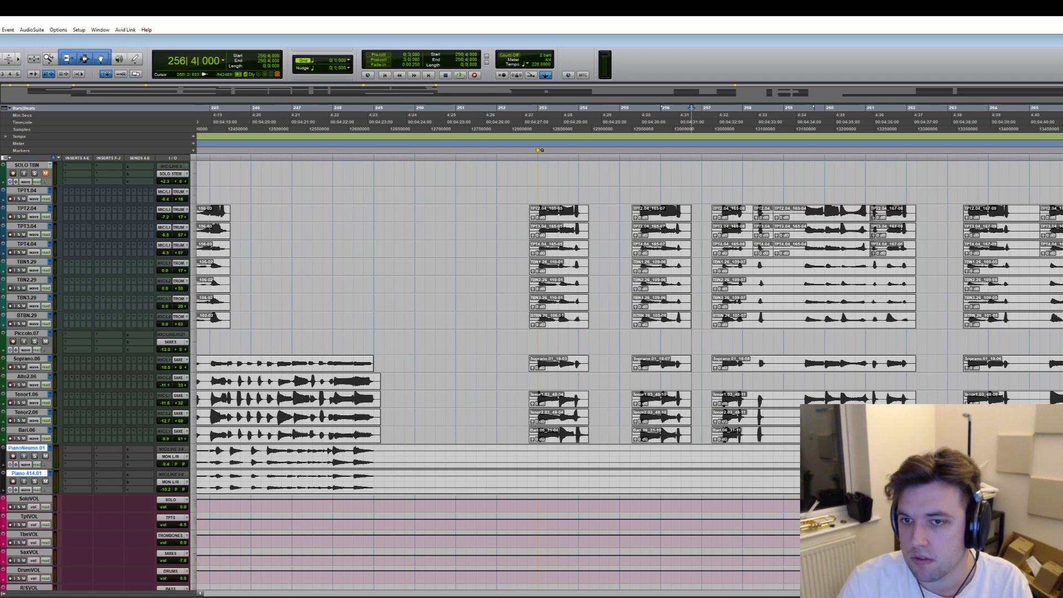
scroll(1008, 380, "right", 4)
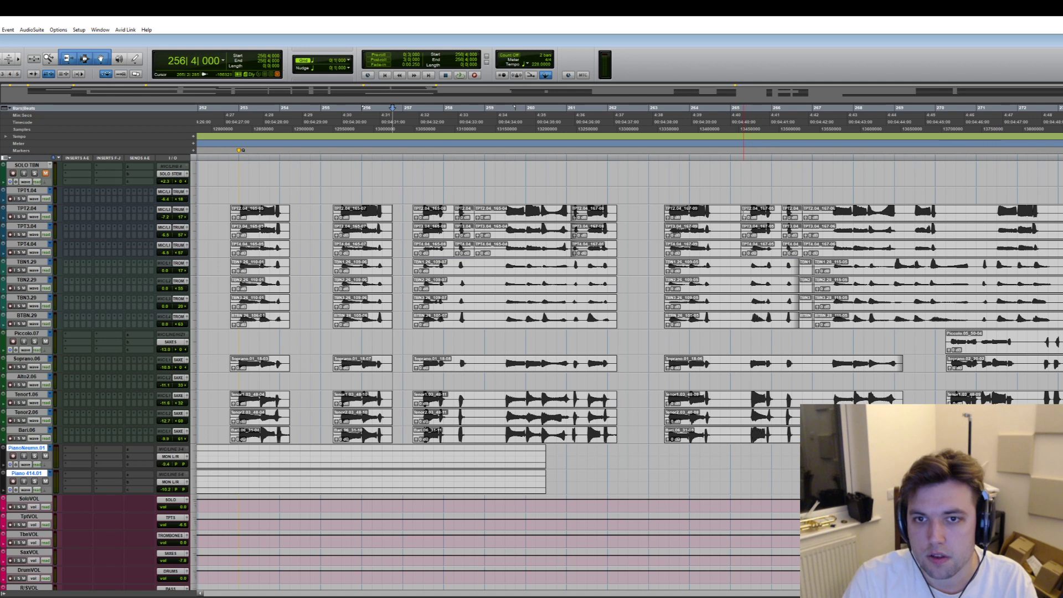
left_click_drag(721, 211, 741, 440)
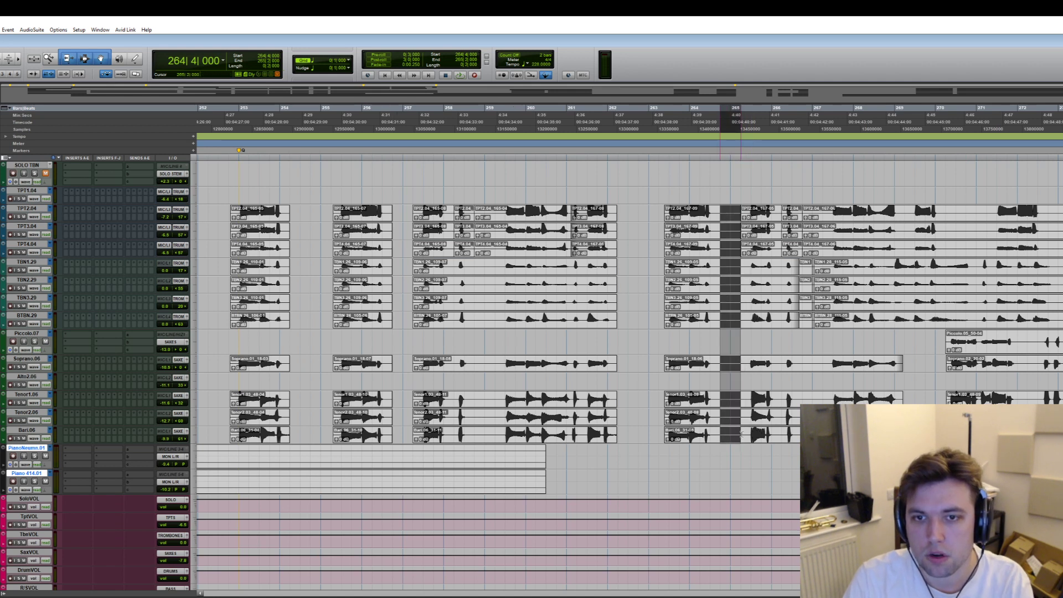
key("Delete")
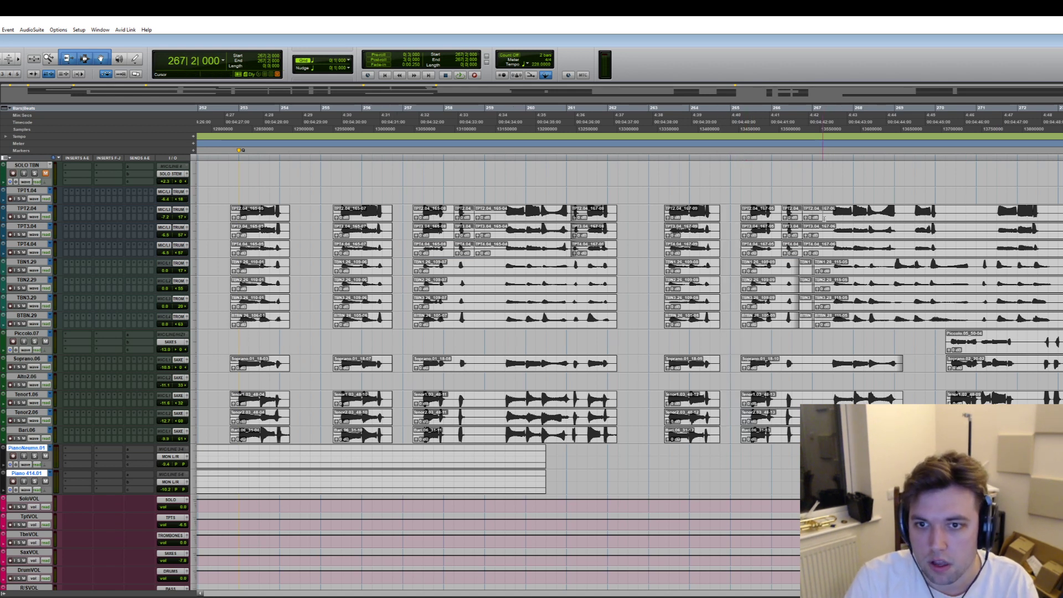
- Delete the brass and saxophone audio from 266|3|583 to 267|2|000 and the trumpet audio from 270|2|000 to about 271|2
left_click_drag(820, 360, 799, 439)
key("Delete")
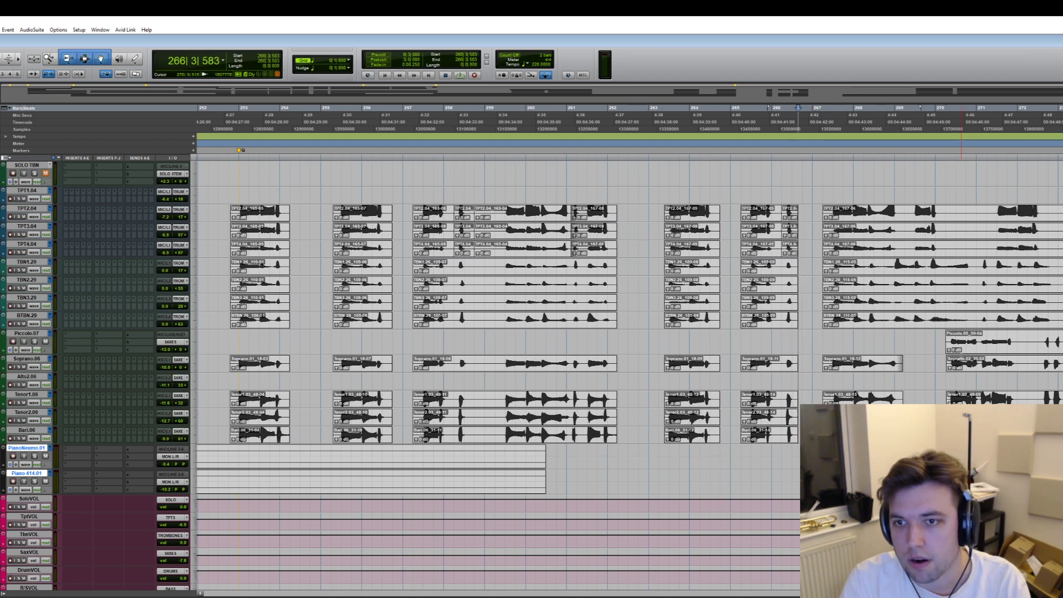
left_click_drag(946, 213, 988, 249)
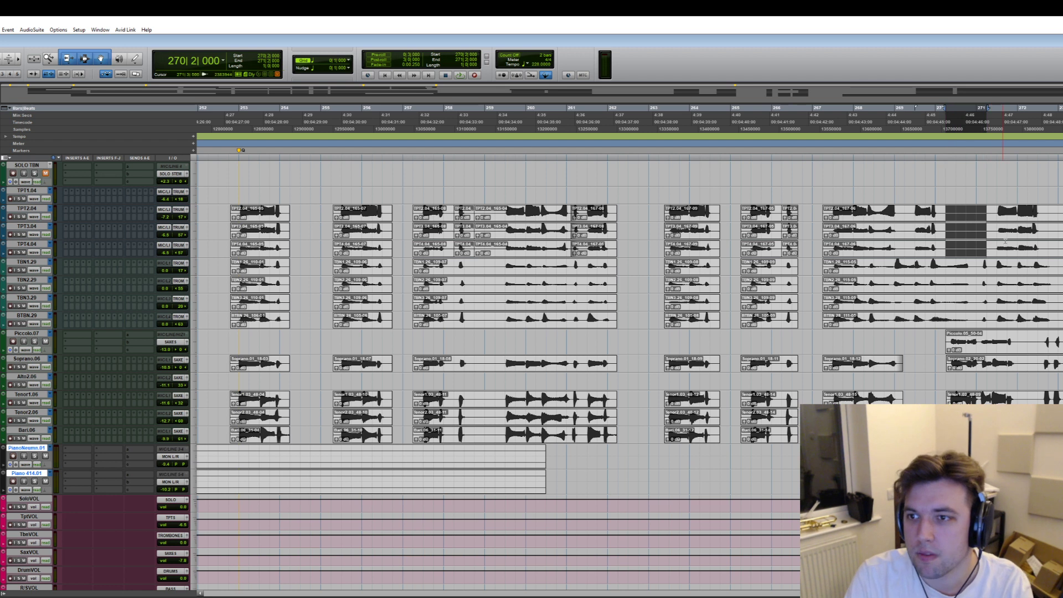
key("Delete")
- Play back from 263|2|000, and play from 266|4|000 with the Neumann piano track soloed to check the passage
left_click(662, 213)
key("space")
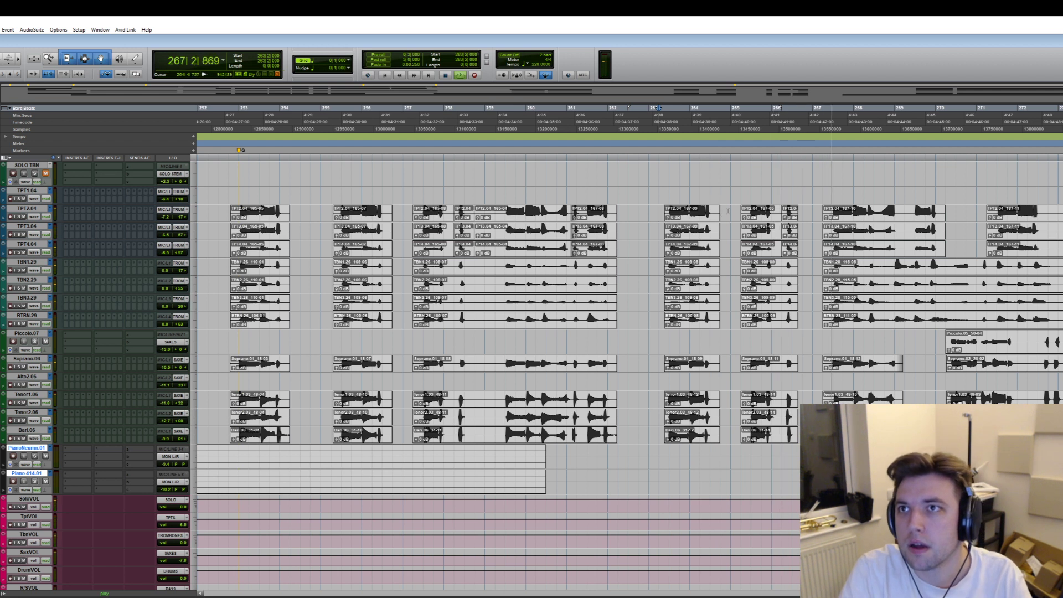
key("space")
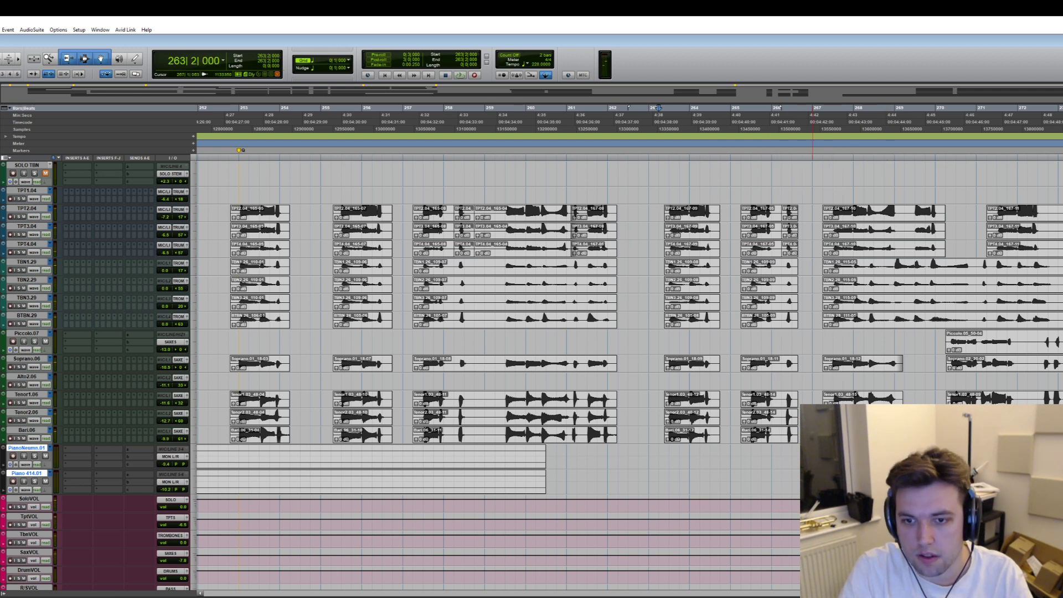
key("space")
key("space")
key("space")
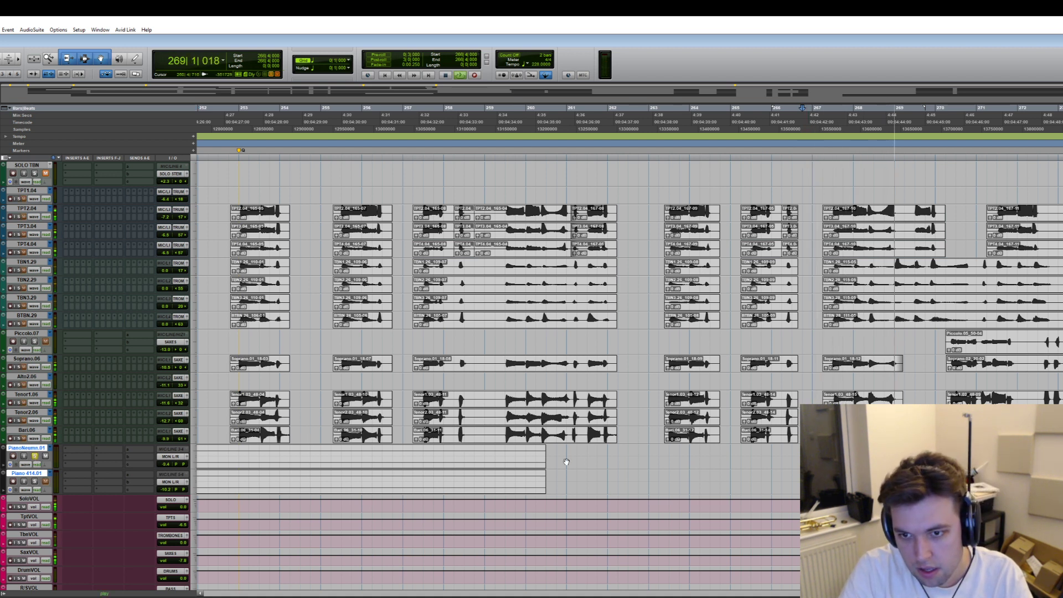
key("space")
left_click(814, 460)
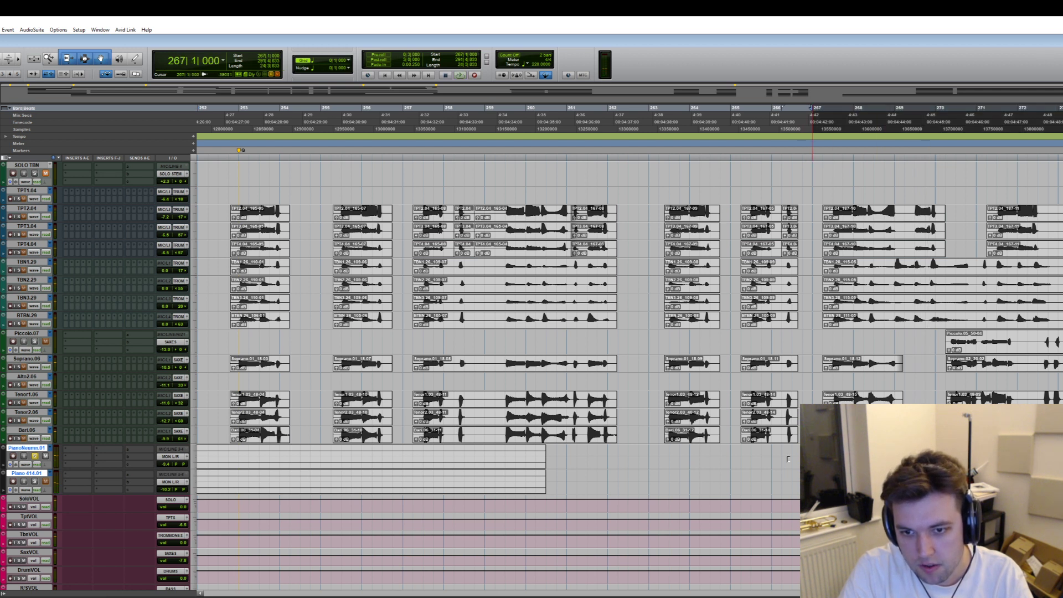
left_click(812, 451)
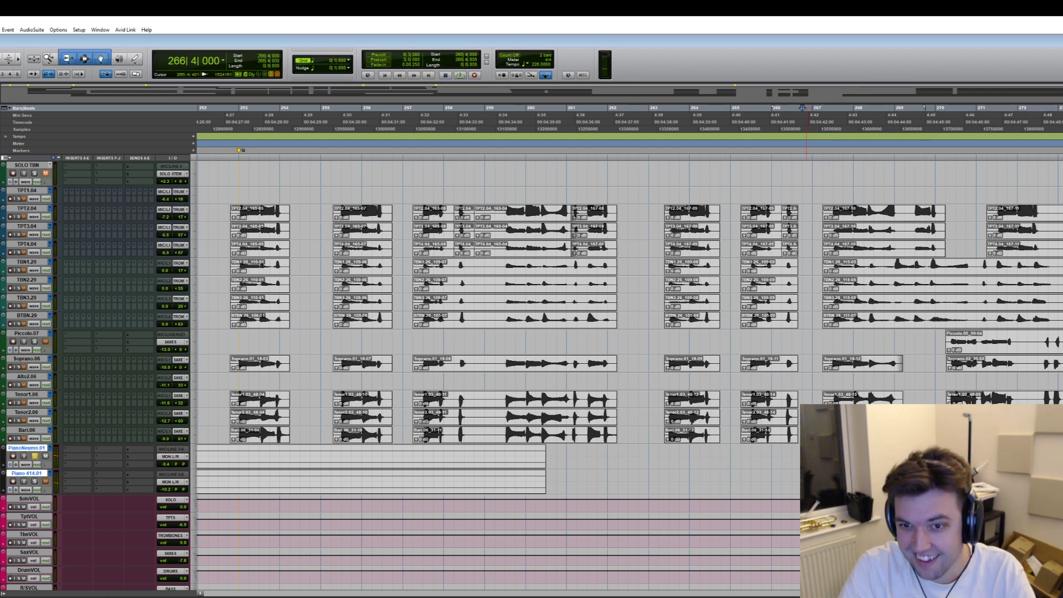
key("space")
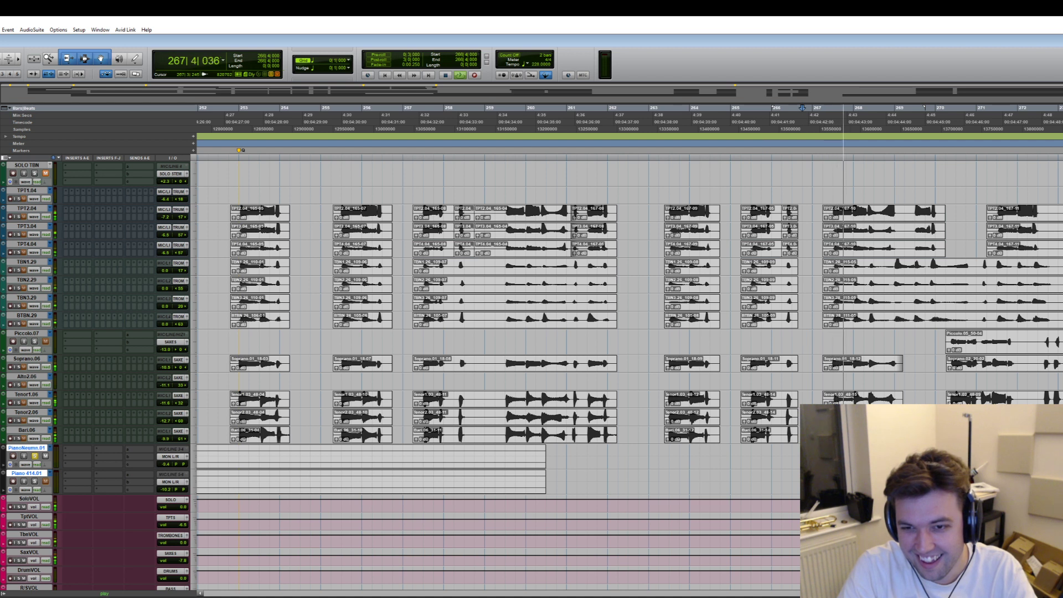
key("space")
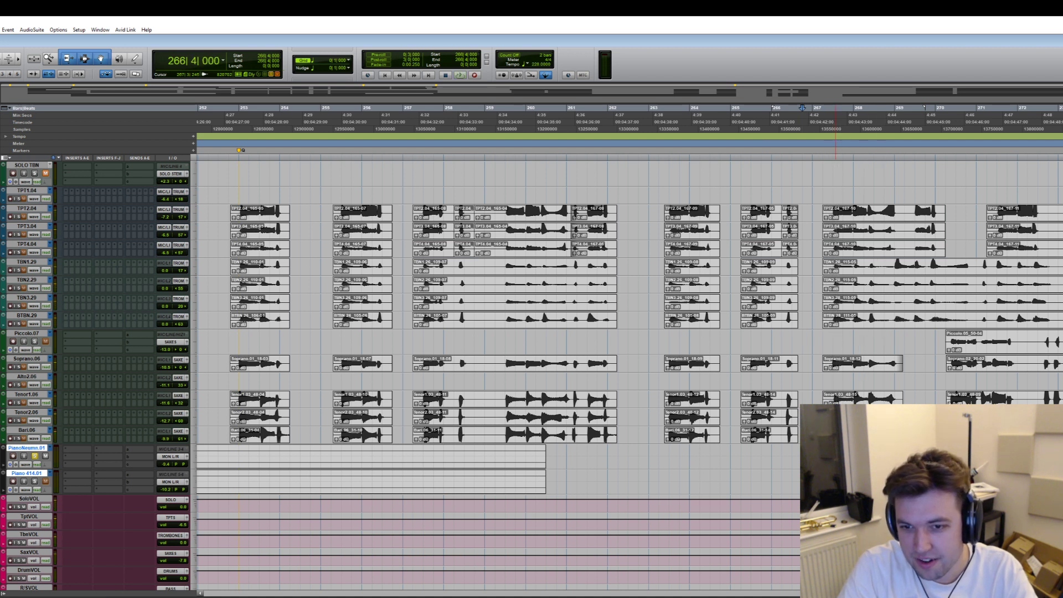
key("space")
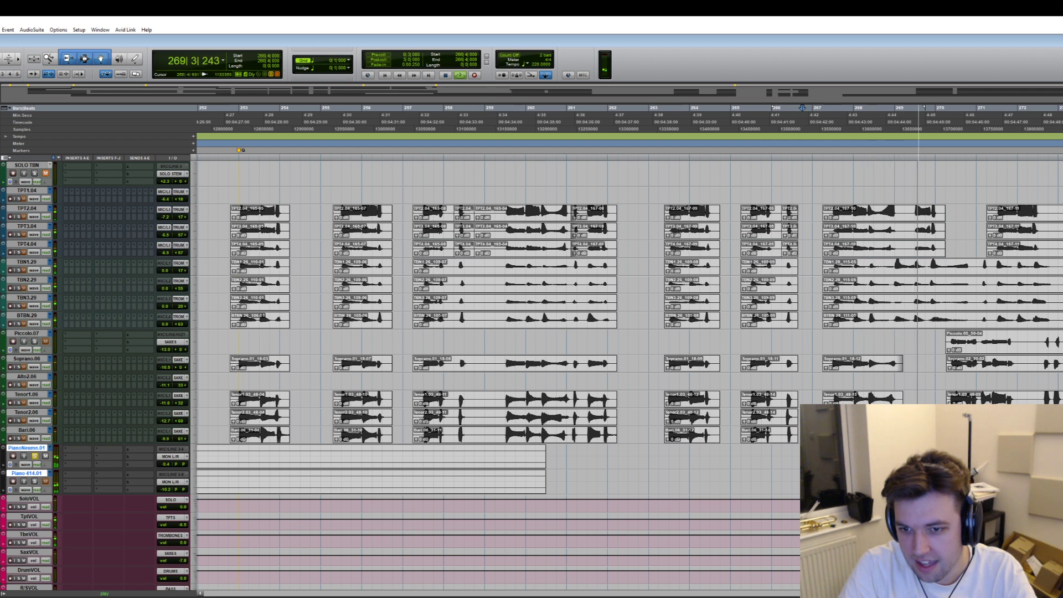
key("space")
- Delete the silent audio on both piano tracks from 249|2|000 to about bar 261
left_click_drag(895, 477, 758, 496)
left_click(759, 494)
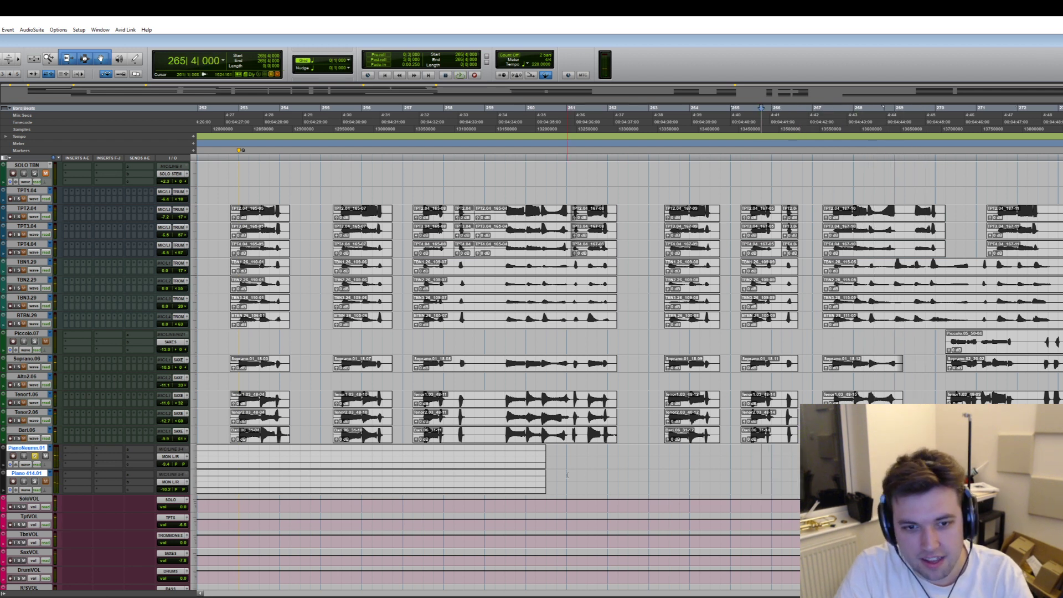
scroll(527, 453, "left", 5)
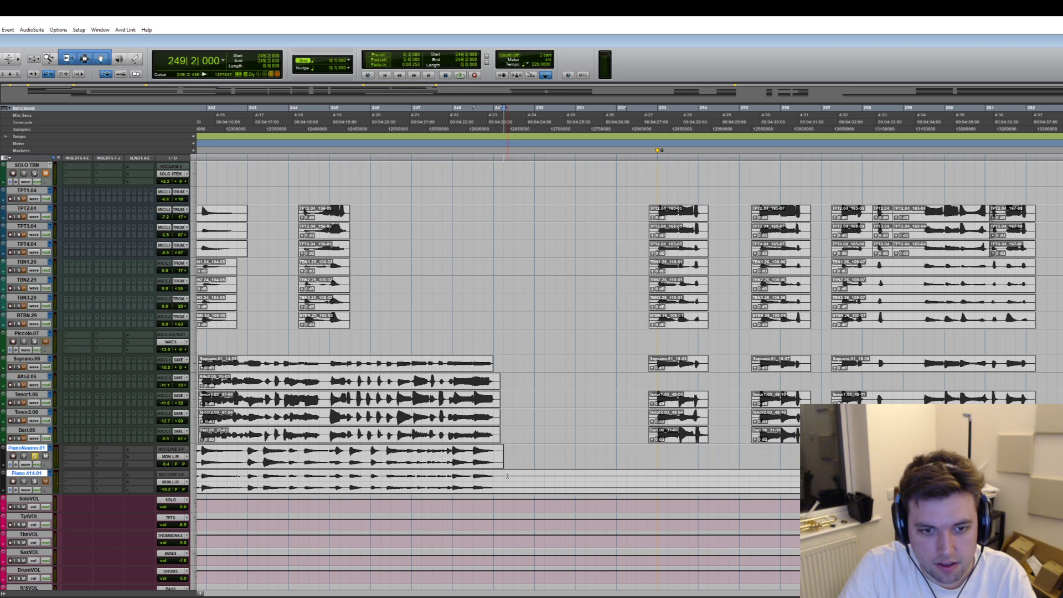
scroll(797, 475, "right", 3)
- Play back the edited brass and saxophone phrases from 263|1|000 to check the cuts
left_click(839, 403)
key("space")
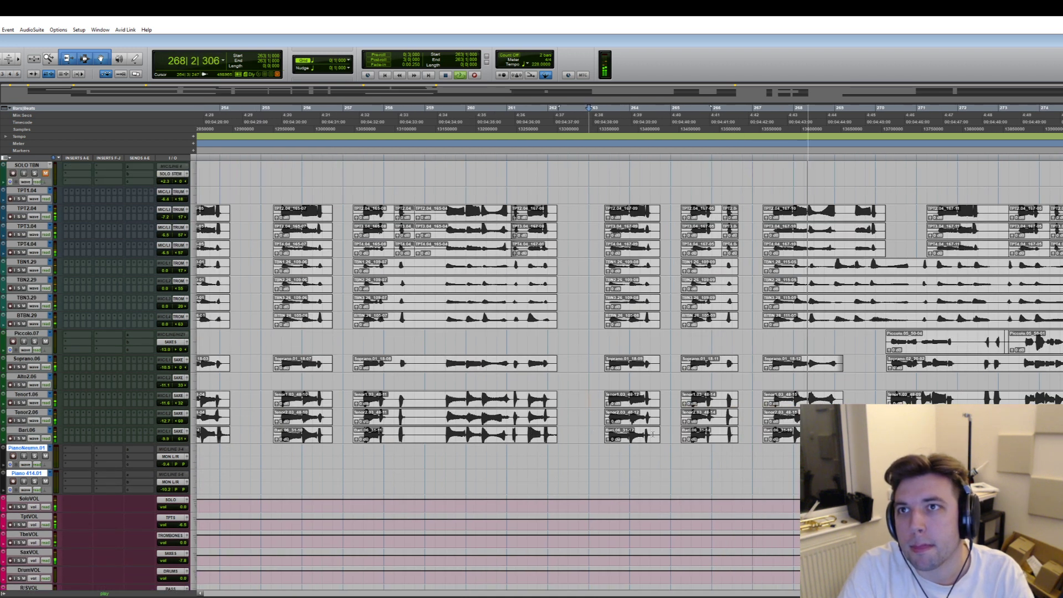
key("space")
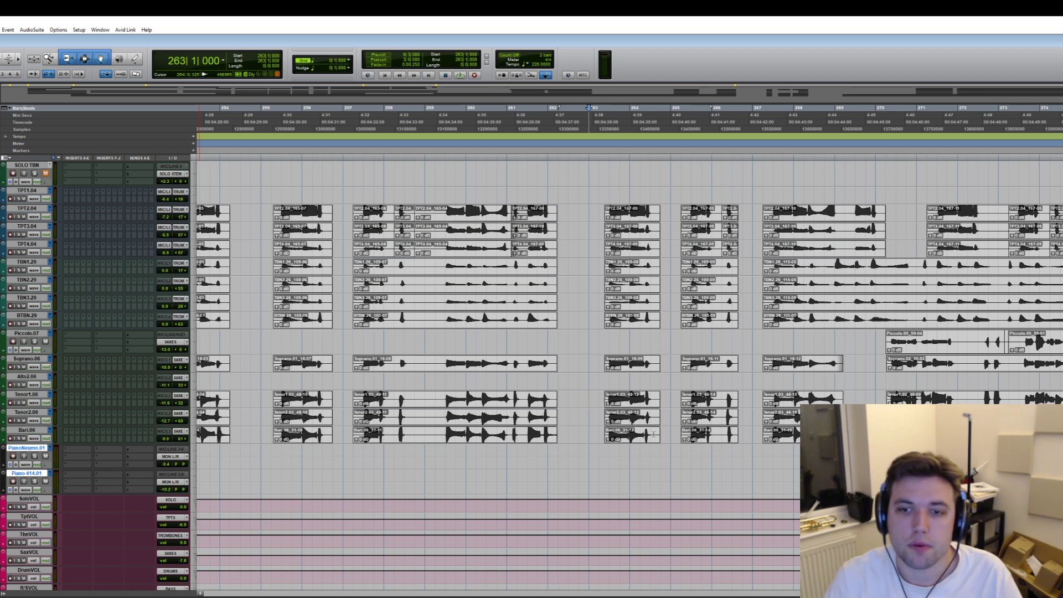
- Cut the soprano clip's tail after 269|1|711 and delete the piccolo and saxophone audio from 272|1|000 to about 272|3
left_click_drag(845, 364, 843, 377)
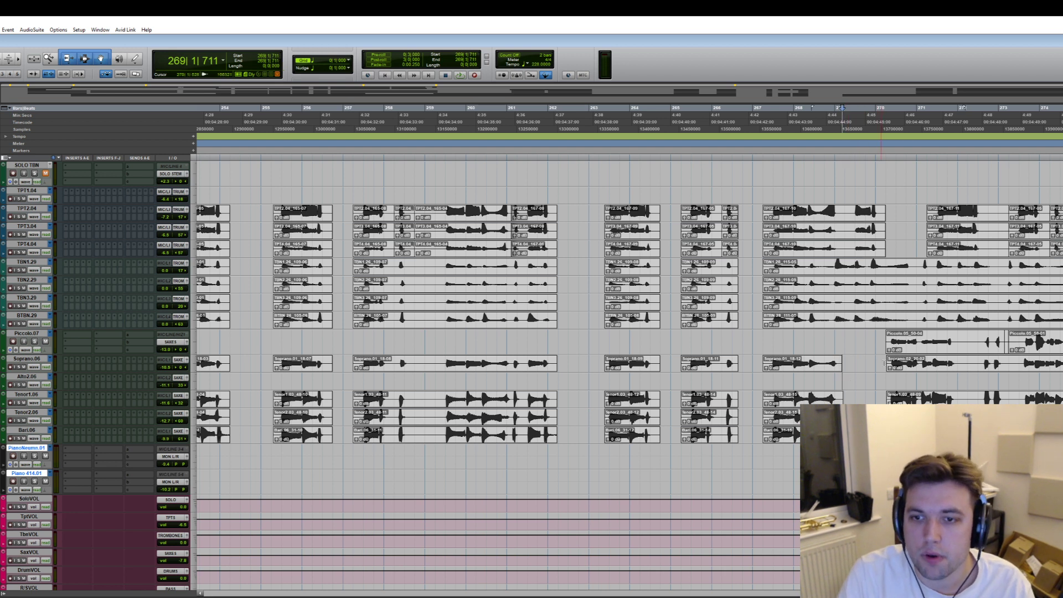
left_click(970, 372)
left_click_drag(971, 372, 958, 434)
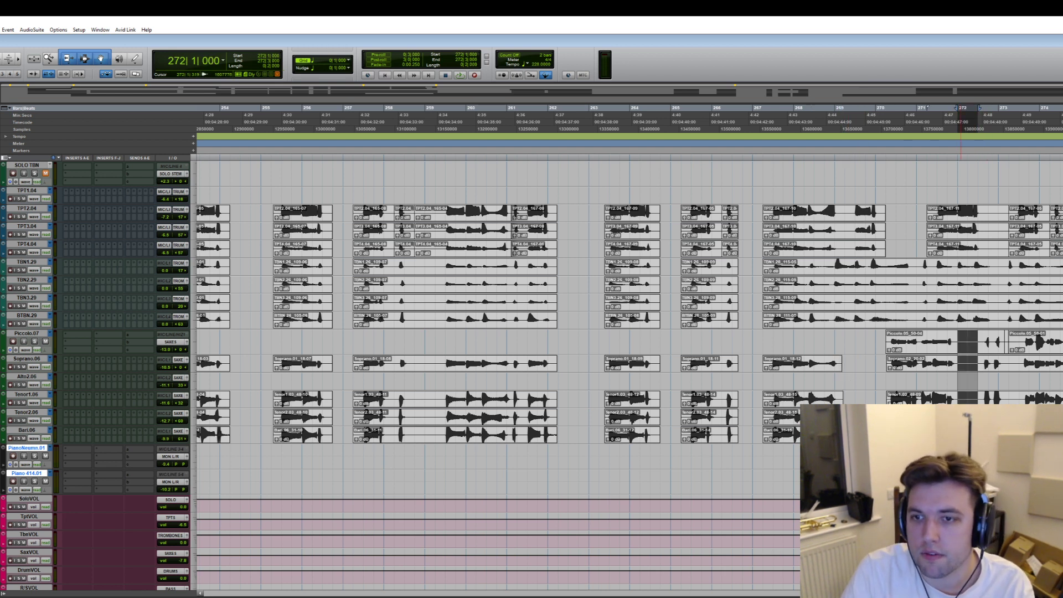
key("Delete")
- Delete the trumpet audio from 272|4|000 to about 273|2
left_click_drag(987, 212, 1008, 249)
key("Delete")
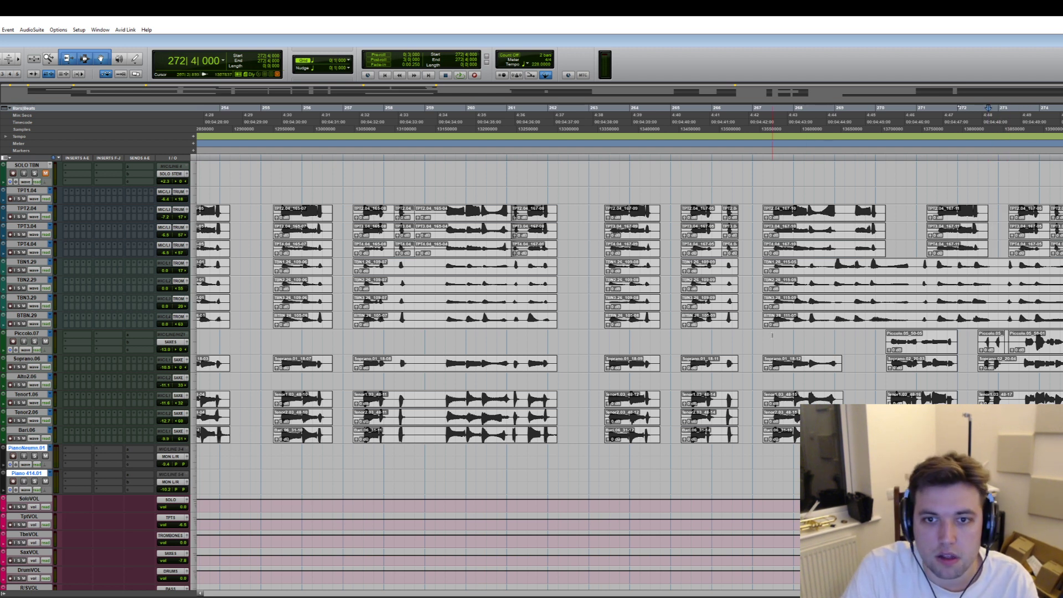
- Play back from about bar 268 and delete the piccolo and saxophone audio just after bar 273 and from 274|4|266 to about 275|2
scroll(685, 381, "right", 4)
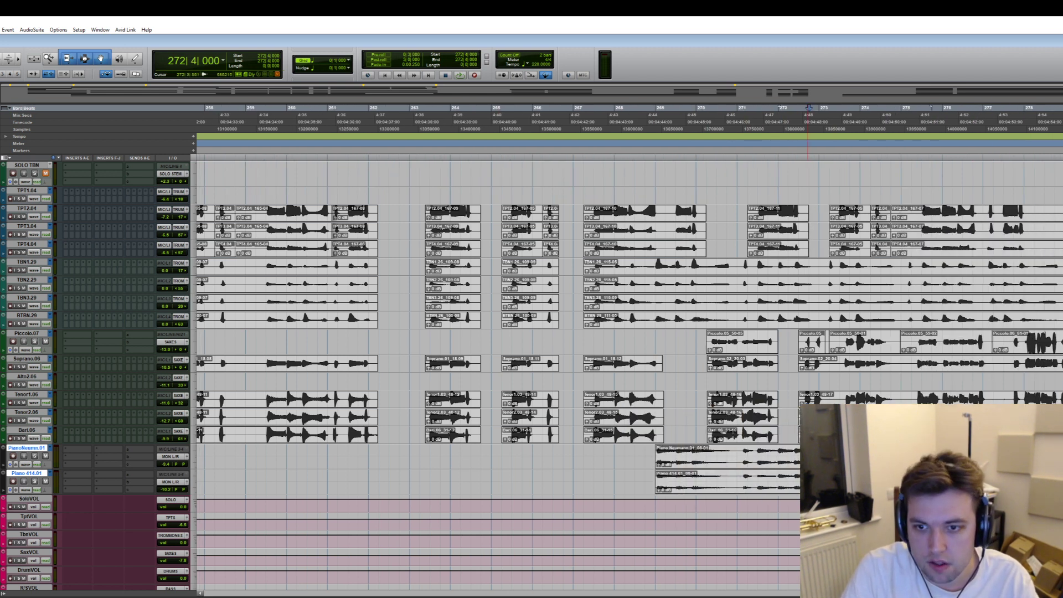
left_click(616, 400)
key("space")
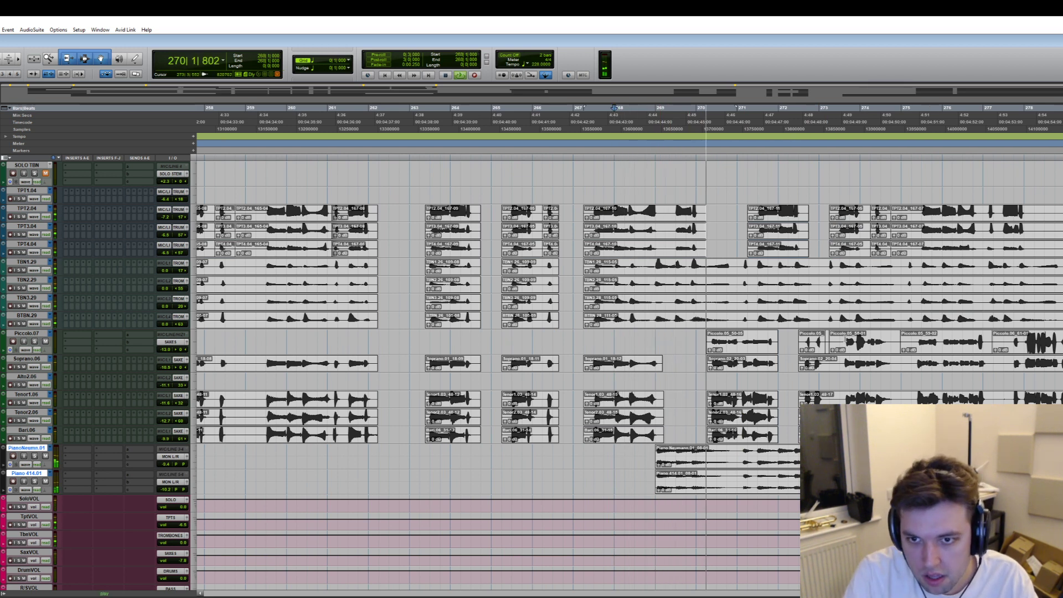
left_click_drag(830, 359, 833, 359)
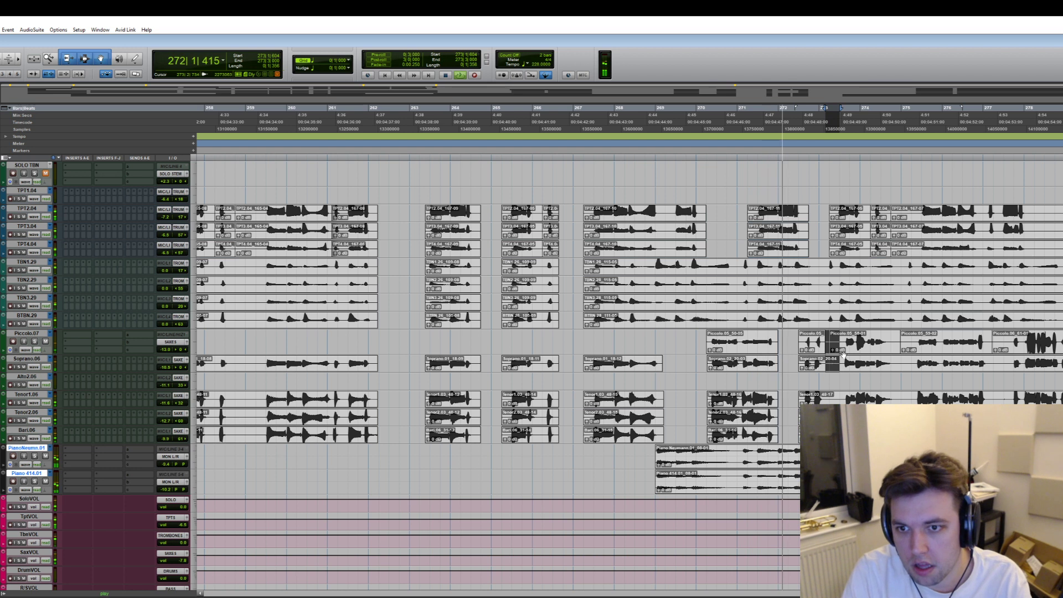
key("Delete")
key("space")
left_click_drag(911, 339, 894, 364)
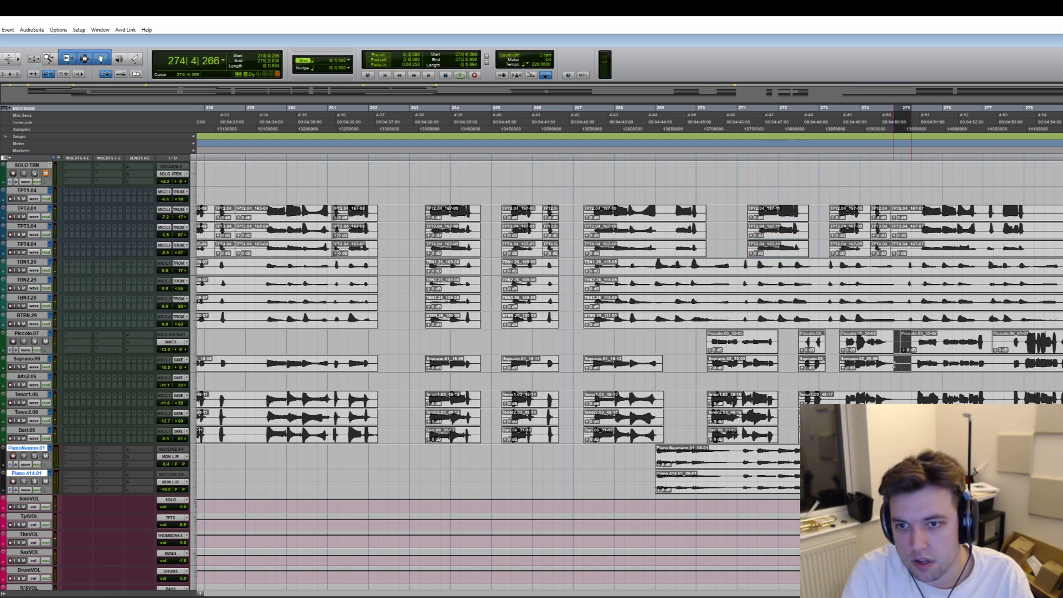
key("Delete")
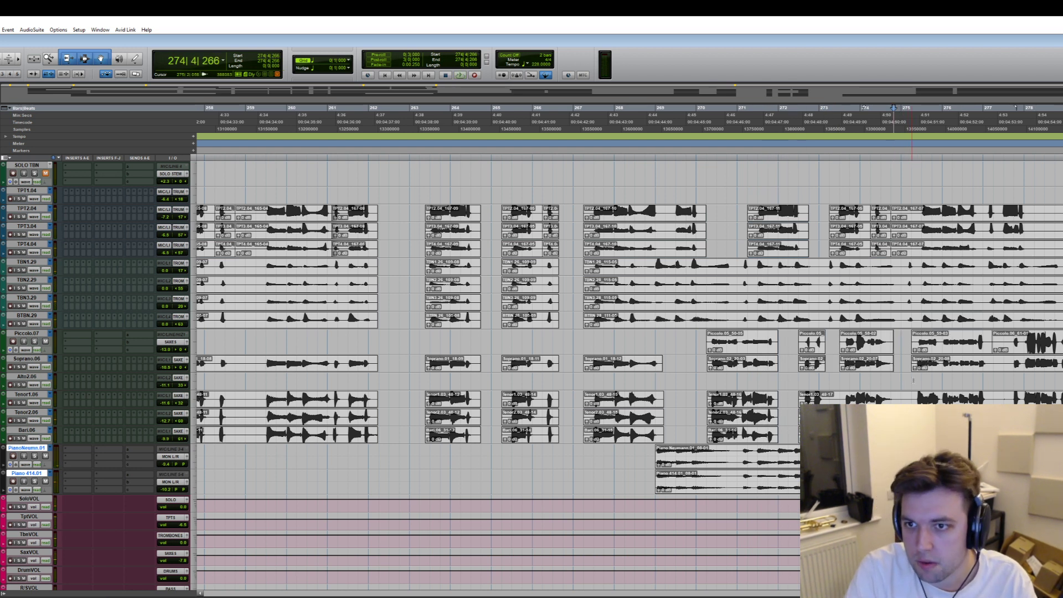
- Delete the trumpet audio from 278|2|000 to about bar 279 and play back from 271|1|000
left_click_drag(1034, 214, 1060, 250)
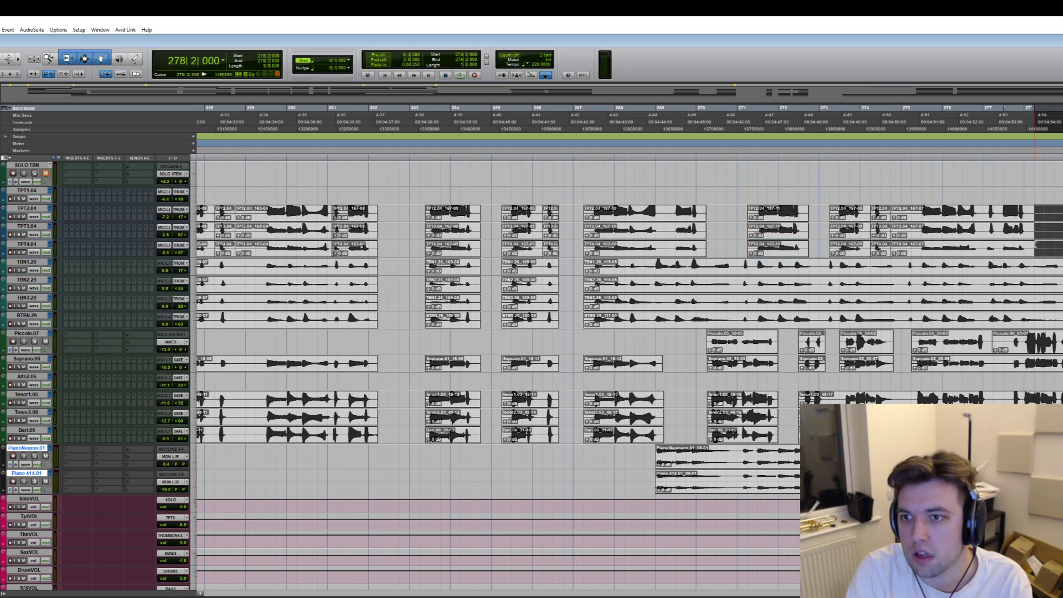
key("Delete")
left_click(737, 221)
key("space")
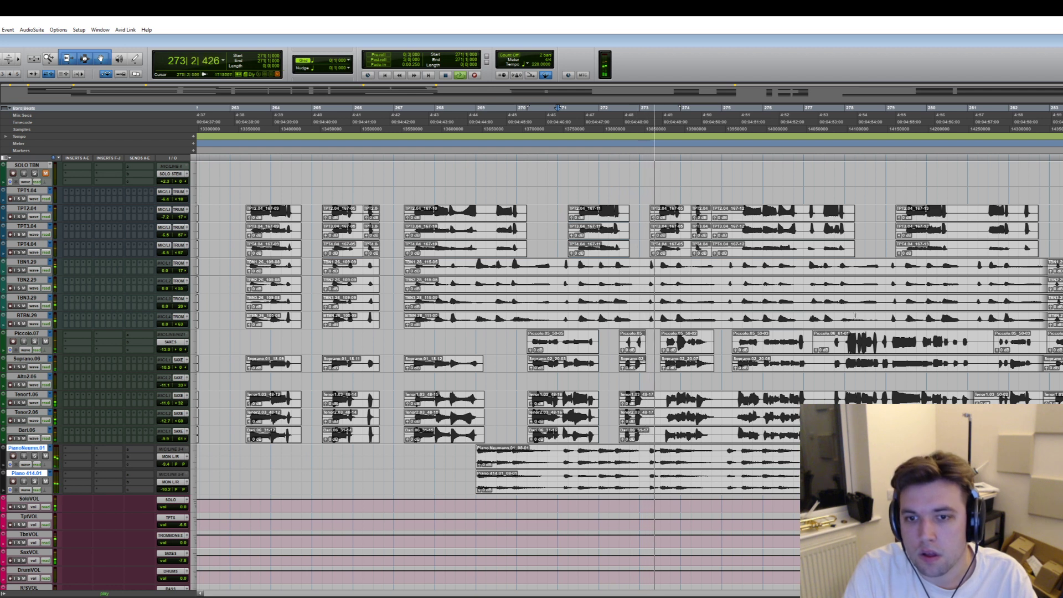
- Delete the piccolo and soprano audio from 277|1|537 to about 277|3, and the piccolo and saxophone audio from 281|1|352 to about 281|4
left_click_drag(826, 337, 810, 367)
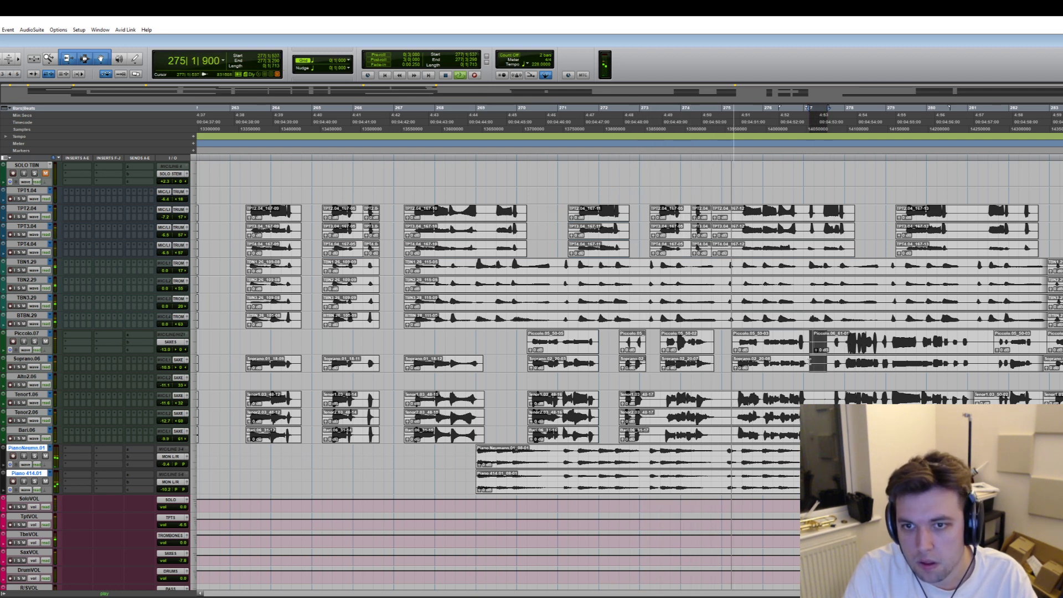
key("Delete")
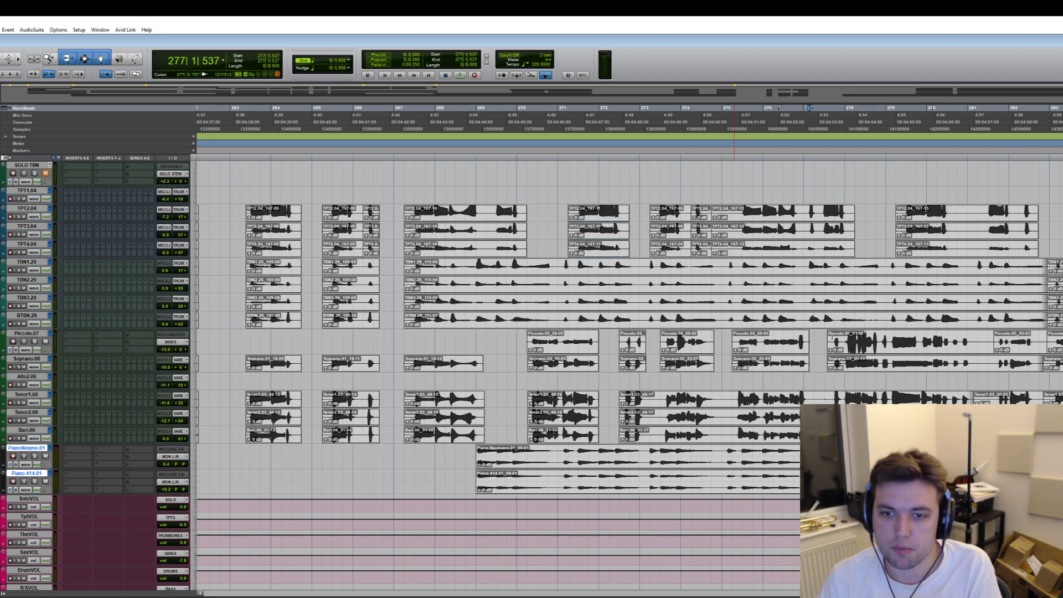
left_click_drag(993, 399, 974, 398)
left_click_drag(971, 338, 997, 367)
key("Delete")
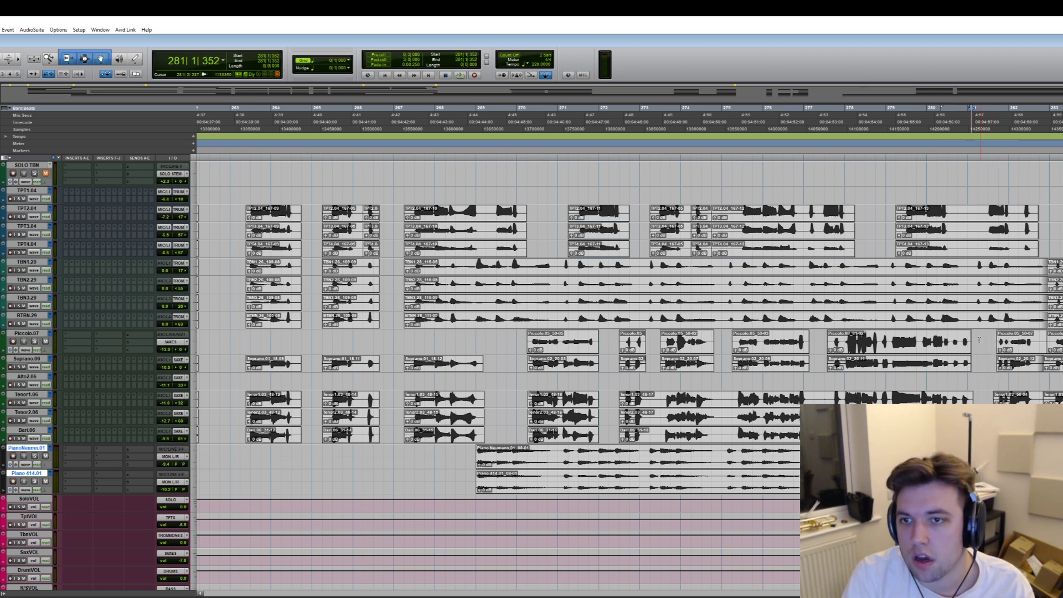
- Solo the TPT2 track and play back around 279|3|000, 288|3|000 and 289|2|000 to check the trumpet phrases
left_click(955, 209)
left_click(917, 210)
left_click(906, 210)
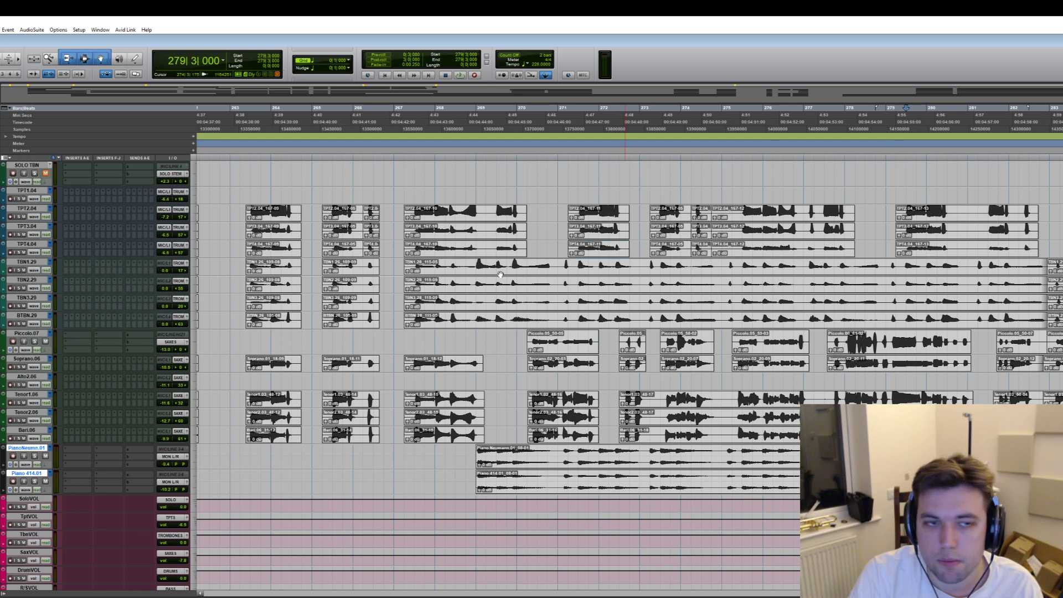
left_click(20, 216)
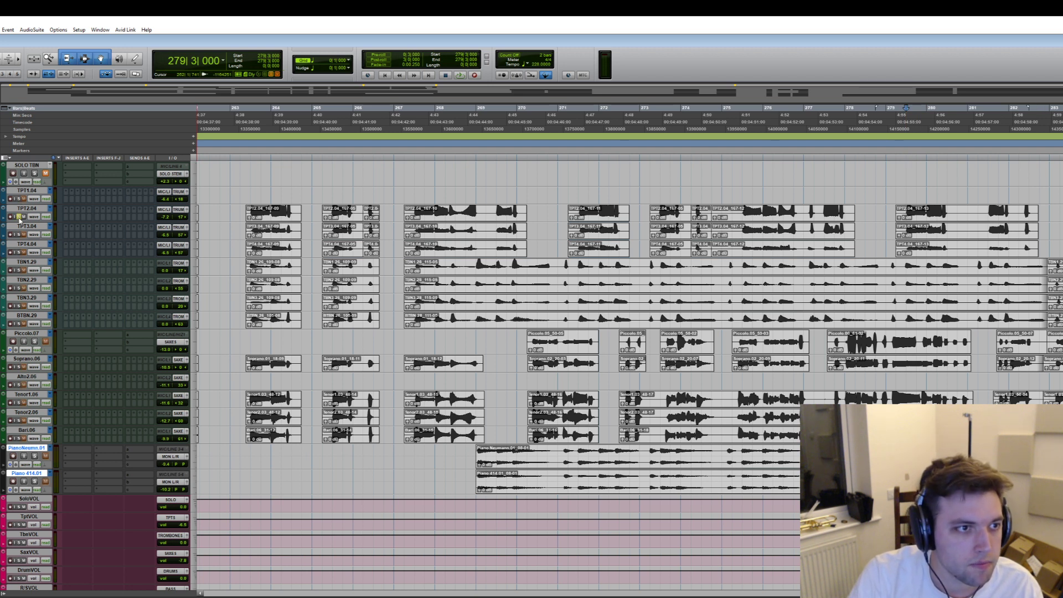
key("space")
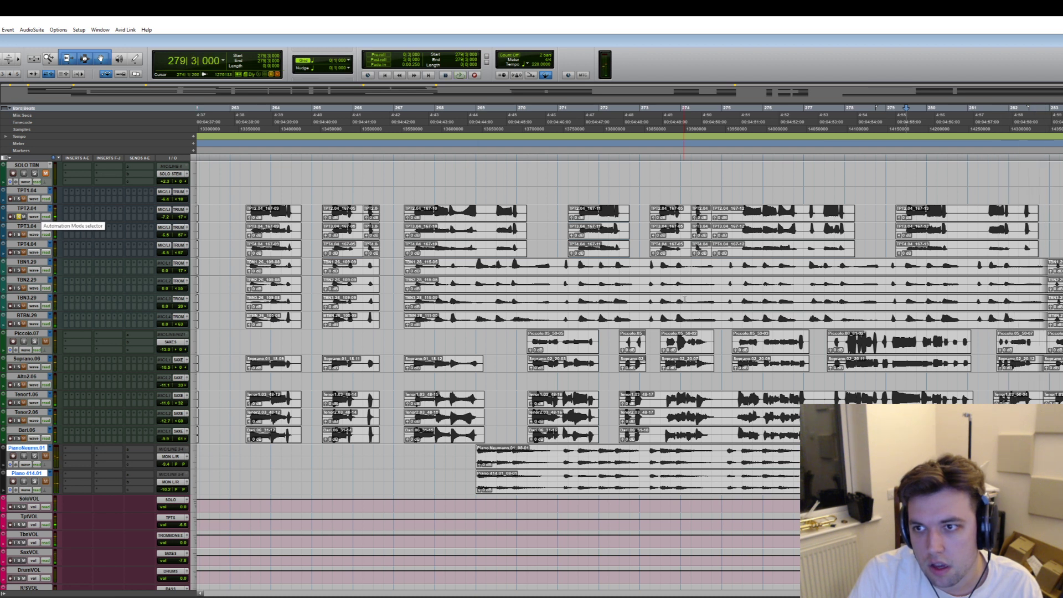
key("space")
left_click(1038, 192)
key("space")
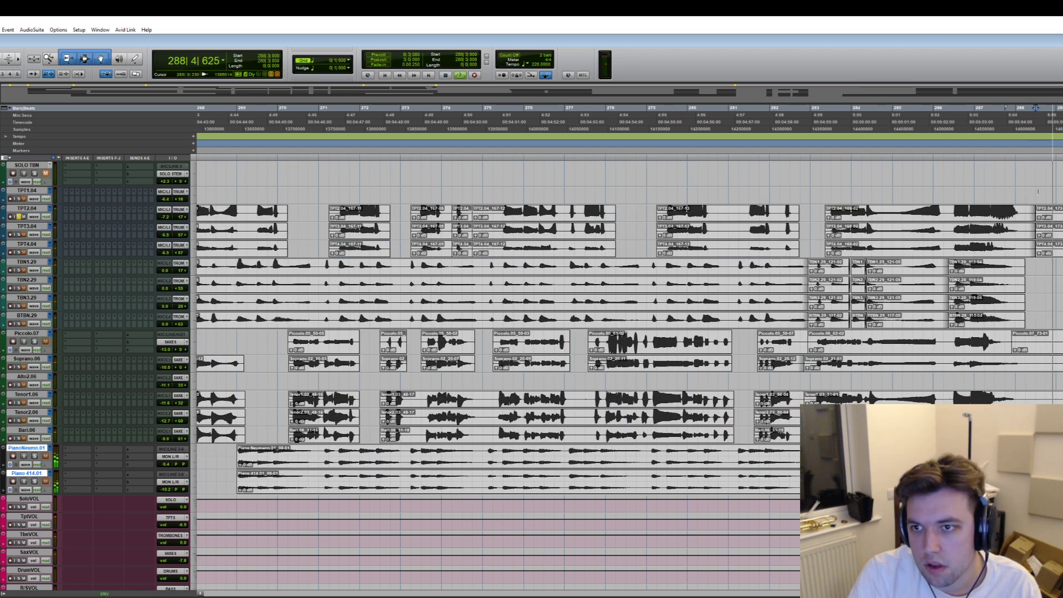
key("space")
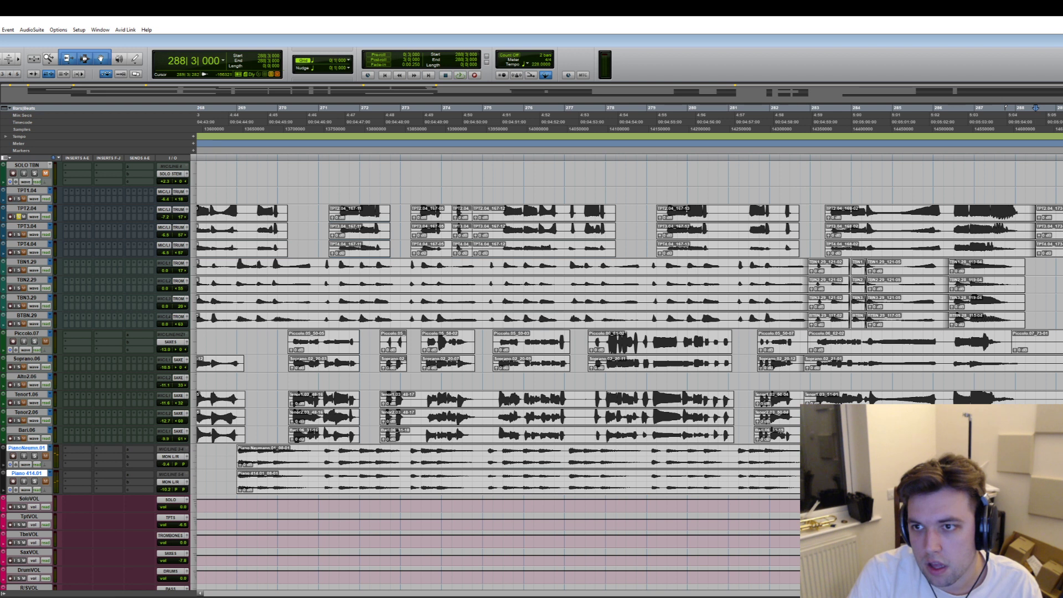
key("space")
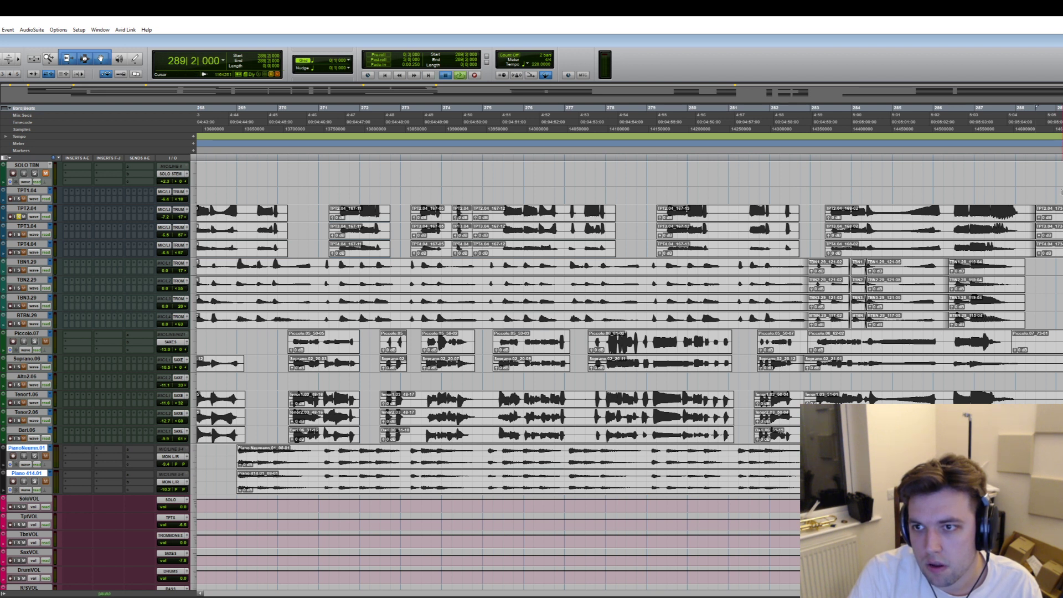
key("space")
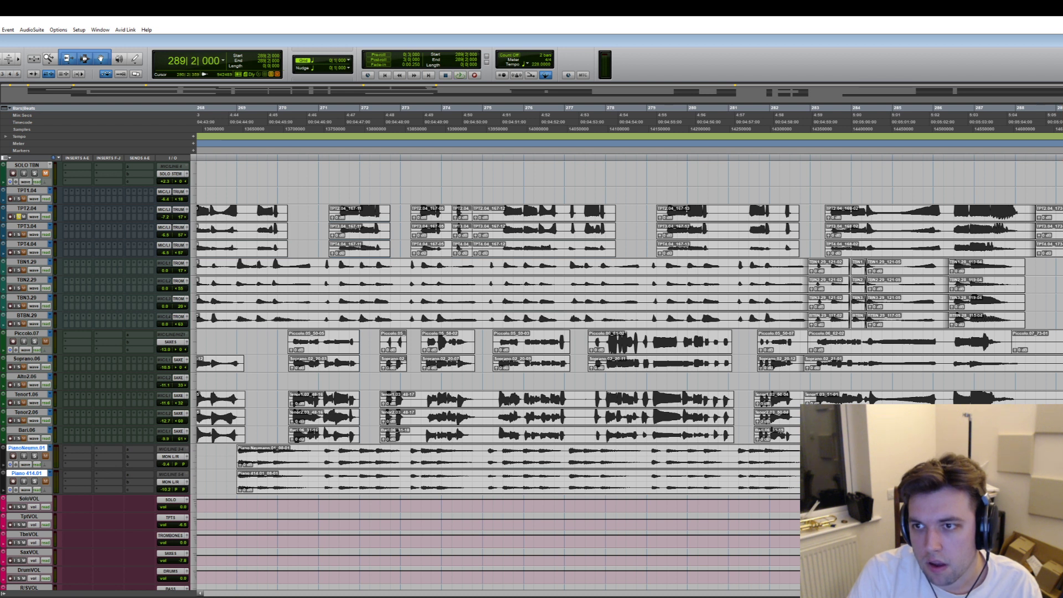
- Delete the remaining trumpet, piccolo and saxophone audio after about 288|1, including the short leftover piccolo clip starting at 287|4|627
left_click(1029, 232)
left_click_drag(1062, 337, 1025, 363)
key("Delete")
left_click(1020, 348)
key("Delete")
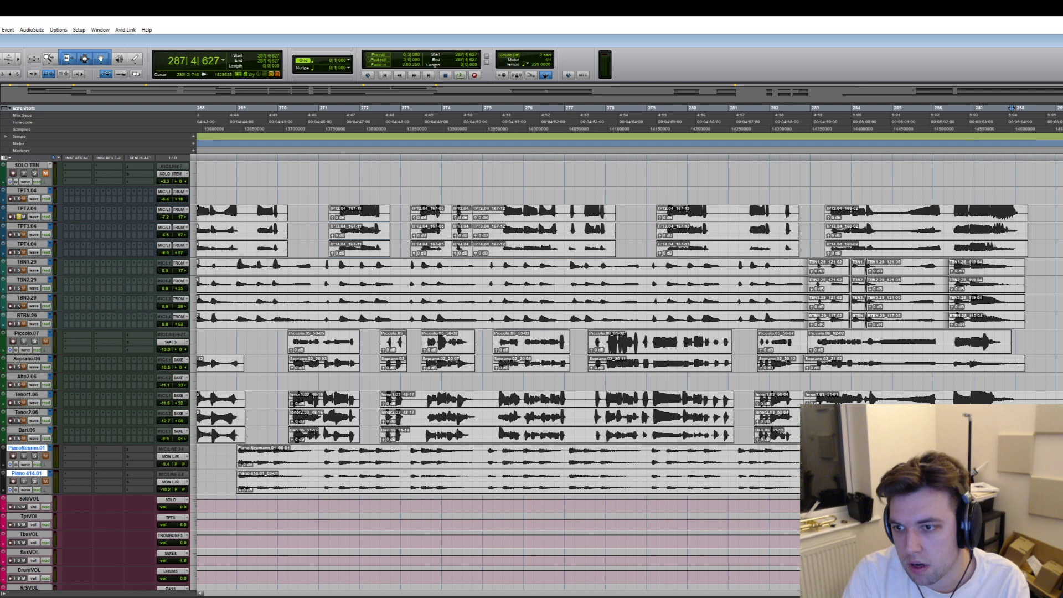
left_click_drag(1062, 397, 1025, 398)
key("Delete")
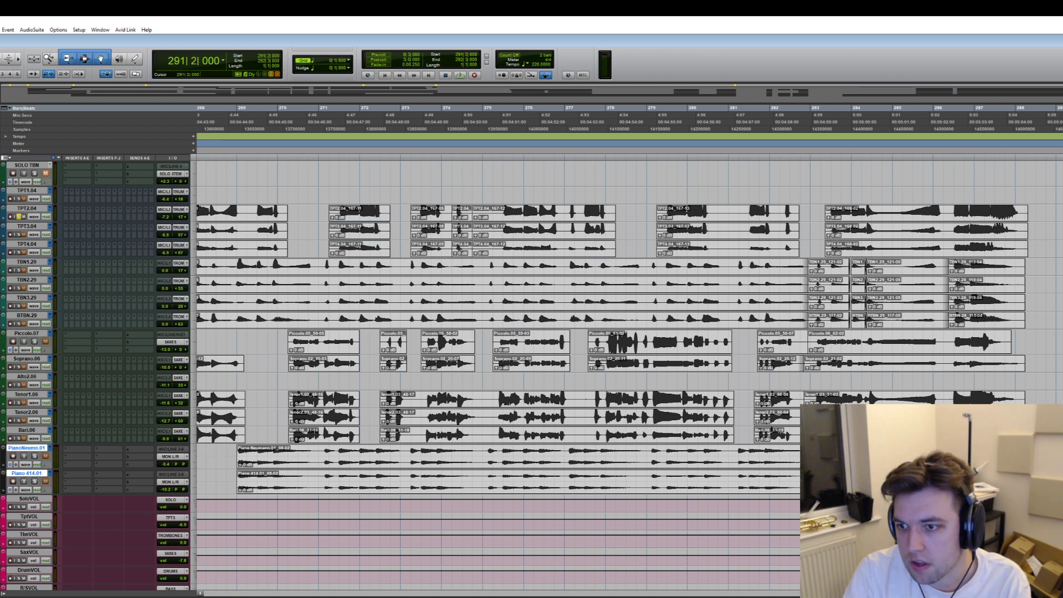
left_click(1062, 457)
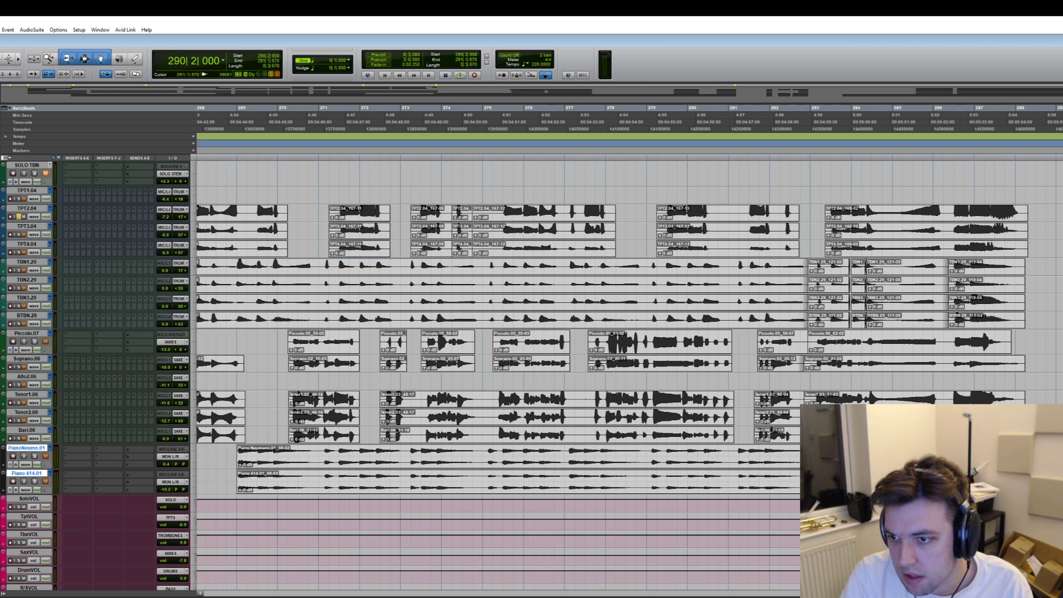
left_click_drag(1062, 458, 1059, 458)
left_click(1062, 458)
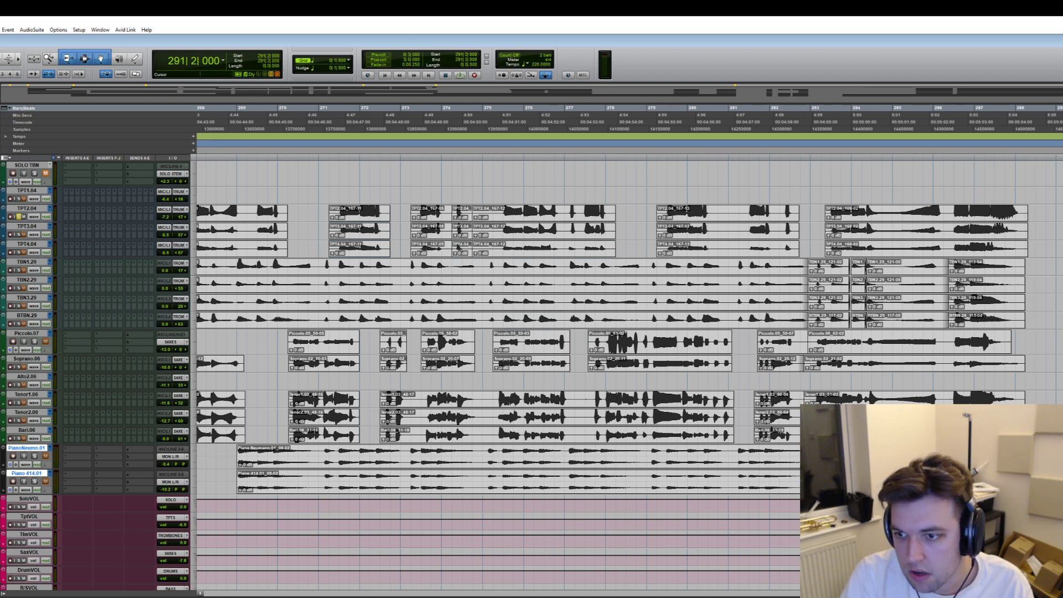
scroll(630, 348, "left", 3)
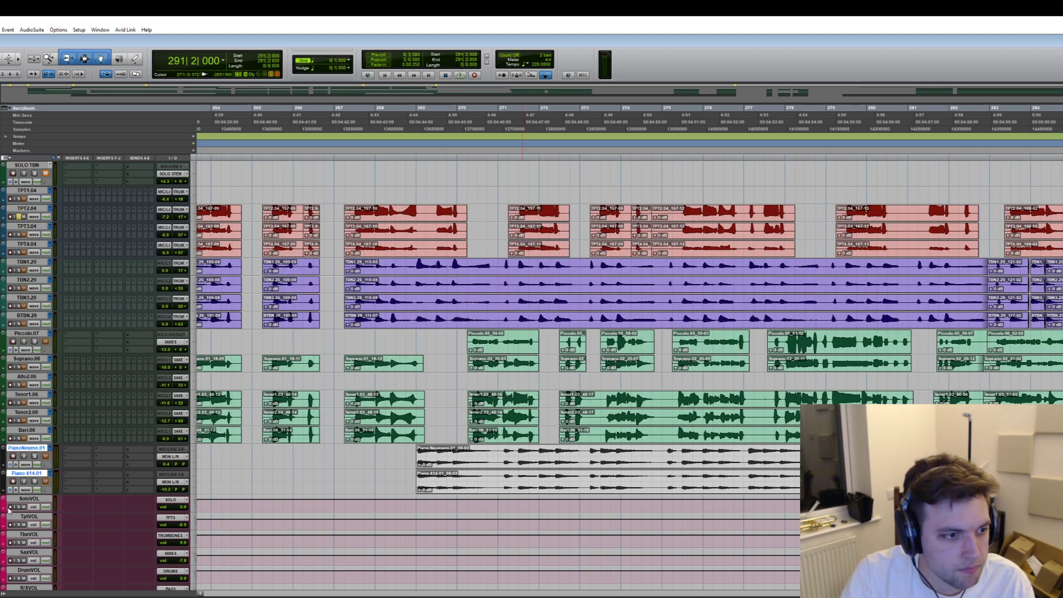
- Delete the group assigned to the SaxVOL track and three further groups
right_click(0, 463)
left_click(1, 501)
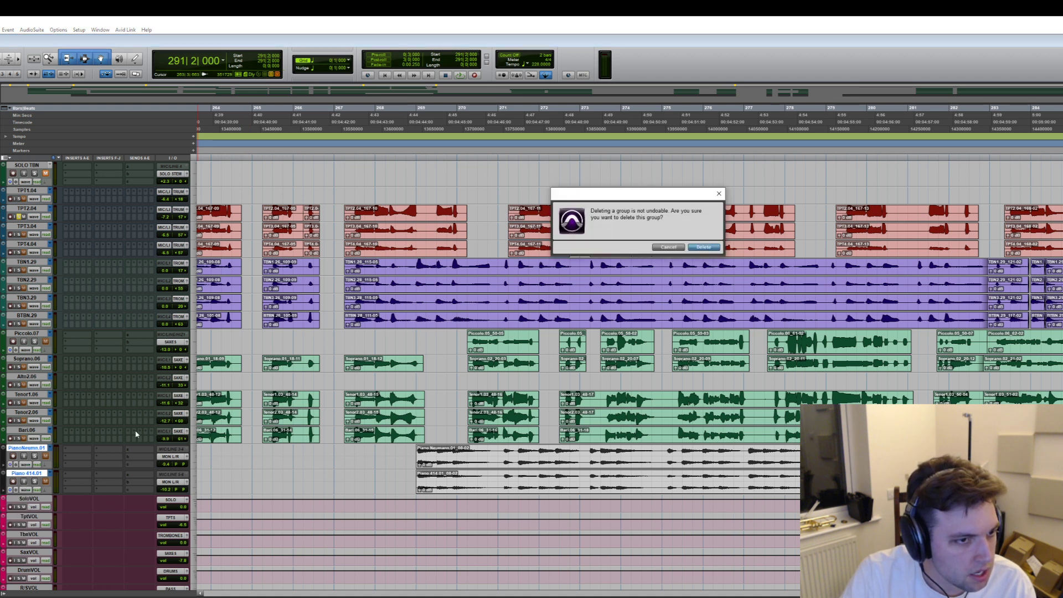
key("Return")
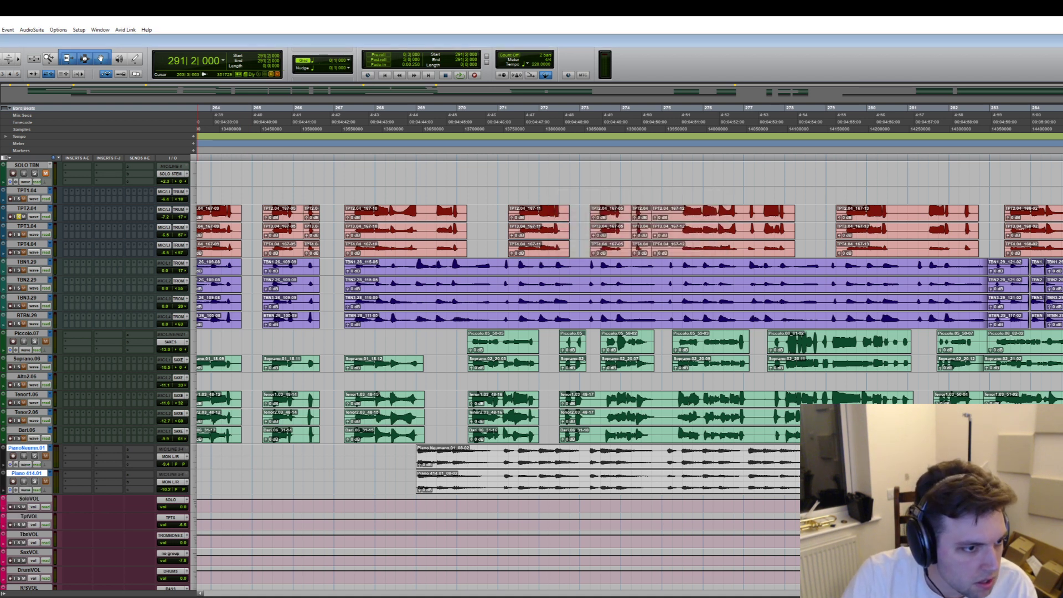
right_click(0, 524)
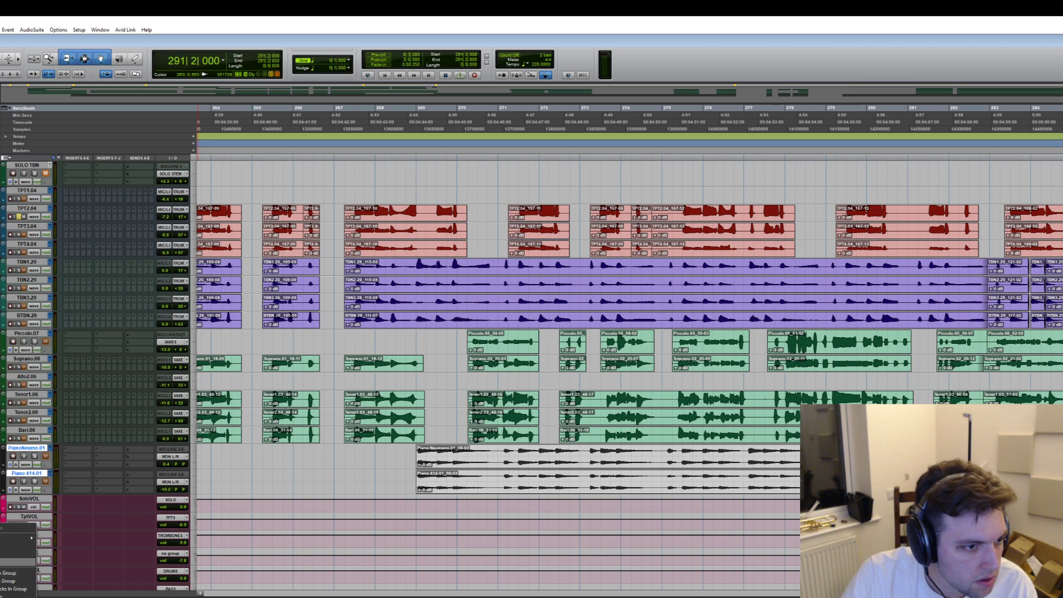
left_click(1, 562)
key("Return")
right_click(0, 517)
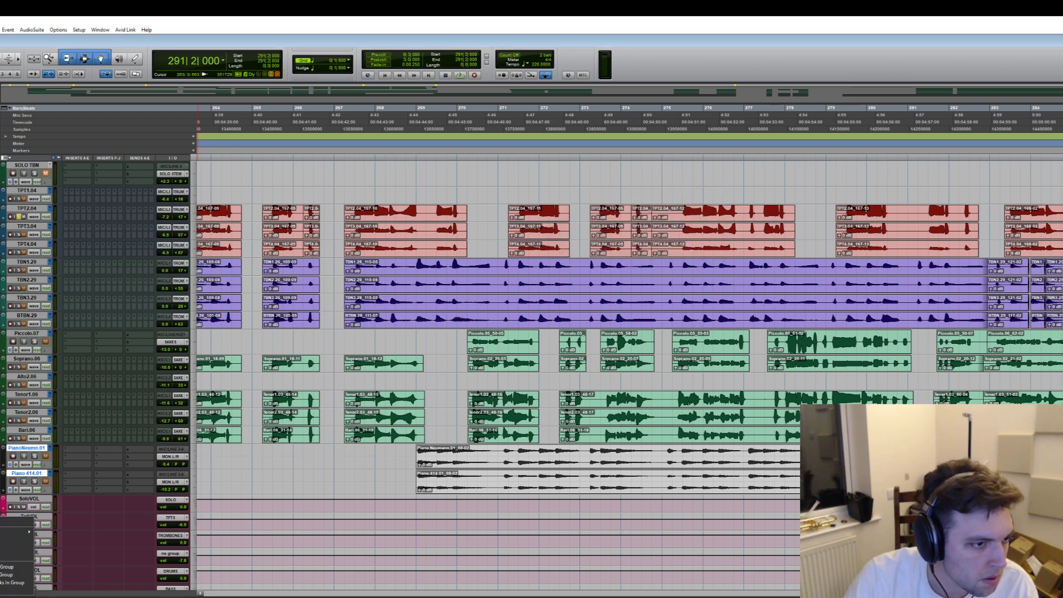
left_click(1, 554)
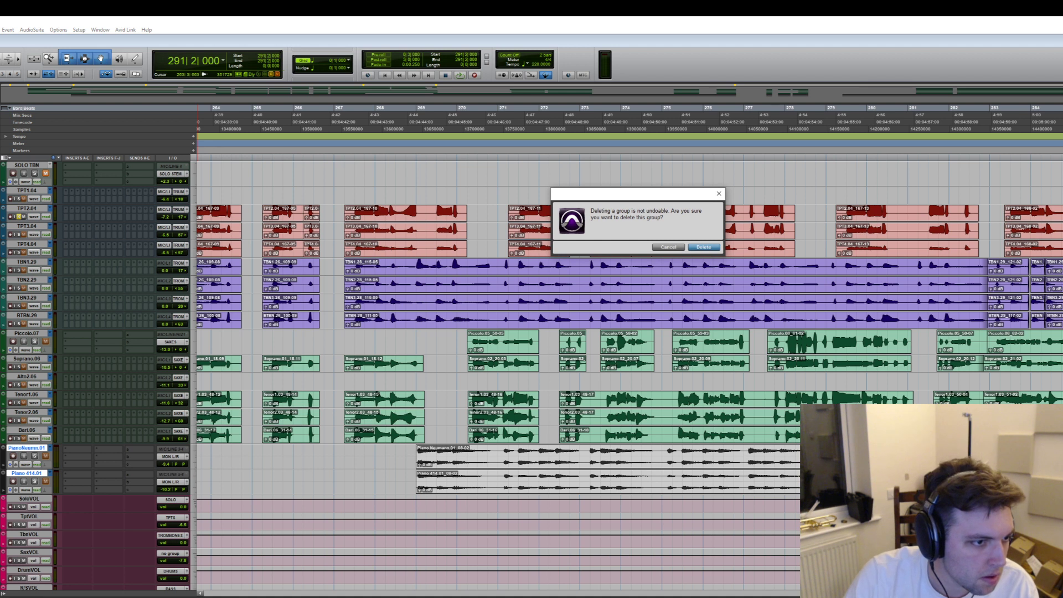
key("Return")
right_click(1, 503)
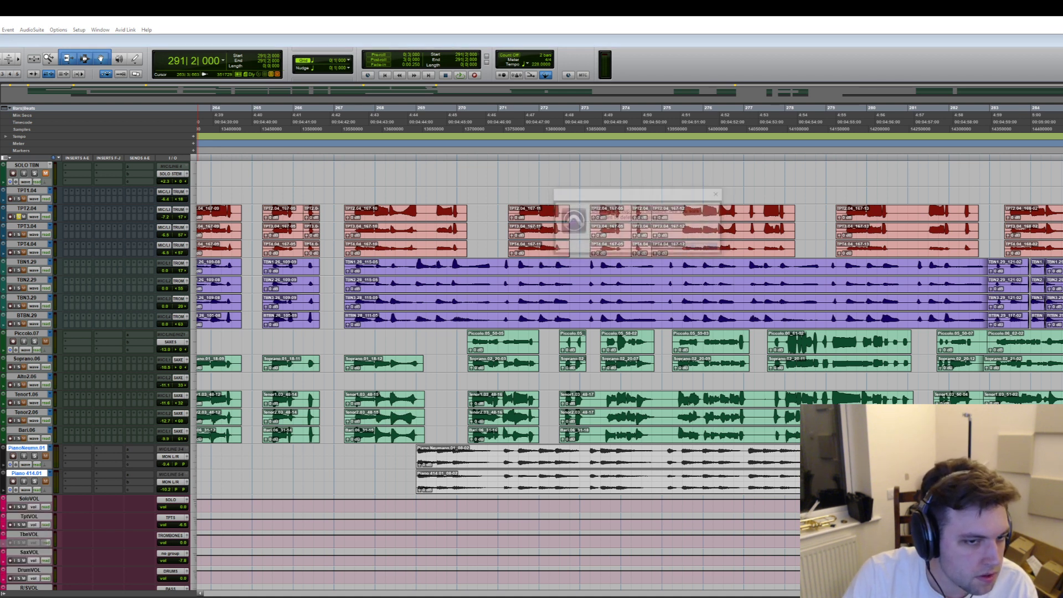
left_click(33, 560)
key("Return")
- Delete the baritone saxophone audio from bar 9 to about bar 21 near the start of the song
scroll(515, 469, "left", 10)
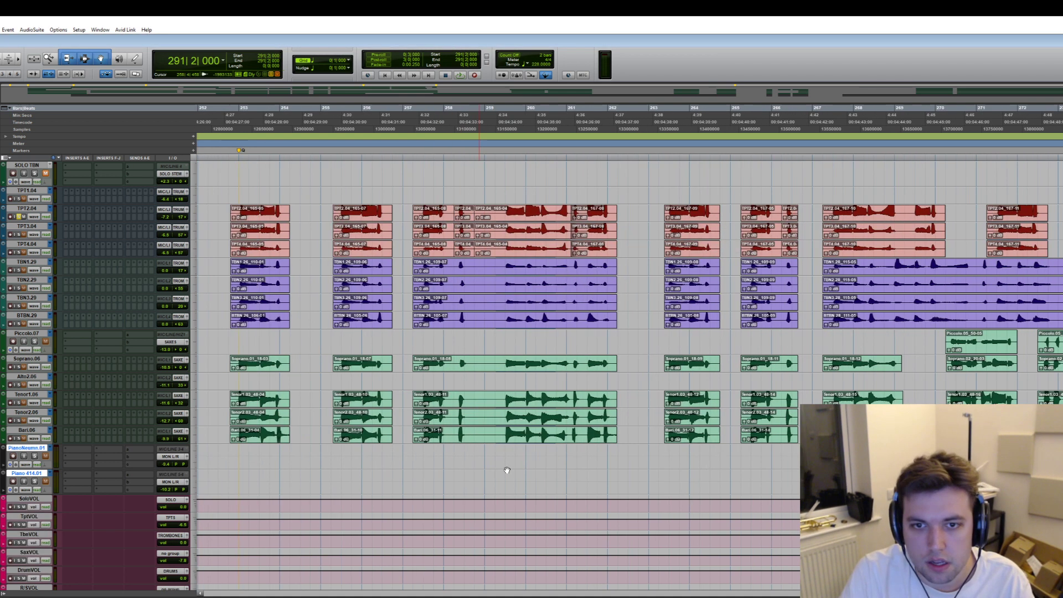
scroll(515, 468, "left", 20)
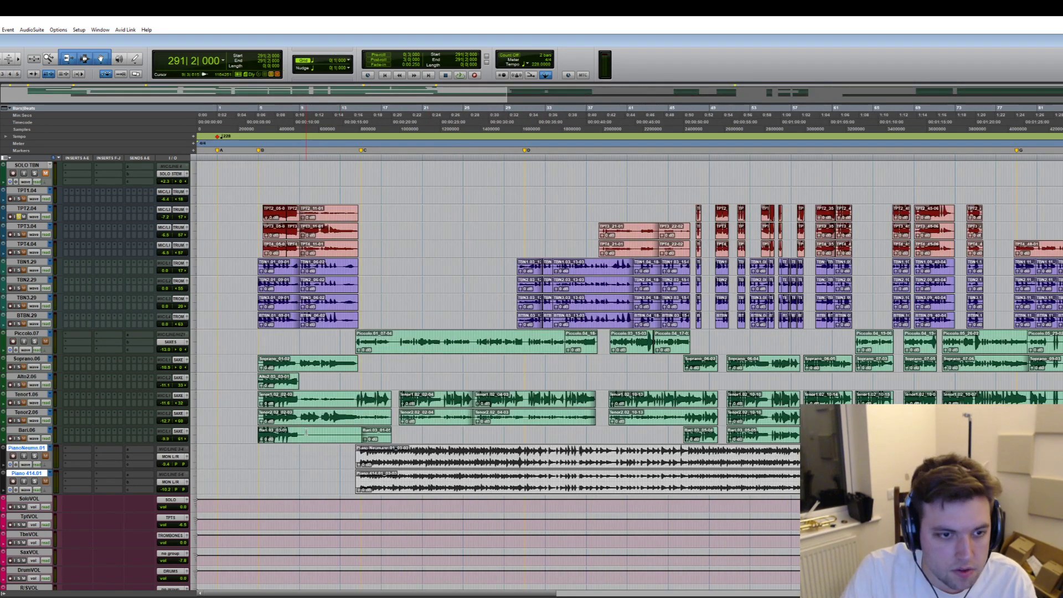
left_click_drag(301, 432, 418, 339)
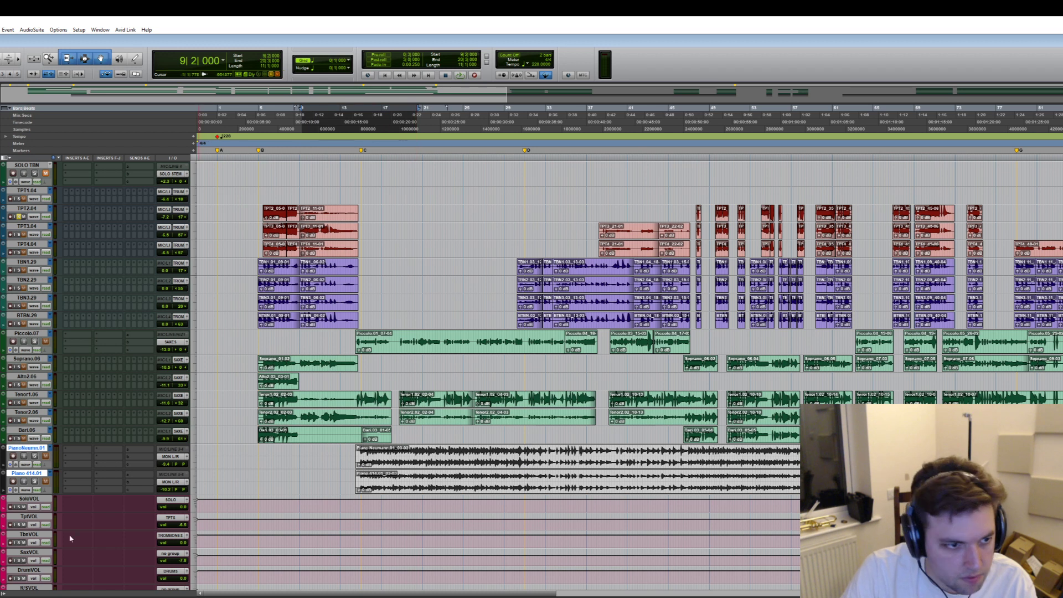
left_click_drag(302, 435, 425, 435)
key("Delete")
- Play back from bar 9 and delete only the TPT2 clip that starts at 9|1|084, leaving the other trumpets
left_click(301, 399)
key("ctrl+bracketright")
key("ctrl+bracketright")
key("space")
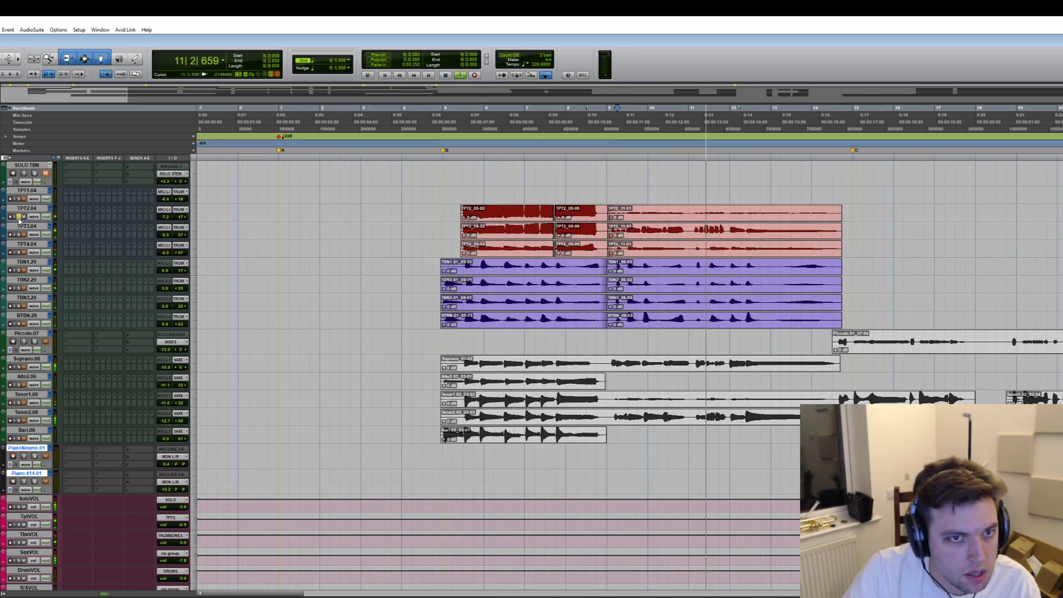
left_click(729, 222)
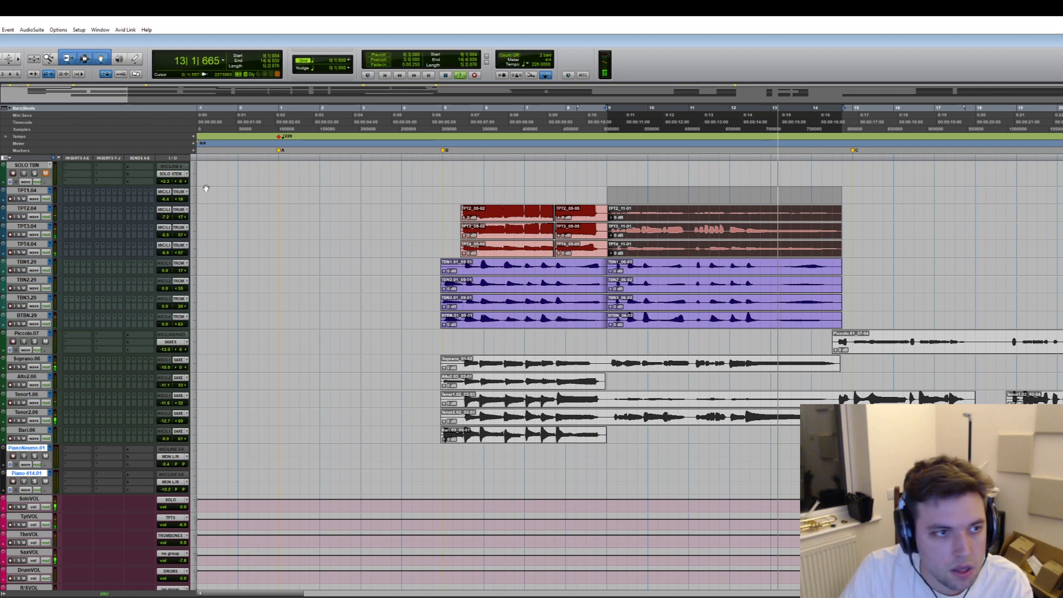
key("space")
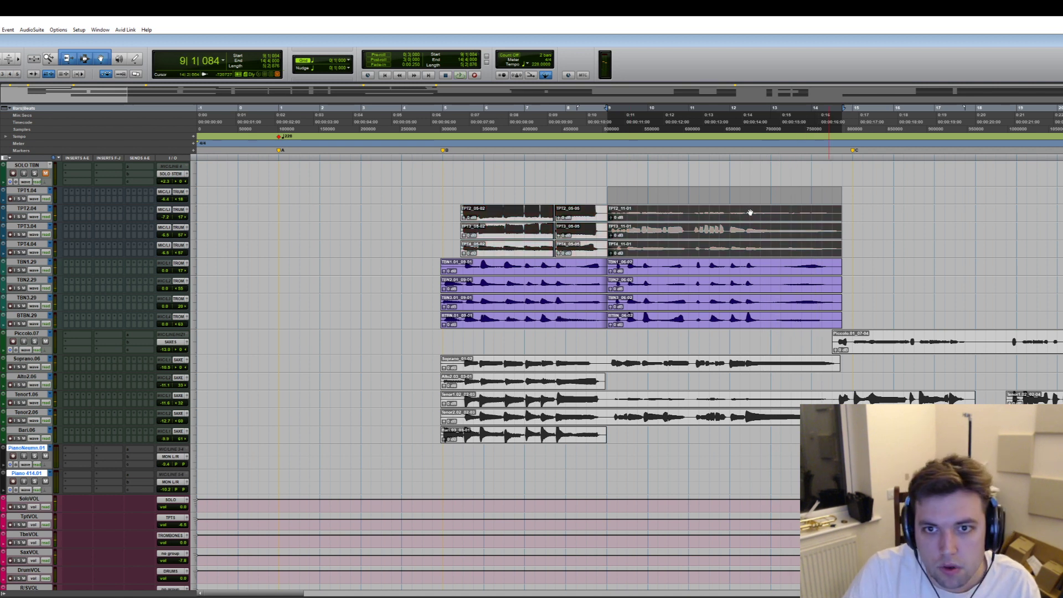
left_click(752, 209)
key("Delete")
- Solo the first tenor, play back from bar 9 and delete the Tenor1 audio from there to about 14|3
left_click(607, 403)
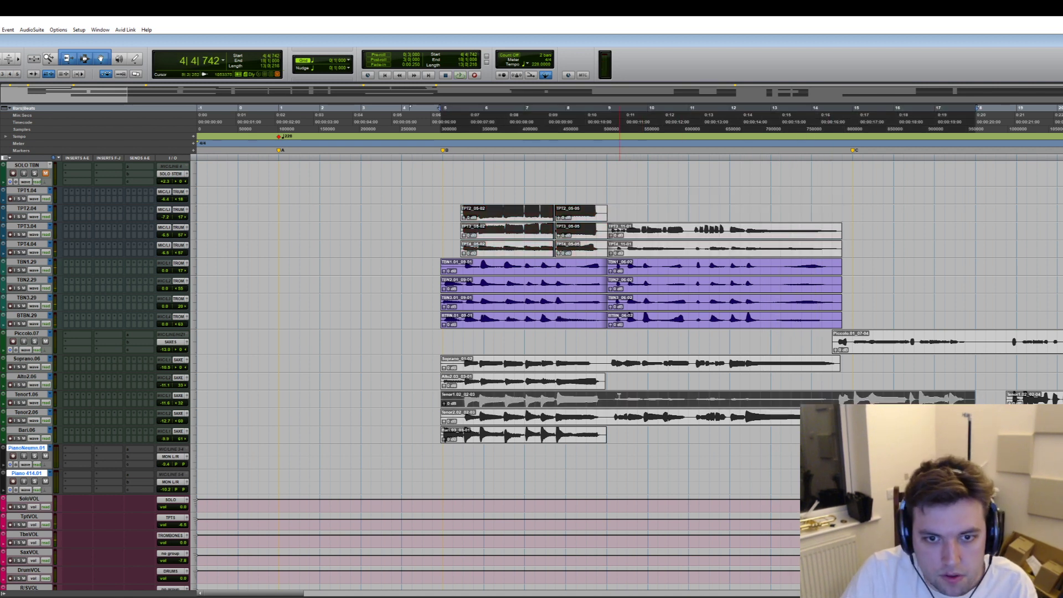
left_click(607, 399)
left_click(19, 421)
key("space")
left_click(18, 403)
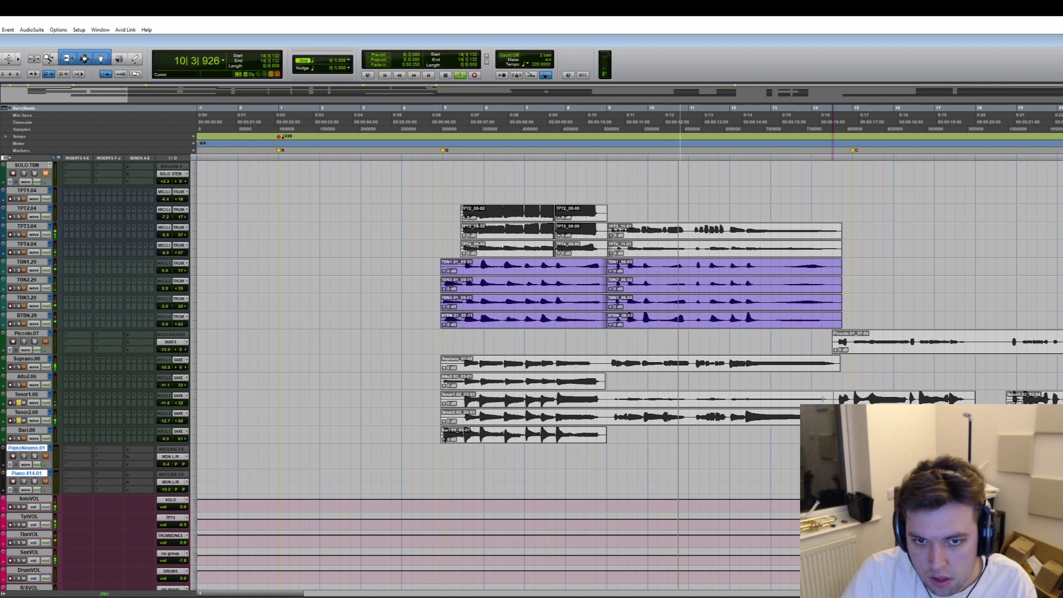
left_click(833, 397, "shift")
key("Delete")
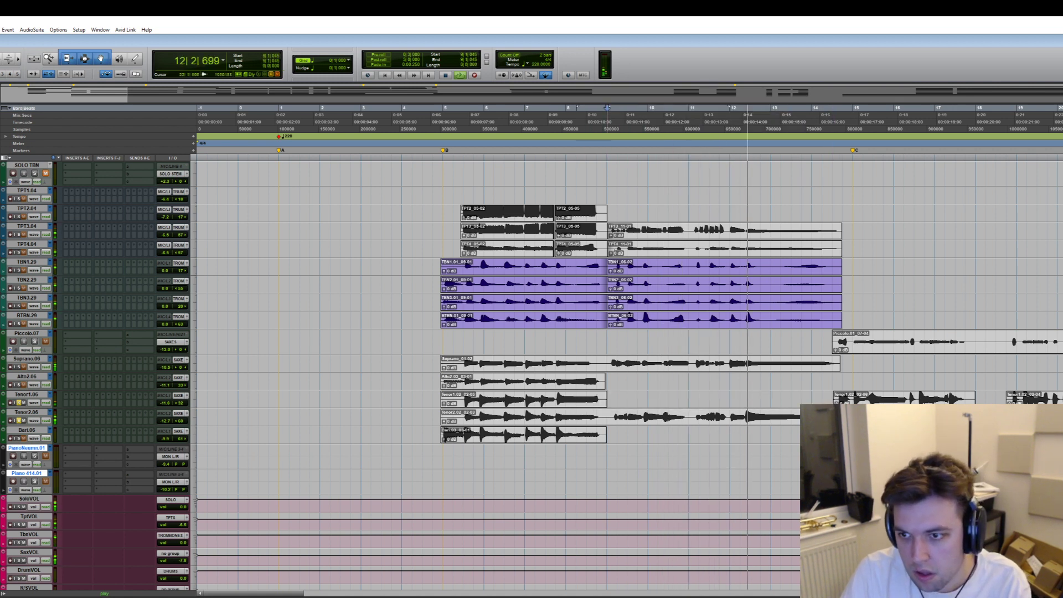
- Play back from about bar 19 and place the edit cursor at 38|3|000 to check the tenor and trumpet phrases
left_click(1006, 122)
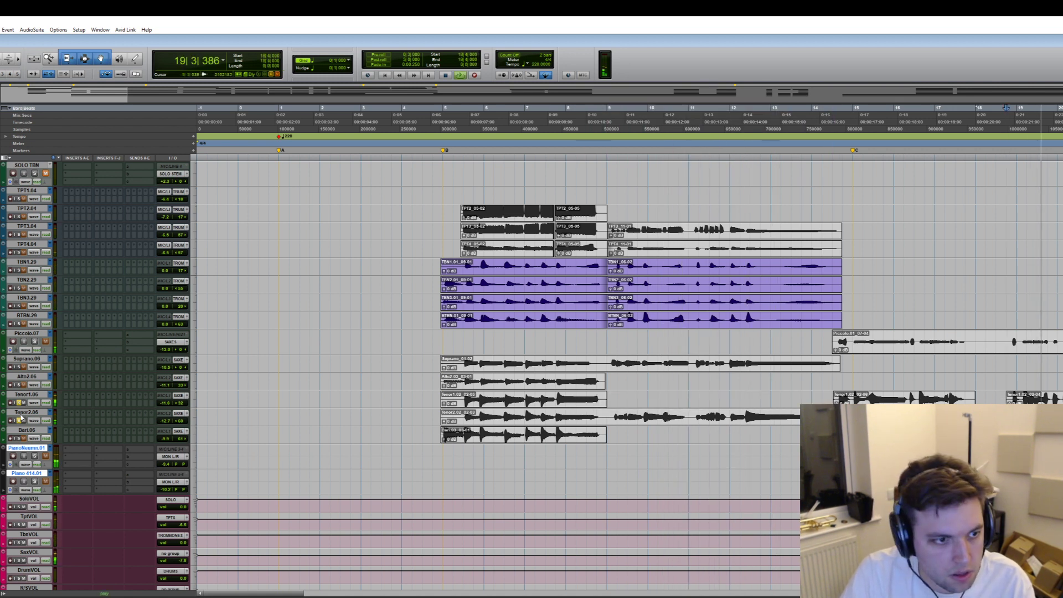
key("ctrl+bracketleft")
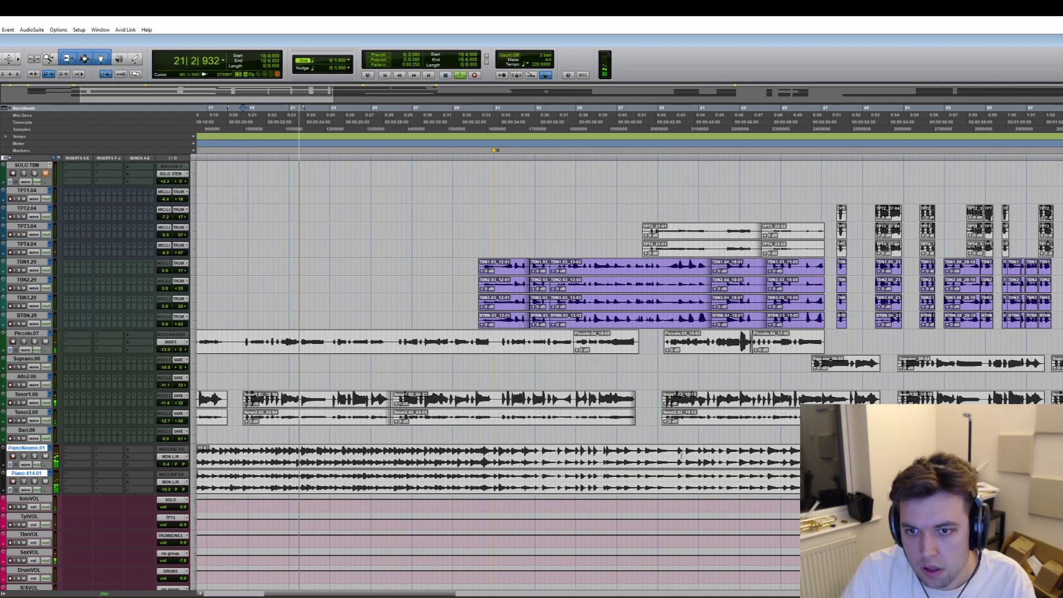
left_click(642, 205)
key("space")
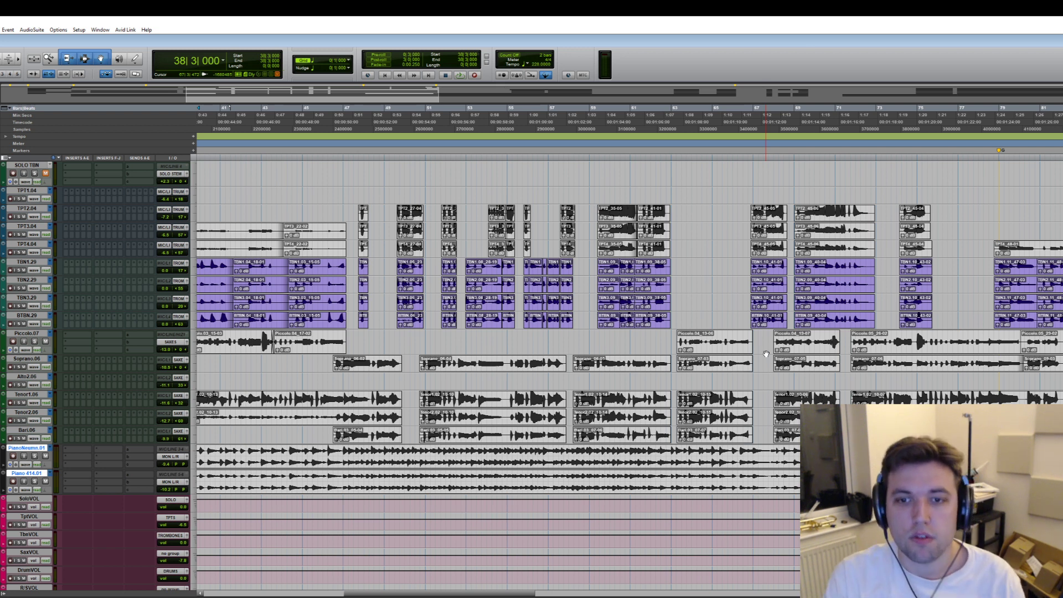
- Play back the solo trombone's entrance from 96|4|000
scroll(776, 353, "right", 3)
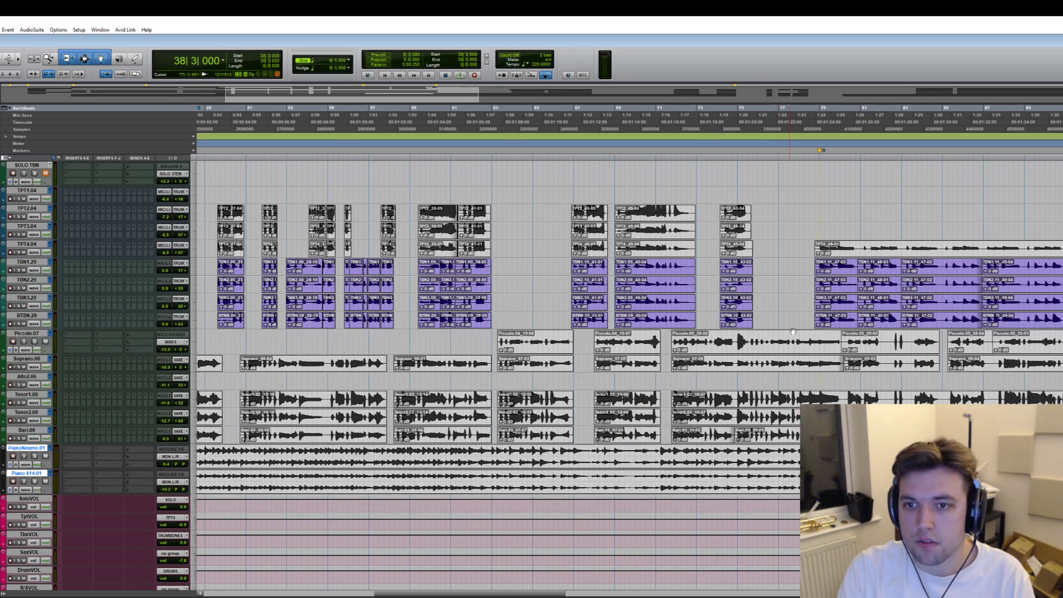
scroll(889, 289, "right", 4)
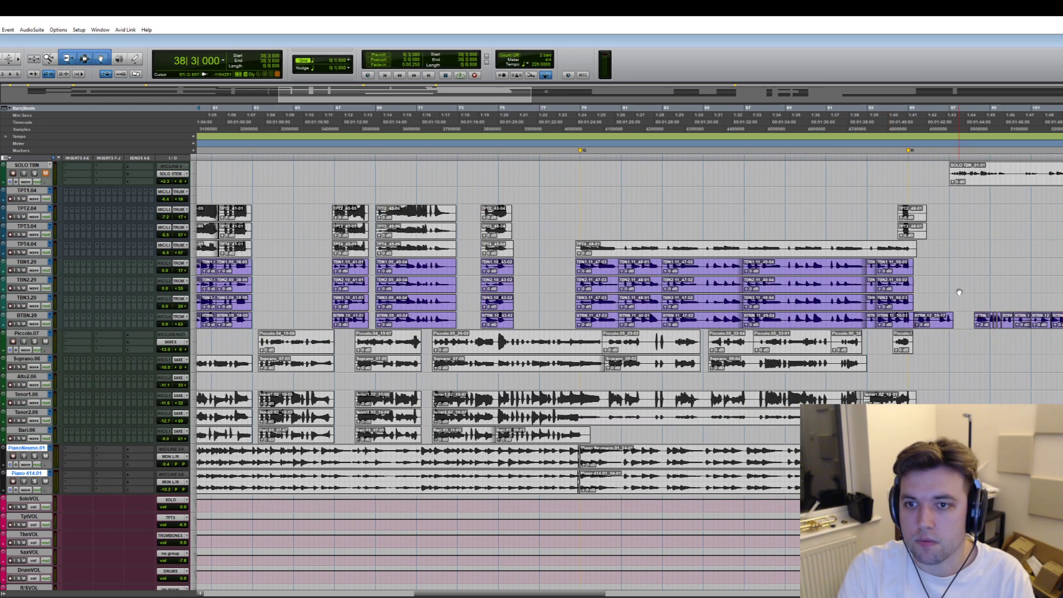
left_click_drag(924, 270, 963, 314)
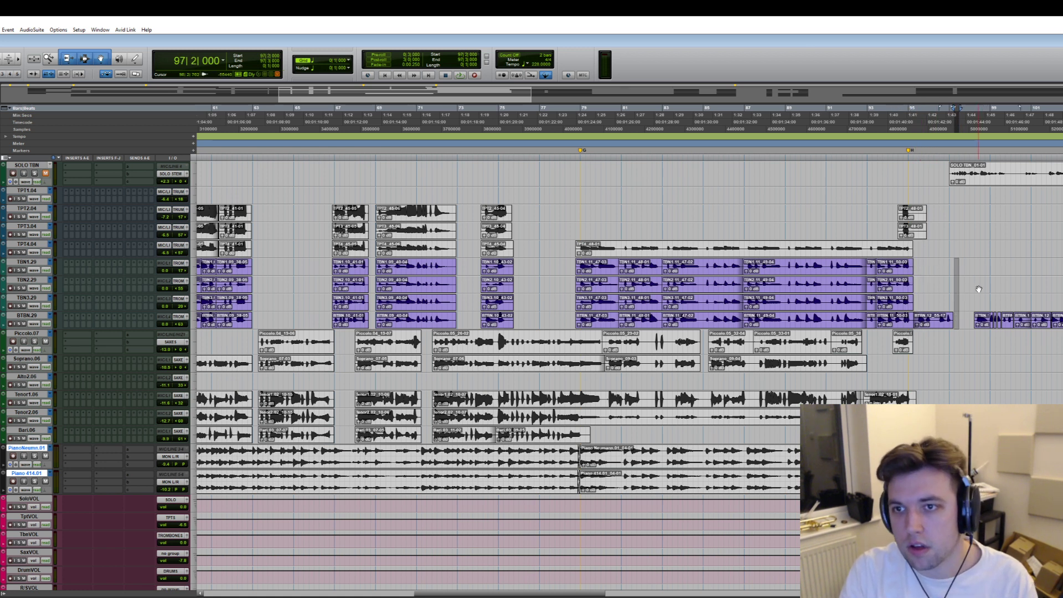
scroll(976, 291, "right", 4)
left_click(704, 175)
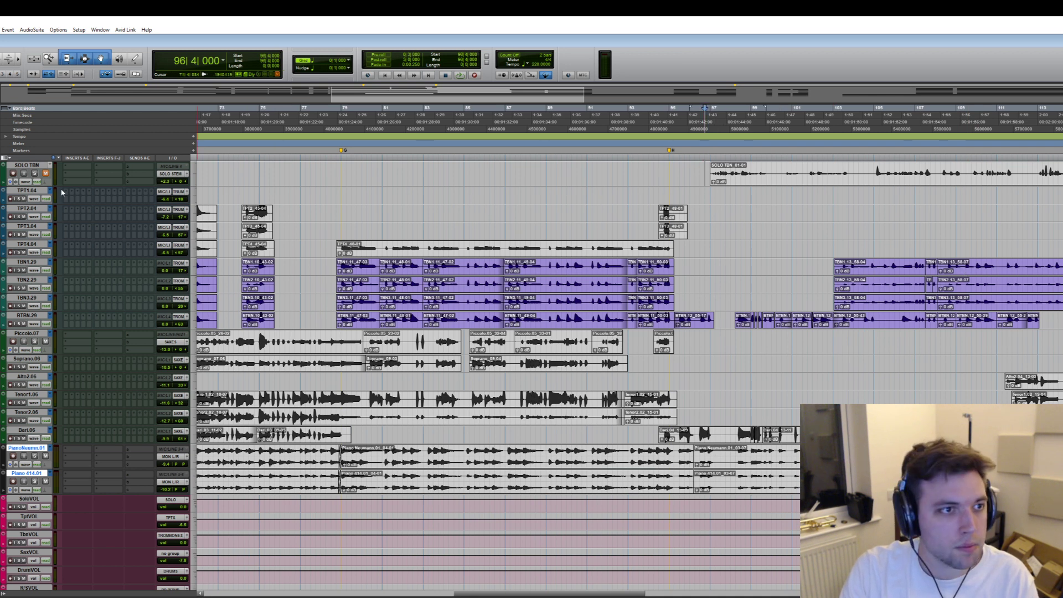
key("space")
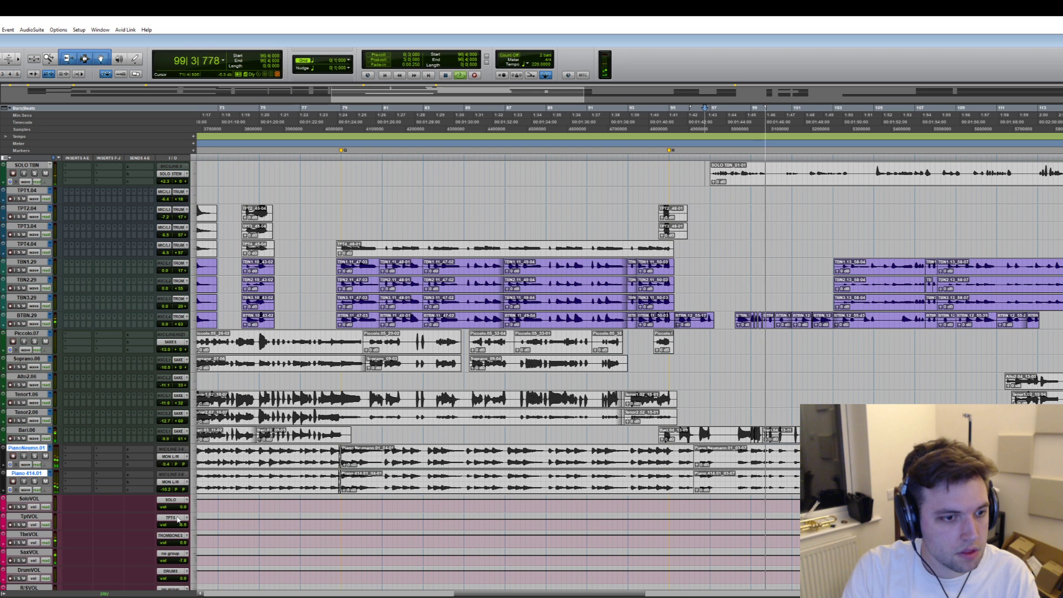
- Route the SOLO TBN track's output to the SOLO track and play back its entrance again from 96|4|000
scroll(218, 520, "down", 5)
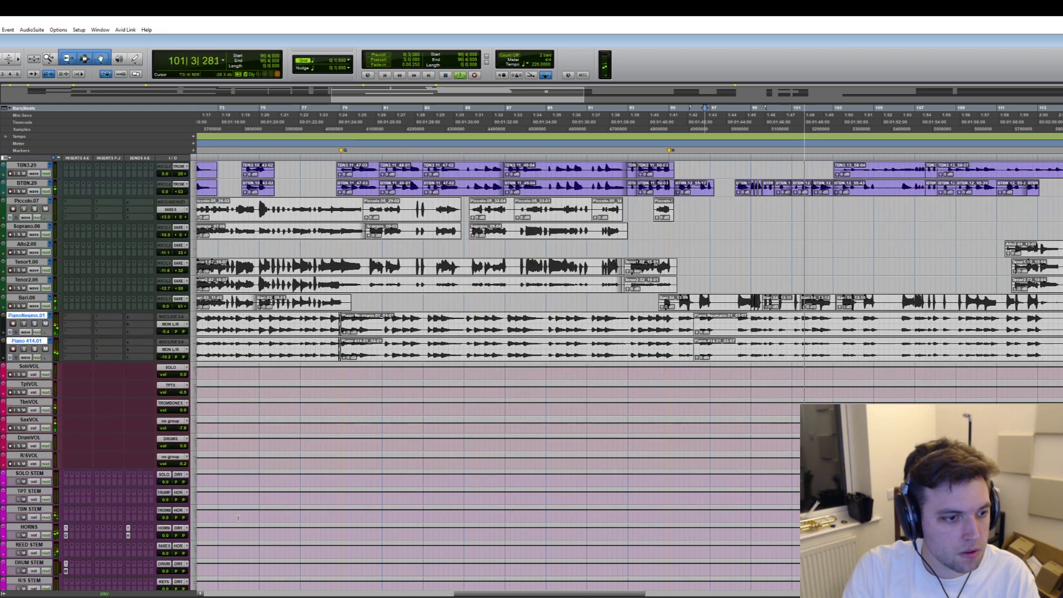
scroll(172, 174, "up", 5)
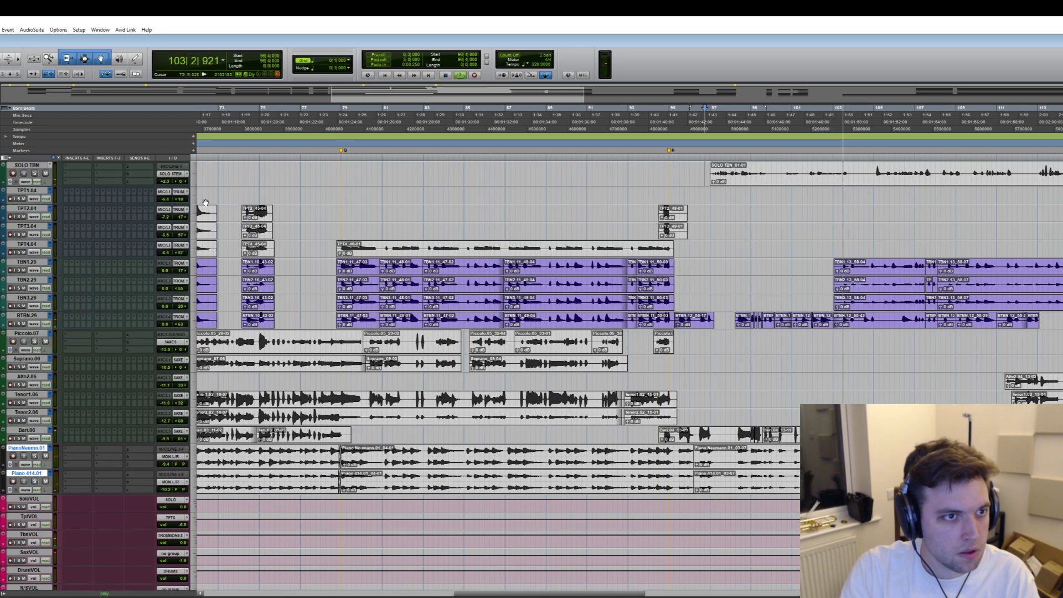
left_click(173, 174)
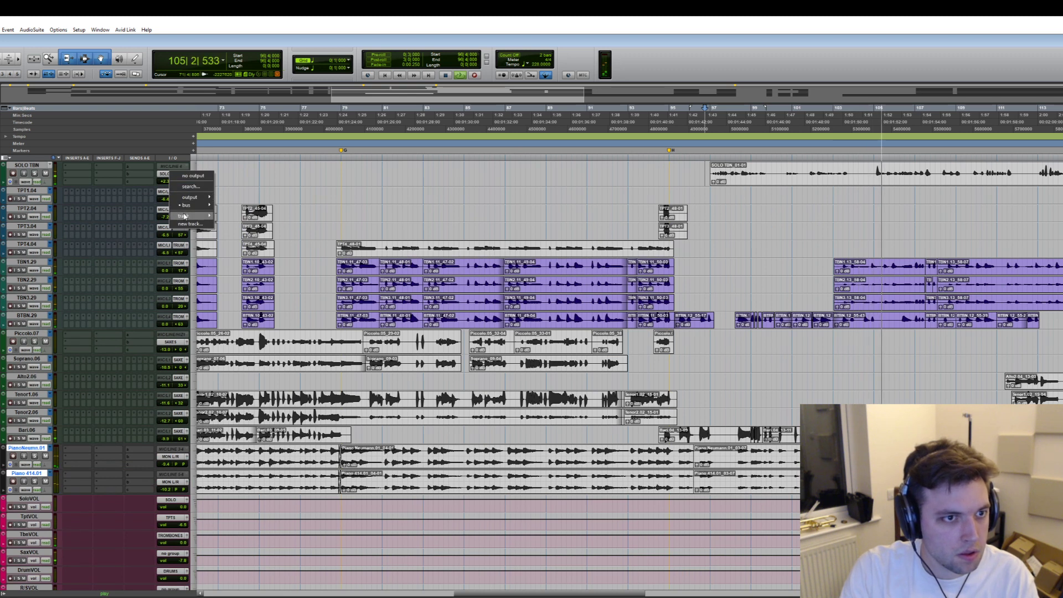
mouse_move(191, 216)
left_click(241, 397)
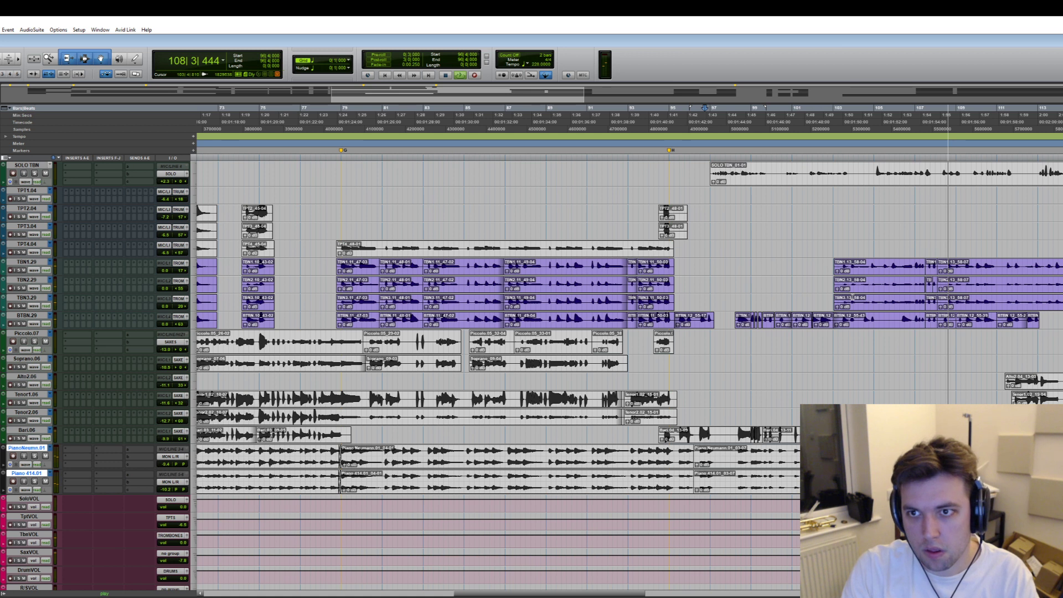
left_click(708, 248)
key("space")
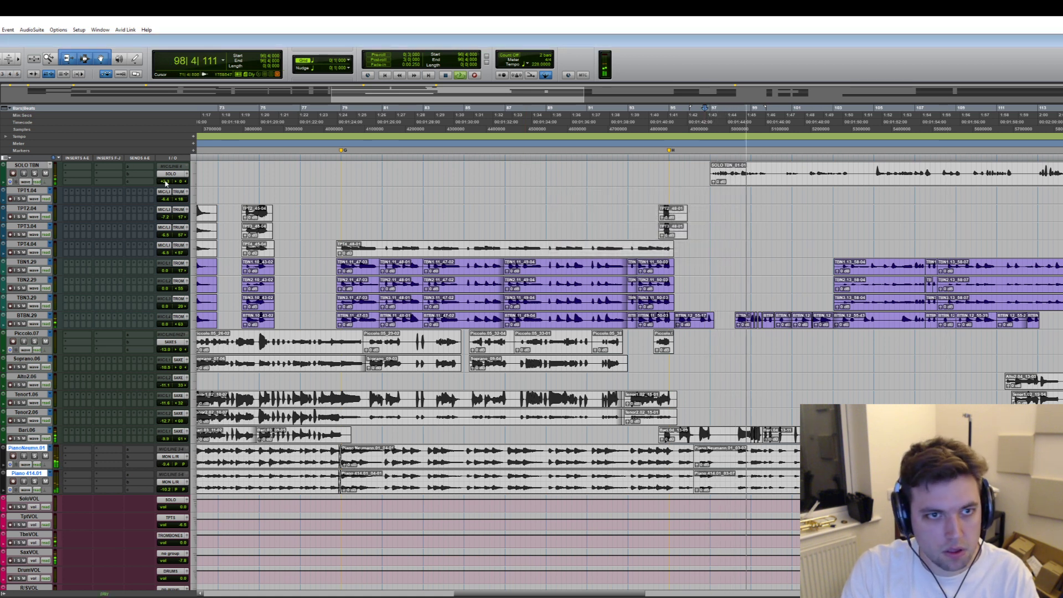
- Play back the later part of the trombone solo from 126|3|000
scroll(591, 256, "right", 3)
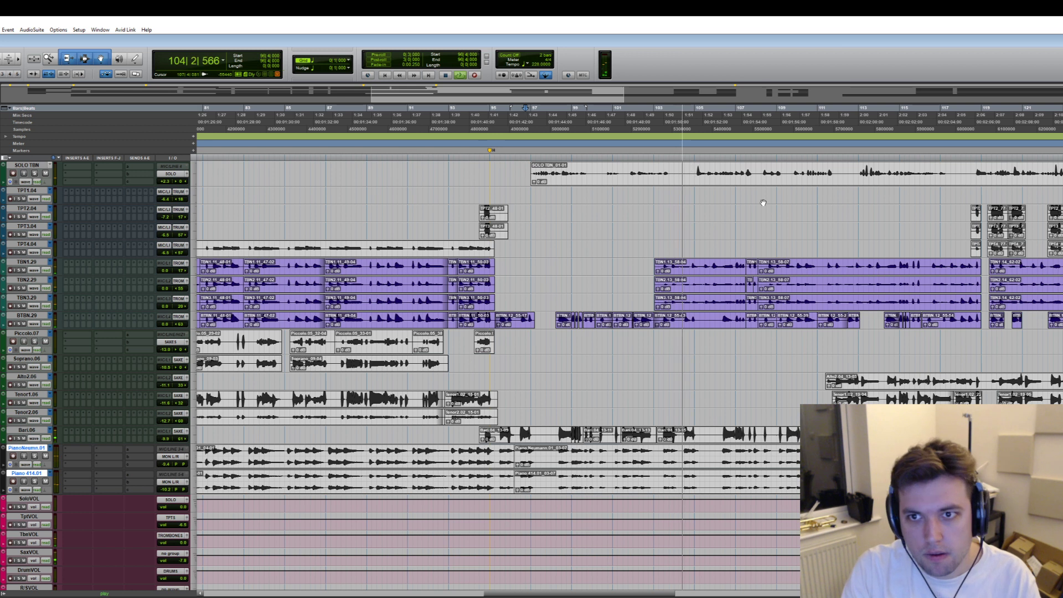
scroll(833, 176, "right", 5)
left_click(835, 176)
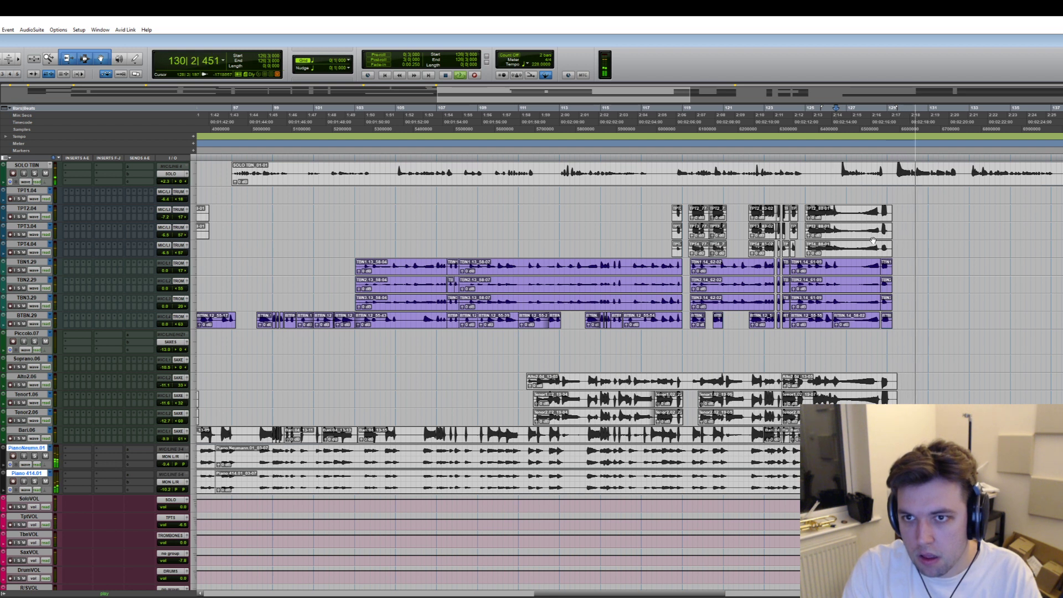
scroll(874, 241, "right", 5)
scroll(871, 238, "right", 1)
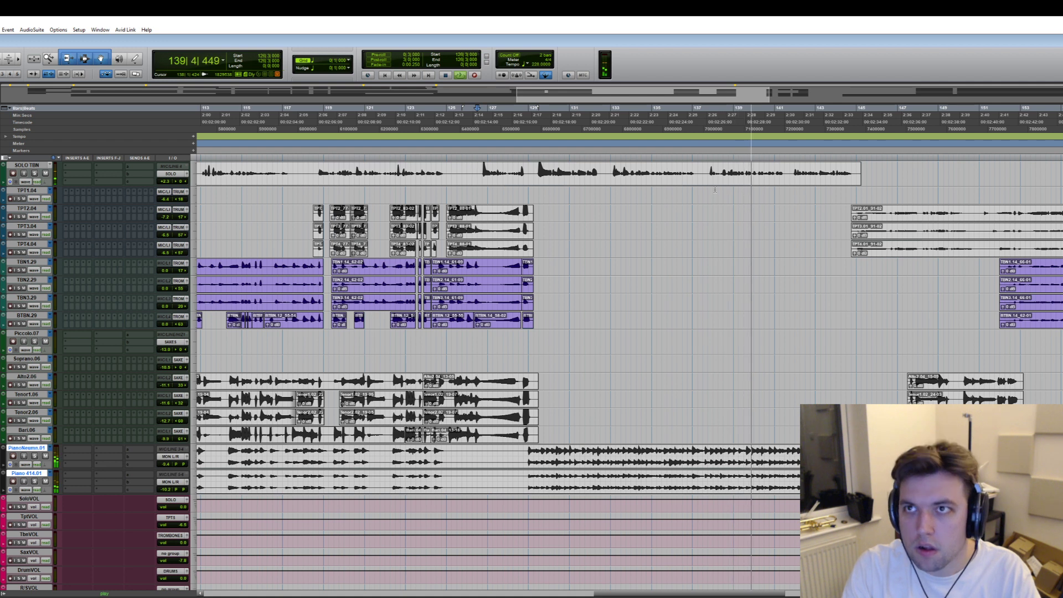
key("space")
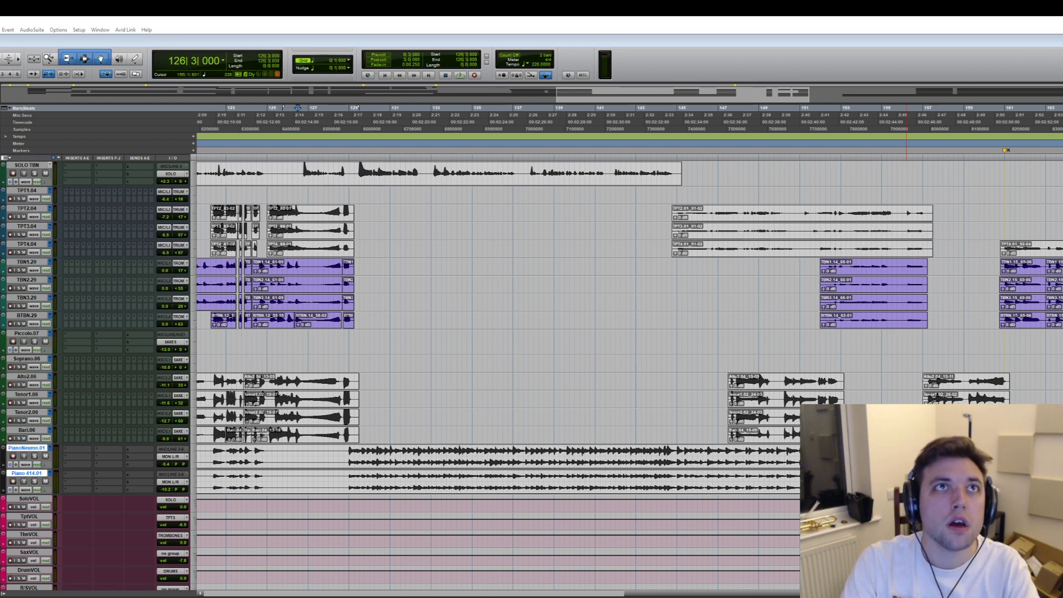
- Play back the ensemble passage from about bar 169 and the following one from 184|3|000
scroll(962, 260, "right", 3)
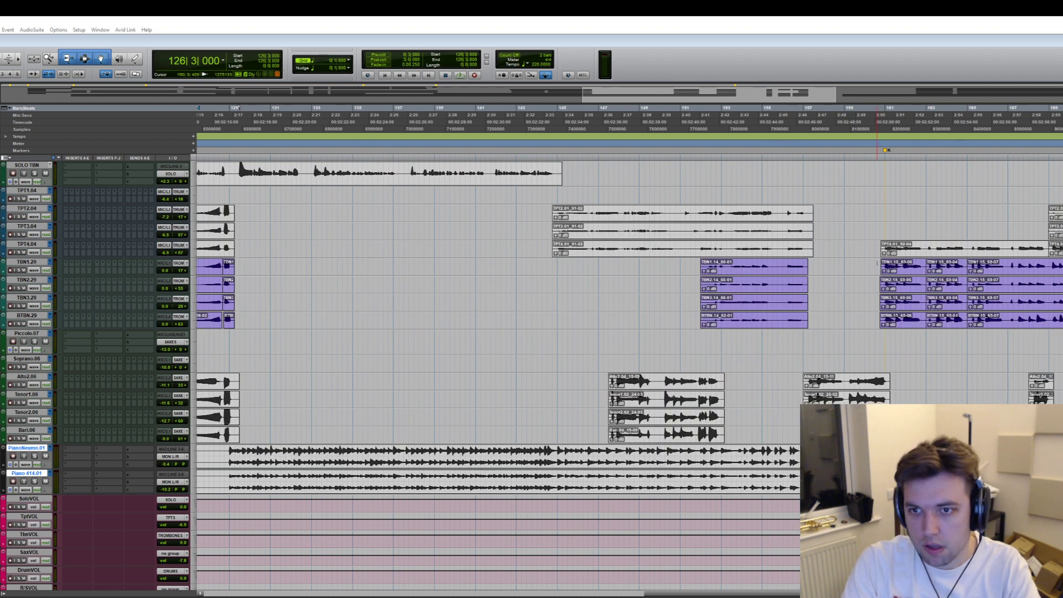
left_click(1045, 201)
key("space")
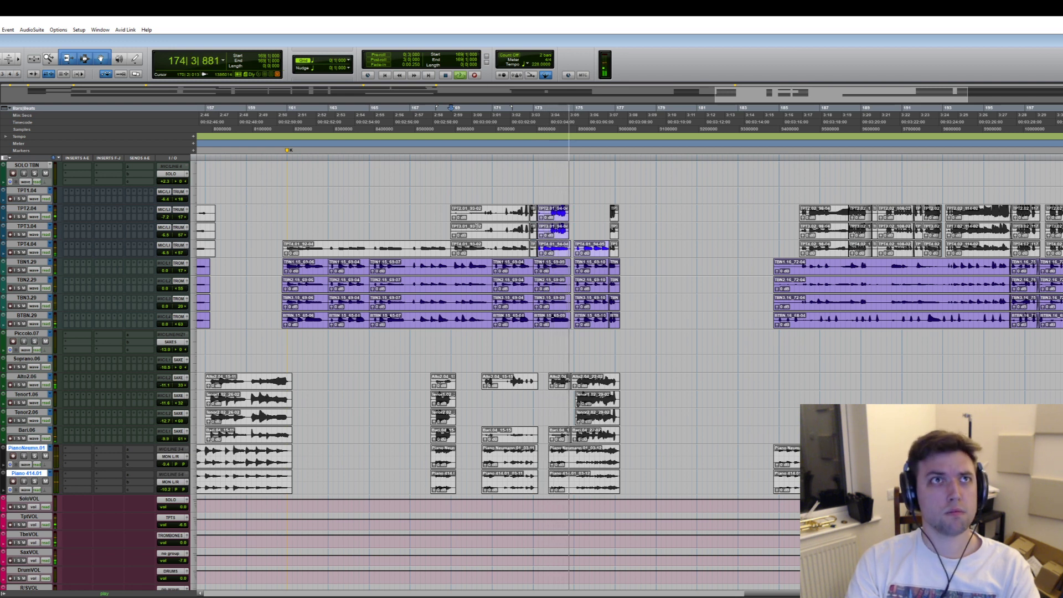
key("space")
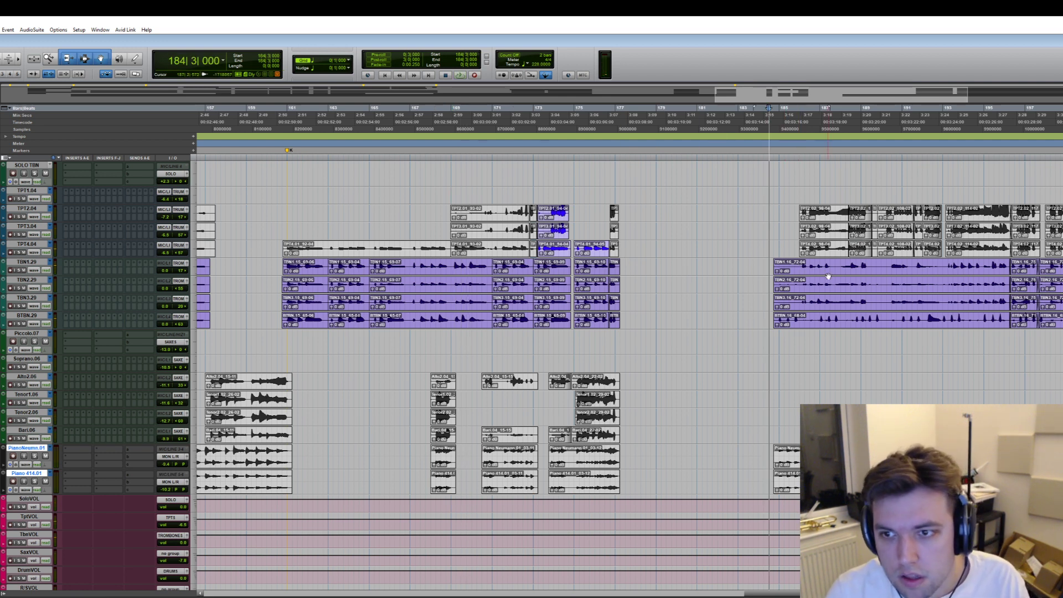
key("space")
- Delete the audio on both piano tracks from about bar 201 to bar 216 and check the piano's later entries
key("ctrl+bracketleft")
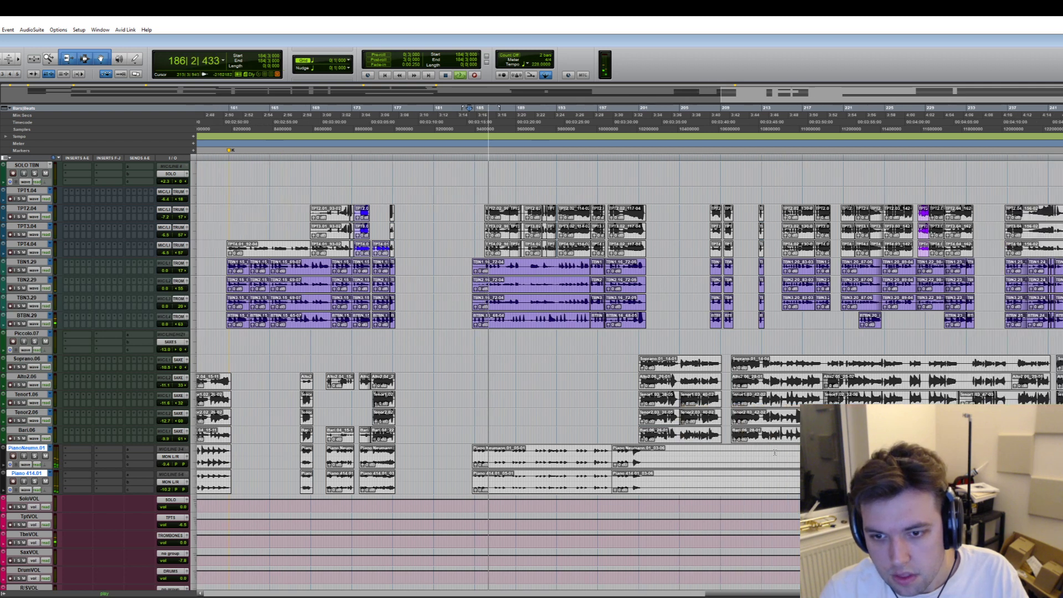
left_click_drag(799, 454, 647, 490)
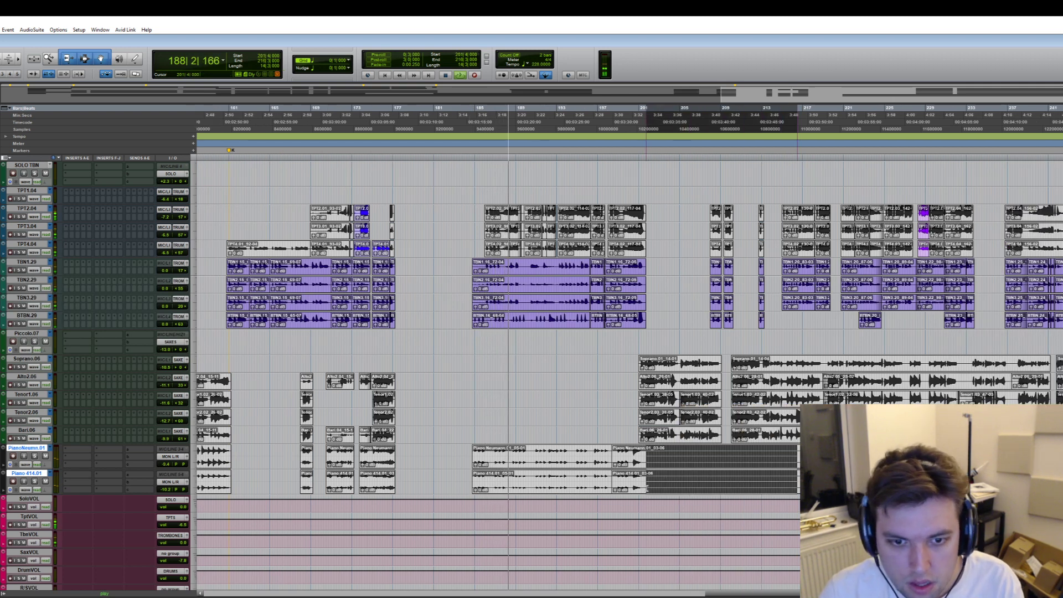
left_click(647, 490)
scroll(837, 392, "right", 10)
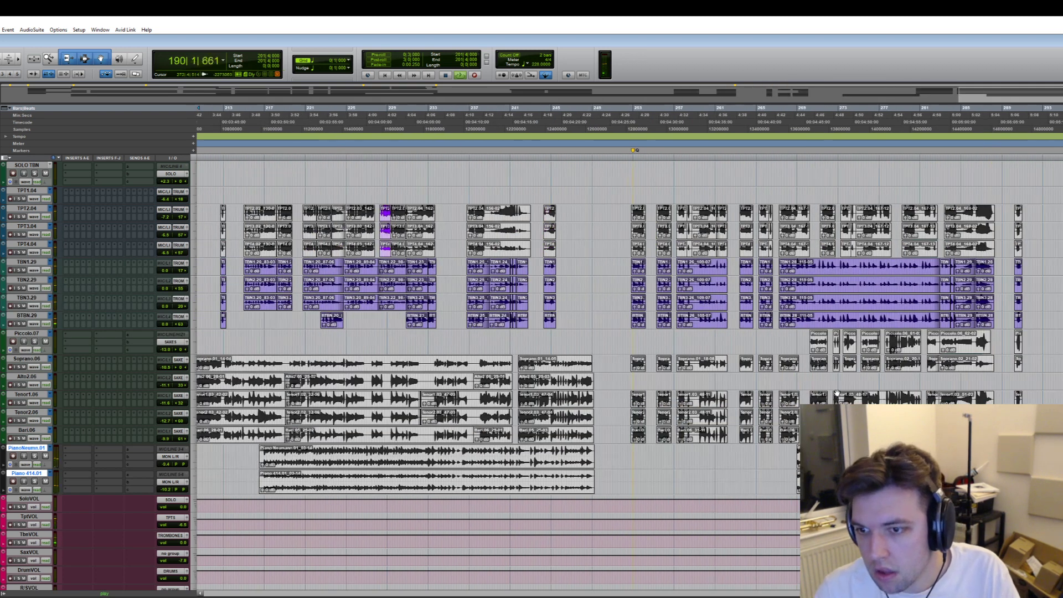
key("ctrl+bracketright")
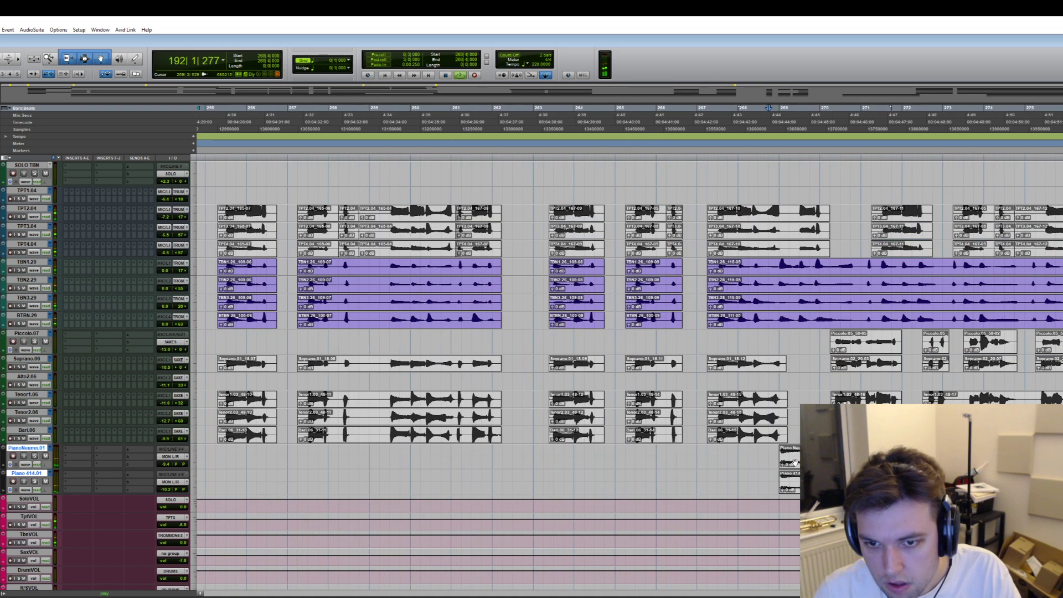
key("ctrl+bracketright")
scroll(734, 445, "left", 5)
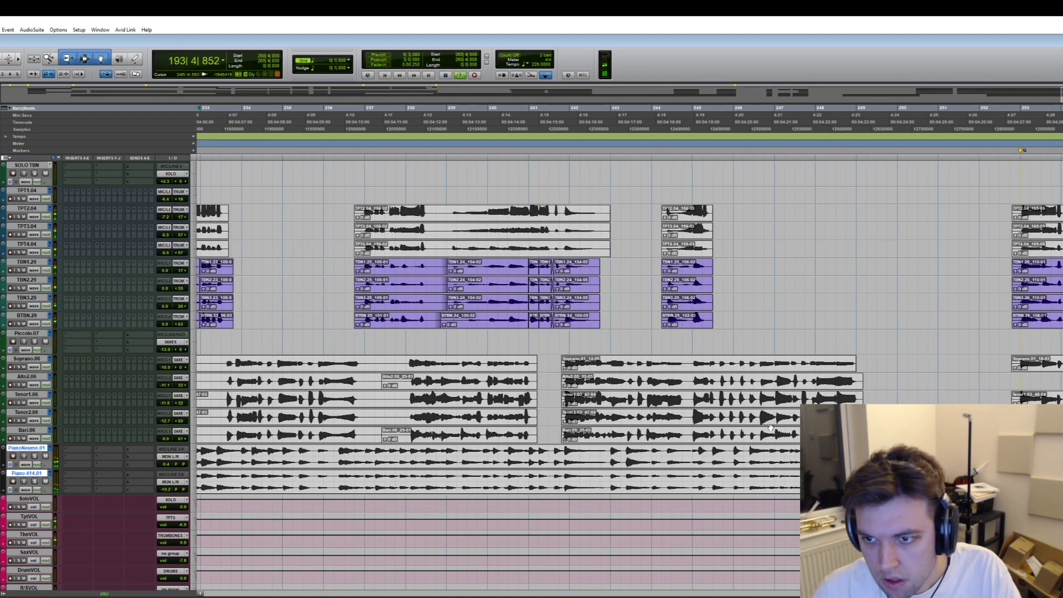
- Delete the saxophone audio, soprano through baritone, from about 232|1 to 233|2 and from 236|4|849 to about bar 238
scroll(769, 427, "down", 1)
scroll(768, 425, "left", 3)
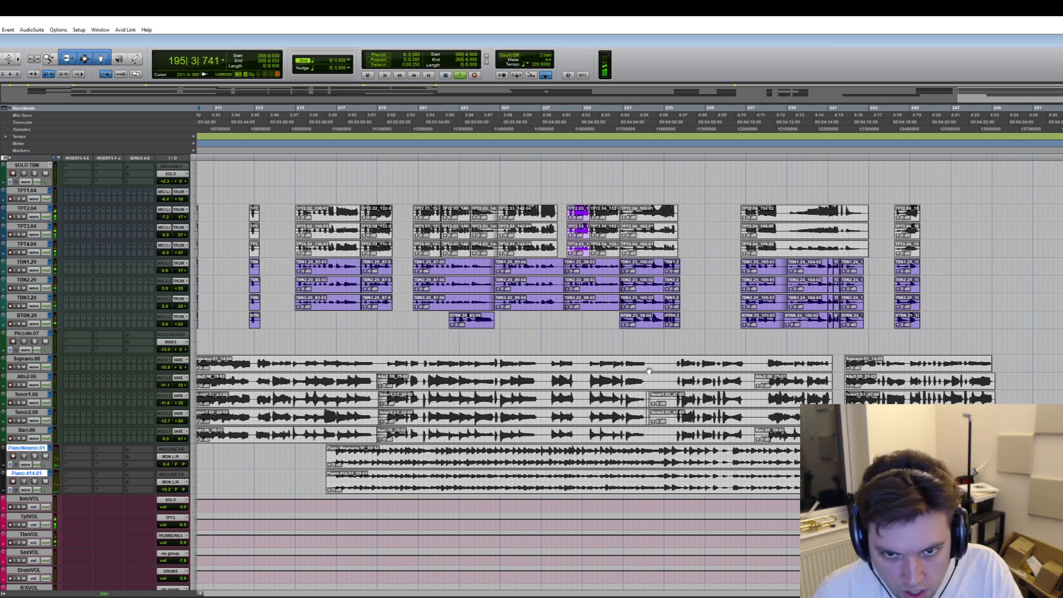
left_click_drag(674, 360, 650, 431)
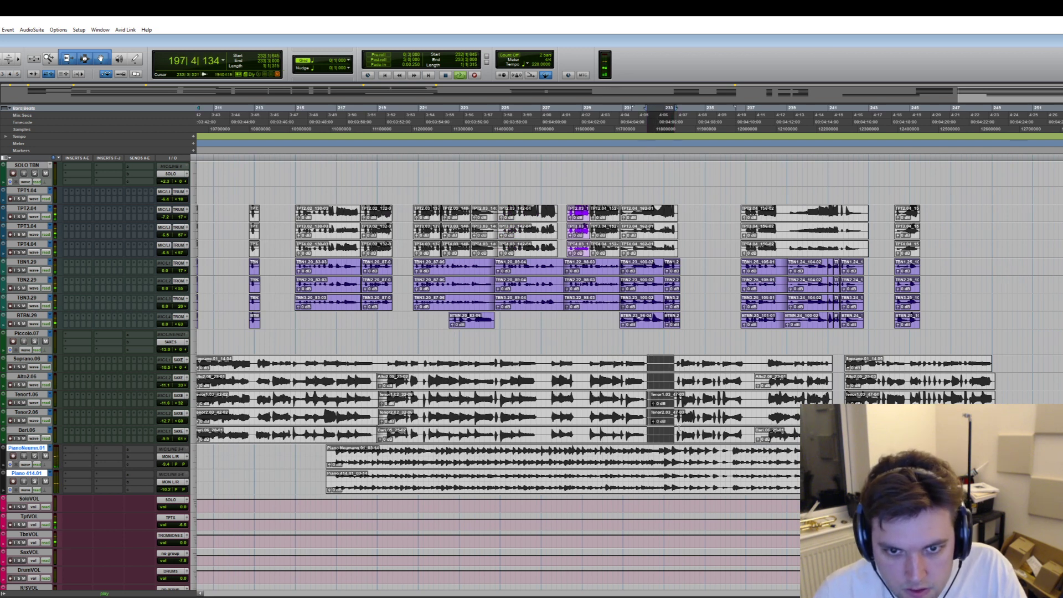
key("Delete")
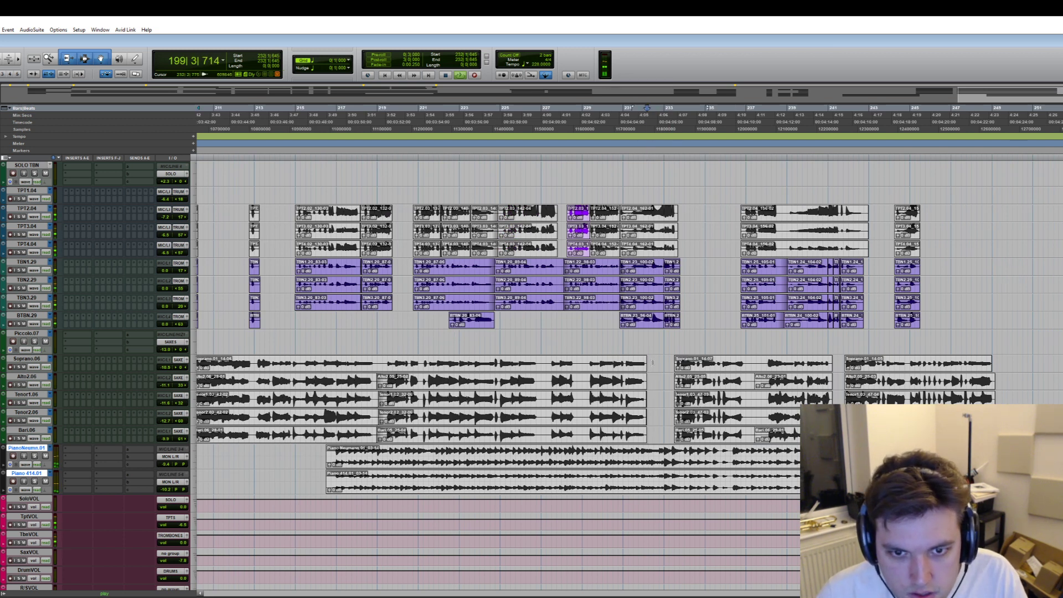
left_click_drag(653, 363, 646, 434)
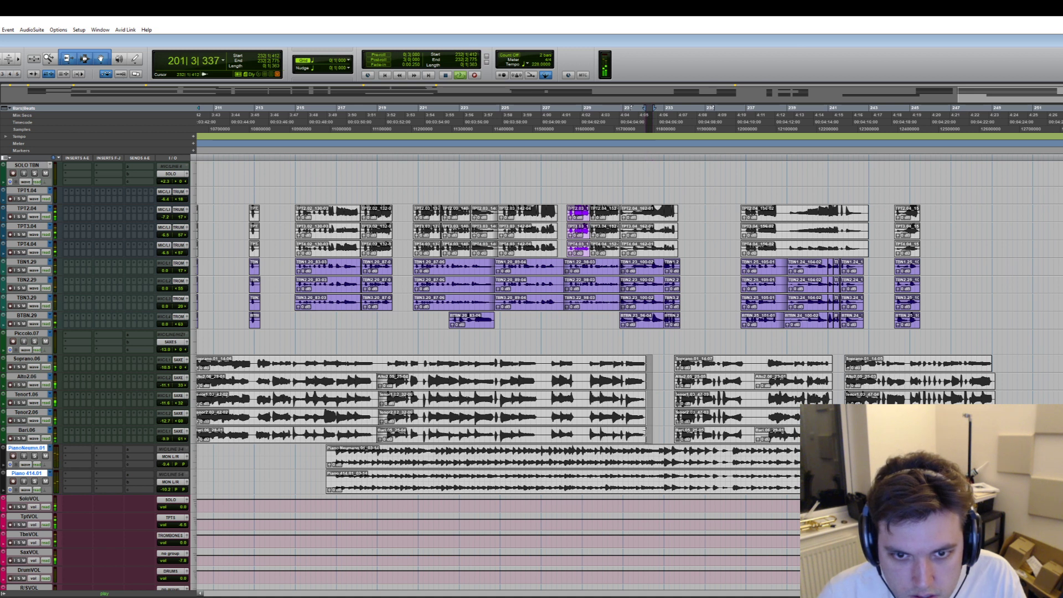
left_click_drag(766, 360, 746, 442)
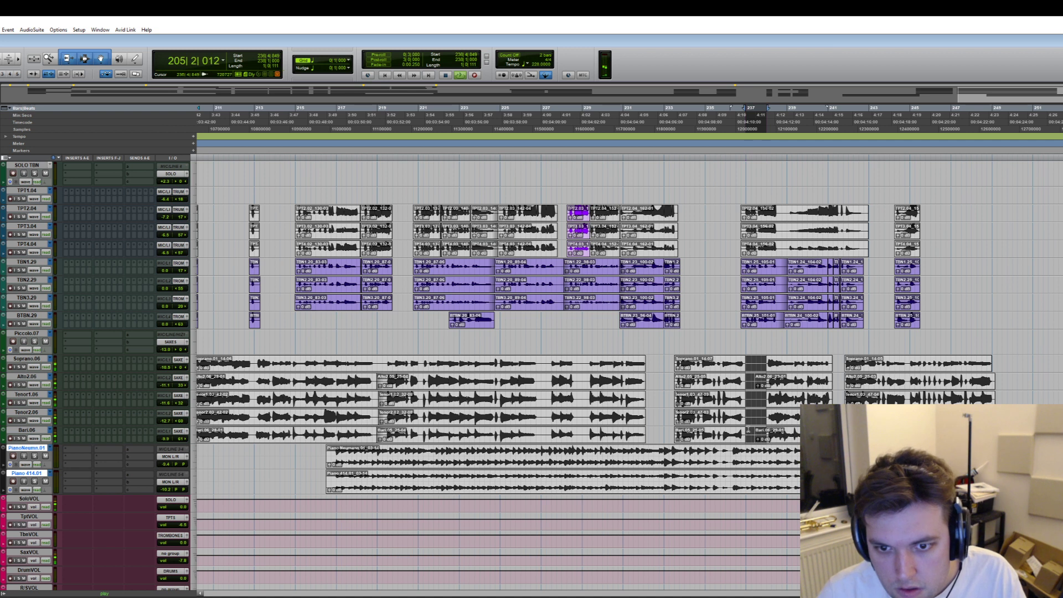
key("Delete")
- Raise the Soprano track's volume to about -7.3 dB during playback and stop the playback
scroll(283, 375, "left", 10)
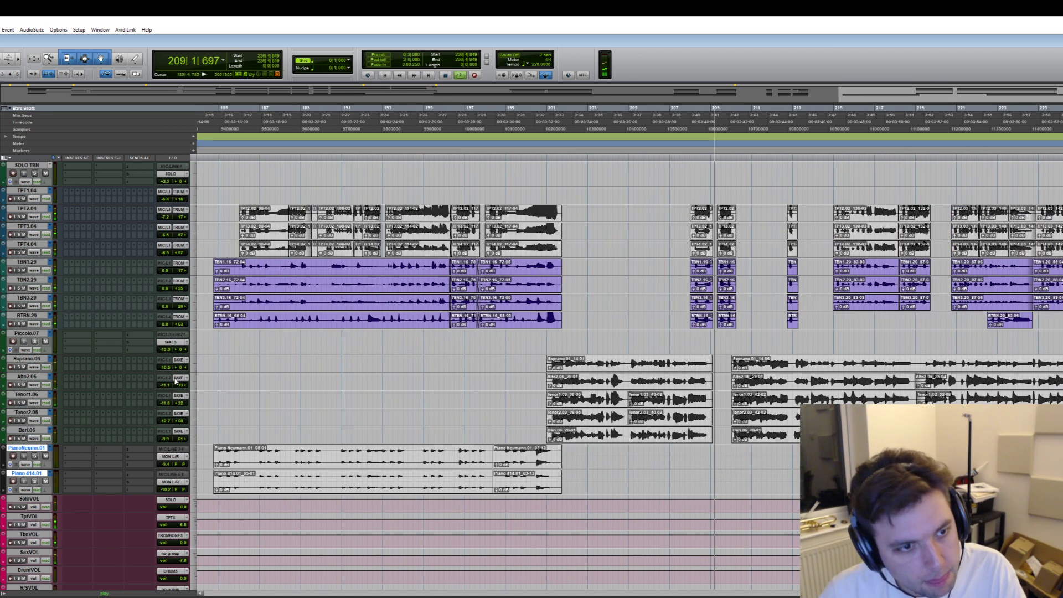
left_click_drag(166, 374, 166, 380)
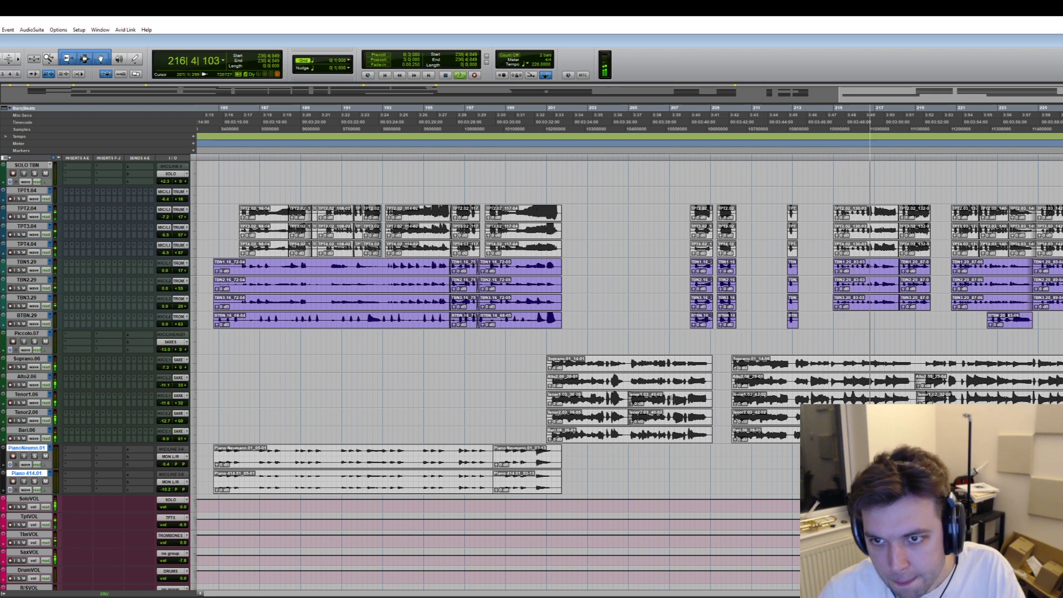
key("ctrl+bracketleft")
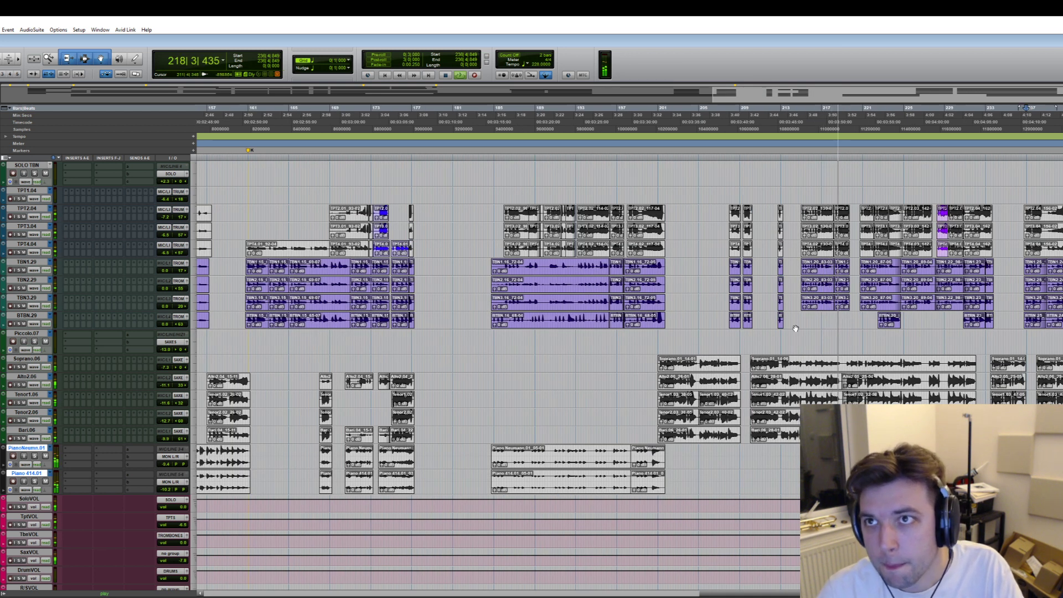
key("space")
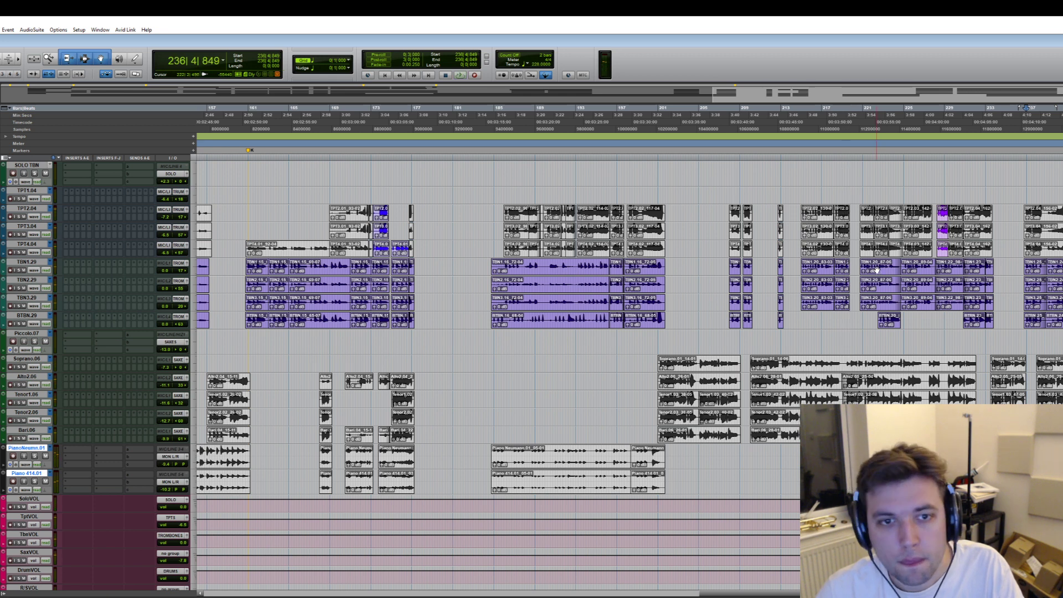
- Play back the song from bar 5 and examine the whole arrangement for remaining unwanted audio
scroll(877, 269, "left", 15)
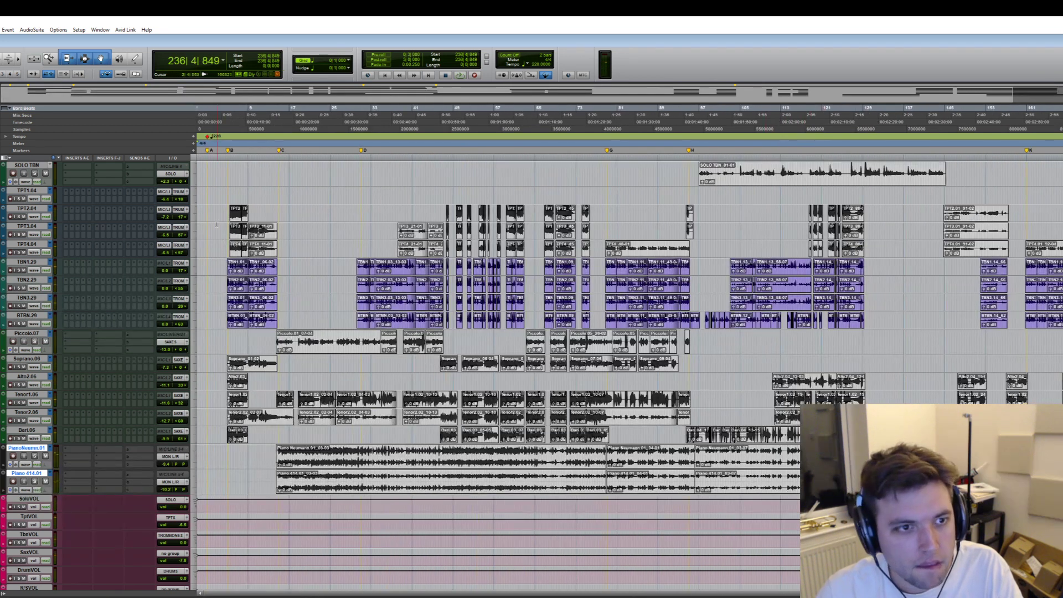
key("space")
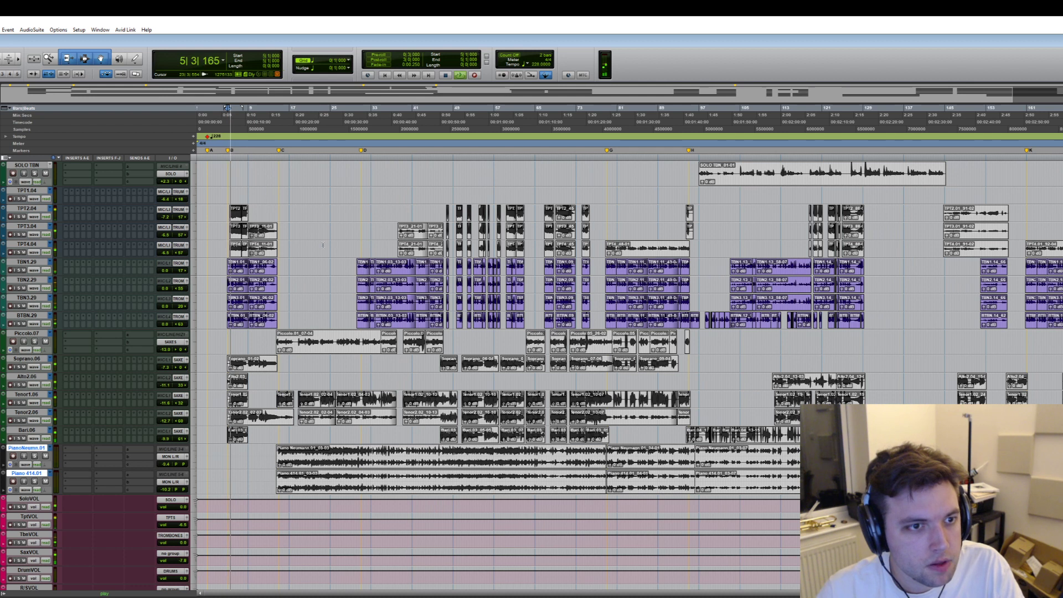
key("ctrl+bracketright")
key("ctrl+bracketright")
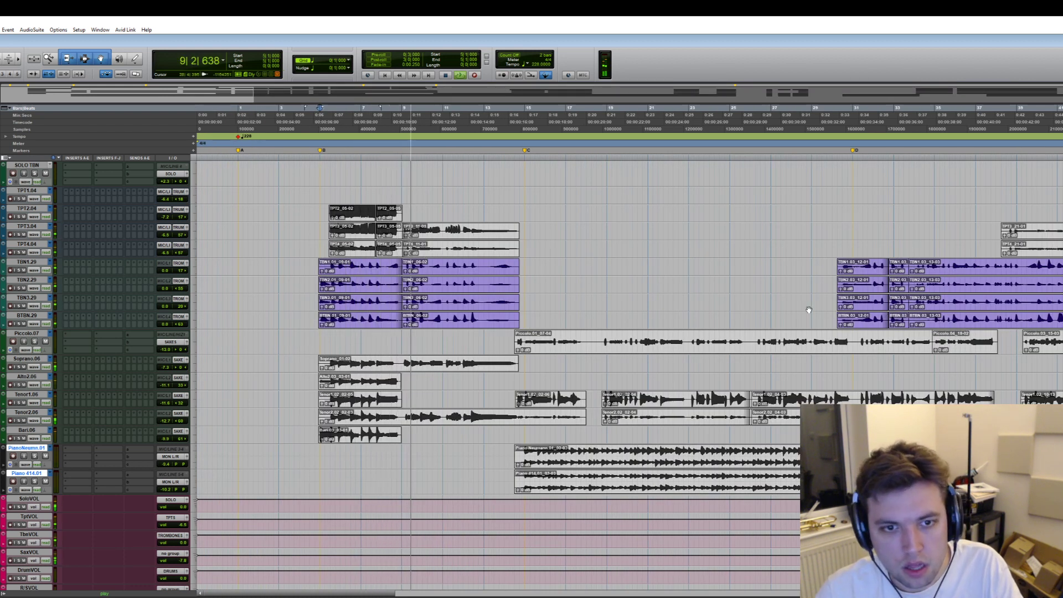
key("ctrl+bracketleft")
key("ctrl+bracketleft")
key("ctrl+bracketleft")
key("ctrl+bracketleft")
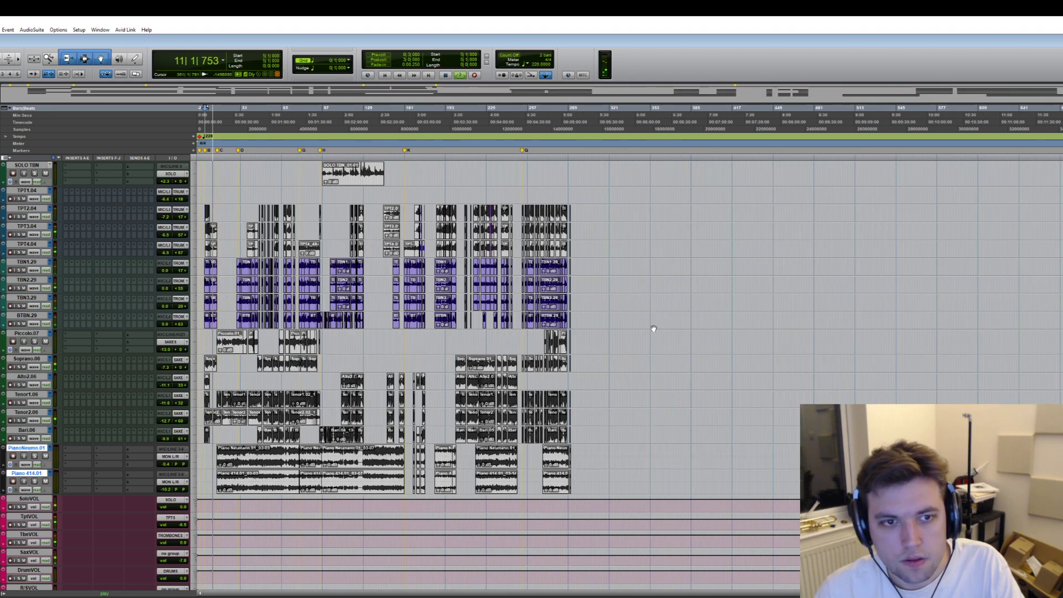
- Stop the playback and reduce the Piccolo track's height to match the neighbouring saxophone tracks
key("space")
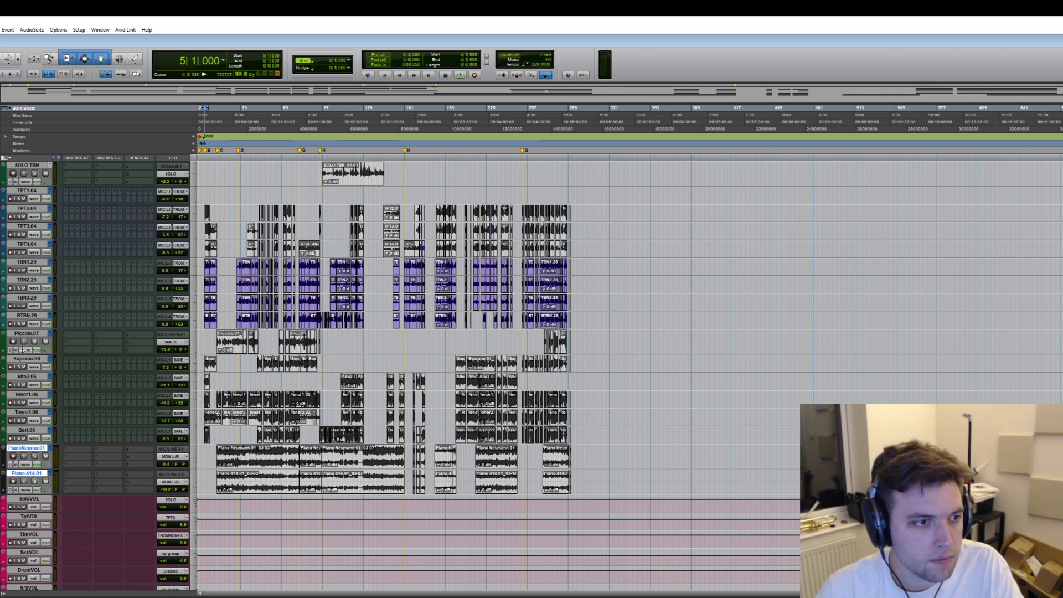
left_click_drag(22, 353, 21, 344)
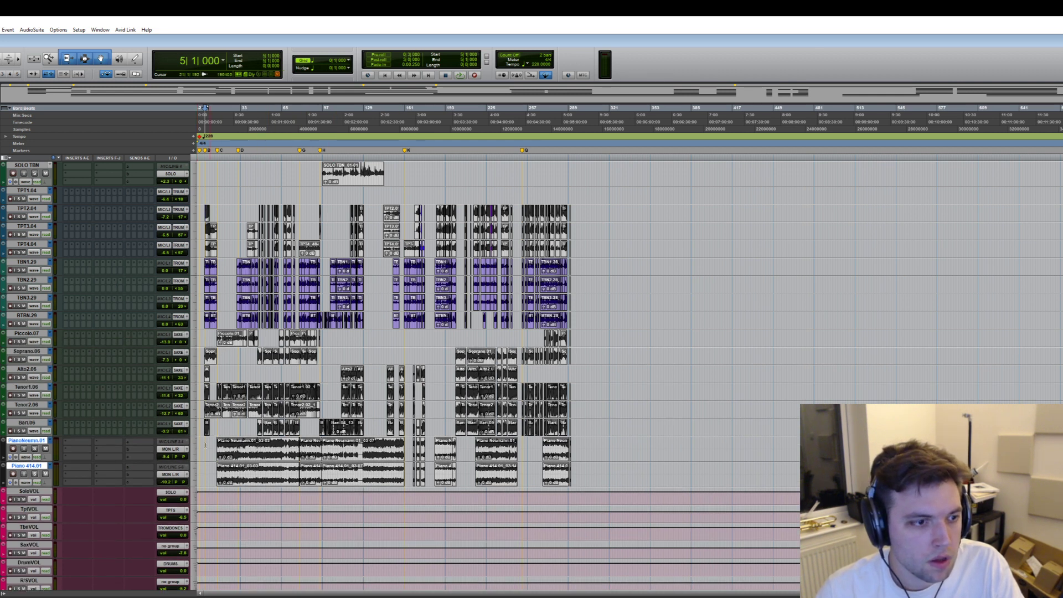
scroll(236, 452, "down", 10)
scroll(342, 453, "up", 10)
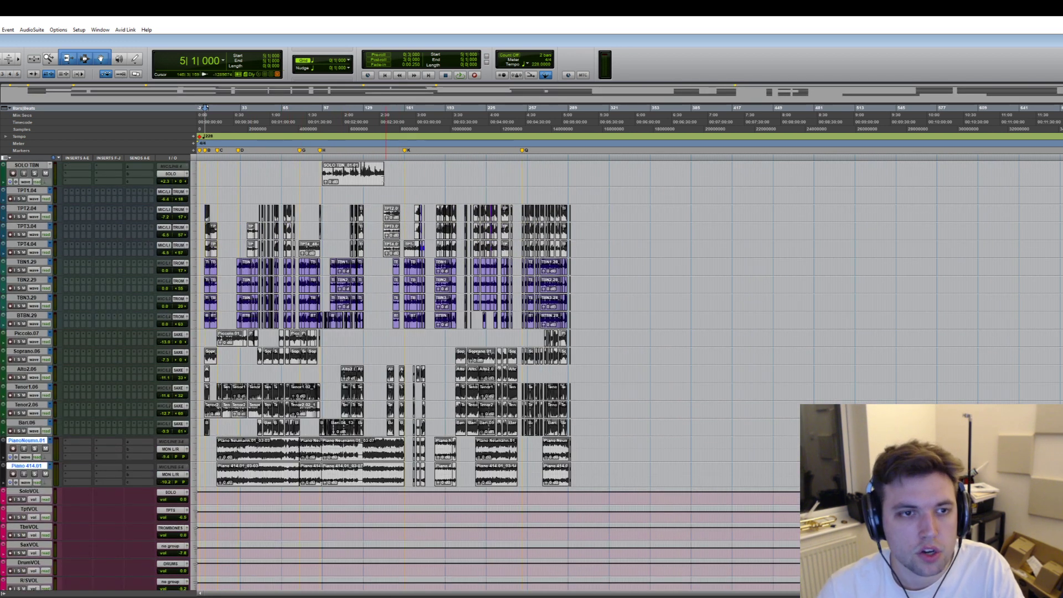
- Play back the song from 190|2 to check its final section, and place the edit cursor beyond the last clips at 340|2
left_click(443, 125)
key("space")
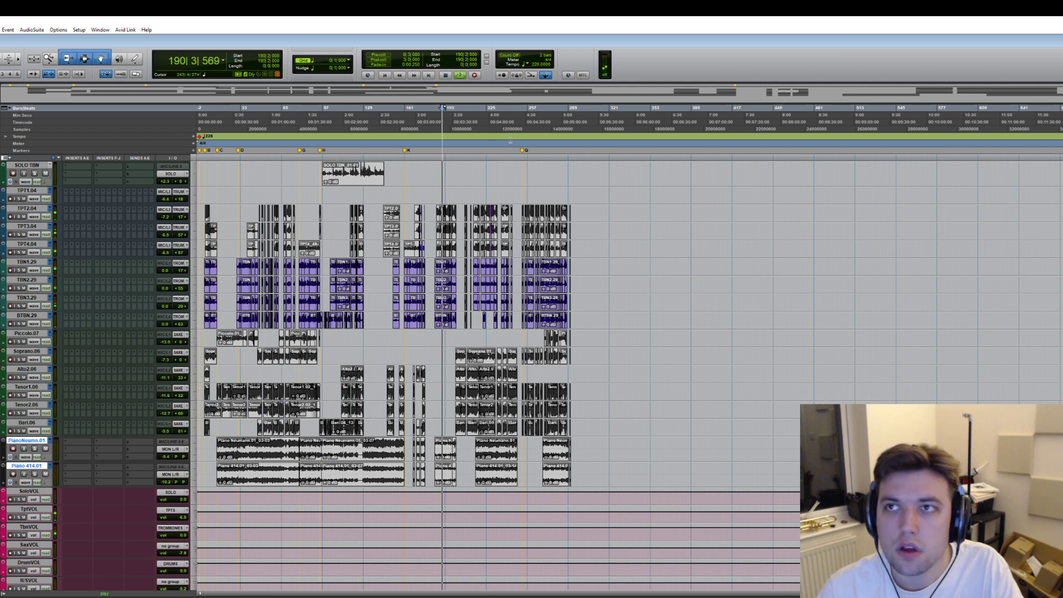
key("space")
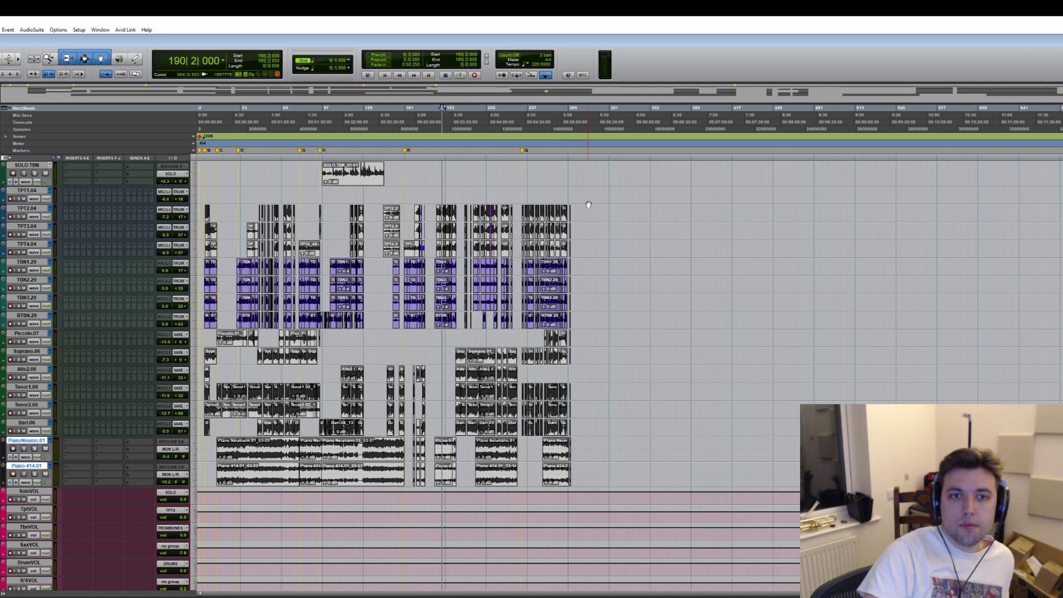
left_click(519, 116)
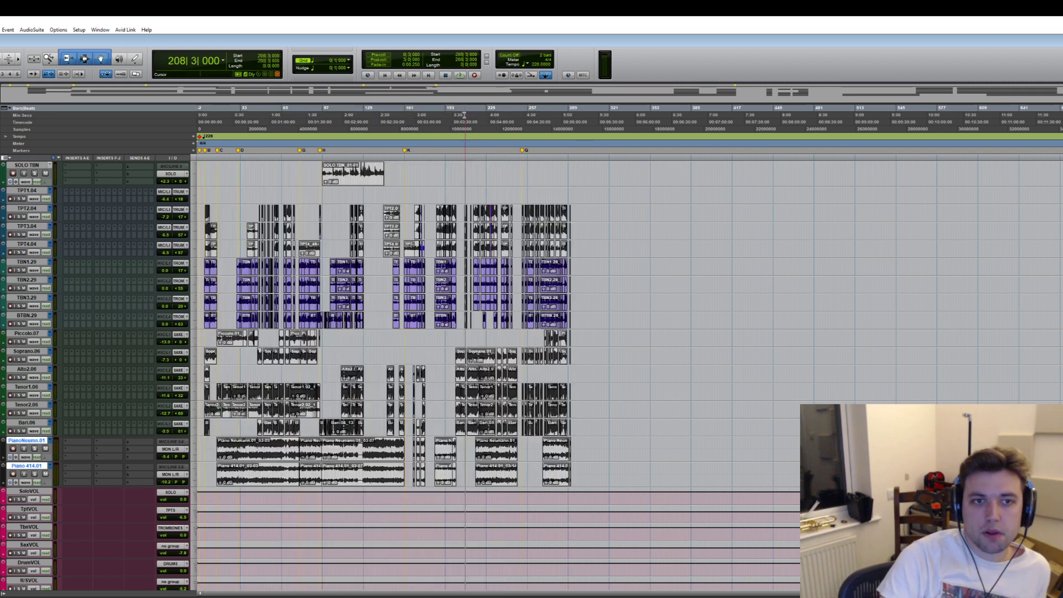
left_click(418, 109)
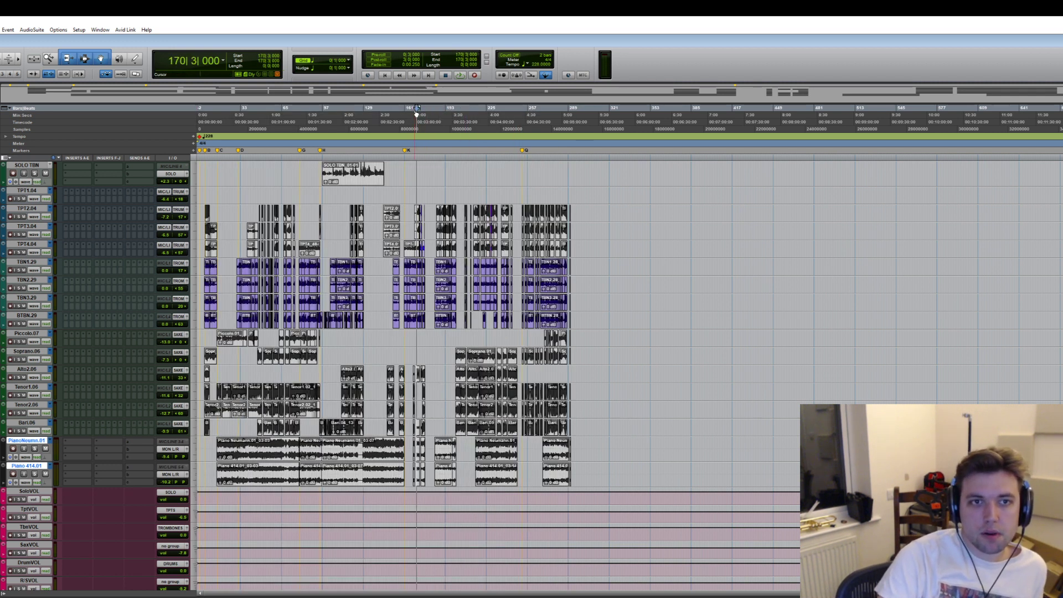
left_click(393, 108)
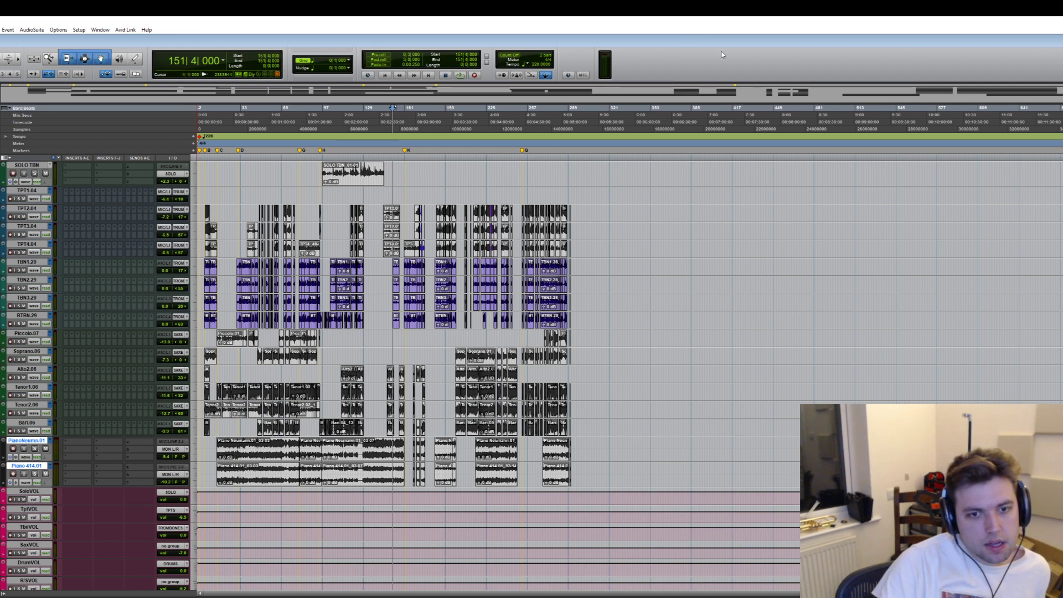
left_click_drag(628, 166, 197, 501)
left_click(630, 407)
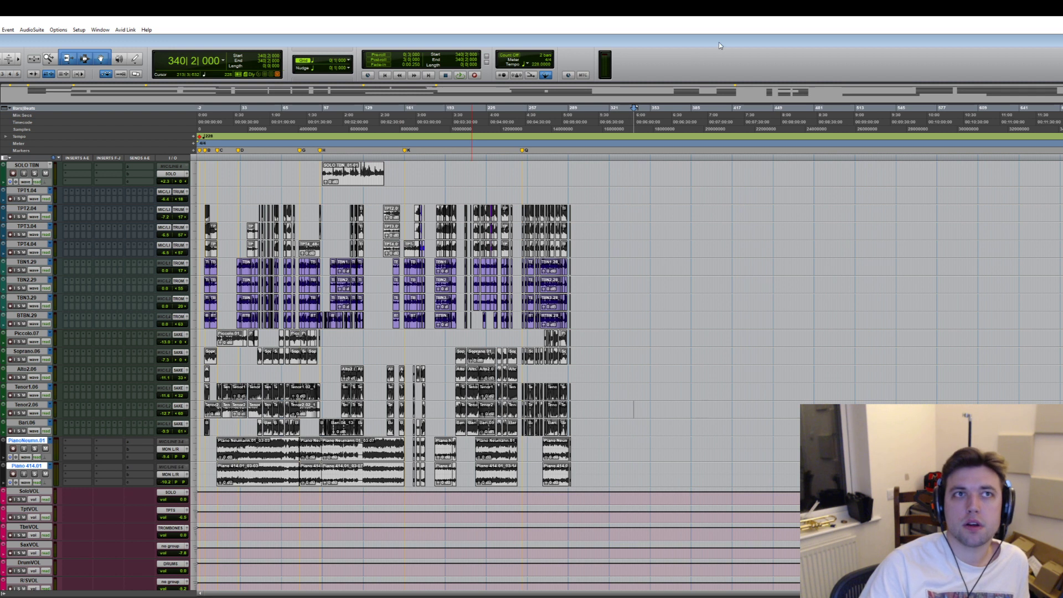
- Close the current big band session and open the recent session On Stage EDITED
left_click(0, 30)
mouse_move(2, 63)
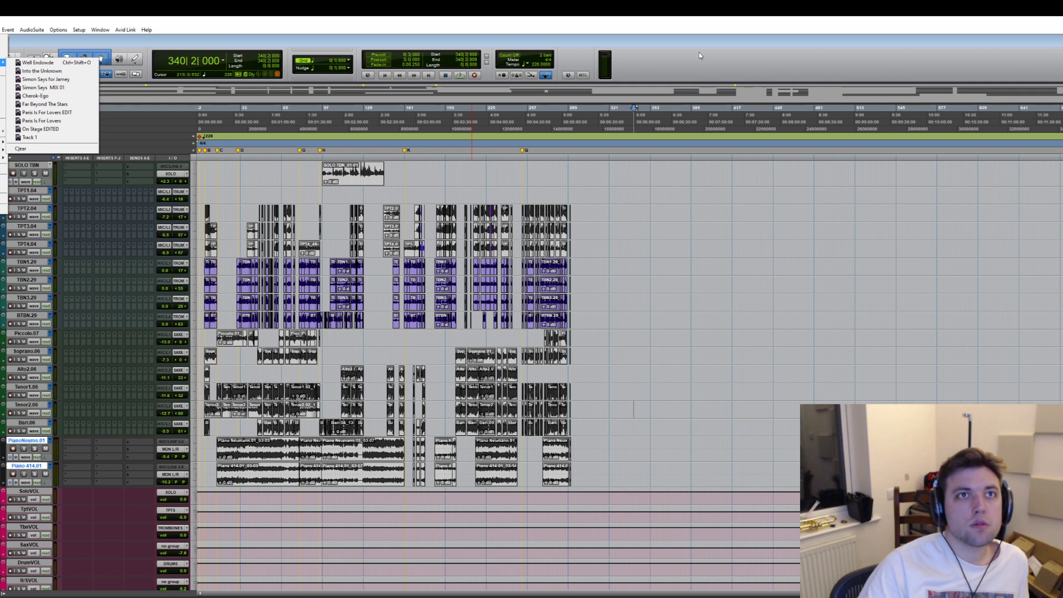
left_click(68, 79)
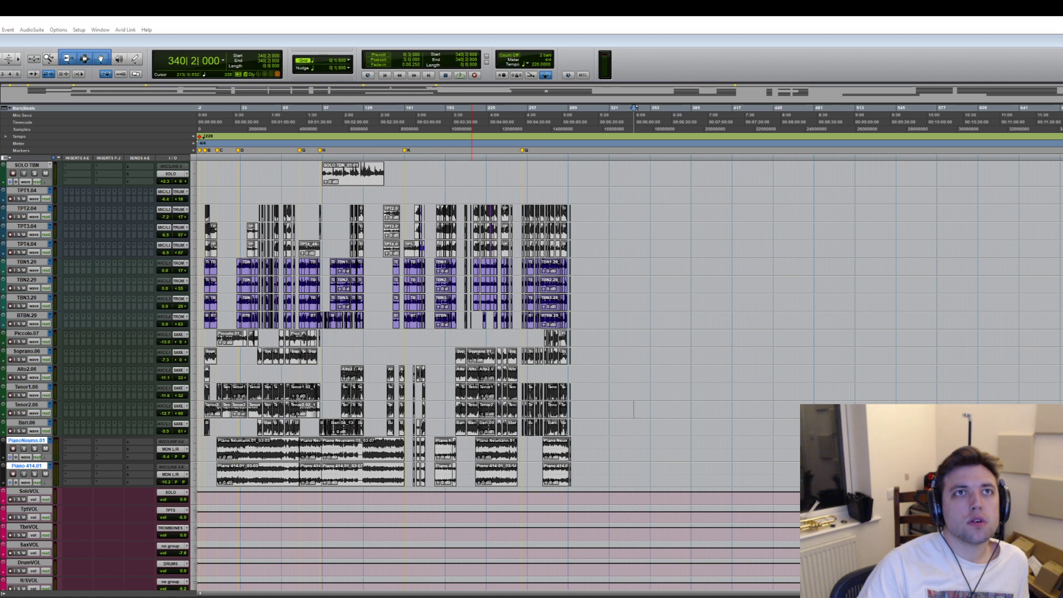
key("ctrl+shift+w")
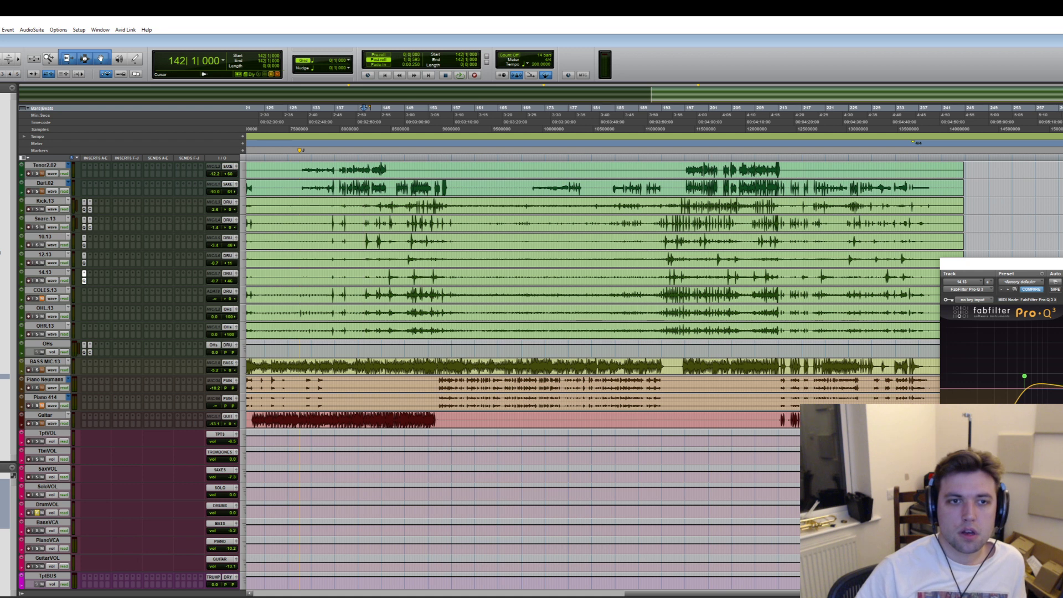
- Move the FabFilter Pro-Q 3 window clear of the tracks and play the session from its start
scroll(441, 322, "up", 5)
scroll(441, 321, "up", 5)
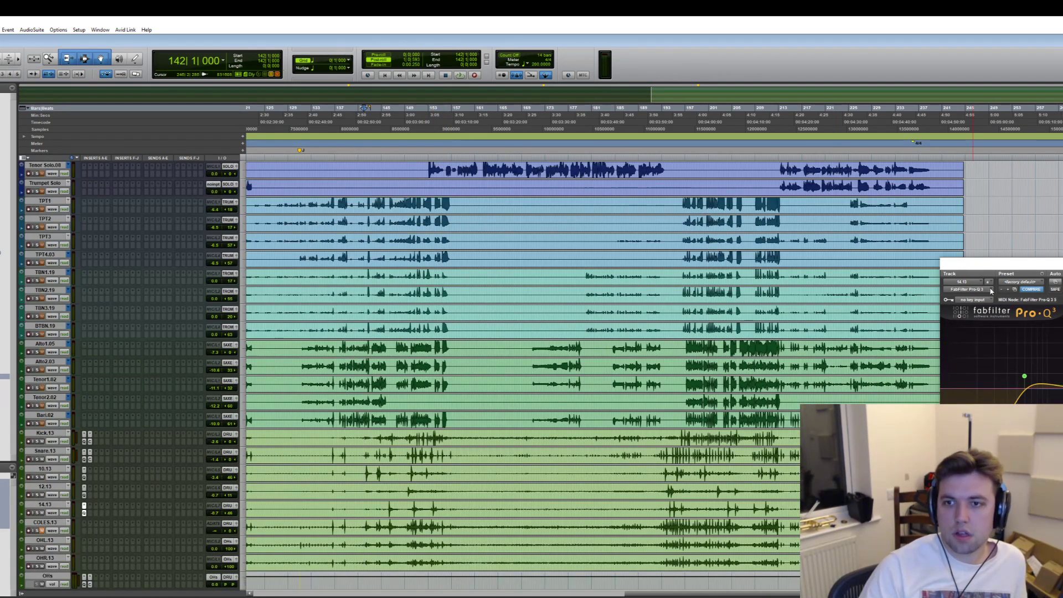
left_click_drag(1001, 272, 1026, 176)
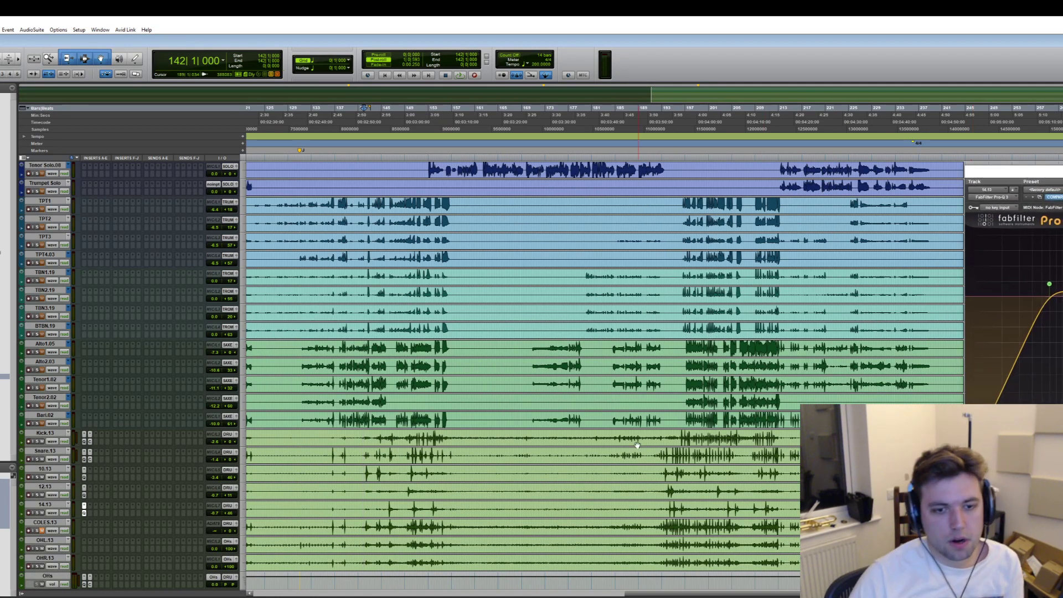
left_click_drag(768, 594, 394, 585)
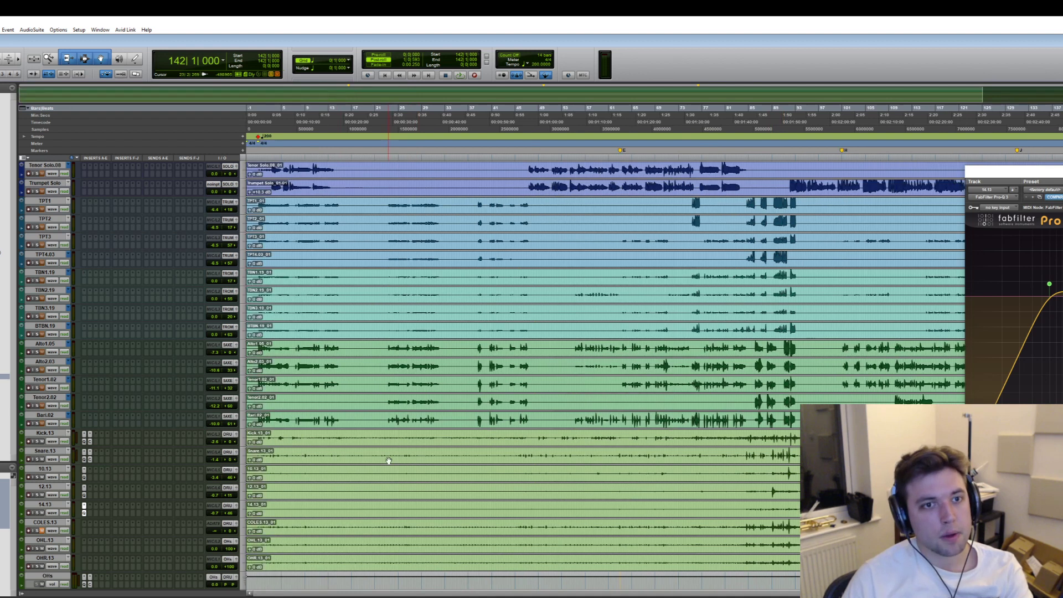
key("Return")
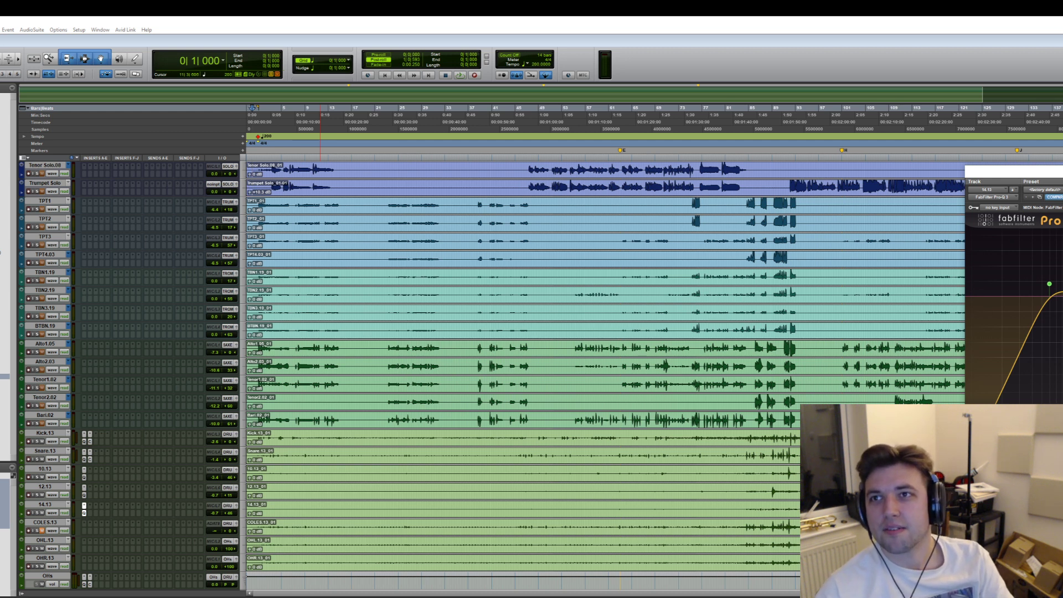
key("space")
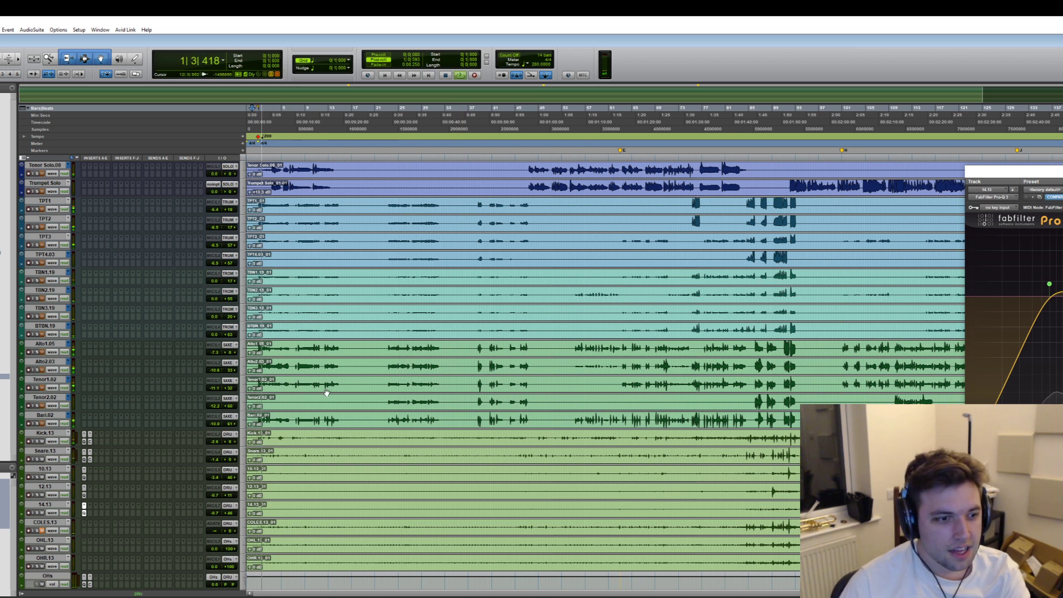
- Examine the instrument tracks, volume masters, buses and reference track during playback, and stop the playback
scroll(320, 409, "down", 10)
scroll(320, 410, "down", 8)
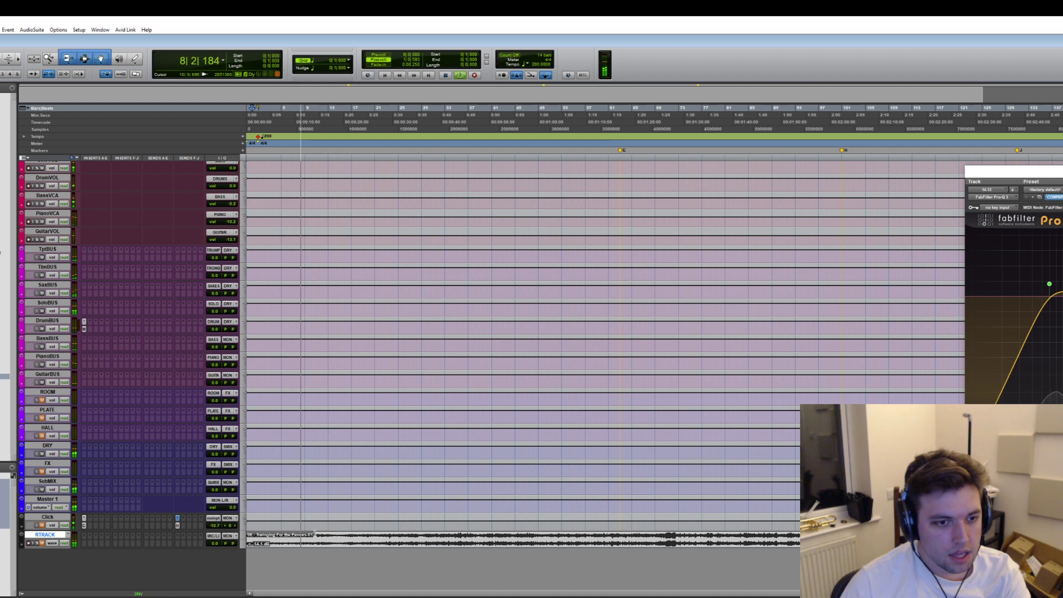
scroll(318, 534, "up", 8)
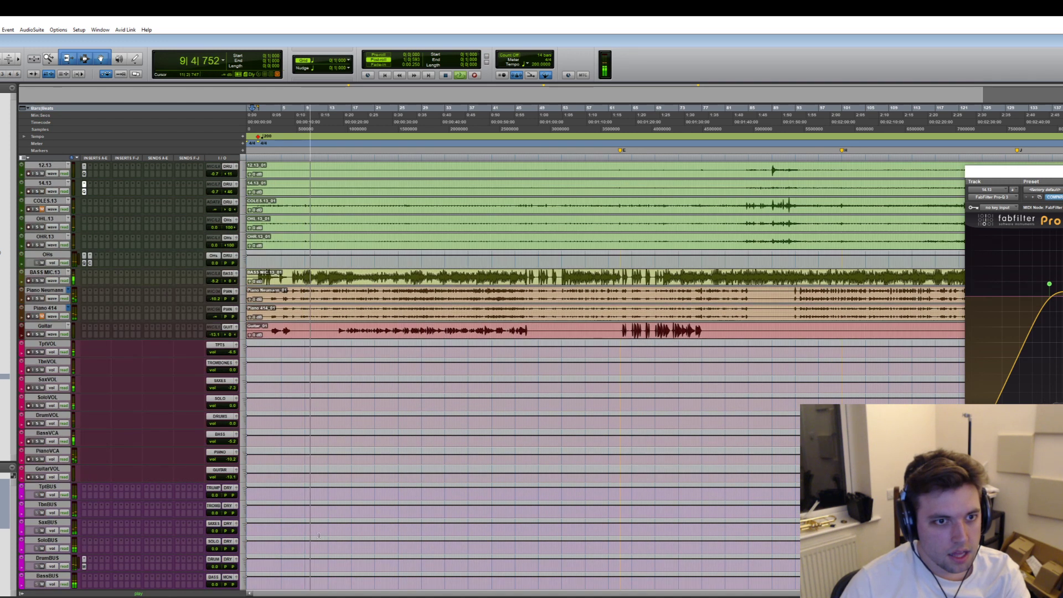
scroll(310, 532, "down", 8)
key("space")
scroll(293, 529, "down", 2)
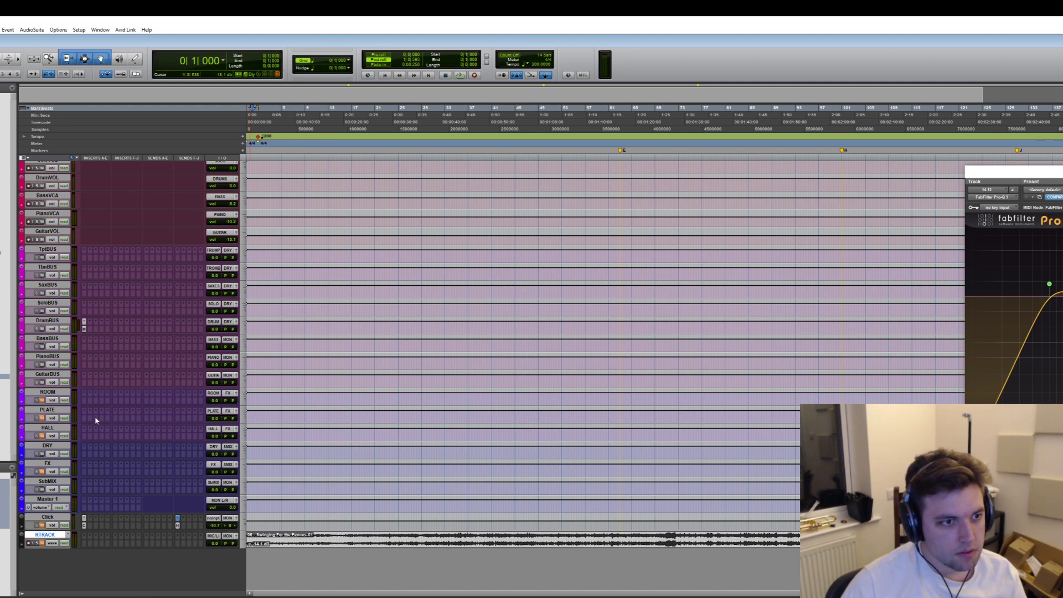
scroll(145, 422, "up", 12)
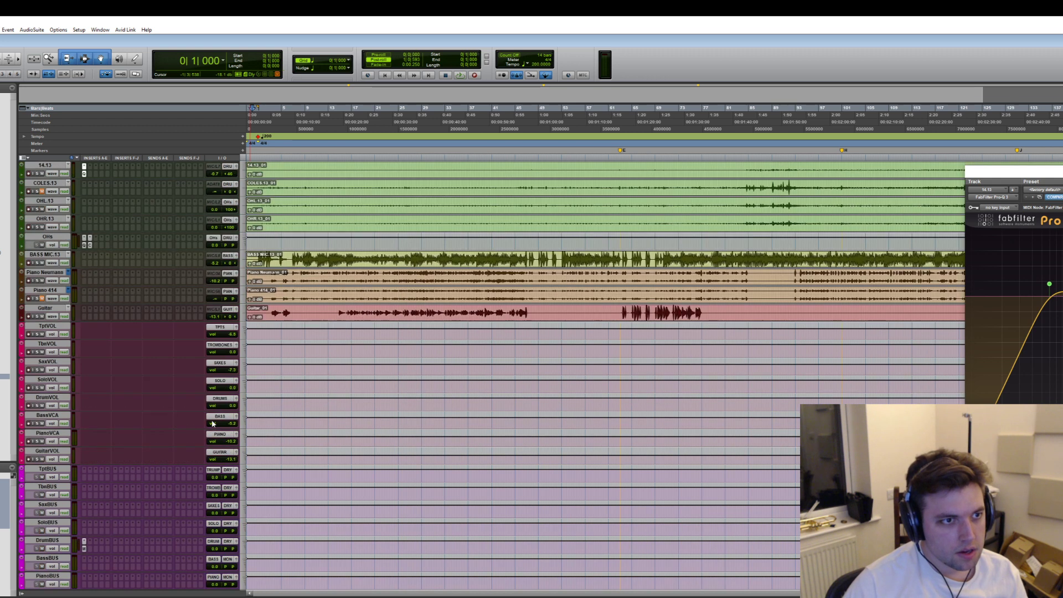
scroll(212, 423, "up", 5)
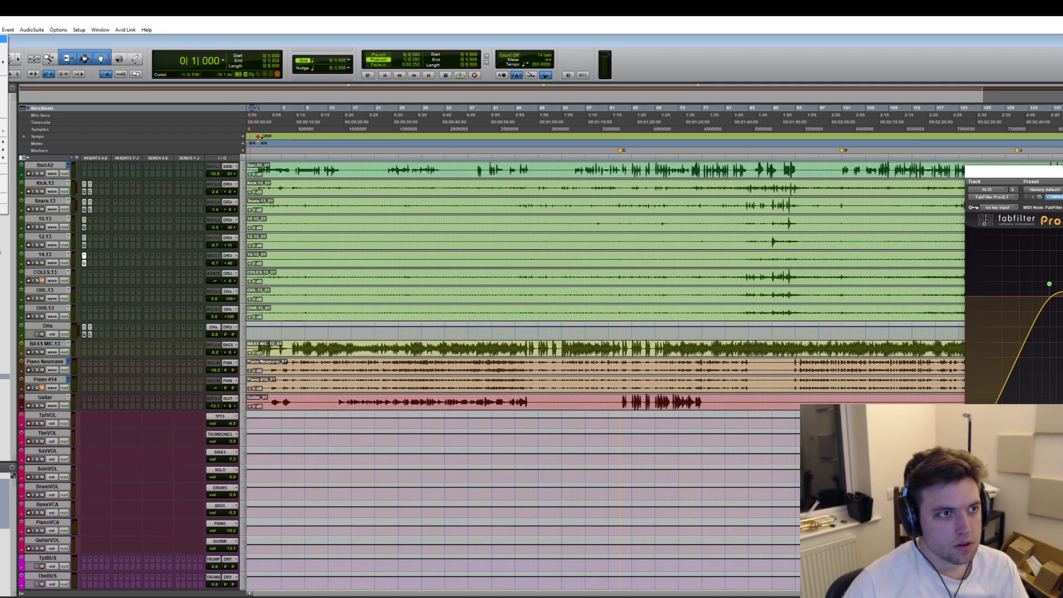
- Close On Stage EDITED without saving changes and open the session containing the solo clarinet track
mouse_move(4, 150)
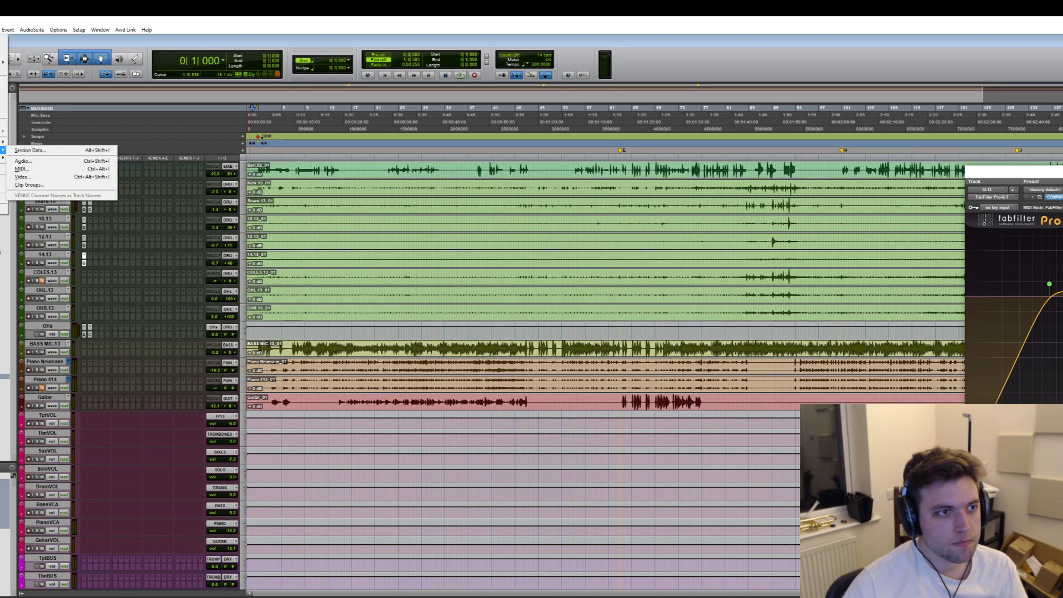
left_click(30, 151)
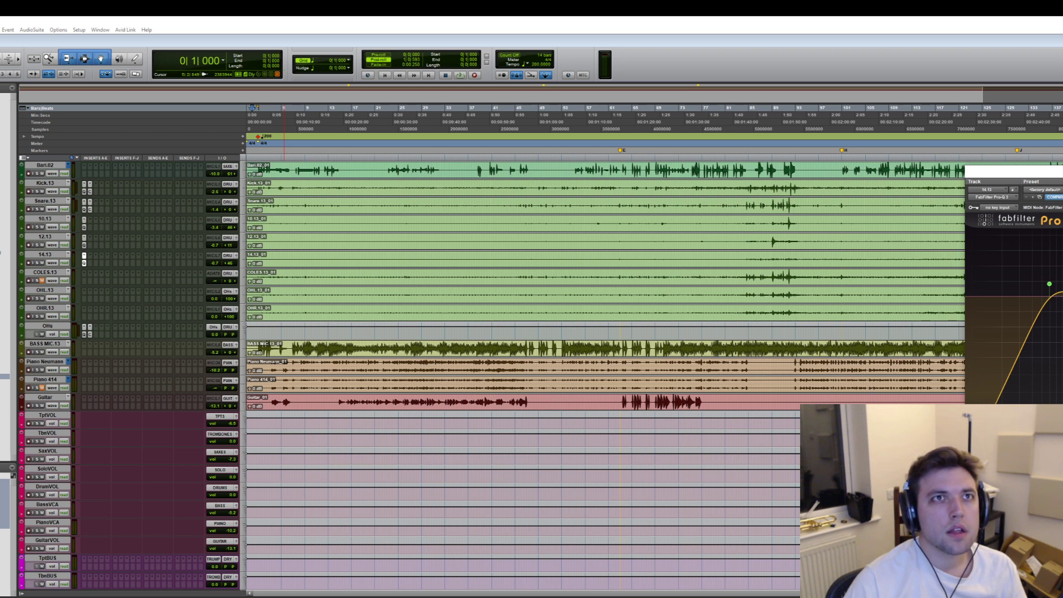
key("ctrl+shift+w")
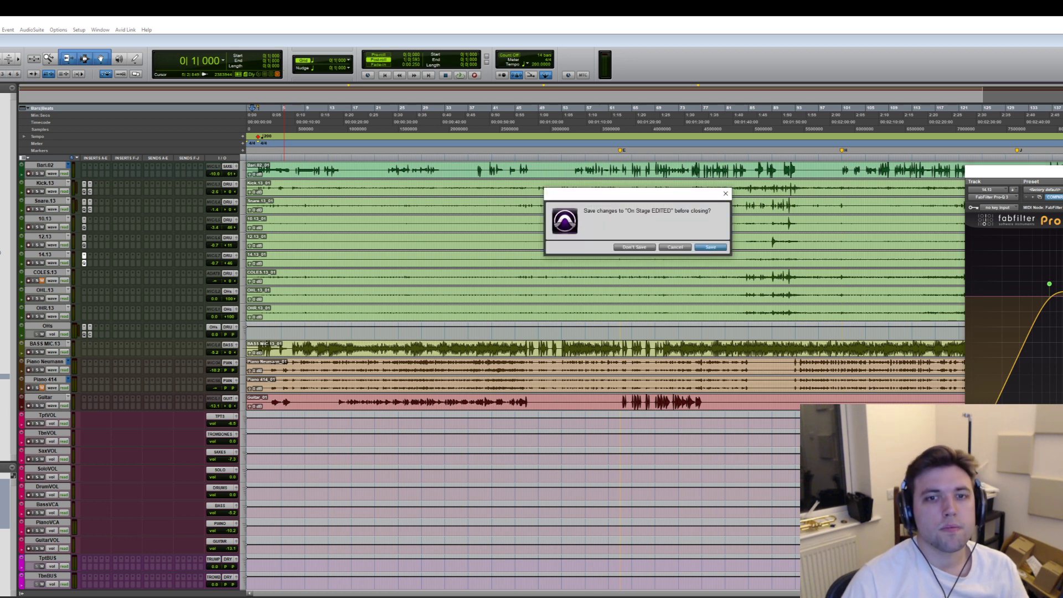
left_click(634, 247)
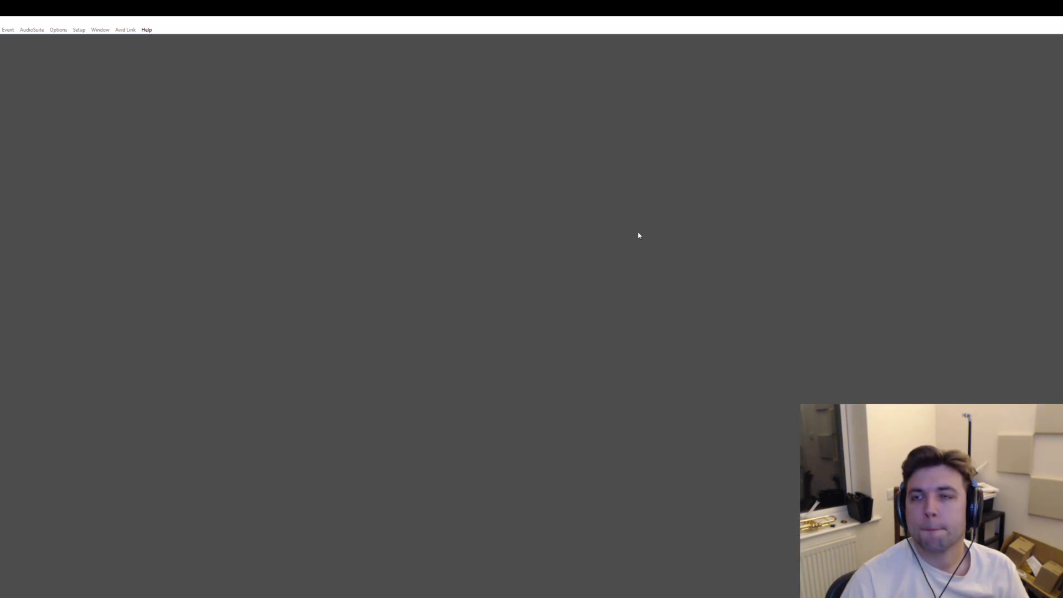
key("ctrl+shift+o")
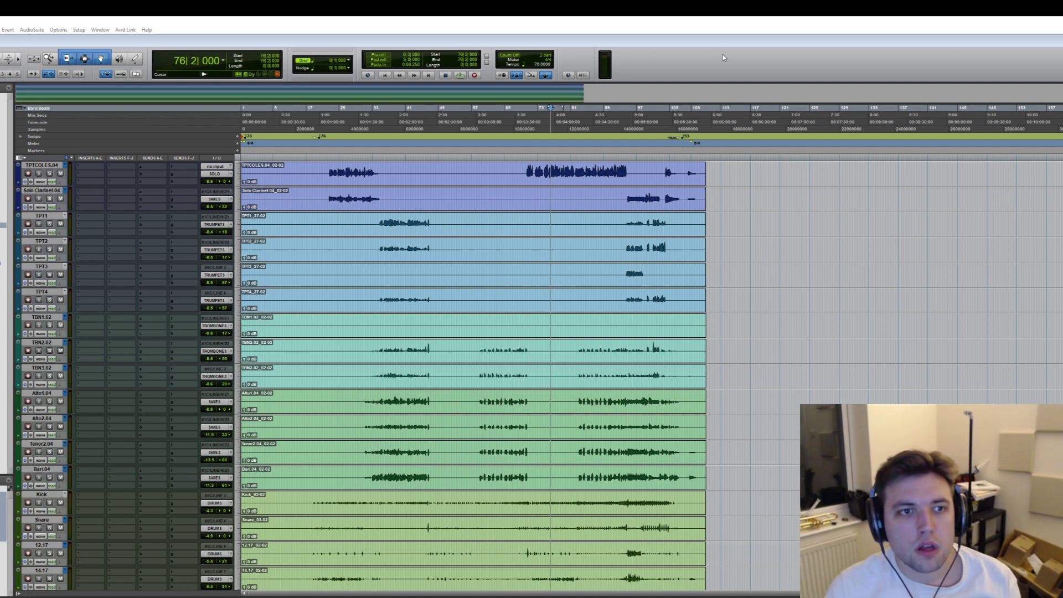
- Examine the session's instrument tracks, volume masters, buses, effects returns and master track
scroll(521, 299, "down", 5)
scroll(522, 300, "down", 20)
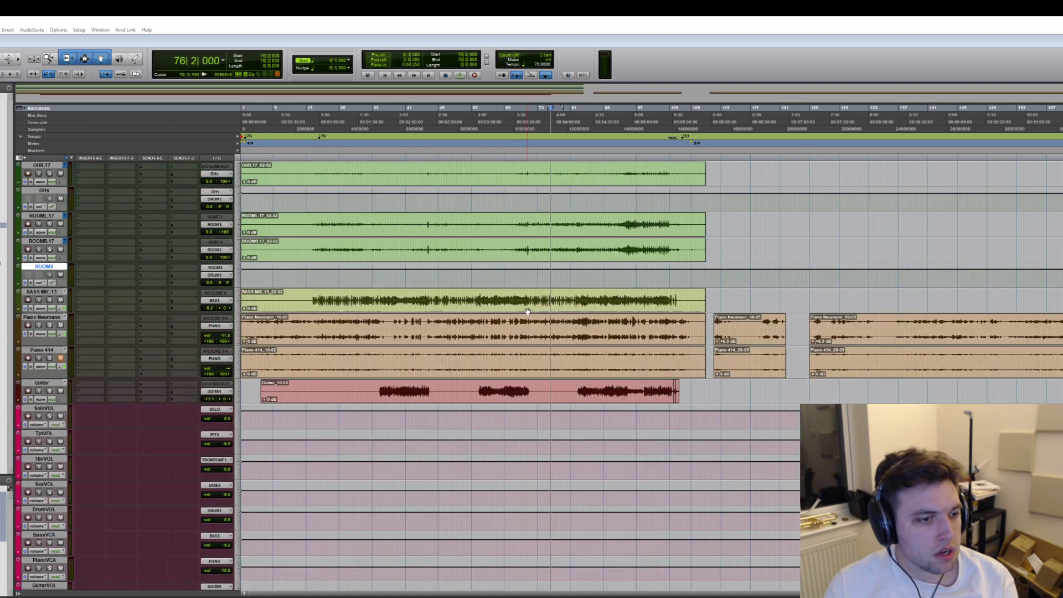
scroll(544, 312, "down", 3)
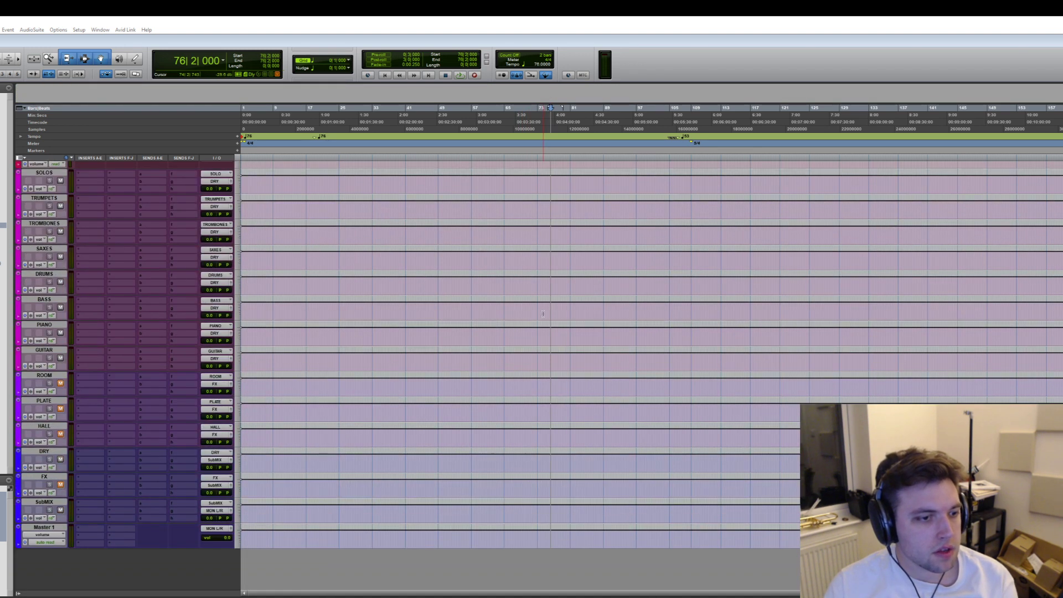
scroll(554, 313, "up", 10)
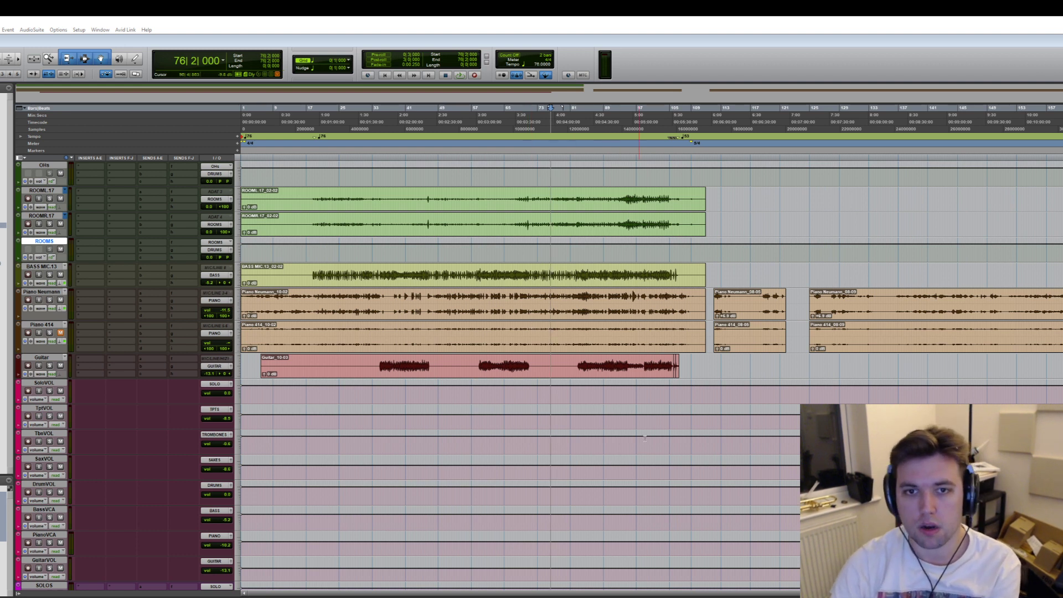
scroll(627, 449, "up", 10)
scroll(589, 397, "down", 6)
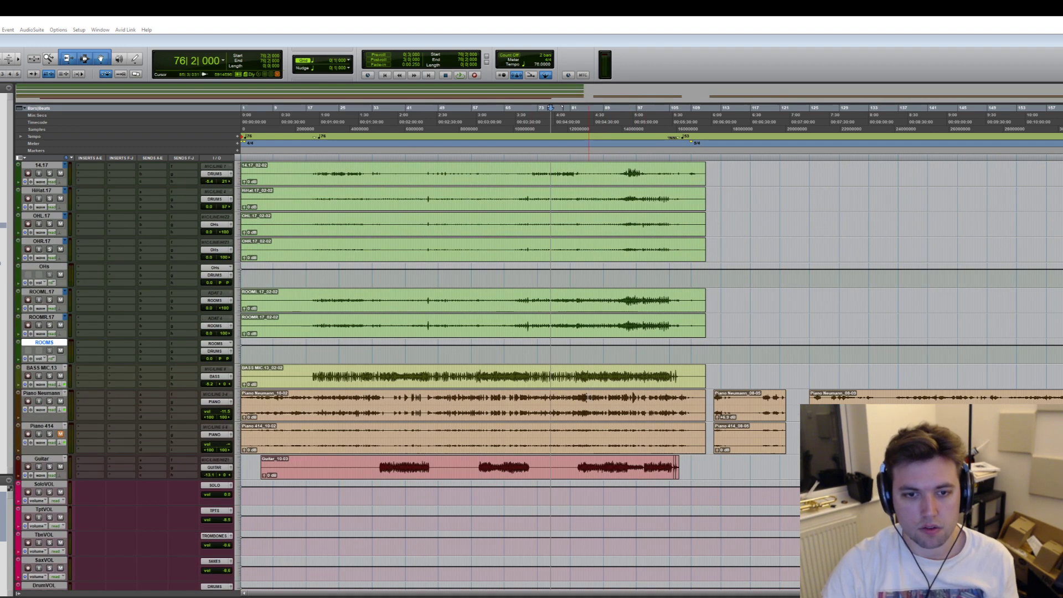
scroll(588, 398, "down", 15)
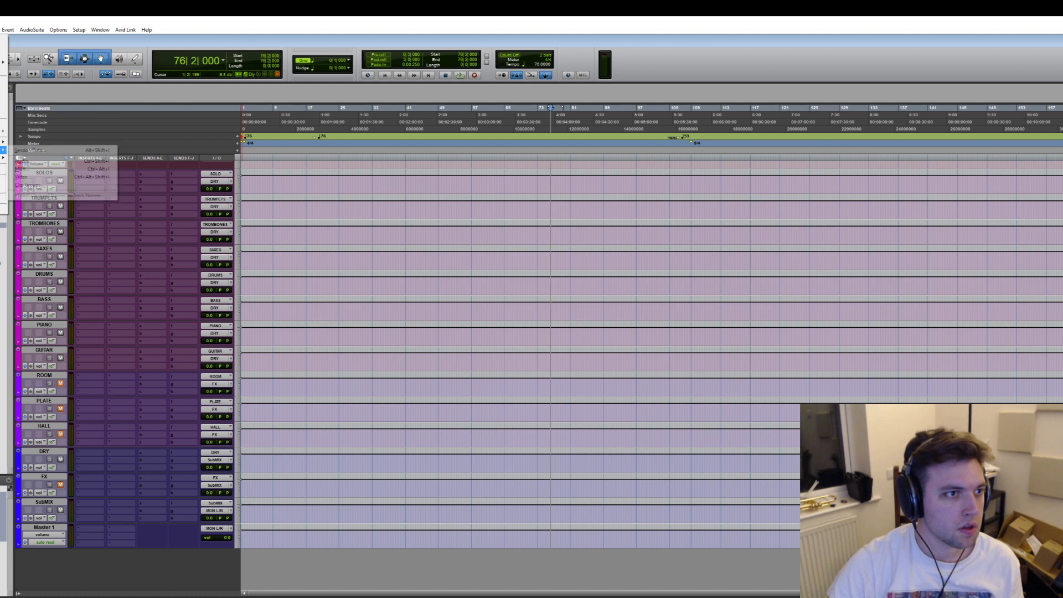
- Import the Master 1 track data onto the existing Master 1 track from the Simon Says session whose file name ends with a person's name
left_click(33, 154)
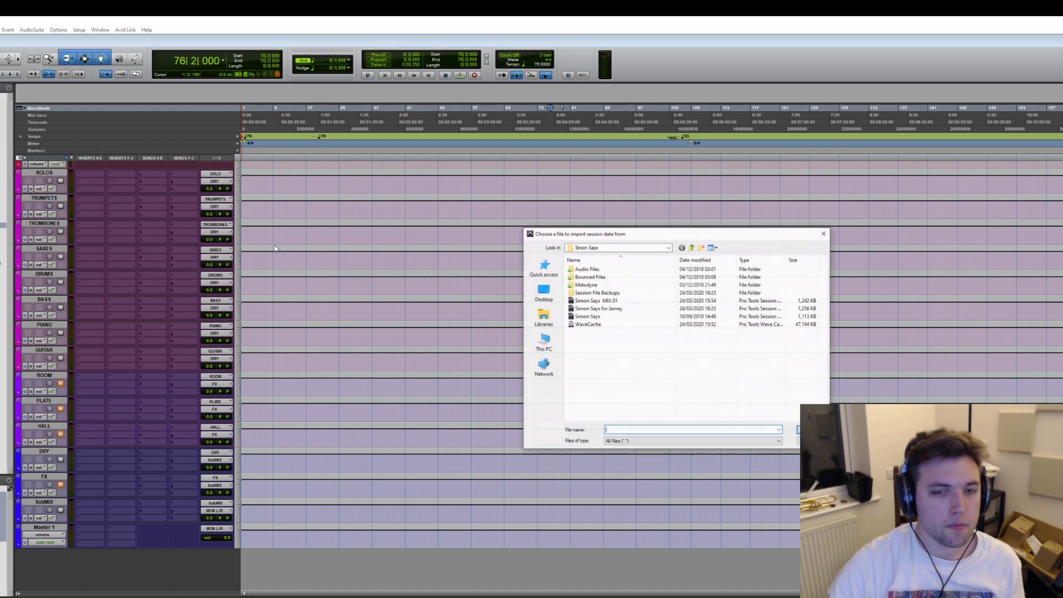
double_click(602, 308)
scroll(562, 336, "down", 8)
left_click(656, 320)
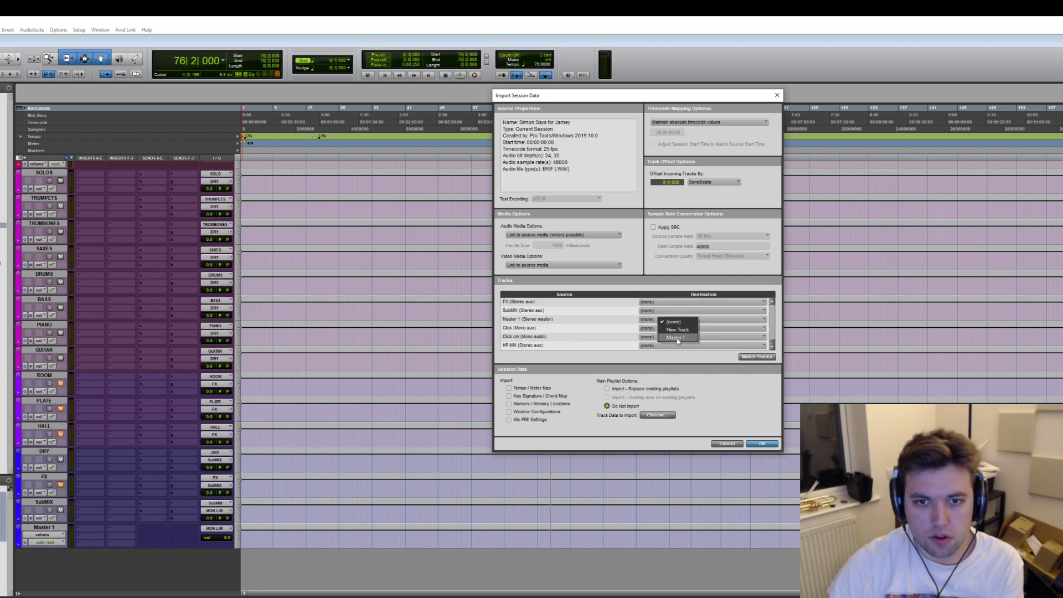
left_click(675, 338)
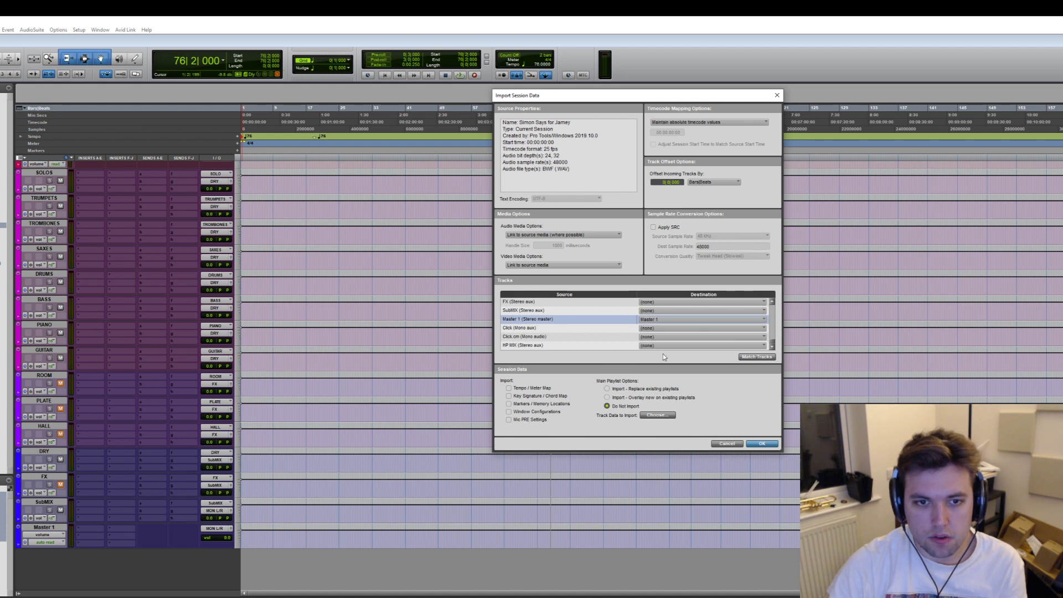
left_click(770, 444)
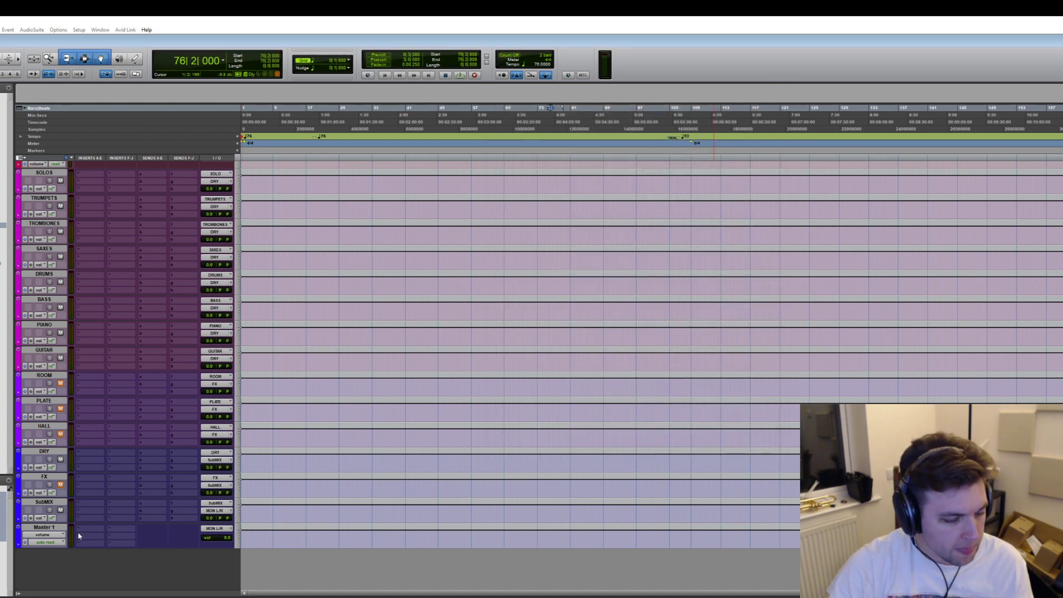
- Check Master 1's output options, and start audio routing in its Voxengo Recorder plug-in
scroll(178, 422, "up", 1)
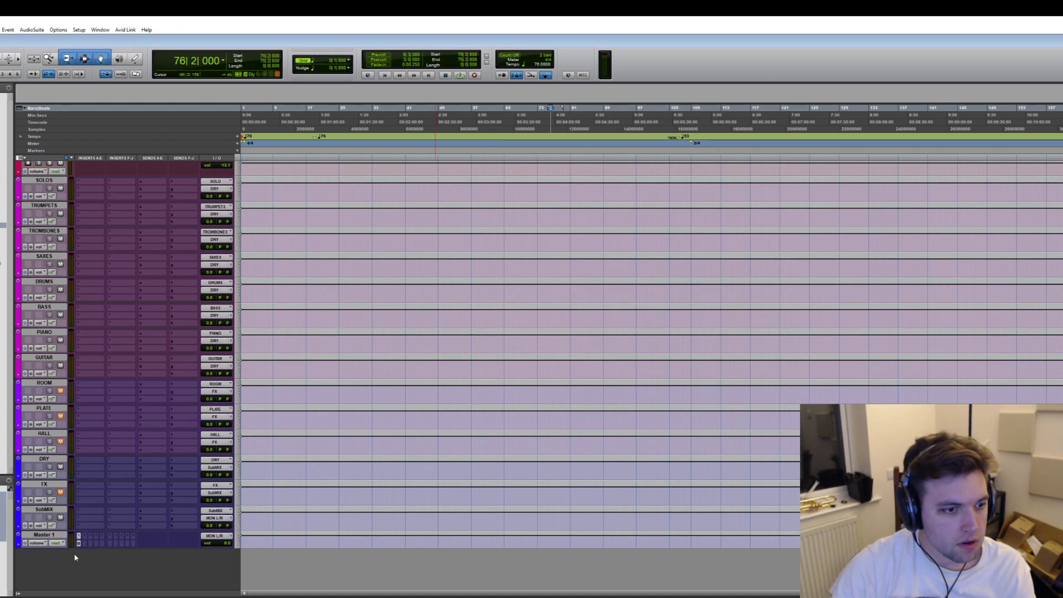
left_click(221, 540)
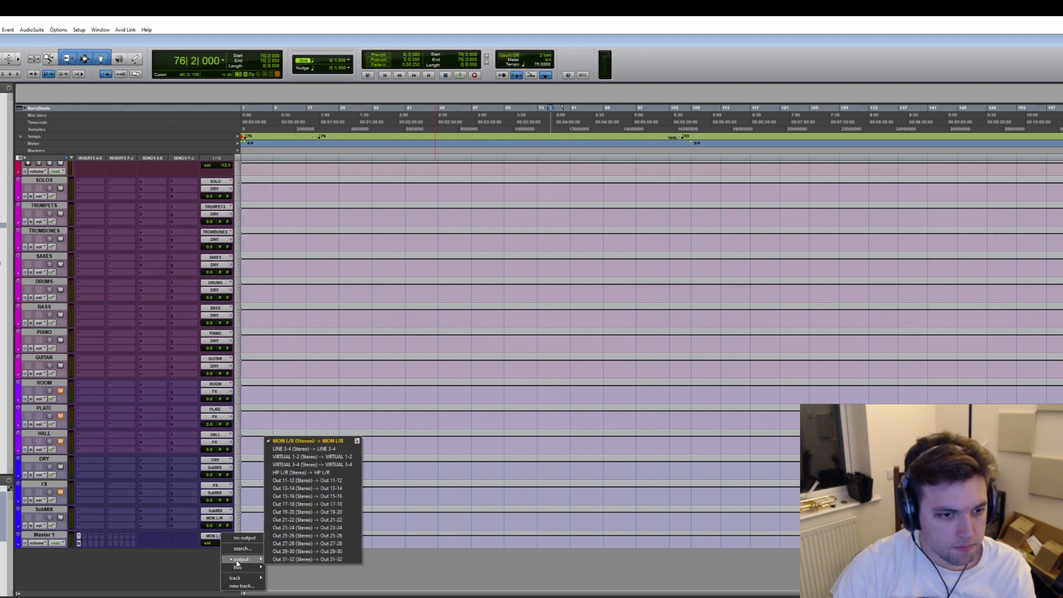
left_click(402, 577)
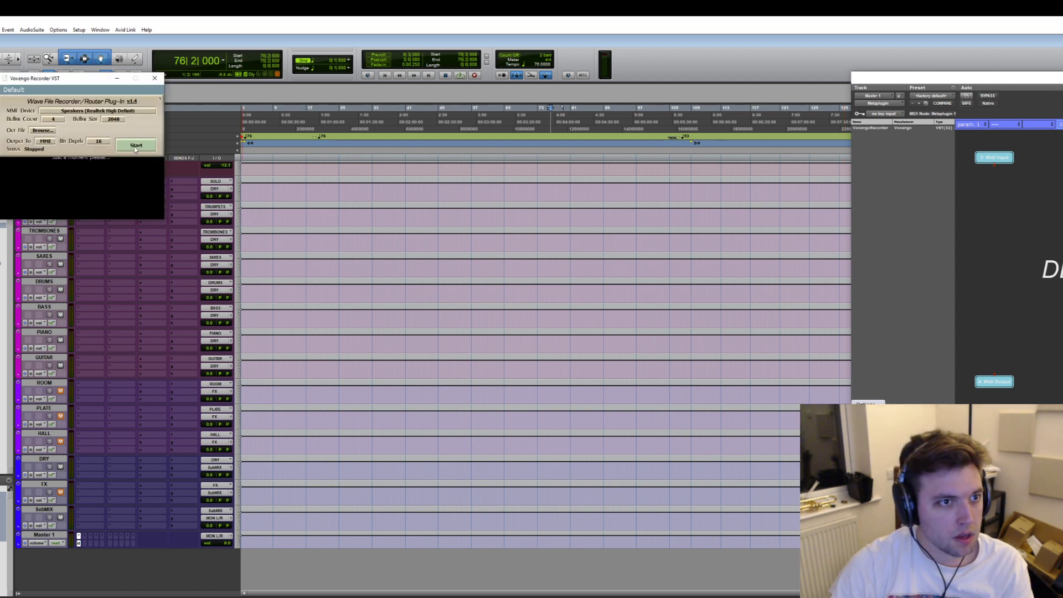
left_click(136, 149)
- Play the session from about bar 46 and bring the edit window in front of the Voxengo Recorder
scroll(435, 155, "up", 2)
left_click(429, 126)
key("space")
scroll(429, 222, "up", 5)
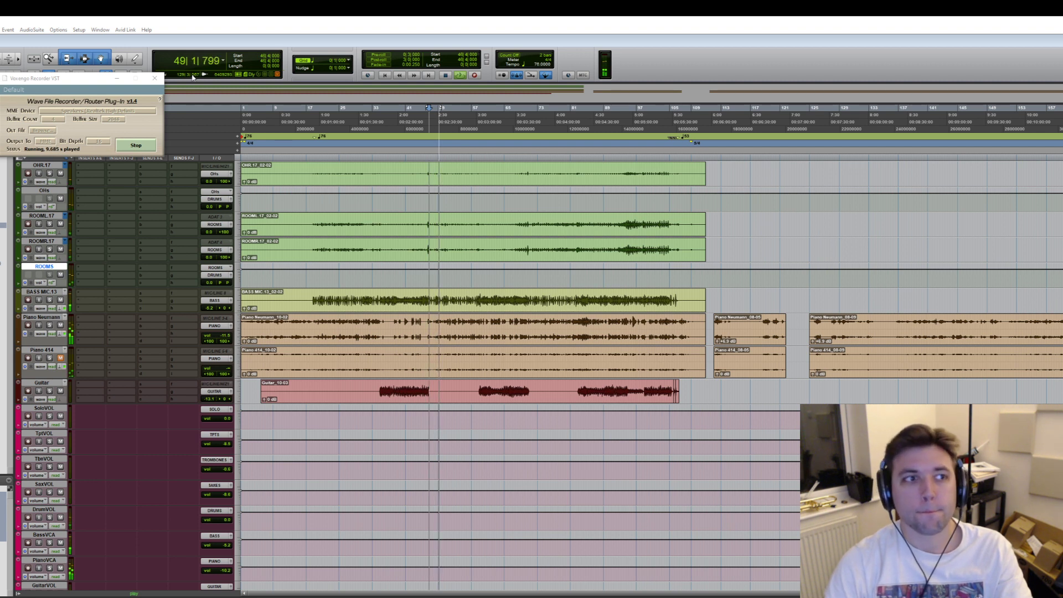
left_click(780, 52)
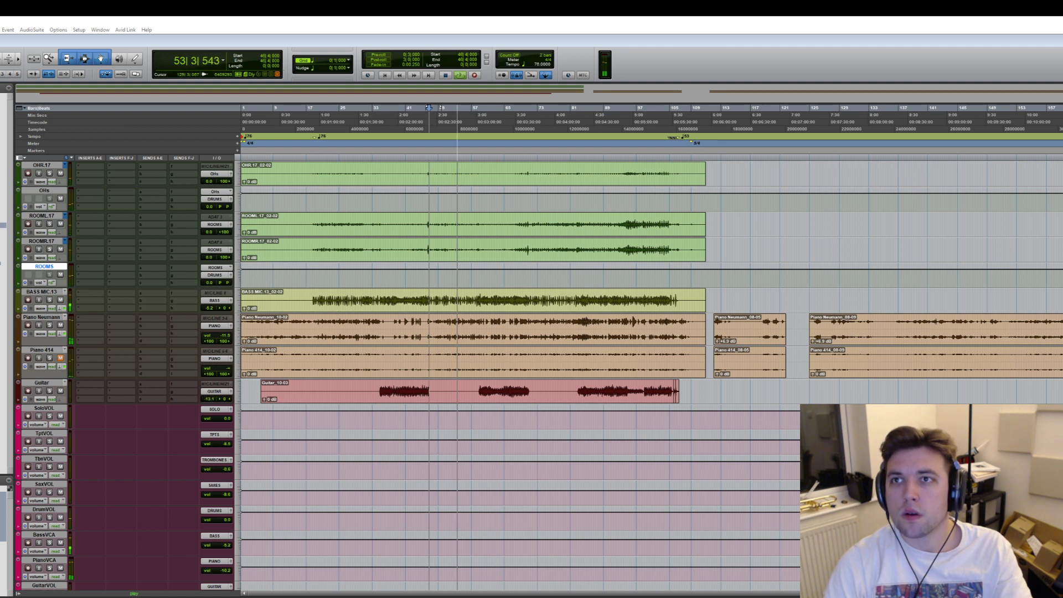
- Examine the solo, brass, sax, drum and rhythm section tracks during playback
scroll(832, 290, "up", 10)
scroll(832, 289, "up", 6)
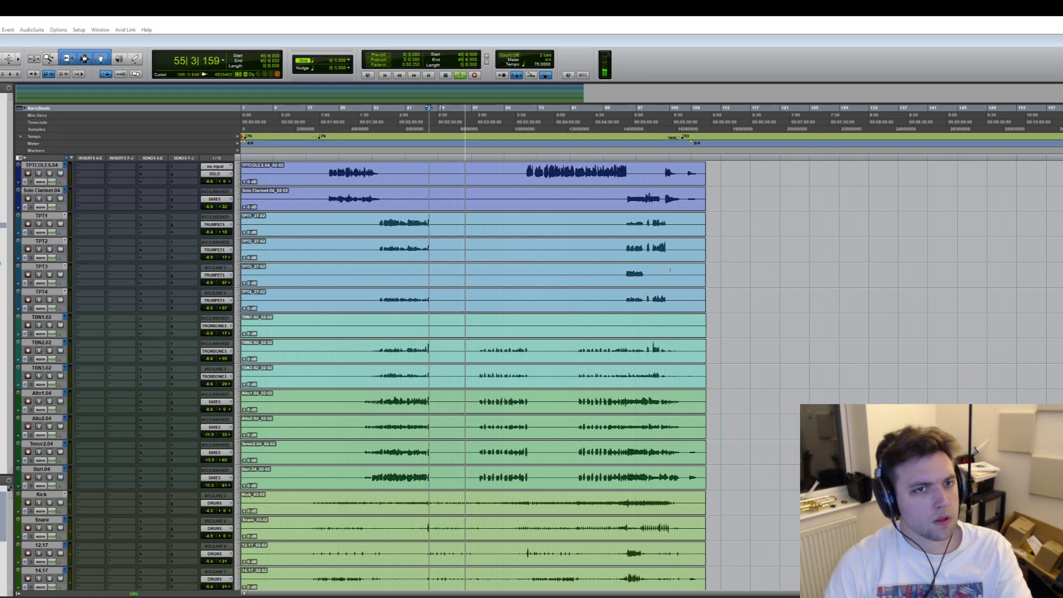
scroll(668, 274, "down", 6)
scroll(666, 277, "down", 4)
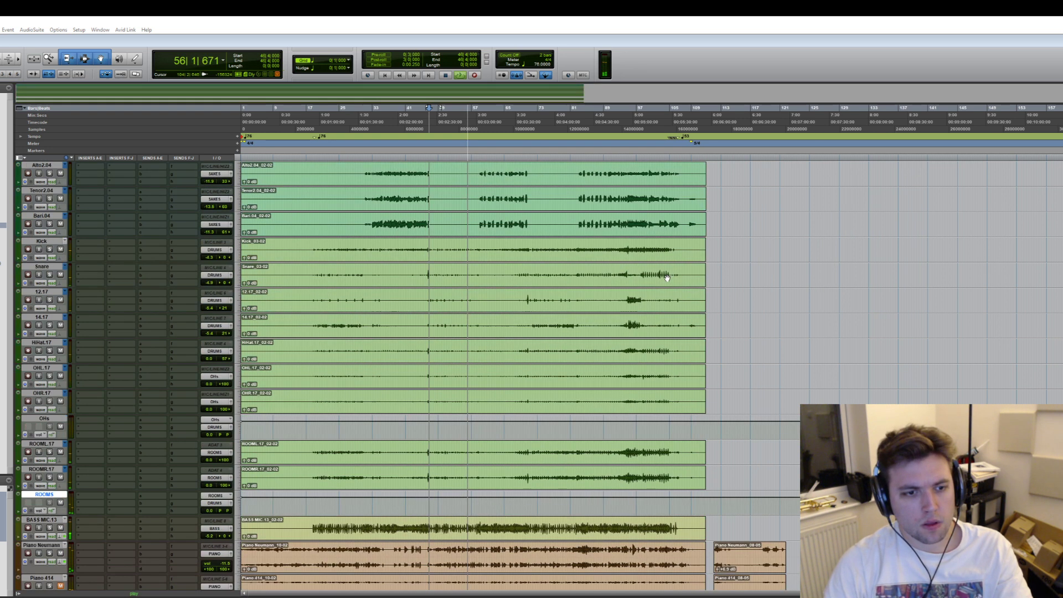
scroll(659, 279, "down", 4)
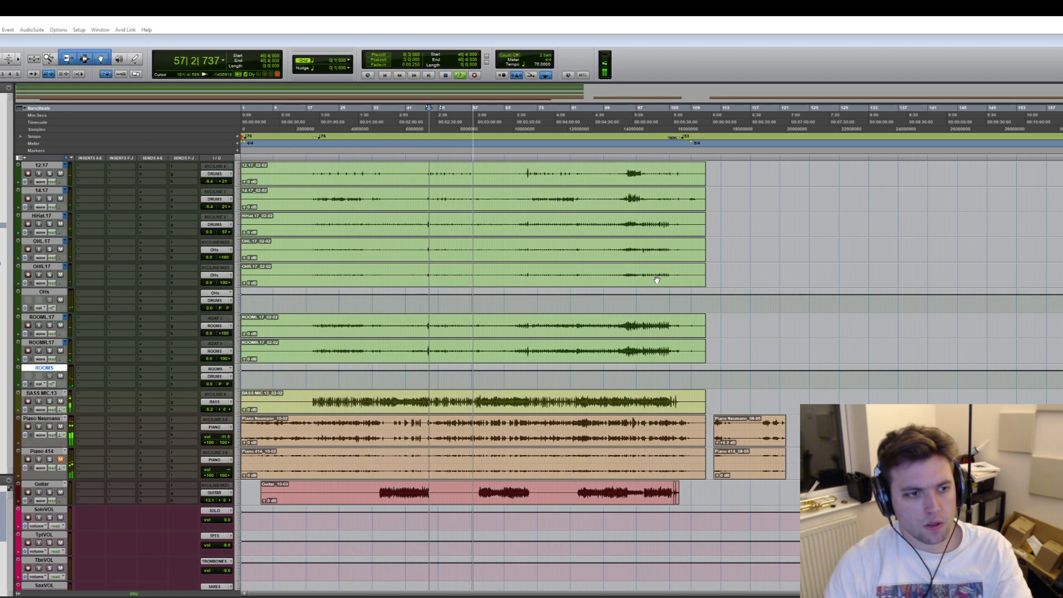
- Continue the playback from about bar 32 and view the brass, sax and drum tracks
scroll(657, 280, "up", 10)
left_click(370, 122)
scroll(461, 227, "up", 4)
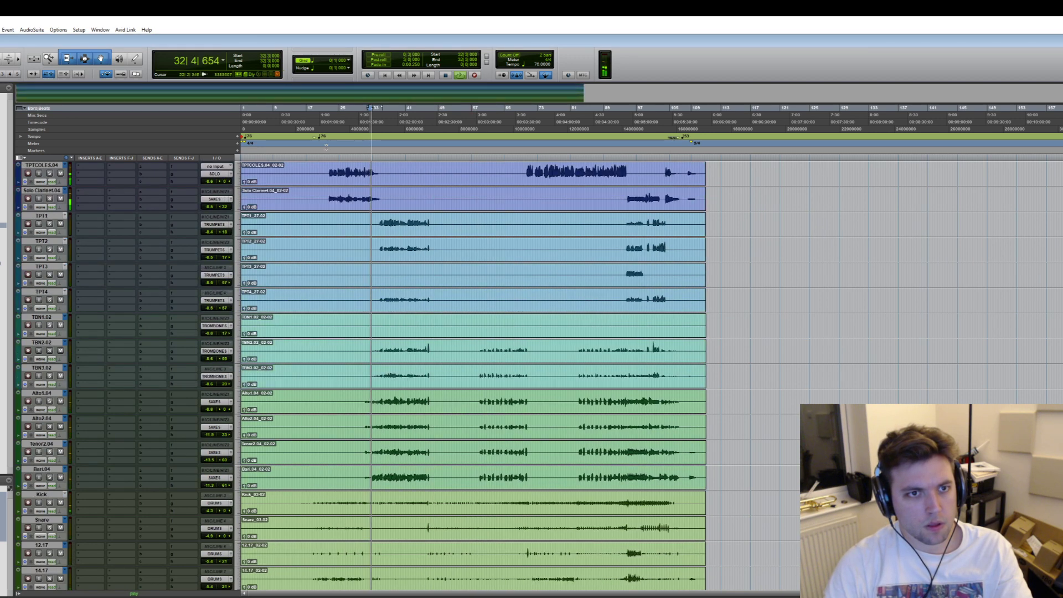
scroll(450, 232, "down", 3)
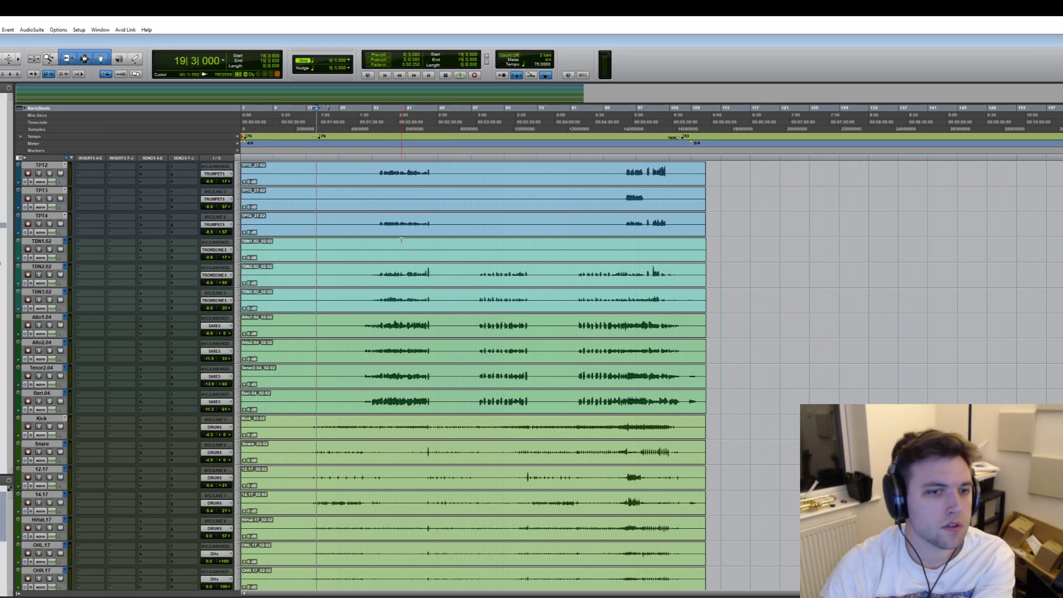
- Place the playback cursor at 22|2, just before the first solo entry, play that passage briefly and stop
scroll(449, 224, "up", 3)
left_click(327, 118)
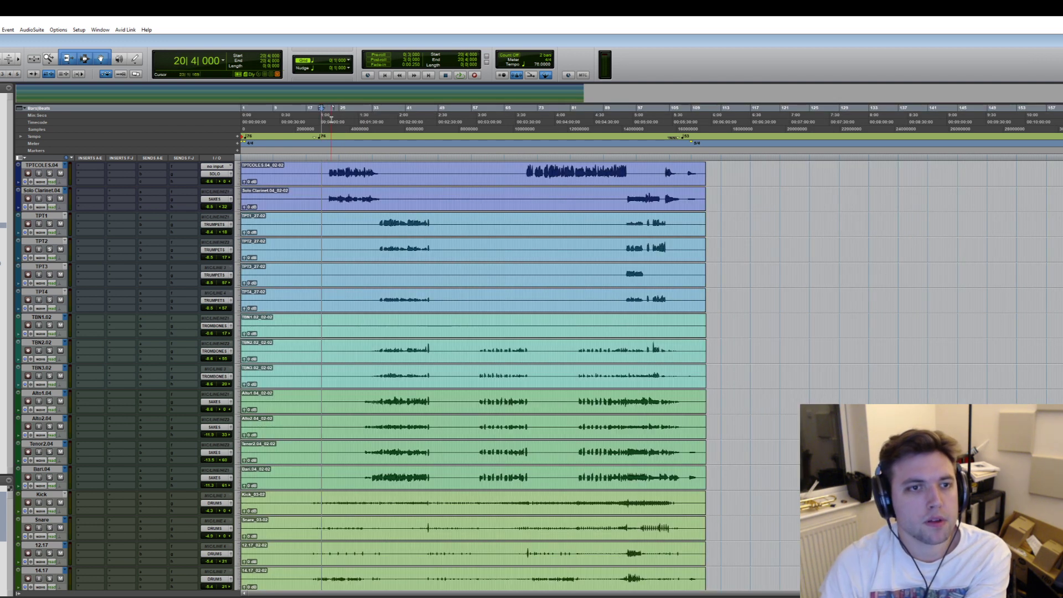
left_click(333, 118)
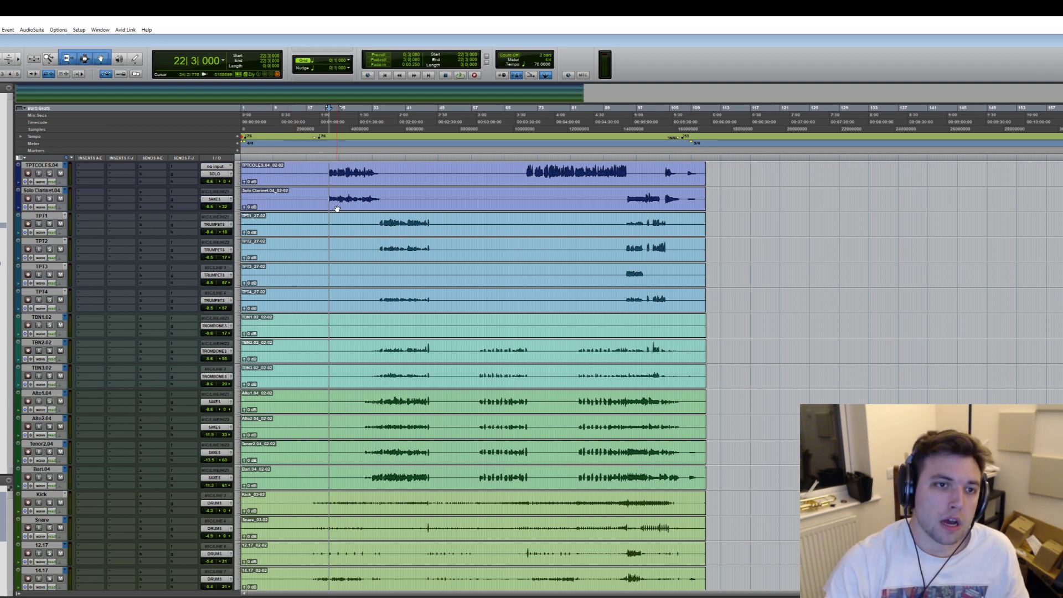
left_click(327, 117)
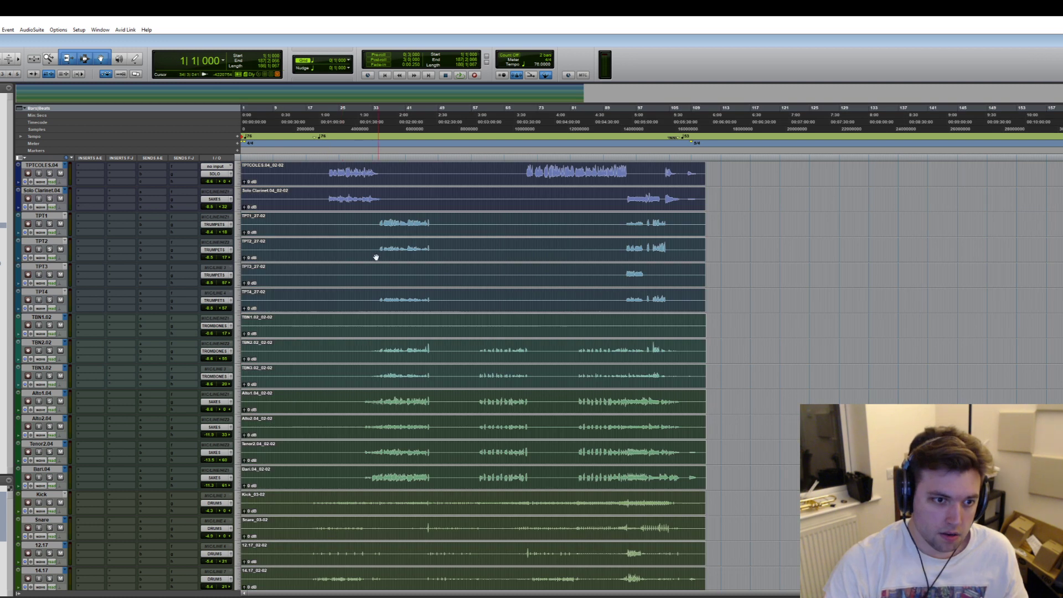
left_click(317, 123)
left_click(325, 123)
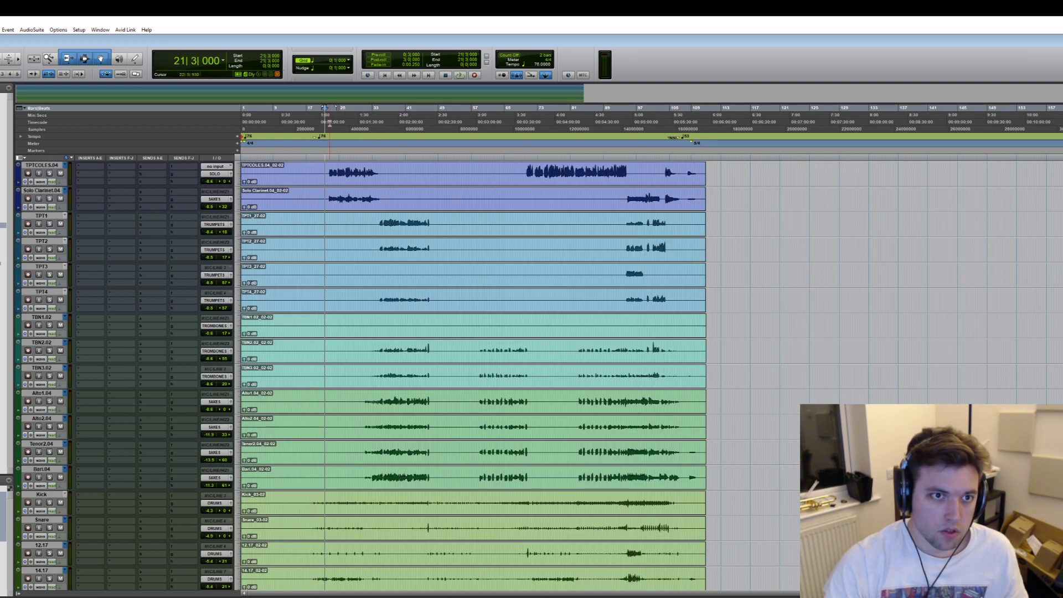
scroll(329, 263, "down", 4)
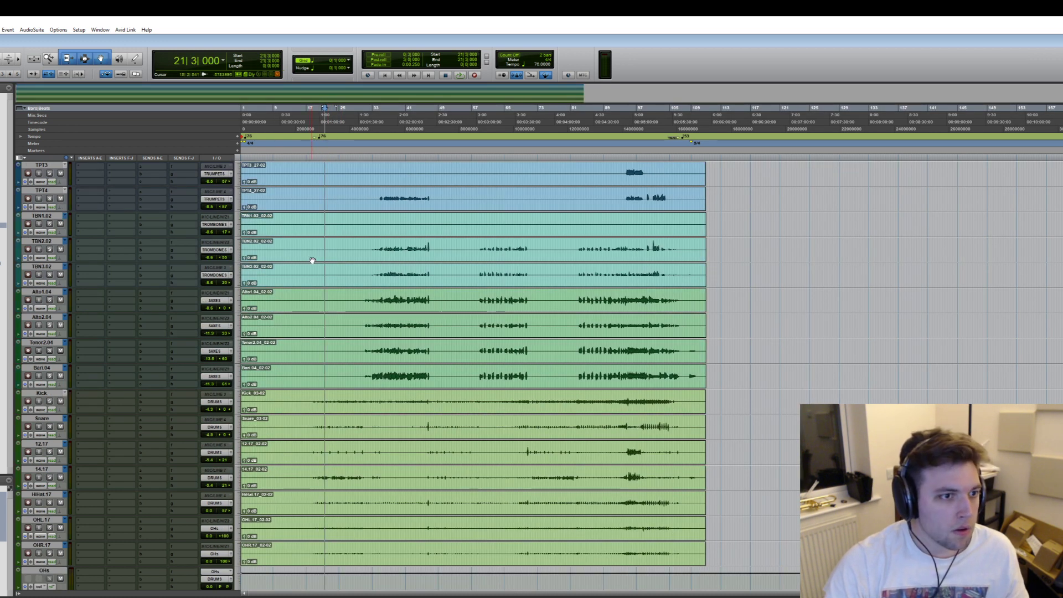
scroll(311, 260, "up", 4)
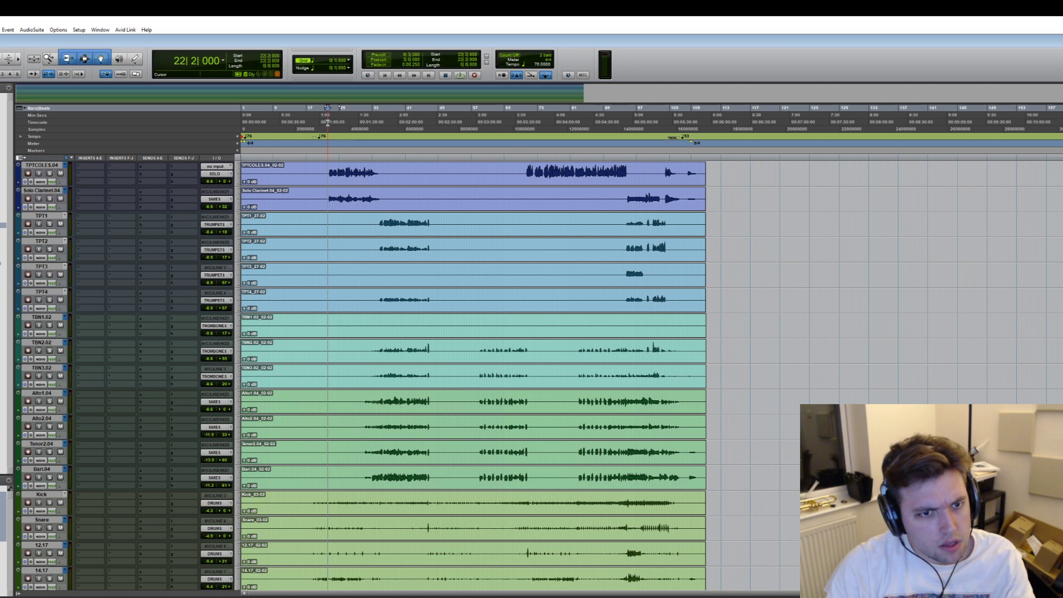
left_click(326, 122)
key("space")
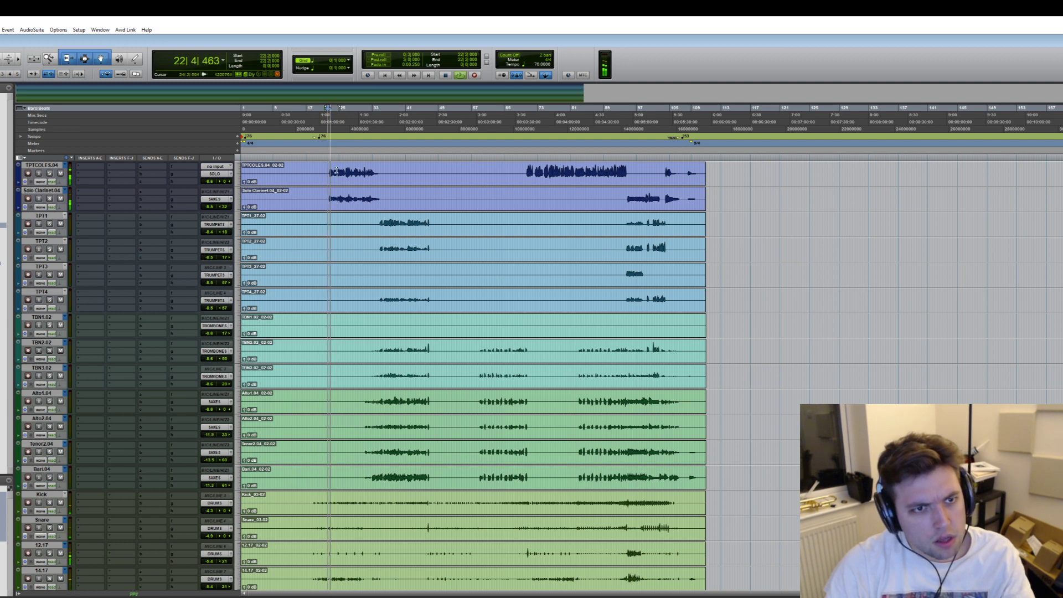
key("space")
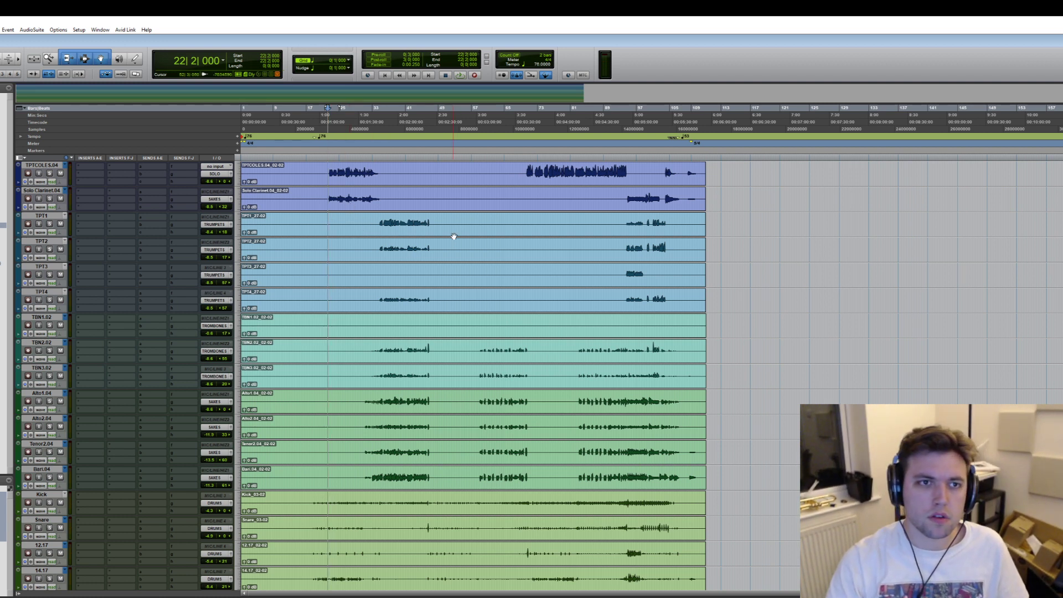
- Play from about bar 55, jump ahead to about bar 69, and stop the playback
left_click(466, 122)
key("space")
left_click(522, 118)
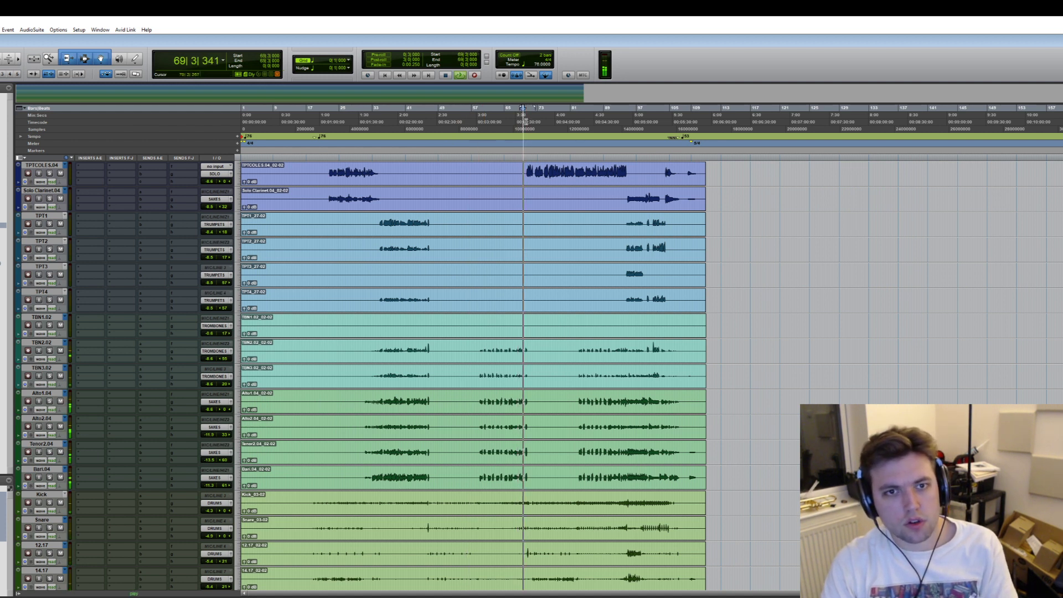
key("space")
- Play the second solo passage from 70|2, examine the tracks and volume masters during playback, and stop
left_click(526, 122)
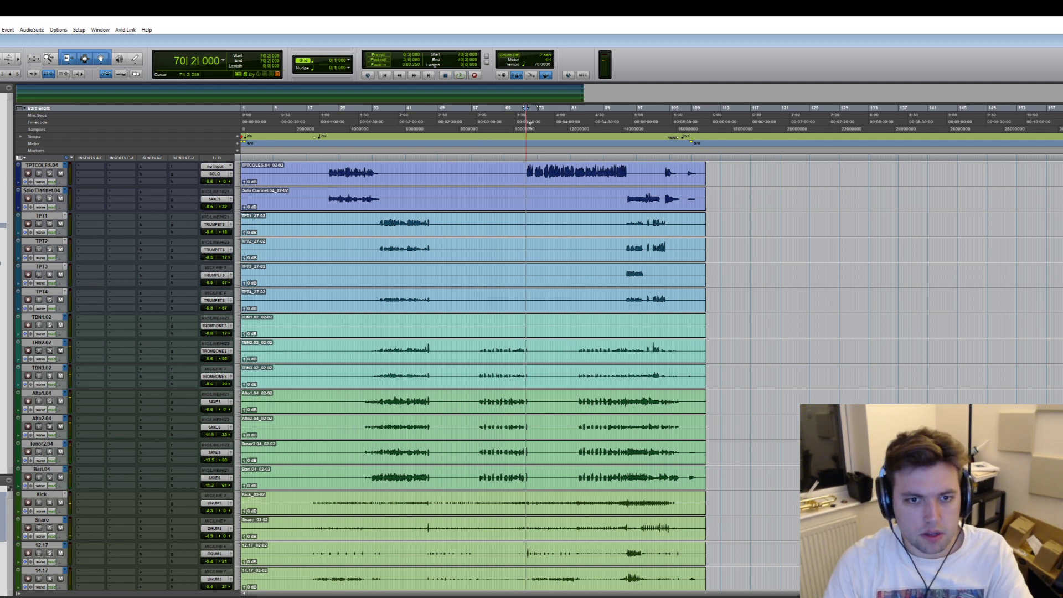
key("space")
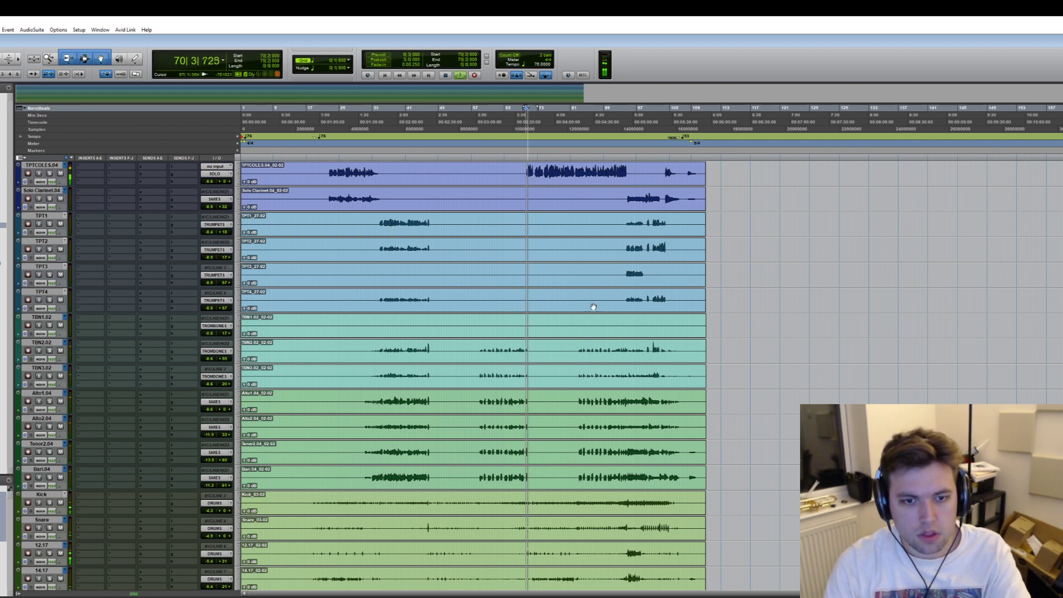
scroll(554, 331, "down", 3)
scroll(529, 340, "down", 8)
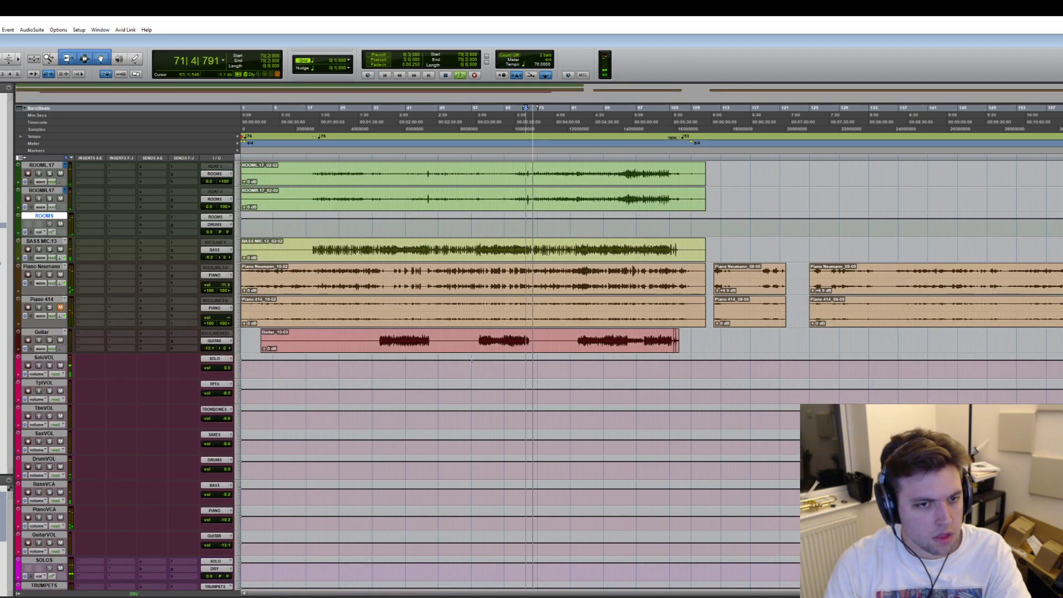
scroll(932, 208, "down", 3)
scroll(932, 208, "up", 5)
scroll(806, 256, "up", 7)
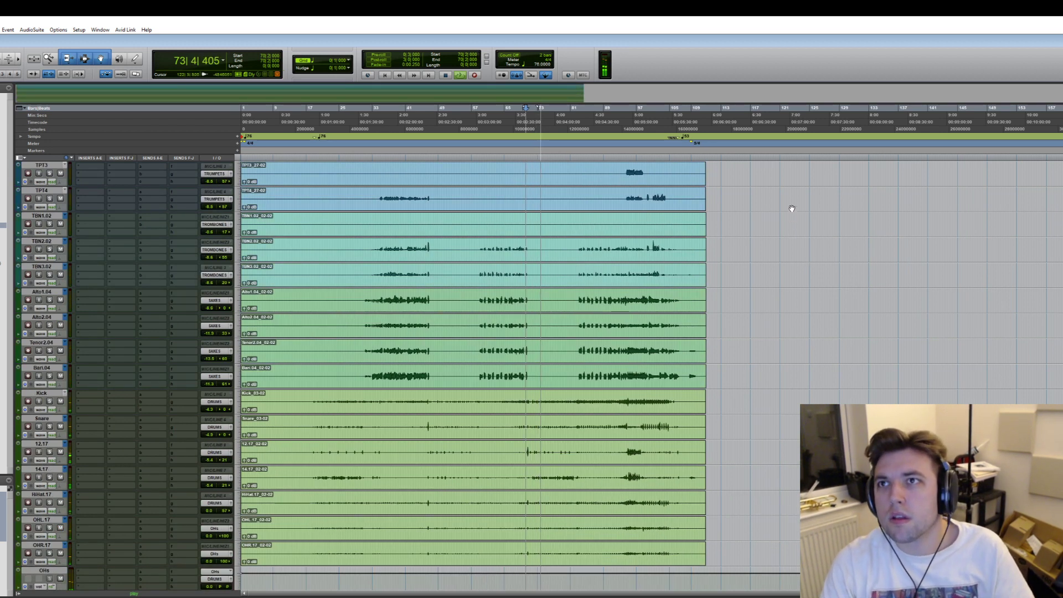
scroll(861, 211, "up", 2)
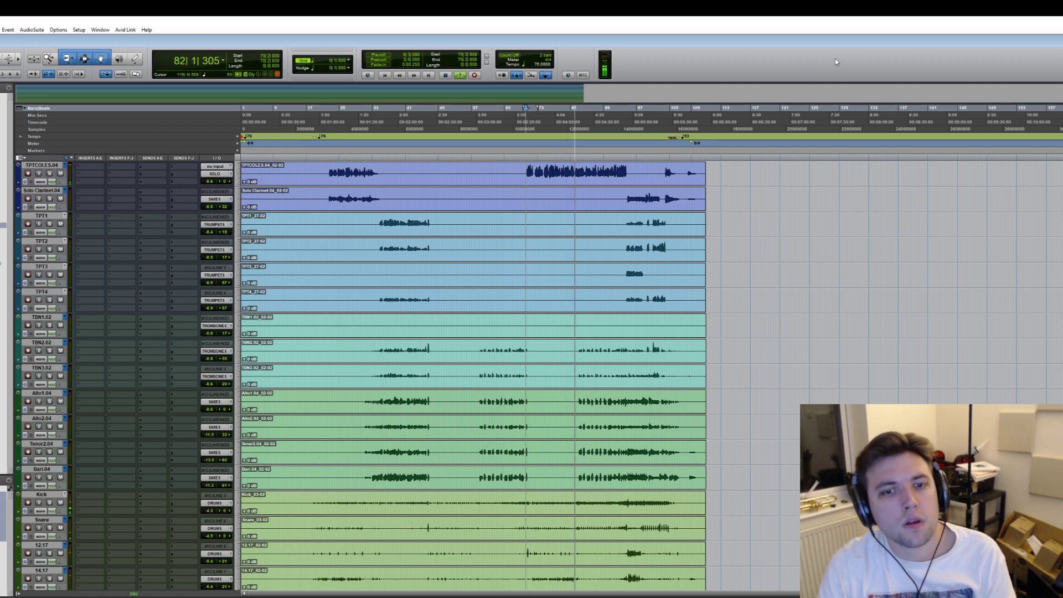
key("space")
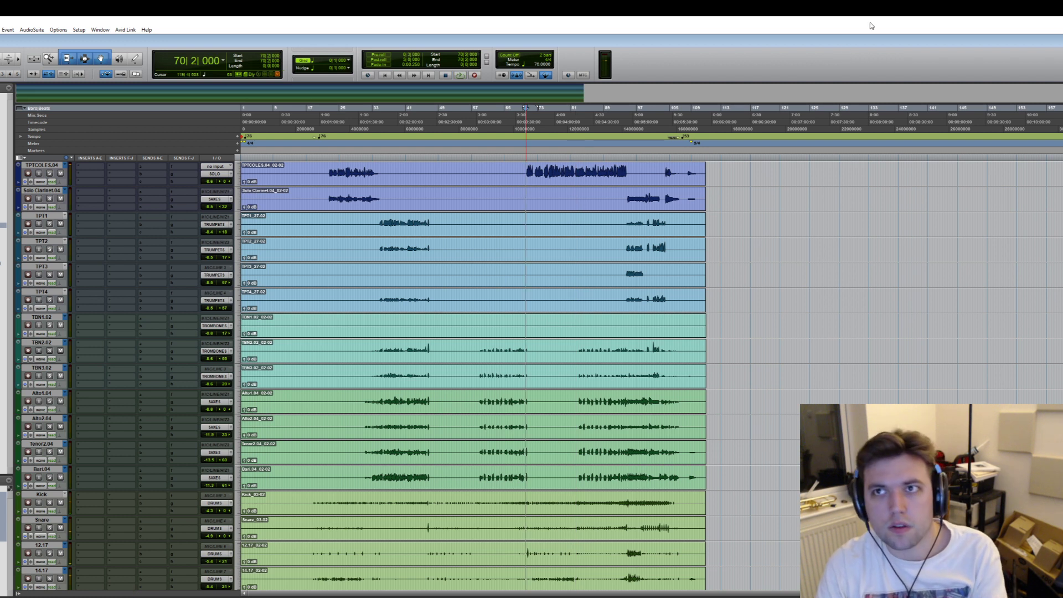
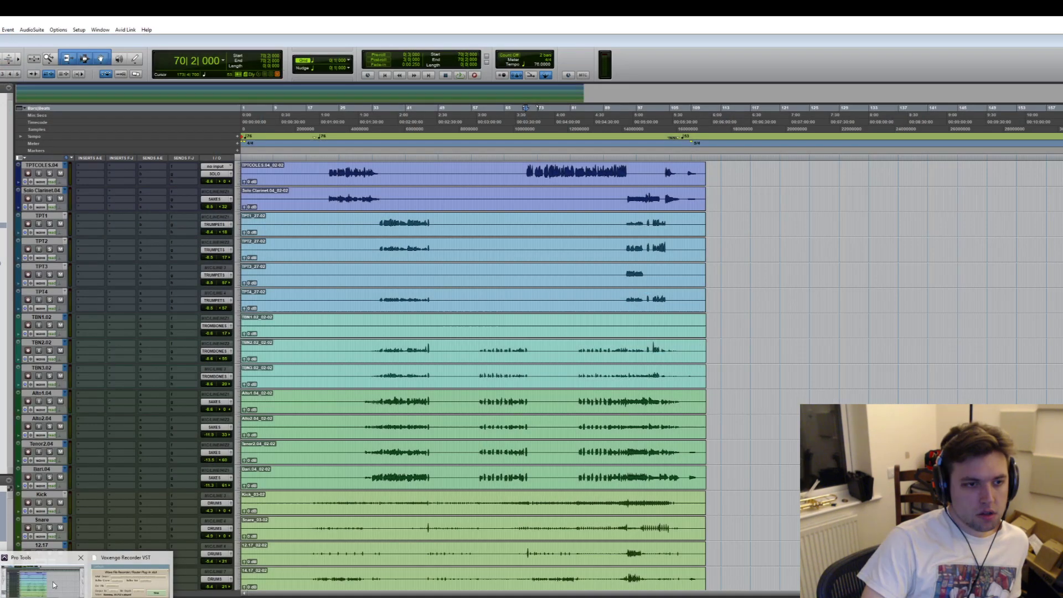
- Return to the Pro Tools window, play the trombone and ensemble passage from about bar 34, and stop
left_click(56, 584)
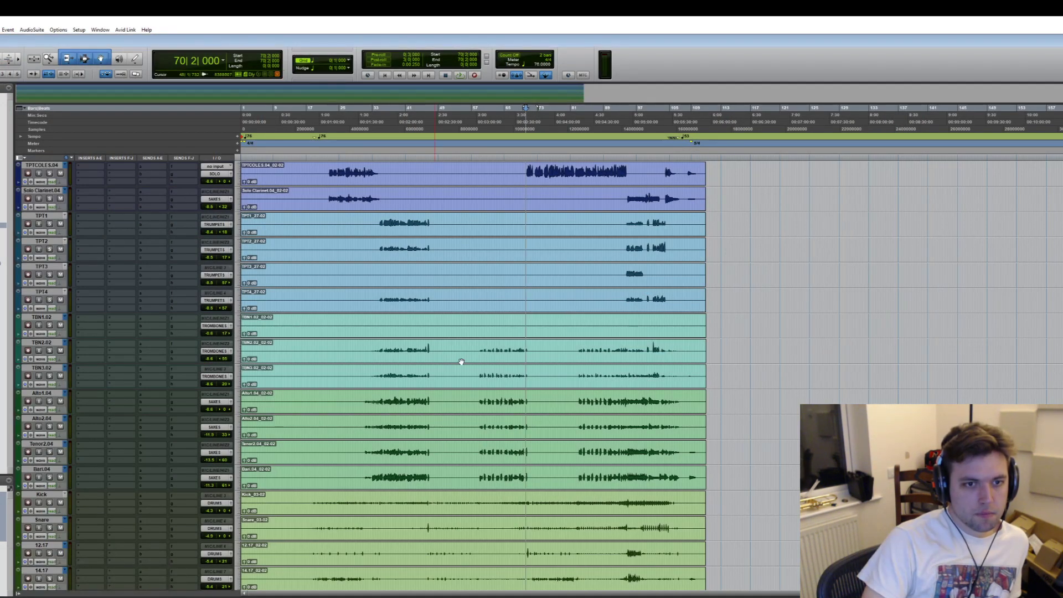
left_click(388, 347)
key("space")
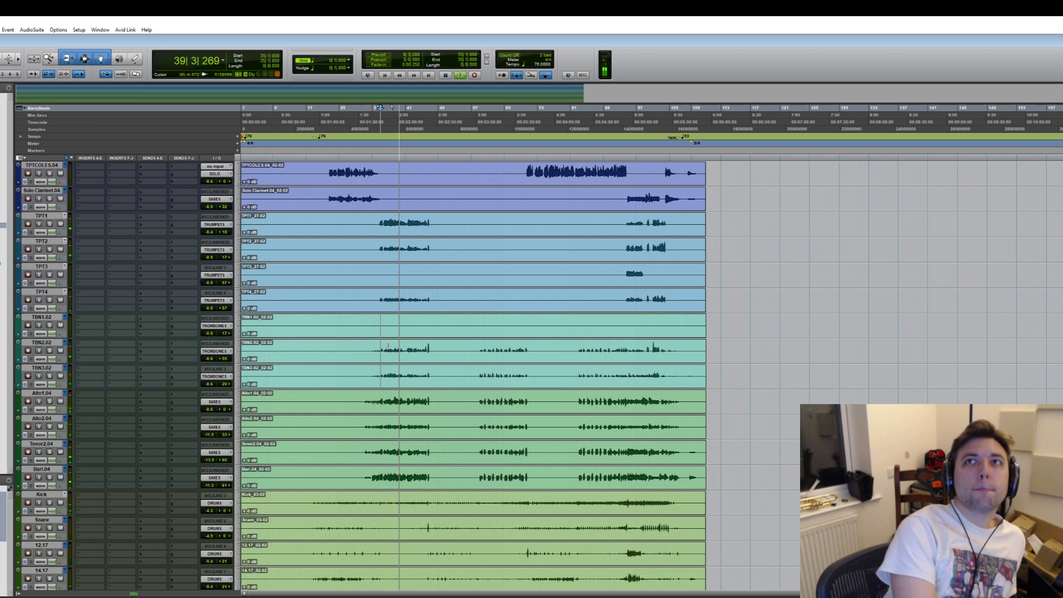
key("space")
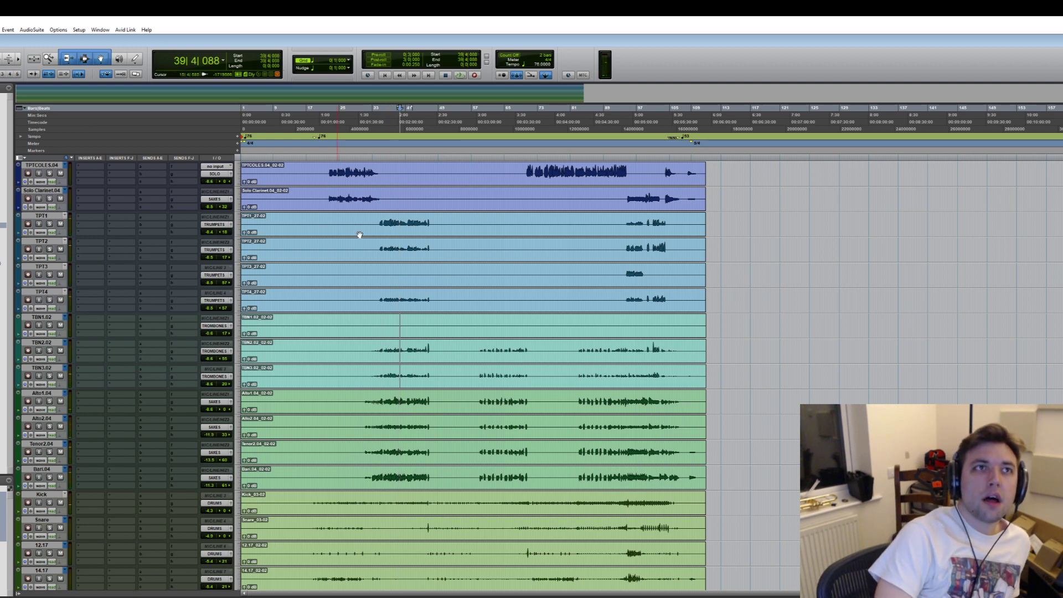